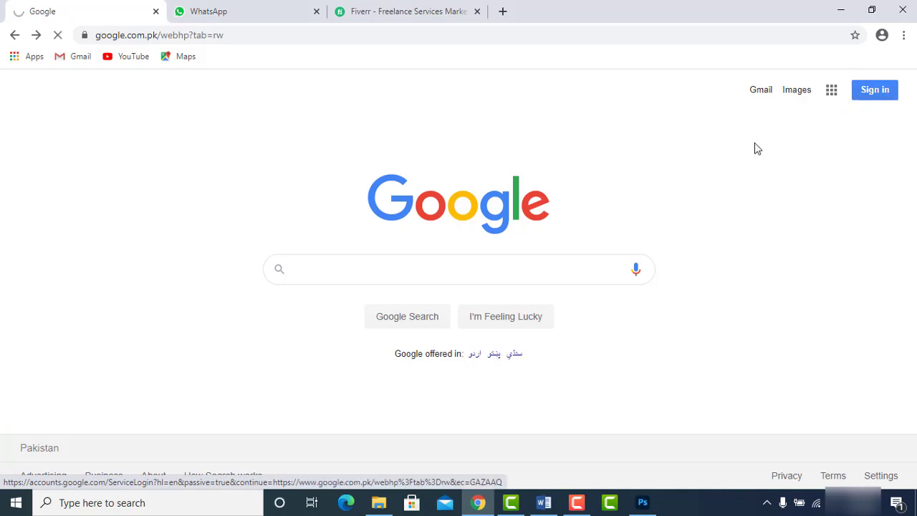
From Google's sign-in page, choose to create a new account for personal use
left_click(871, 99)
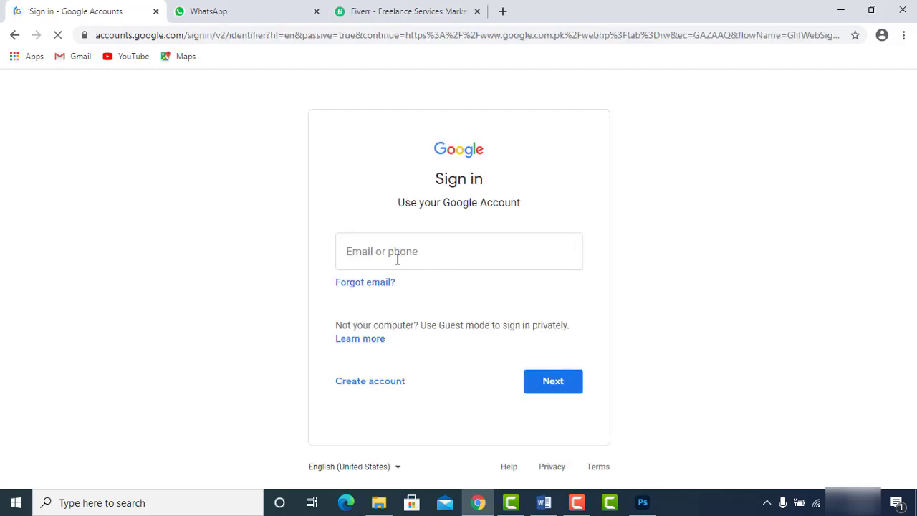
left_click(366, 381)
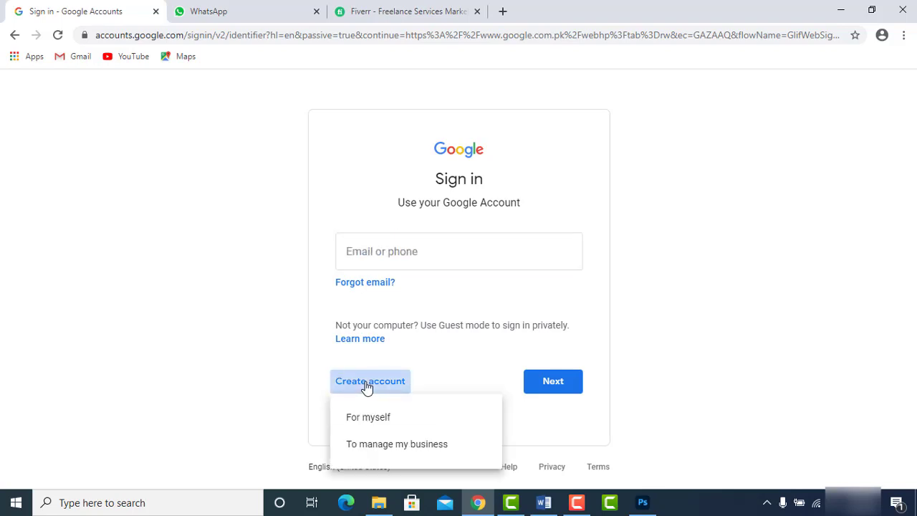
left_click(366, 428)
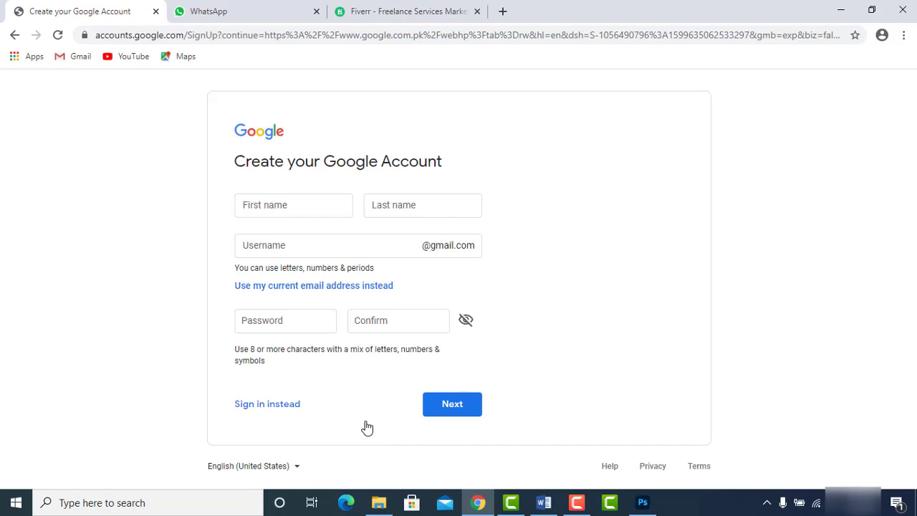
Enter the first name, last name and a chosen username for the new account
left_click(276, 203)
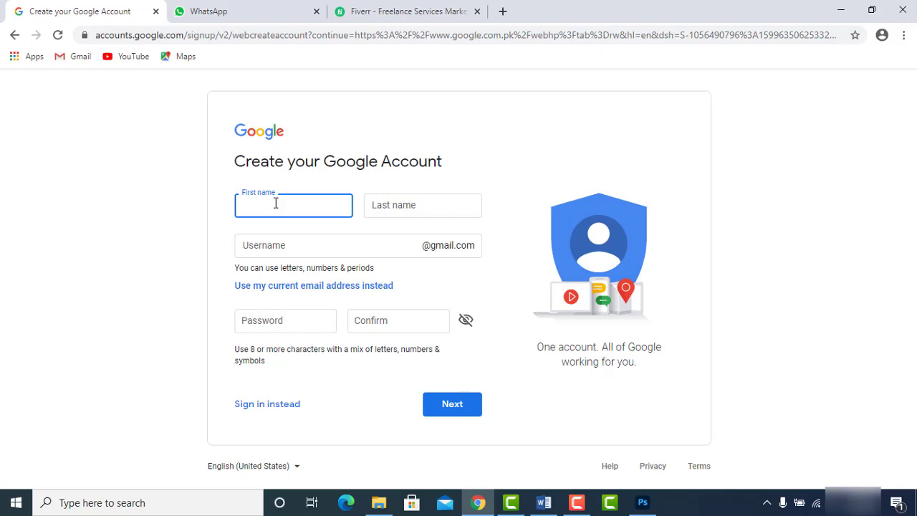
type("M")
key("Tab")
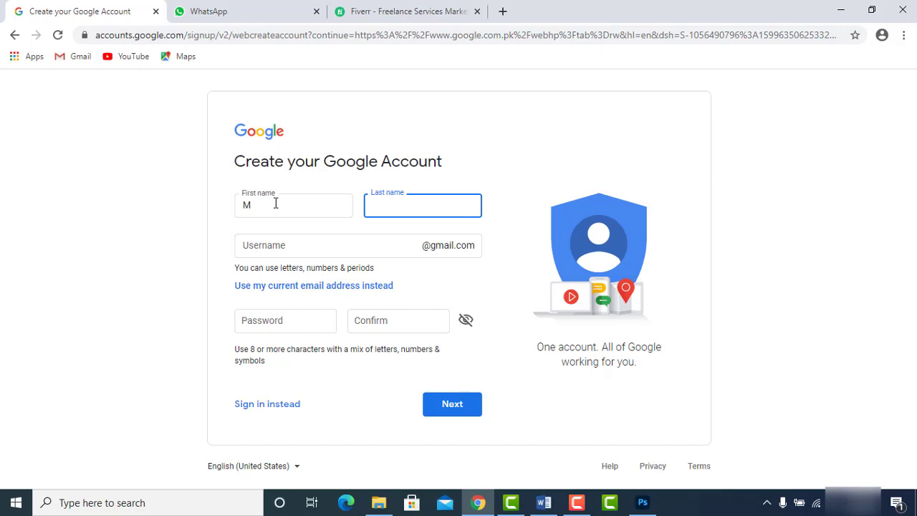
type("Rutaba")
key("Tab")
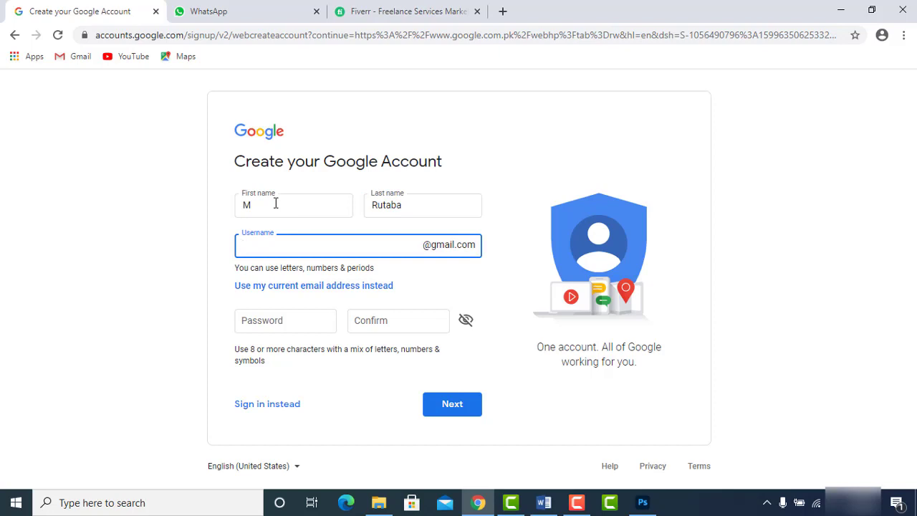
Enter and confirm the account password, then submit the details
left_click(323, 316)
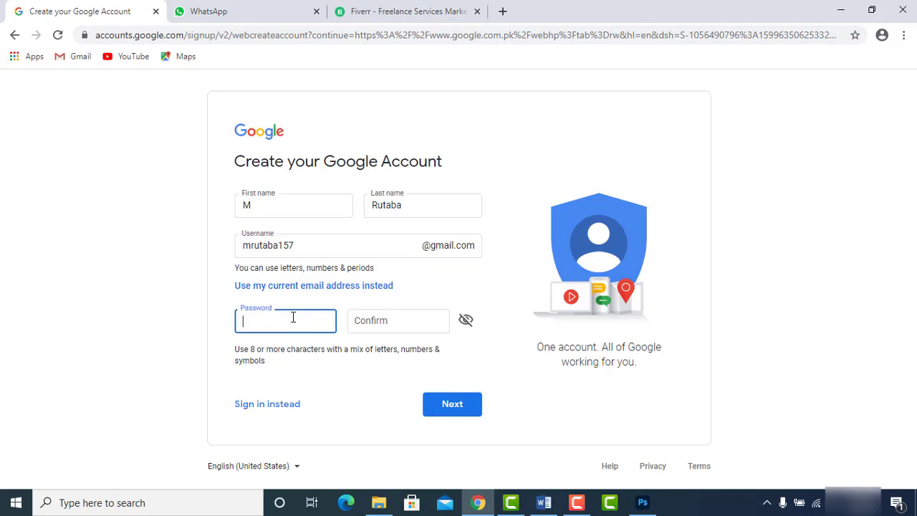
type("••••••••••")
left_click(374, 320)
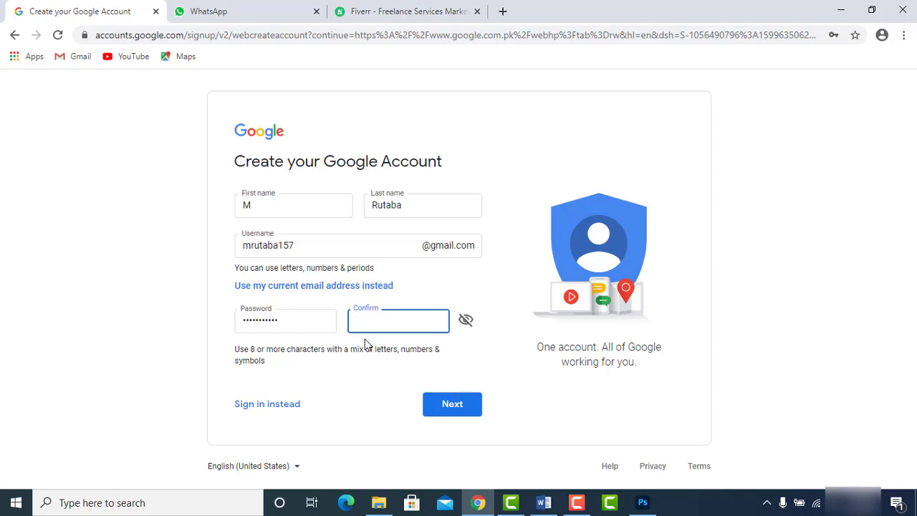
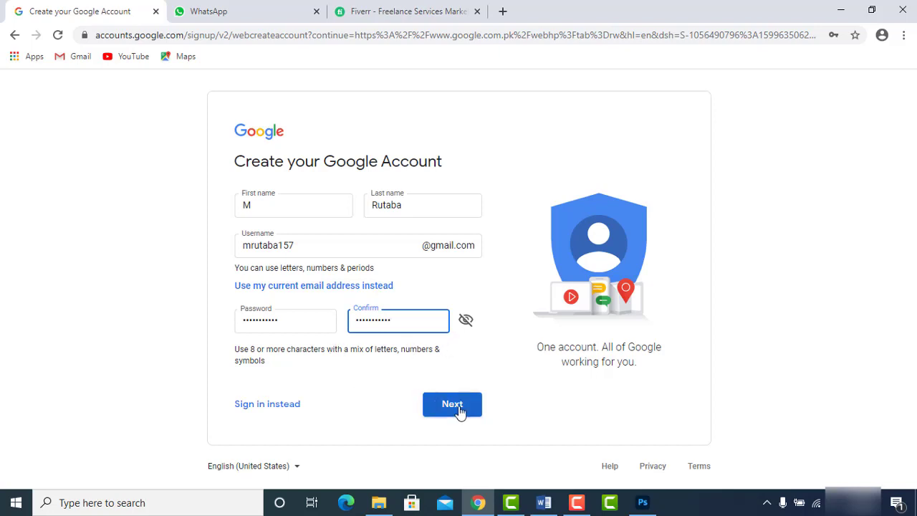
left_click(459, 412)
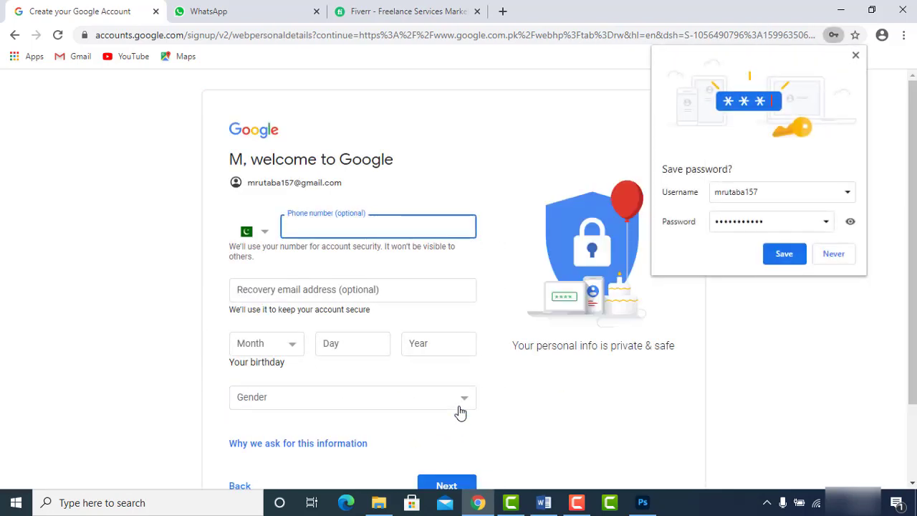
left_click(781, 255)
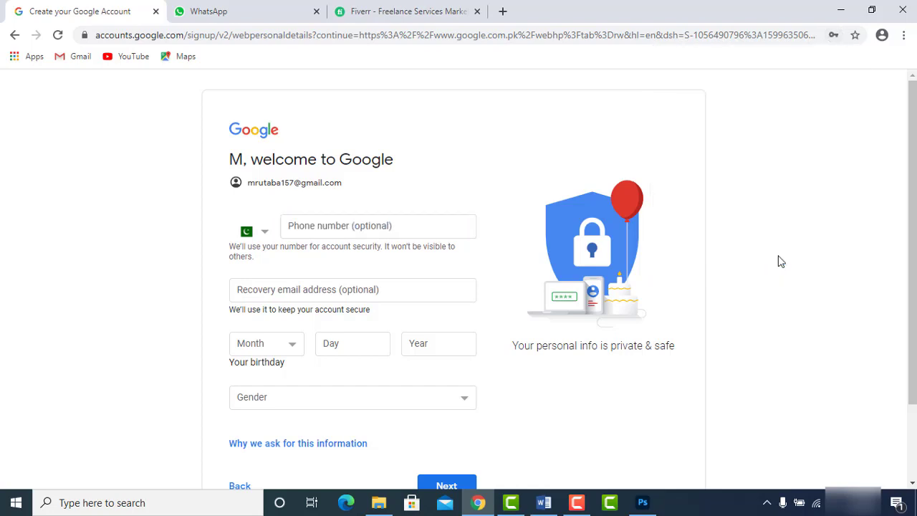
left_click(311, 224)
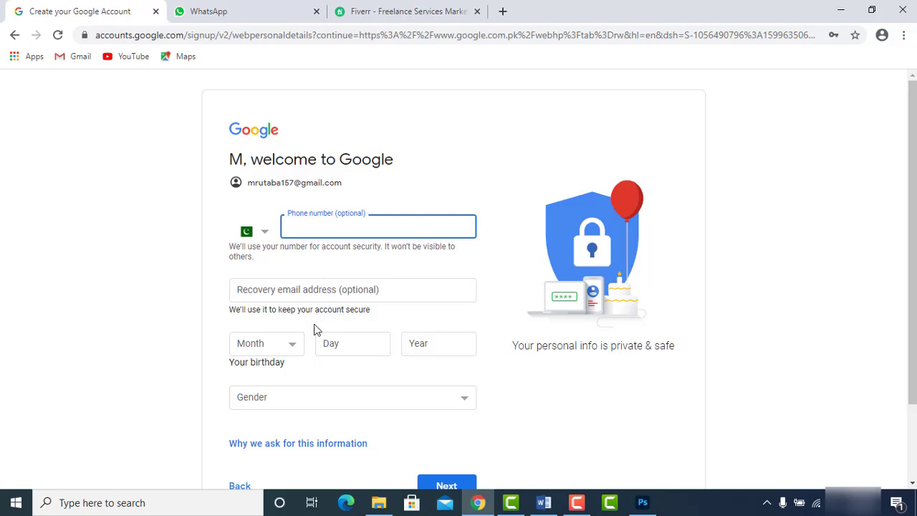
left_click(285, 350)
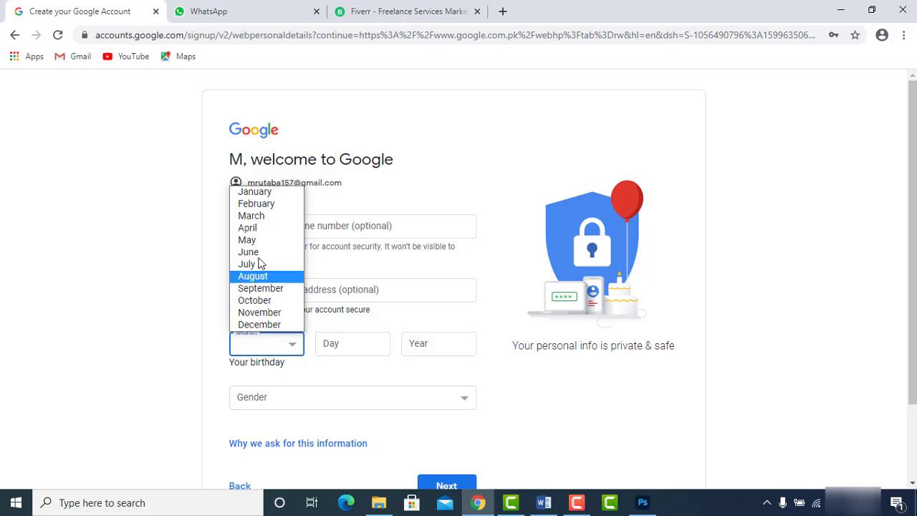
left_click(259, 217)
left_click(329, 342)
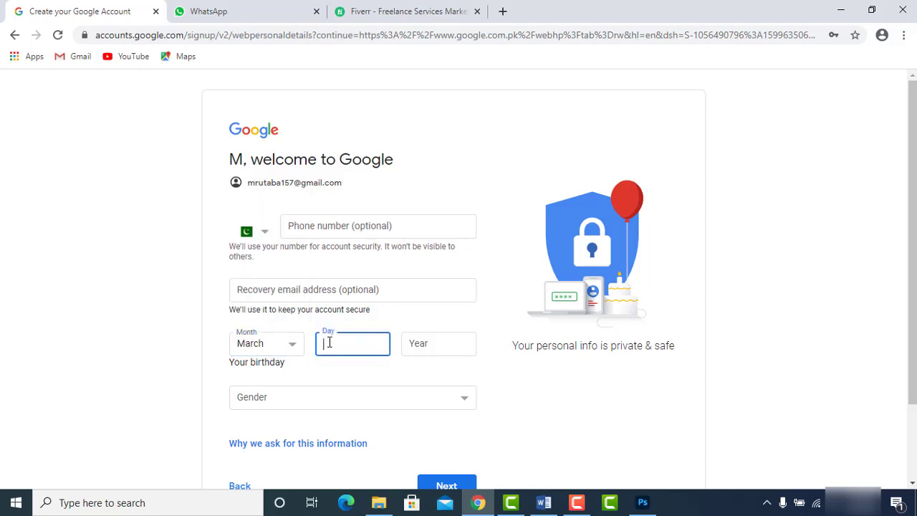
left_click(438, 346)
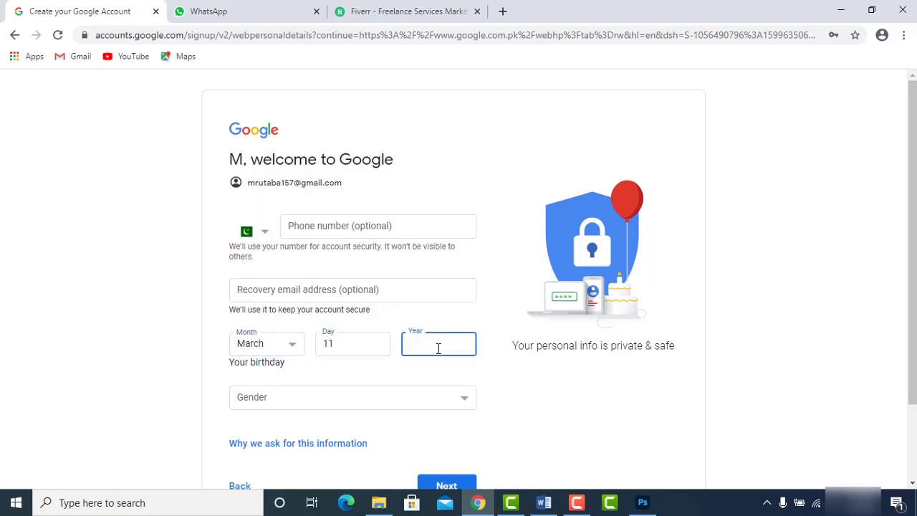
Set the gender to Female and submit the personal details
left_click(405, 398)
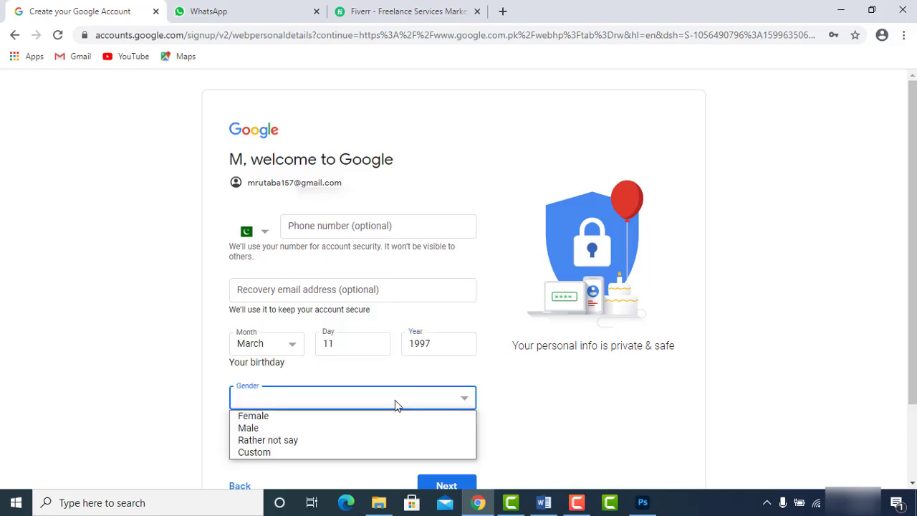
left_click(367, 418)
scroll(414, 442, "down", 2)
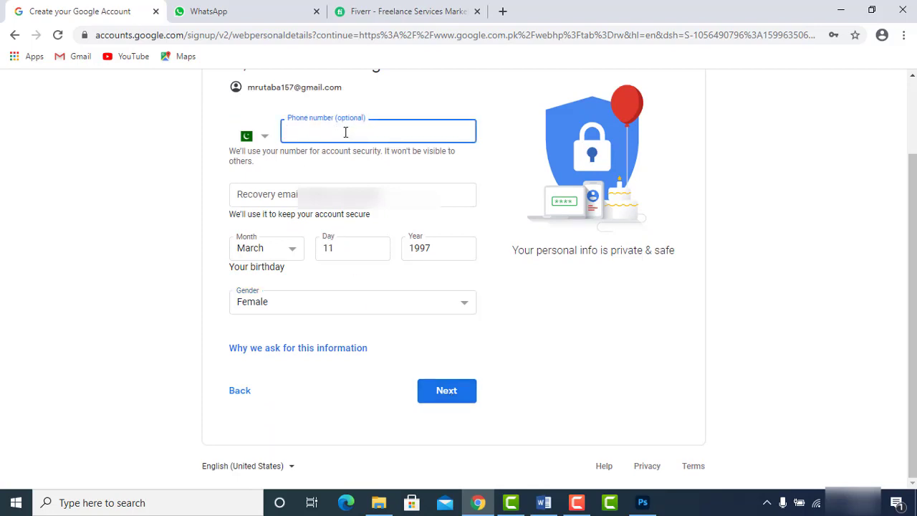
scroll(346, 132, "up", 2)
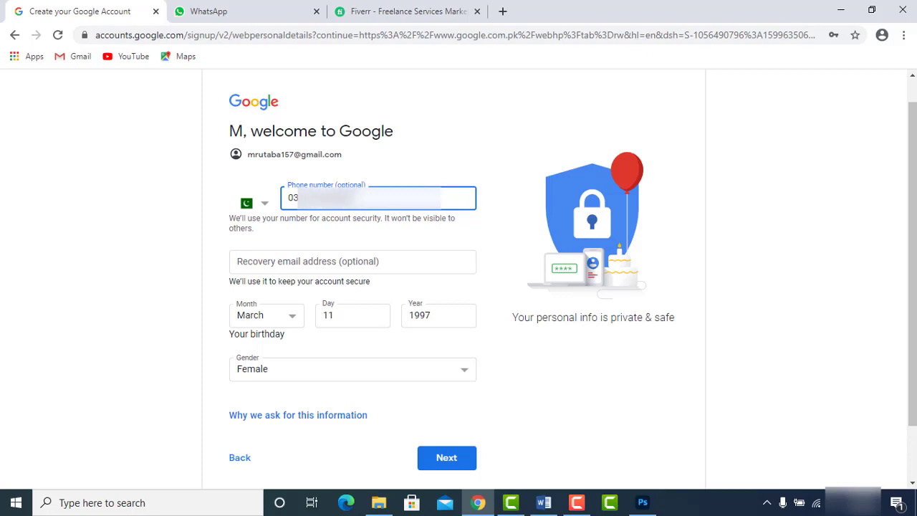
left_click(445, 459)
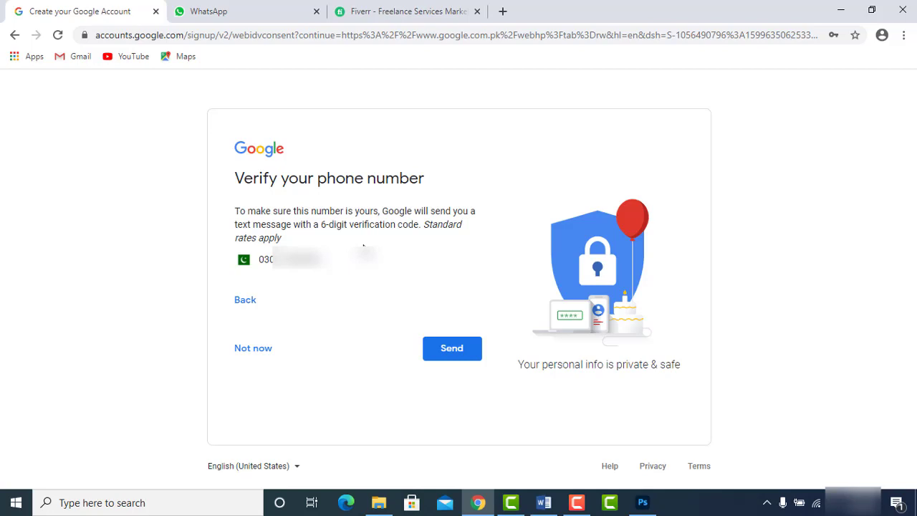
Verify the phone number with the code texted to it
left_click(449, 355)
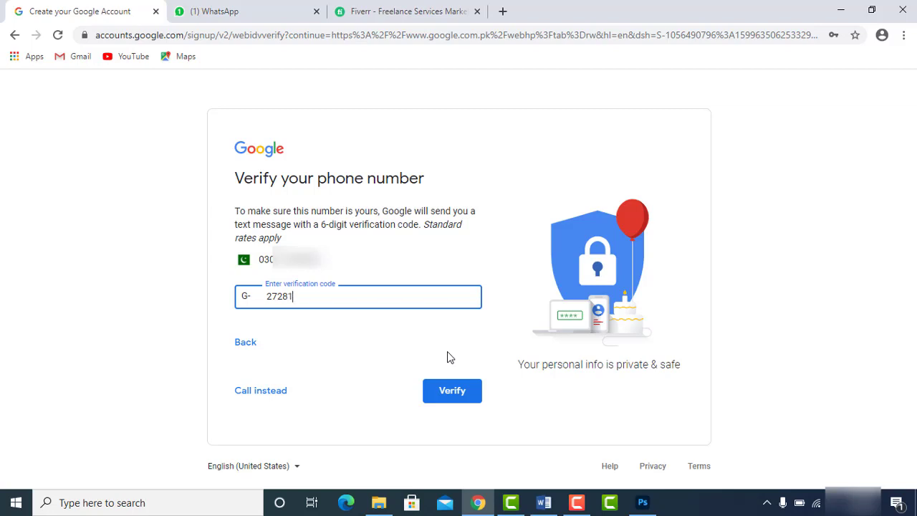
type("3")
left_click(453, 392)
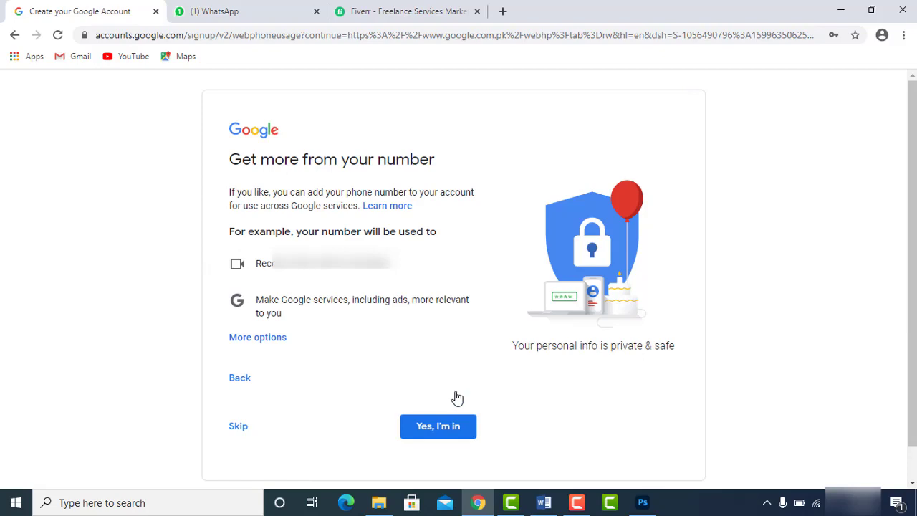
Allow adding the number to the account and accept Google's privacy terms
left_click(442, 432)
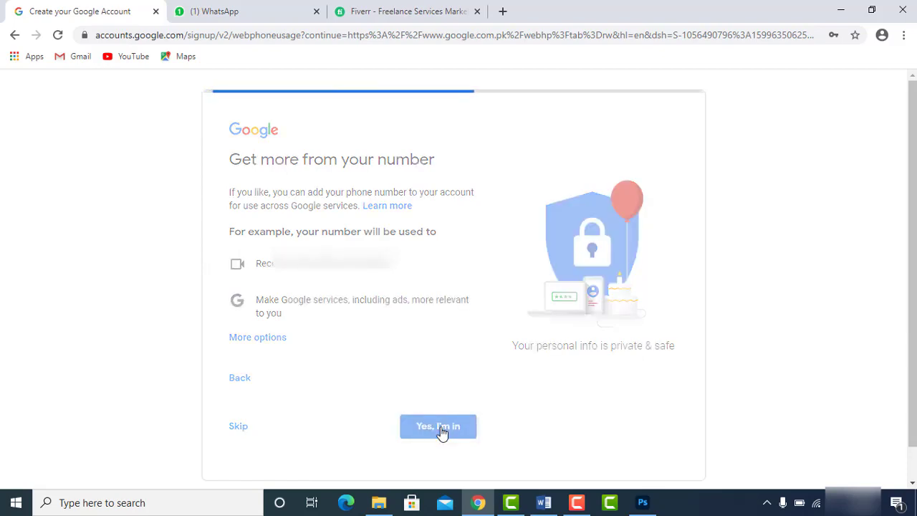
scroll(442, 432, "down", 3)
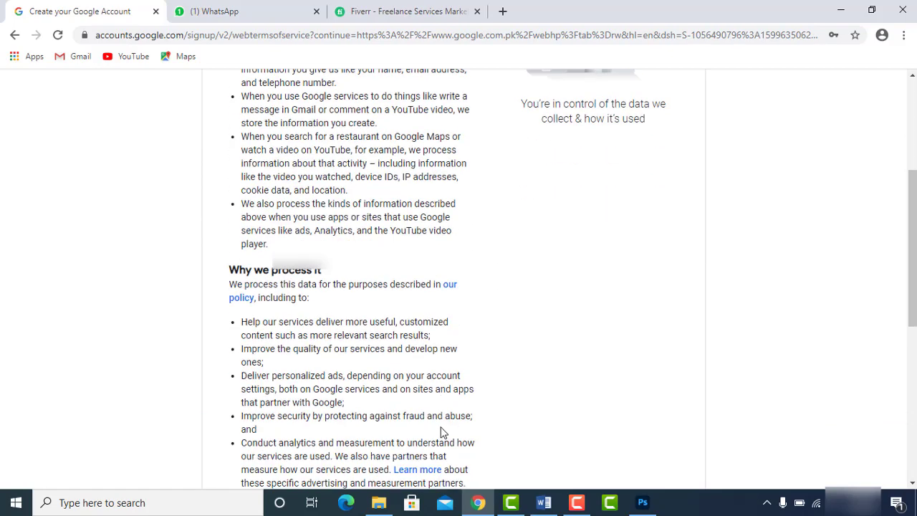
scroll(442, 432, "down", 5)
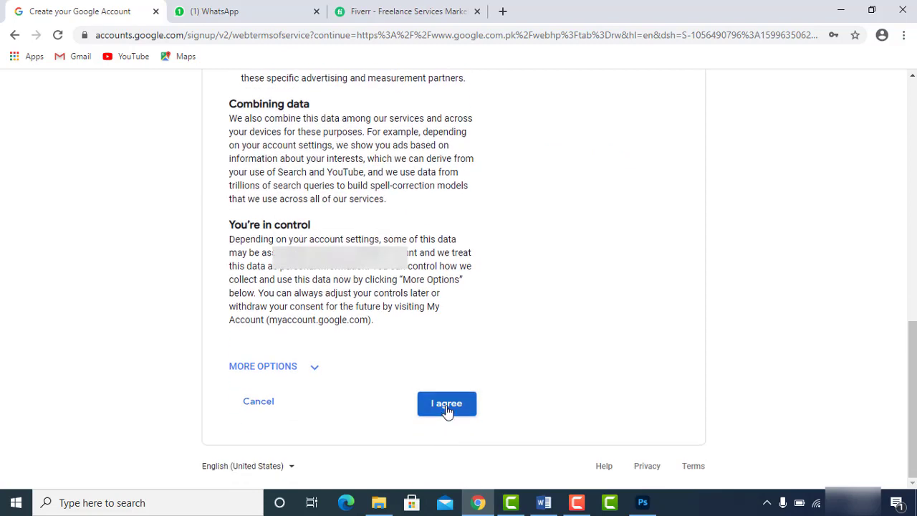
left_click(445, 406)
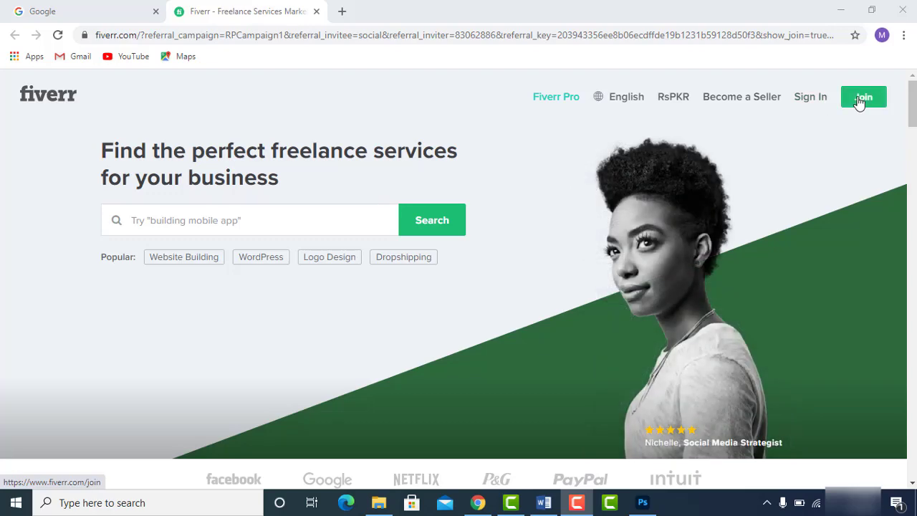
Join Fiverr through Continue with Google using the new Google account and suggested username
left_click(859, 103)
left_click(860, 103)
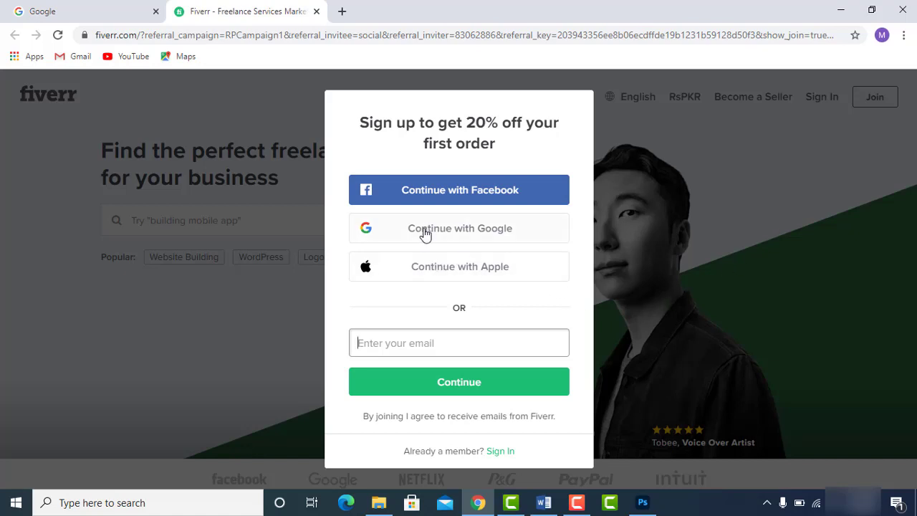
left_click(483, 239)
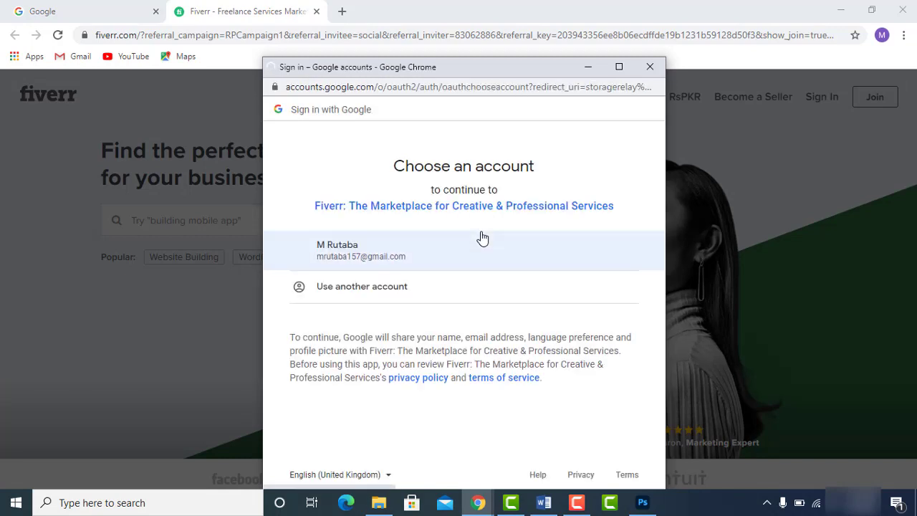
left_click(338, 255)
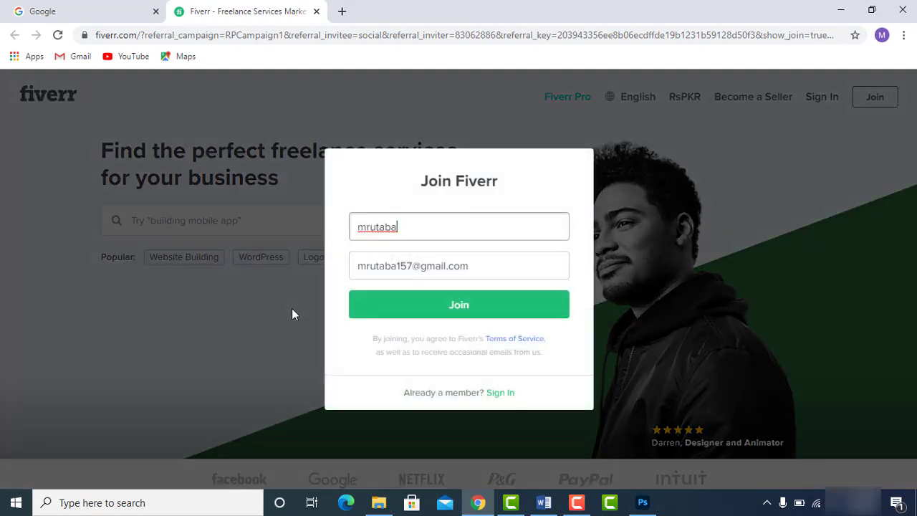
left_click(471, 309)
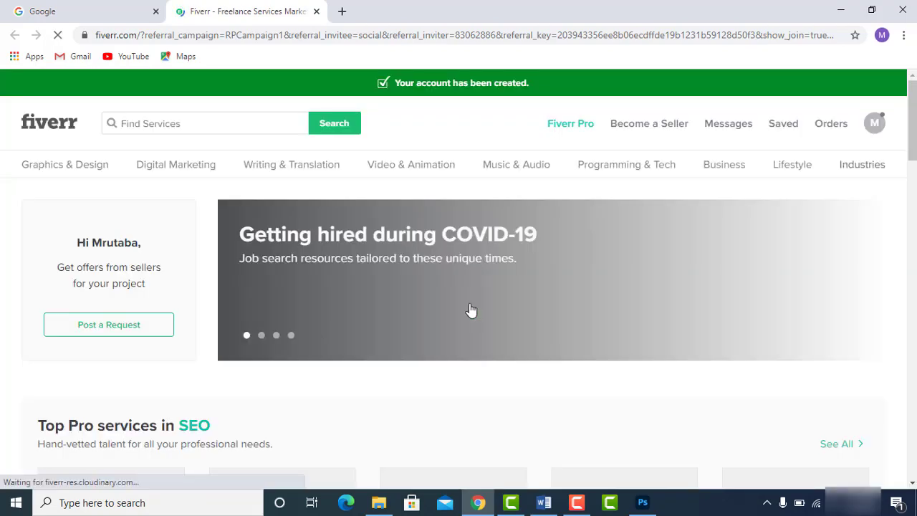
Browse the Fiverr home page offerings, then go to the Become a Seller page
scroll(471, 309, "down", 6)
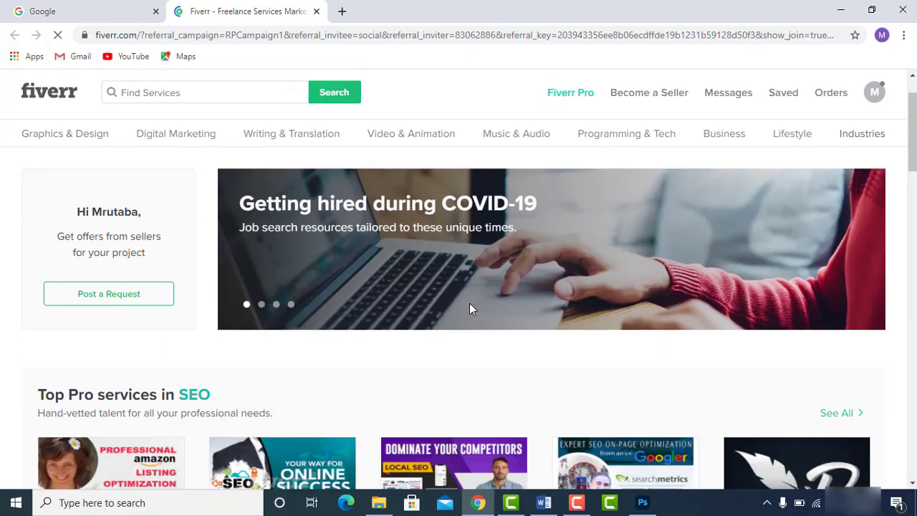
scroll(471, 309, "up", 6)
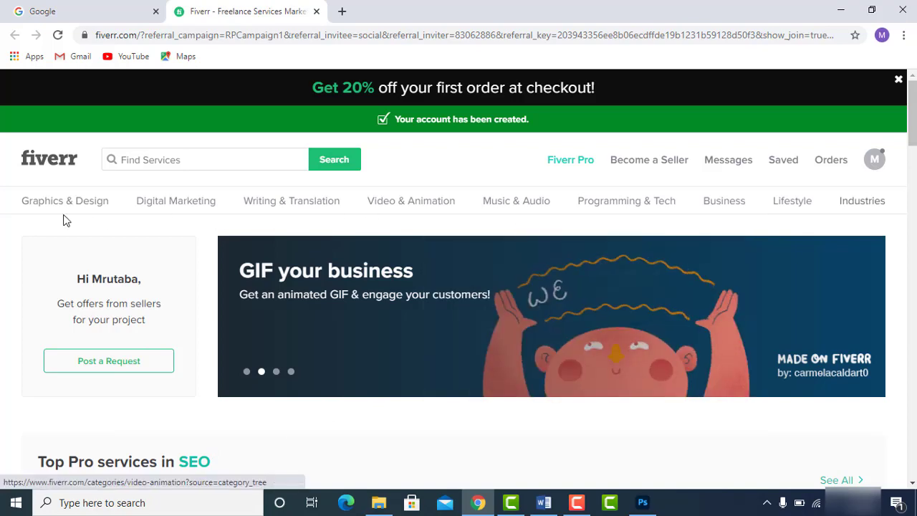
mouse_move(180, 212)
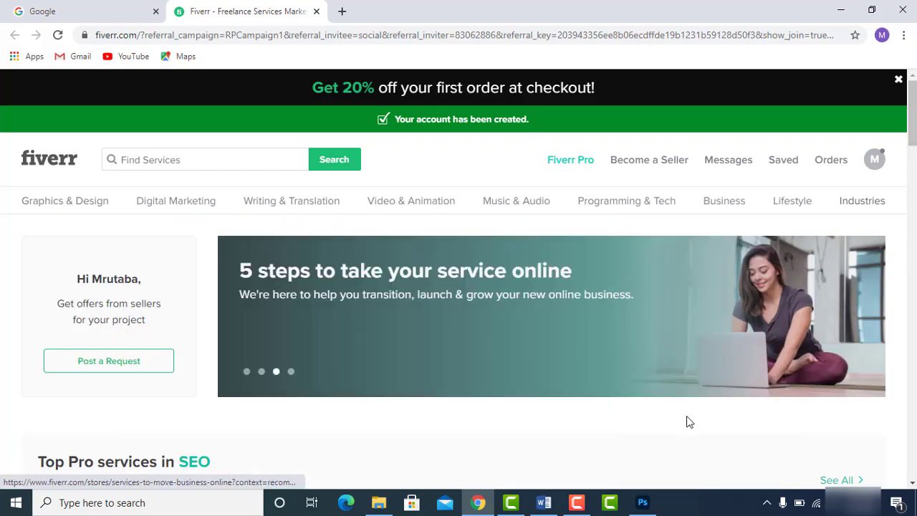
scroll(686, 421, "down", 4)
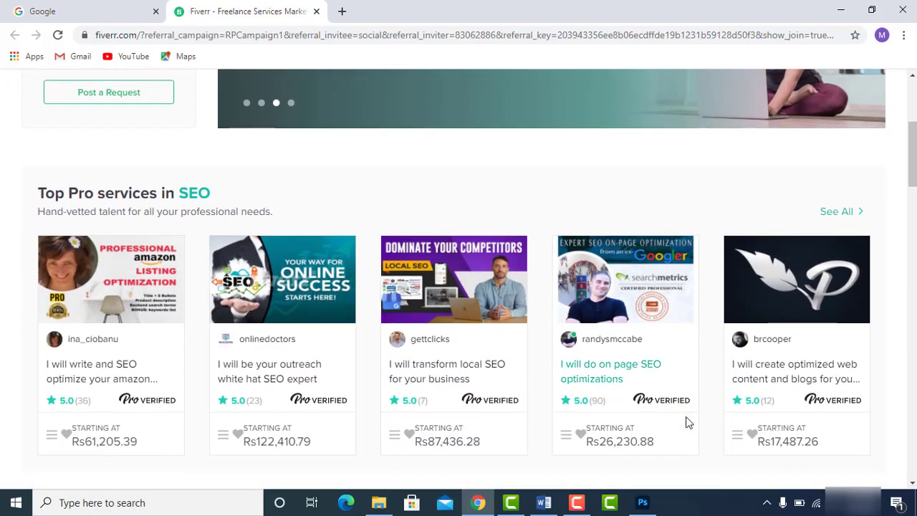
scroll(688, 420, "down", 1)
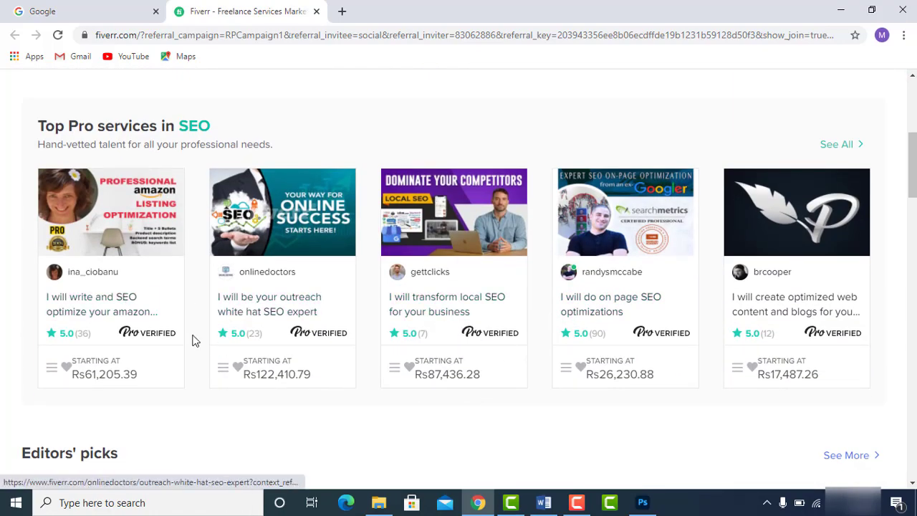
scroll(177, 318, "down", 1)
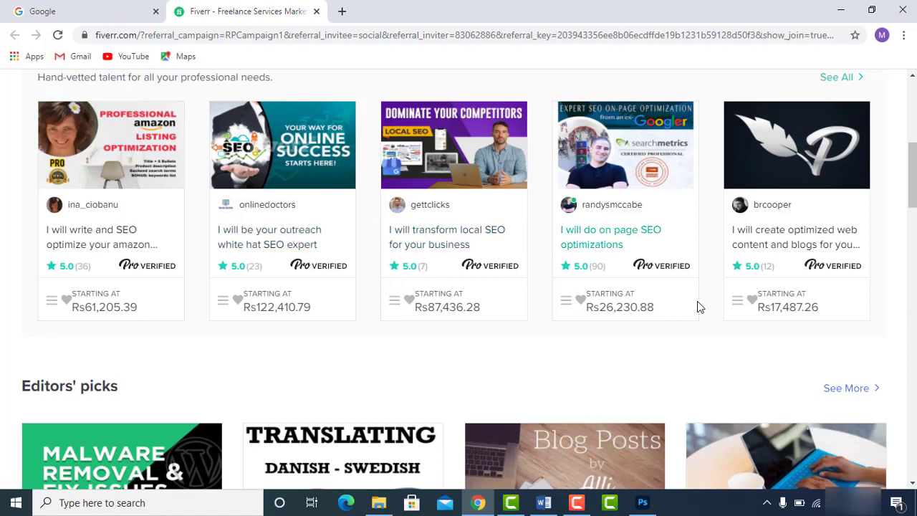
scroll(673, 337, "down", 2)
scroll(668, 337, "down", 3)
scroll(668, 337, "down", 2)
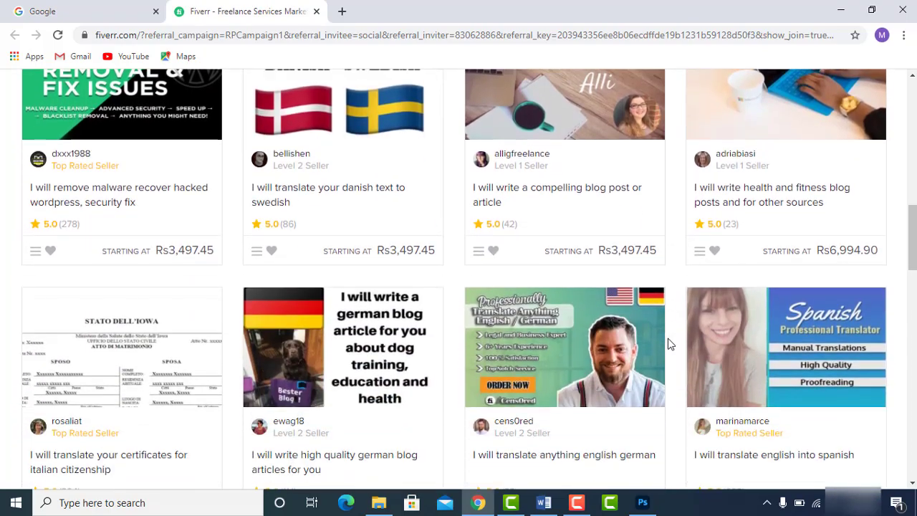
scroll(668, 344, "down", 4)
scroll(668, 344, "down", 5)
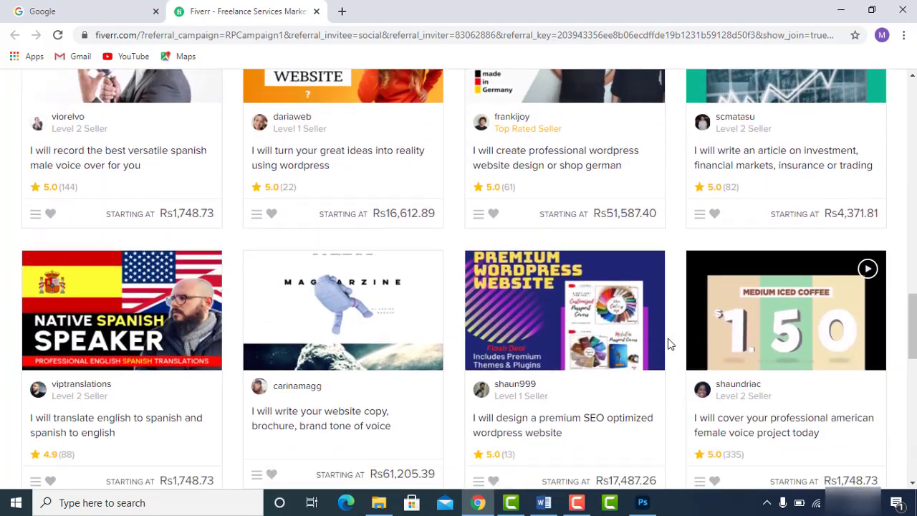
scroll(668, 344, "down", 6)
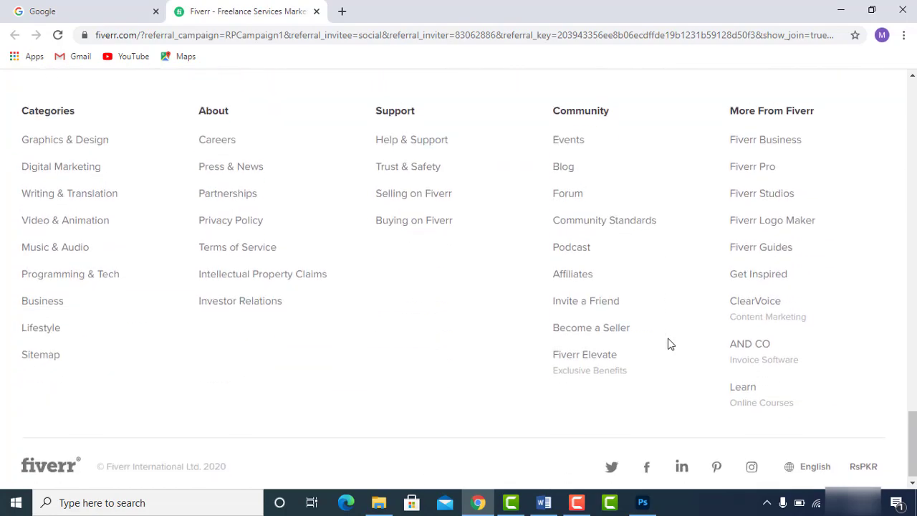
scroll(668, 343, "up", 6)
scroll(668, 344, "up", 20)
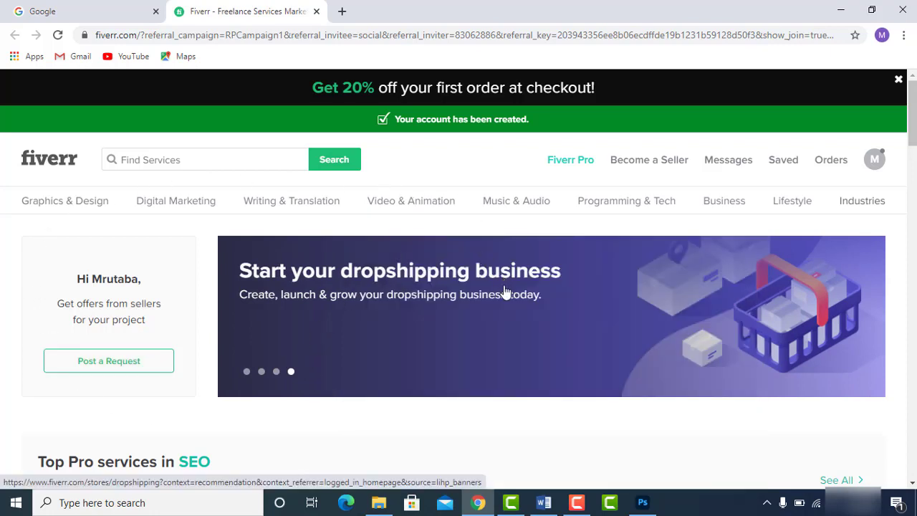
left_click(643, 162)
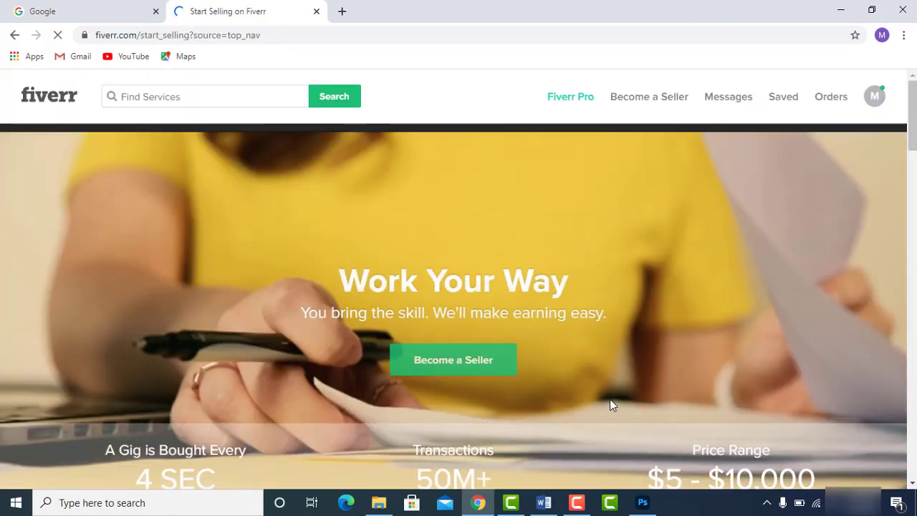
Start seller onboarding with the green Become a Seller button on the Start Selling page
scroll(610, 406, "down", 1)
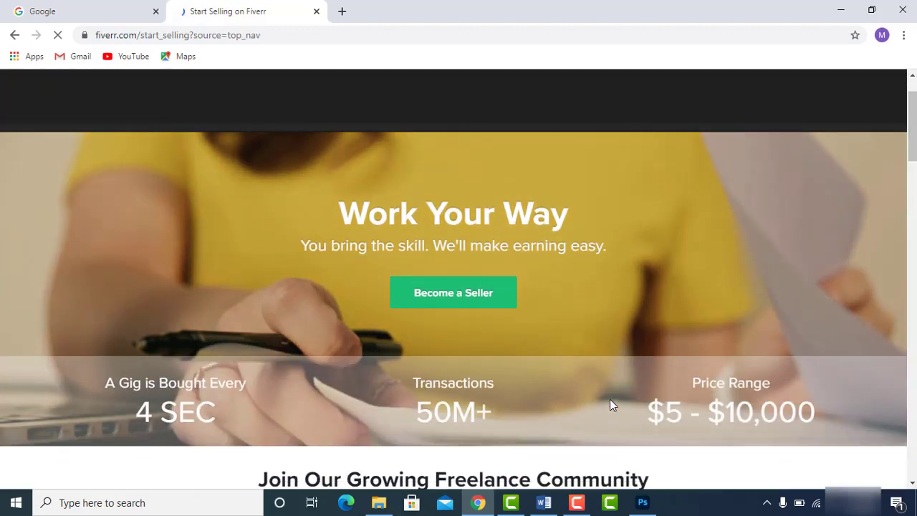
scroll(610, 405, "down", 1)
scroll(592, 376, "down", 1)
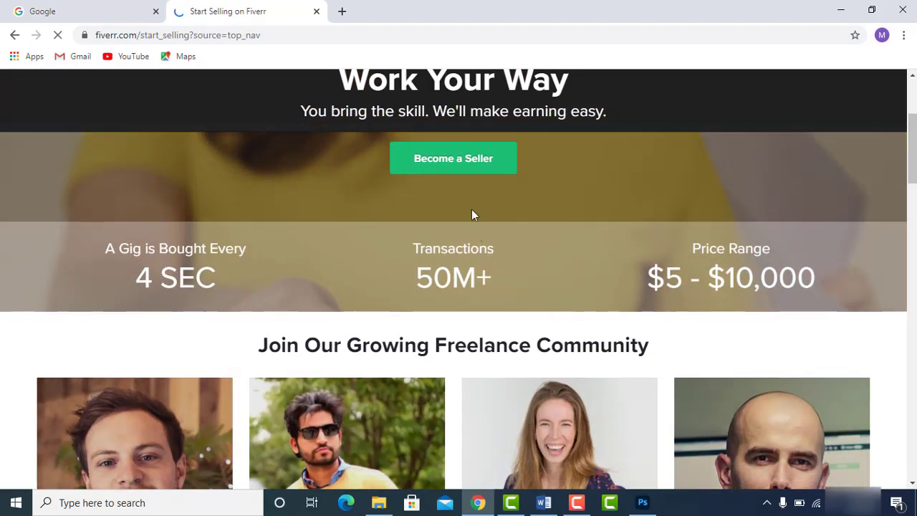
scroll(472, 214, "up", 1)
left_click(465, 227)
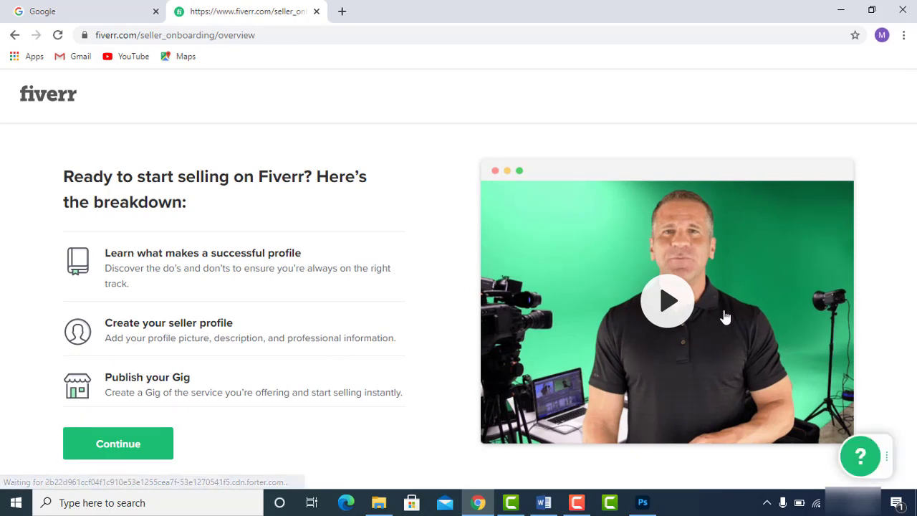
Continue past the onboarding overview, successful-profile tips and things-to-avoid pages
left_click(109, 447)
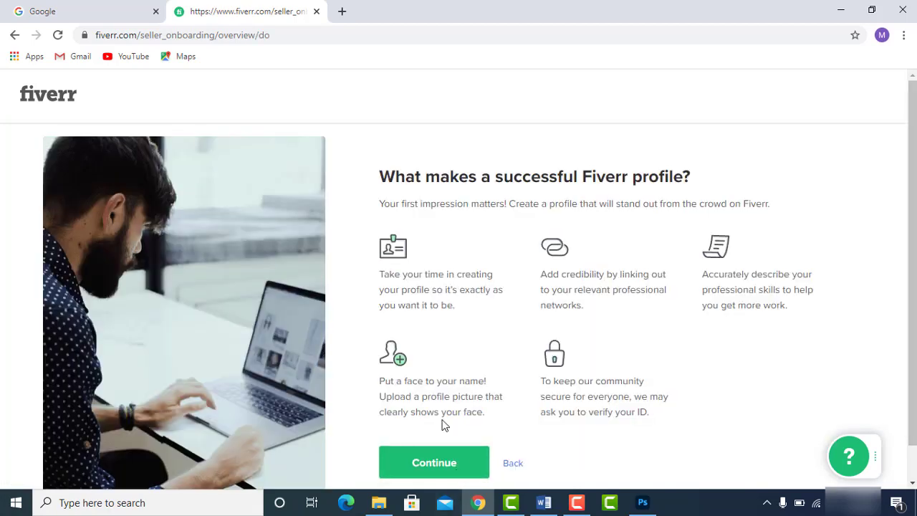
scroll(458, 437, "down", 1)
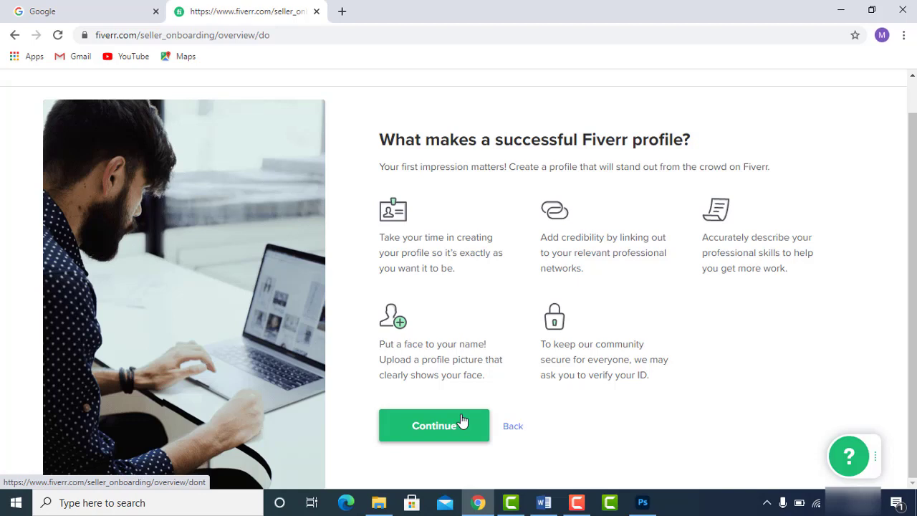
left_click(462, 423)
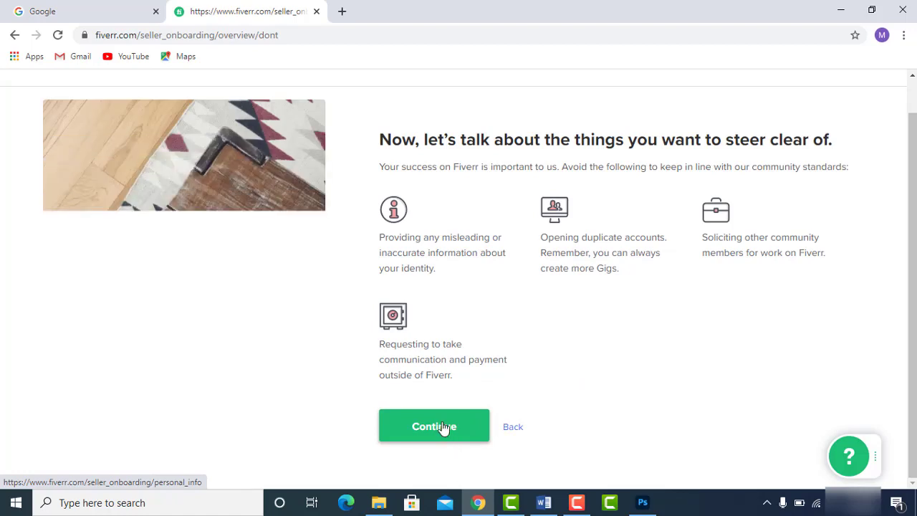
left_click(433, 427)
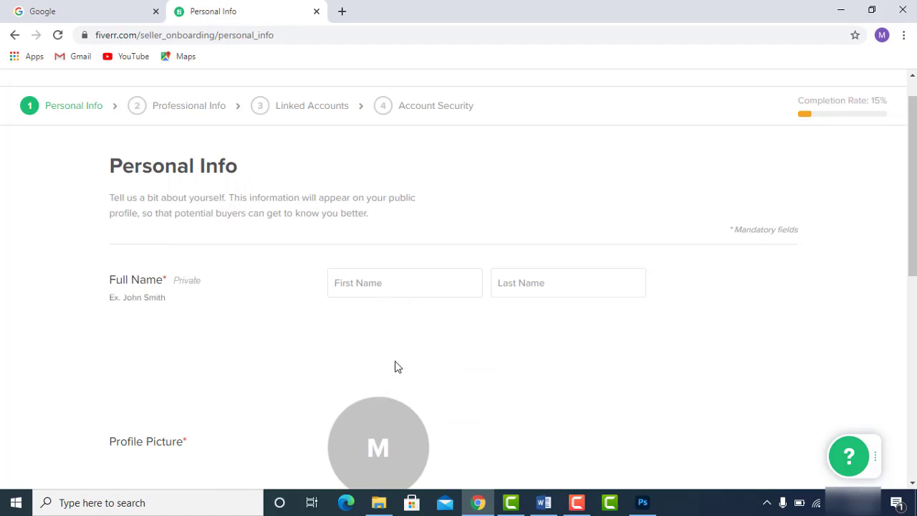
Fill in the first and last name on the Personal Info form, then open a new tab
scroll(395, 366, "down", 1)
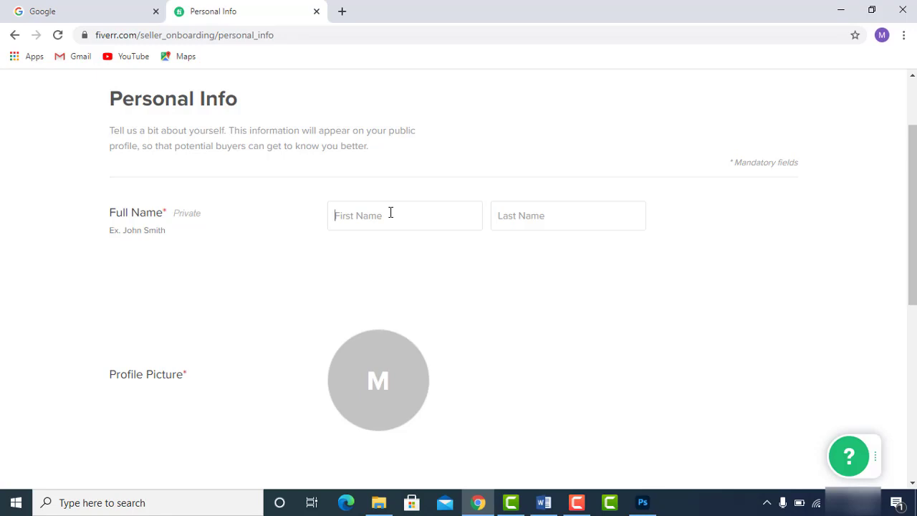
type("M")
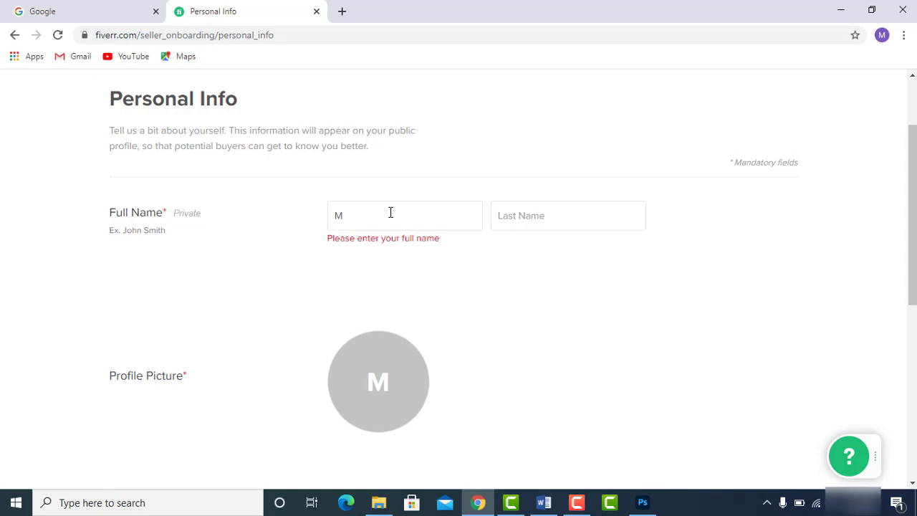
type("Rutaba")
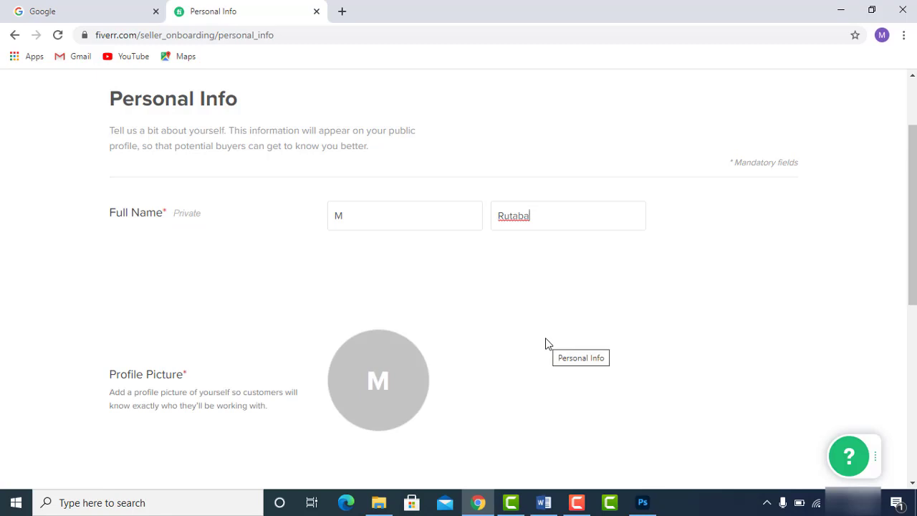
left_click(343, 11)
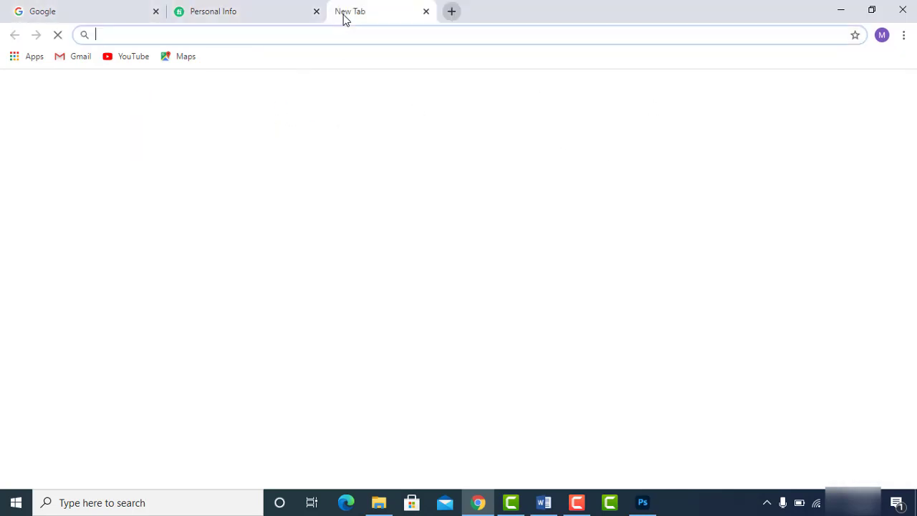
Load Fiverr in the new tab, view an SEO seller's profile, then begin a search in another tab
left_click(288, 35)
type("fiv")
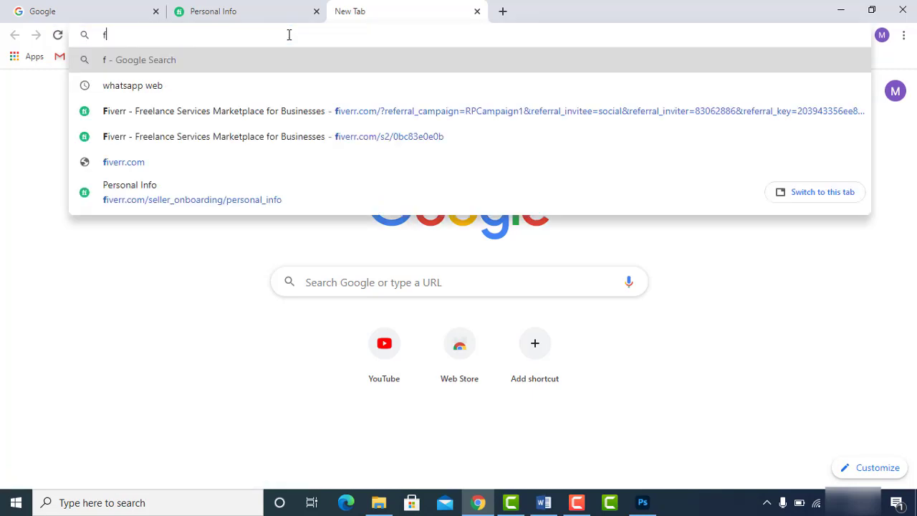
key("Return")
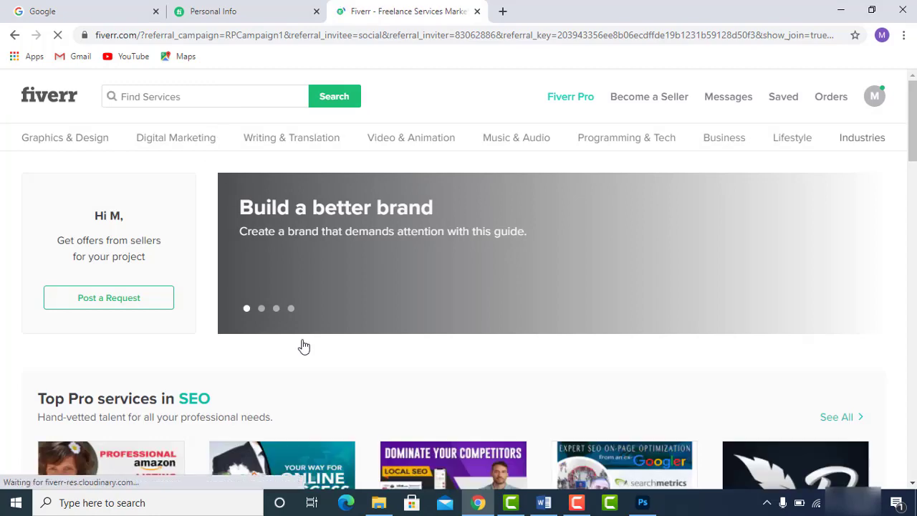
scroll(302, 342, "down", 2)
scroll(316, 351, "down", 1)
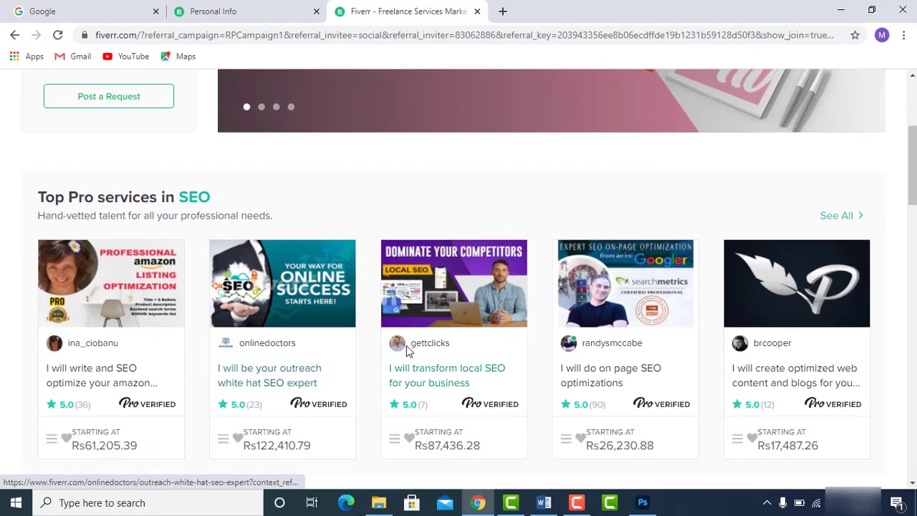
left_click(425, 350)
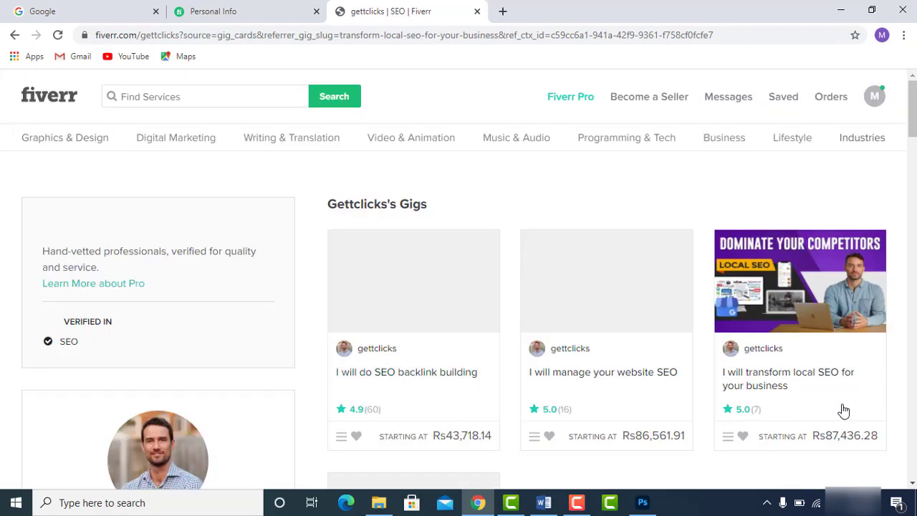
scroll(492, 356, "down", 4)
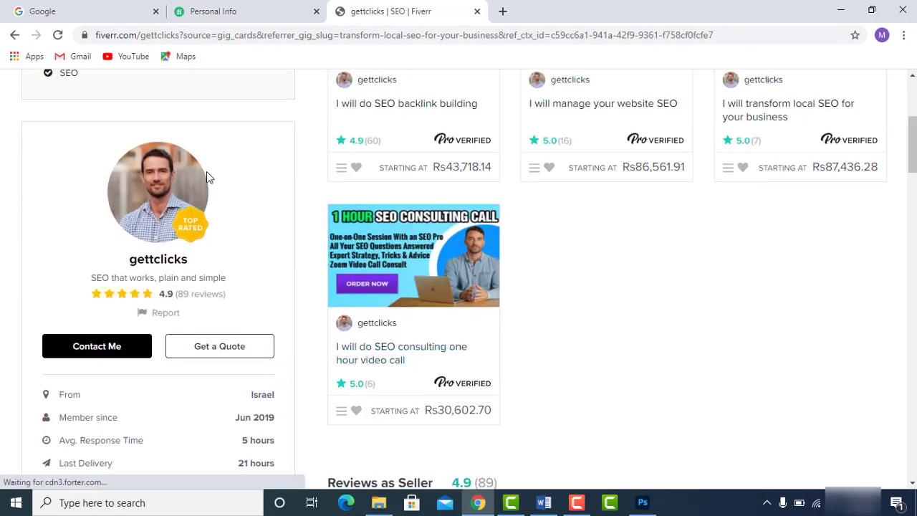
scroll(172, 186, "up", 4)
scroll(594, 371, "down", 5)
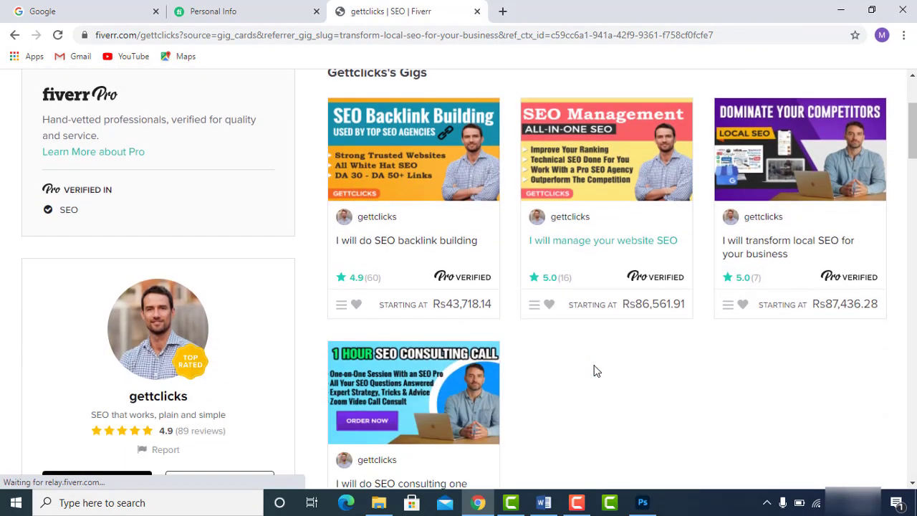
left_click(503, 13)
left_click(318, 35)
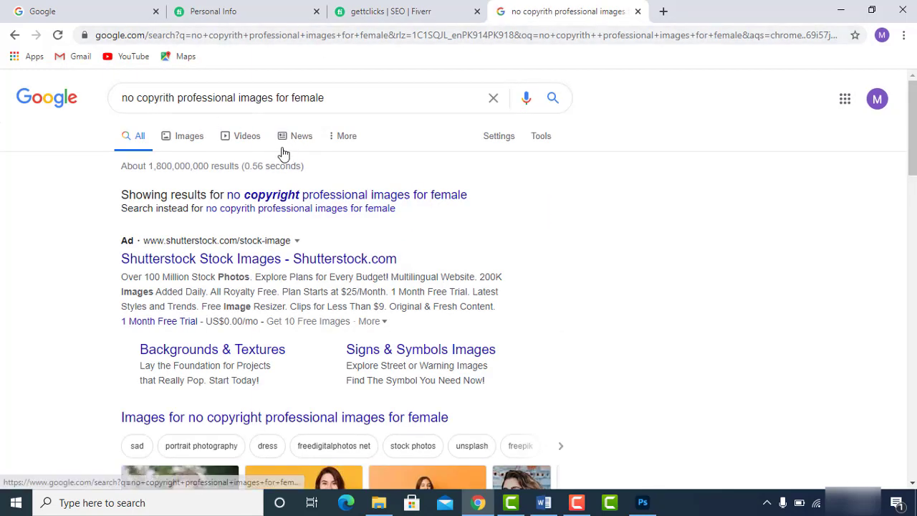
Scroll down through the Google Images results for no-copyright professional female photos
scroll(237, 157, "down", 1)
scroll(564, 309, "down", 3)
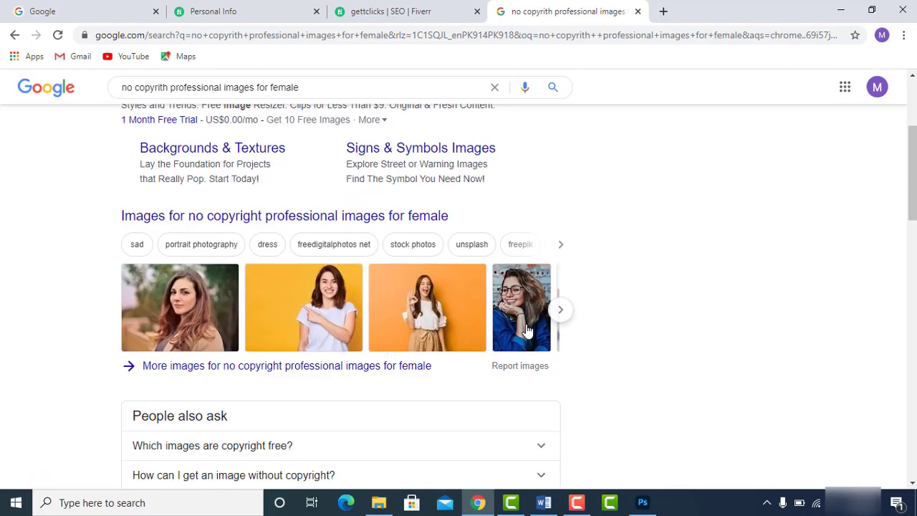
scroll(358, 273, "up", 4)
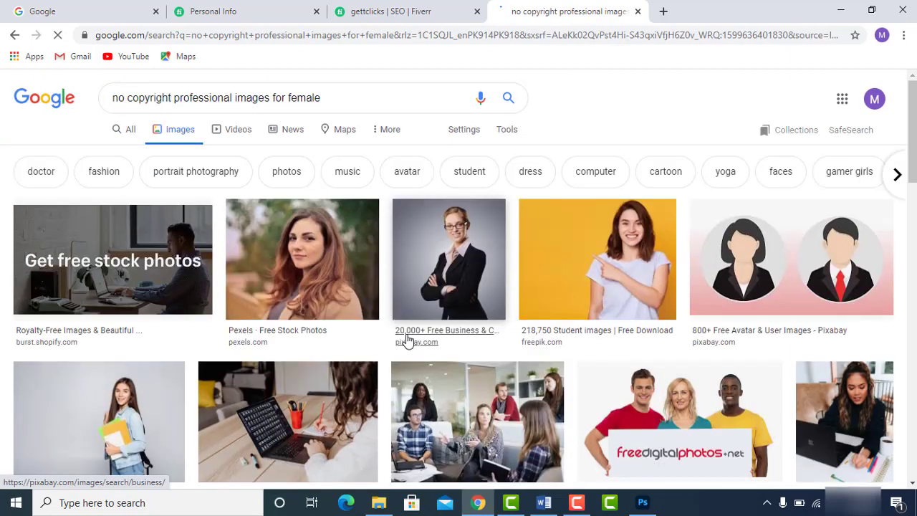
scroll(473, 358, "down", 1)
scroll(604, 346, "down", 5)
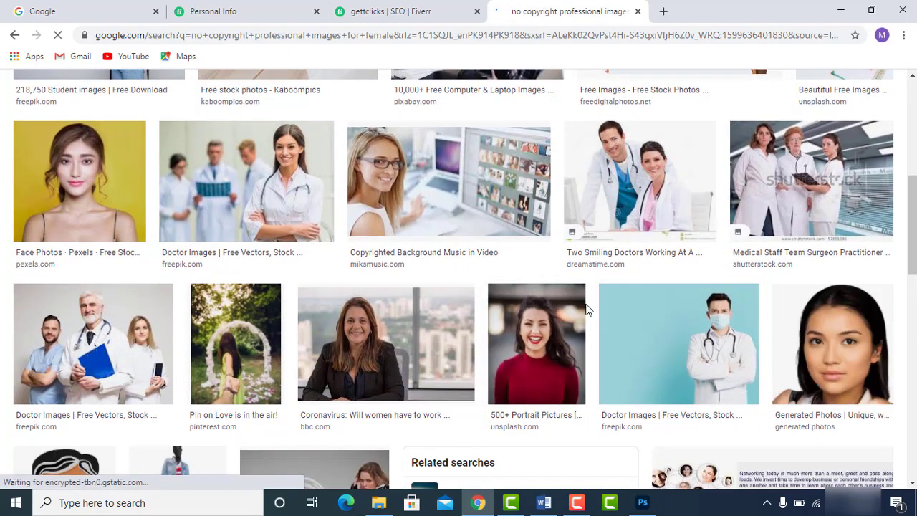
scroll(586, 309, "down", 1)
scroll(586, 310, "down", 2)
scroll(586, 310, "down", 5)
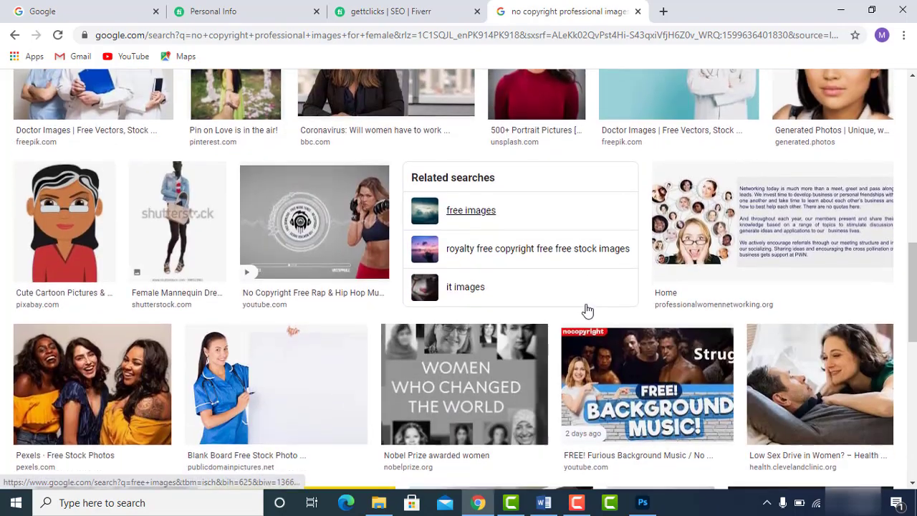
scroll(586, 310, "down", 4)
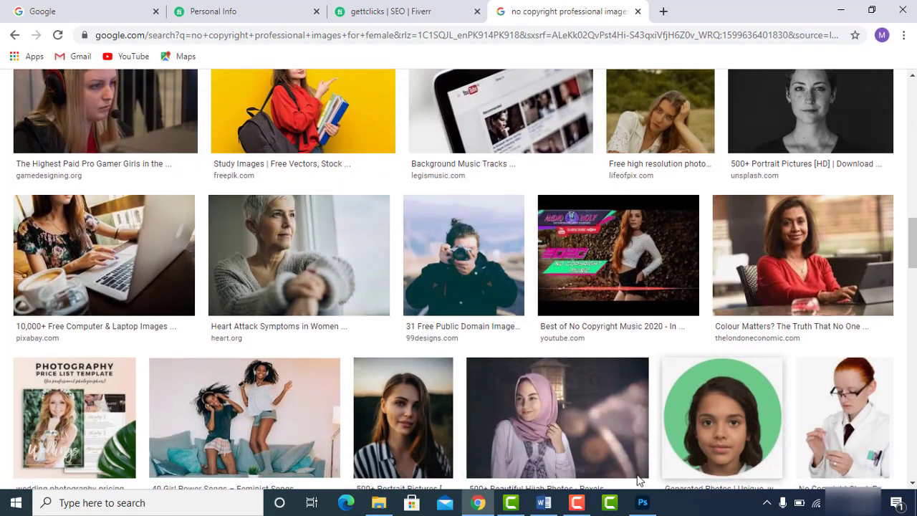
scroll(573, 444, "down", 4)
scroll(262, 363, "down", 4)
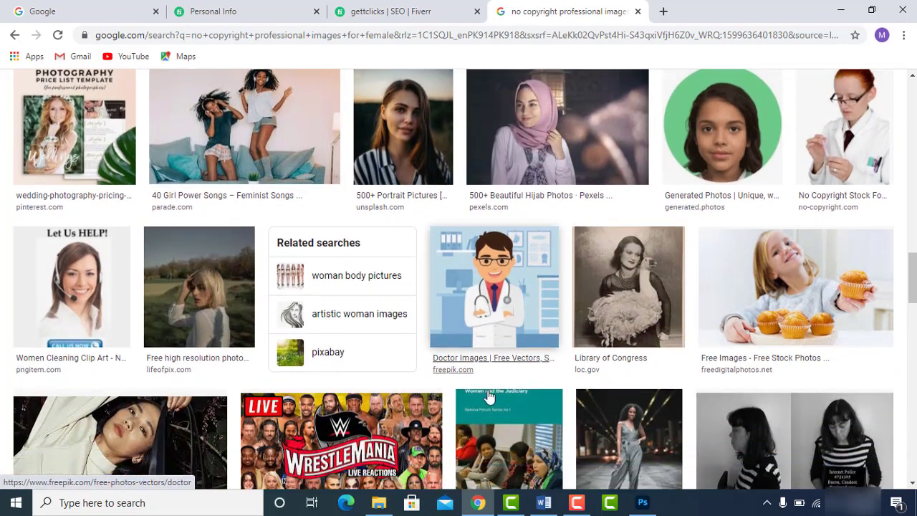
scroll(492, 389, "down", 2)
scroll(494, 386, "down", 6)
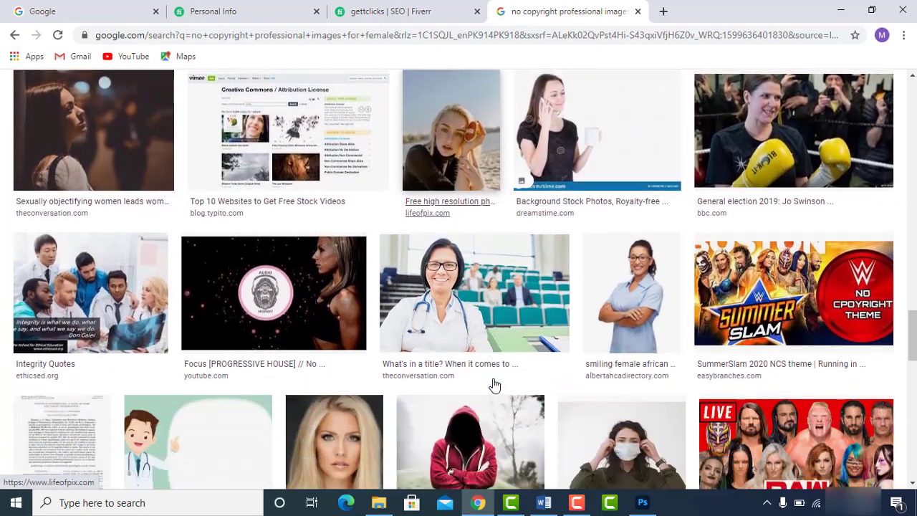
scroll(493, 385, "down", 3)
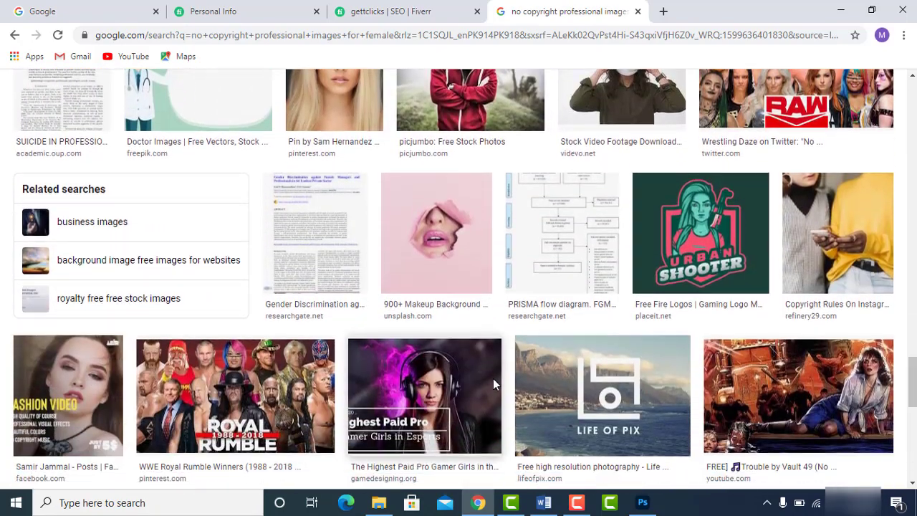
scroll(493, 379, "down", 7)
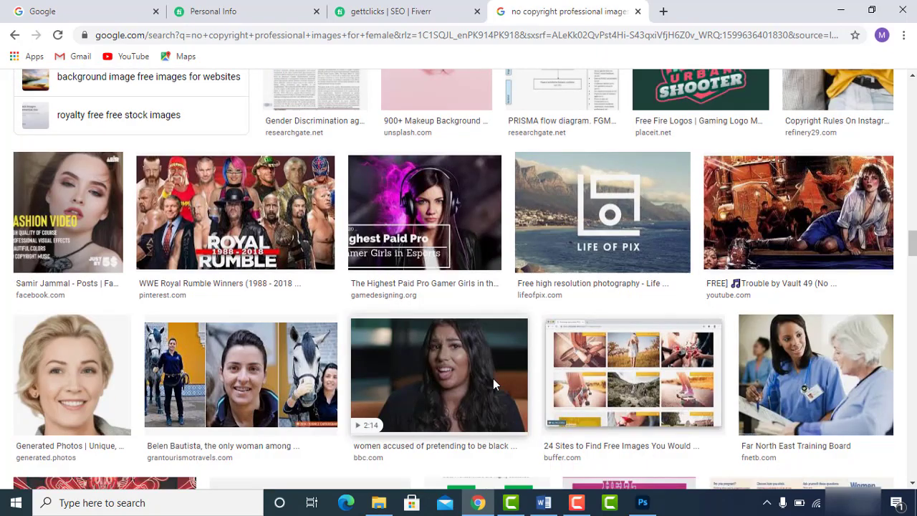
scroll(494, 386, "down", 4)
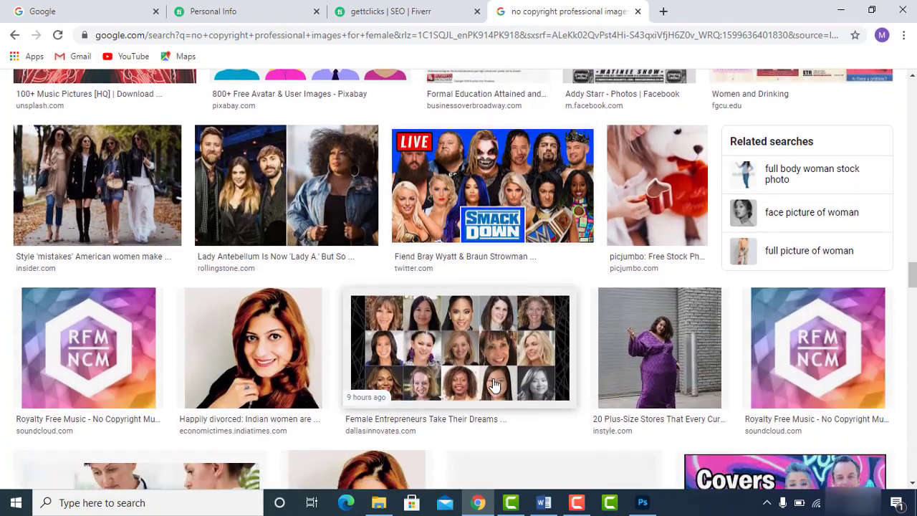
scroll(493, 386, "down", 6)
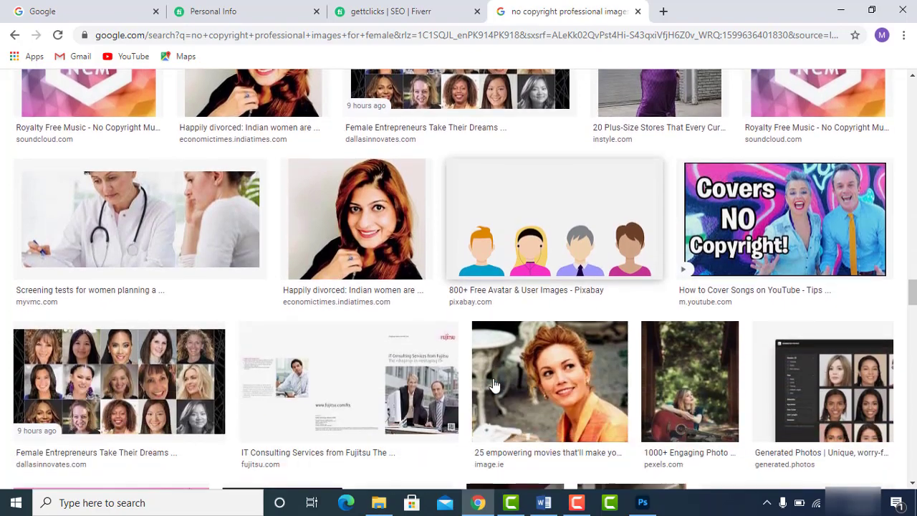
scroll(493, 385, "down", 4)
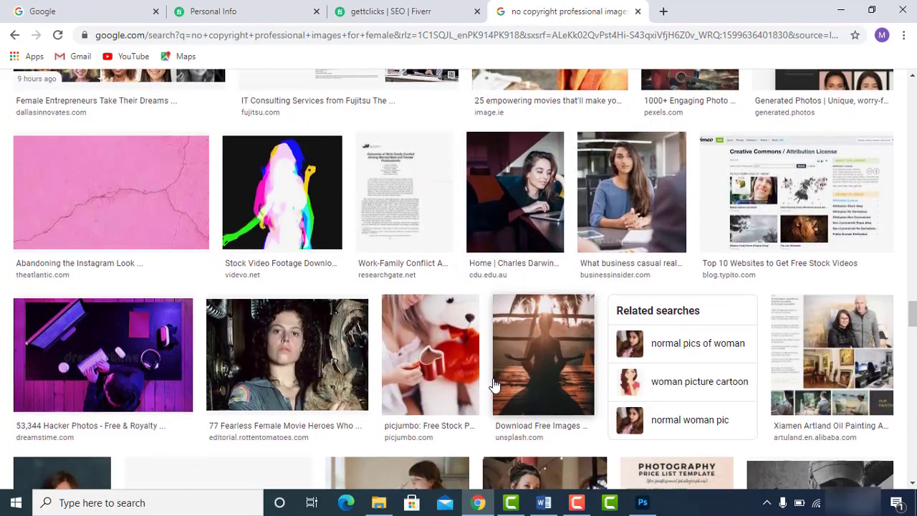
scroll(493, 386, "down", 5)
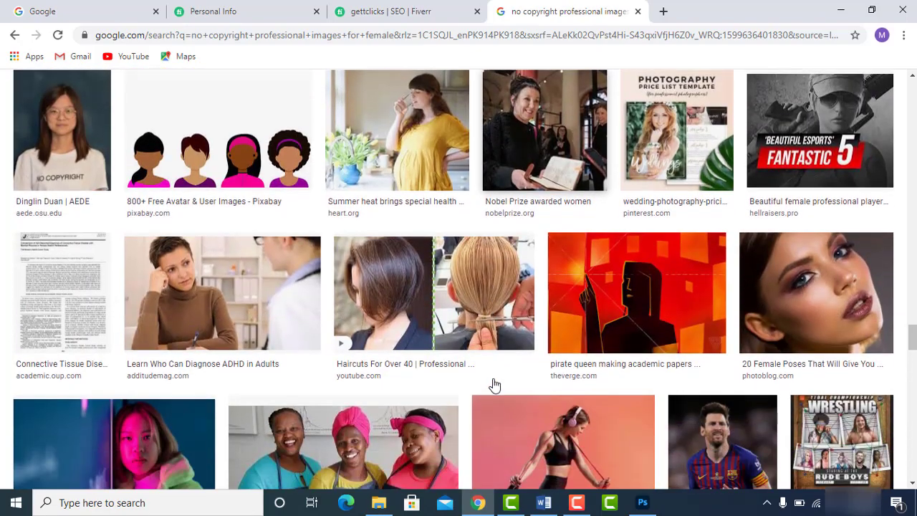
scroll(494, 386, "down", 8)
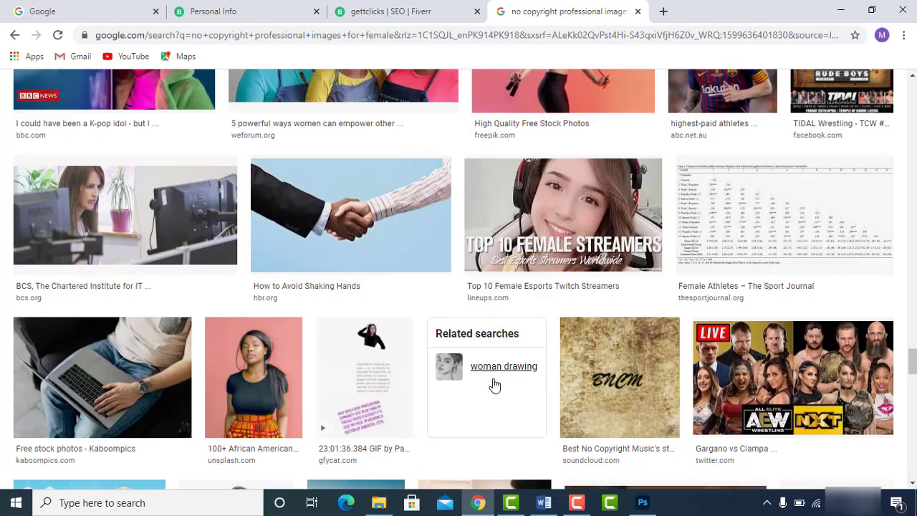
scroll(494, 385, "down", 5)
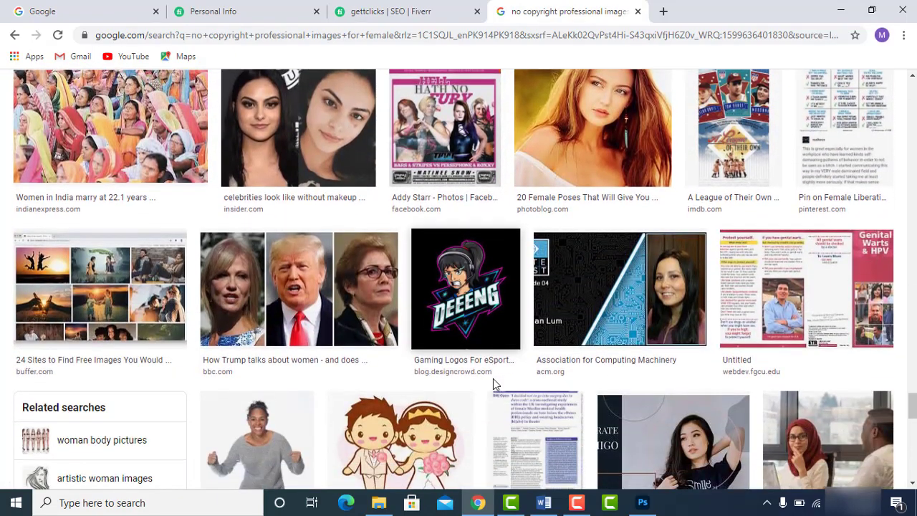
scroll(493, 383, "down", 6)
scroll(494, 386, "down", 10)
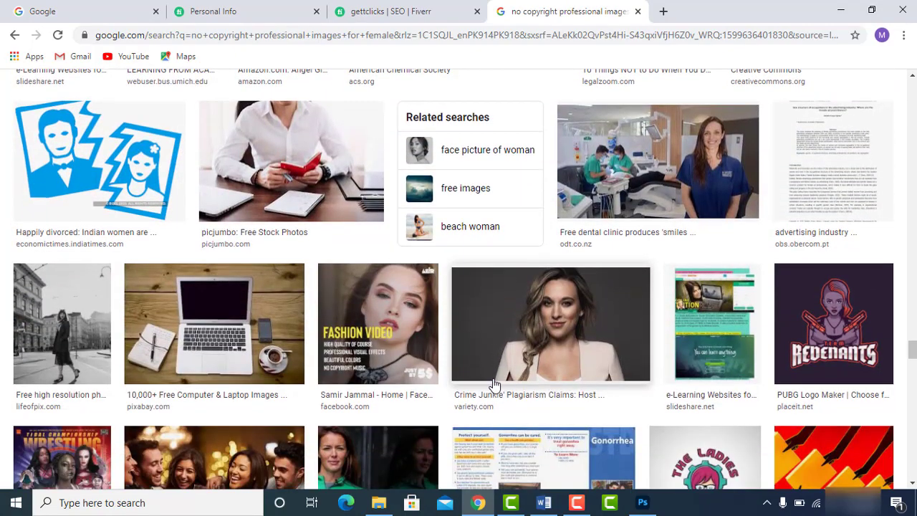
scroll(494, 385, "down", 1)
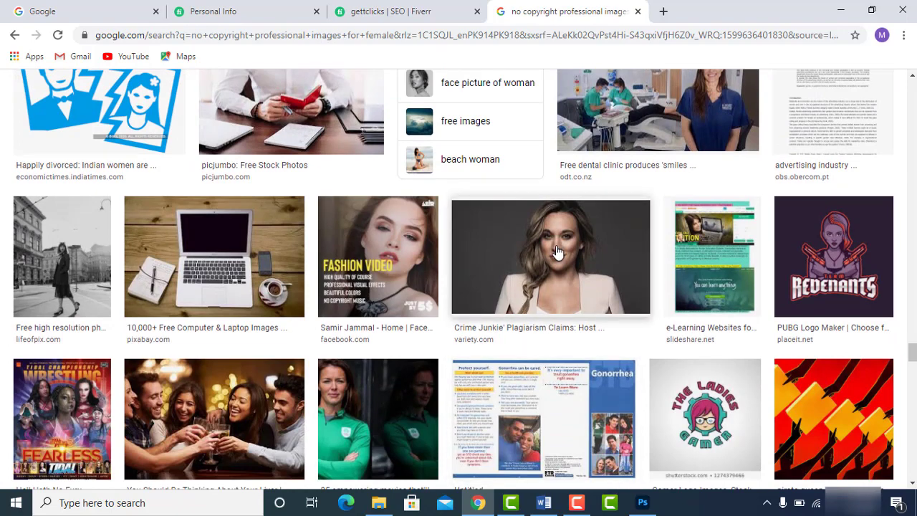
Preview the related studio portrait of a woman in black and open its Medium article
left_click(558, 252)
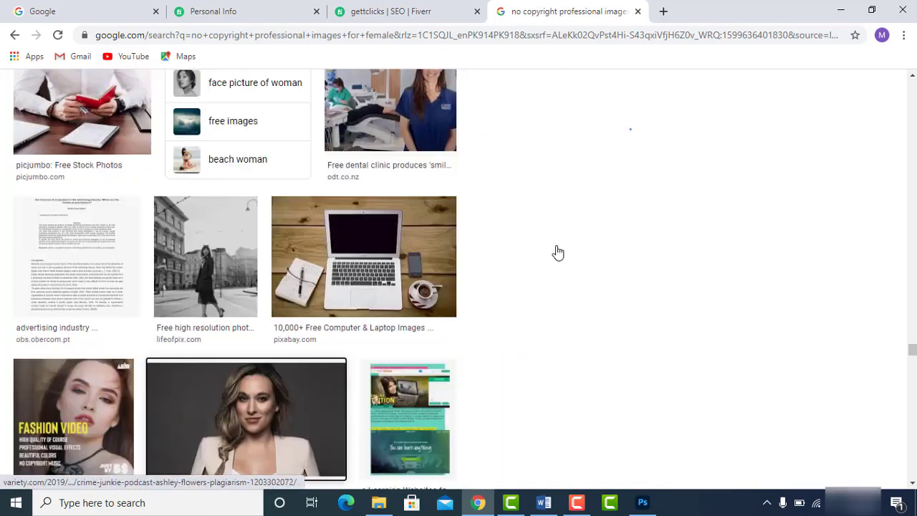
scroll(678, 237, "down", 5)
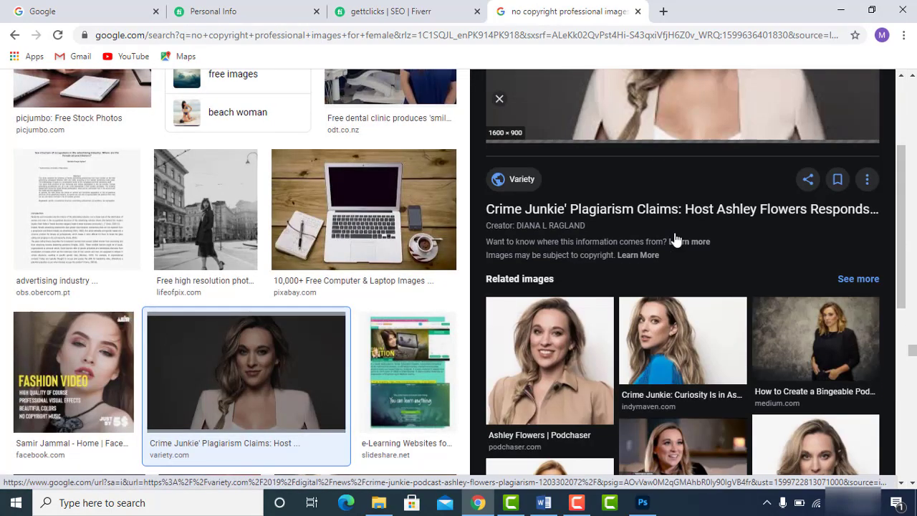
scroll(677, 349, "down", 1)
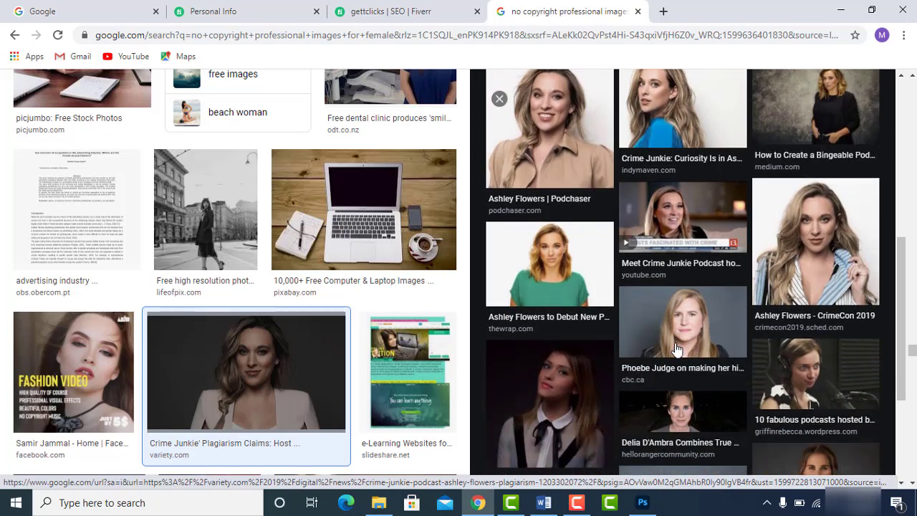
scroll(677, 349, "up", 1)
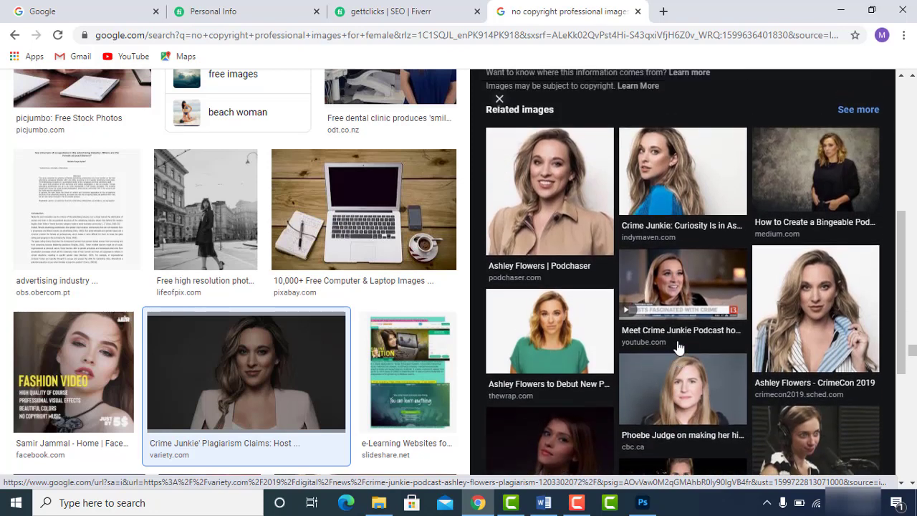
left_click(811, 176)
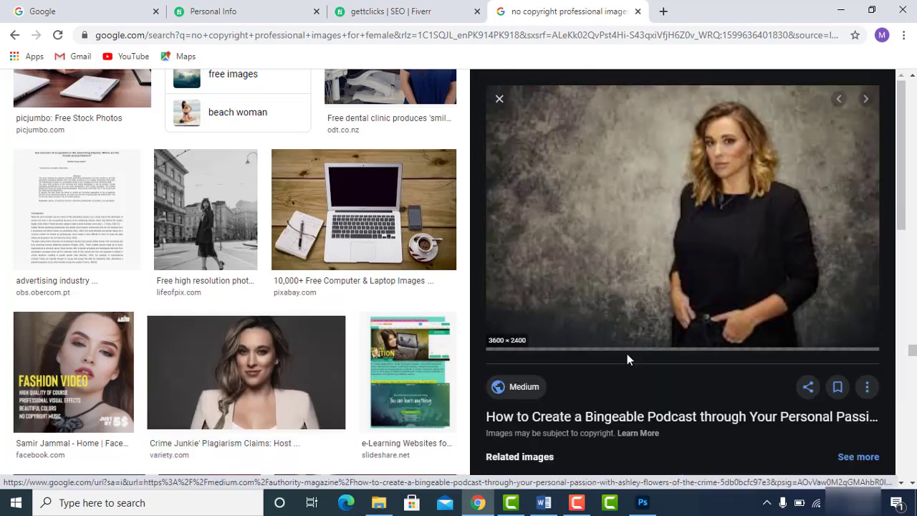
left_click(523, 387)
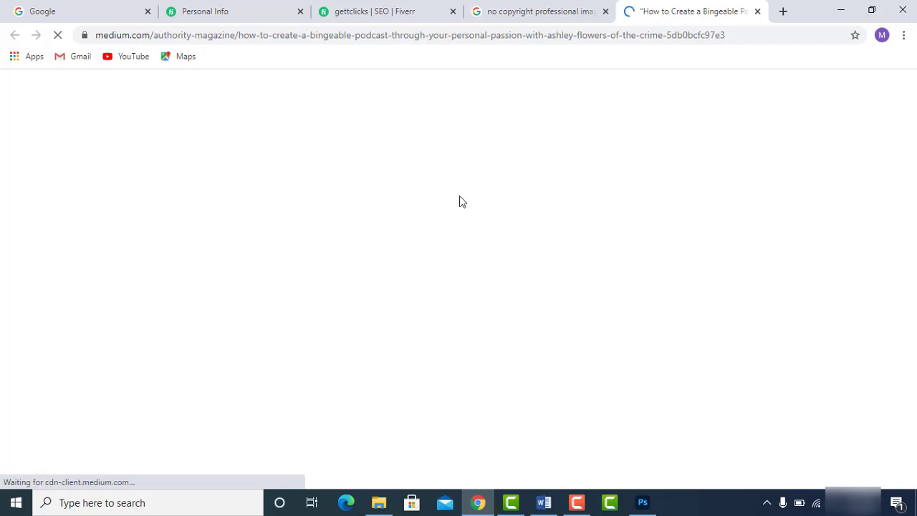
Accept Medium's updated terms notice and bring up the header photo's context menu
scroll(475, 269, "down", 2)
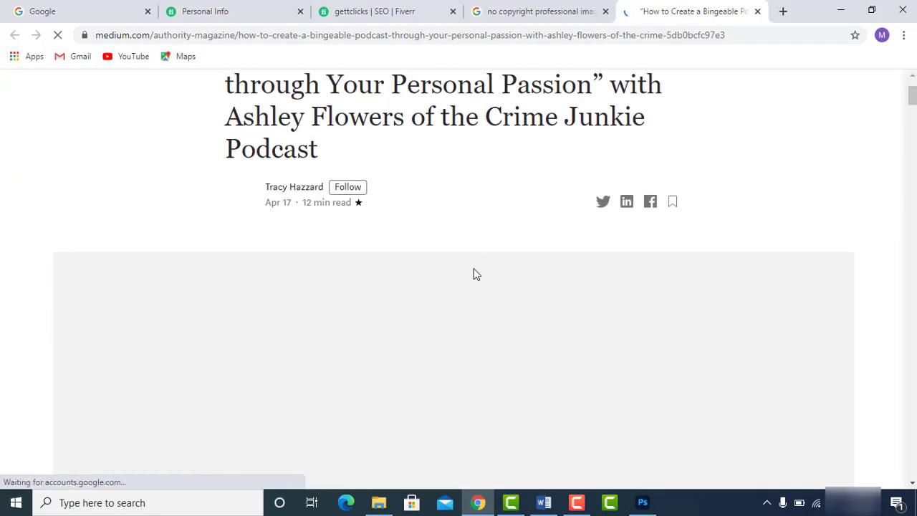
scroll(430, 280, "down", 3)
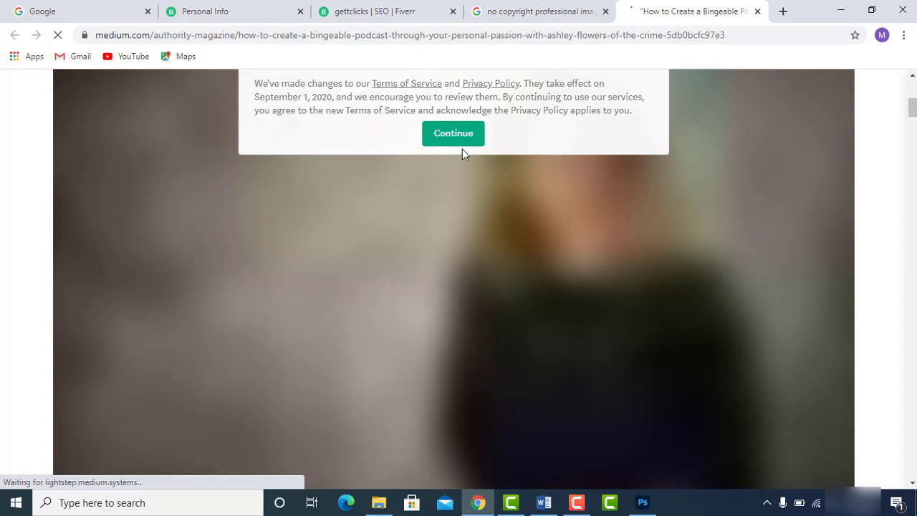
left_click(462, 138)
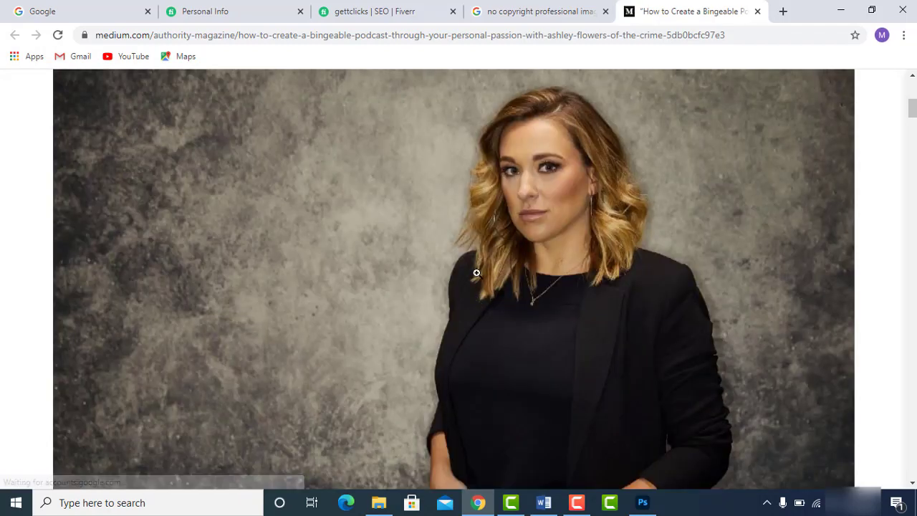
right_click(477, 273)
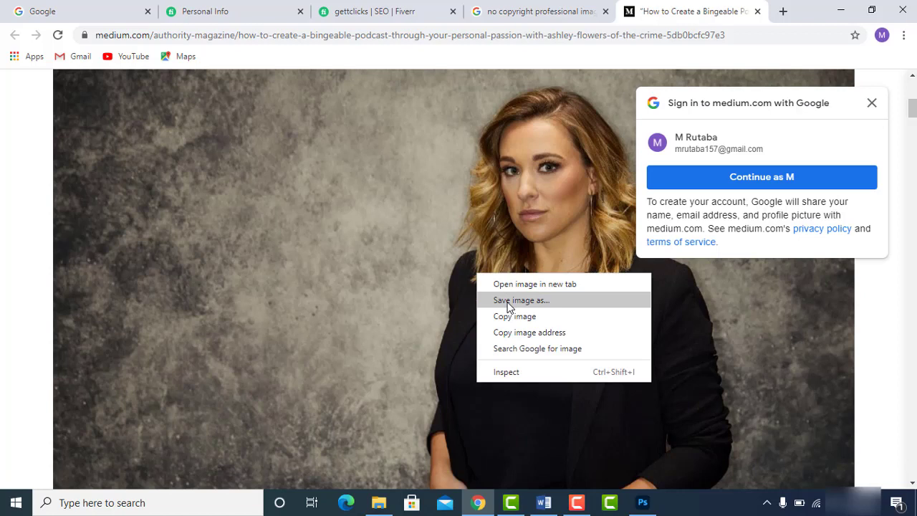
Save the header portrait to Downloads as 'fiverr image' and open the finished download's options
left_click(508, 300)
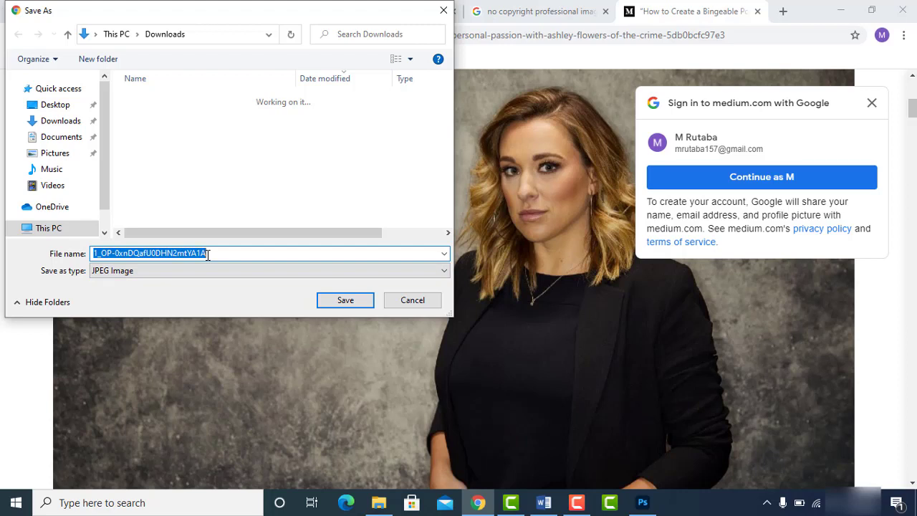
type("fiv")
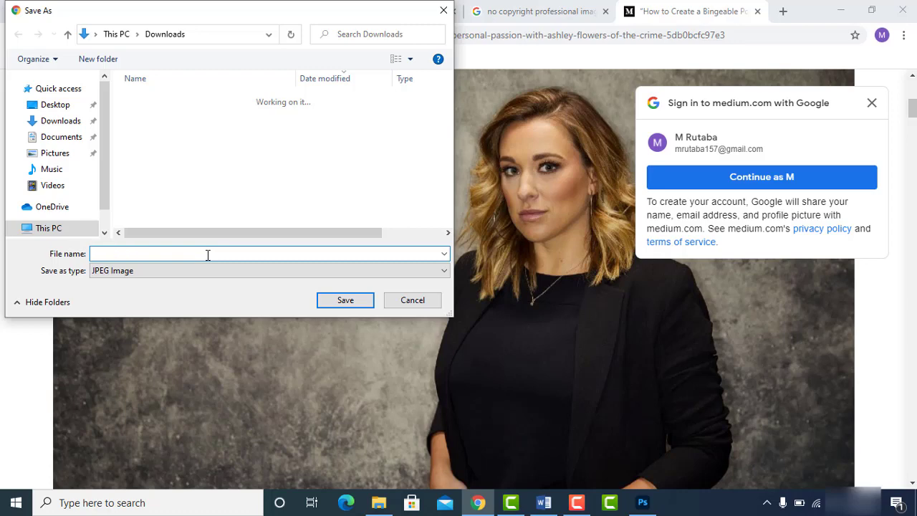
type("fiverr image")
key("Return")
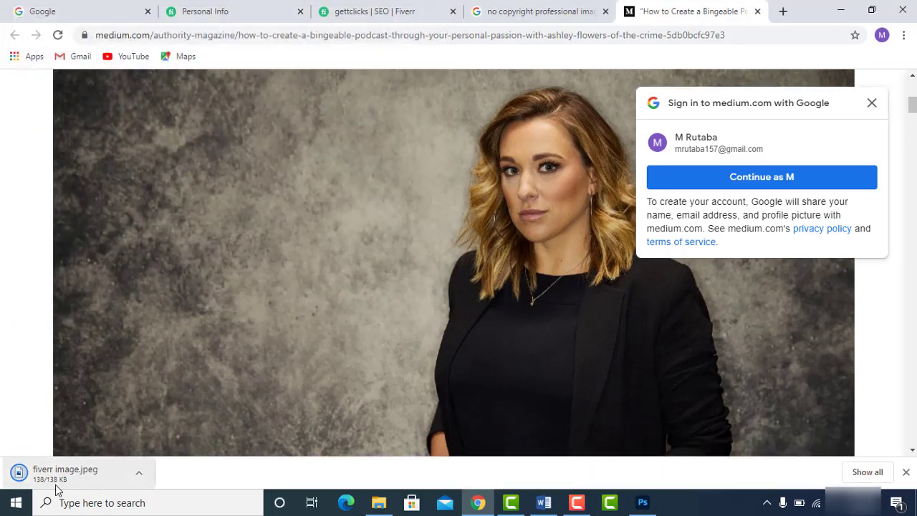
left_click(139, 474)
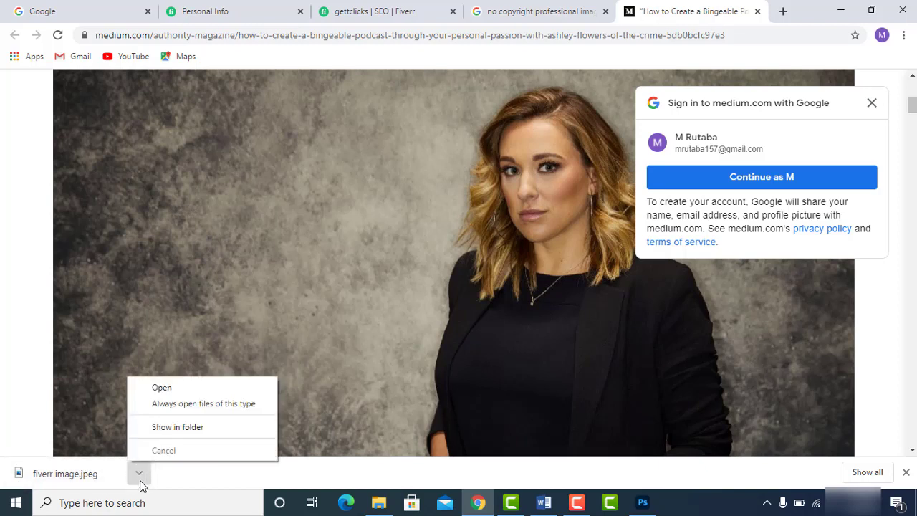
Show fiverr image.jpeg in Downloads, then return to the Medium article with the Google sign-in prompt dismissed
left_click(174, 428)
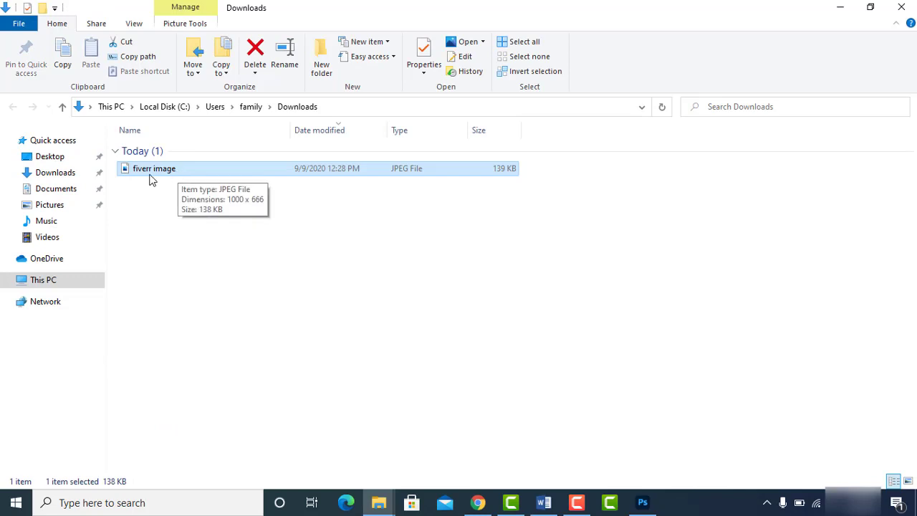
left_click(841, 8)
left_click(881, 107)
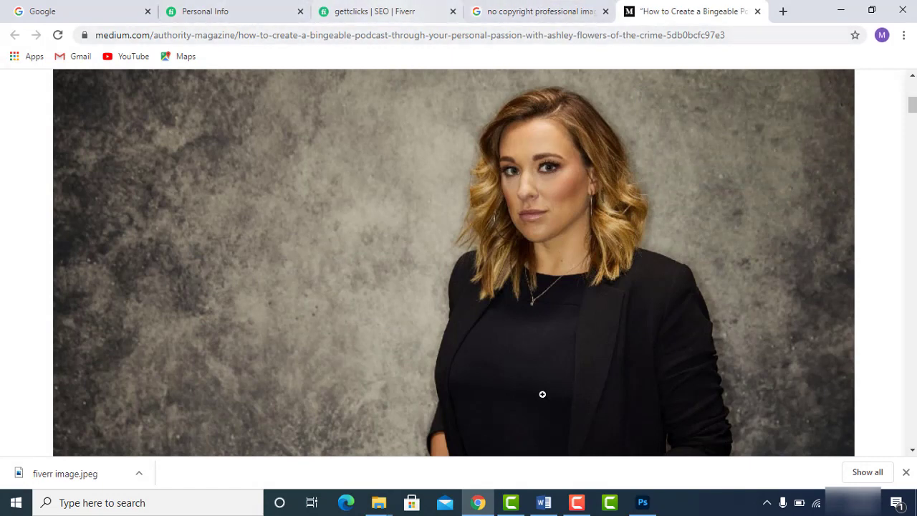
scroll(592, 280, "down", 5)
scroll(594, 284, "up", 4)
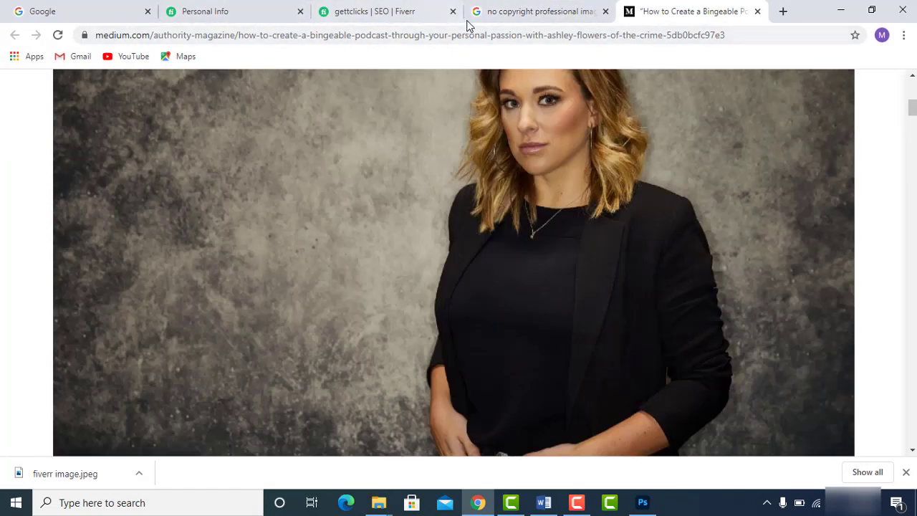
On Fiverr's Personal Info page, pick 'fiverr image' from Downloads as the profile picture
left_click(220, 15)
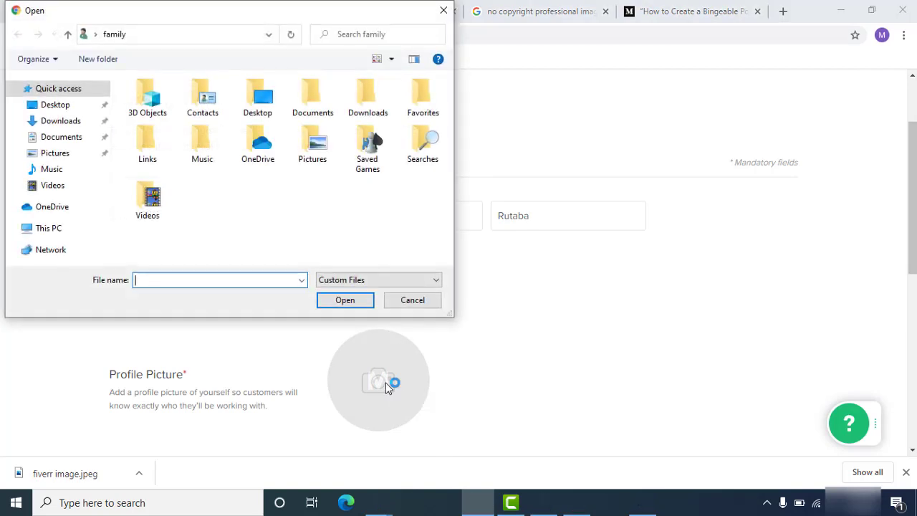
left_click(60, 121)
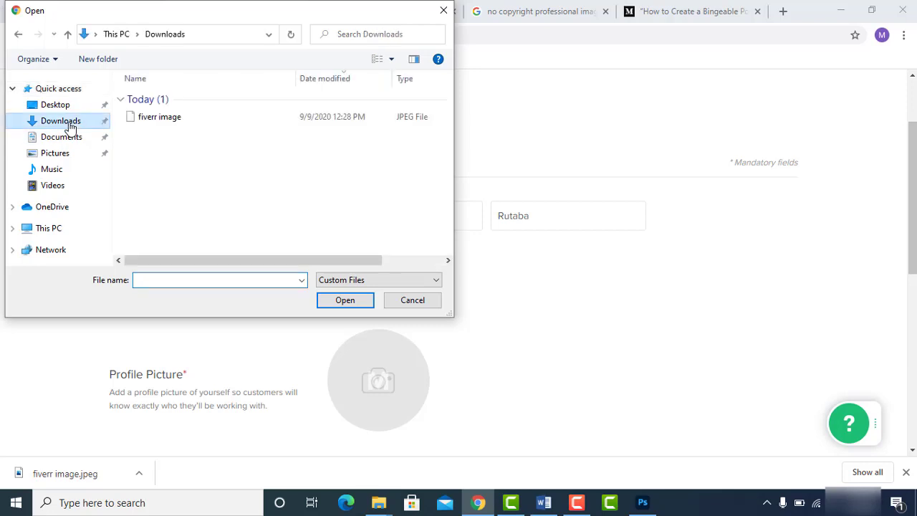
left_click(155, 118)
left_click(350, 300)
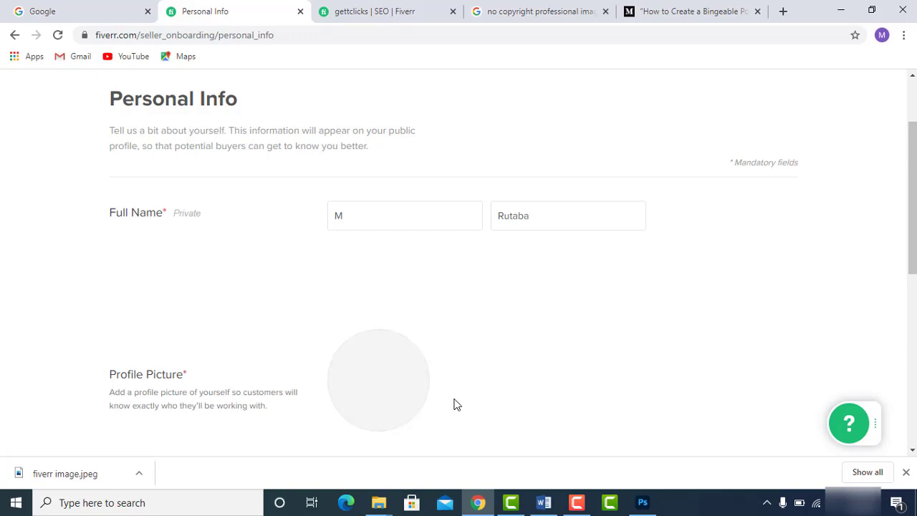
Paste the Adobe/Corel graphic designer bio into Description and delete the stray 'Skills' after Thanks
scroll(454, 405, "down", 2)
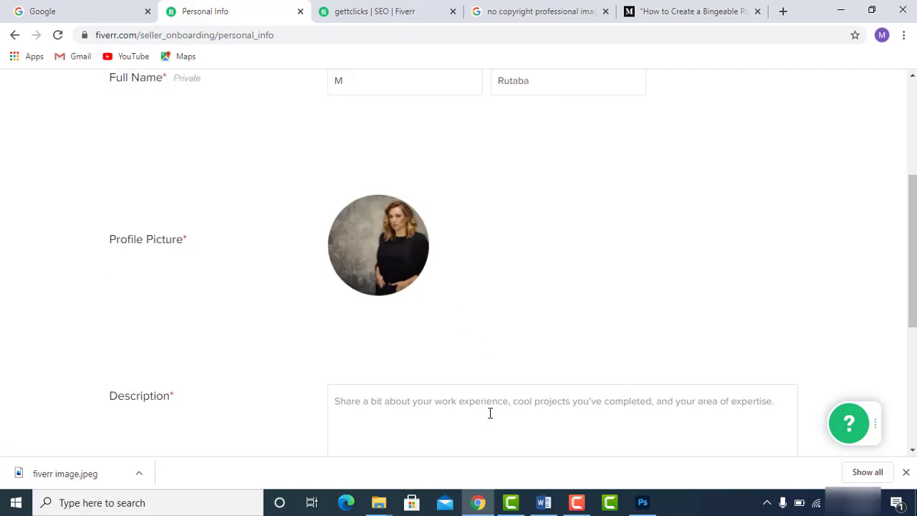
scroll(490, 414, "down", 1)
scroll(428, 335, "down", 1)
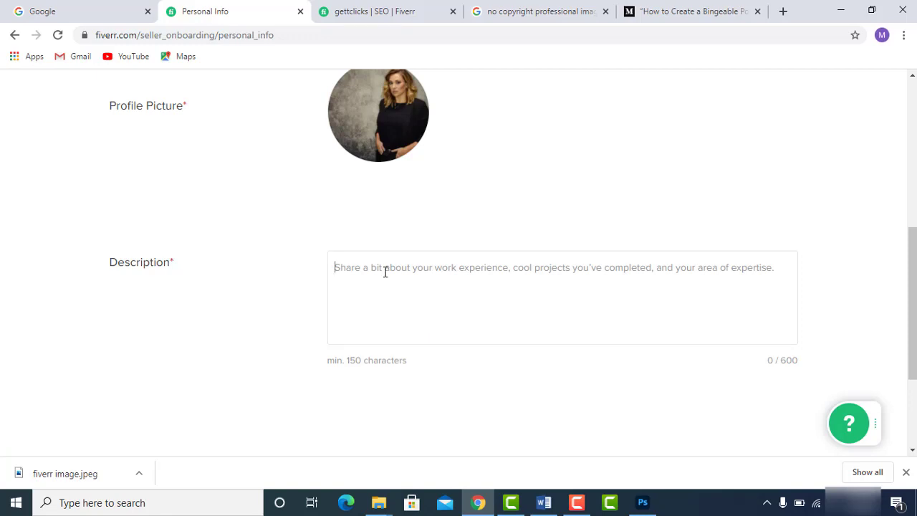
type("I am M. Rutaba and I am a Graphic designer. I am working in adobe and Corel tools i.e. Illustrator and Photoshop, and CorelDrawl. I am graphic designer with experience of more than 4 years. I have experience in adobe illustrator, adobe Photoshop, logo designing. Photoshop editing and much more. You can ask me for any sort of services anytime. I am available 24 hours irrespective of different timezone. Looking forward to assist you in designing related work. ThanksSkills.")
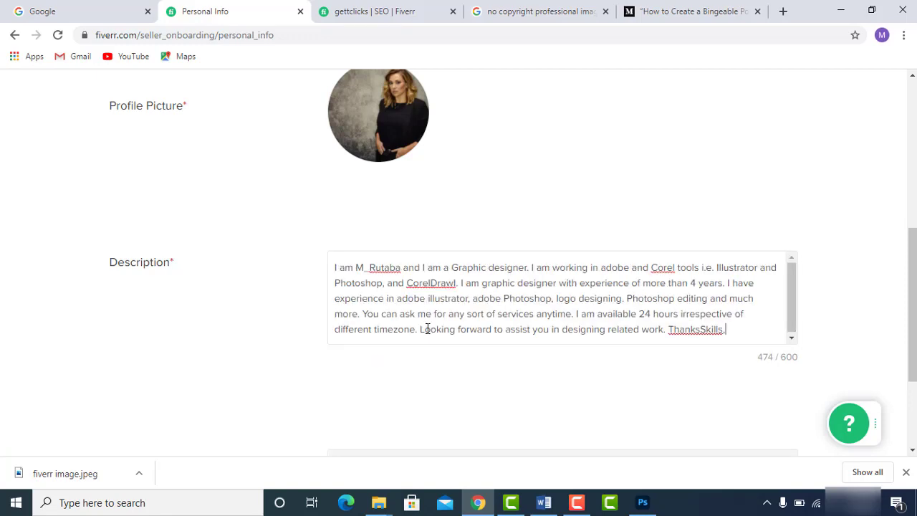
left_click(702, 329)
key("Delete")
key("Delete")
key("Delete")
key("Delete")
key("Delete")
key("Delete")
key("Delete")
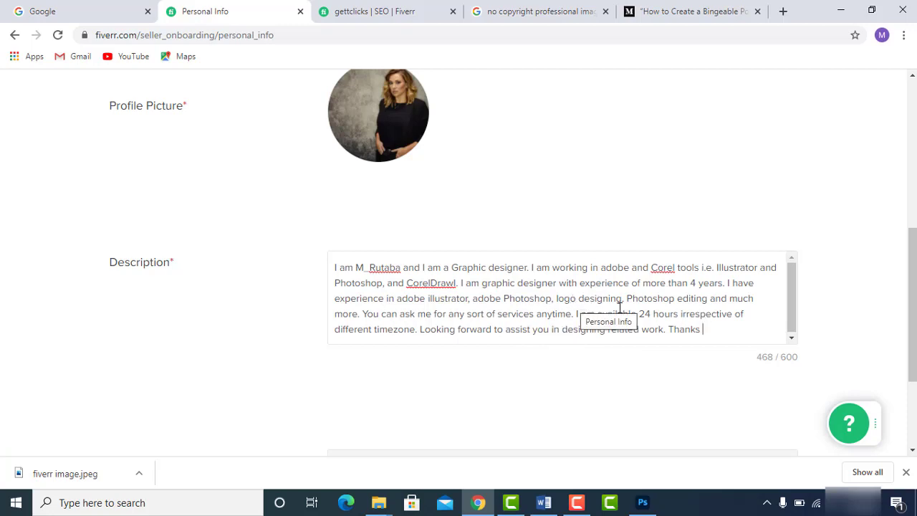
left_click_drag(794, 301, 795, 320)
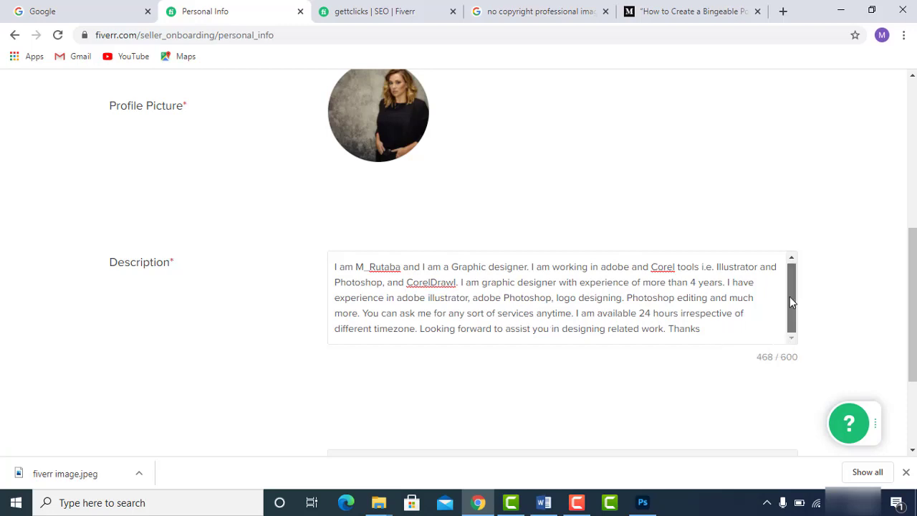
Start a new language entry for Urdu and set its level to Fluent
scroll(762, 357, "down", 1)
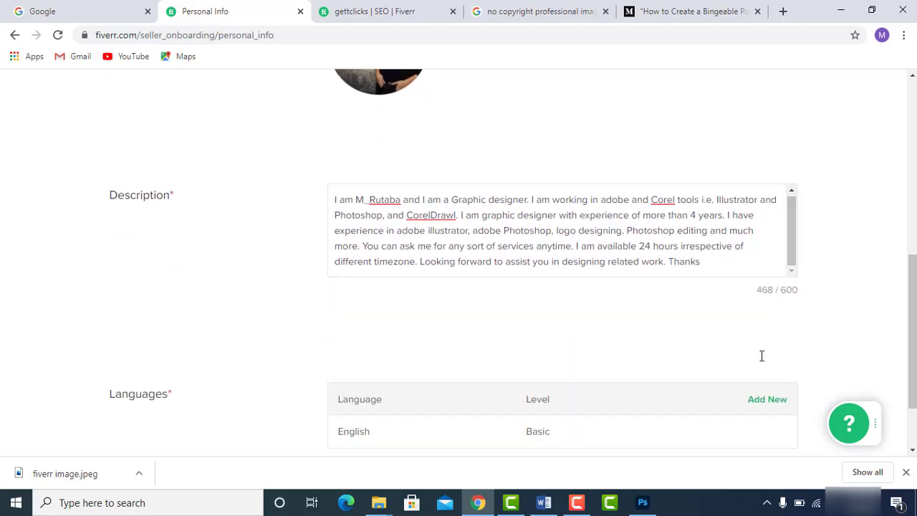
scroll(758, 392, "down", 2)
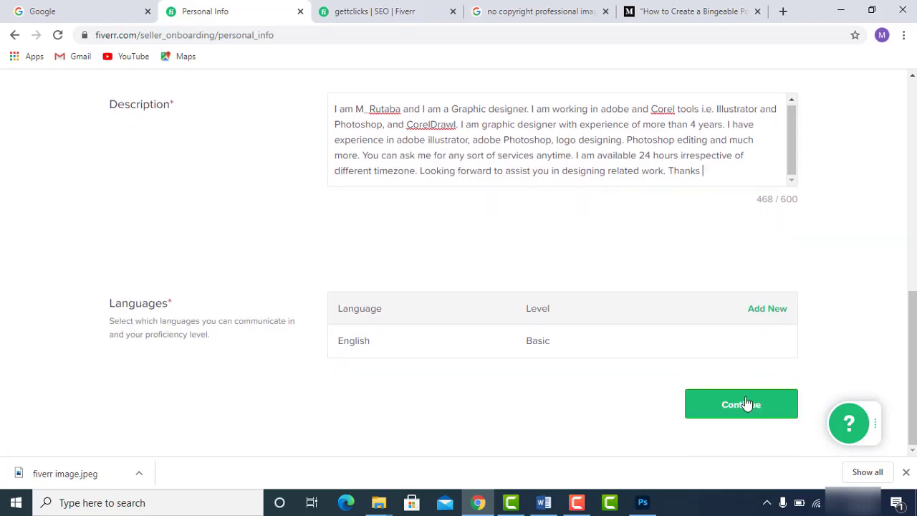
left_click(746, 403)
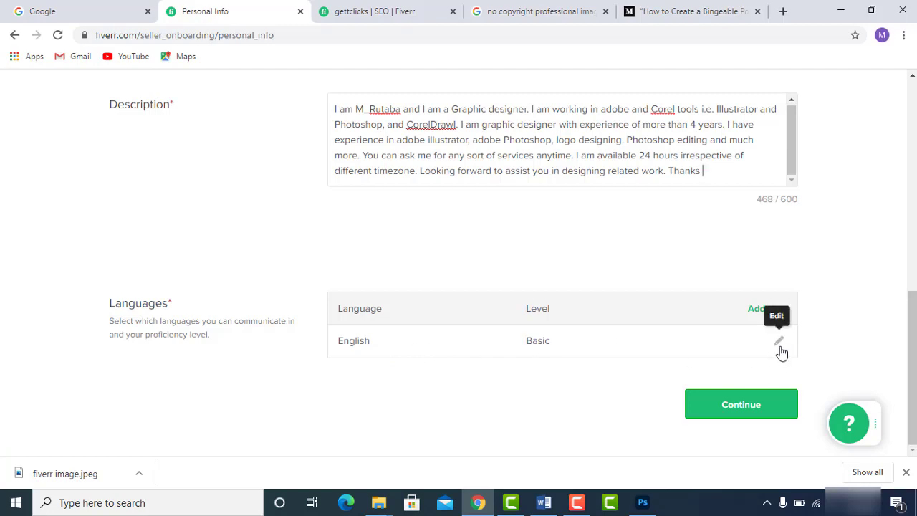
left_click(772, 310)
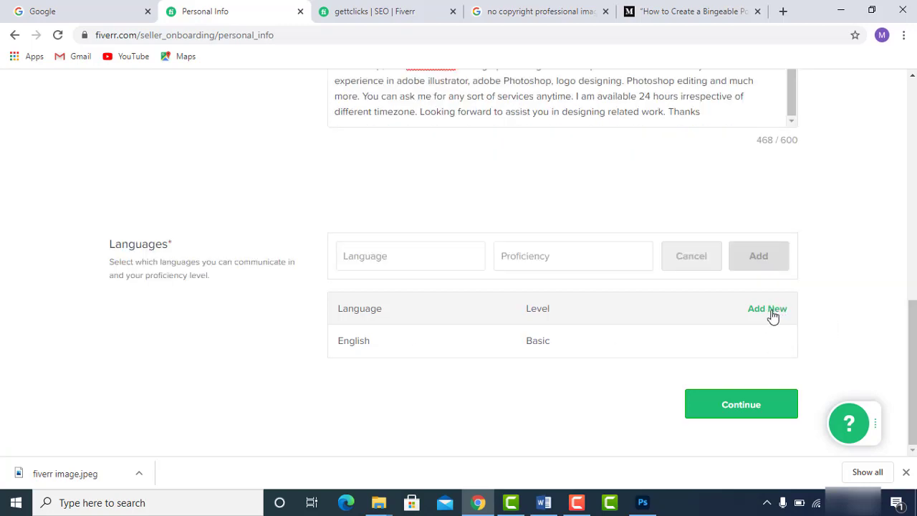
left_click(367, 260)
type("U")
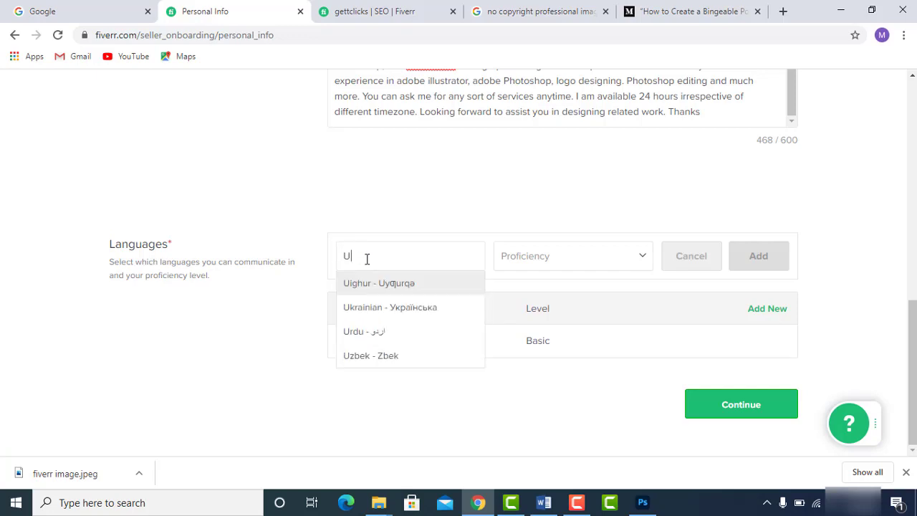
type("e")
key("BackSpace")
type("rdu")
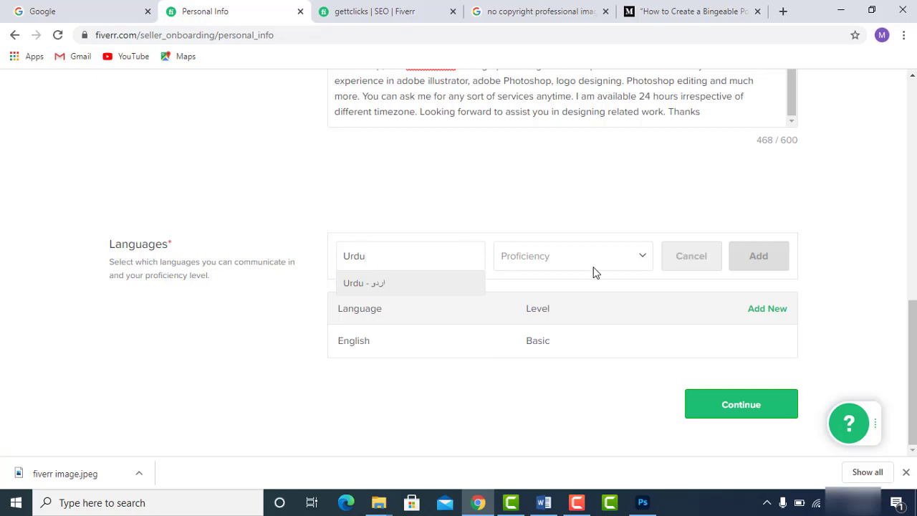
left_click(622, 261)
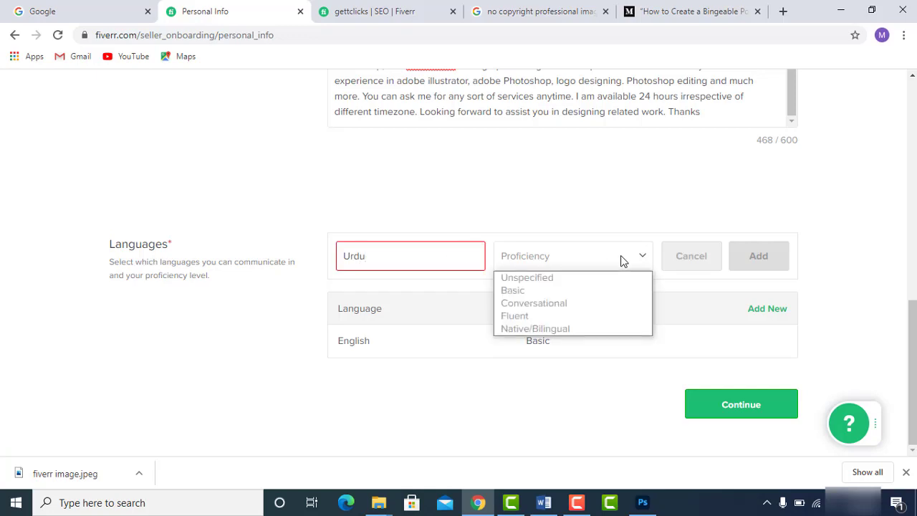
left_click(557, 316)
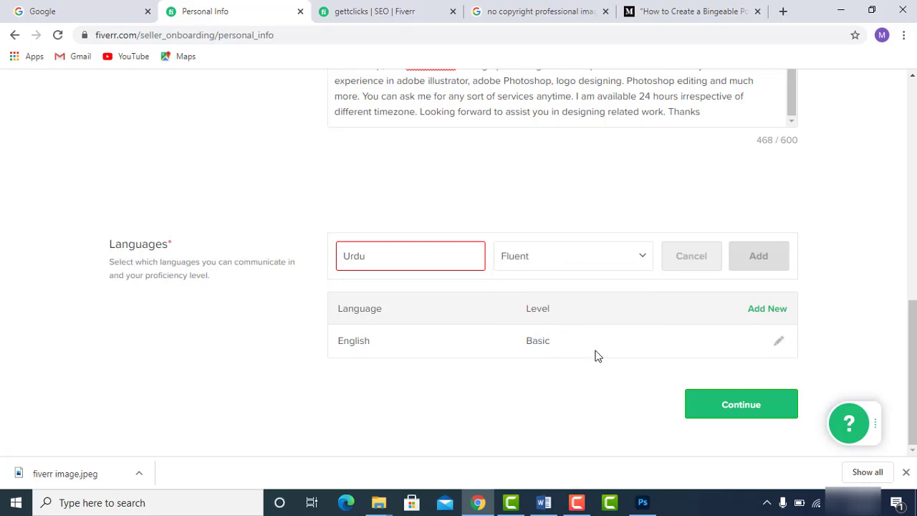
Change the English language entry's proficiency to Fluent
left_click(779, 342)
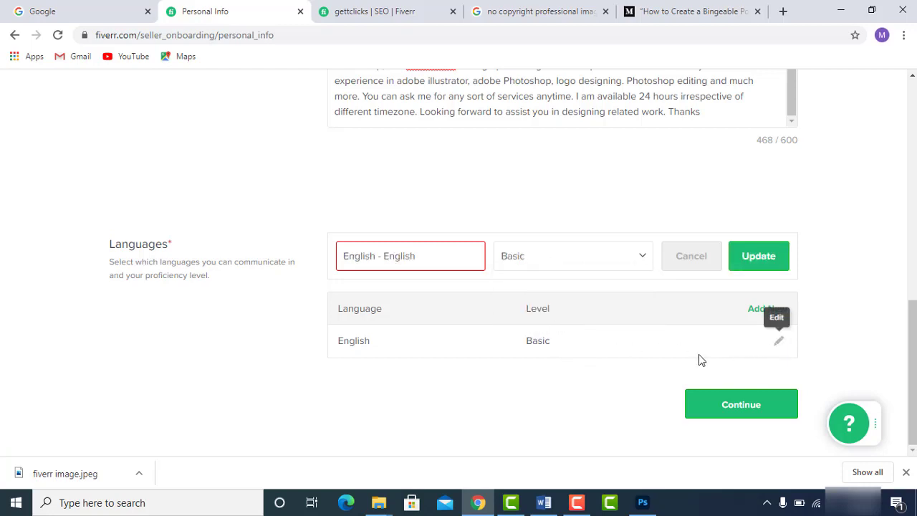
left_click(634, 258)
left_click(523, 316)
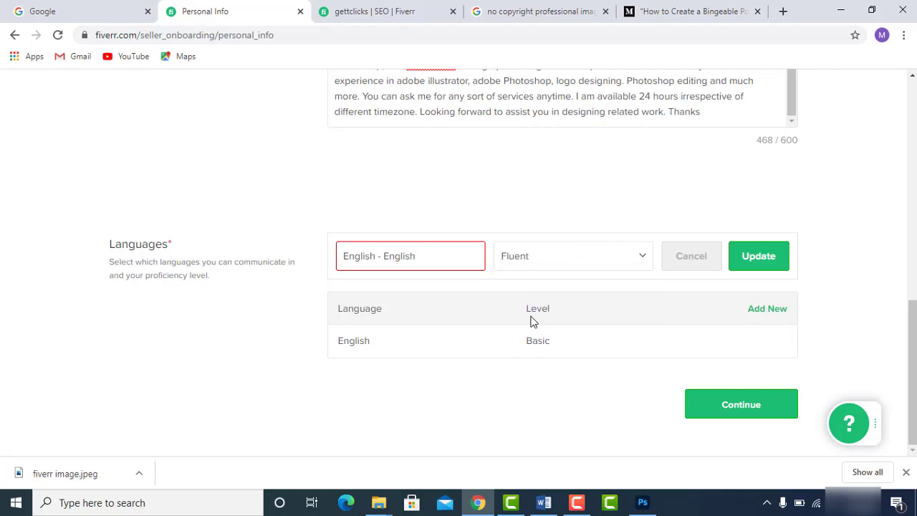
left_click(754, 263)
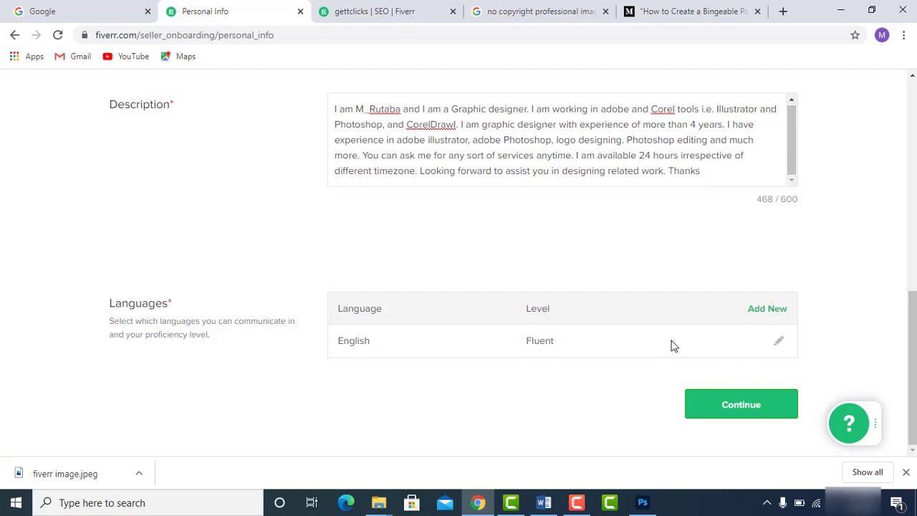
Add Urdu at Fluent level to the languages and continue to Professional Info
left_click(767, 309)
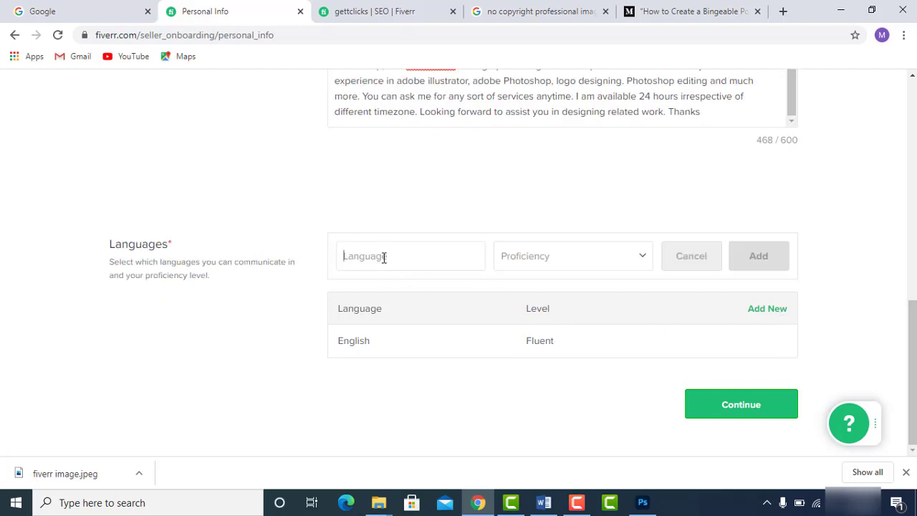
type("Urdu")
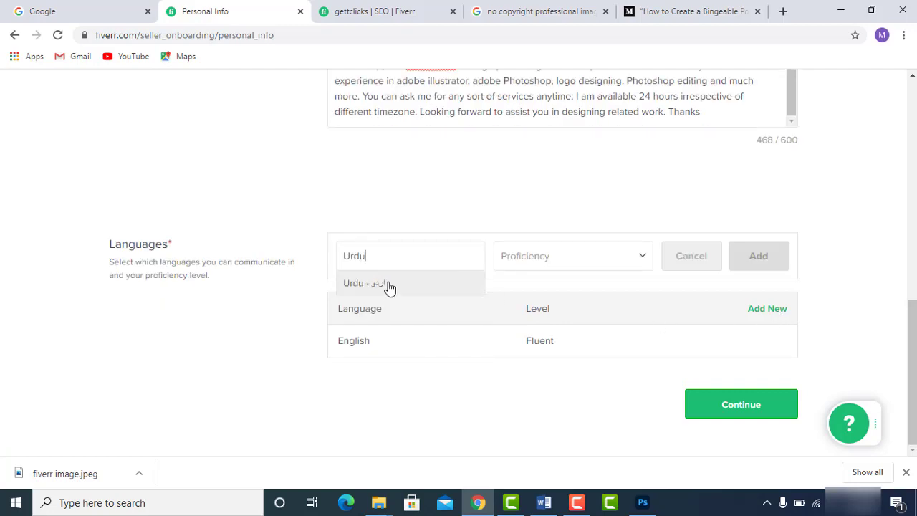
left_click(385, 287)
left_click(623, 265)
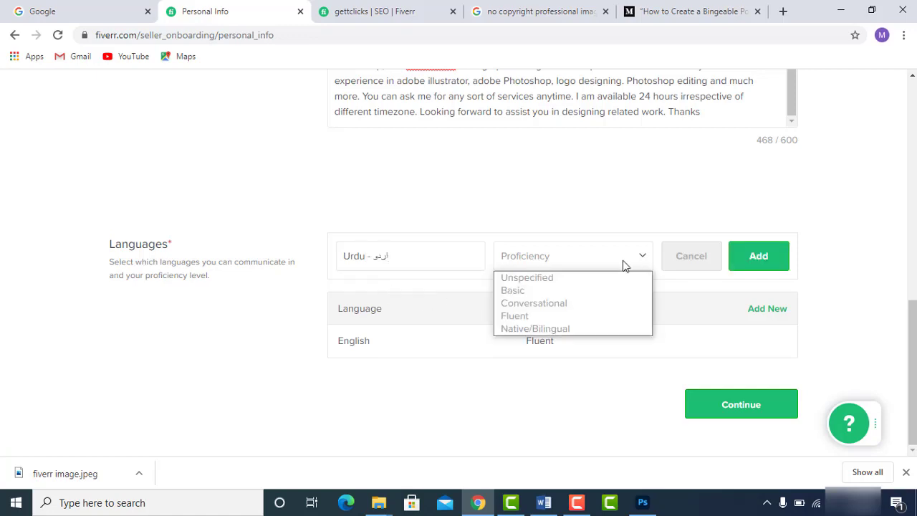
left_click(595, 317)
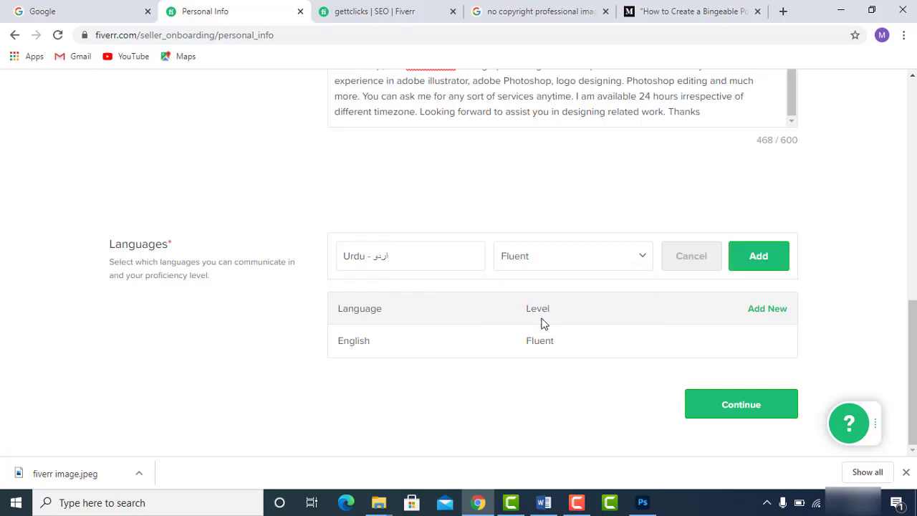
left_click(759, 255)
left_click(740, 408)
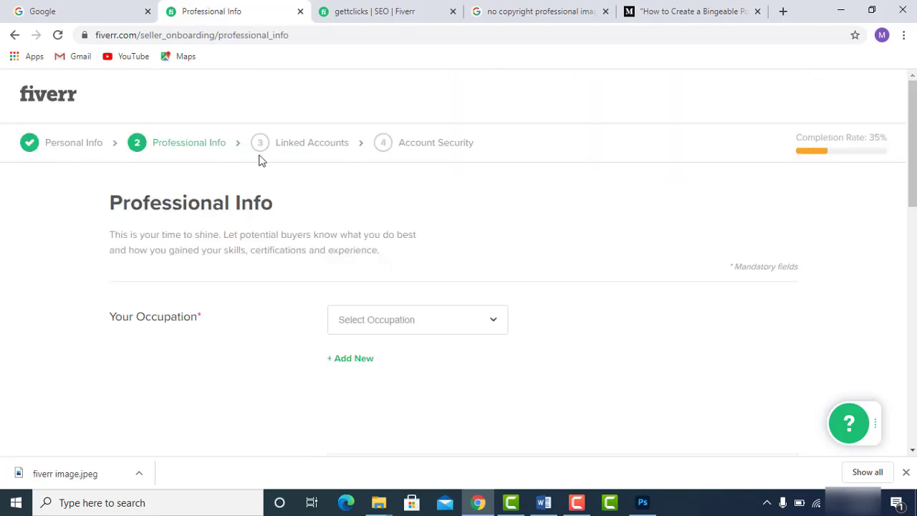
Choose Graphics & Design as the occupation, running from 2016 to 2020
scroll(248, 297, "down", 1)
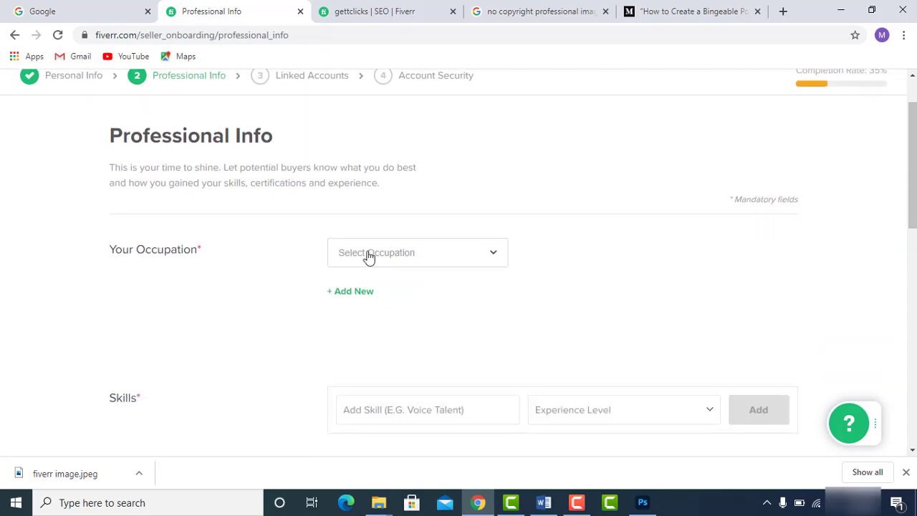
left_click(489, 257)
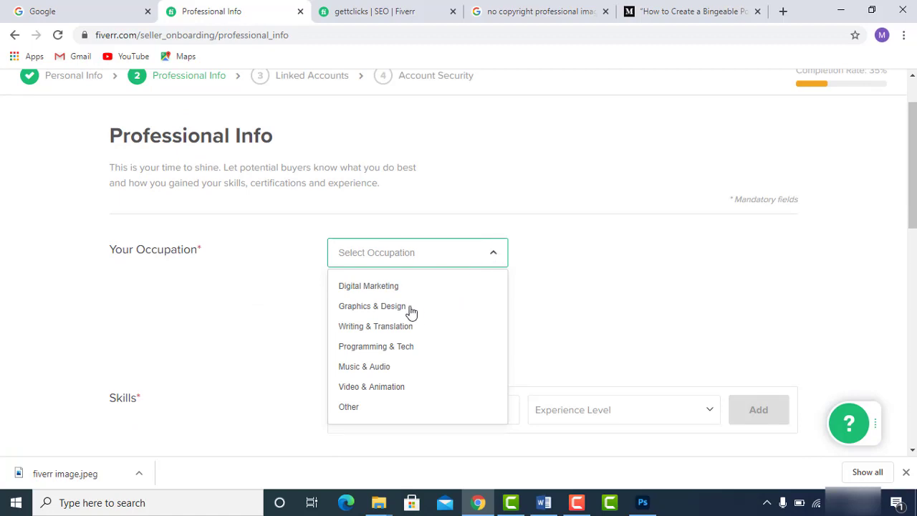
left_click(360, 313)
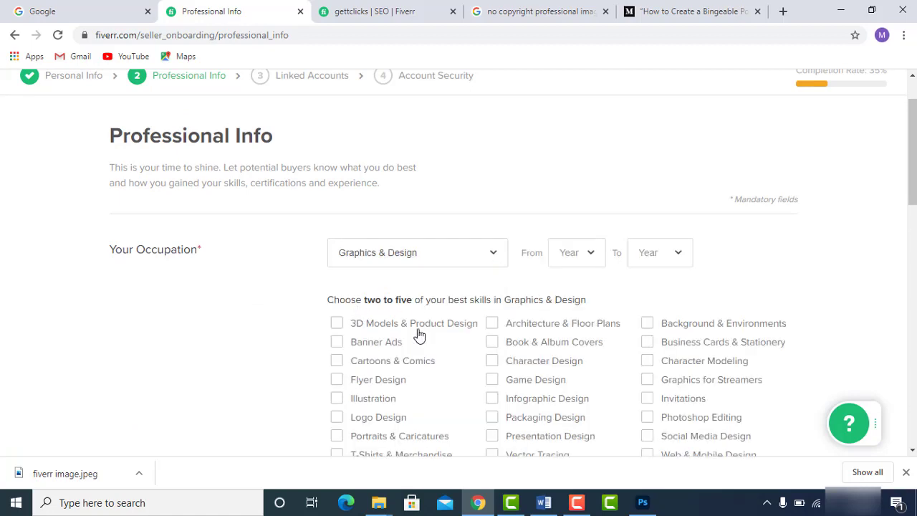
scroll(419, 334, "down", 1)
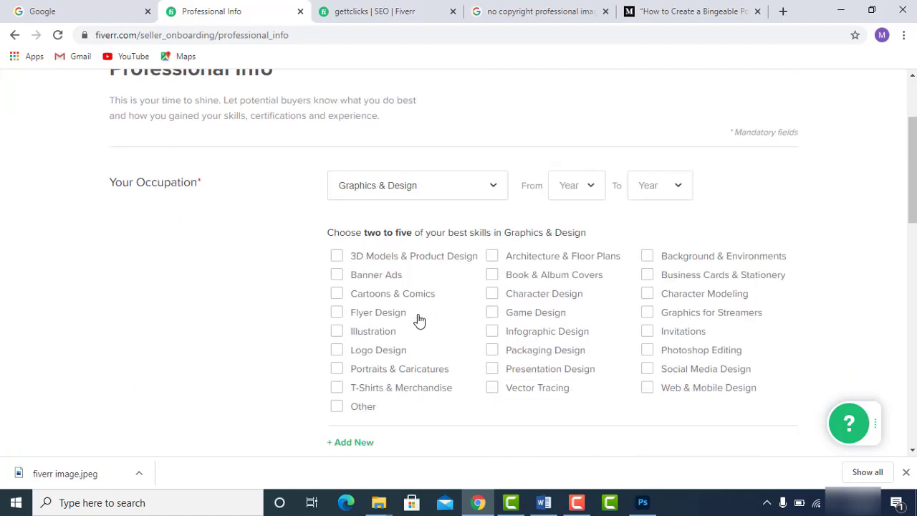
left_click(597, 193)
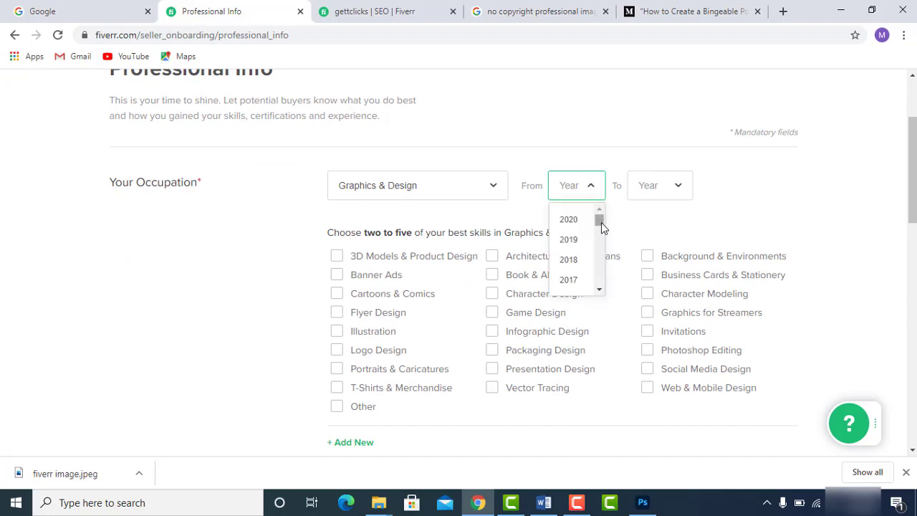
left_click(599, 289)
left_click(582, 275)
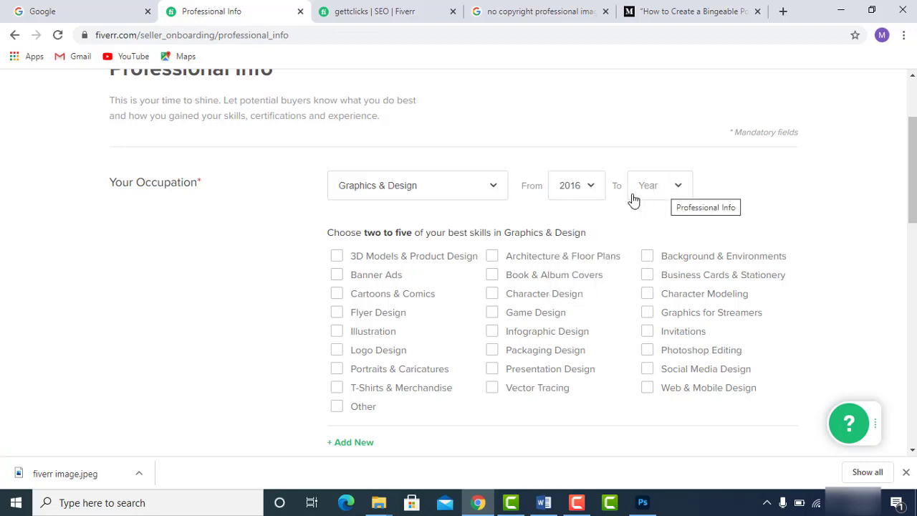
left_click(596, 192)
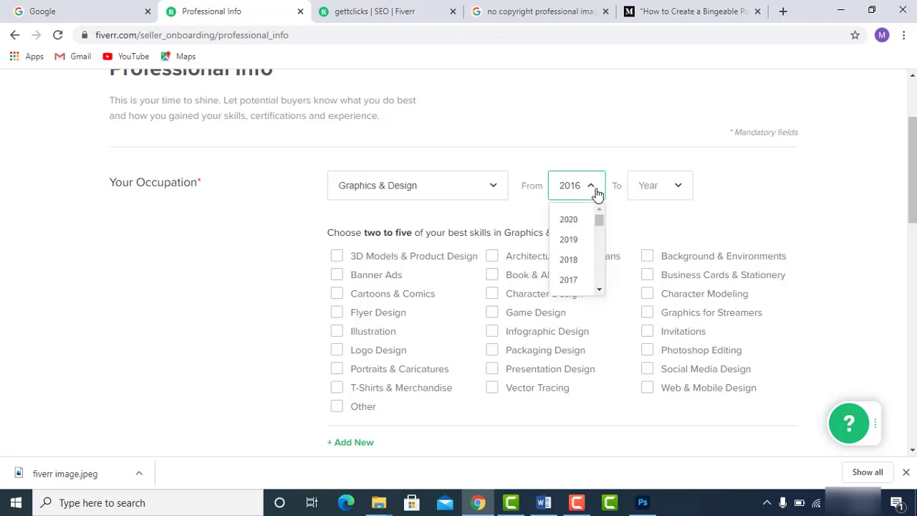
left_click(674, 192)
left_click(668, 218)
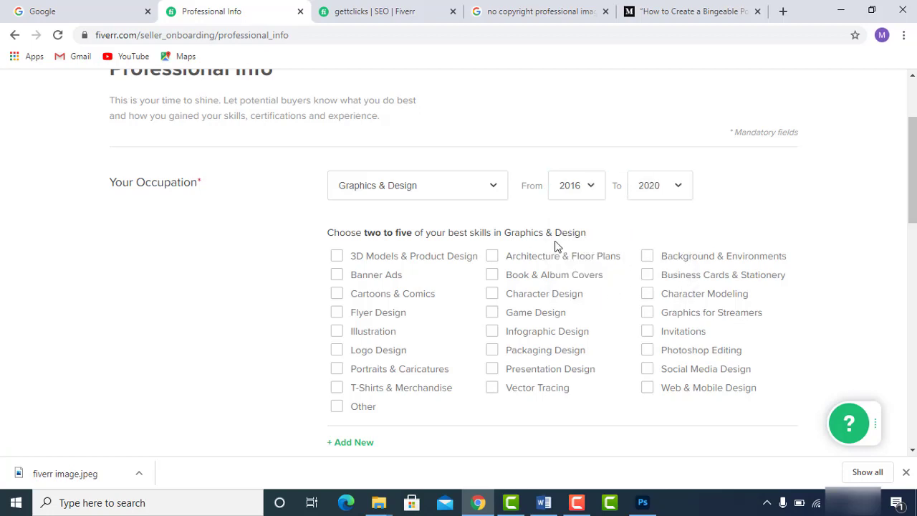
scroll(556, 245, "down", 1)
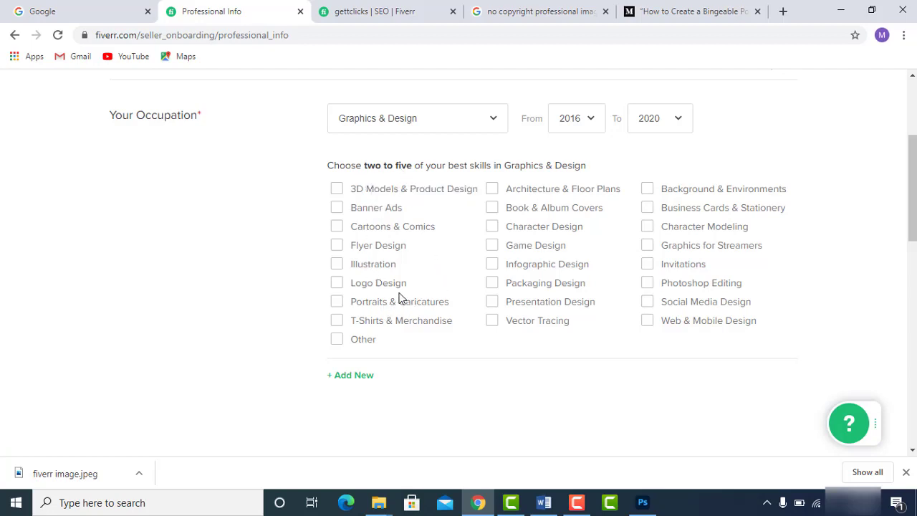
Tick Logo Design, Flyer Design, Illustration and Vector Tracing as best skills, leaving T-Shirts & Merchandise unticked
left_click(350, 283)
left_click(358, 247)
left_click(355, 265)
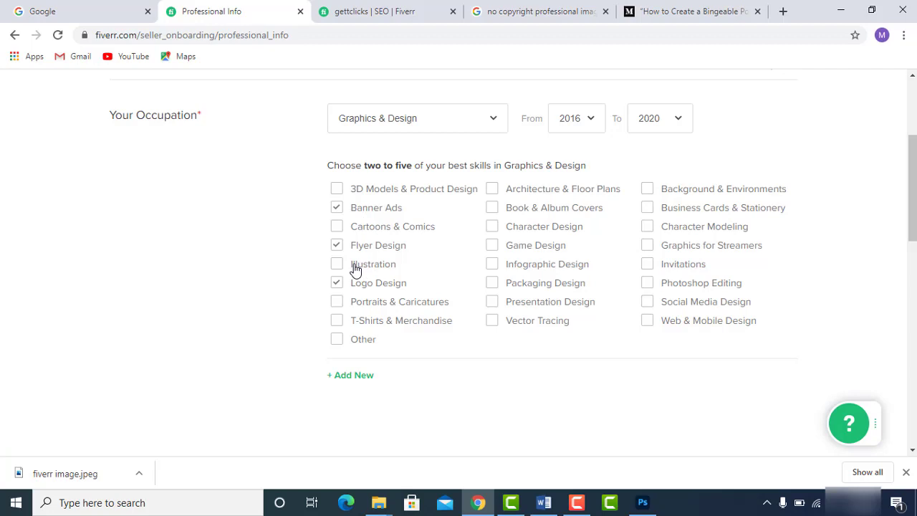
left_click(377, 323)
left_click(377, 326)
left_click(492, 323)
scroll(586, 452, "down", 1)
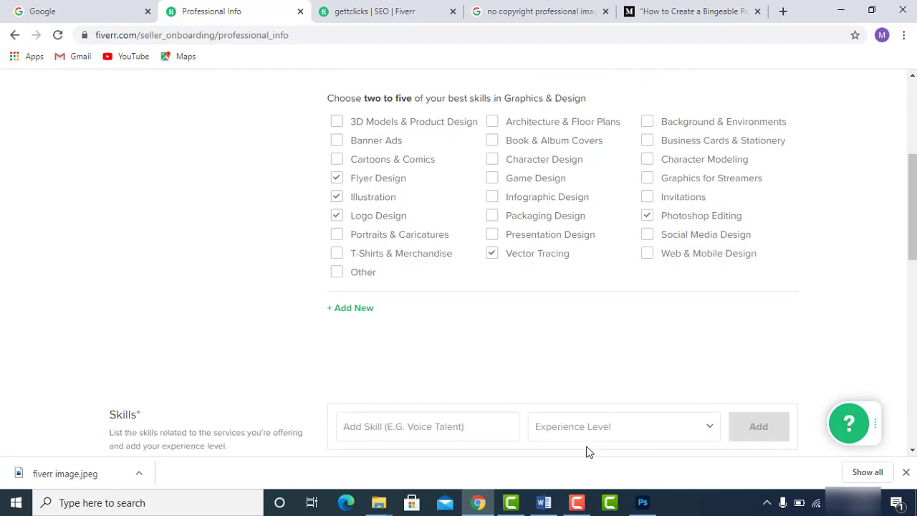
scroll(586, 451, "down", 1)
scroll(586, 451, "up", 2)
scroll(587, 451, "down", 3)
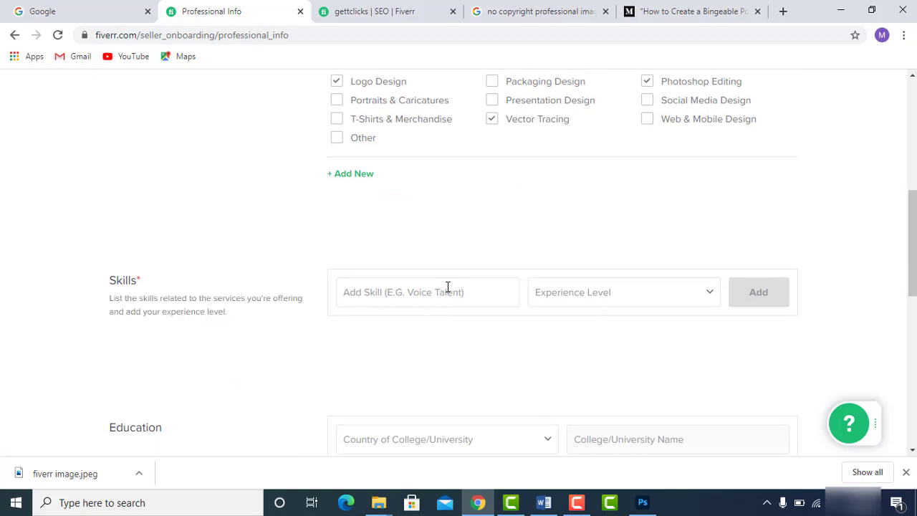
Add the skill 'Graphic Designing' at Expert level
left_click(473, 292)
left_click(459, 297)
type("Grap")
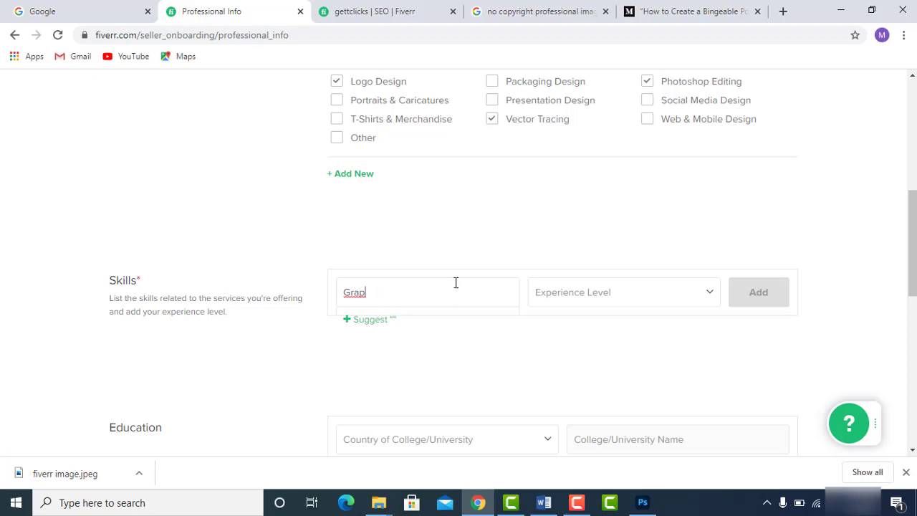
type("hic D")
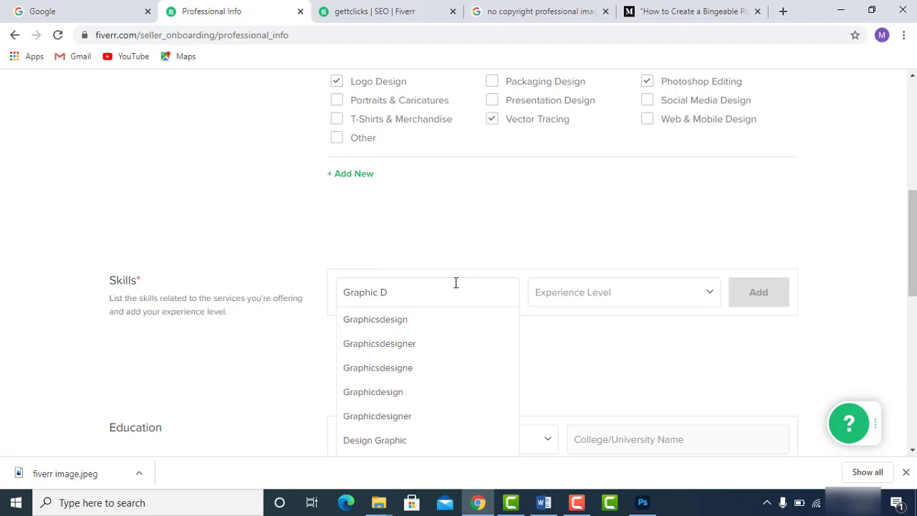
type("esigni")
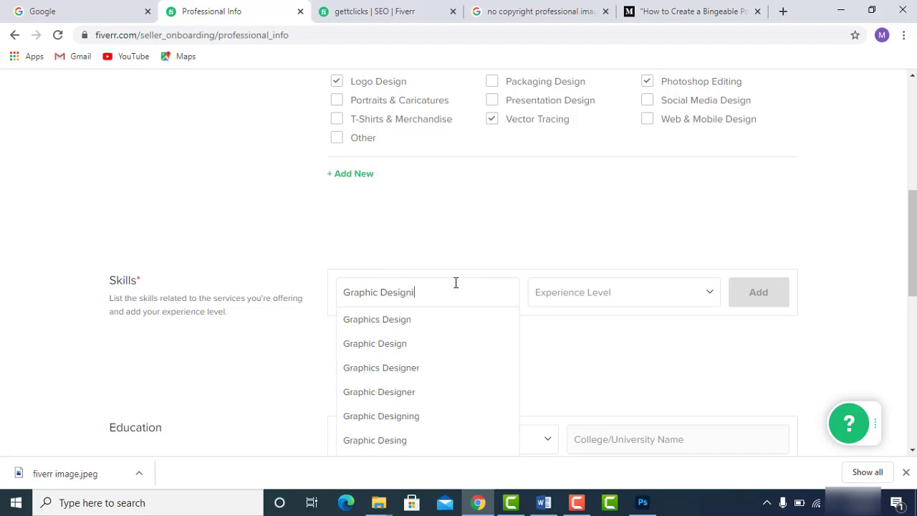
type("ng")
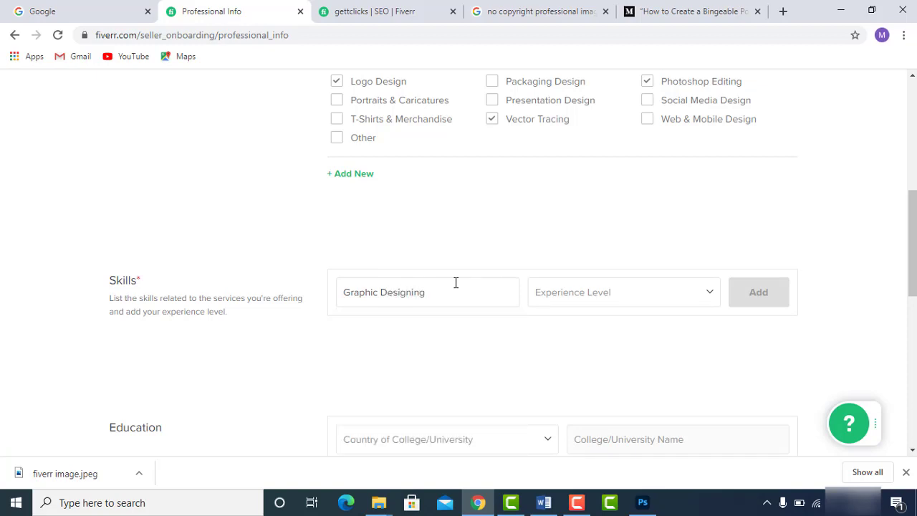
left_click(610, 291)
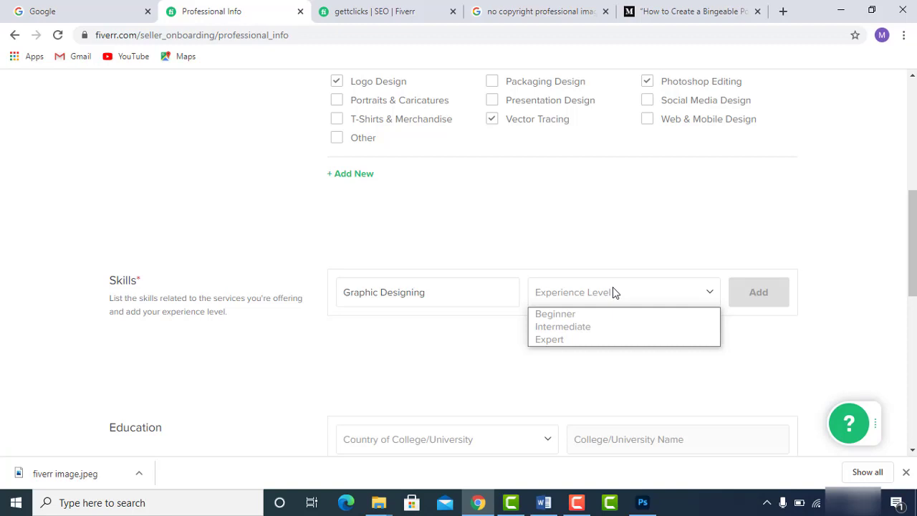
left_click(566, 339)
left_click(773, 301)
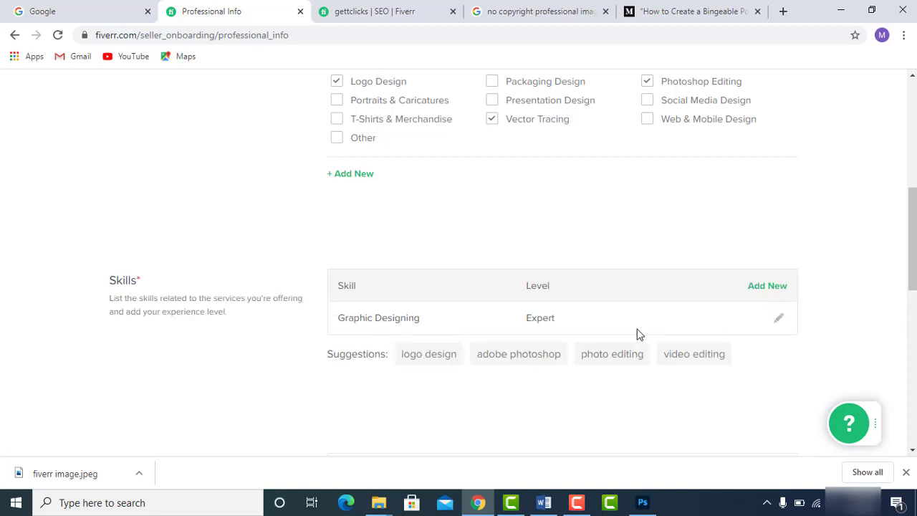
Add the suggested Logo Design and Adobe Photoshop skills, each at Expert level
scroll(638, 334, "down", 1)
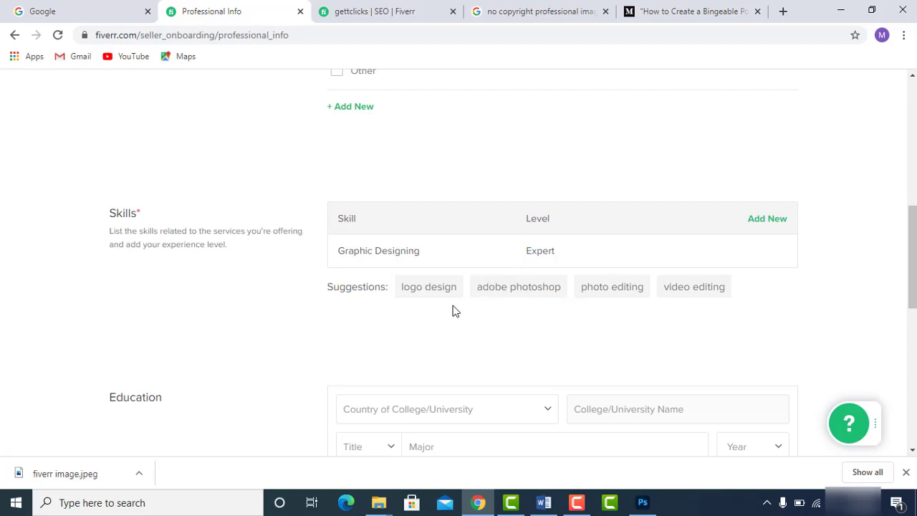
scroll(526, 337, "down", 1)
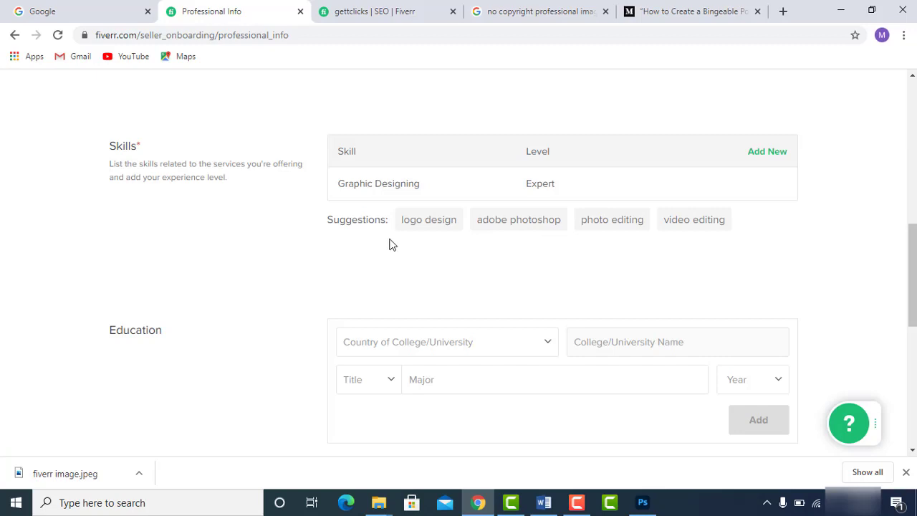
left_click(448, 227)
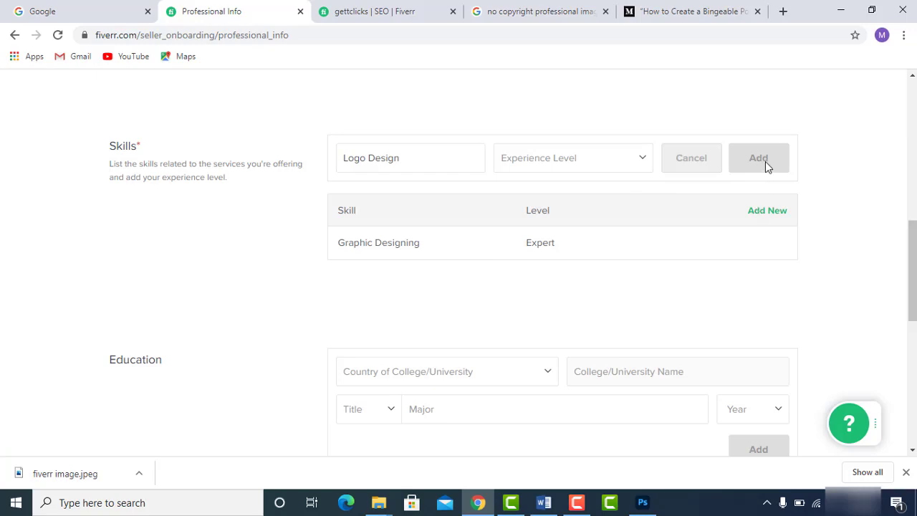
left_click(607, 162)
left_click(528, 205)
left_click(761, 159)
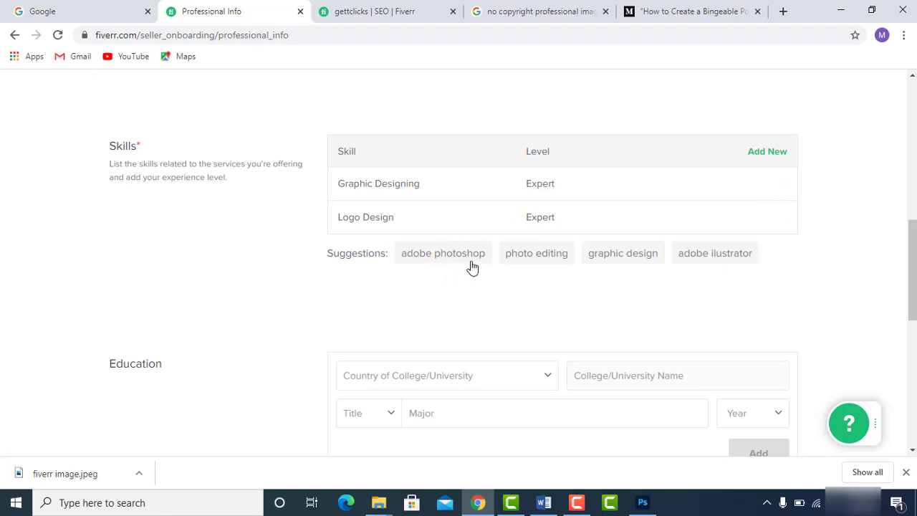
left_click(457, 255)
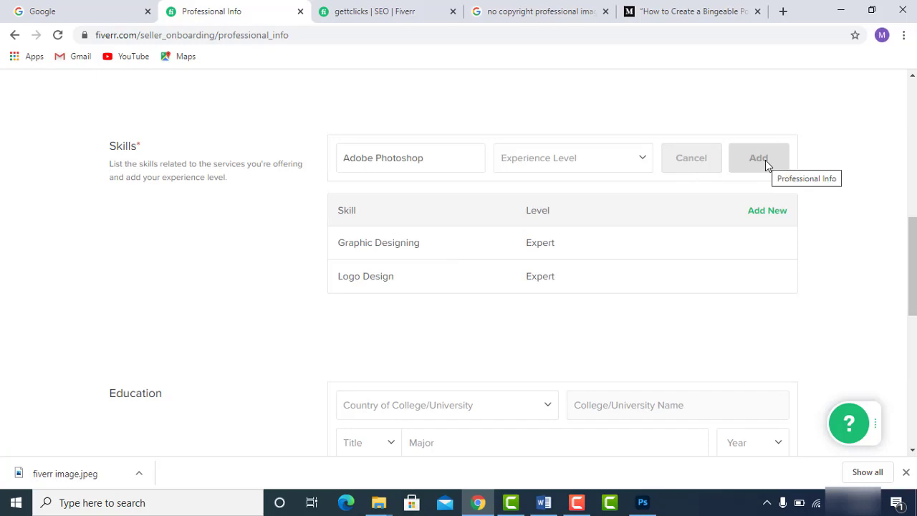
left_click(595, 167)
left_click(558, 204)
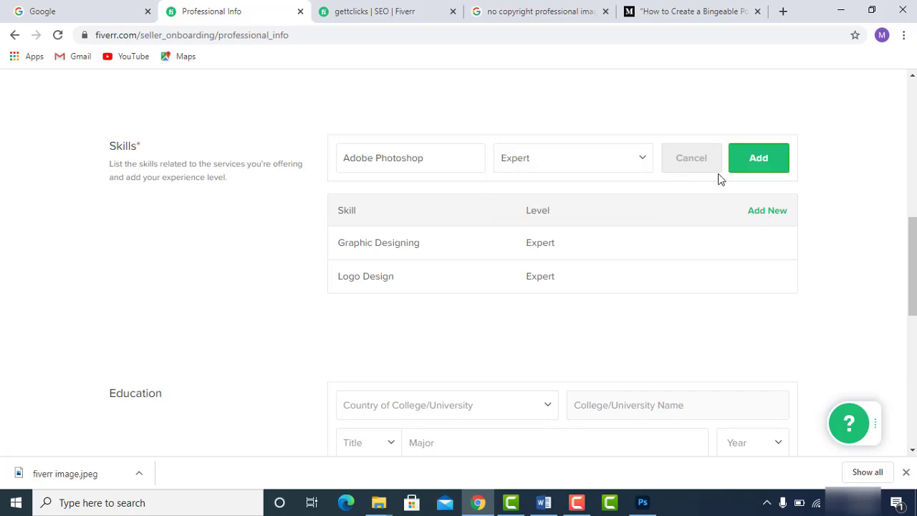
left_click(759, 158)
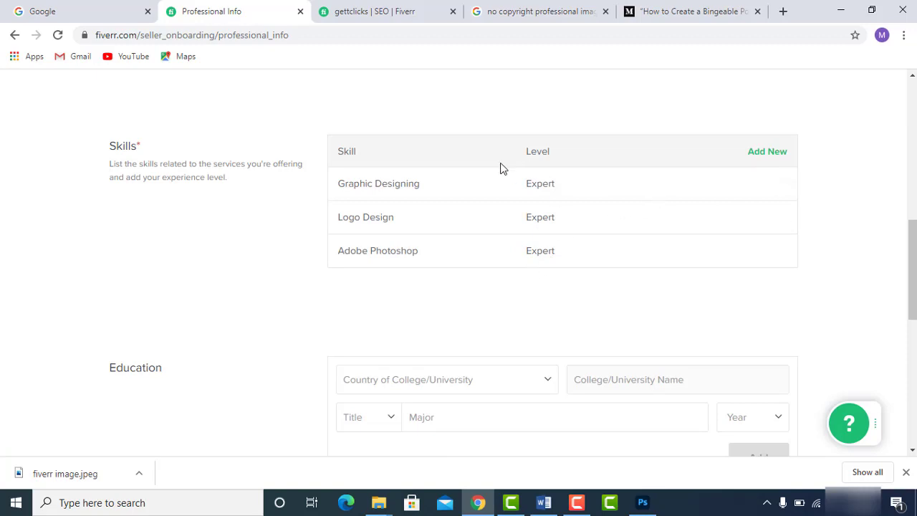
left_click(769, 154)
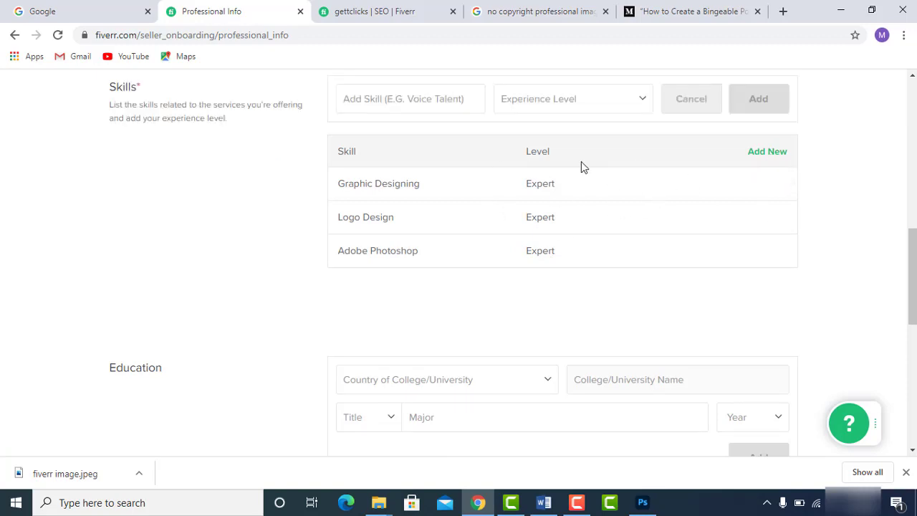
Add Photoshop Editing to the skills table at Expert level
scroll(567, 191, "up", 2)
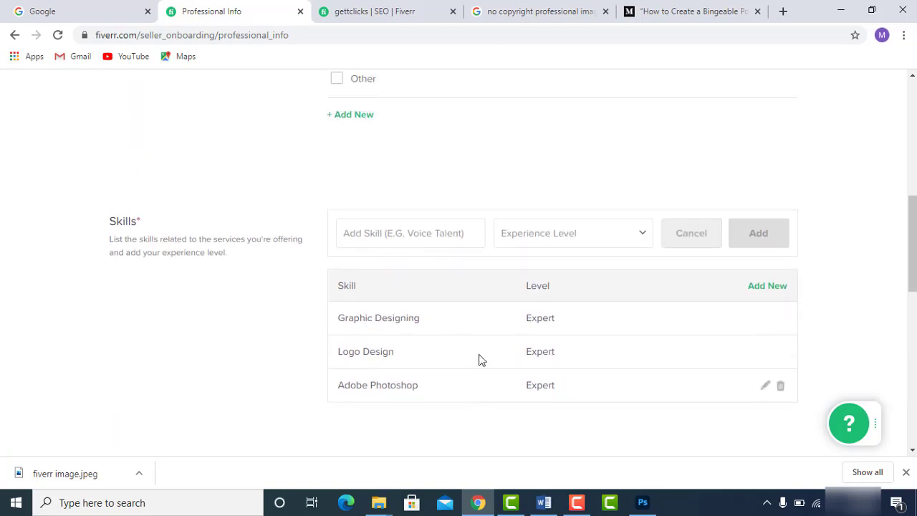
left_click(439, 227)
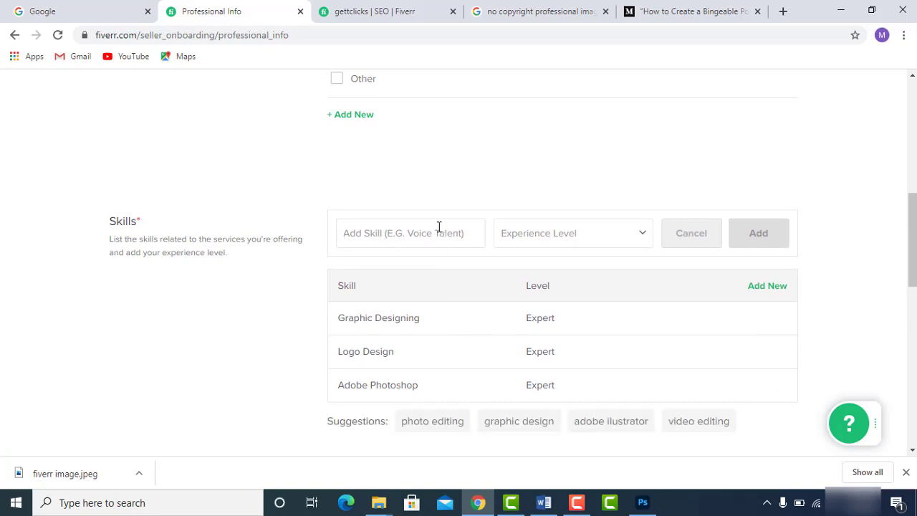
type("P")
key("BackSpace")
type("Photo Edit")
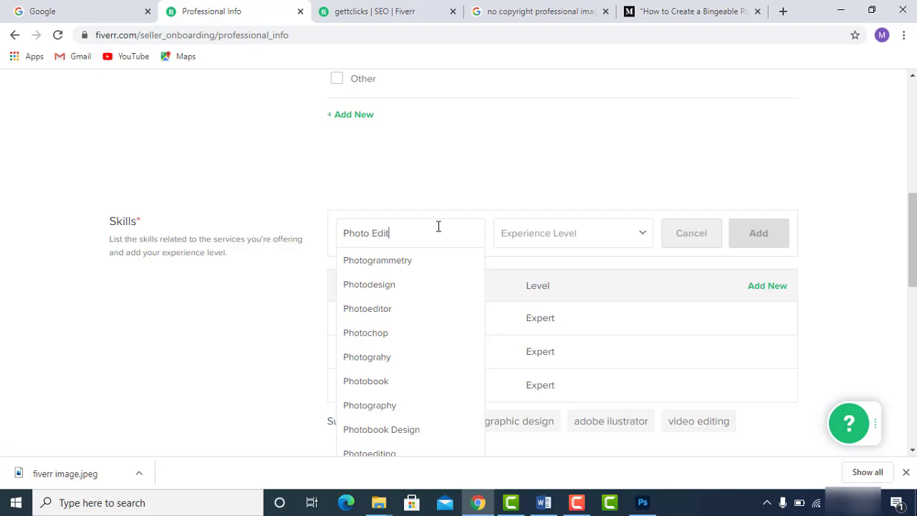
type("ing")
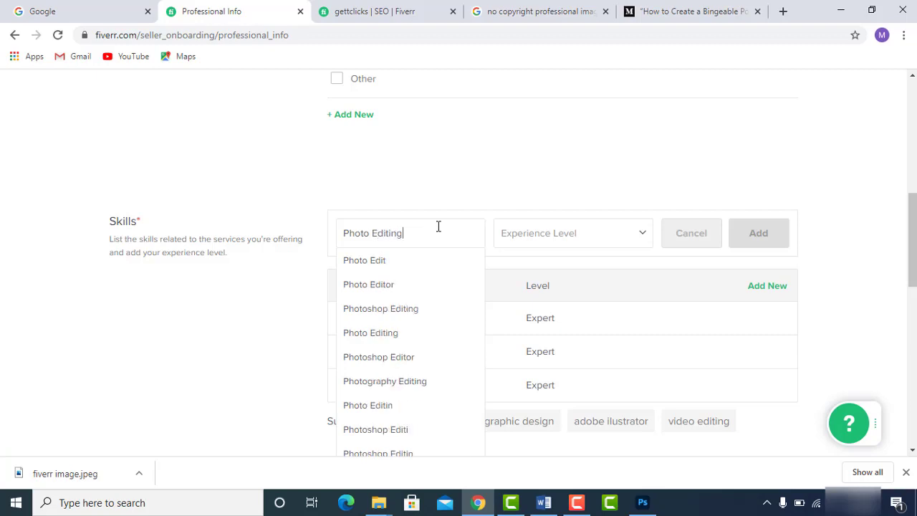
left_click(420, 308)
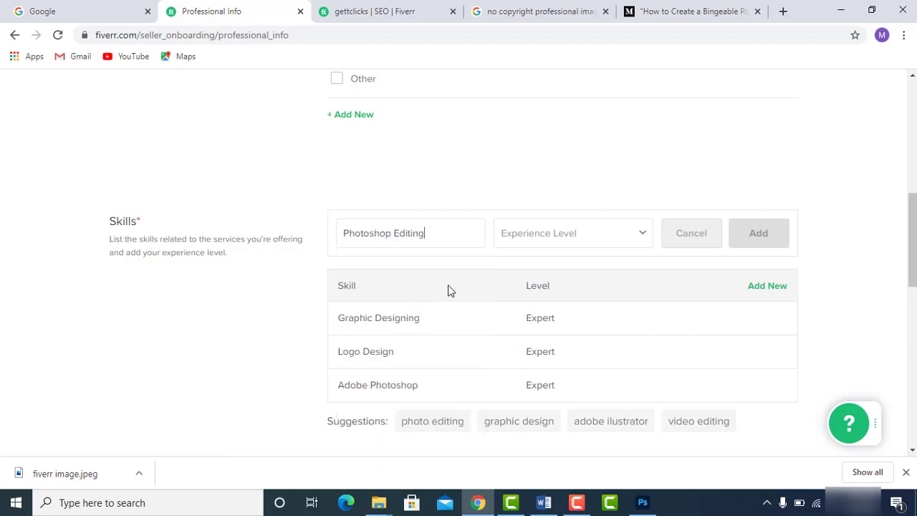
left_click(566, 238)
left_click(624, 281)
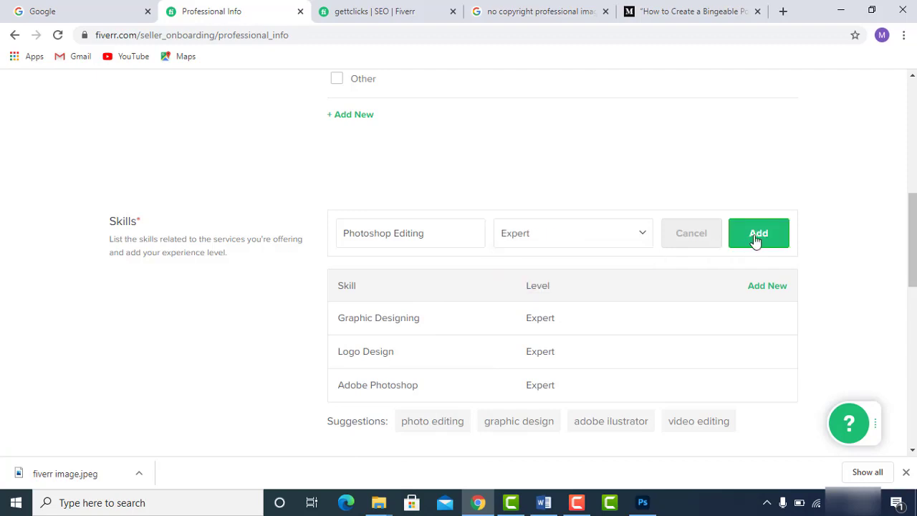
left_click(757, 237)
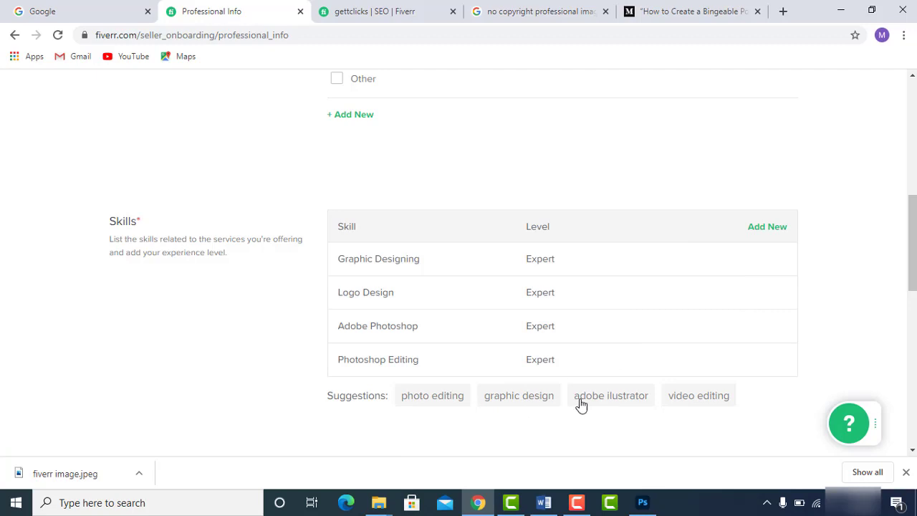
Add the suggested Adobe Illustrator skill at Expert level
left_click(614, 405)
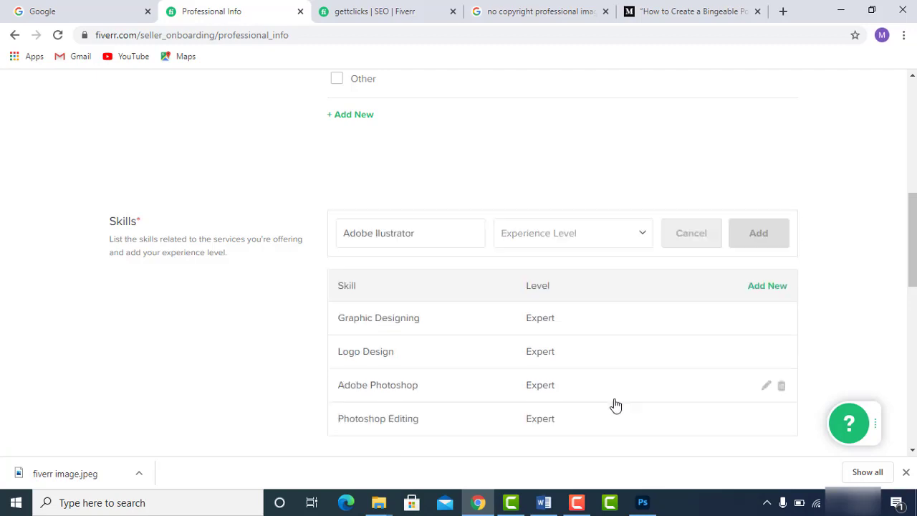
left_click(634, 233)
left_click(567, 277)
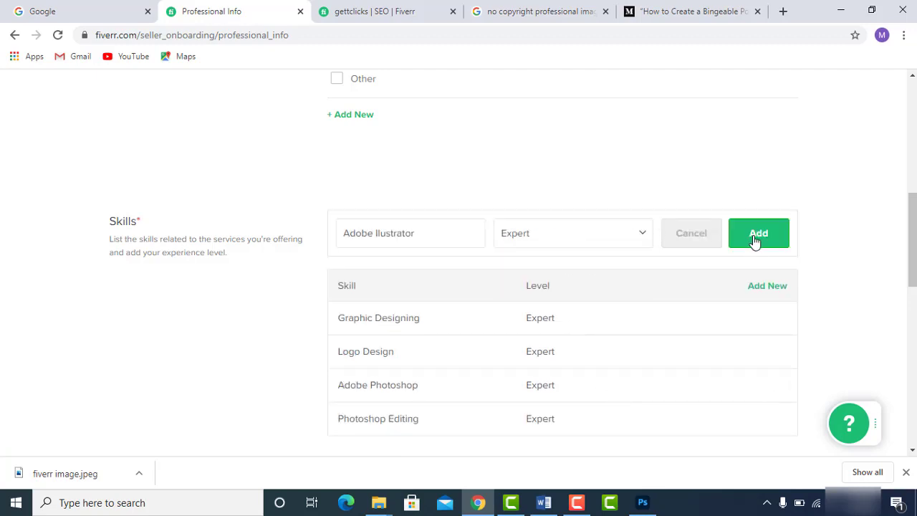
left_click(754, 242)
Add Video Editing at Expert level, then scroll down to the Education section
left_click(777, 228)
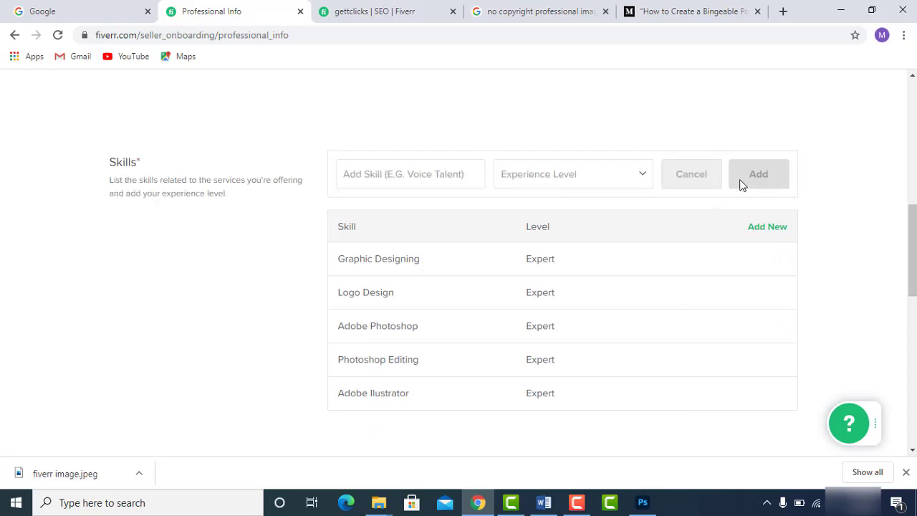
left_click(558, 174)
left_click(575, 221)
left_click(453, 172)
type("Vide")
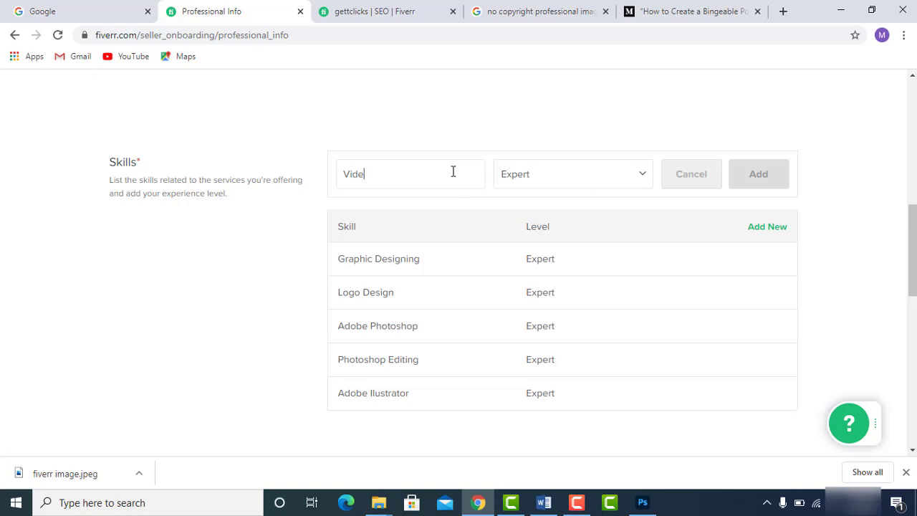
type("o Editing")
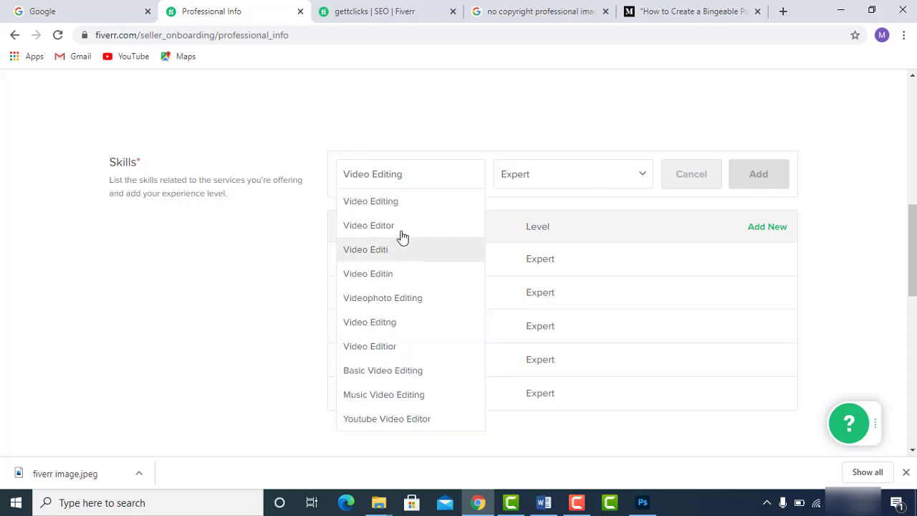
left_click(455, 205)
left_click(757, 177)
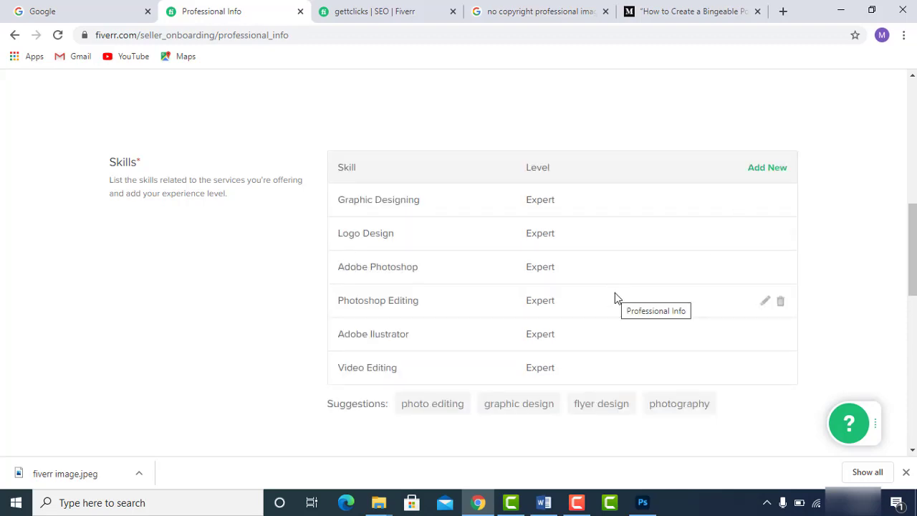
scroll(594, 290, "down", 2)
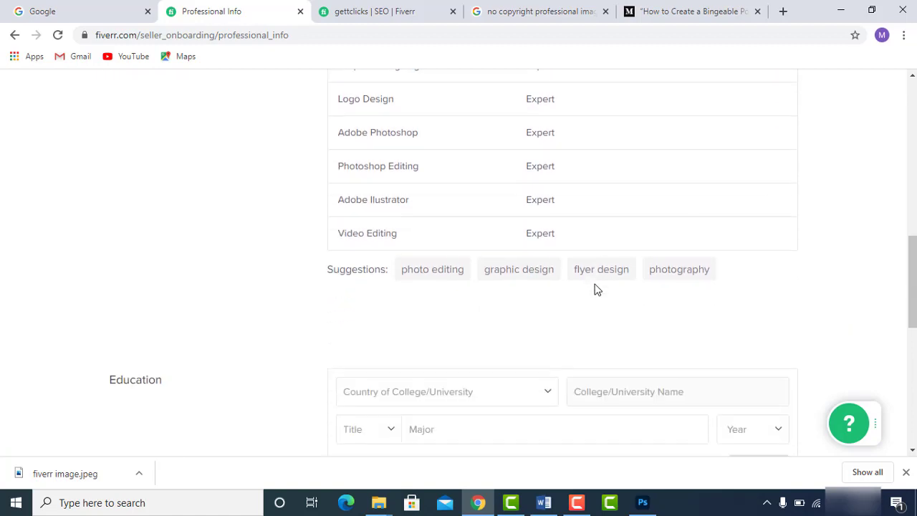
scroll(595, 289, "up", 2)
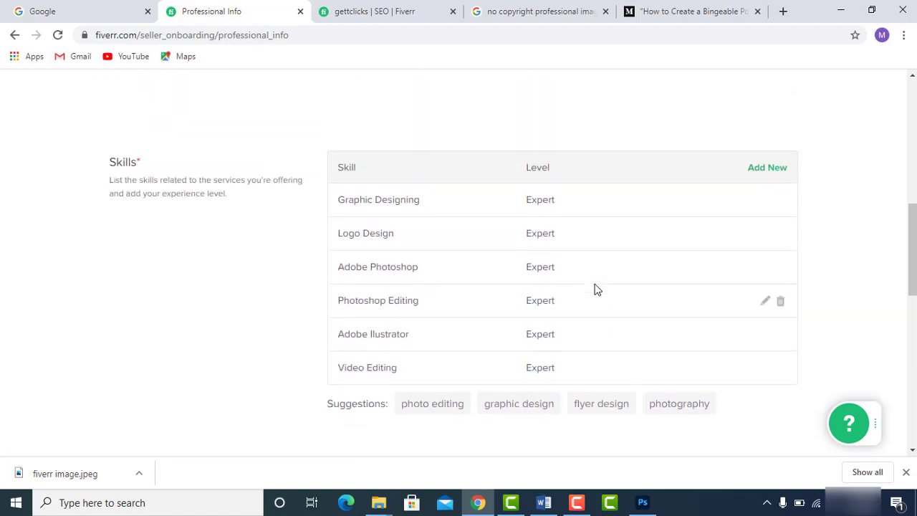
scroll(595, 290, "down", 4)
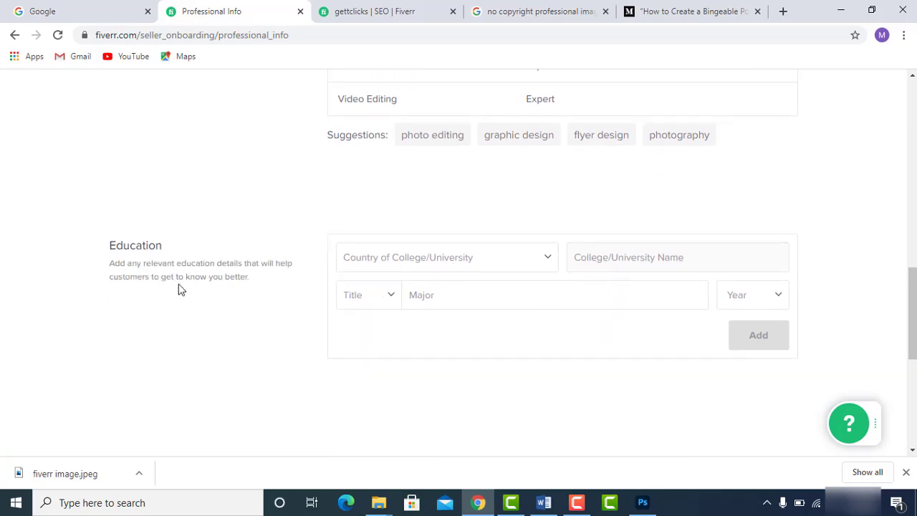
Set the college country to Pakistan and paste in the university name
left_click(447, 260)
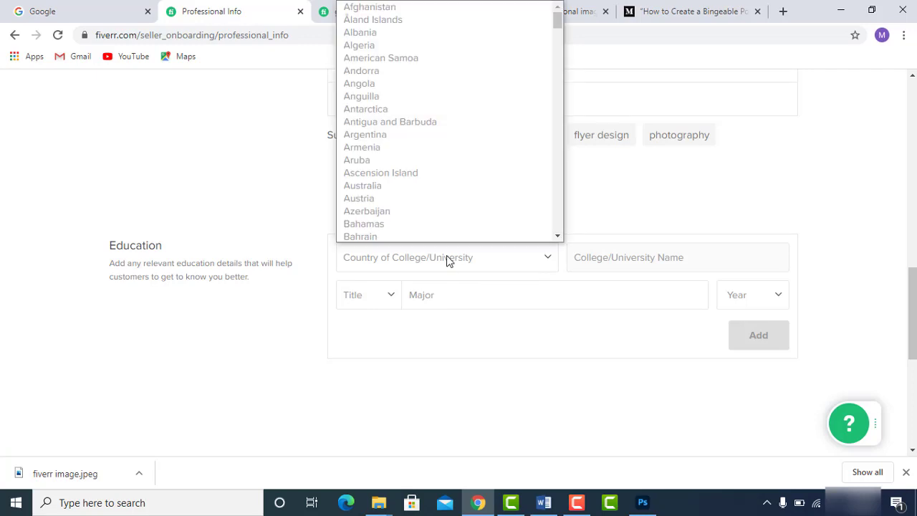
scroll(447, 259, "up", 1)
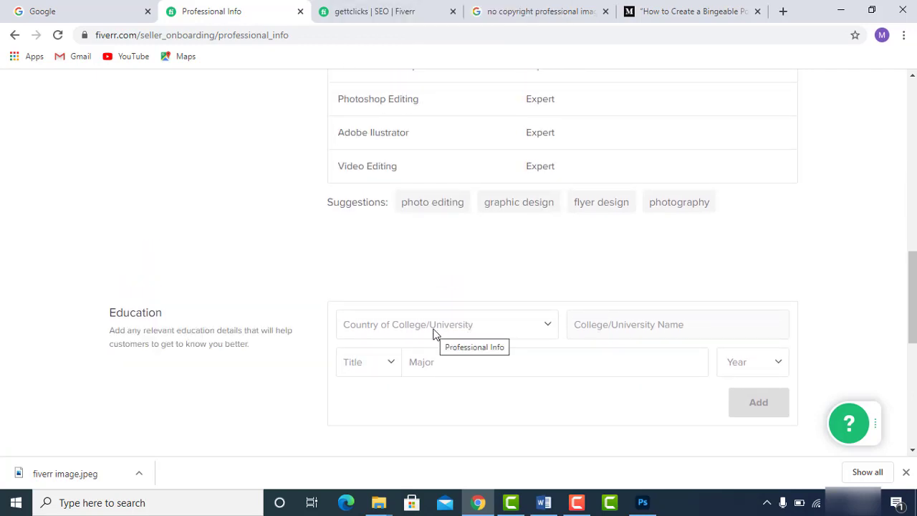
left_click(523, 335)
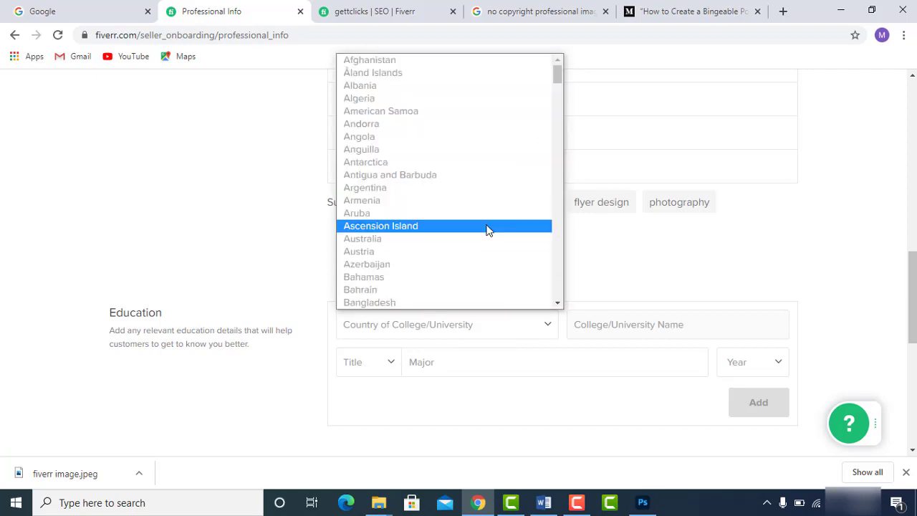
scroll(486, 229, "down", 20)
scroll(486, 230, "down", 5)
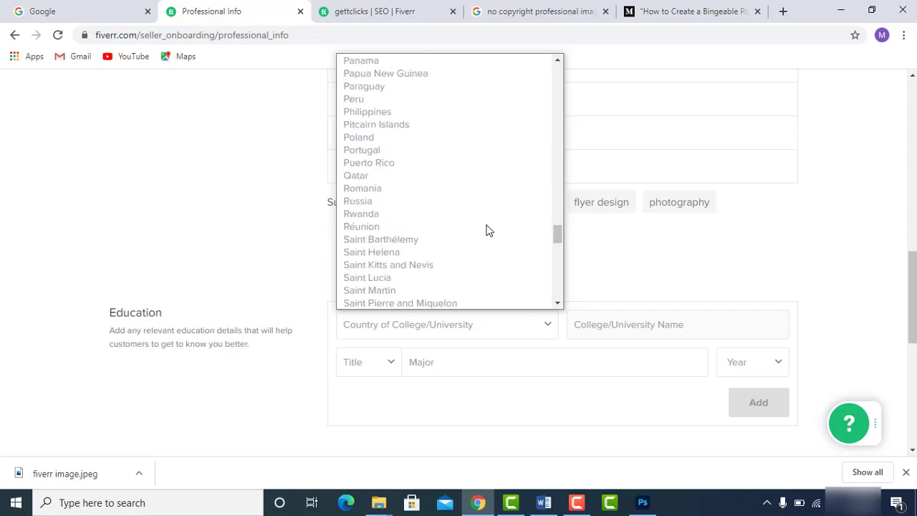
key("p")
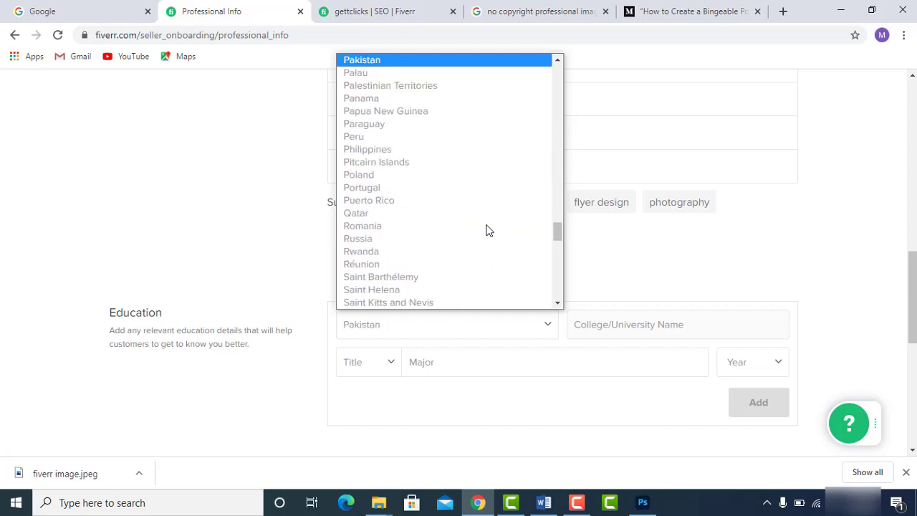
left_click(385, 63)
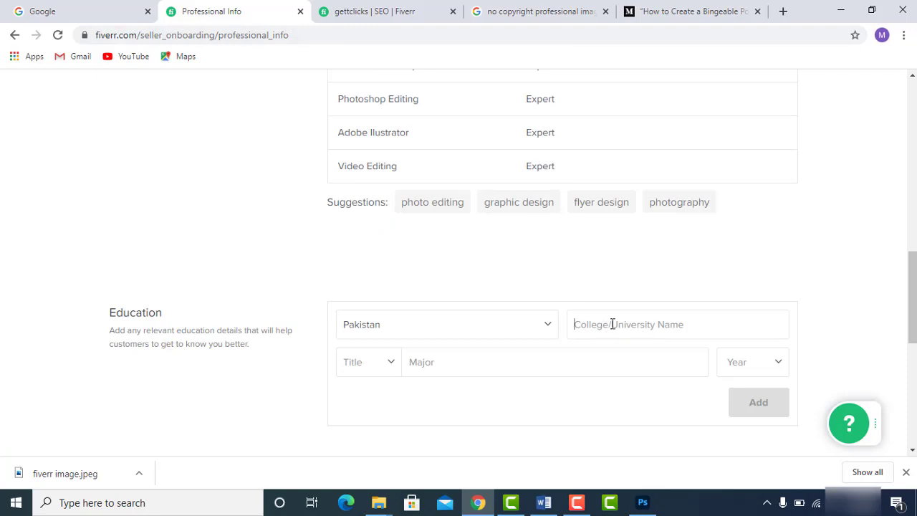
left_click(612, 324)
key("ctrl+v")
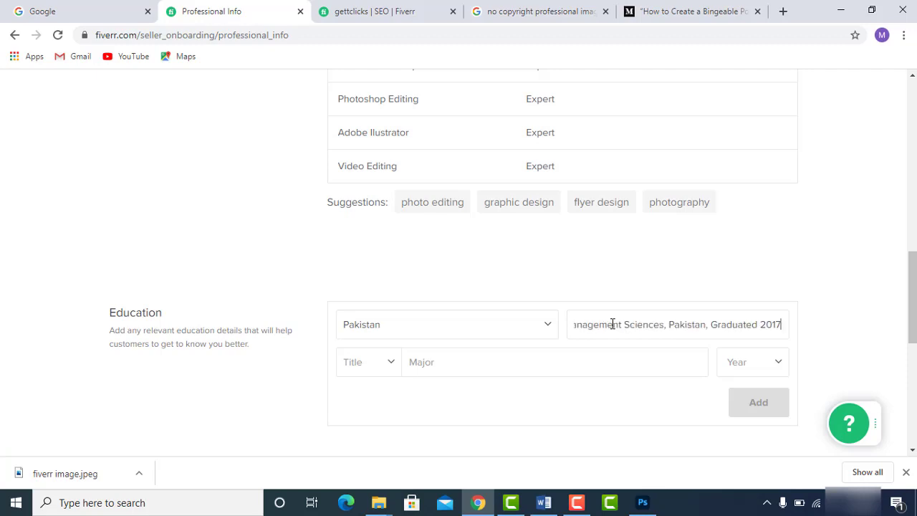
Set title B.Sc., year 2017 and major Computer Science, then add the education entry
left_click(370, 367)
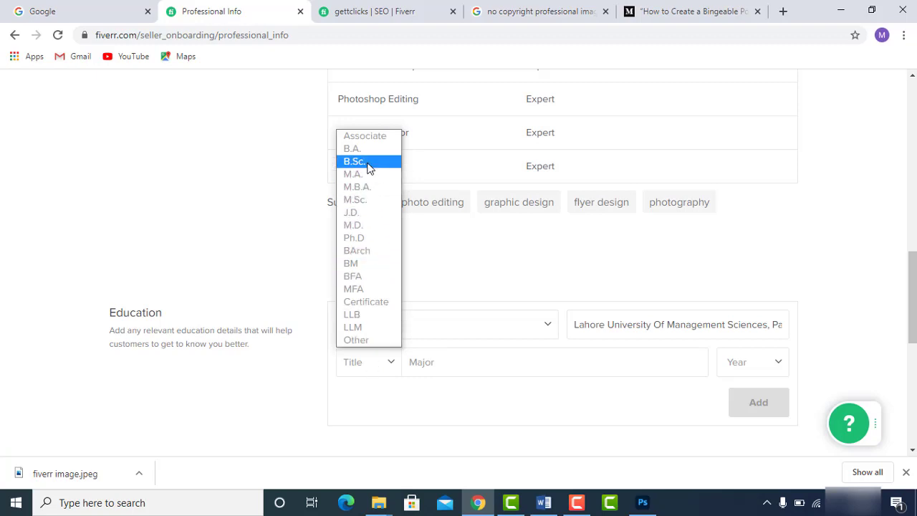
left_click(362, 339)
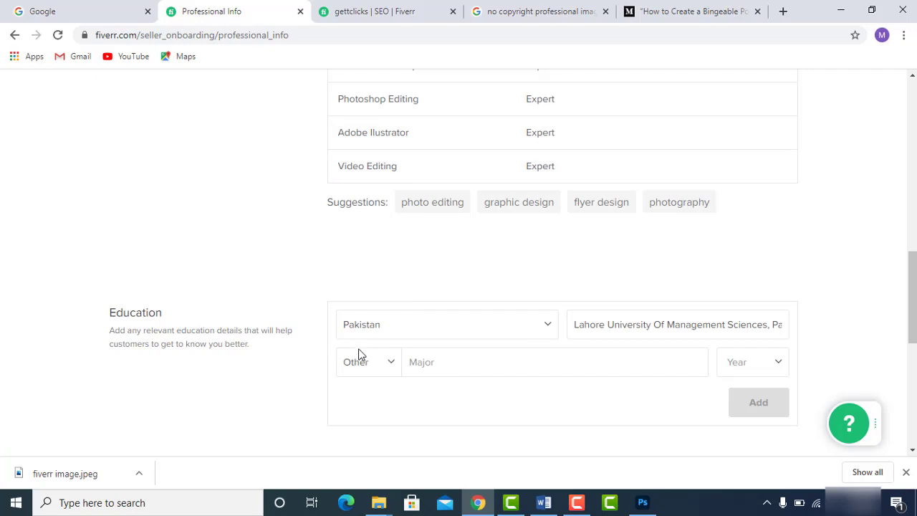
left_click(393, 364)
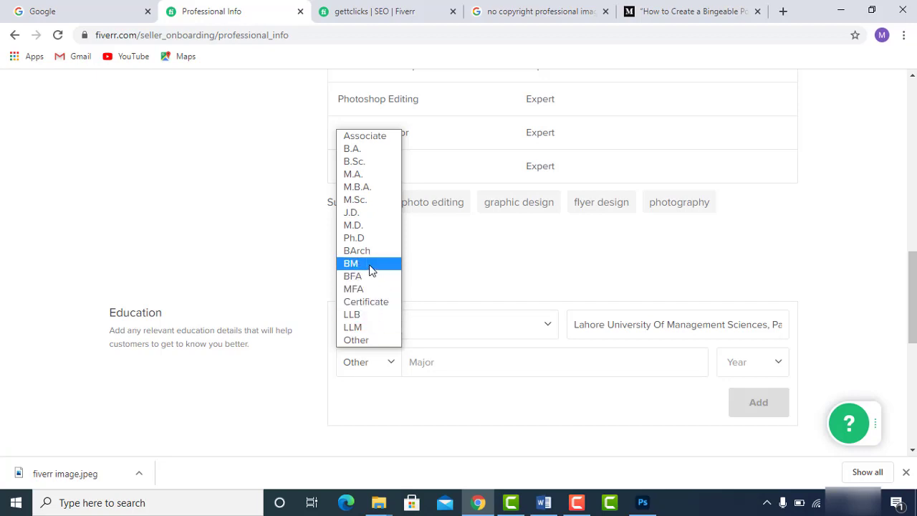
left_click(359, 165)
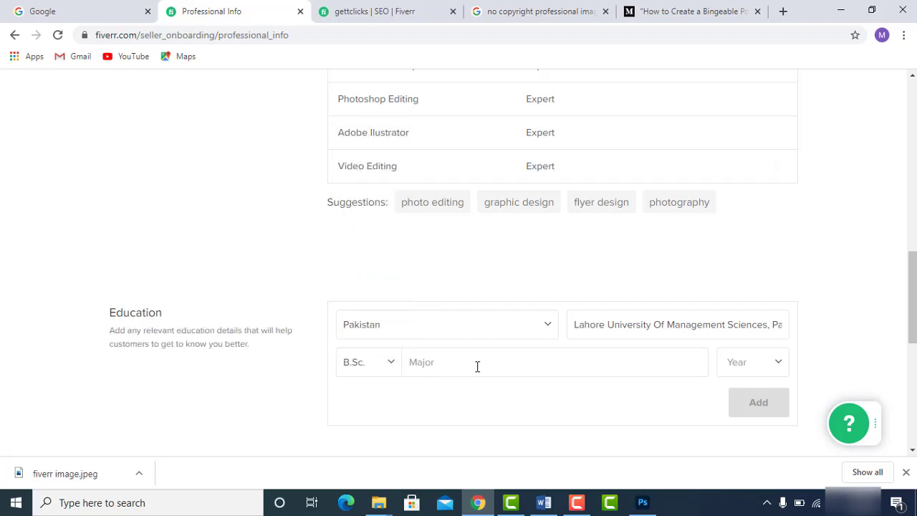
left_click(744, 366)
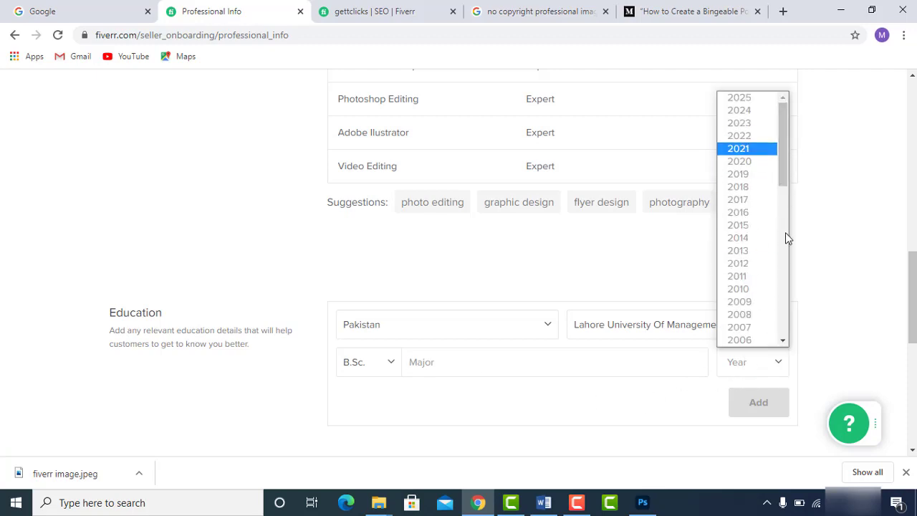
left_click(746, 200)
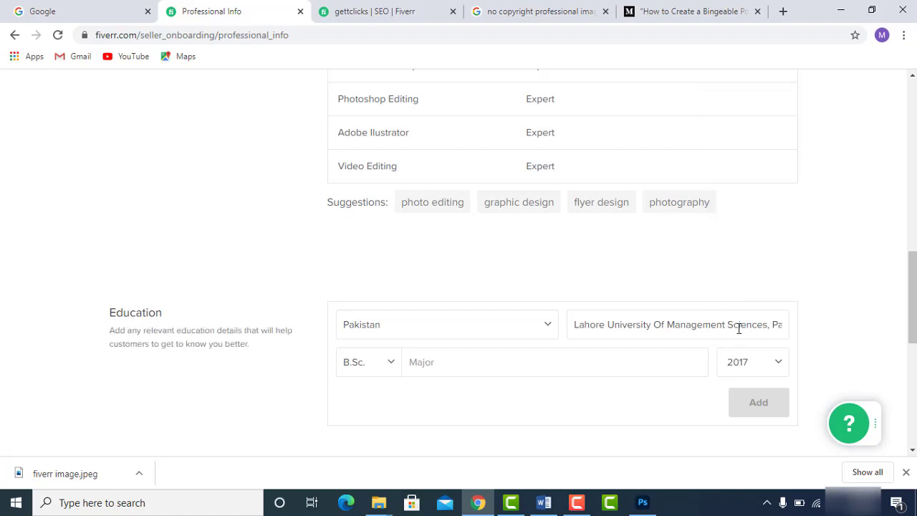
key("Right")
key("Right")
key("Right")
key("Right")
key("Right")
key("Right")
key("Right")
key("Right")
key("Right")
key("Right")
key("Right")
key("Right")
key("Right")
key("Right")
key("Right")
key("Right")
key("Right")
key("Right")
key("Right")
key("Right")
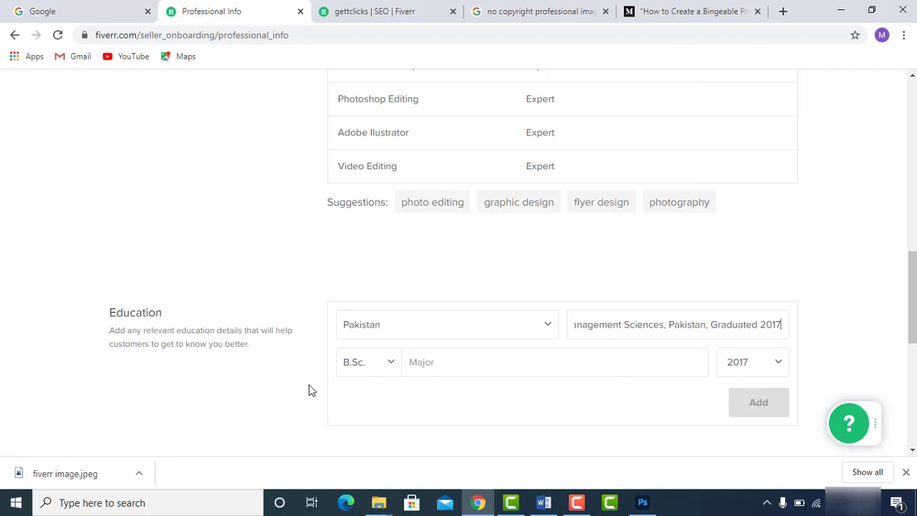
left_click(465, 362)
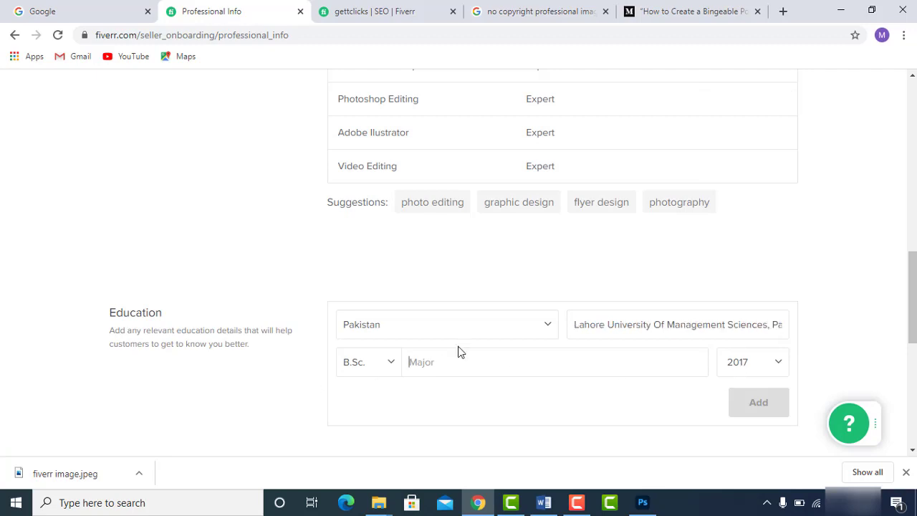
type("Computer")
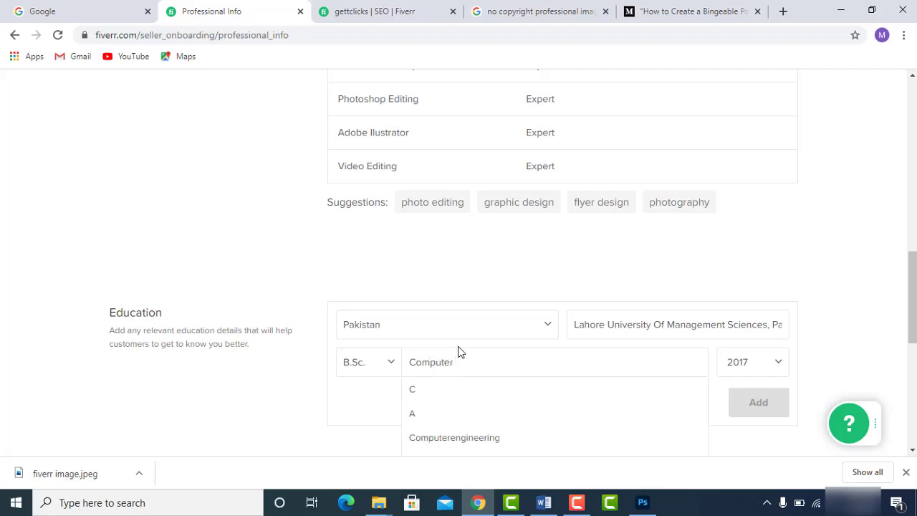
type("Sci")
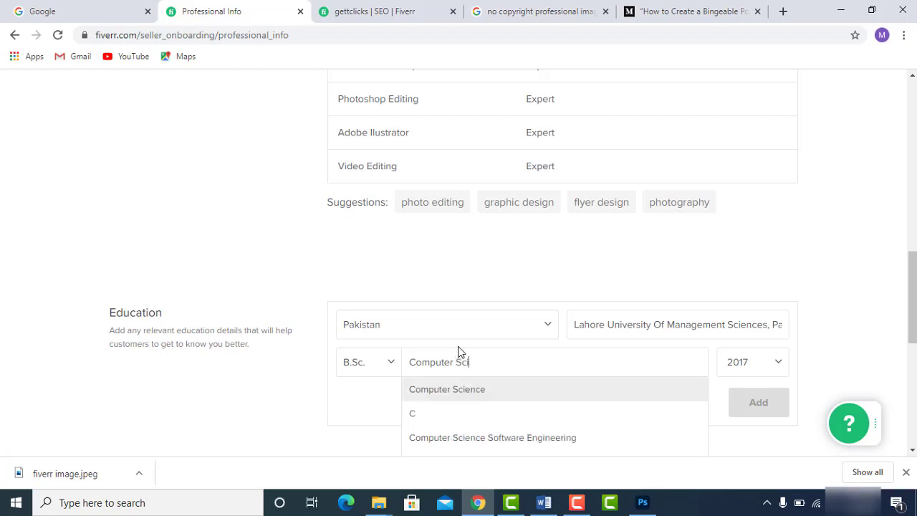
key("Return")
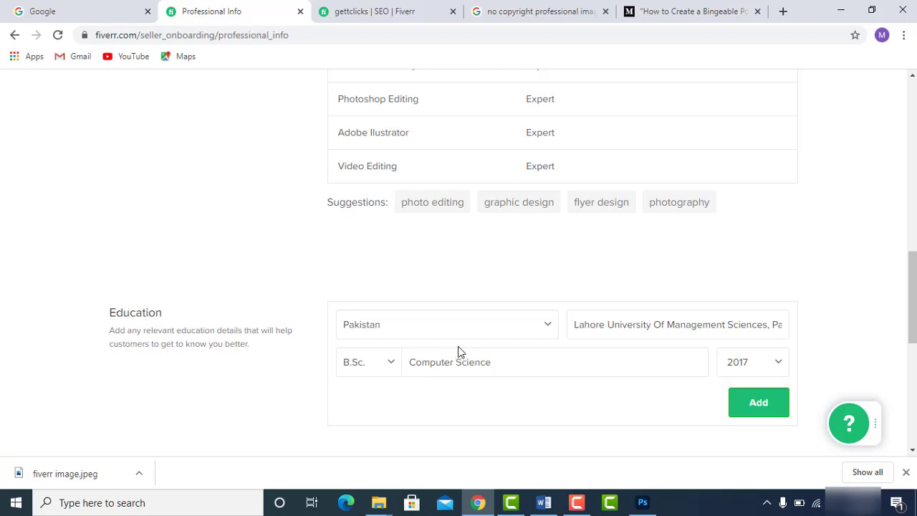
left_click(763, 406)
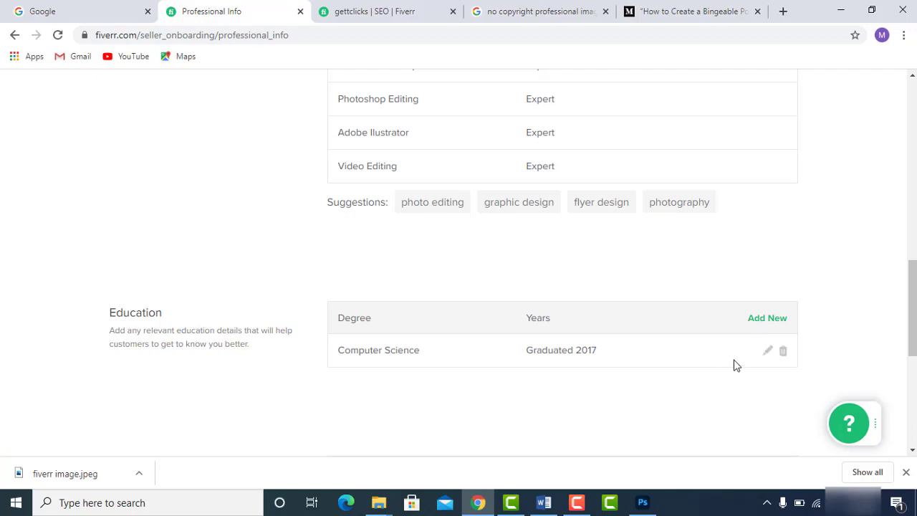
Add a Graphic Designing certification from Thexxcodeits dated 2016
scroll(735, 365, "down", 4)
scroll(521, 301, "up", 2)
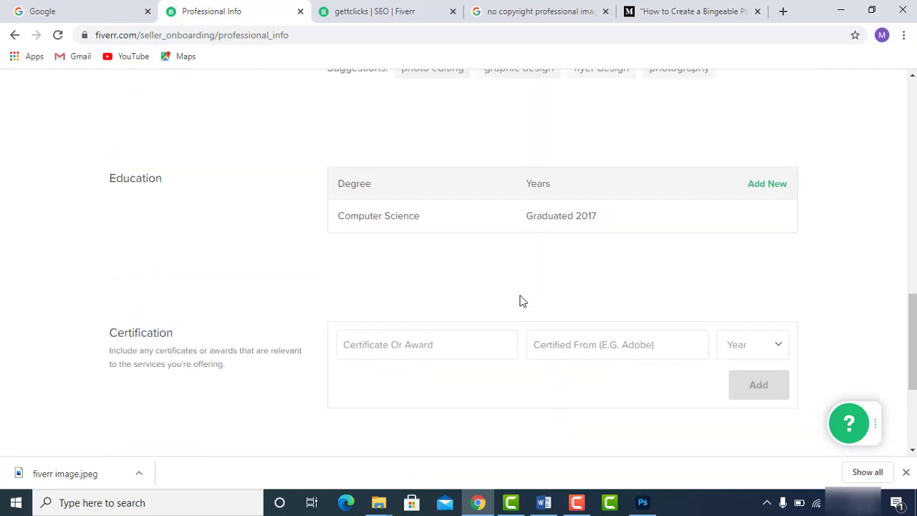
scroll(521, 300, "down", 2)
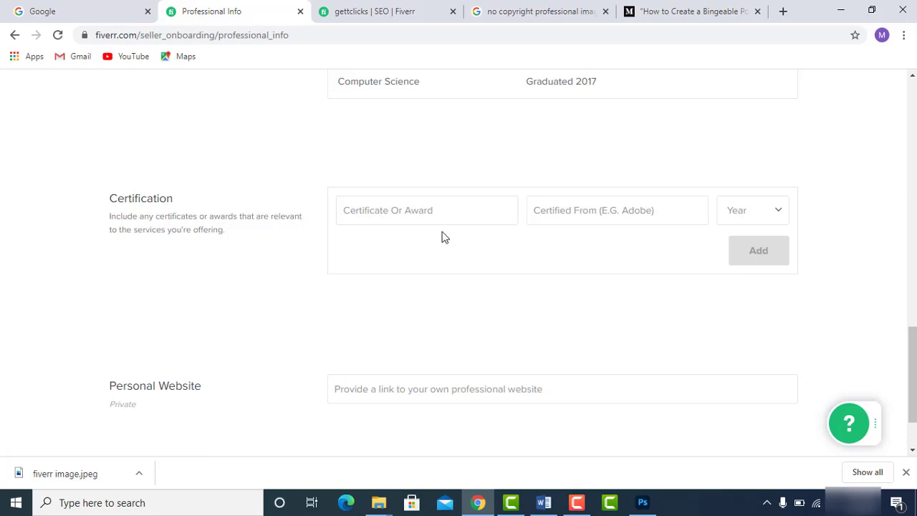
scroll(430, 265, "down", 1)
scroll(444, 179, "up", 2)
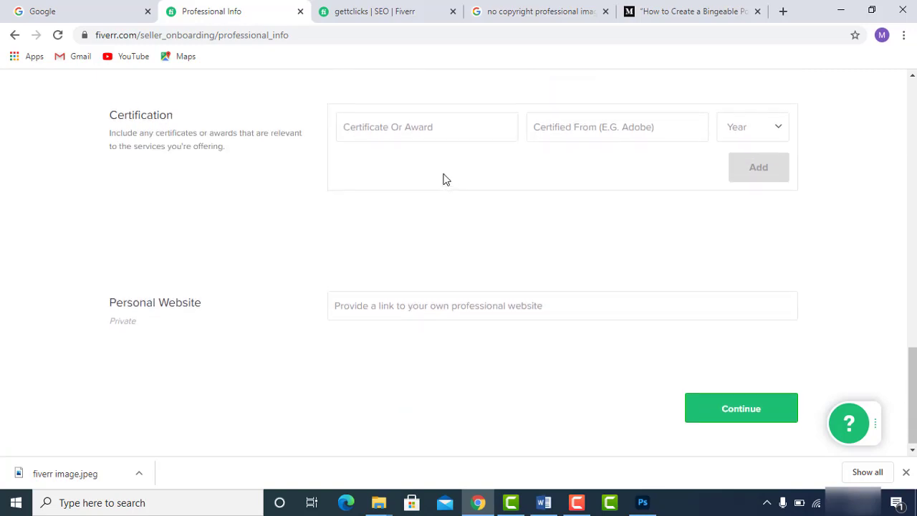
left_click(419, 259)
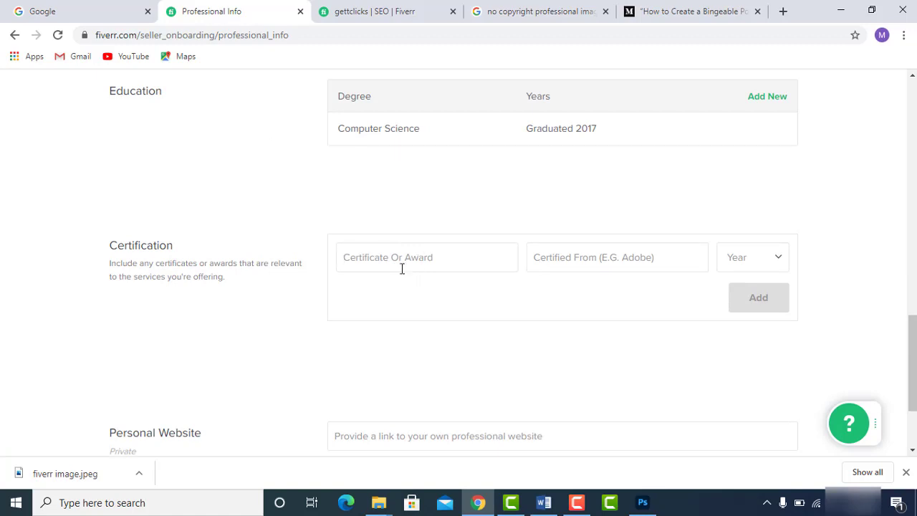
type("Graphic DesigningTh")
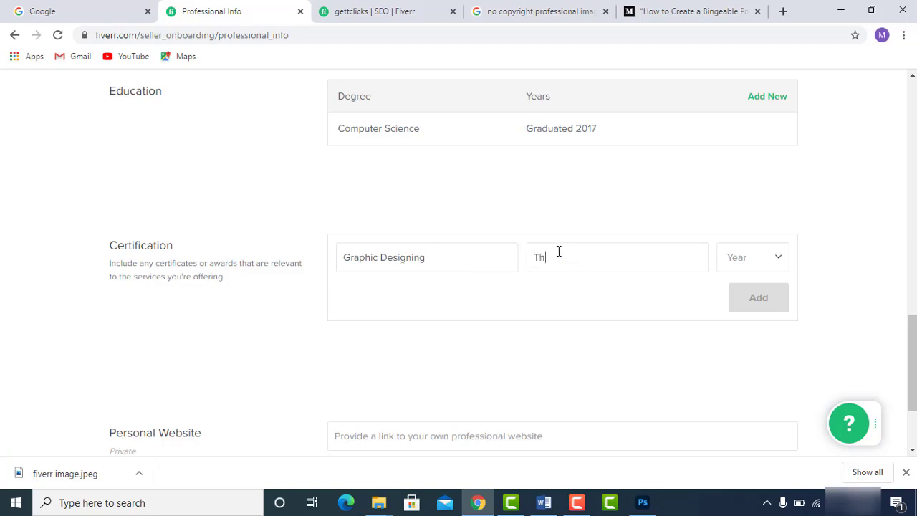
type("exxcode I")
key("BackSpace")
key("BackSpace")
type("tits")
left_click(733, 264)
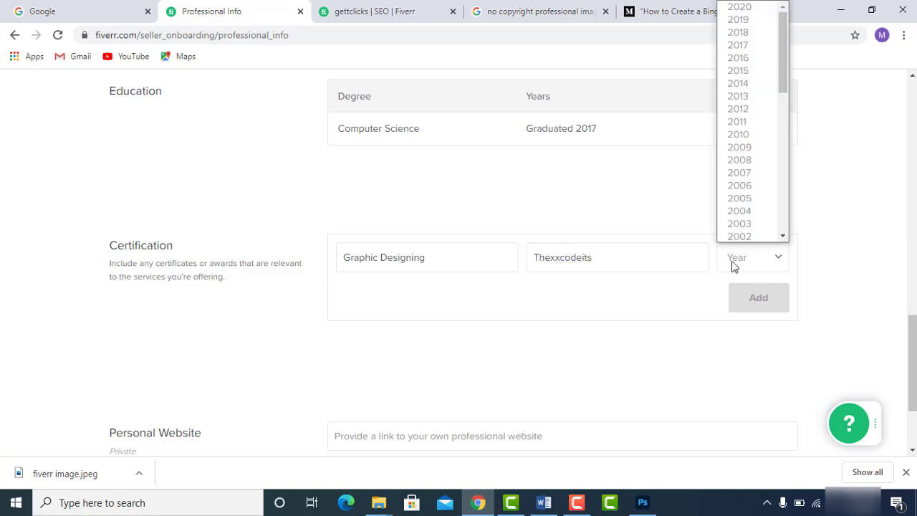
left_click(755, 58)
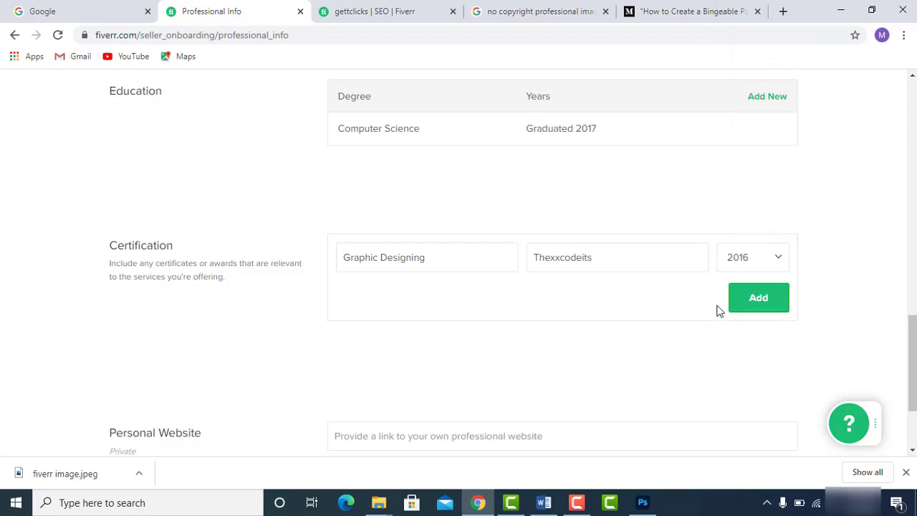
left_click(764, 301)
scroll(562, 320, "down", 2)
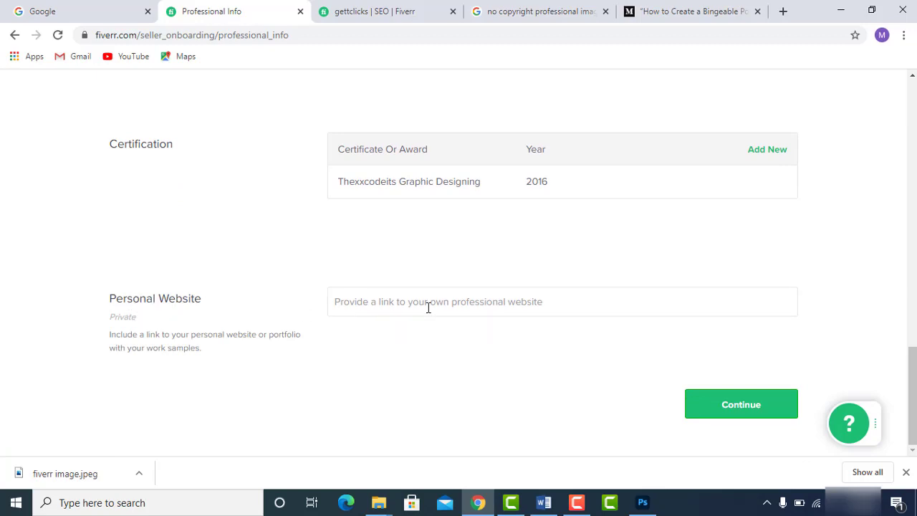
Go through the Linked Accounts page and continue to Account Security
left_click(786, 421)
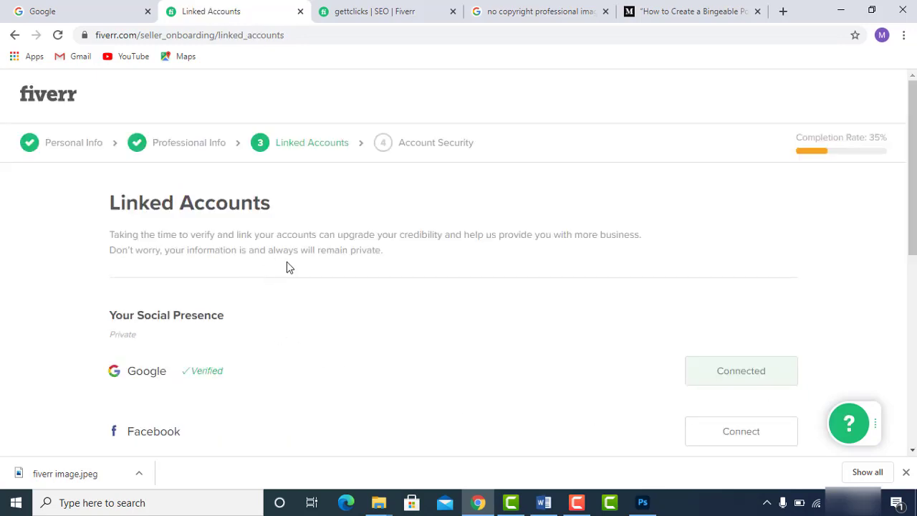
scroll(287, 267, "down", 2)
scroll(287, 266, "down", 1)
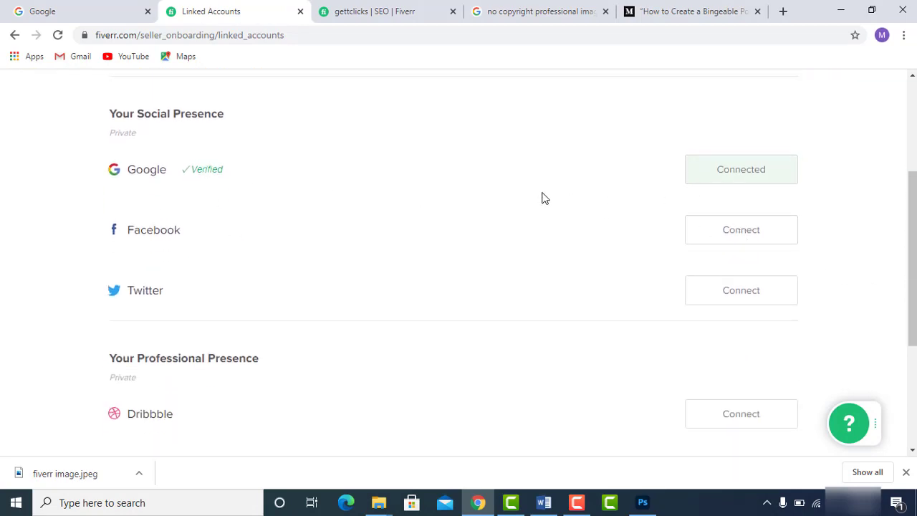
scroll(575, 236, "up", 2)
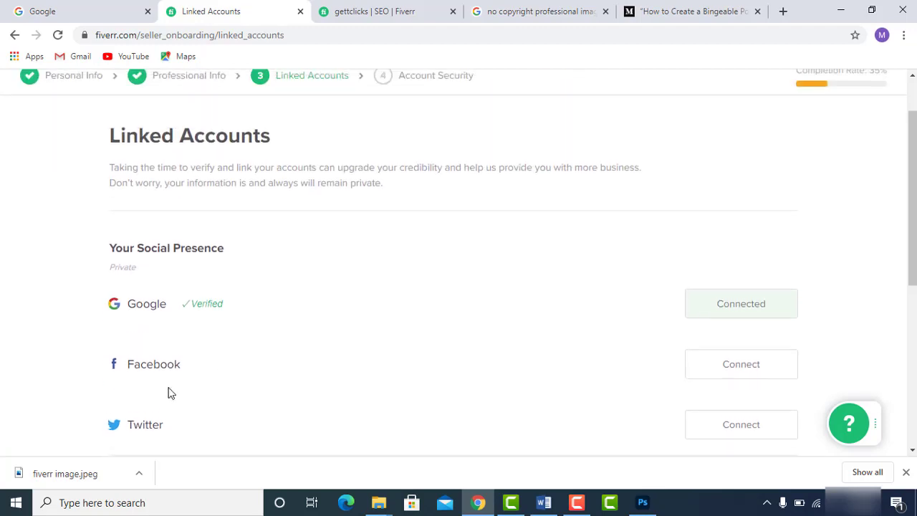
scroll(198, 358, "down", 2)
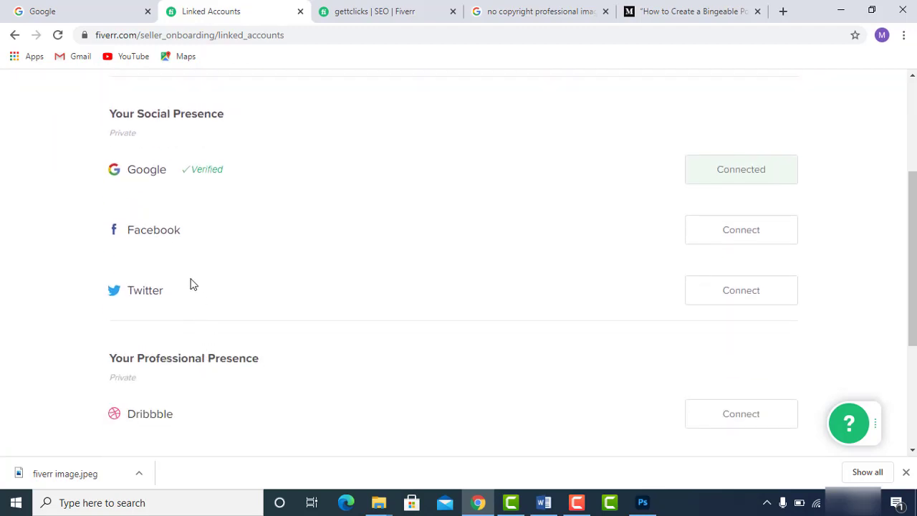
scroll(249, 317, "down", 3)
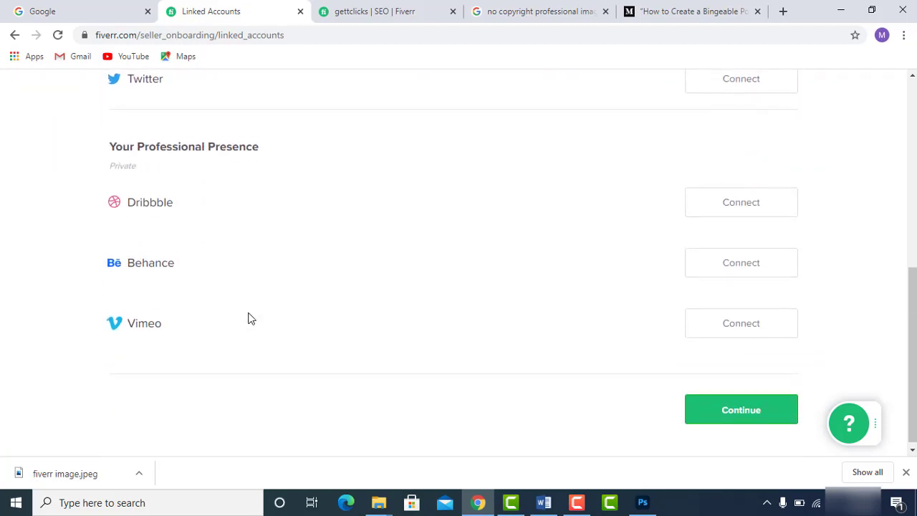
scroll(399, 213, "up", 5)
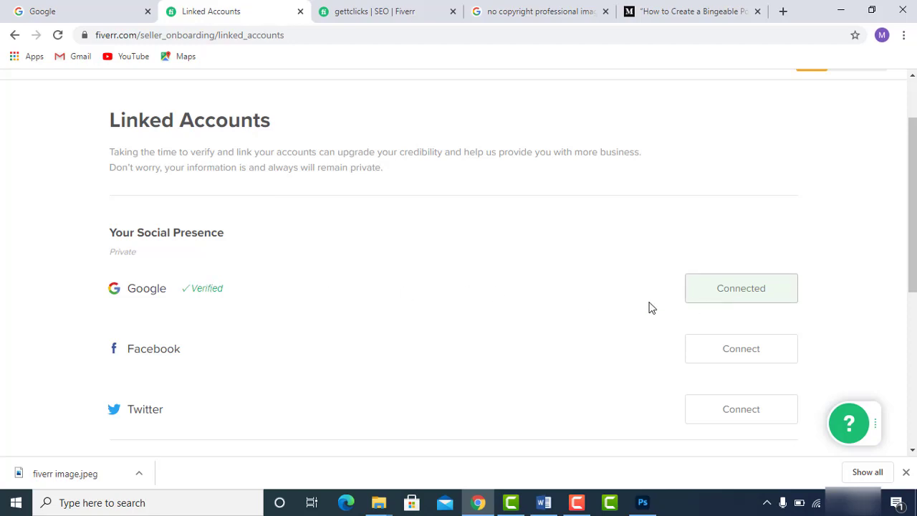
scroll(644, 309, "down", 5)
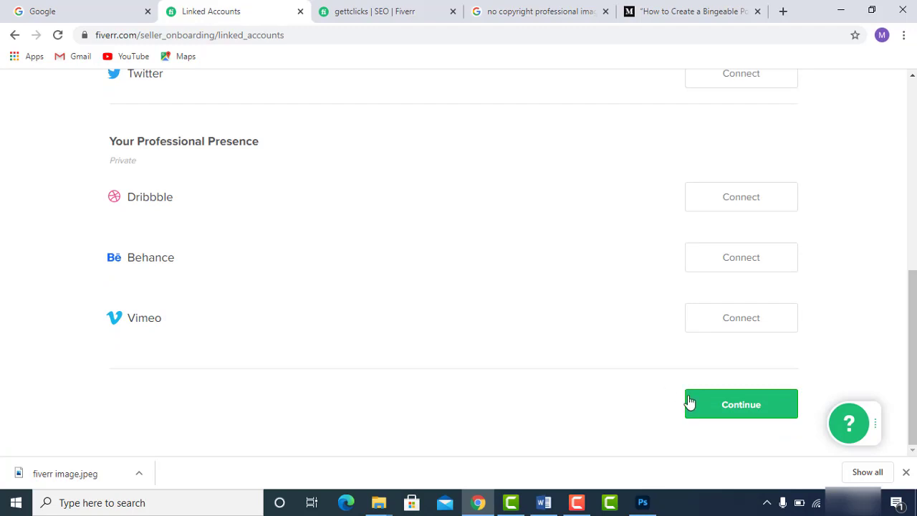
left_click(714, 406)
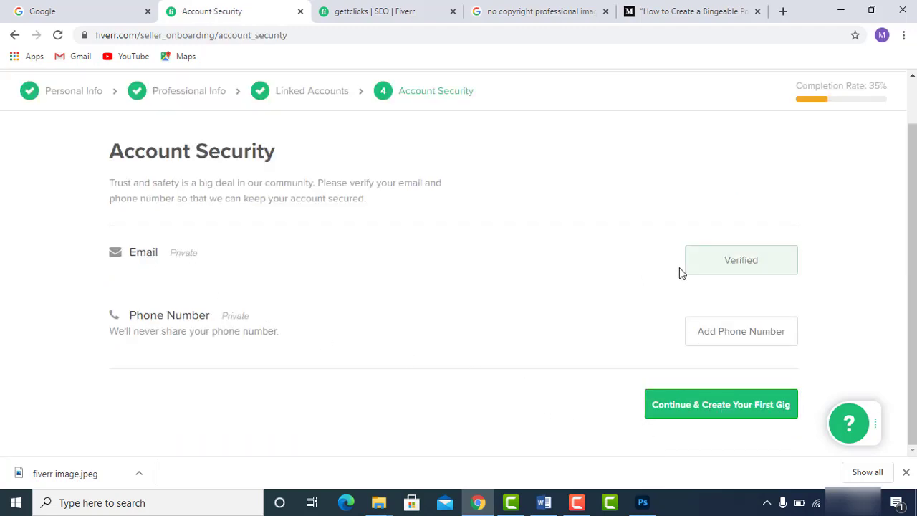
Add the phone number, verify it with the texted SMS code, and acknowledge success
left_click(739, 340)
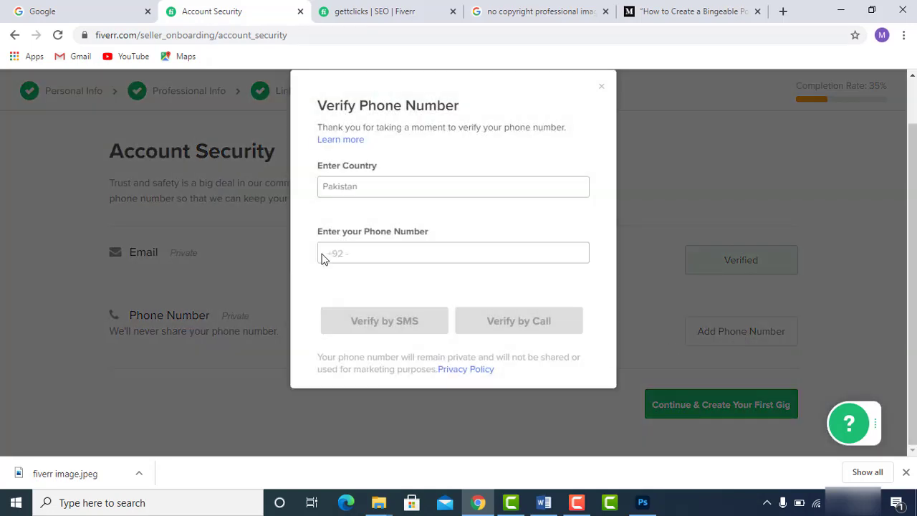
left_click(356, 253)
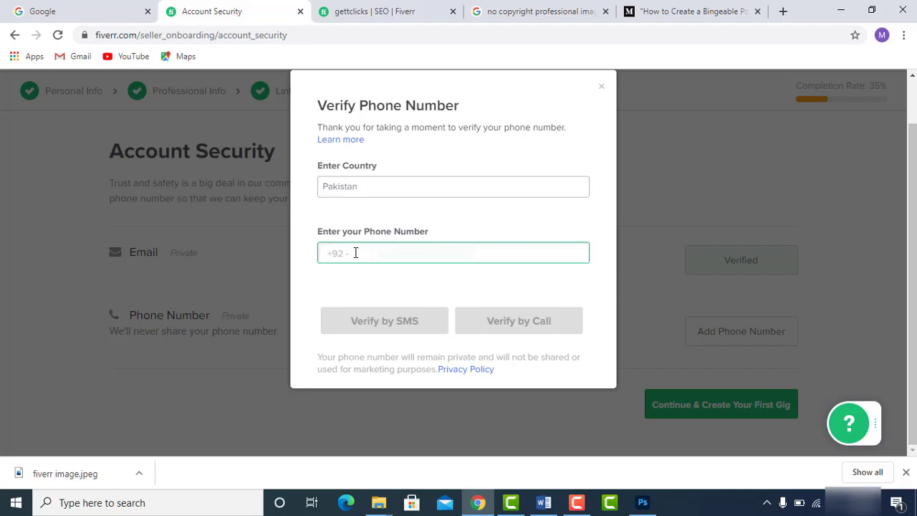
type("30***")
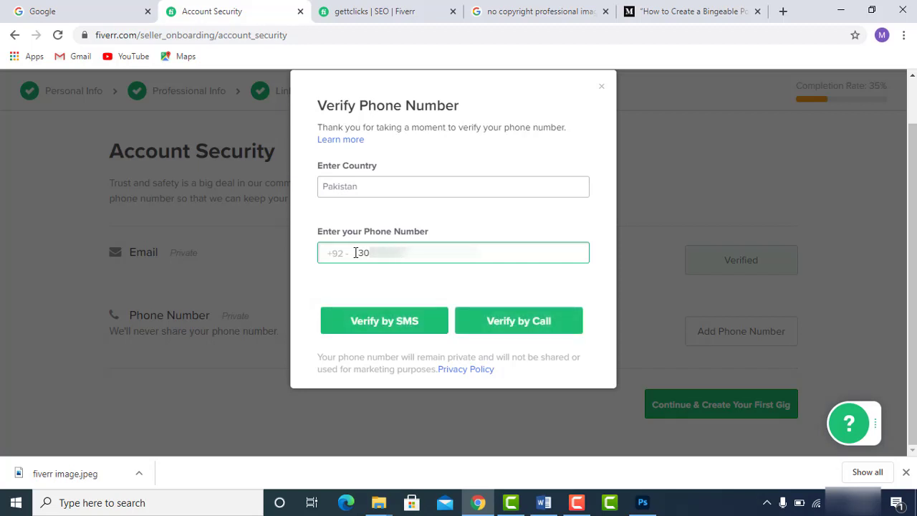
type("**")
left_click(381, 328)
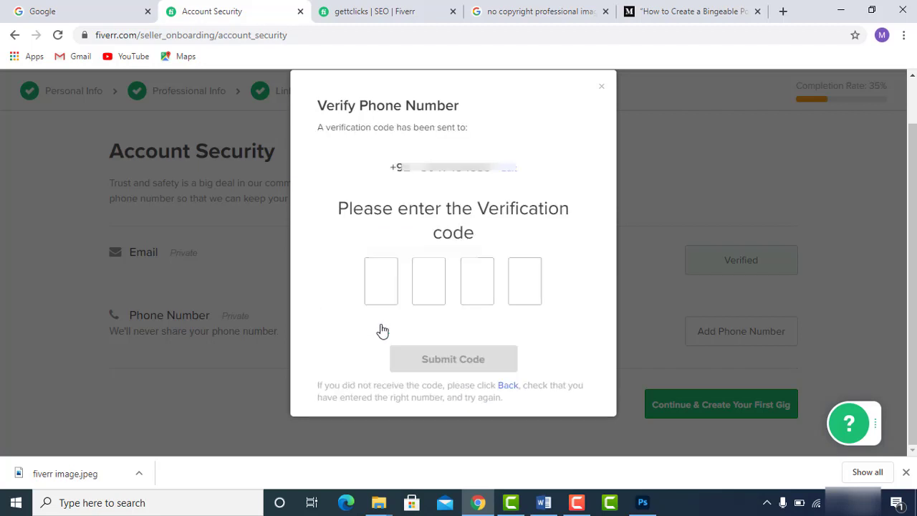
left_click(380, 286)
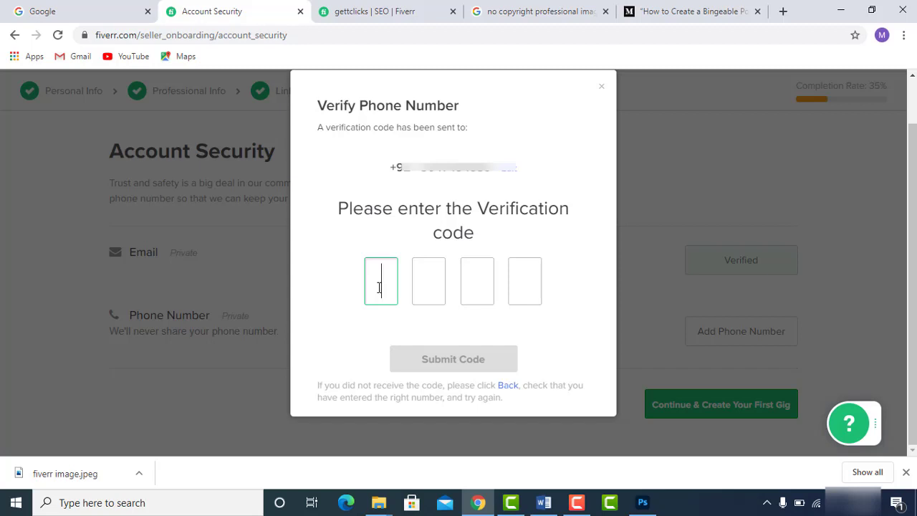
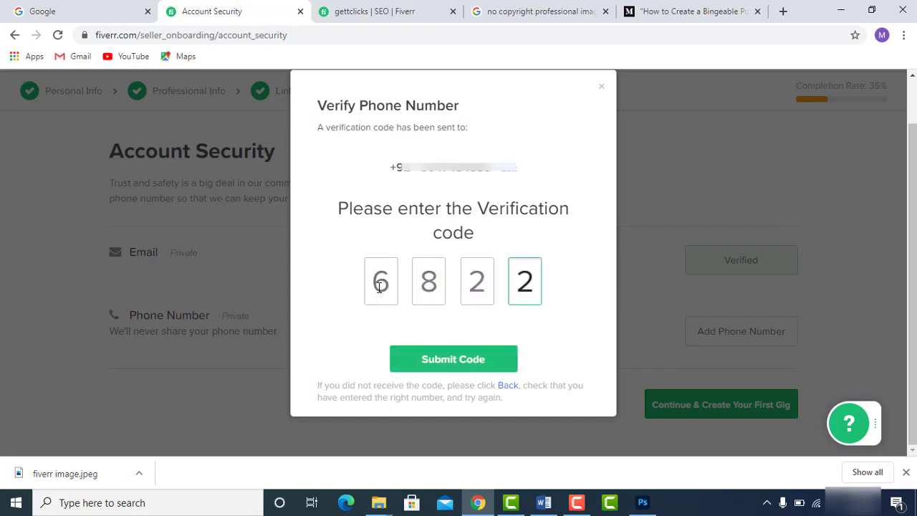
left_click(415, 360)
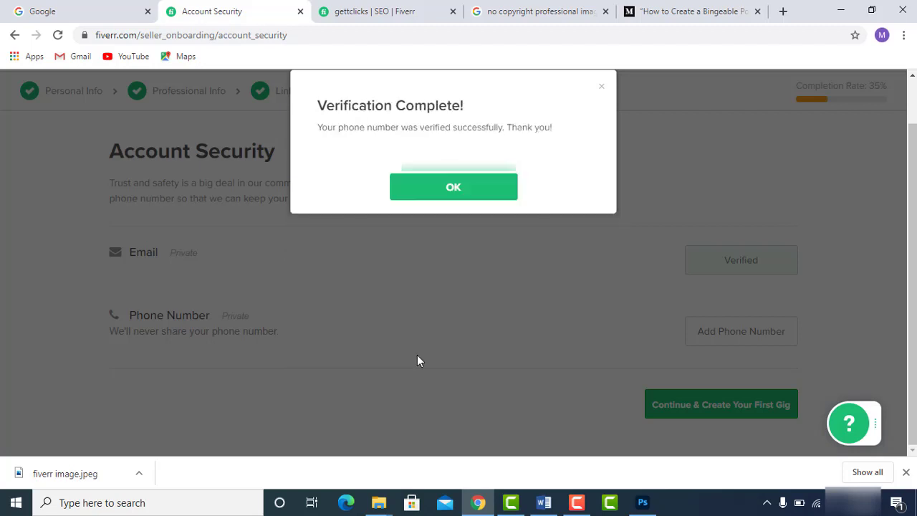
left_click(451, 187)
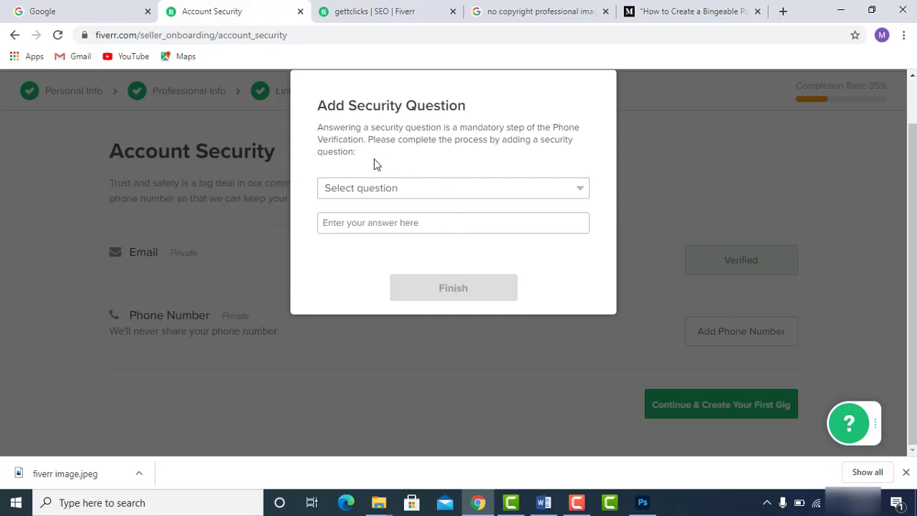
Choose 'What was the name of your first pet?', enter the answer, and finish
left_click(398, 187)
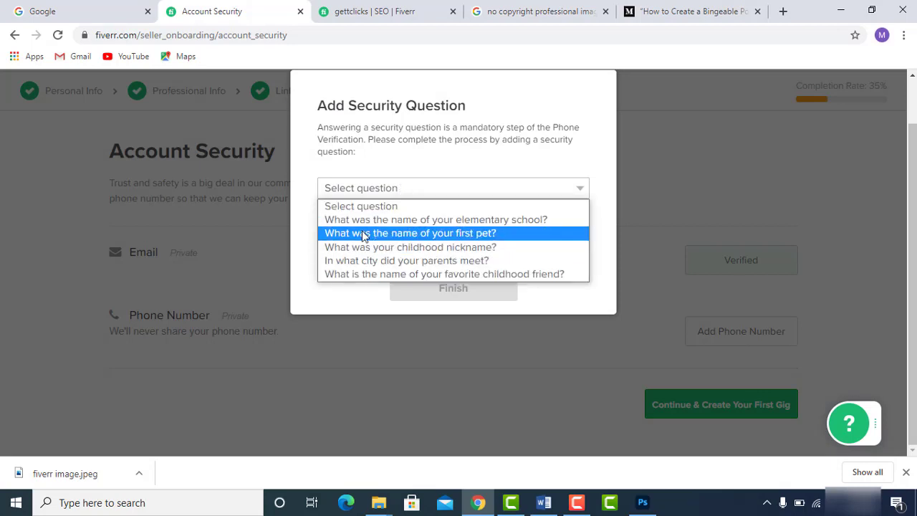
left_click(454, 237)
left_click(455, 228)
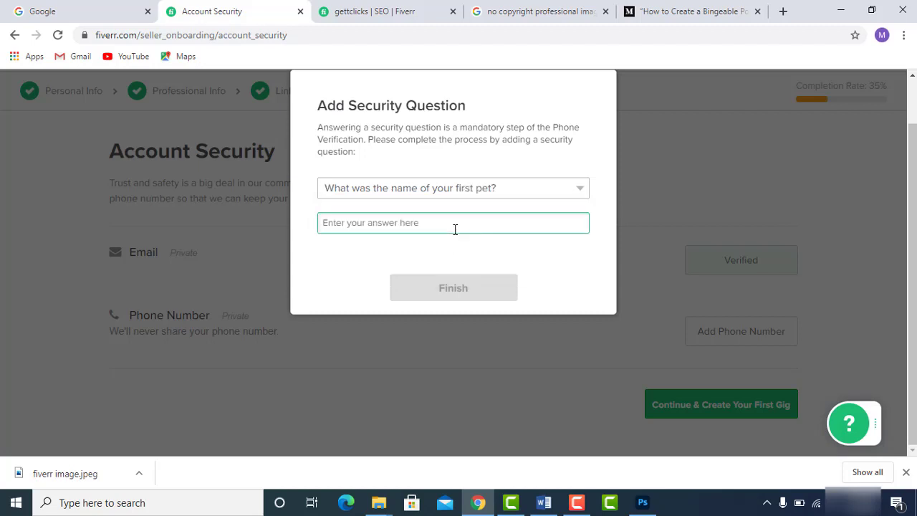
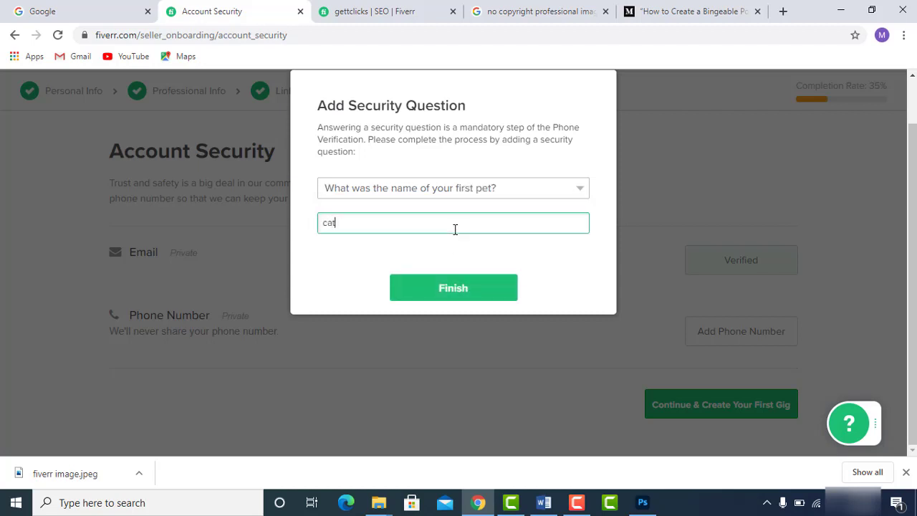
left_click(487, 291)
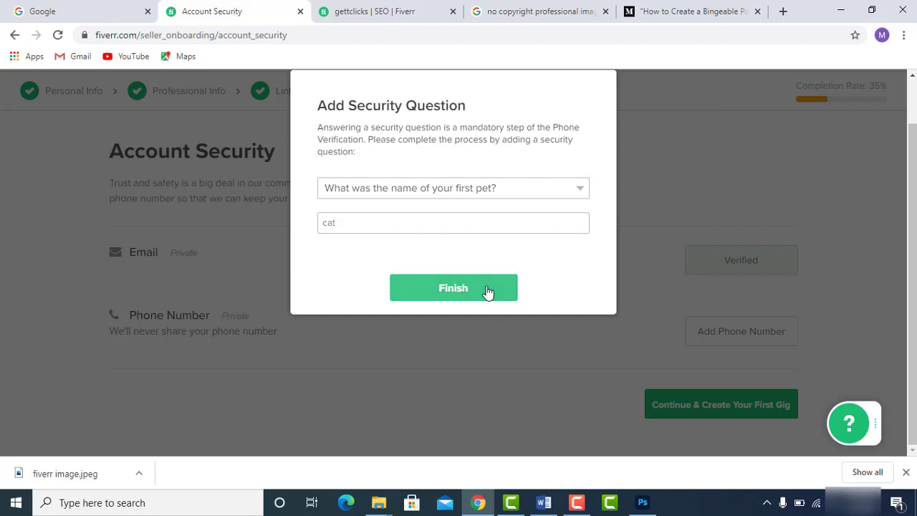
left_click(420, 288)
left_click(450, 298)
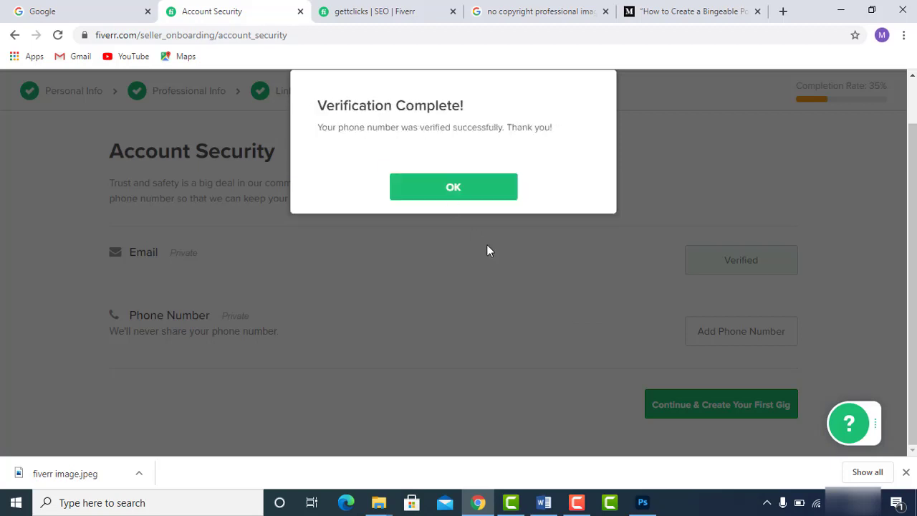
left_click(454, 187)
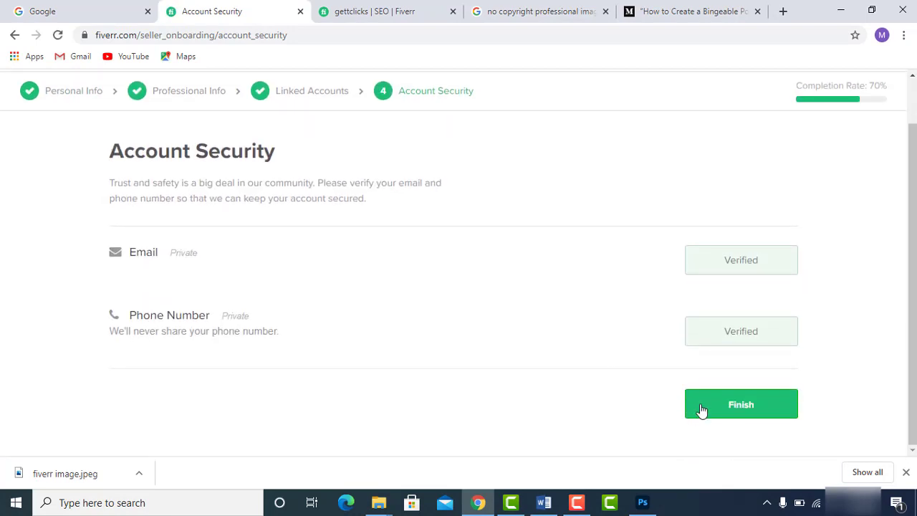
Finish Account Security and close the All Done screen with Finish
left_click(704, 408)
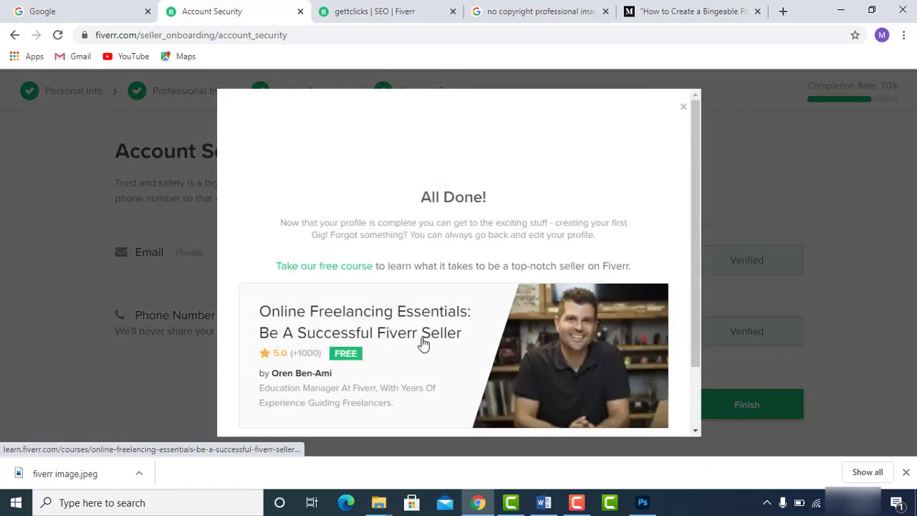
scroll(446, 322, "down", 2)
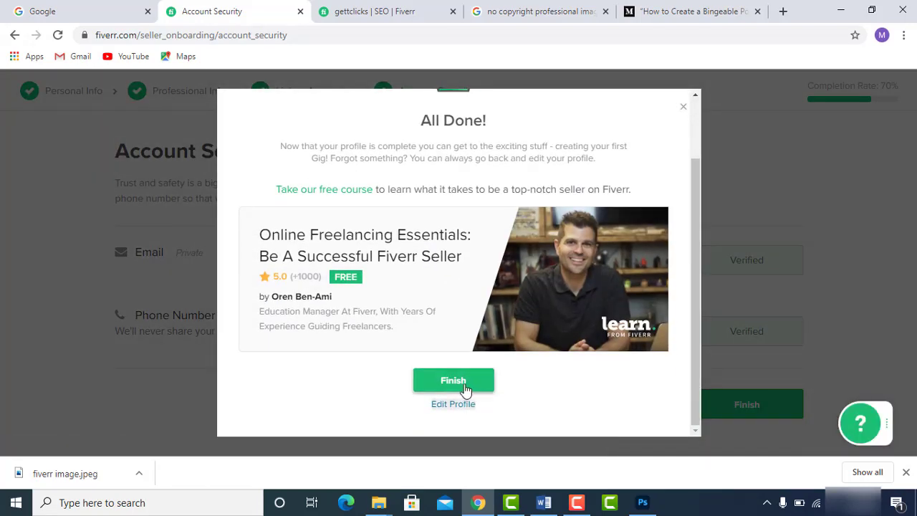
left_click(466, 387)
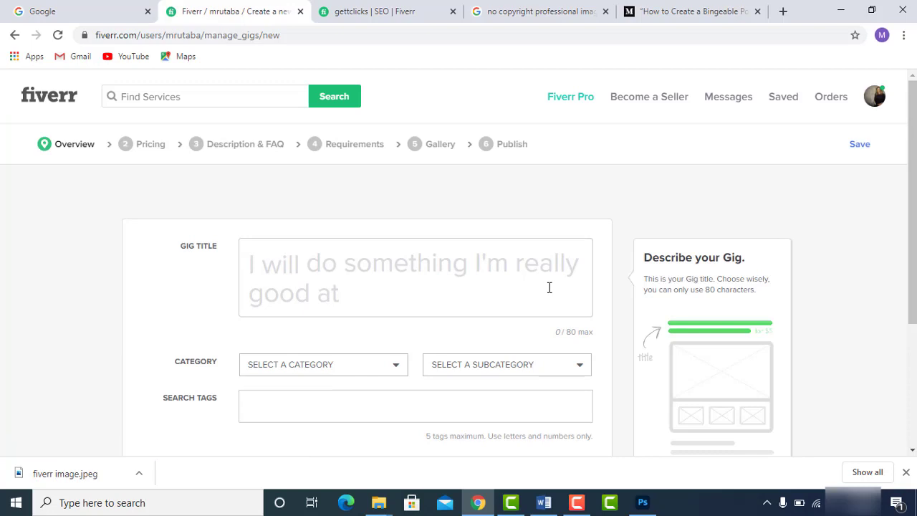
Open Profile from the avatar menu at the top right
scroll(543, 303, "down", 3)
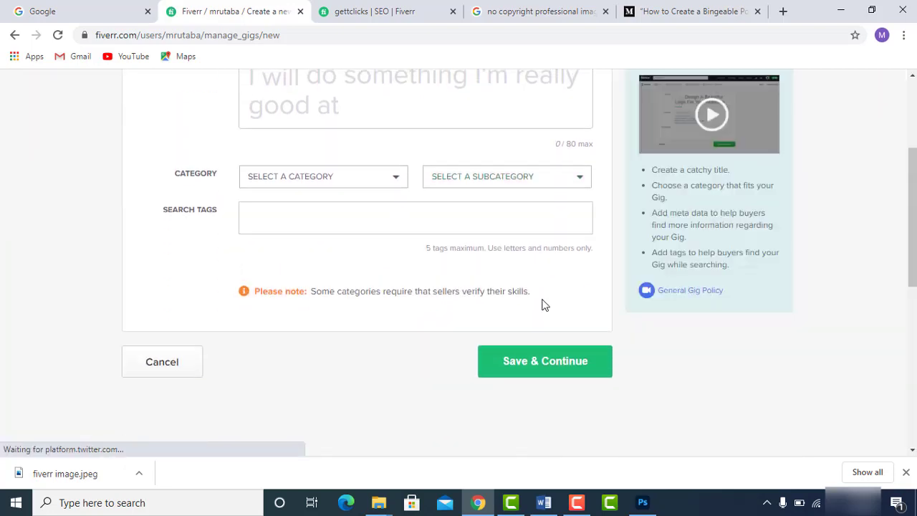
scroll(543, 305, "up", 3)
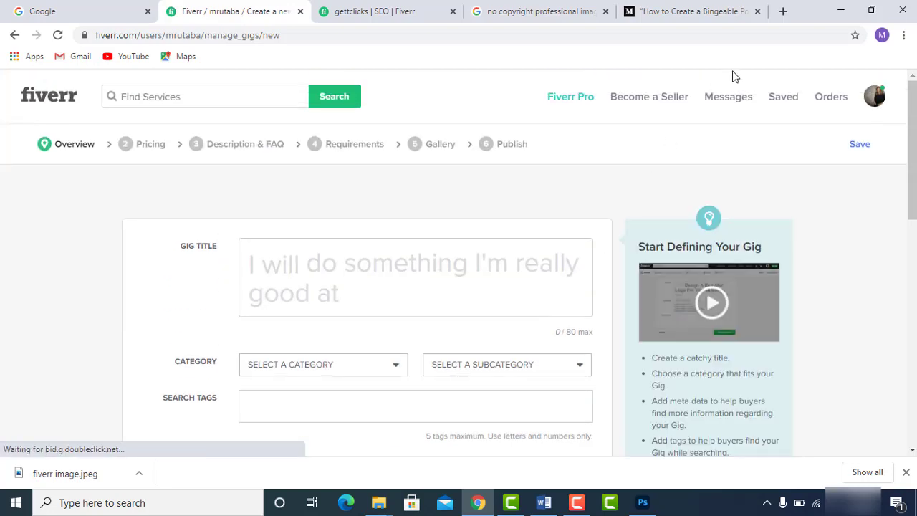
left_click(877, 99)
left_click(804, 136)
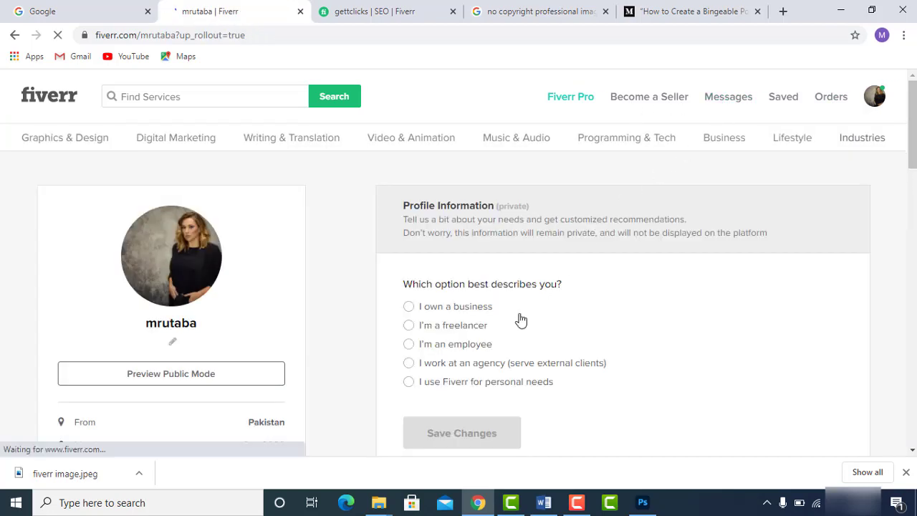
Return to the seller's own Profile page via the avatar dropdown in the top bar
scroll(522, 319, "down", 3)
scroll(522, 320, "up", 3)
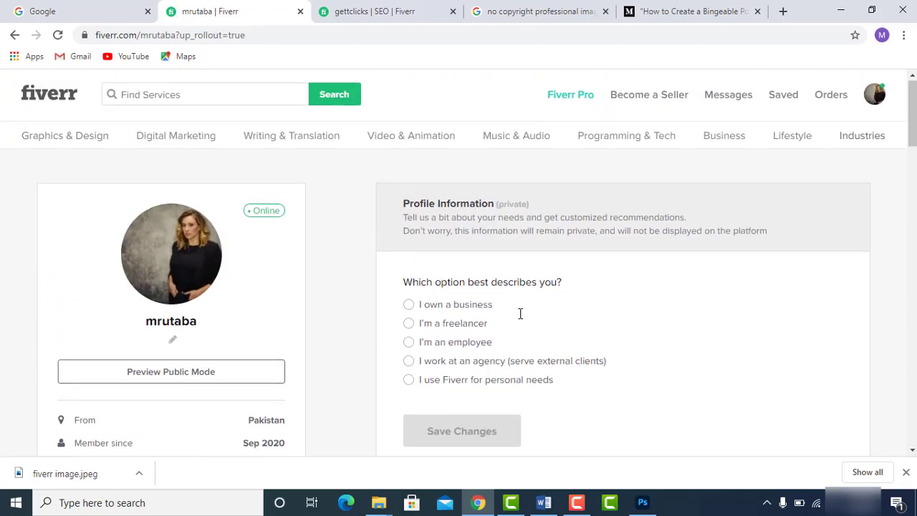
mouse_move(141, 265)
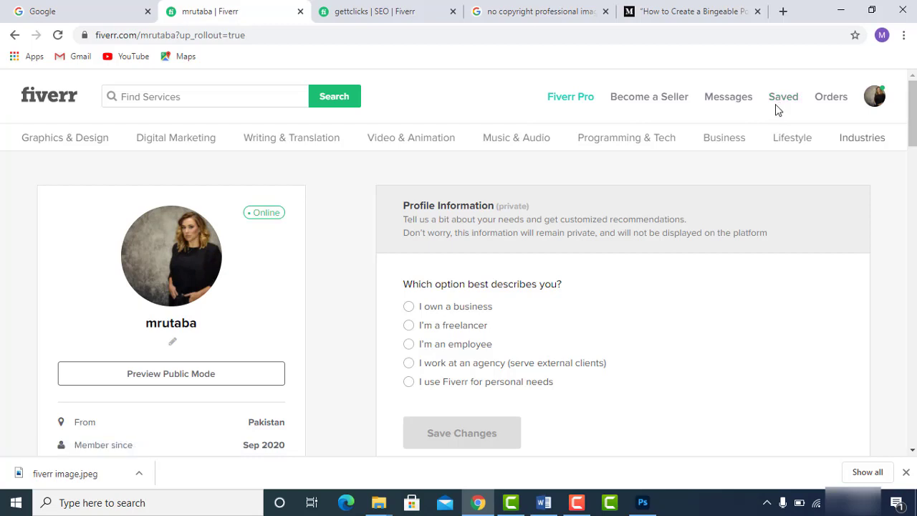
mouse_move(728, 103)
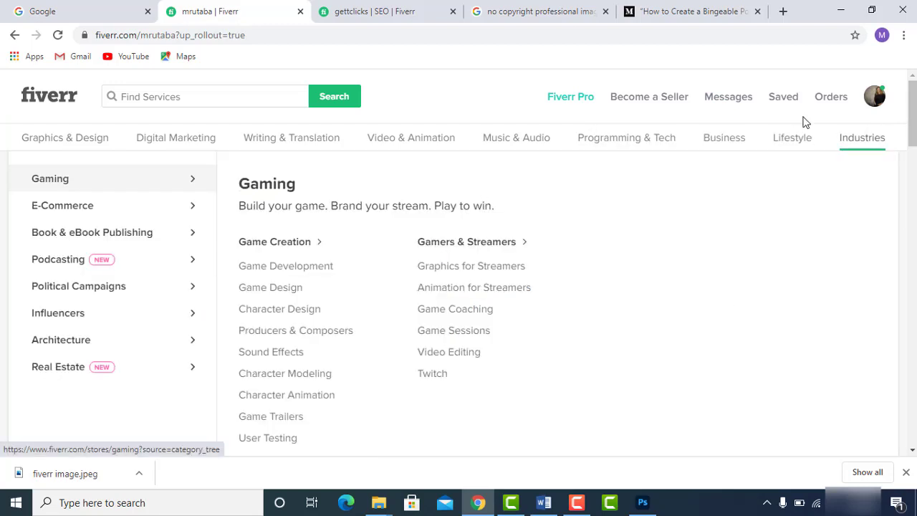
mouse_move(844, 118)
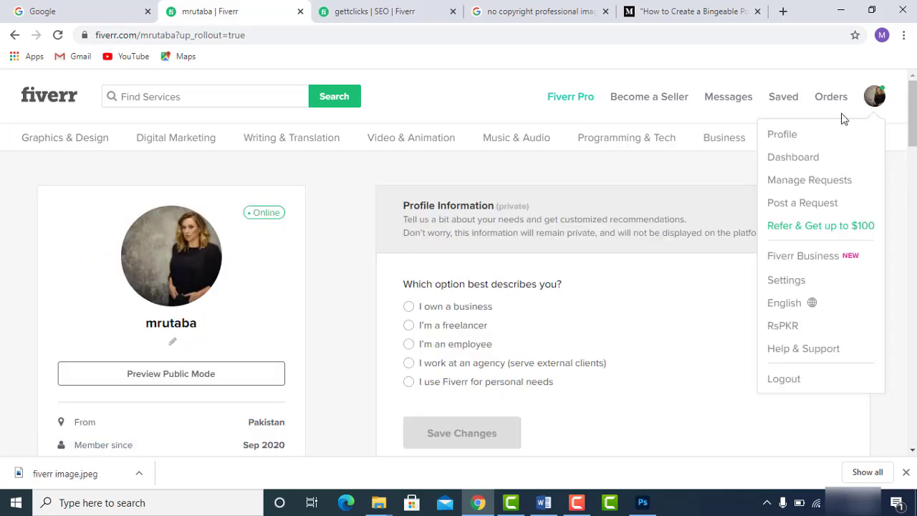
left_click(796, 139)
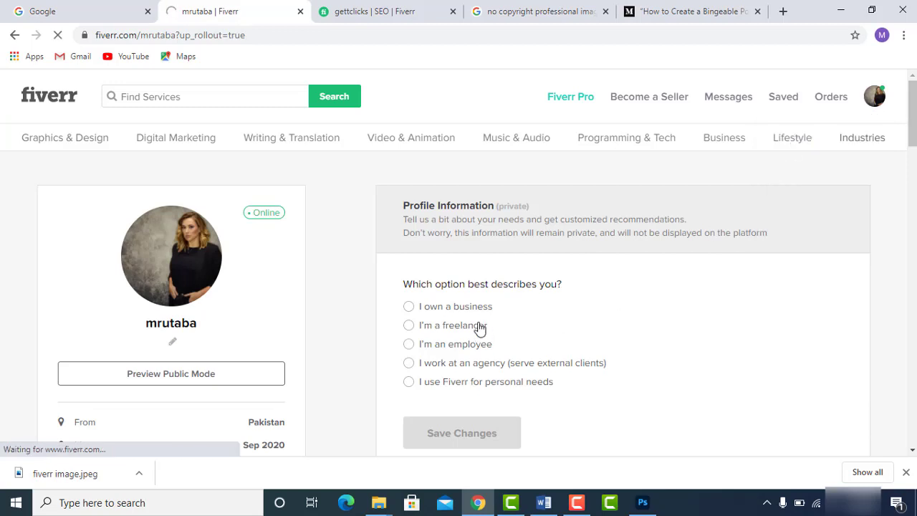
scroll(481, 329, "down", 5)
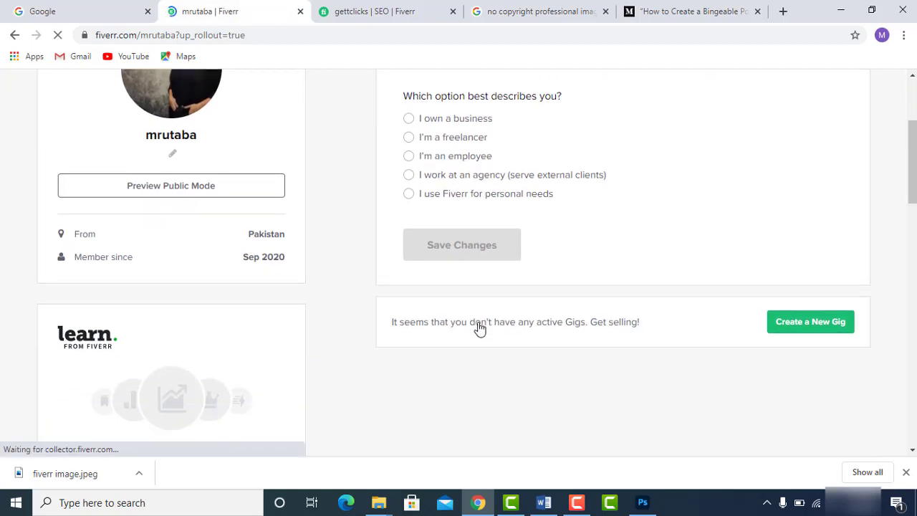
scroll(354, 347, "up", 3)
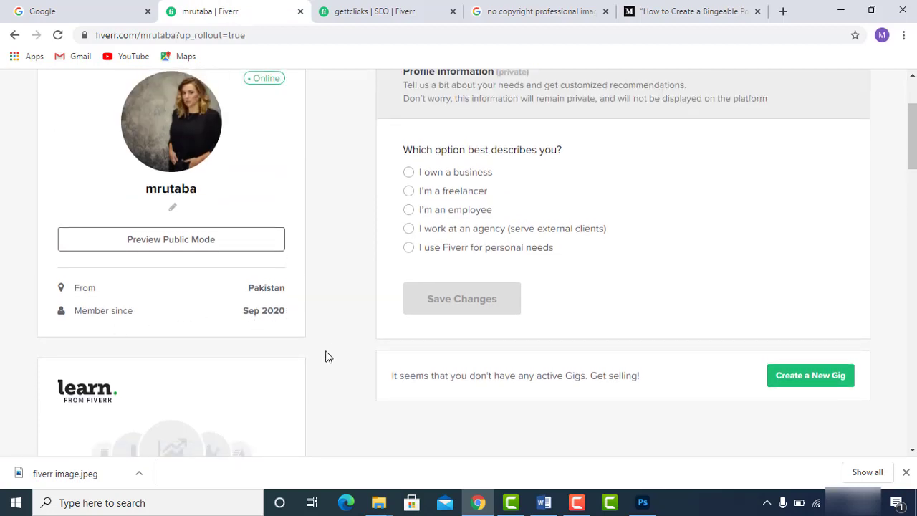
scroll(327, 356, "down", 2)
scroll(344, 366, "down", 5)
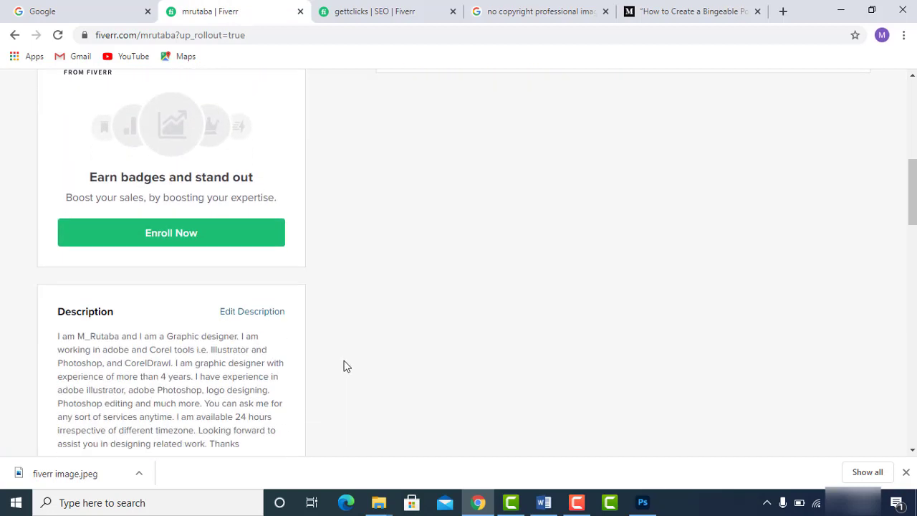
scroll(264, 395, "down", 2)
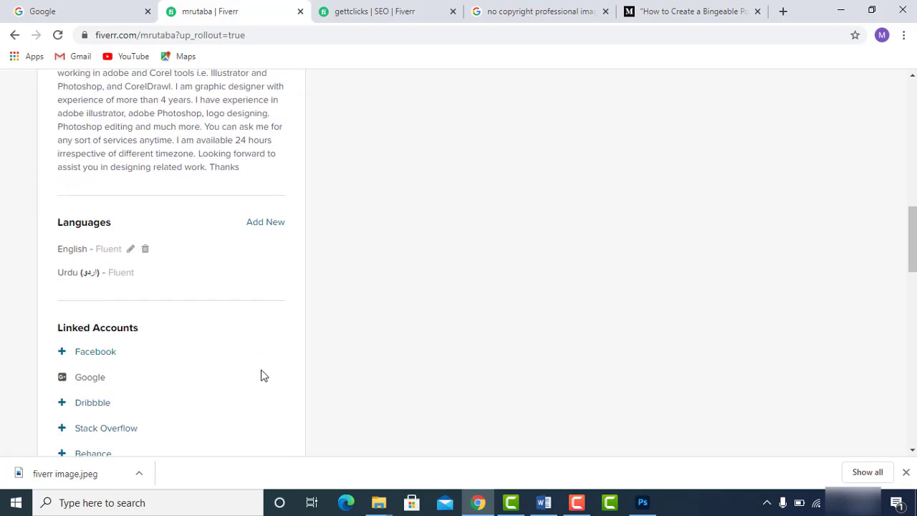
scroll(205, 303, "down", 2)
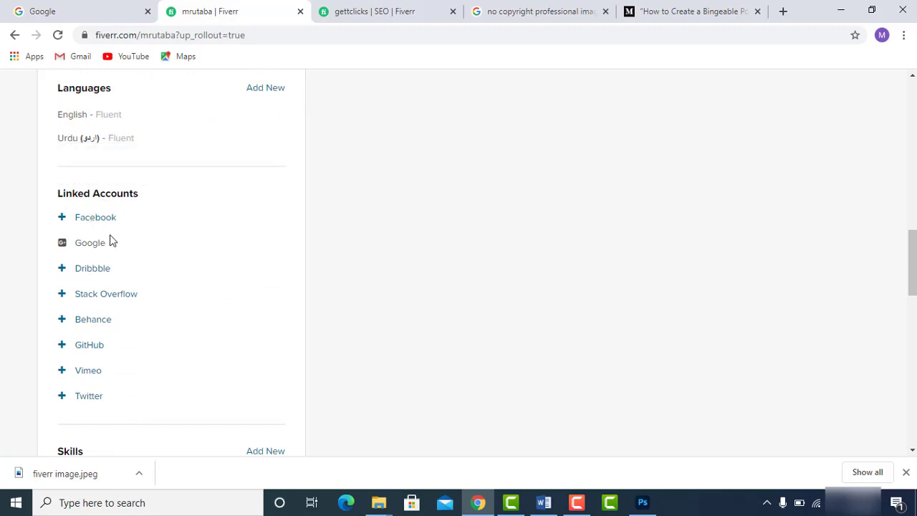
scroll(136, 335, "down", 4)
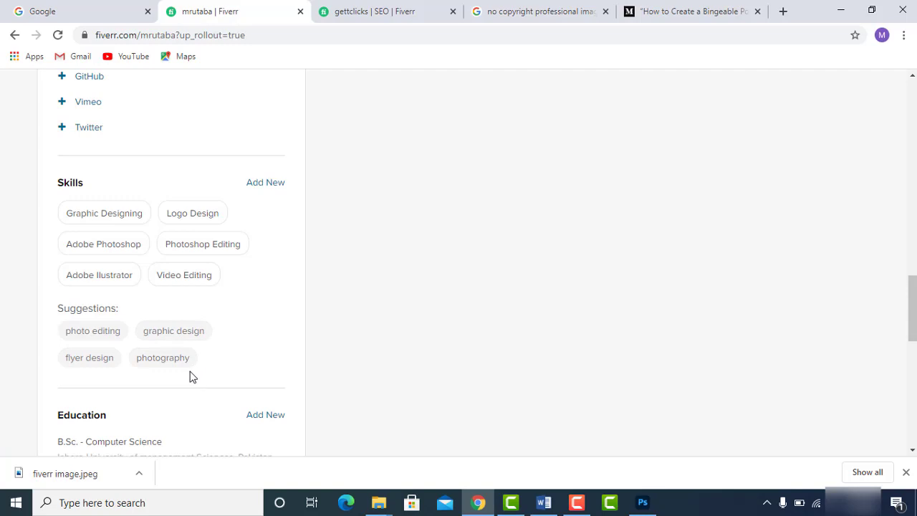
scroll(190, 376, "down", 2)
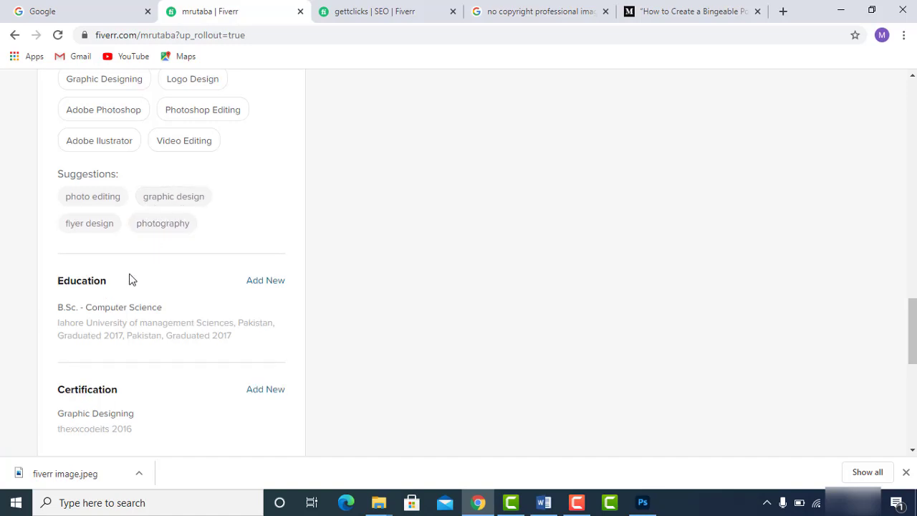
scroll(97, 308, "down", 1)
scroll(101, 305, "down", 3)
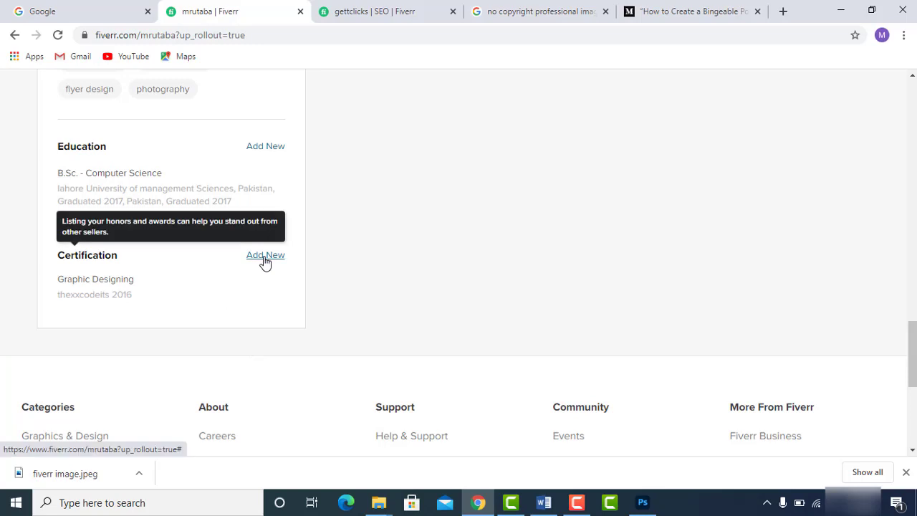
scroll(420, 210, "up", 15)
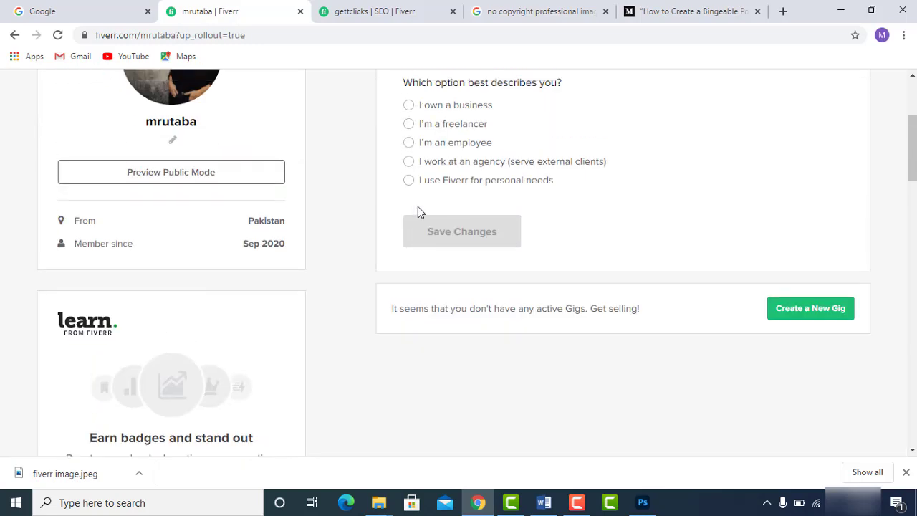
Reopen the Profile page from the account menu
scroll(406, 312, "down", 2)
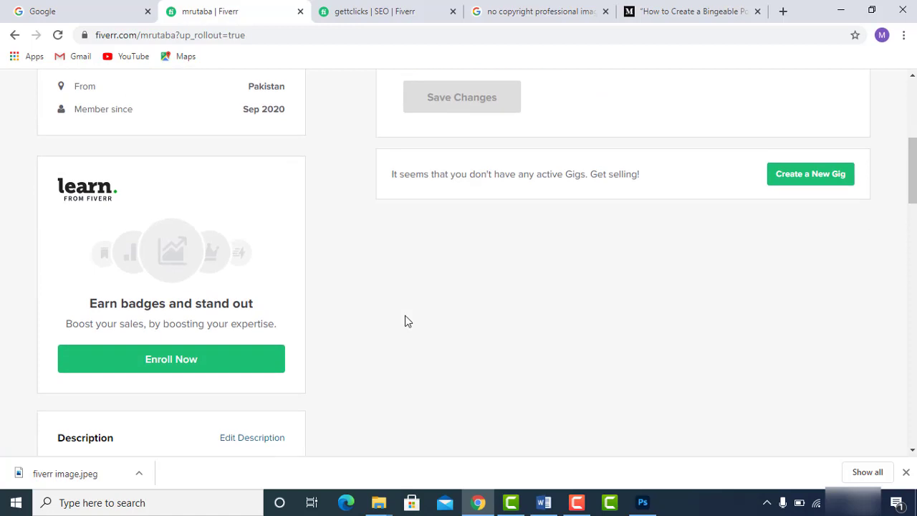
scroll(405, 319, "up", 3)
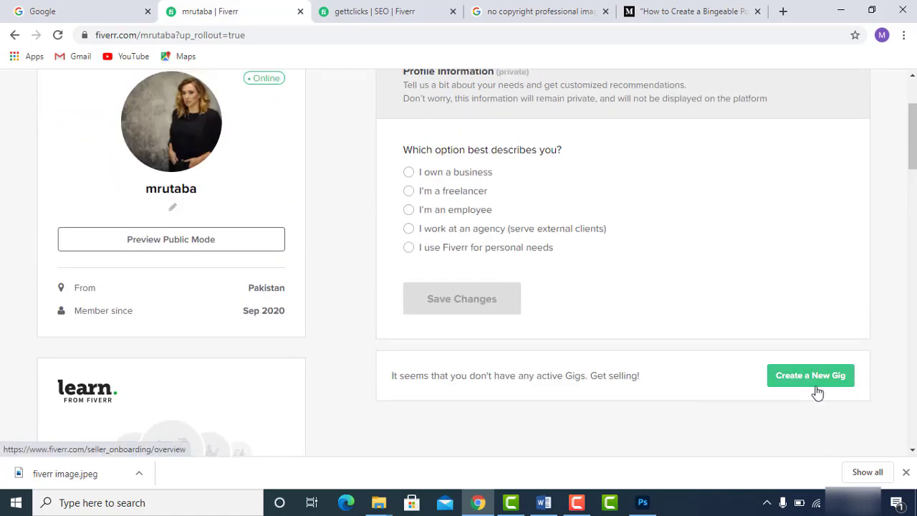
scroll(792, 391, "up", 2)
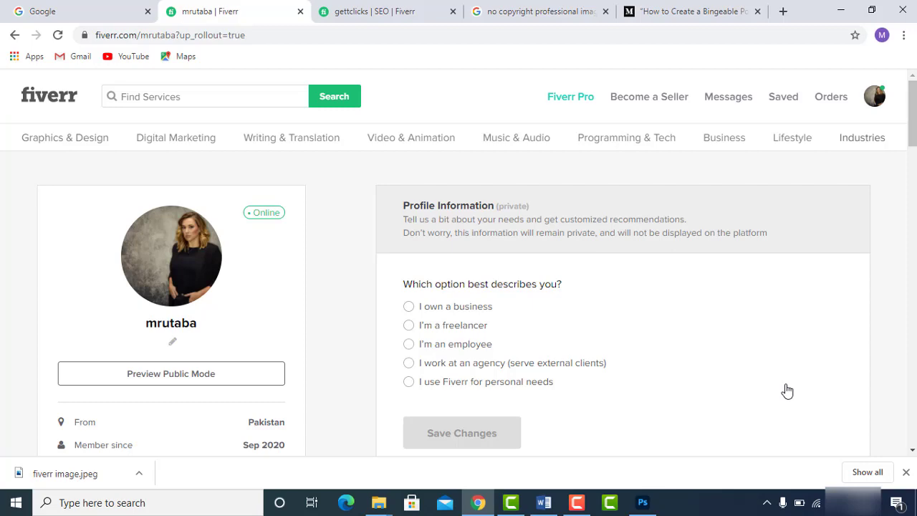
scroll(787, 391, "down", 5)
scroll(755, 293, "up", 5)
left_click(875, 97)
left_click(780, 135)
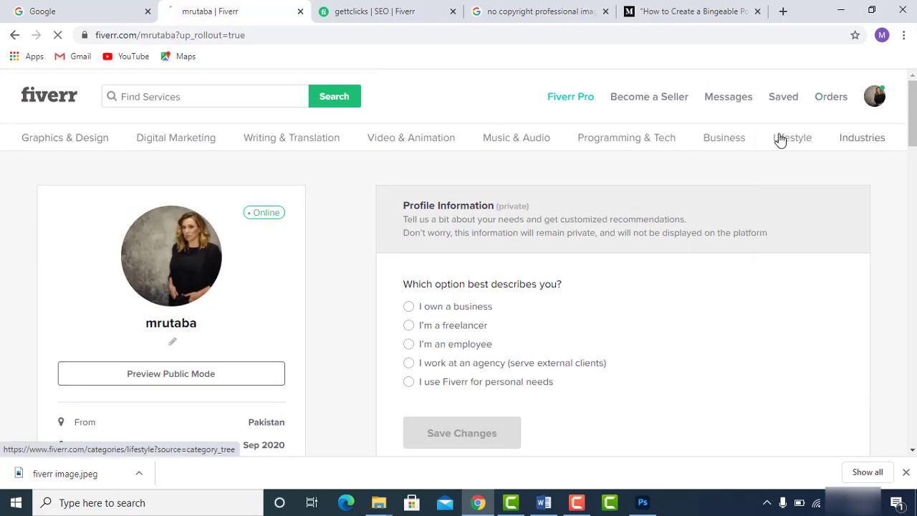
Save 'I'm a freelancer' as the profile option and start creating a new Gig
scroll(604, 392, "down", 2)
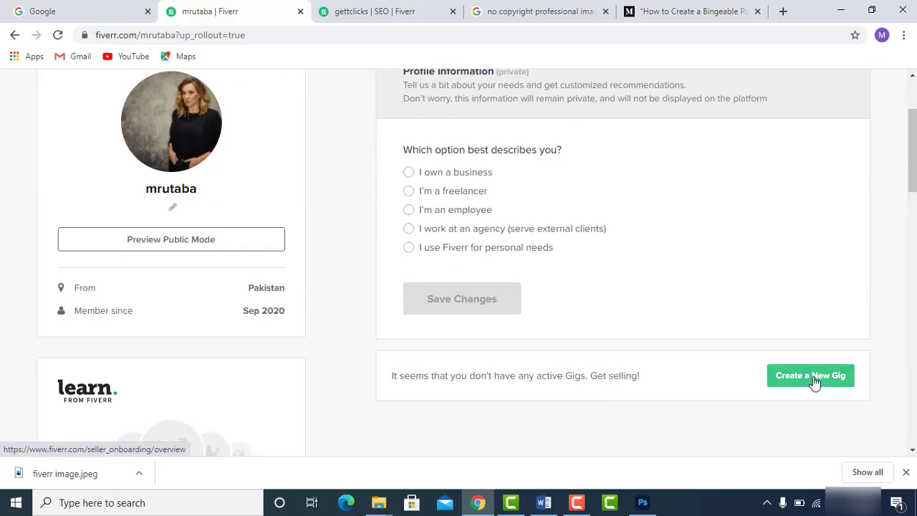
left_click(819, 382)
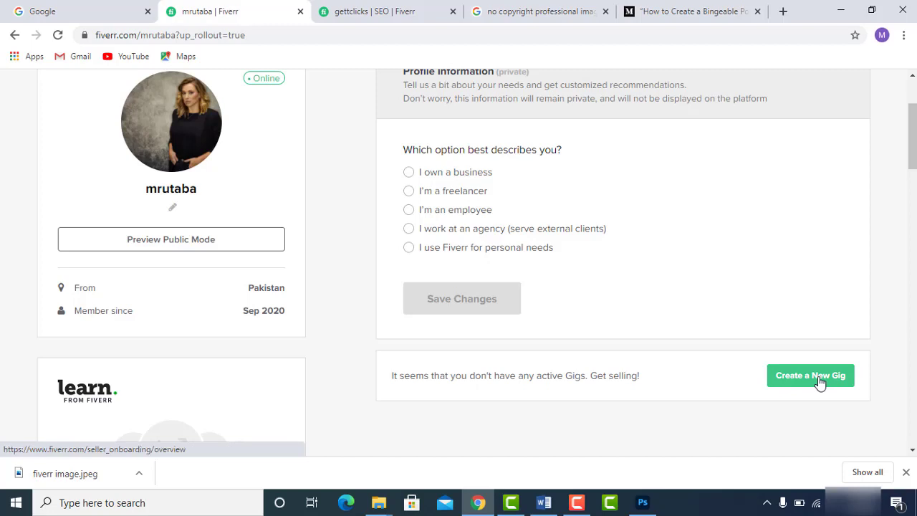
left_click(432, 193)
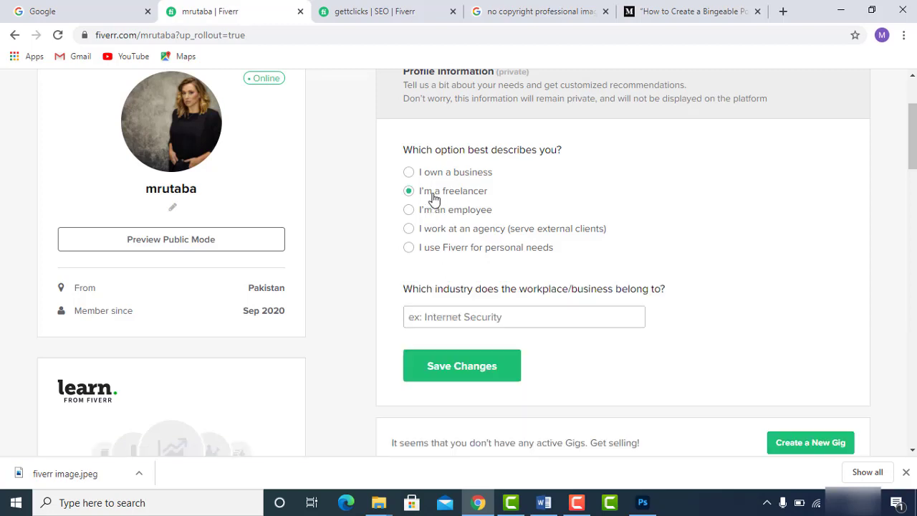
left_click(462, 379)
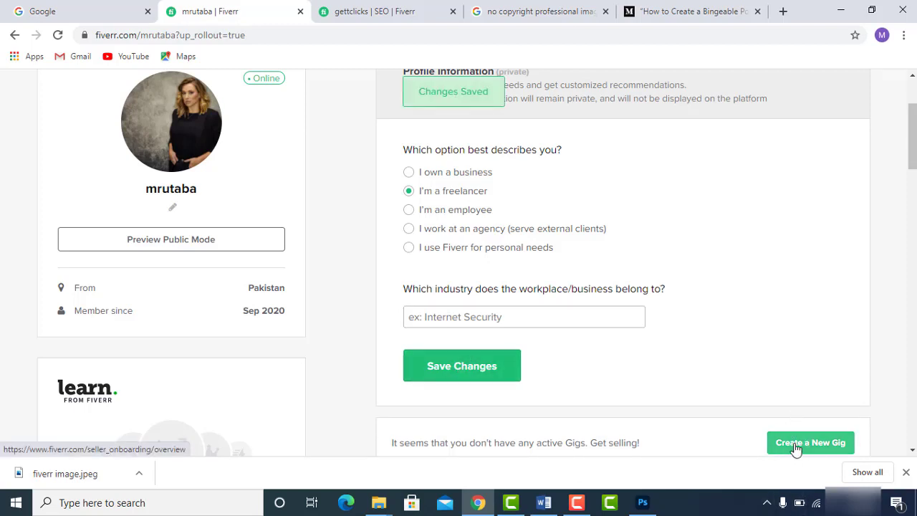
scroll(794, 445, "down", 2)
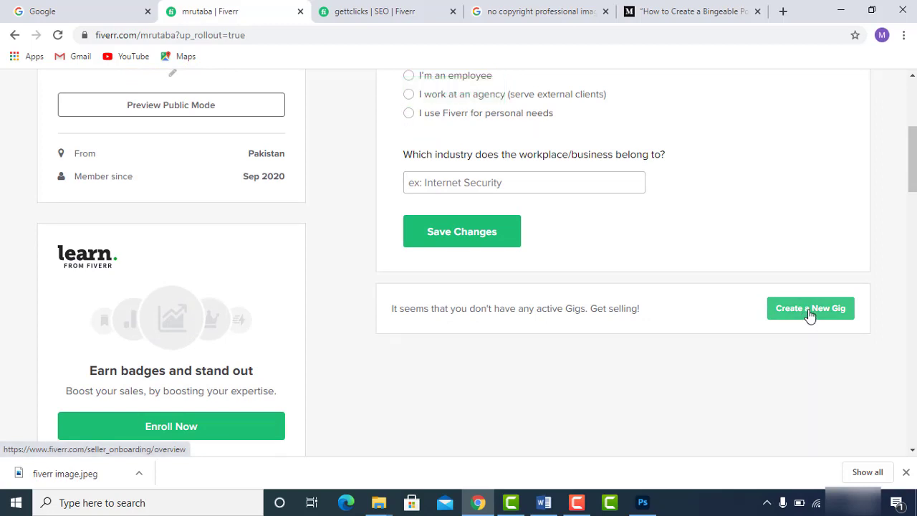
left_click(809, 312)
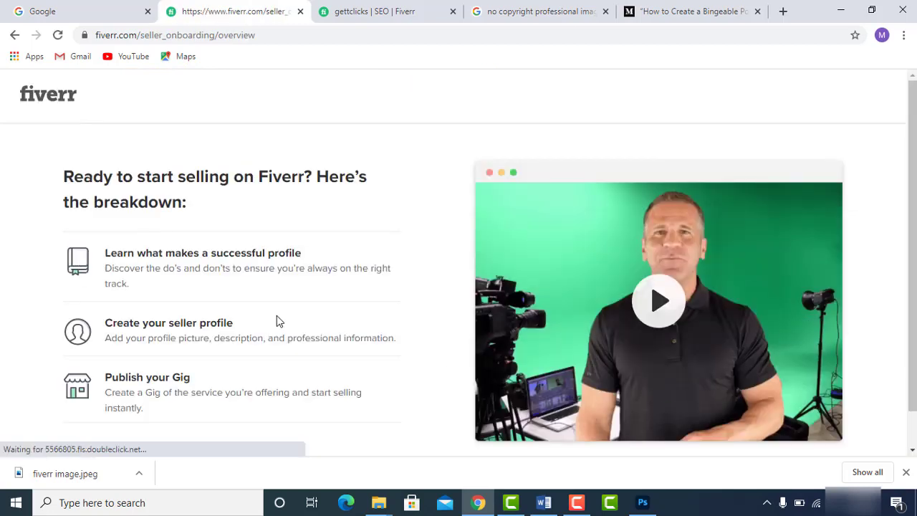
Page through the seller overview, do's and don'ts pages to reach Personal Info
scroll(288, 319, "down", 1)
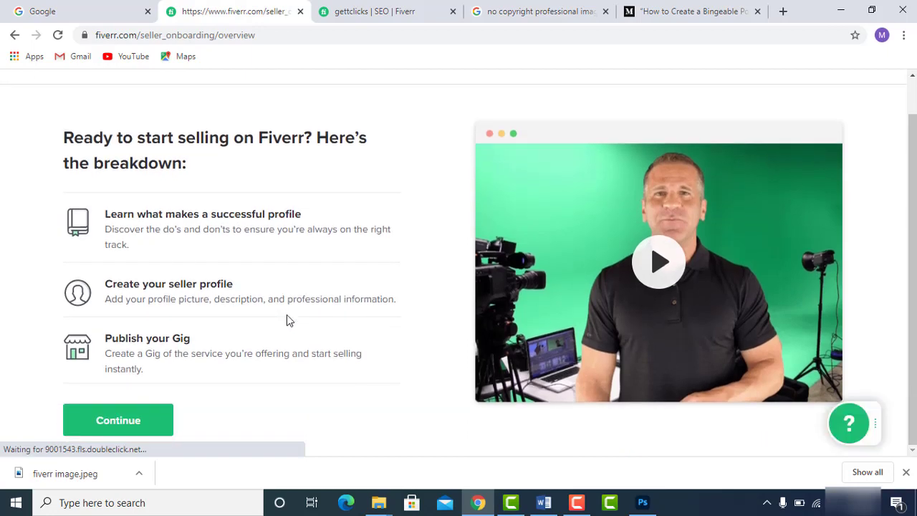
left_click(147, 422)
left_click(464, 428)
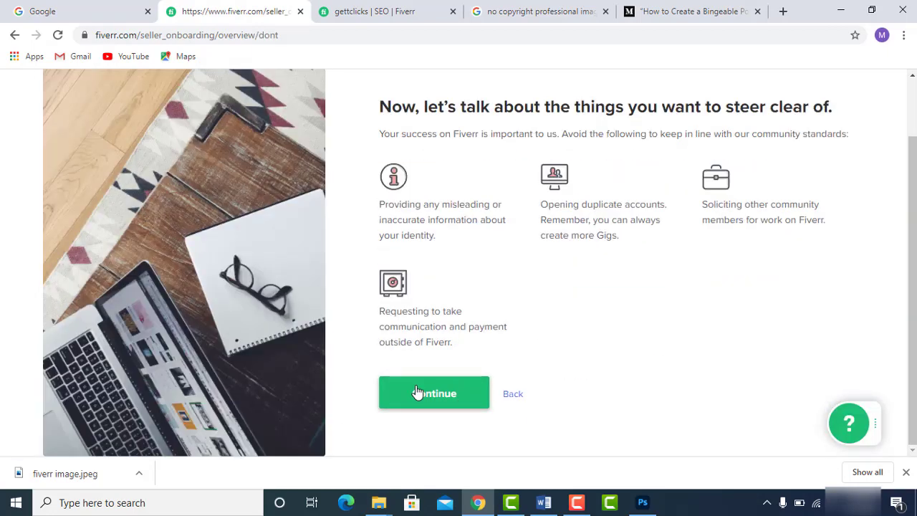
left_click(434, 393)
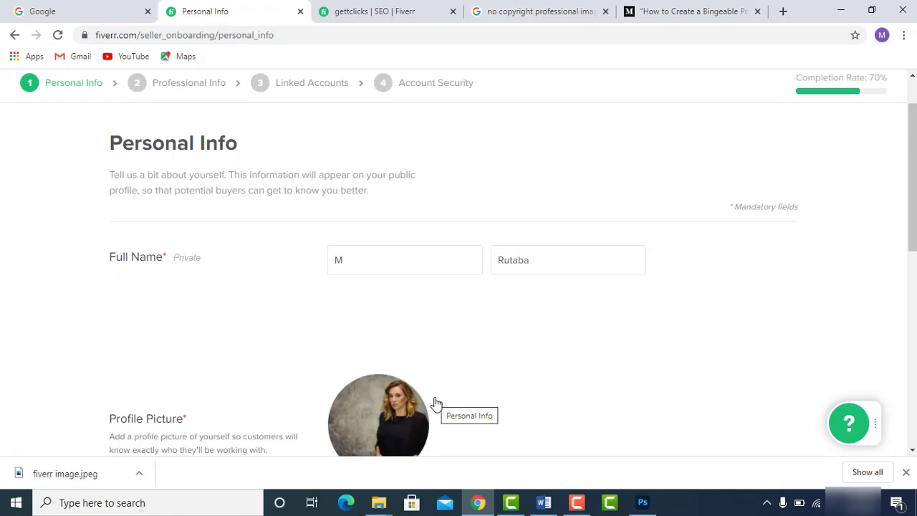
Accept the existing Personal Info and Professional Info steps without changes
scroll(437, 403, "down", 1)
scroll(434, 404, "up", 1)
scroll(434, 403, "down", 7)
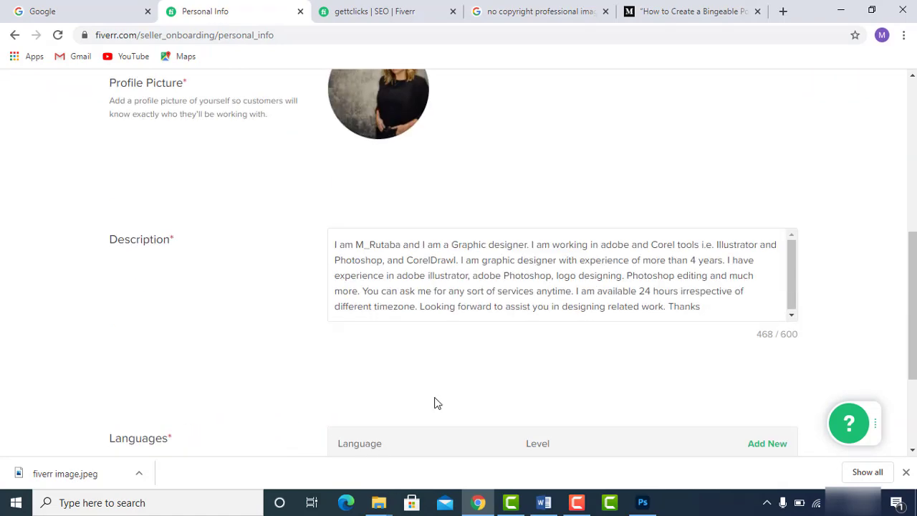
left_click(727, 407)
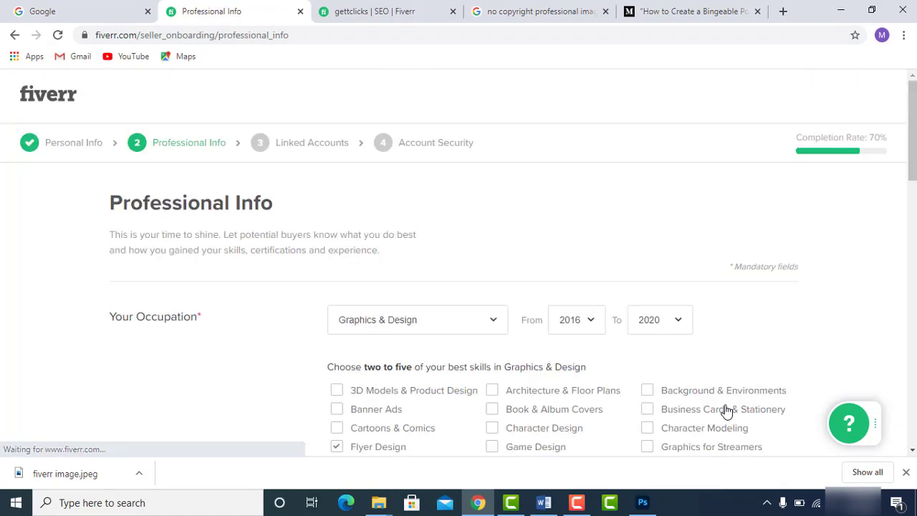
scroll(592, 375, "down", 5)
scroll(637, 389, "down", 9)
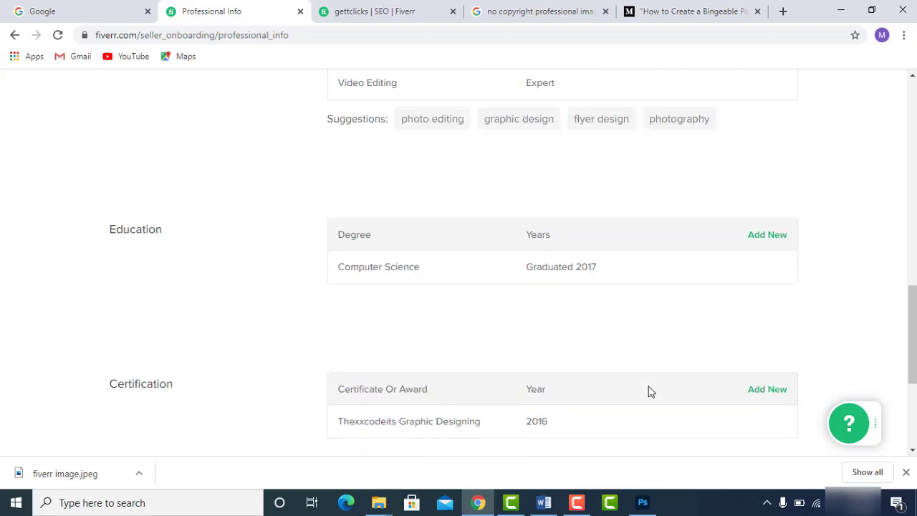
left_click(765, 421)
Pass Linked Accounts, finish Account Security, and close the All Done message
scroll(592, 397, "down", 6)
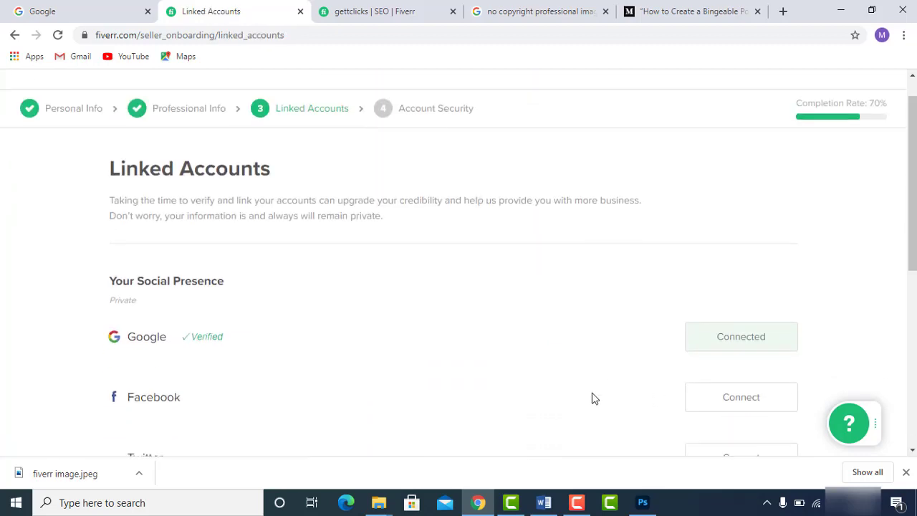
left_click(774, 414)
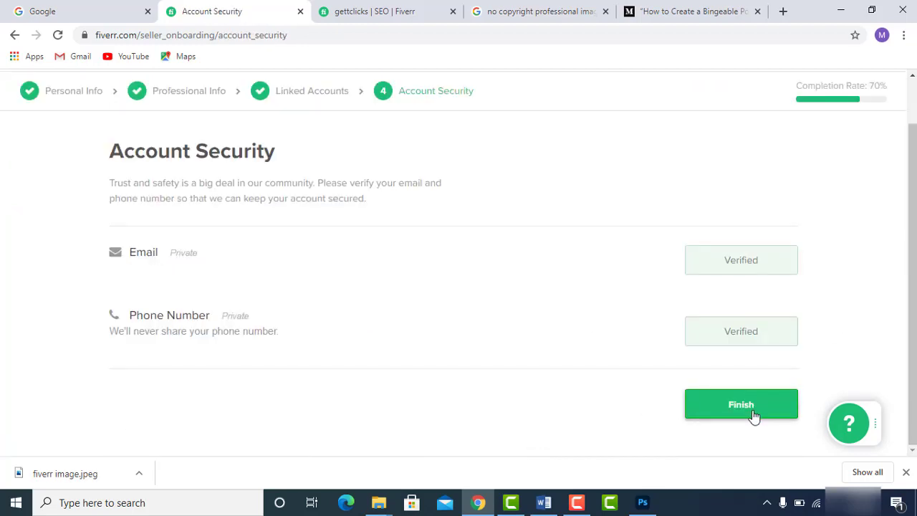
left_click(753, 418)
scroll(633, 420, "down", 2)
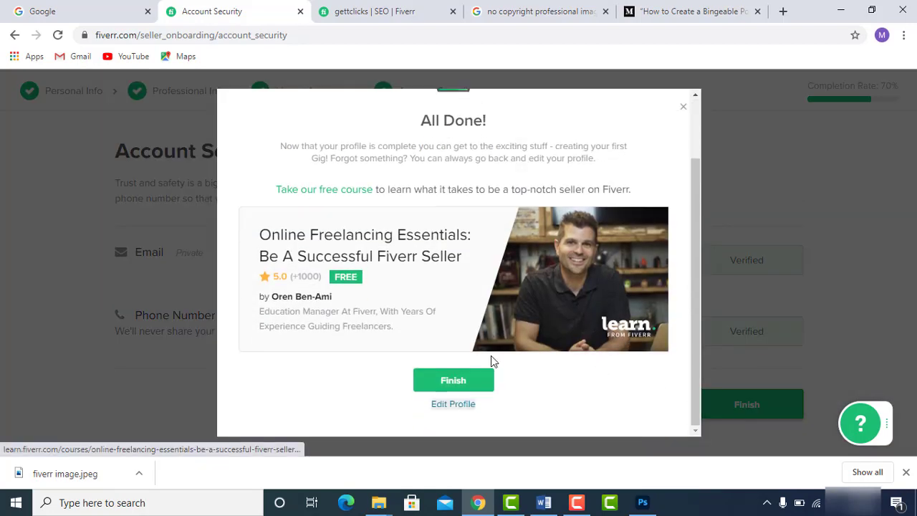
left_click(466, 386)
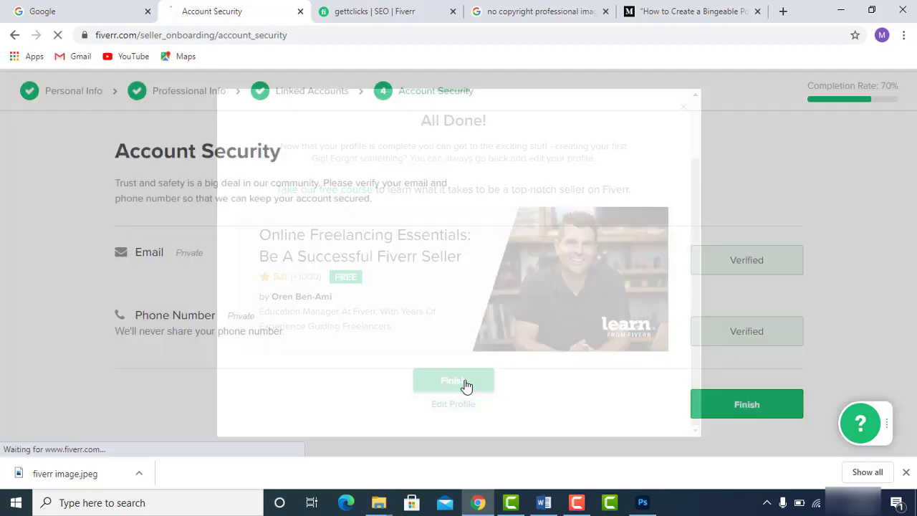
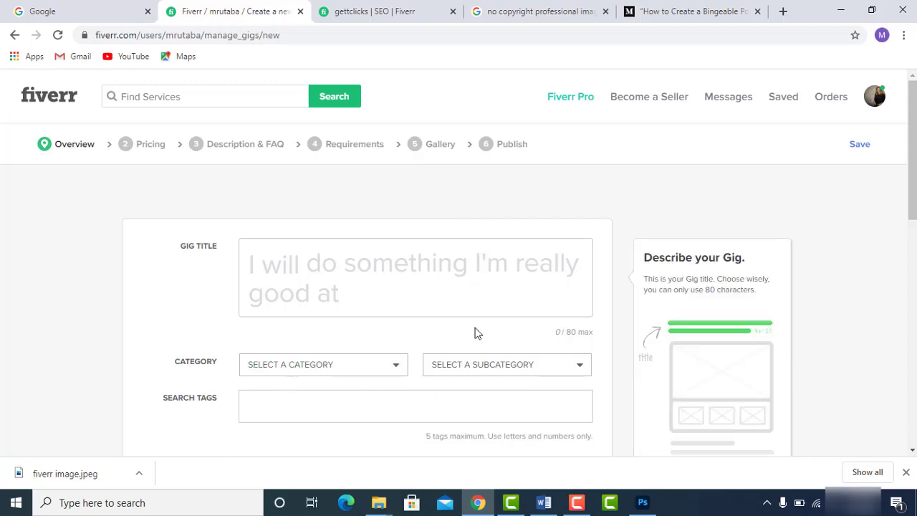
Put the cursor in the gig title field on the Overview form
scroll(475, 333, "down", 3)
scroll(475, 332, "up", 2)
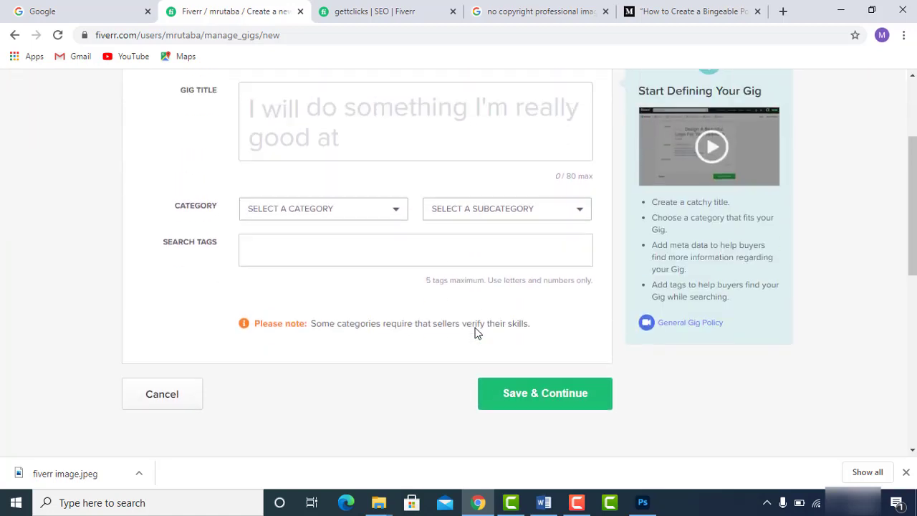
left_click(313, 205)
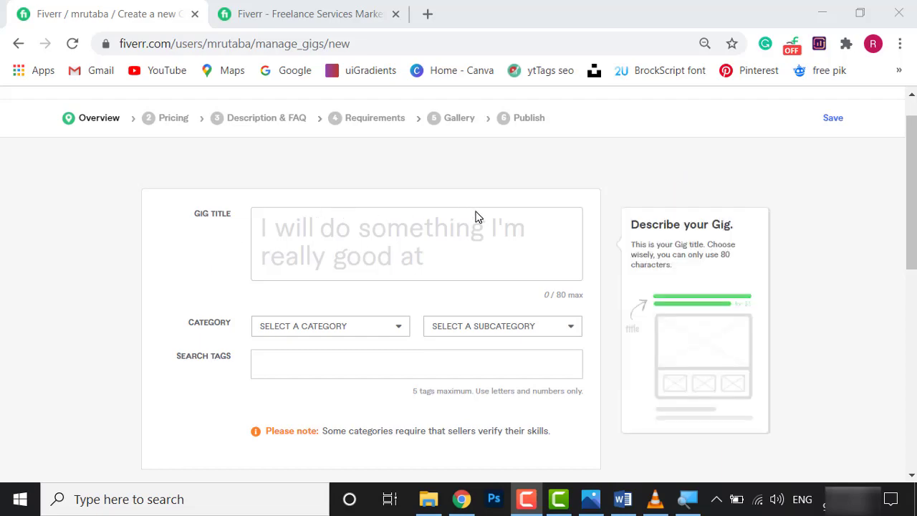
scroll(469, 358, "down", 5)
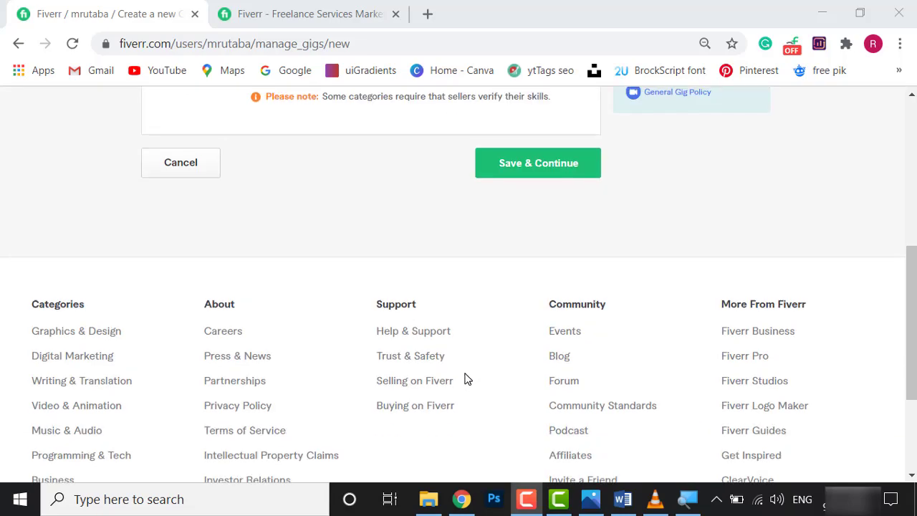
scroll(464, 379, "up", 5)
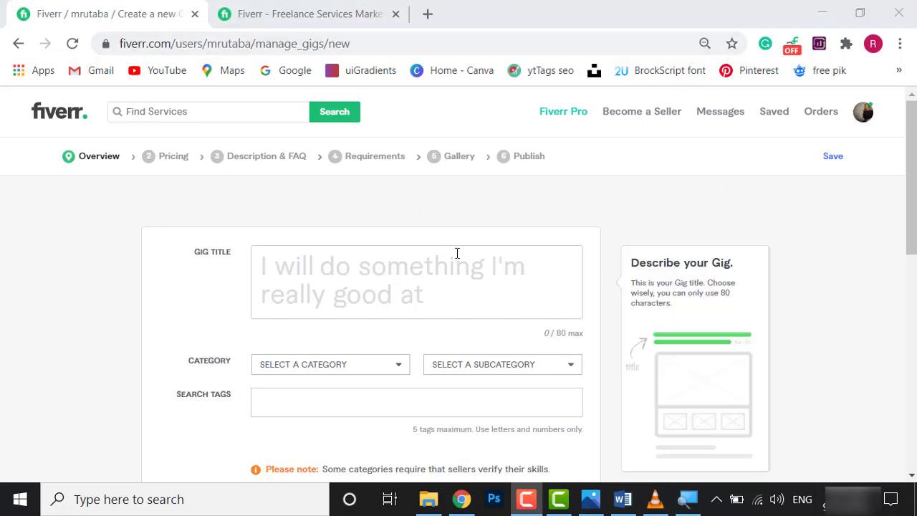
On the Fiverr homepage, search Find Services for 'photo editing' via the 'photo' suggestion
left_click(236, 13)
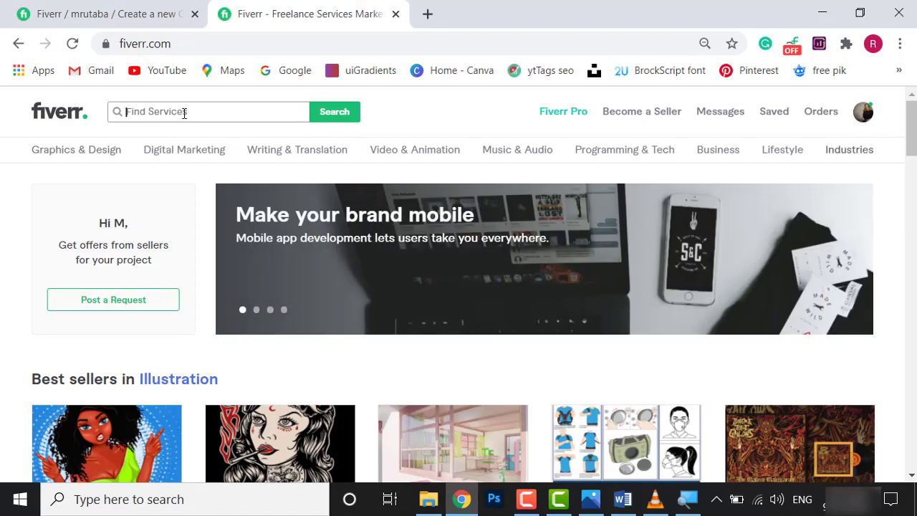
type("p")
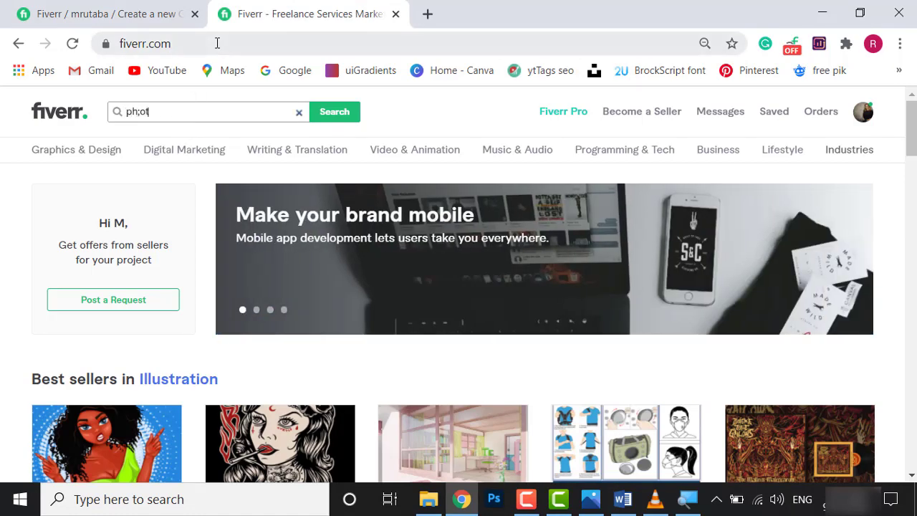
type("hoto")
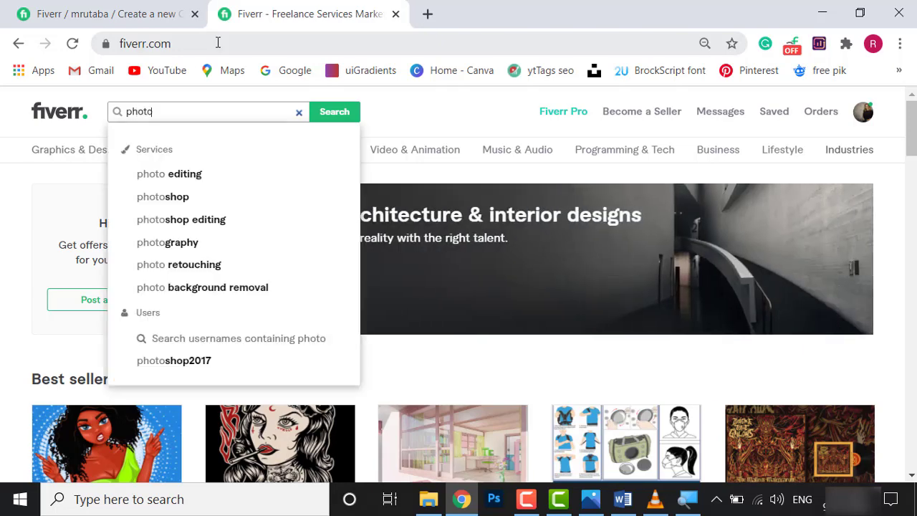
left_click(179, 176)
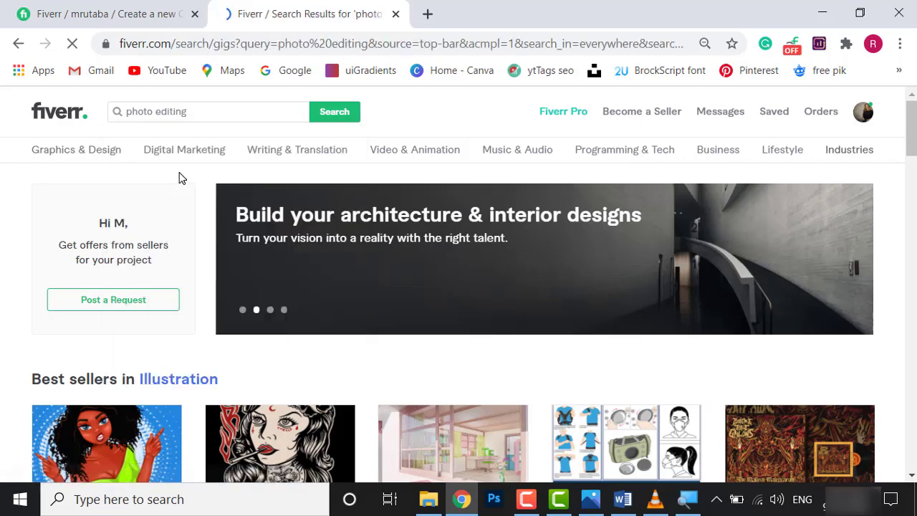
Open the second result, 'I will do photoshop editing fast', in a new tab and stay on Search Results
scroll(506, 403, "down", 2)
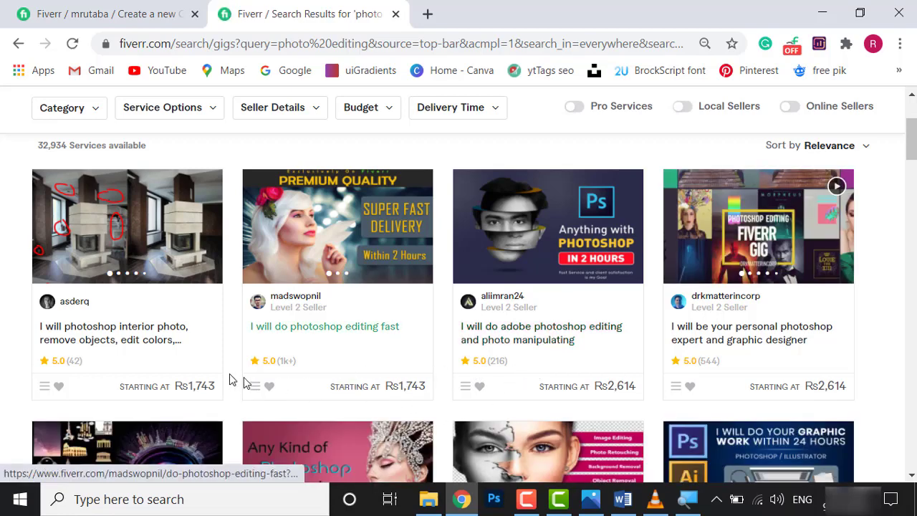
scroll(146, 267, "up", 2)
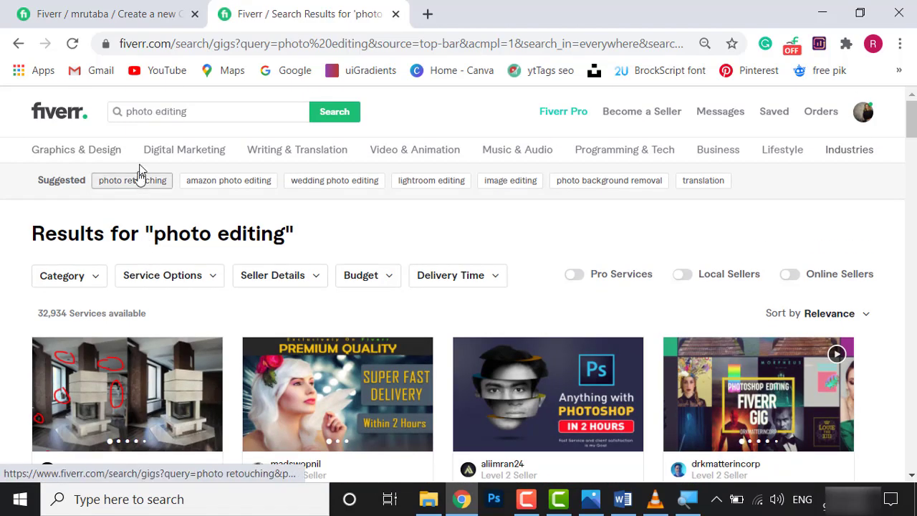
scroll(337, 417, "down", 2)
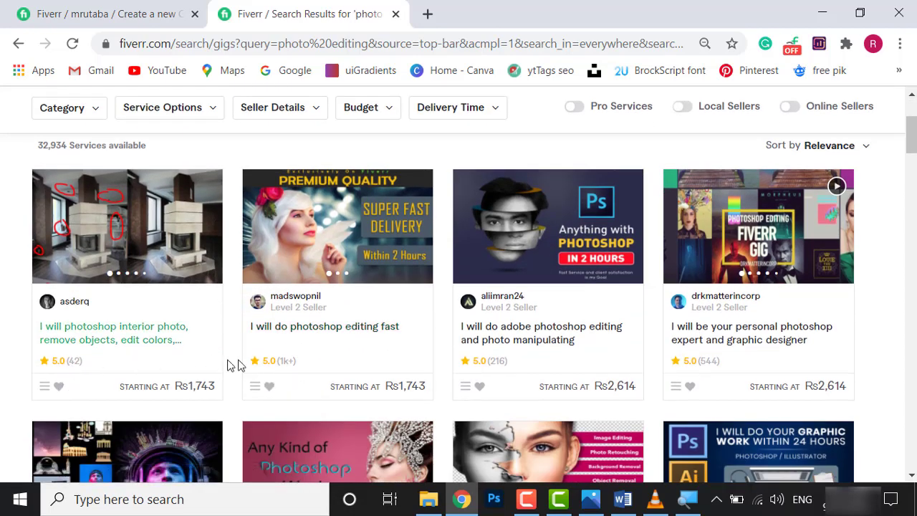
left_click(297, 326)
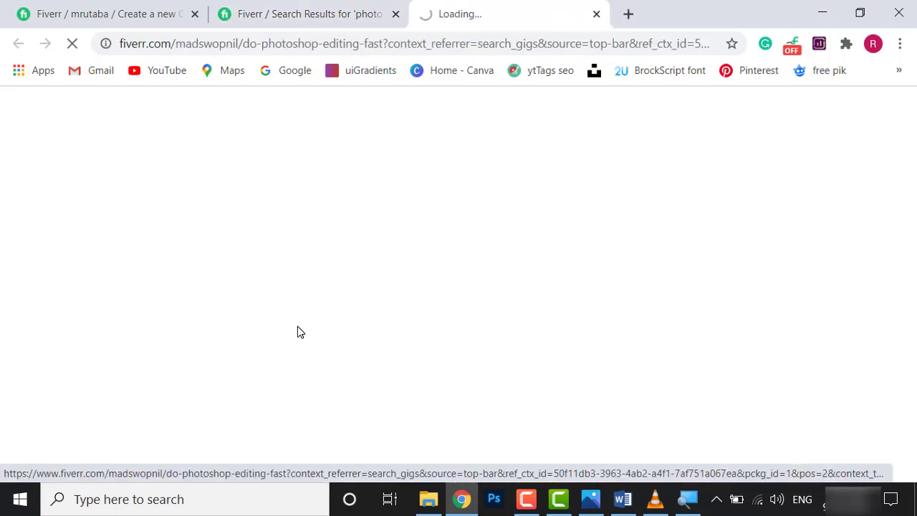
left_click(332, 17)
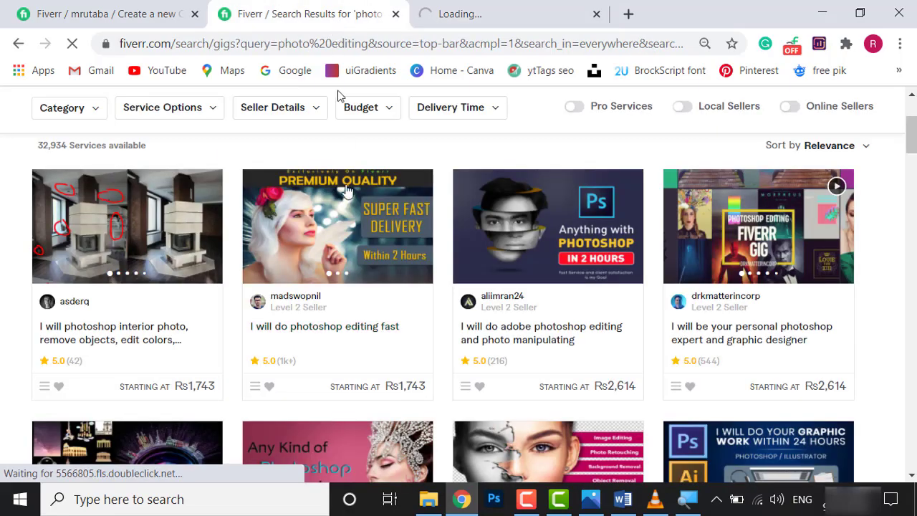
scroll(732, 385, "down", 3)
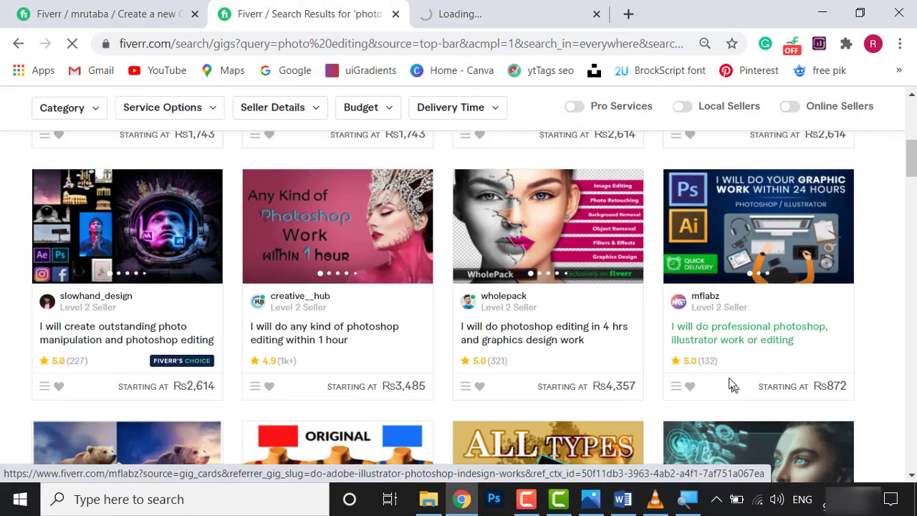
scroll(234, 348, "up", 5)
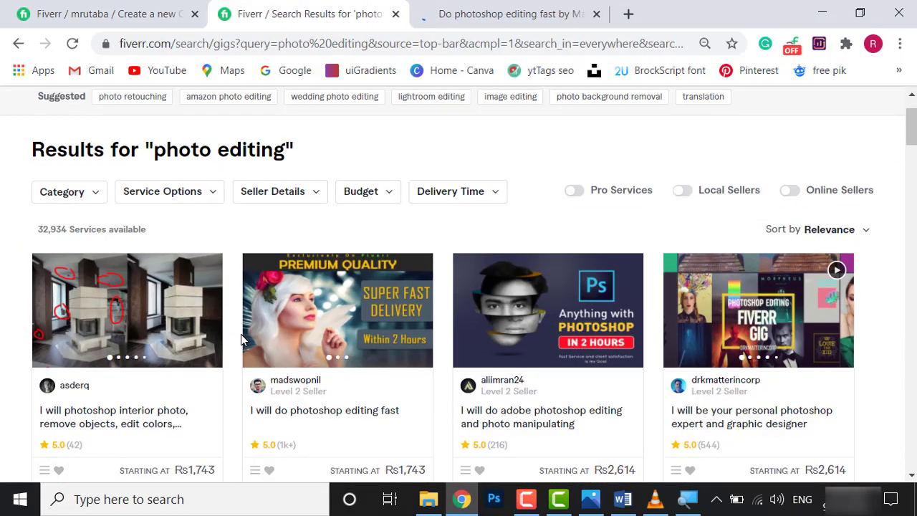
scroll(313, 394, "down", 2)
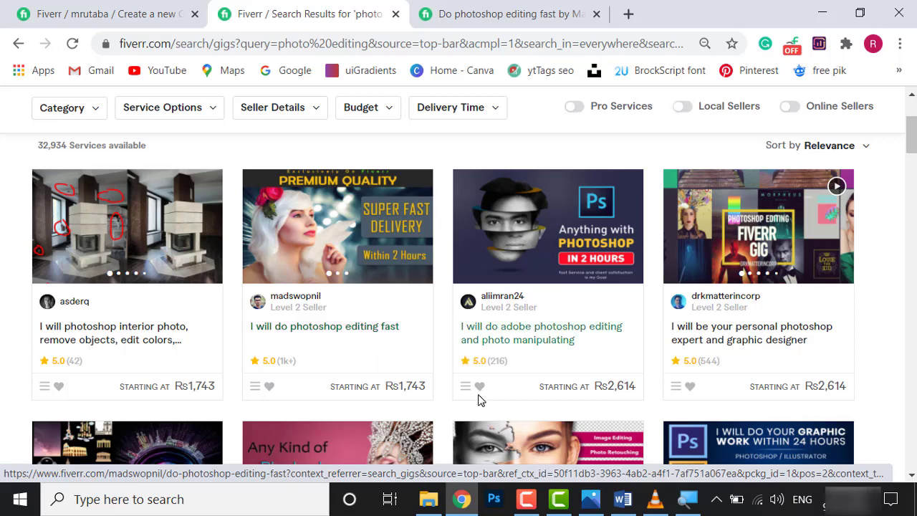
Highlight the 32,934 services available count for photo editing
scroll(478, 397, "down", 5)
scroll(478, 397, "up", 8)
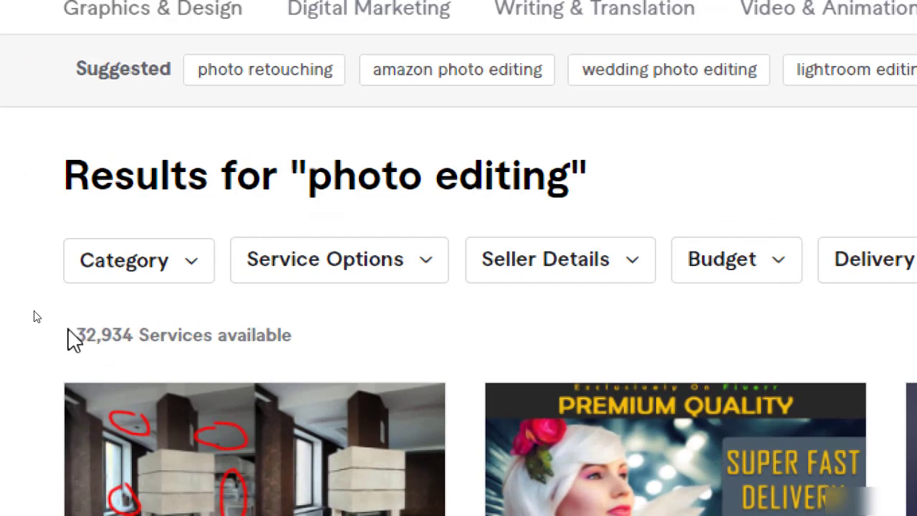
left_click_drag(74, 334, 136, 331)
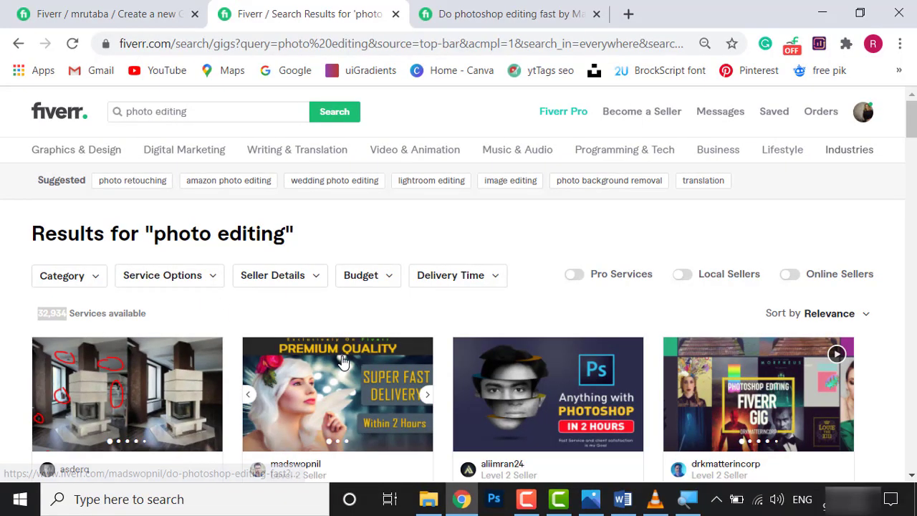
Scroll through the first page of competitor gigs to the pagination bar and back to the top
scroll(487, 372, "down", 10)
scroll(487, 372, "down", 10)
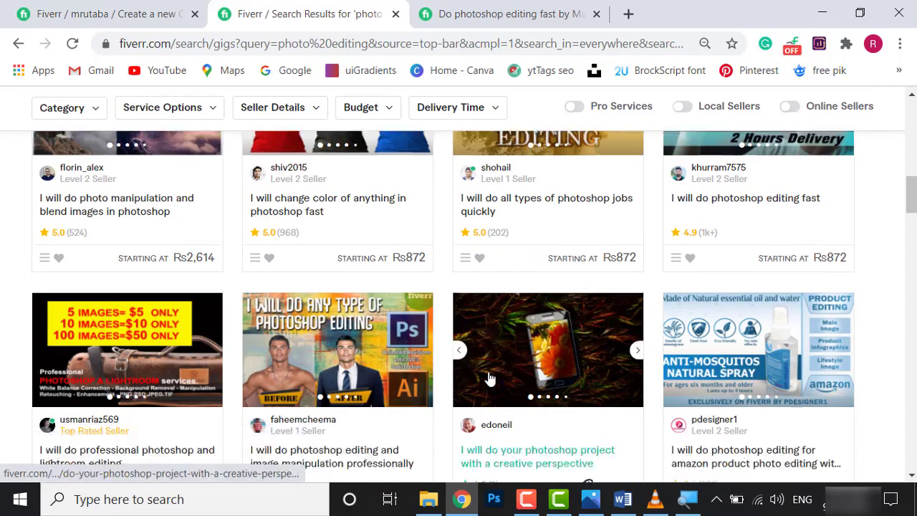
scroll(489, 378, "down", 7)
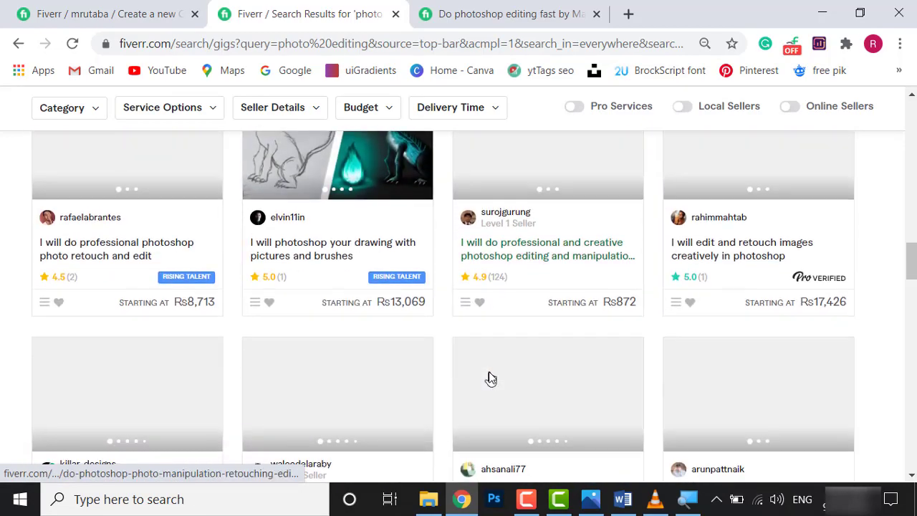
scroll(490, 378, "down", 9)
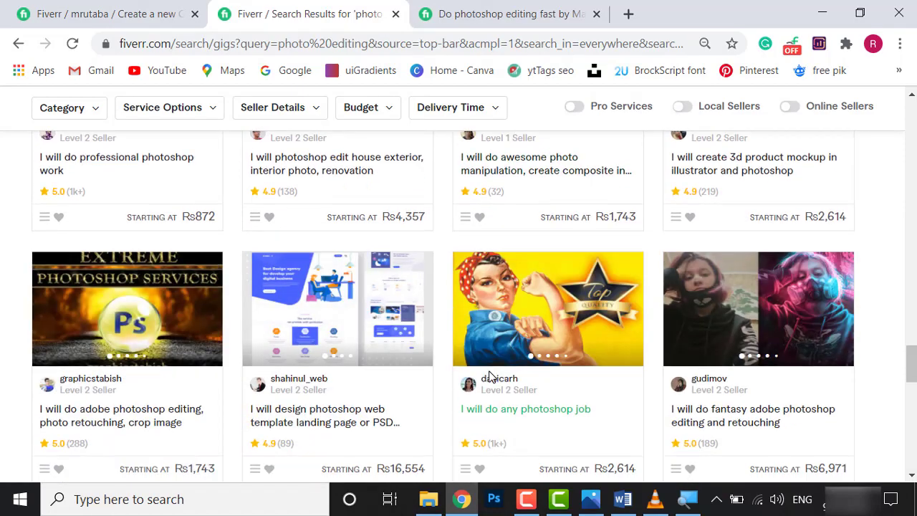
scroll(490, 377, "down", 10)
scroll(492, 377, "up", 1)
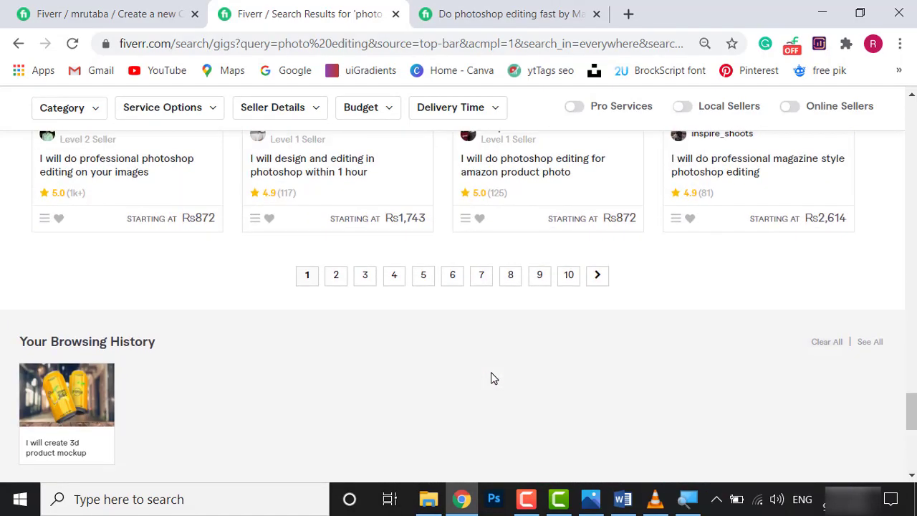
scroll(598, 308, "up", 6)
scroll(589, 326, "up", 15)
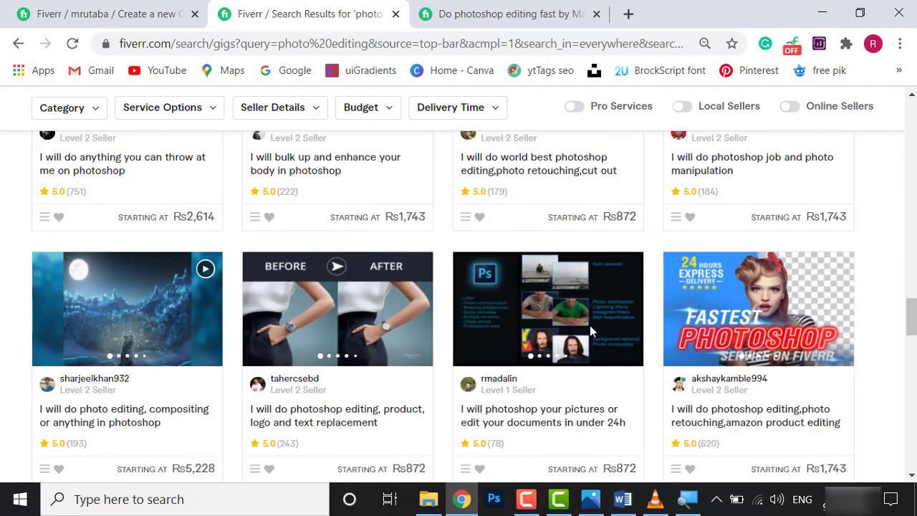
scroll(590, 327, "up", 12)
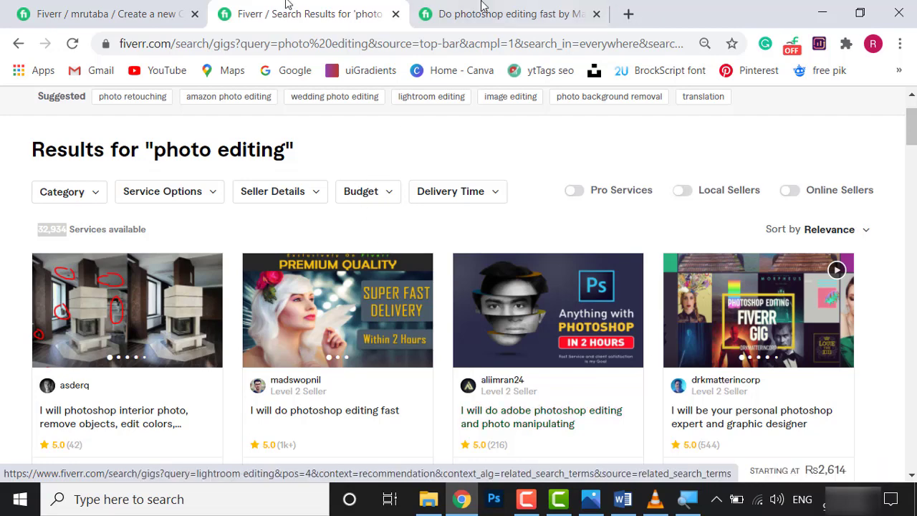
left_click(117, 13)
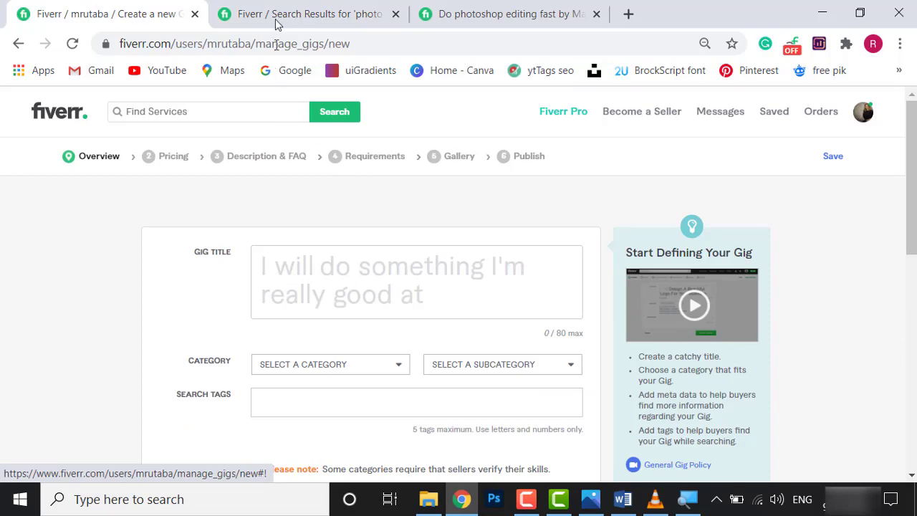
left_click(306, 7)
scroll(301, 316, "down", 1)
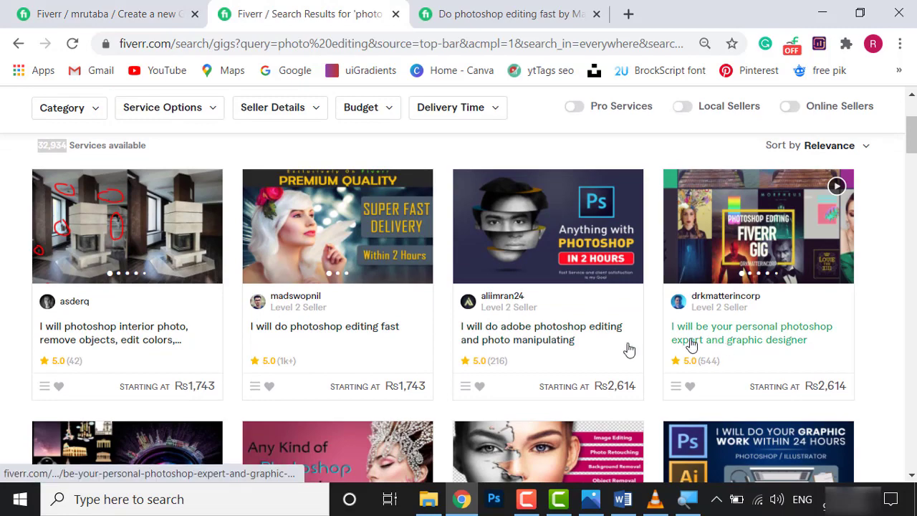
scroll(629, 348, "up", 2)
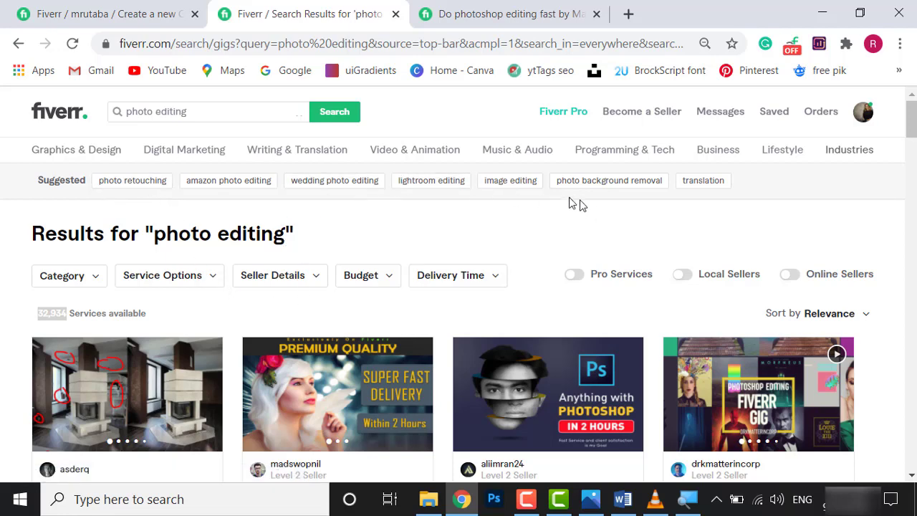
Scroll further down the results, then switch to Photos showing the keyword-usage guide 2Capture.PNG
scroll(577, 295, "down", 1)
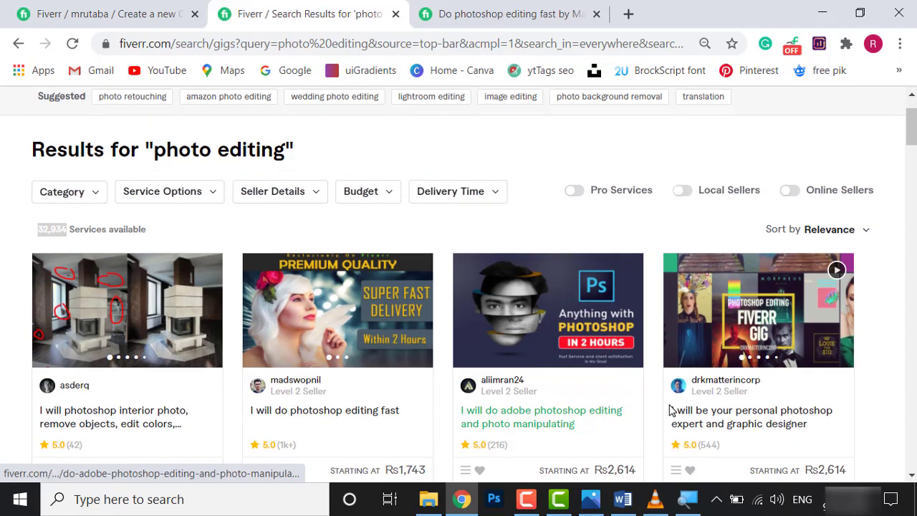
scroll(626, 399, "down", 2)
scroll(625, 400, "down", 1)
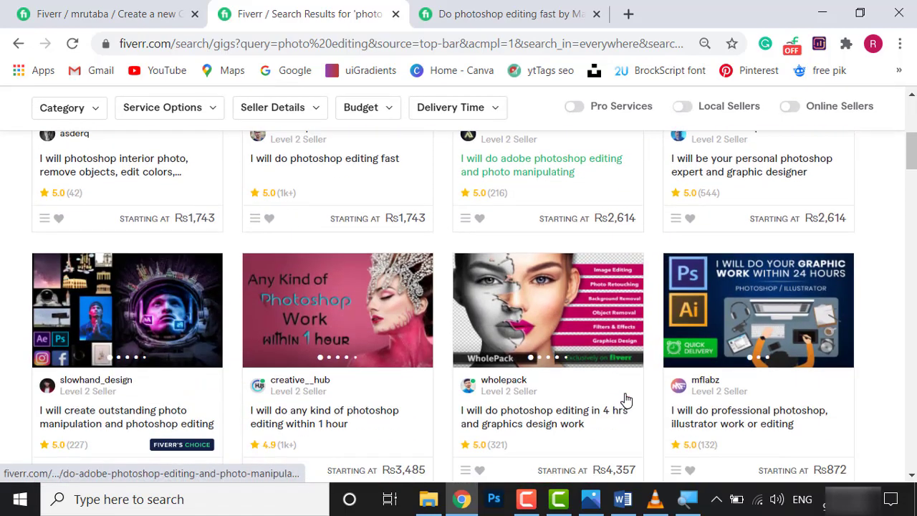
scroll(602, 435, "down", 1)
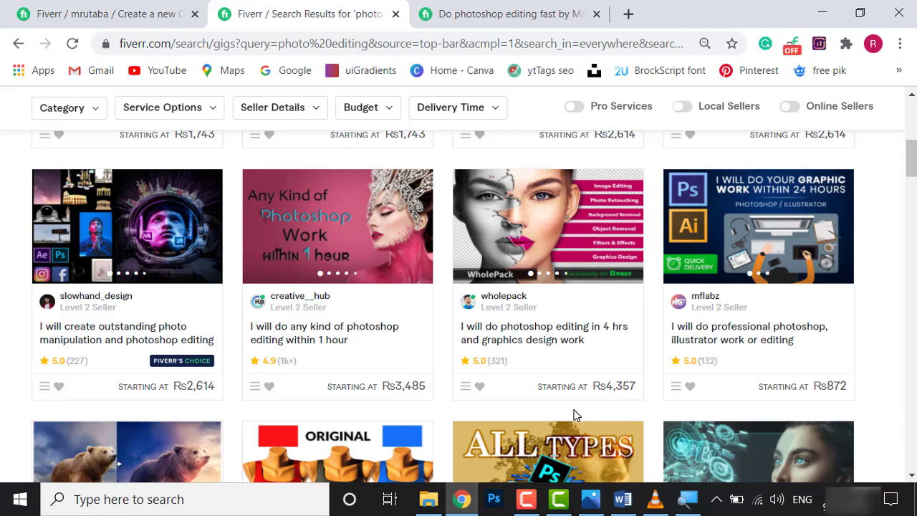
left_click(582, 481)
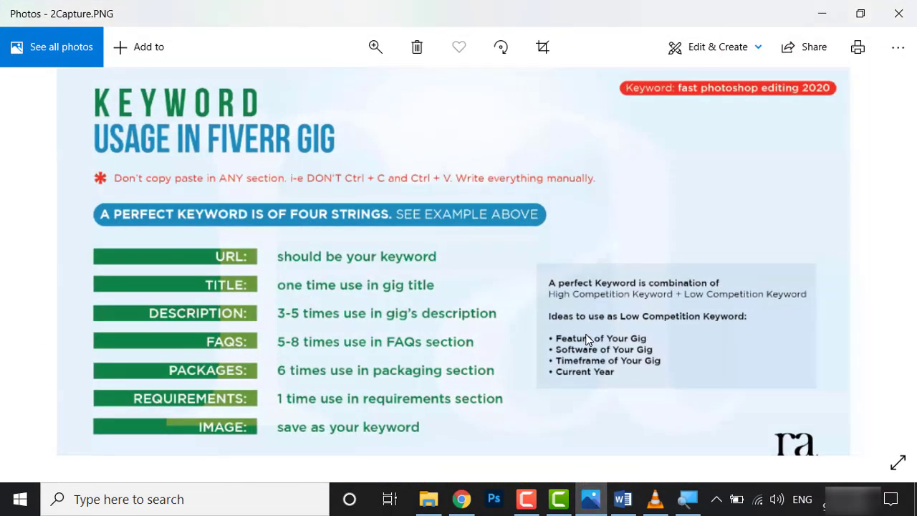
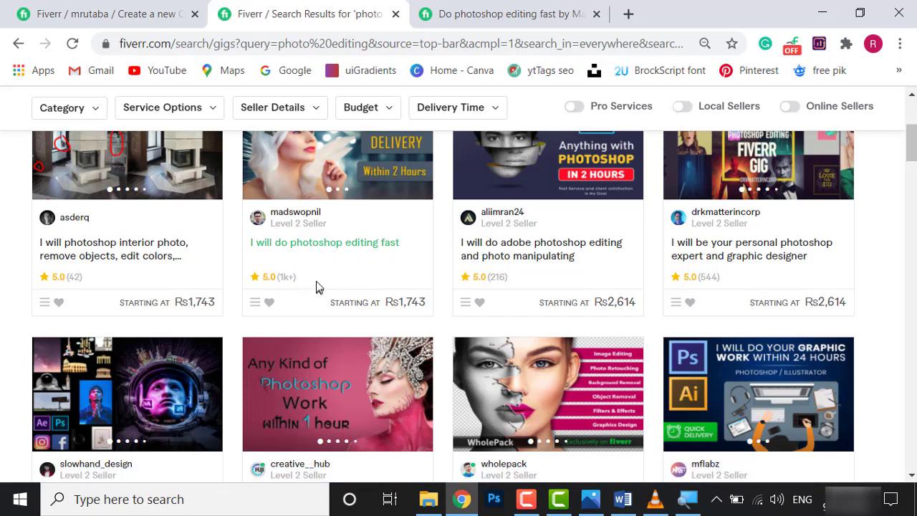
Return from the search results to the Create a new Gig form and put the cursor in Gig Title
scroll(316, 287, "up", 1)
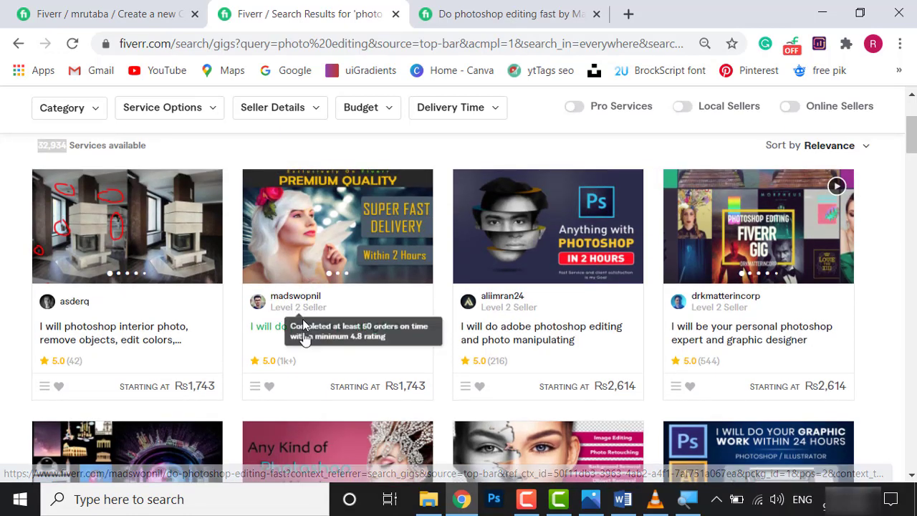
left_click(122, 16)
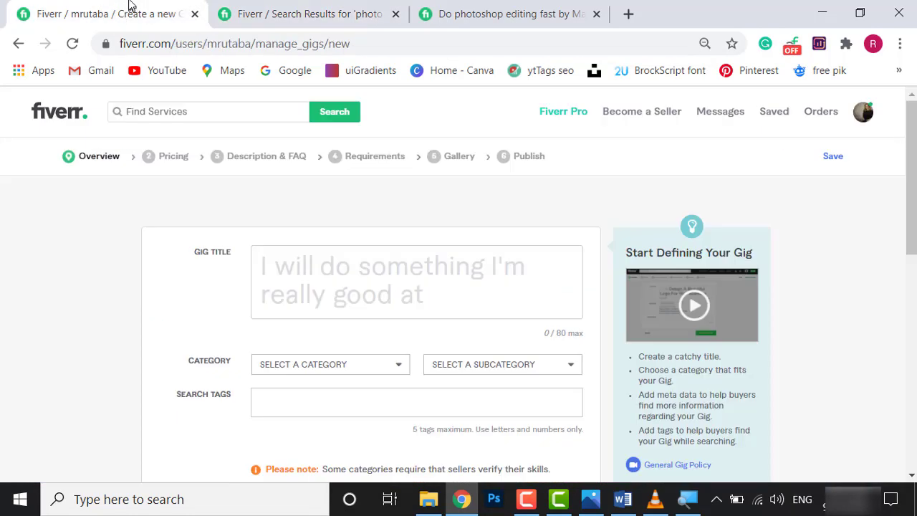
left_click(372, 284)
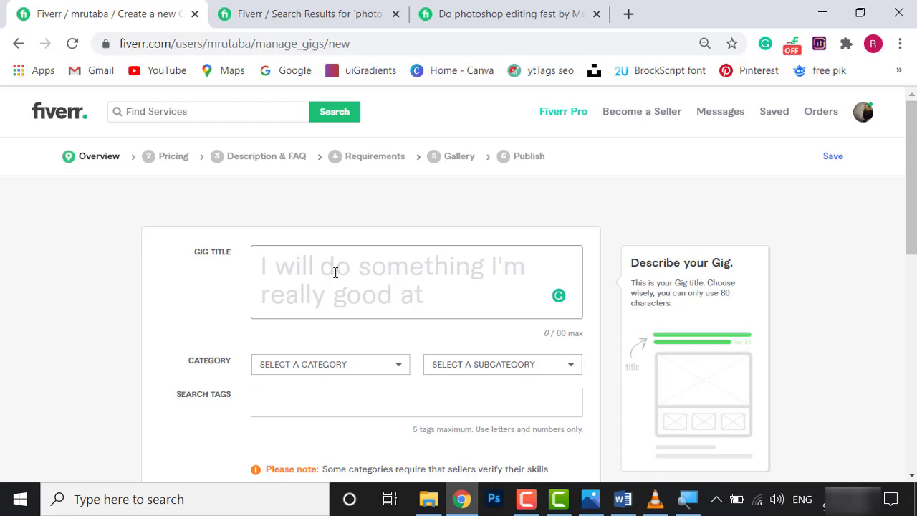
left_click(315, 15)
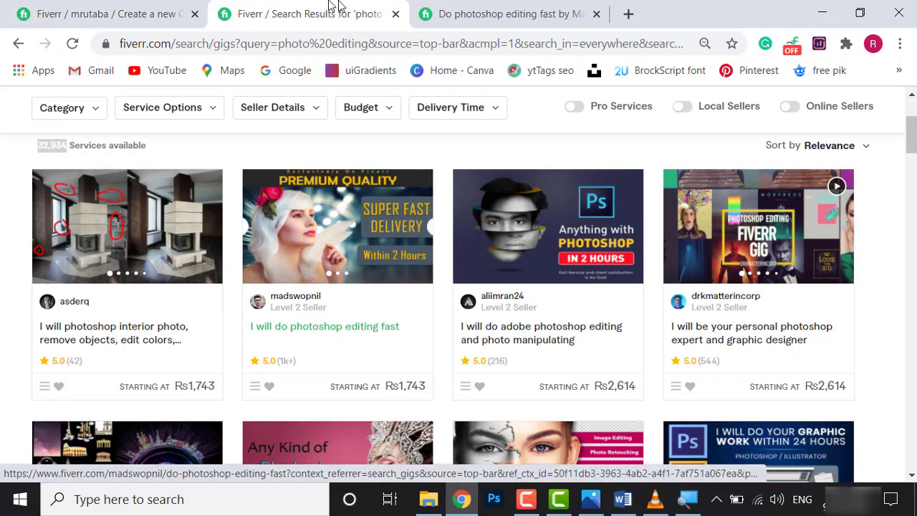
left_click(122, 15)
left_click(382, 273)
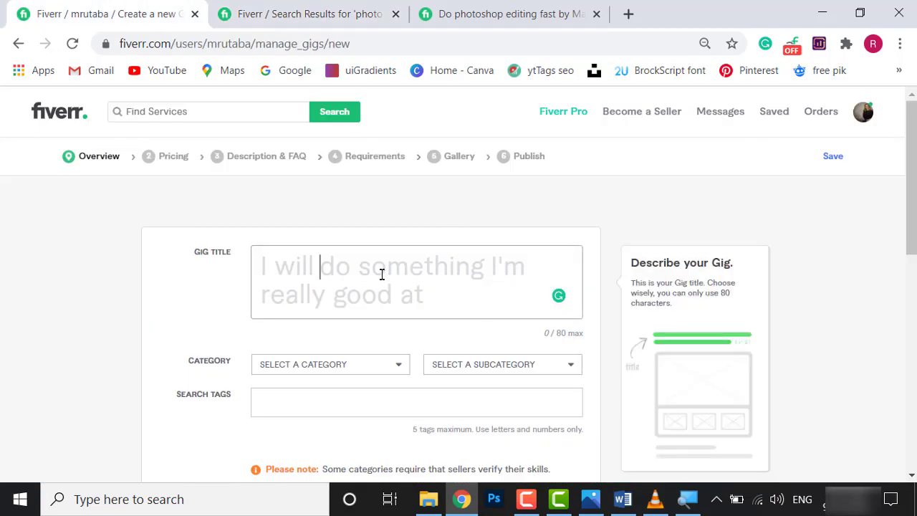
Enter 'do Photoshop editing fast' and then '2020' after 'I will' in the Gig Title
type("do ")
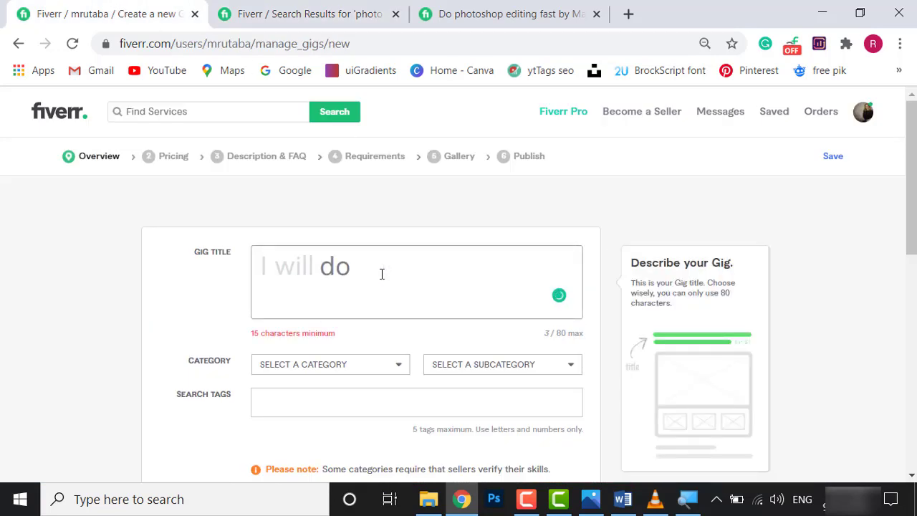
type("Photosh")
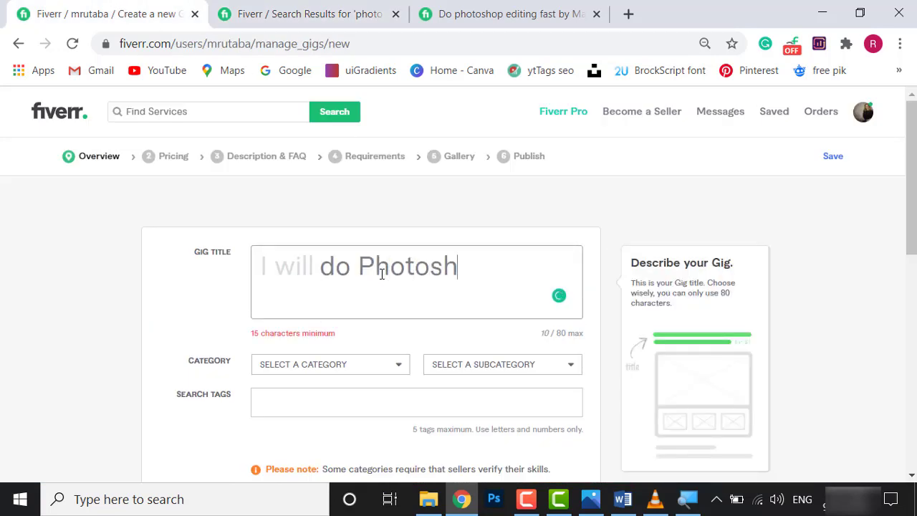
type("op ")
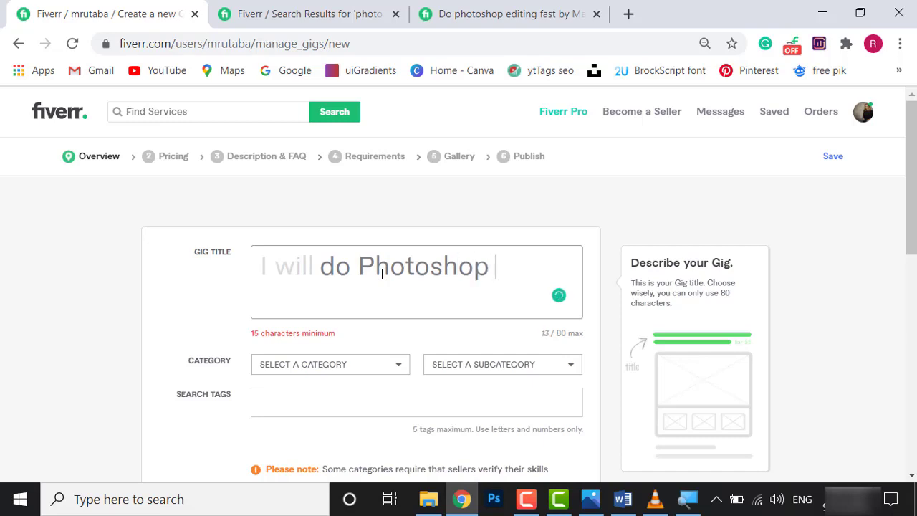
type("editing fast")
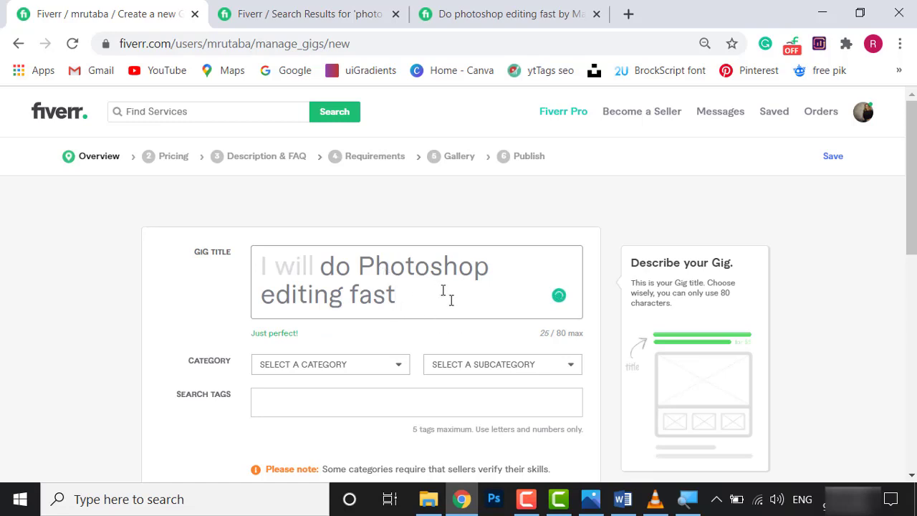
scroll(471, 337, "down", 1)
scroll(470, 337, "down", 1)
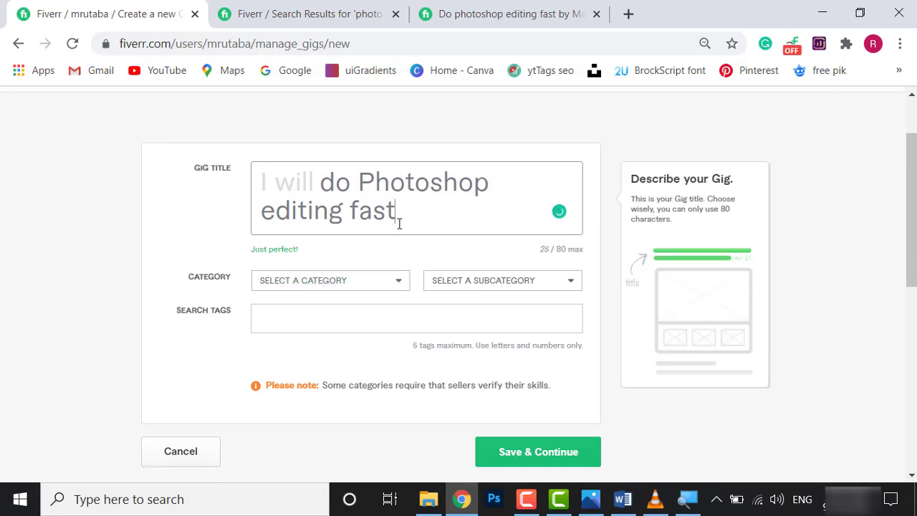
type("2020")
scroll(438, 245, "up", 1)
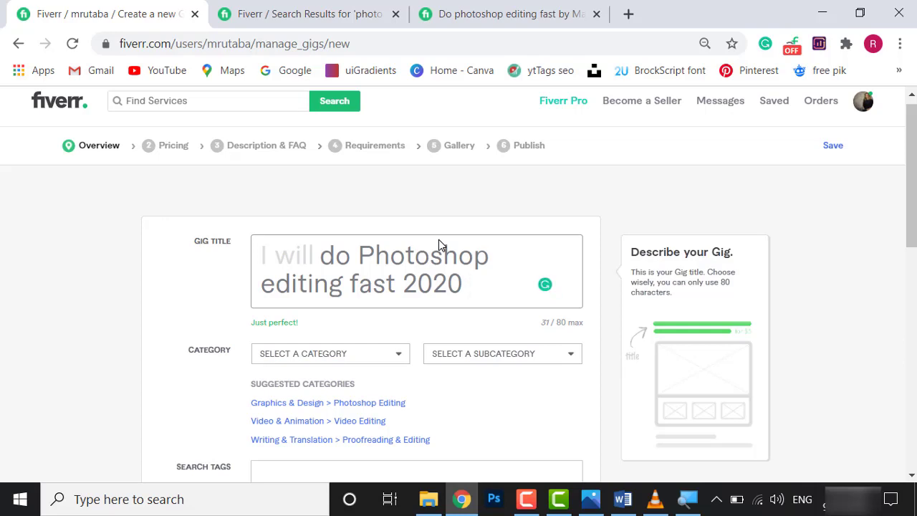
Extend the title with 'i will use photoshop for photo editing in just 2' to 80/80, then select that ending
type("p")
key("BackSpace")
type("i will ")
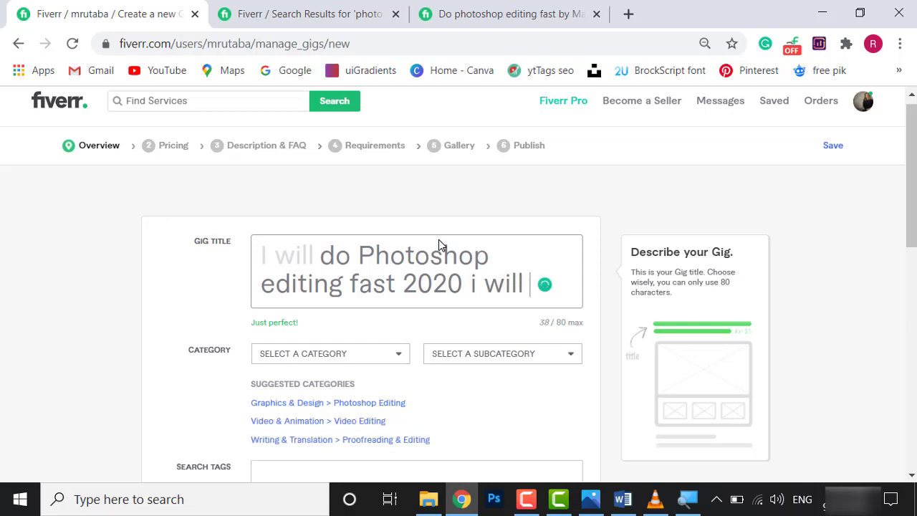
type("use ph")
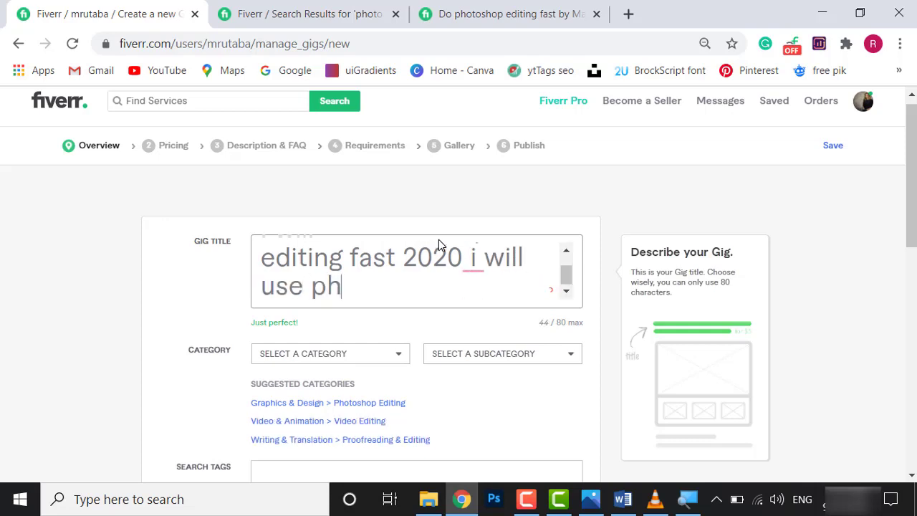
type("otoshop")
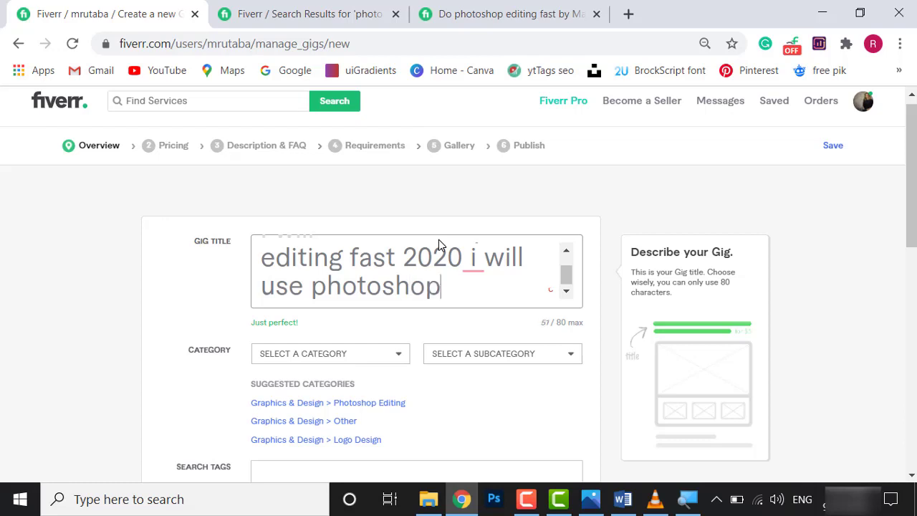
type(" for  ph")
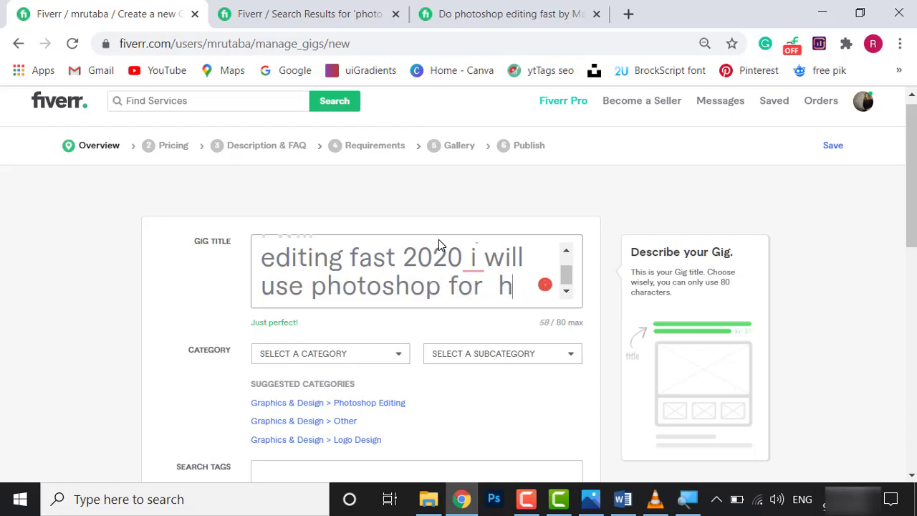
key("BackSpace")
type("photo")
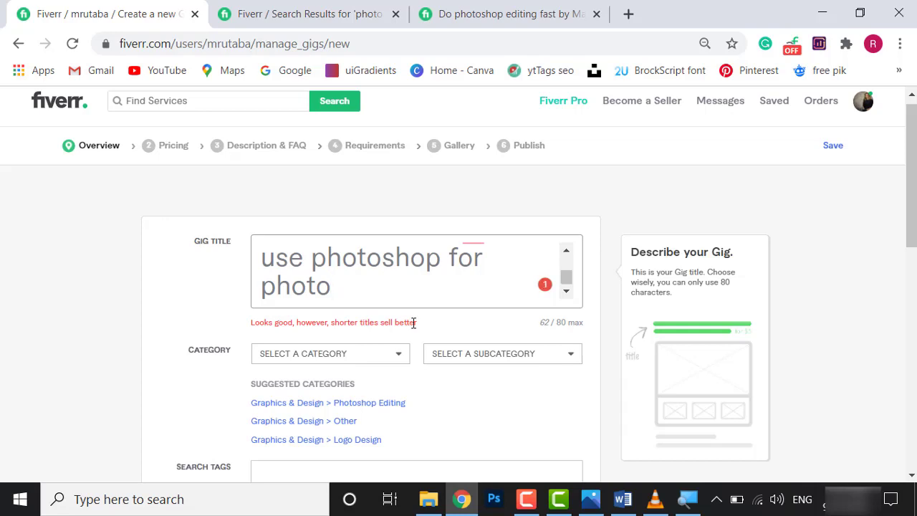
type("shop")
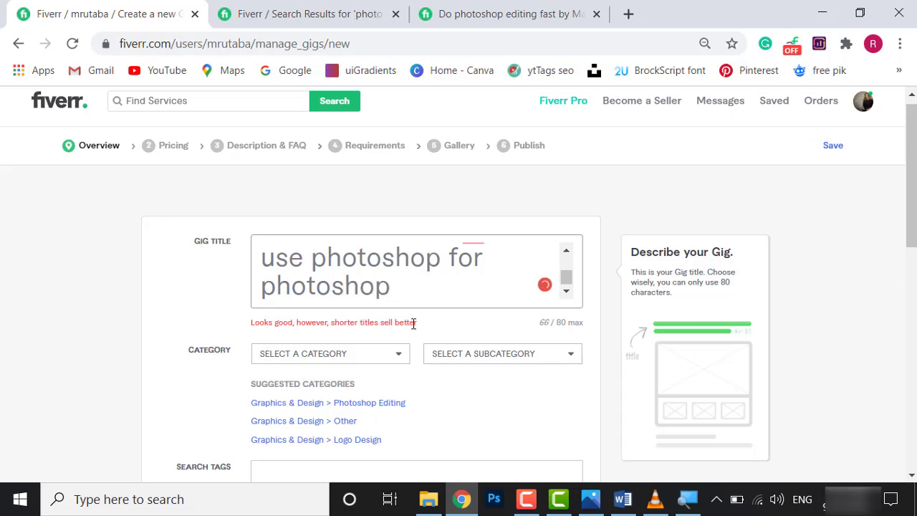
key("BackSpace")
key("BackSpace")
key("BackSpace")
key("BackSpace")
type("ei")
key("BackSpace")
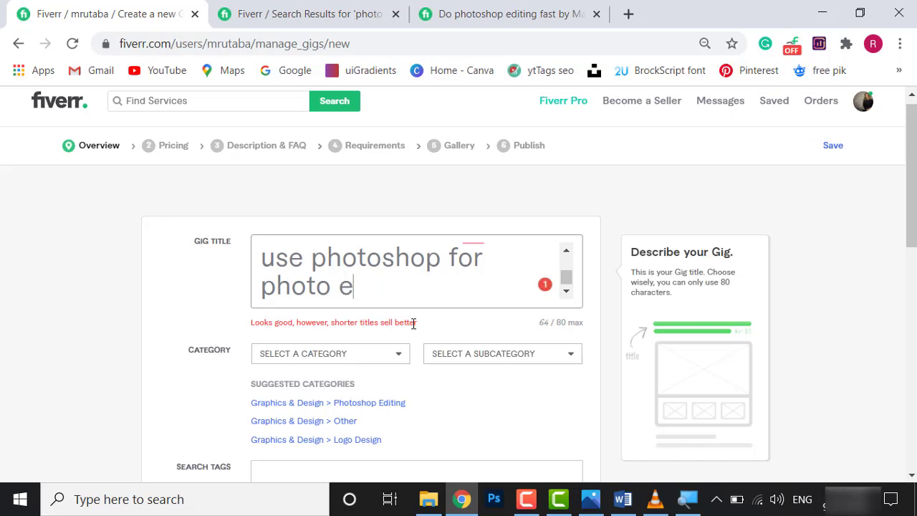
type("diting ")
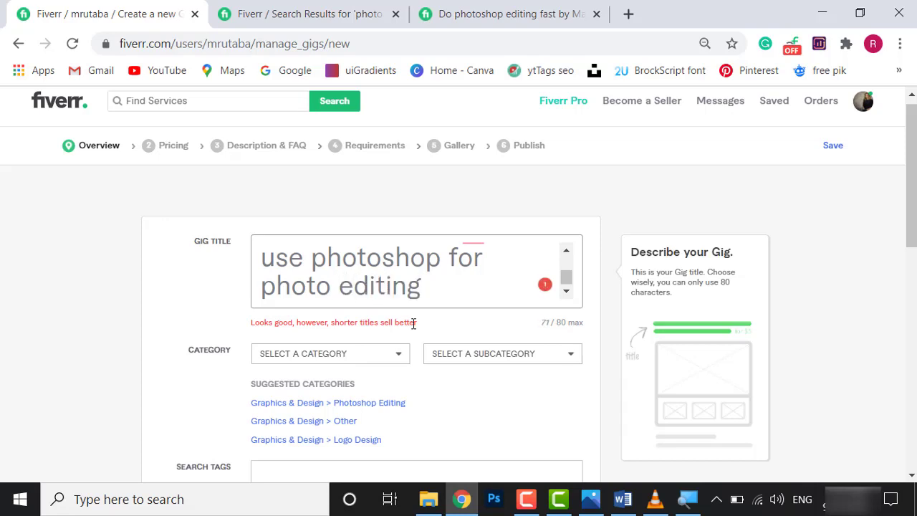
type("in just ")
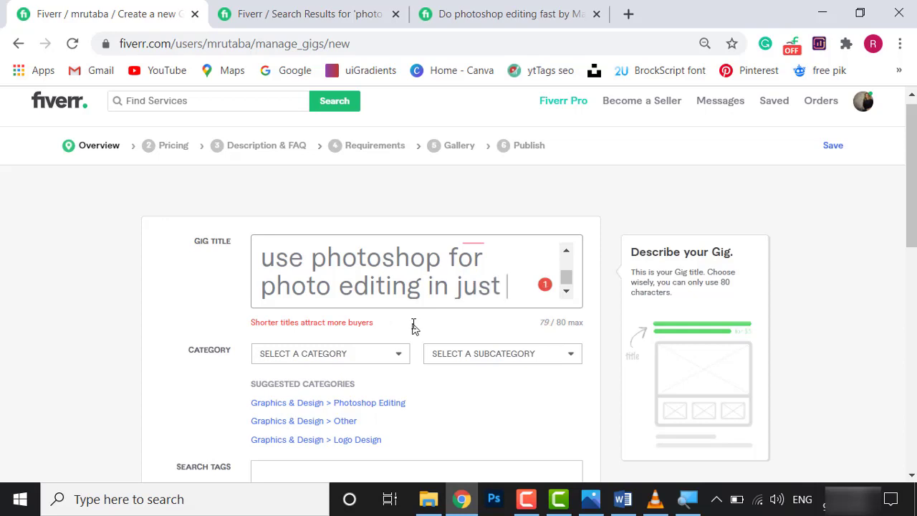
type("2")
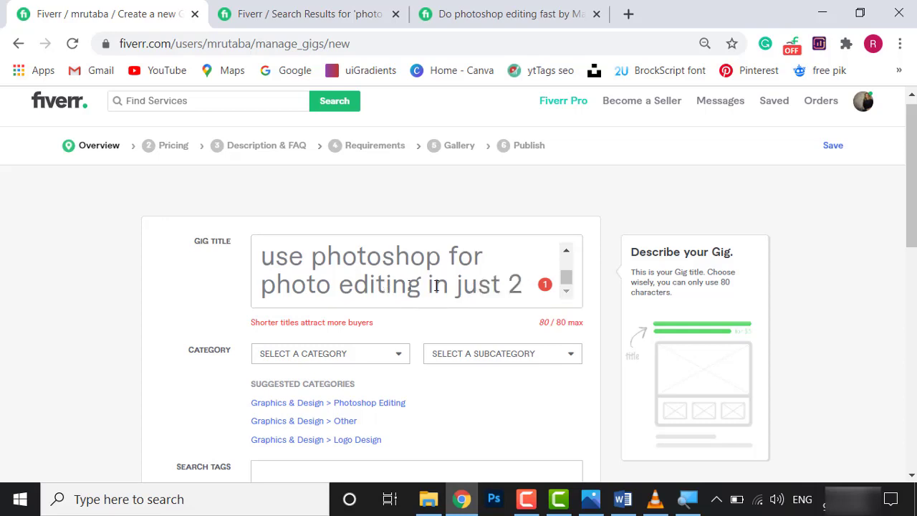
left_click_drag(522, 284, 324, 258)
scroll(370, 266, "up", 2)
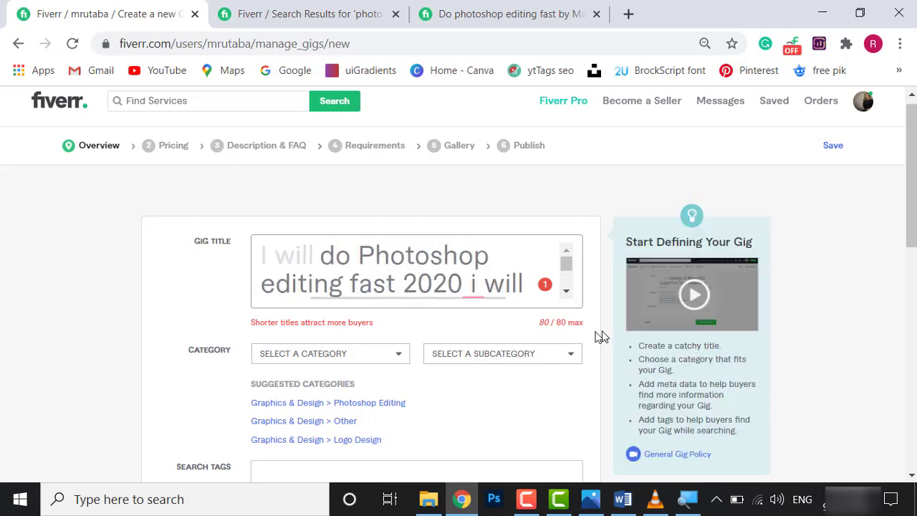
Delete the added ending and move 'fast' in front of 'Photoshop' in the title
scroll(532, 283, "down", 2)
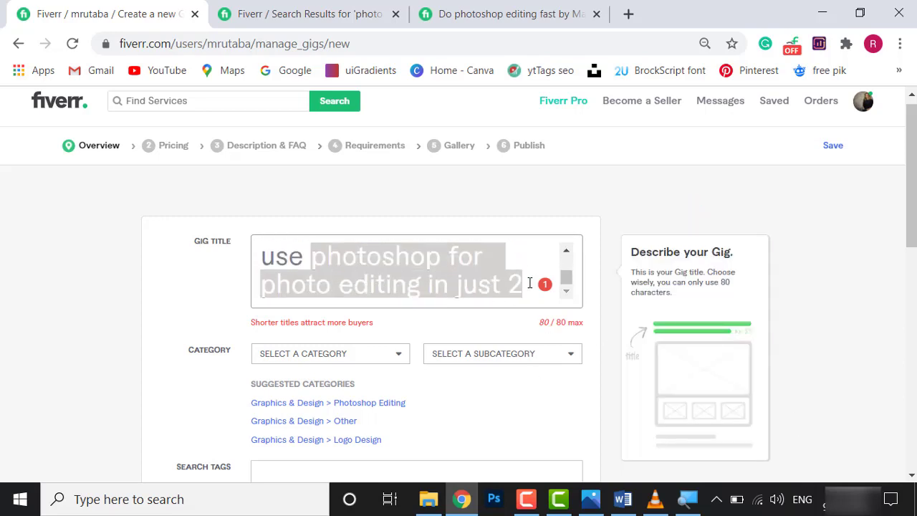
key("BackSpace")
key("BackSpace")
key("BackSpace")
key("BackSpace")
key("BackSpace")
key("BackSpace")
key("BackSpace")
key("BackSpace")
key("BackSpace")
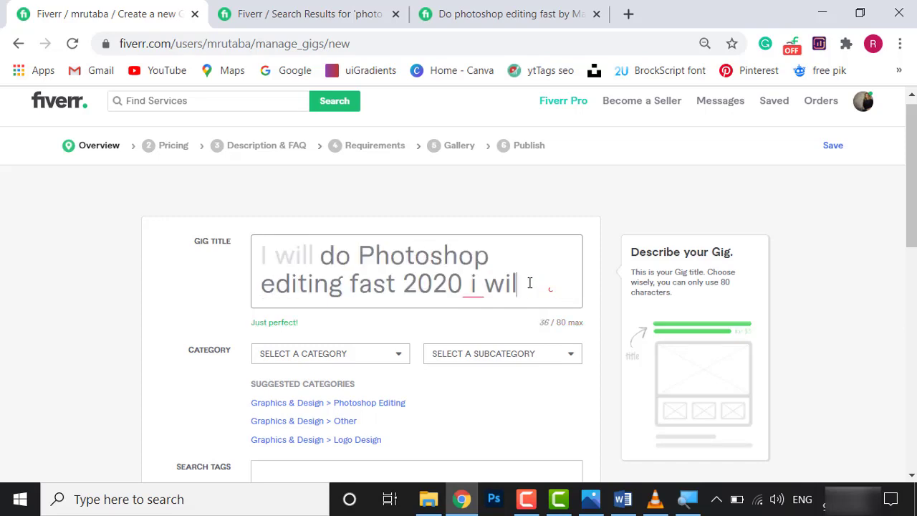
key("BackSpace")
key("BackSpace")
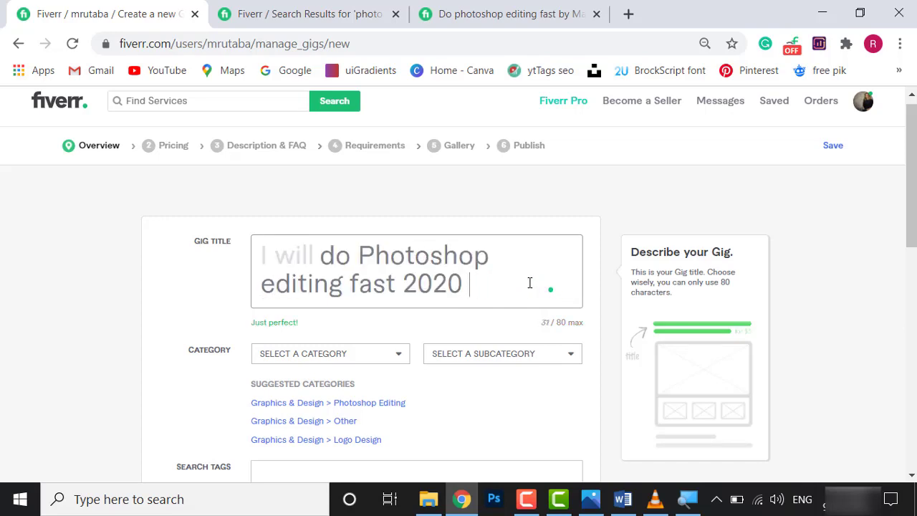
key("BackSpace")
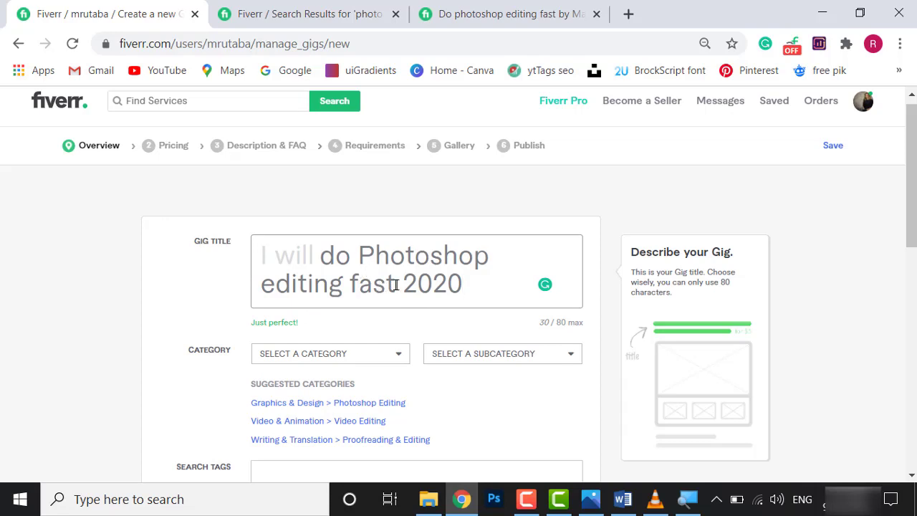
left_click_drag(401, 284, 352, 278)
key("ctrl+c")
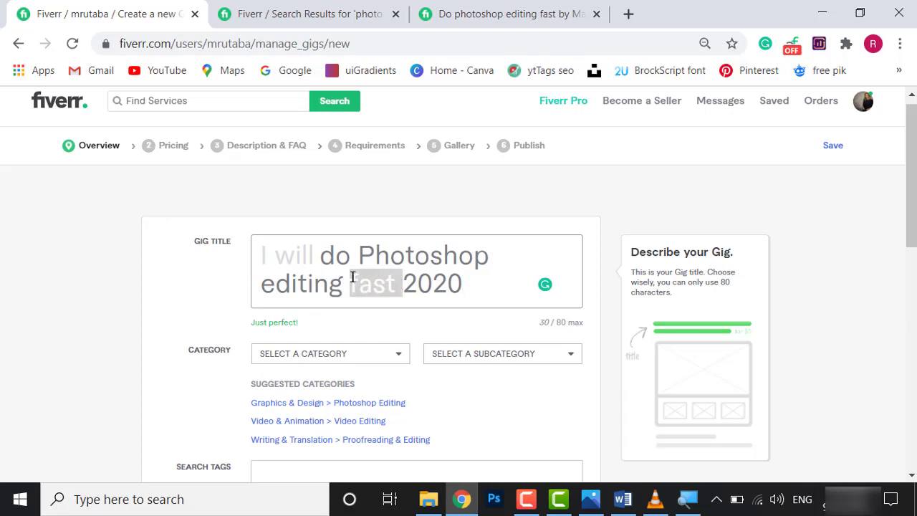
key("BackSpace")
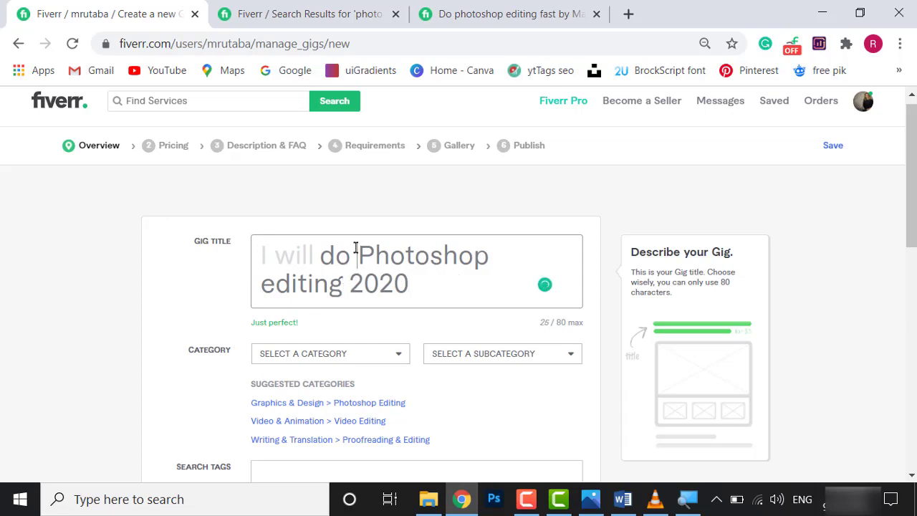
key("ctrl+v")
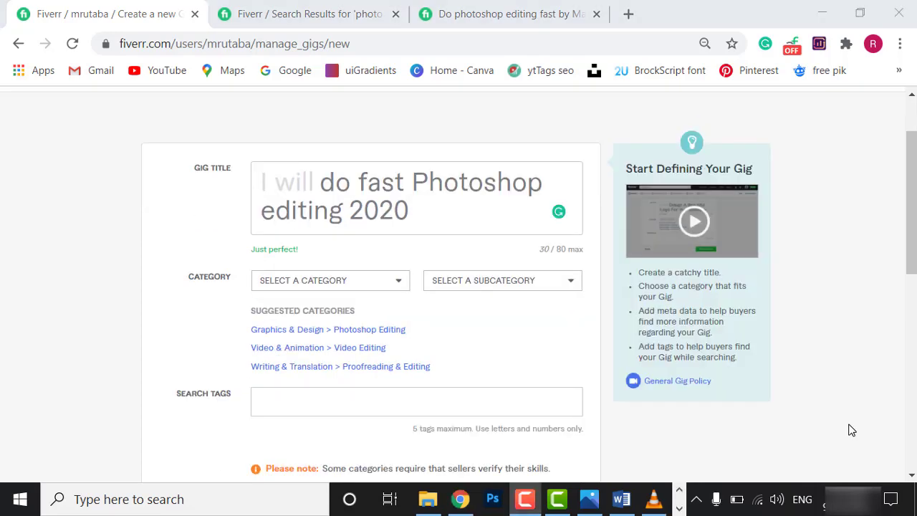
Set the gig category to Graphics & Design with subcategory Photoshop Editing
left_click(329, 281)
left_click(329, 281)
left_click(324, 284)
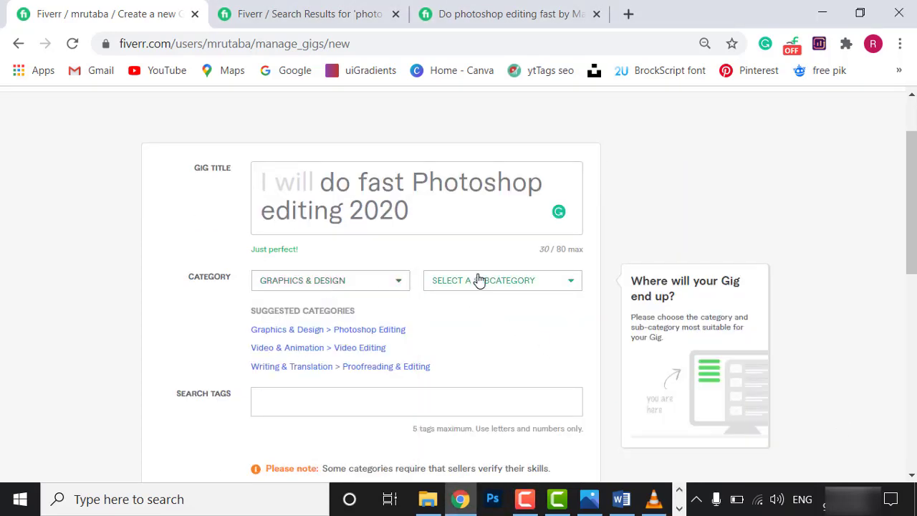
left_click(480, 285)
scroll(495, 430, "down", 3)
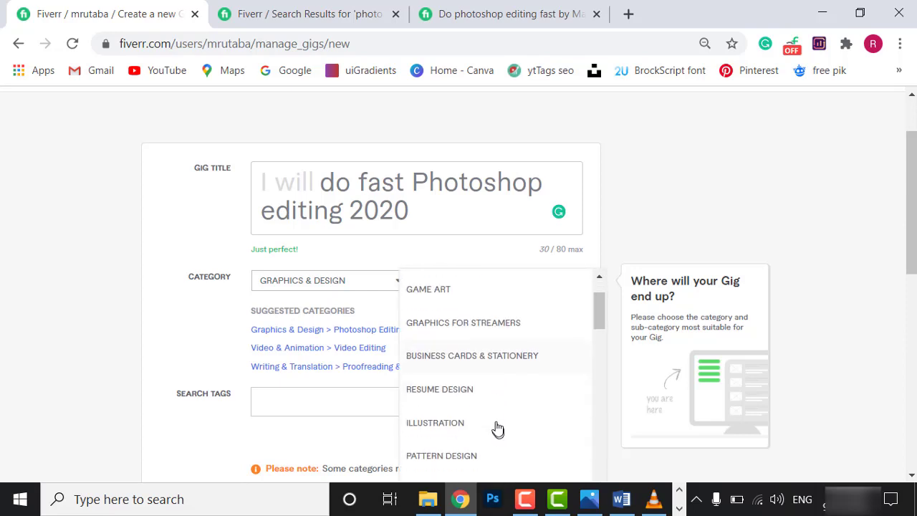
scroll(491, 417, "down", 4)
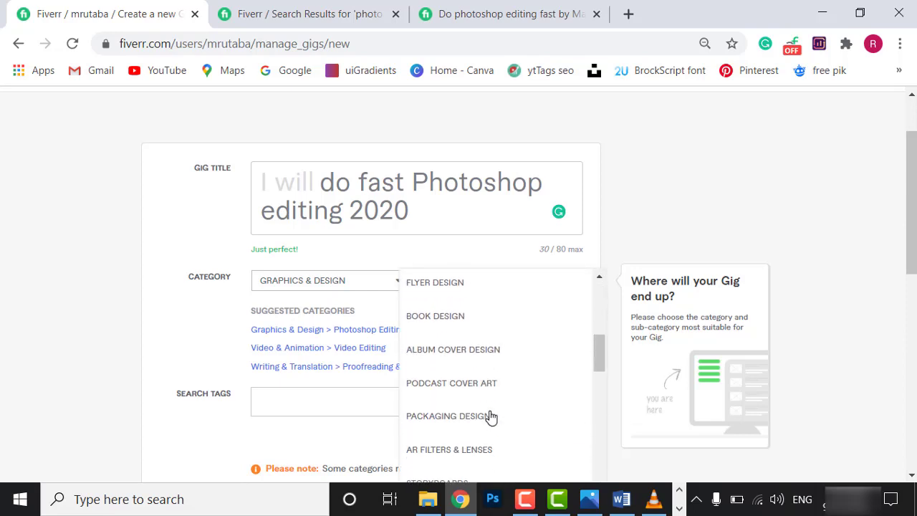
scroll(491, 417, "down", 5)
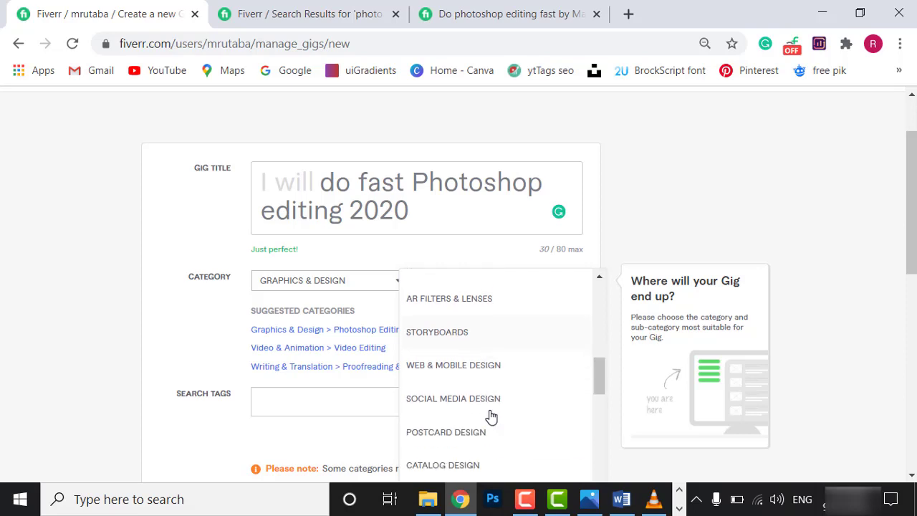
scroll(492, 417, "down", 2)
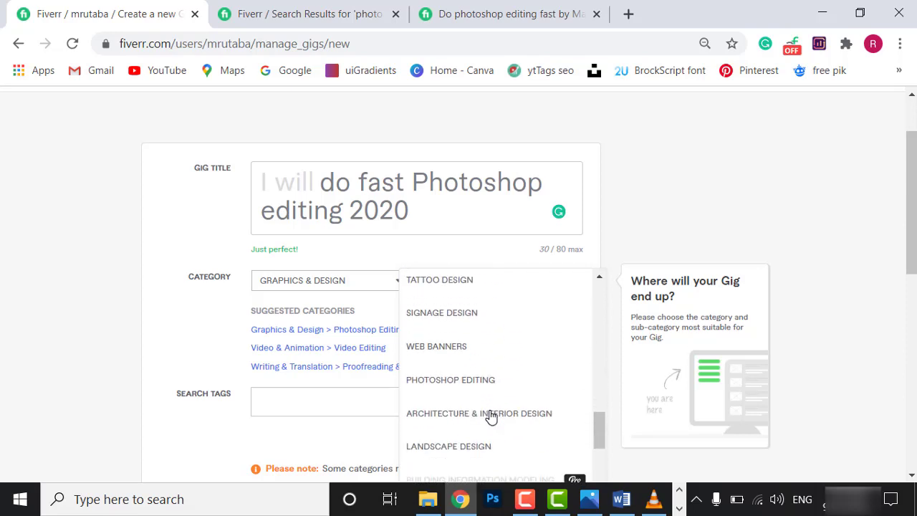
scroll(491, 417, "down", 2)
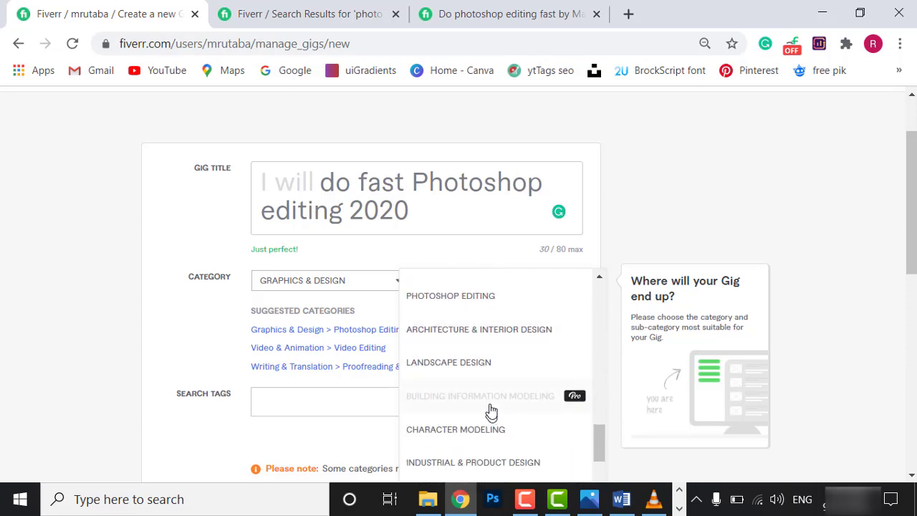
left_click(469, 301)
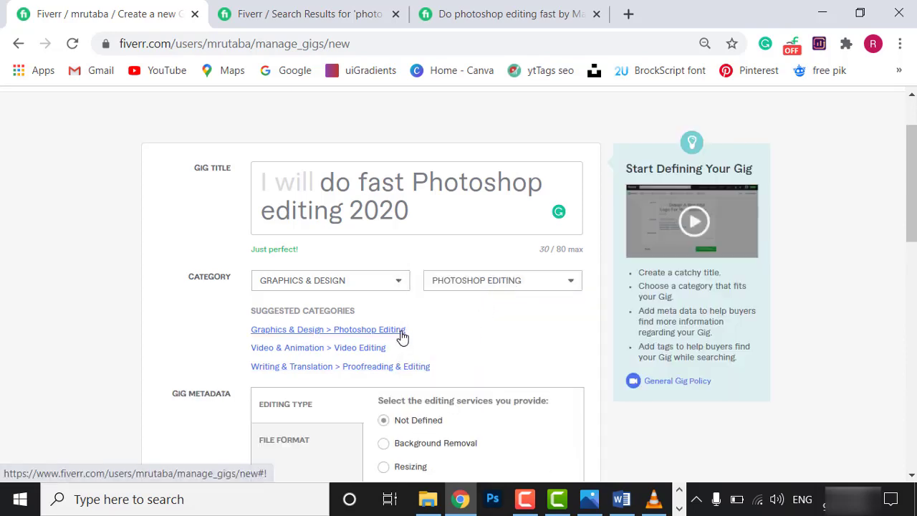
Reset the Editing Type to Not Defined
scroll(401, 338, "down", 1)
scroll(403, 341, "down", 1)
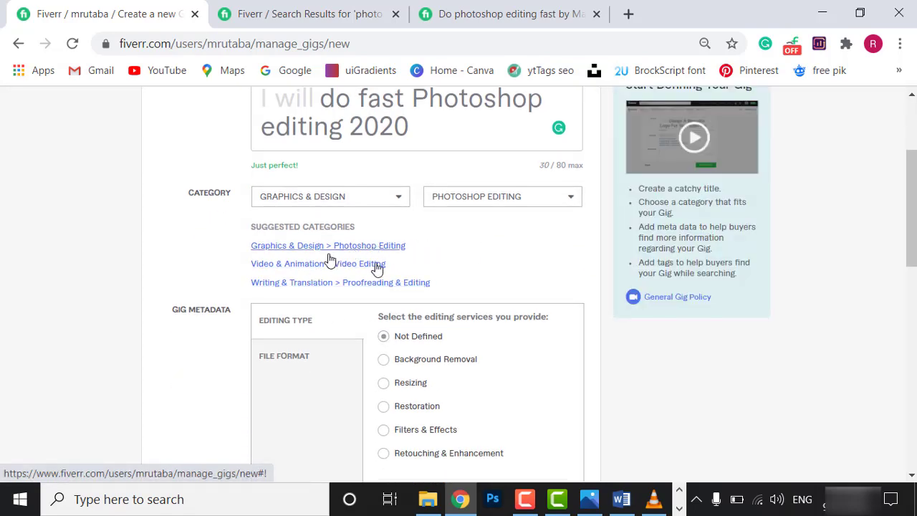
scroll(313, 361, "down", 1)
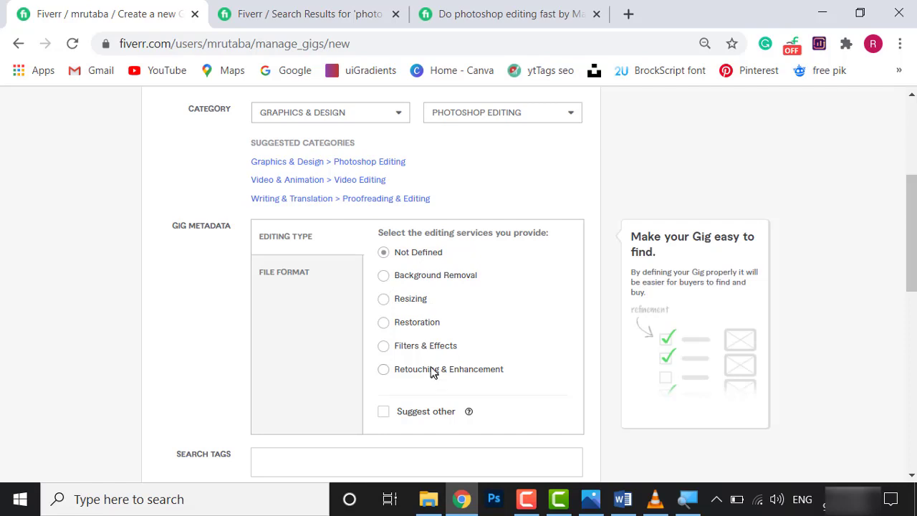
scroll(424, 332, "down", 1)
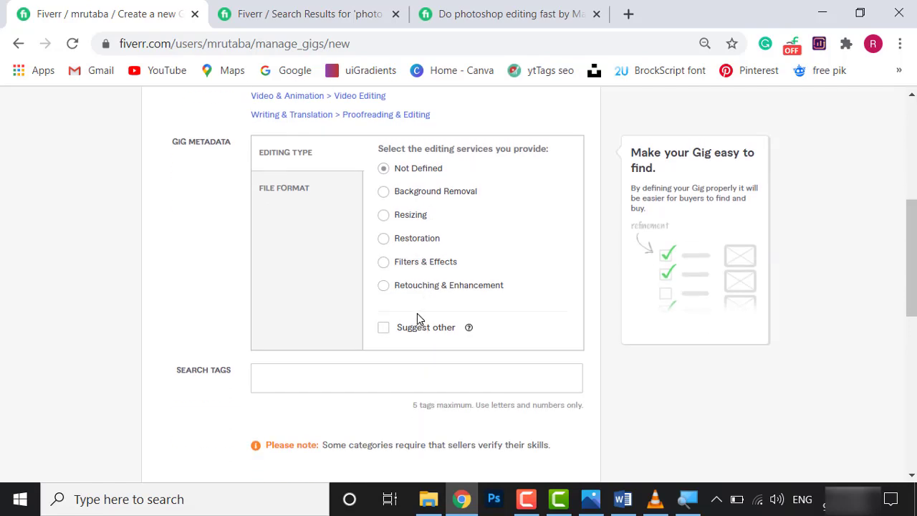
left_click(412, 170)
scroll(422, 351, "down", 2)
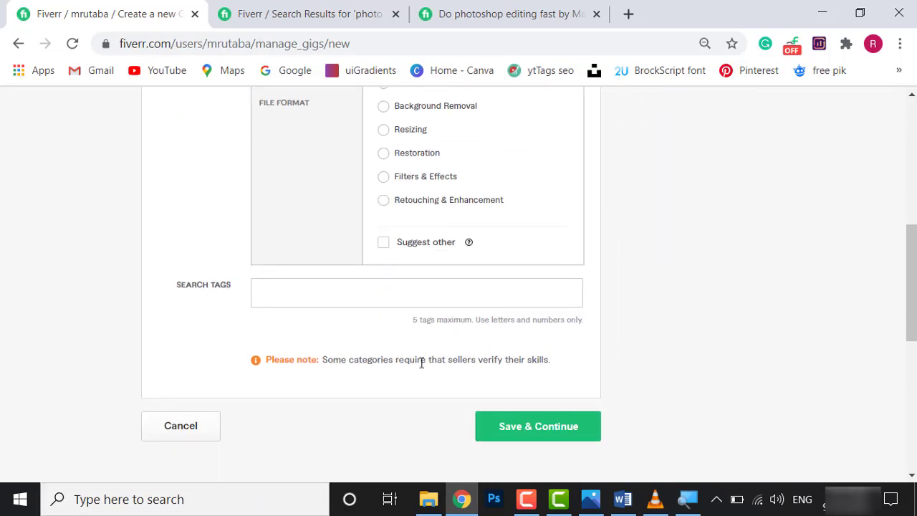
scroll(421, 363, "down", 1)
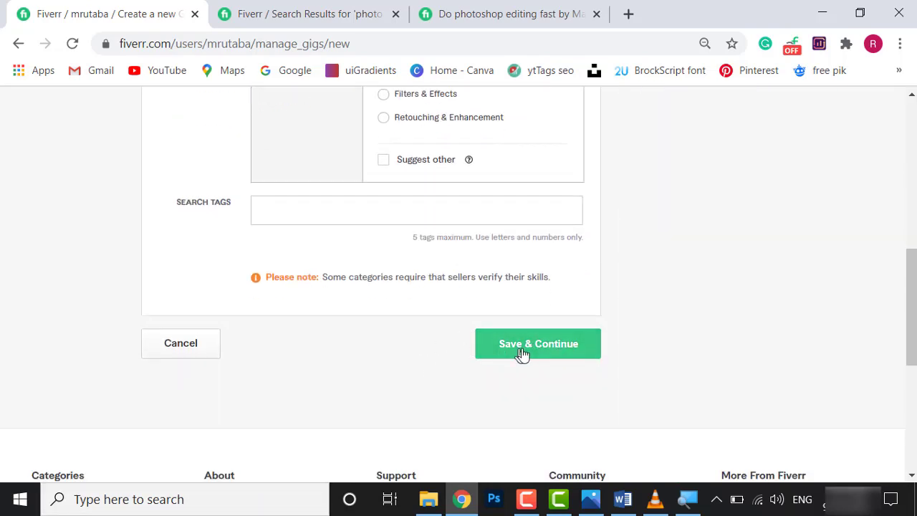
Place the cursor in Search Tags, then view the photo editing search results for tag ideas
left_click(260, 203)
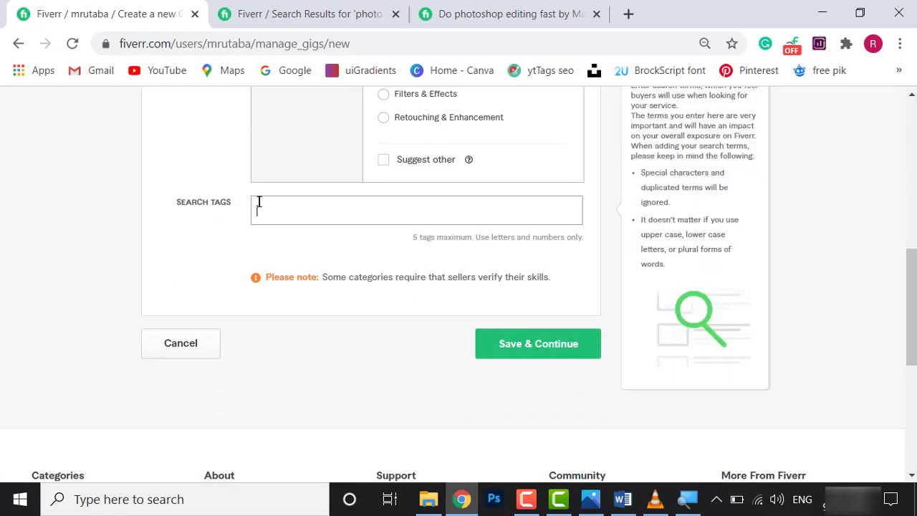
scroll(400, 289, "up", 4)
scroll(373, 310, "down", 2)
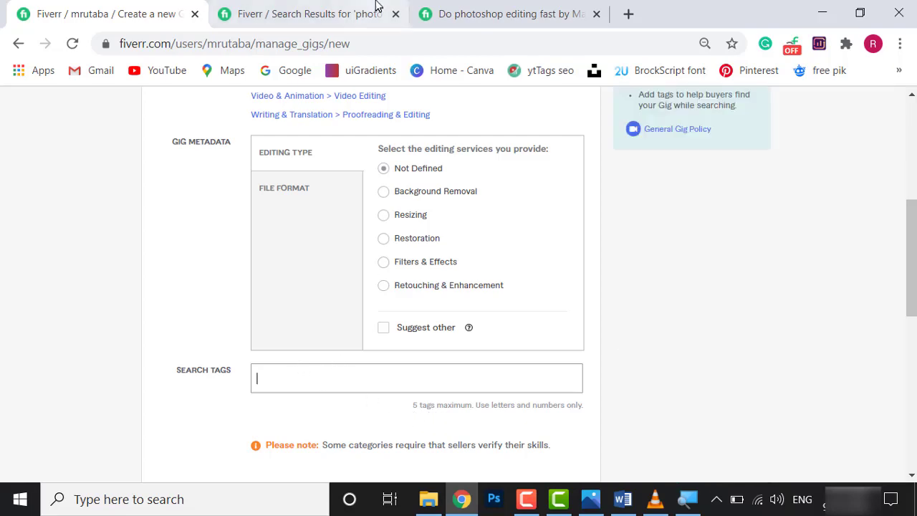
left_click(327, 13)
scroll(340, 271, "up", 3)
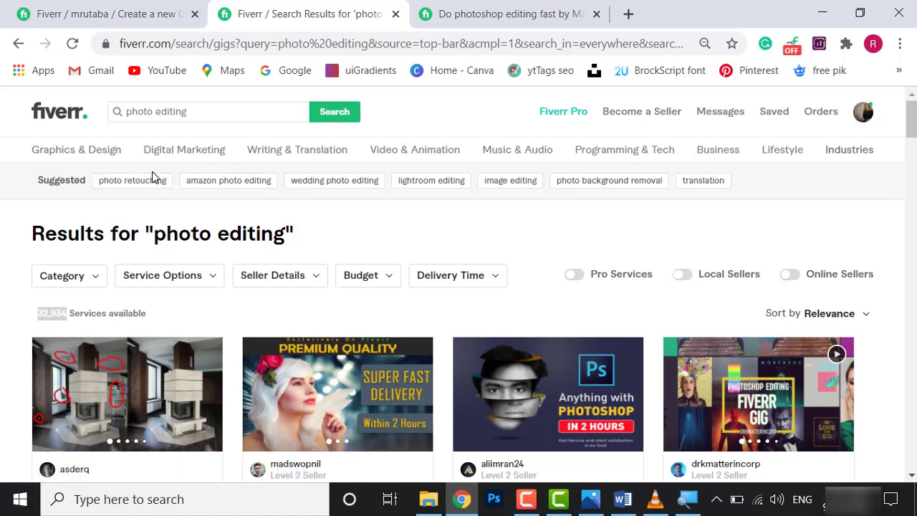
Search the marketplace for 'photoshop editing' and review its suggested terms
left_click(152, 109)
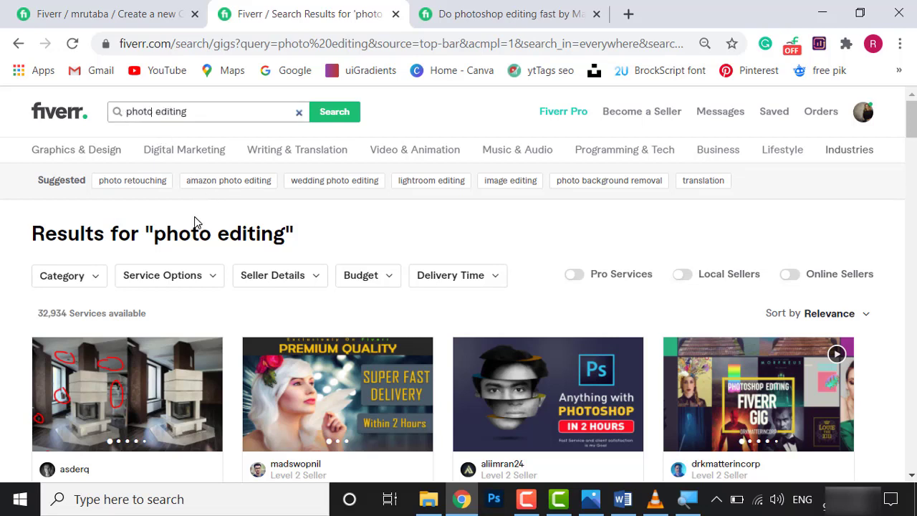
type("shop")
left_click(340, 119)
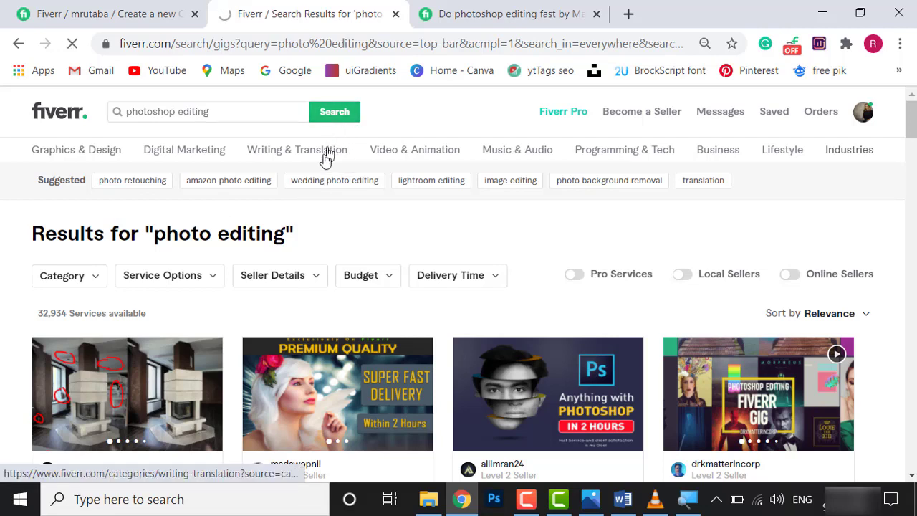
mouse_move(152, 149)
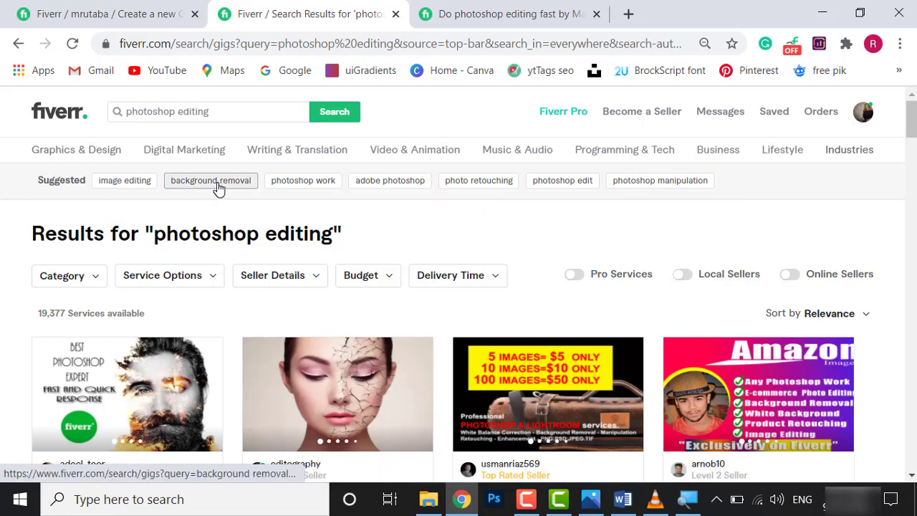
Add 'background removal' as the gig's first search tag
left_click(82, 9)
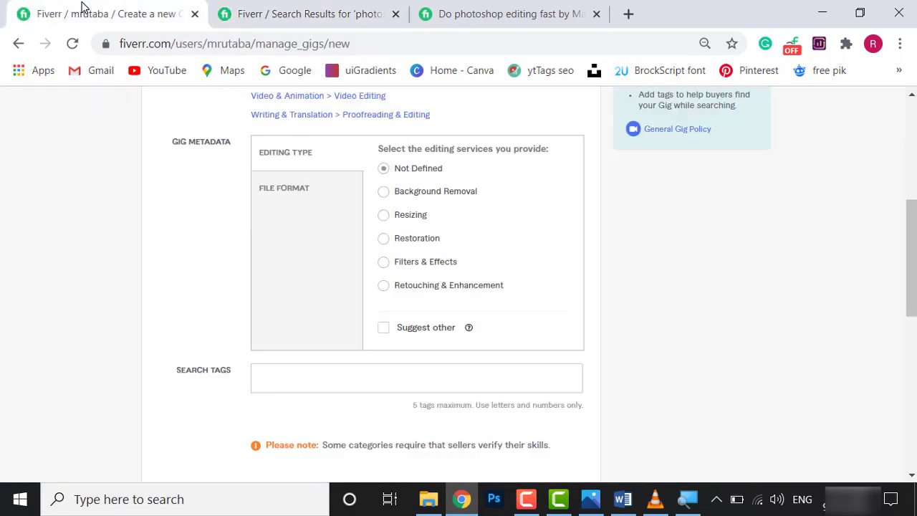
left_click(476, 381)
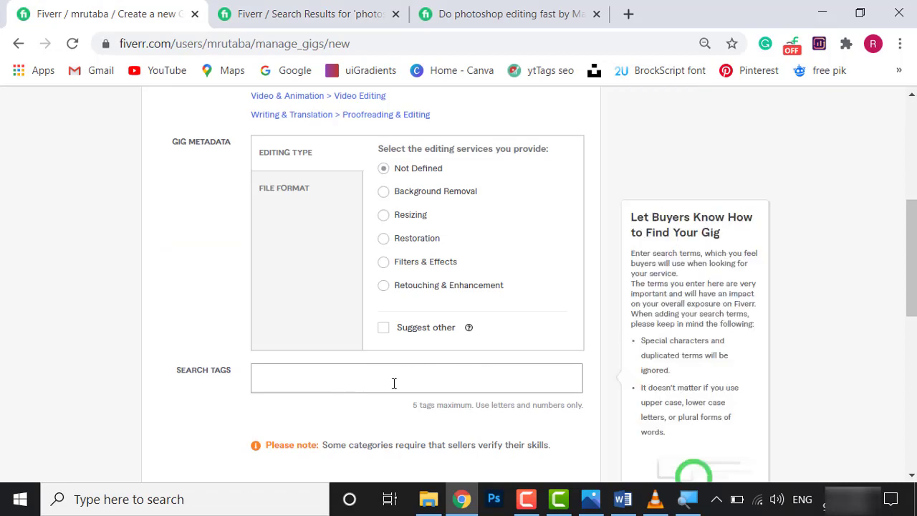
type("back")
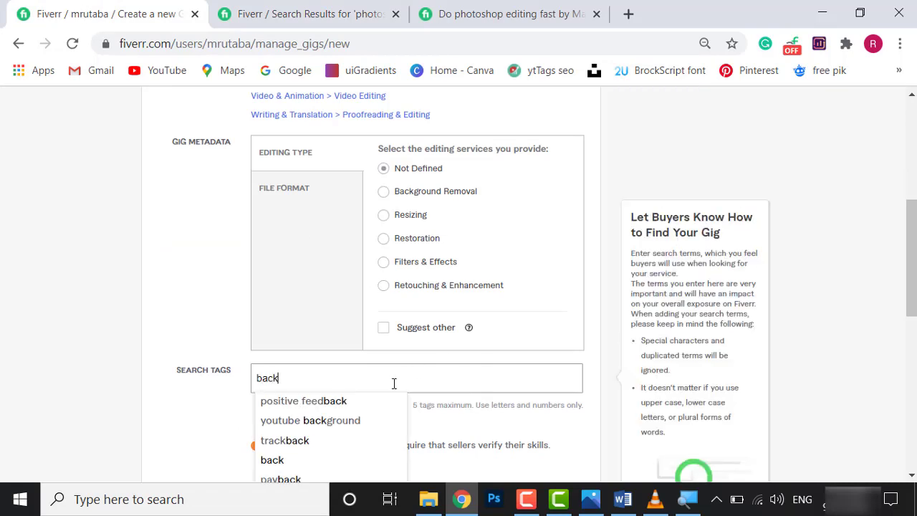
type("groun")
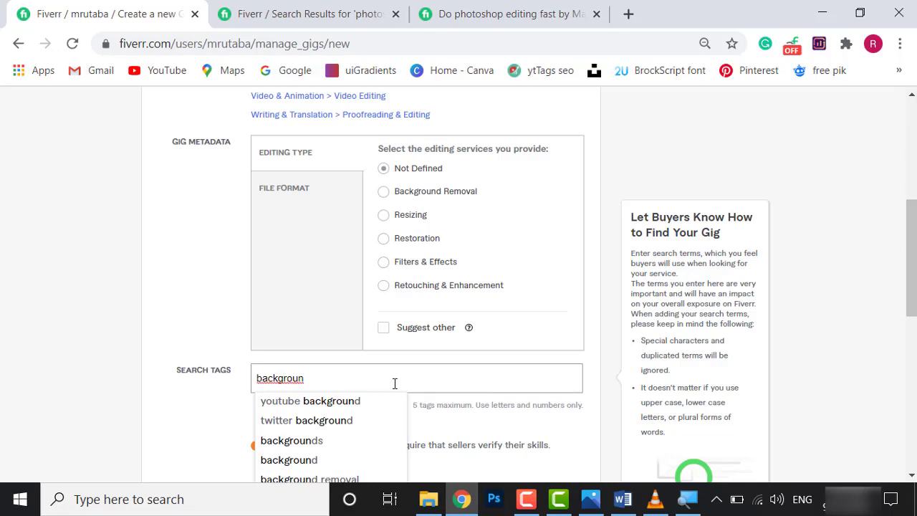
left_click(315, 477)
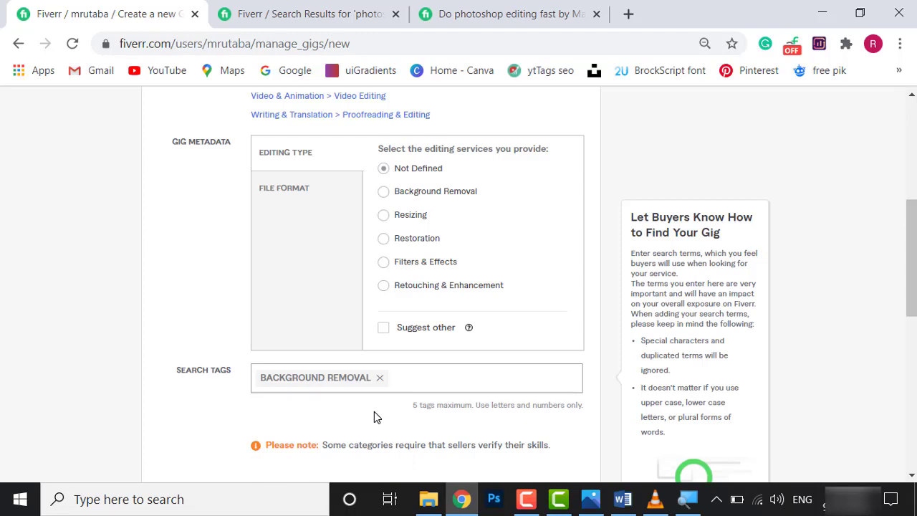
After checking the search results again, add 'photo retouching' as a search tag
left_click(275, 22)
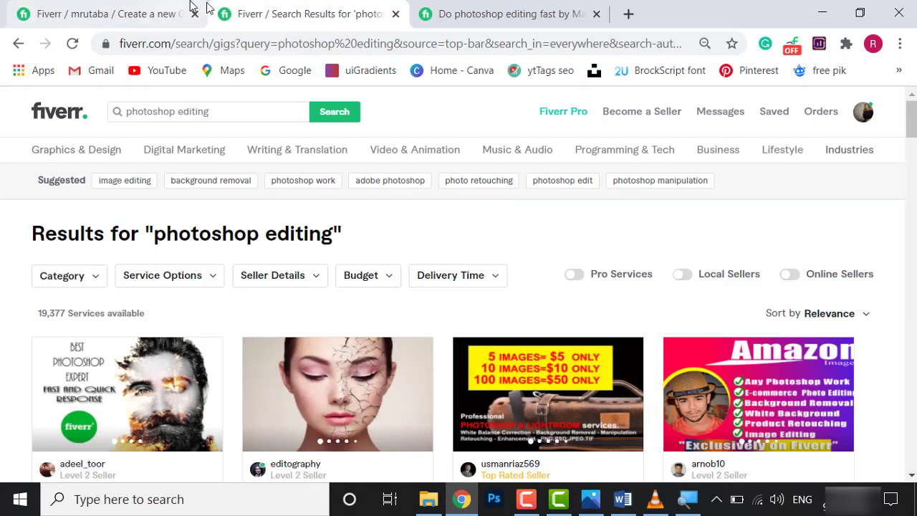
left_click(111, 16)
type("p")
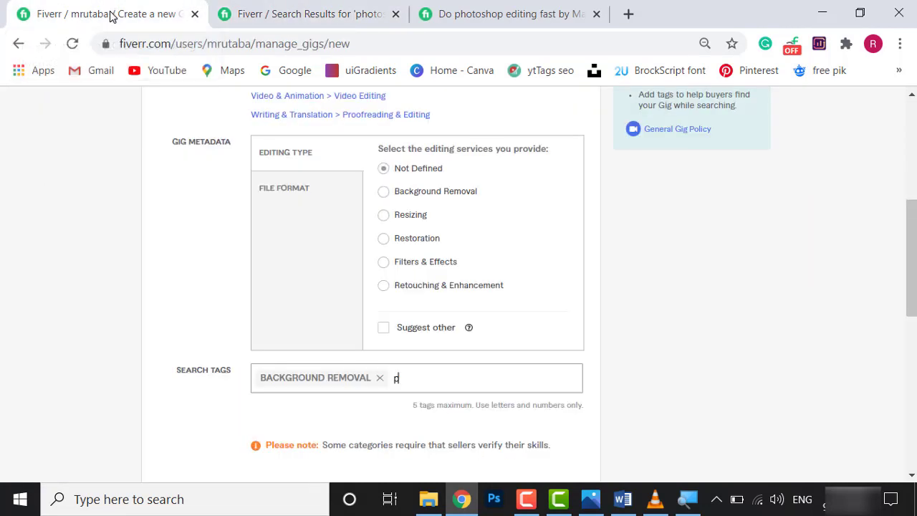
type("hoto re")
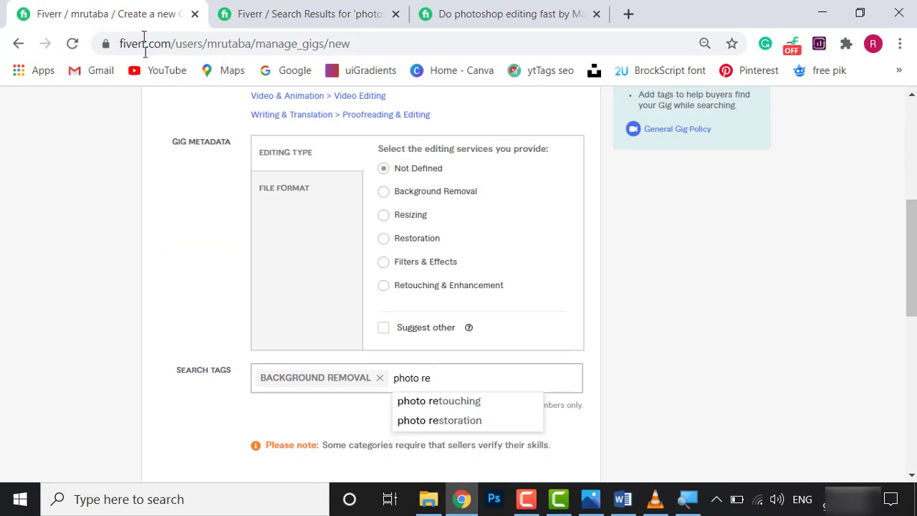
left_click(514, 402)
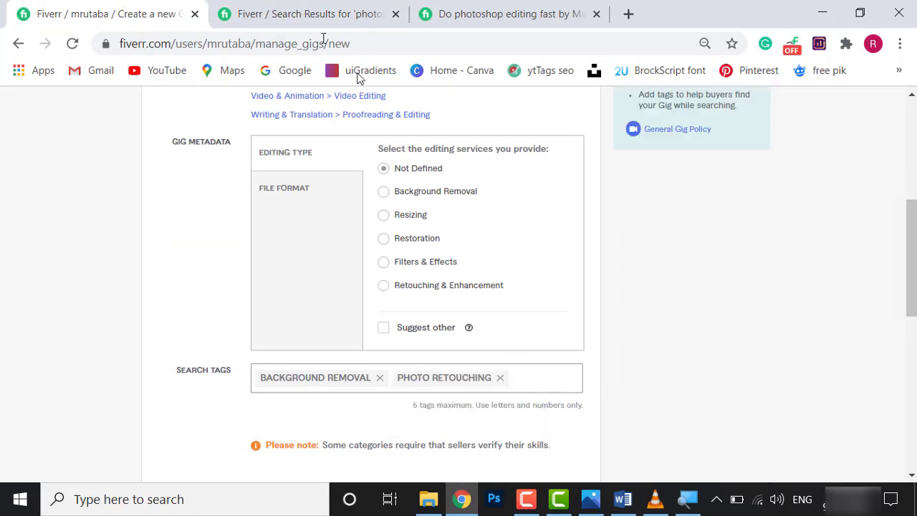
Add 'image editing' as the third search tag, fixing the misspelling first
left_click(308, 14)
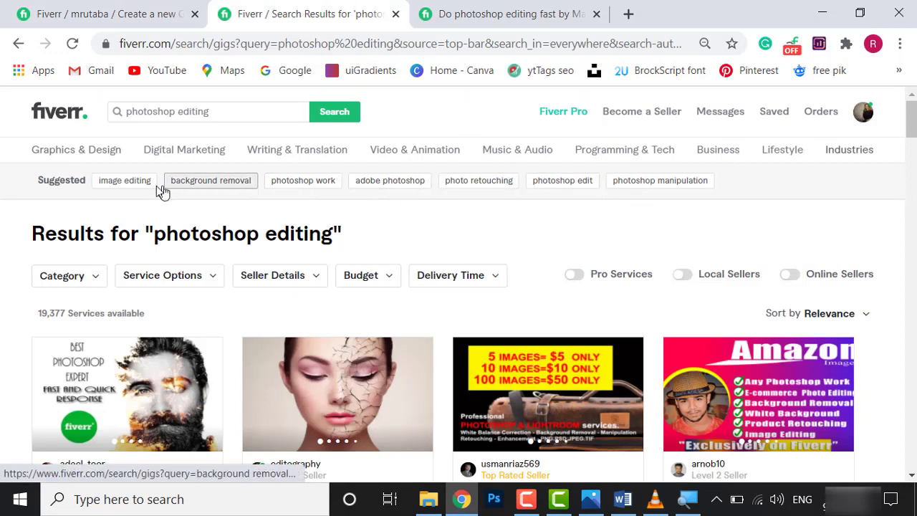
left_click(114, 15)
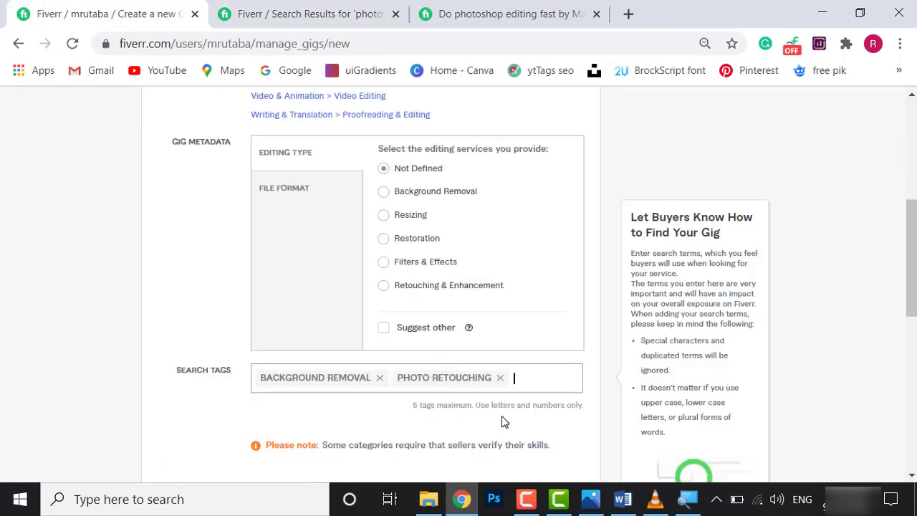
type("image ")
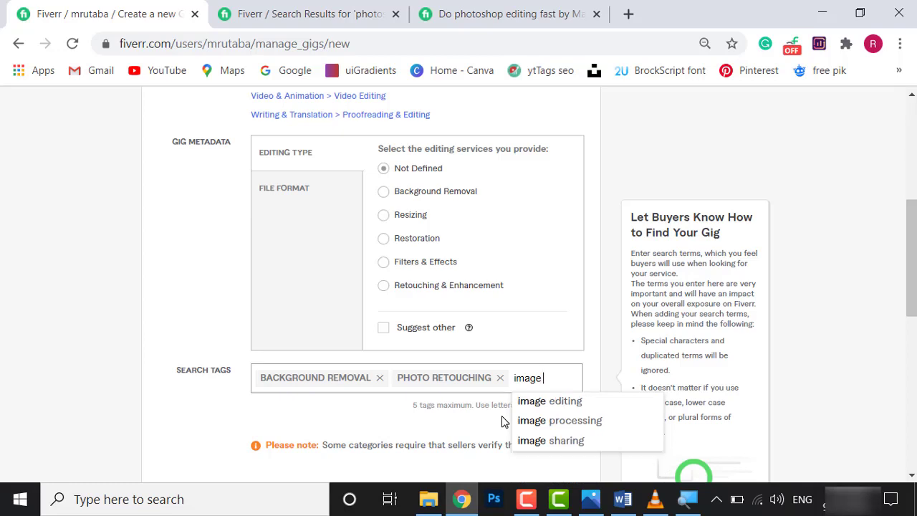
type("iditng")
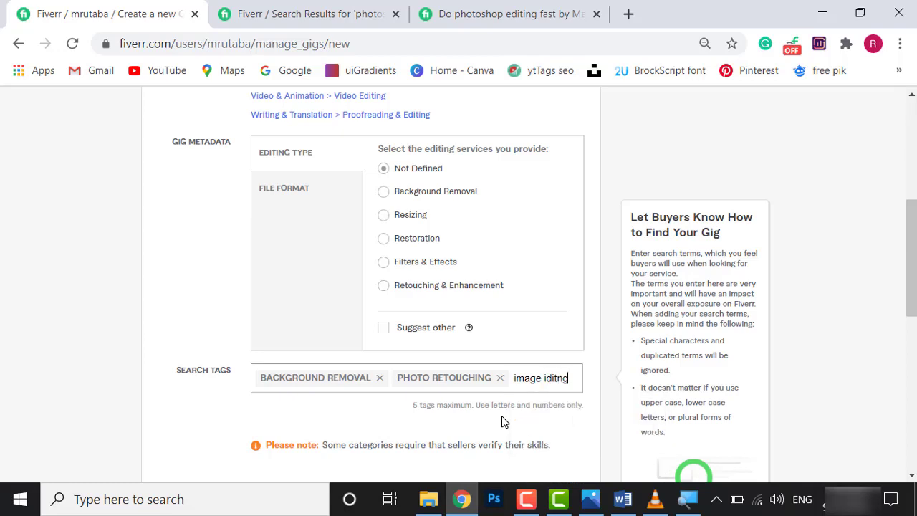
key("BackSpace")
key("BackSpace")
key("BackSpace")
key("BackSpace")
key("BackSpace")
key("BackSpace")
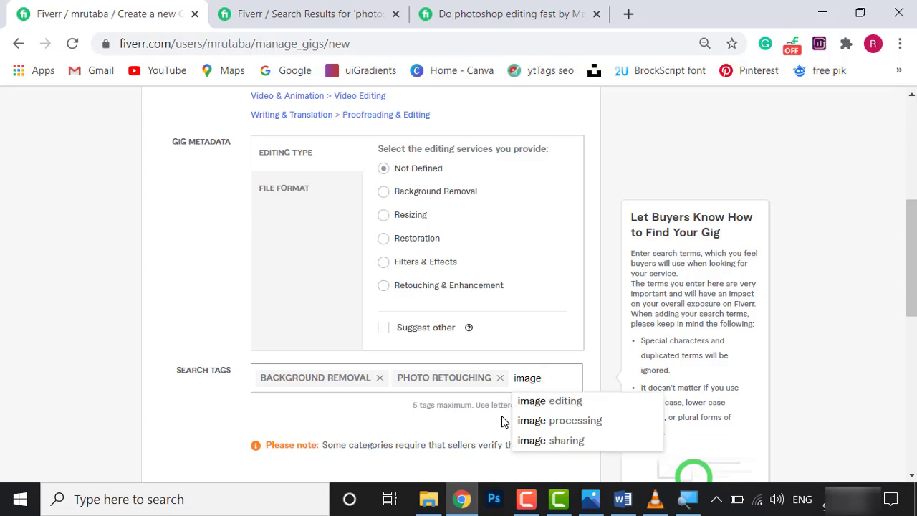
type("e")
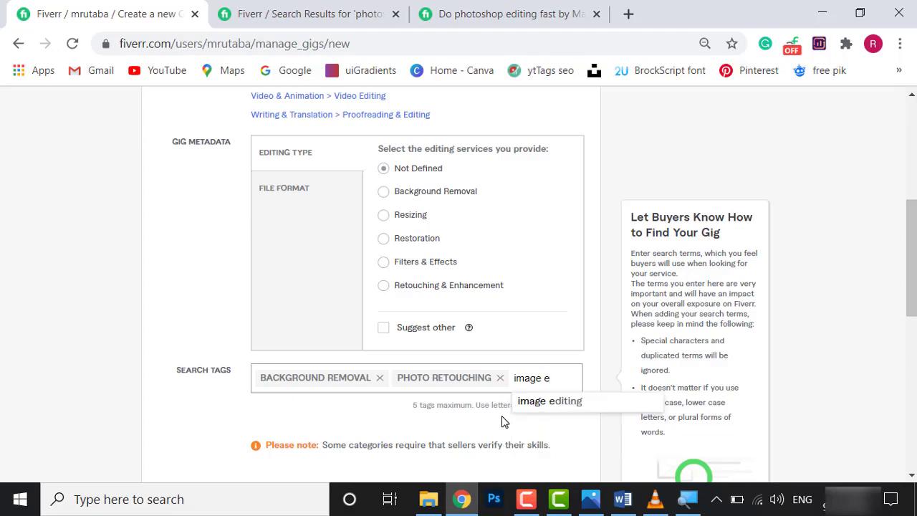
key("Return")
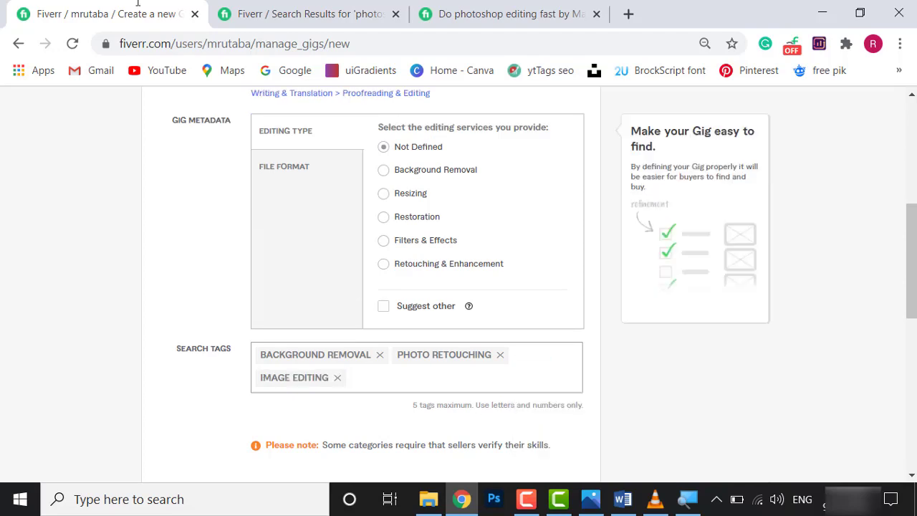
left_click(224, 13)
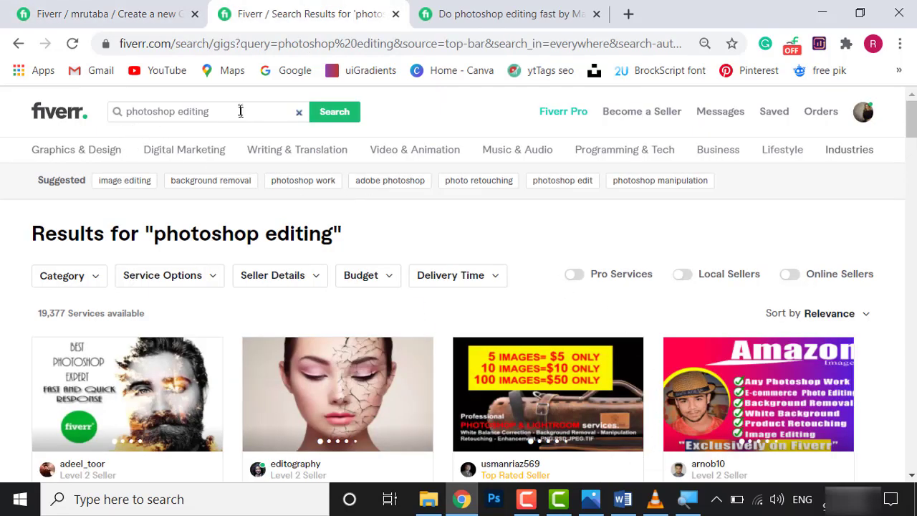
Trim the marketplace search to 'photo editing', run it, and browse the results
left_click_drag(175, 111, 159, 112)
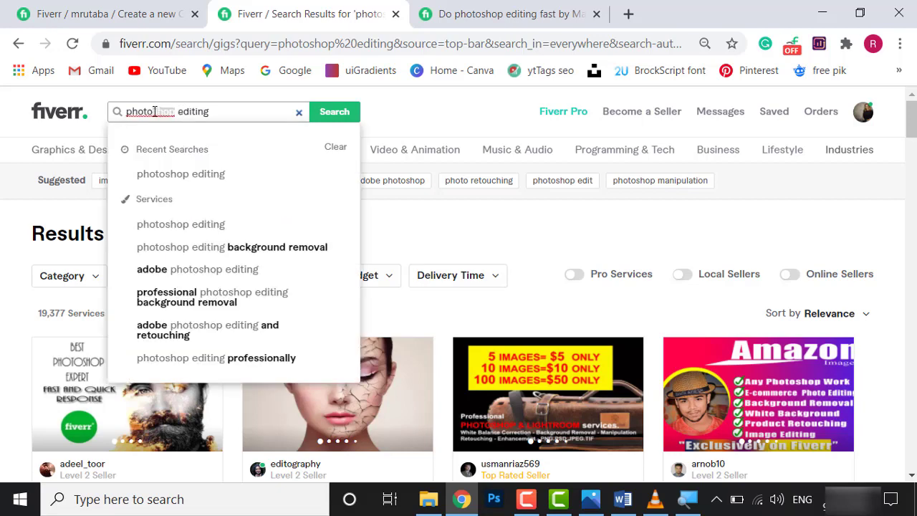
key("BackSpace")
left_click(331, 115)
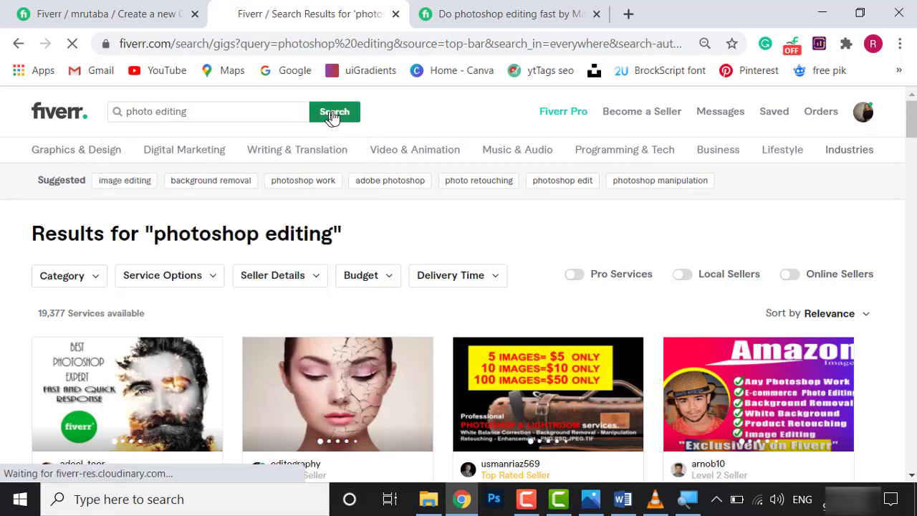
mouse_move(283, 170)
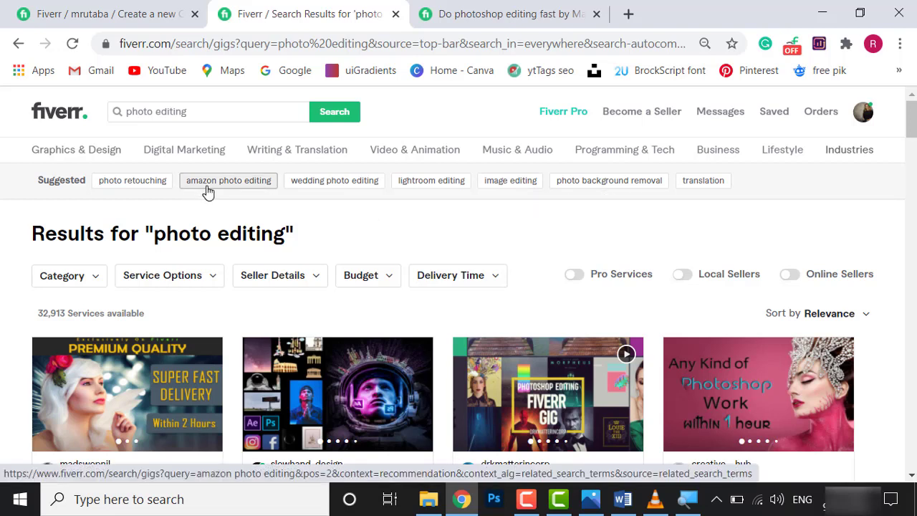
left_click(143, 17)
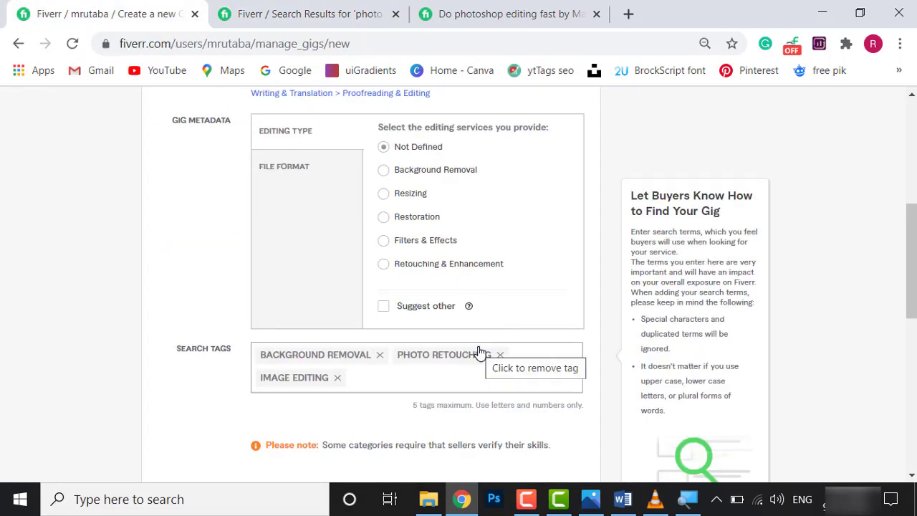
Add AMAZON PHOTO EDITING as a tag, using spell-check to correct 'editing'
type("az")
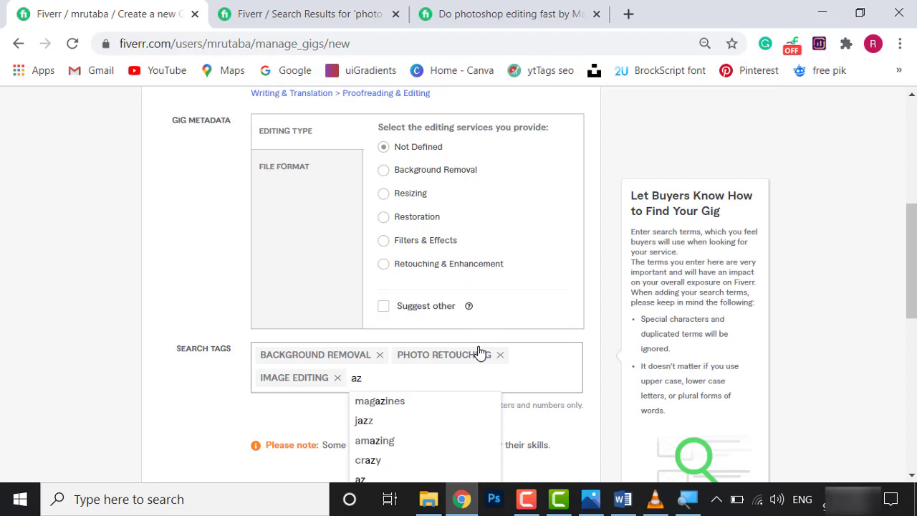
key("BackSpace")
type("mazo")
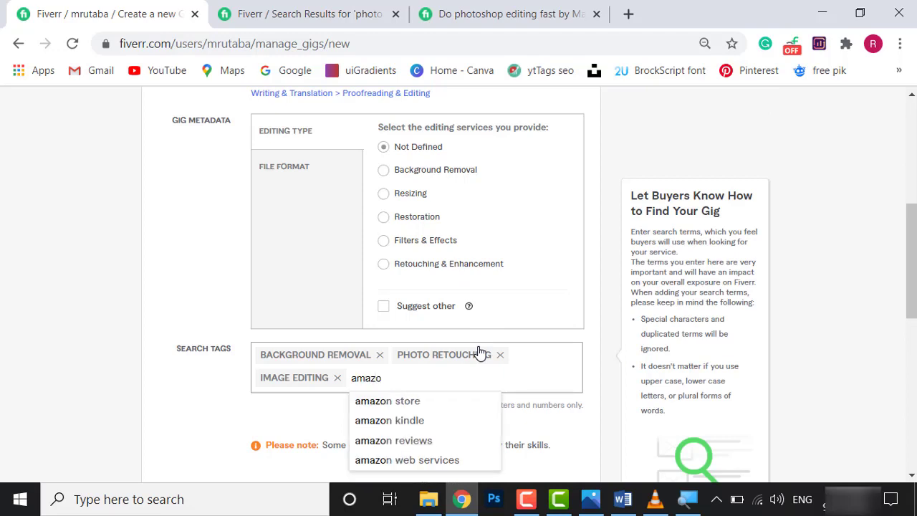
type("n photo editing")
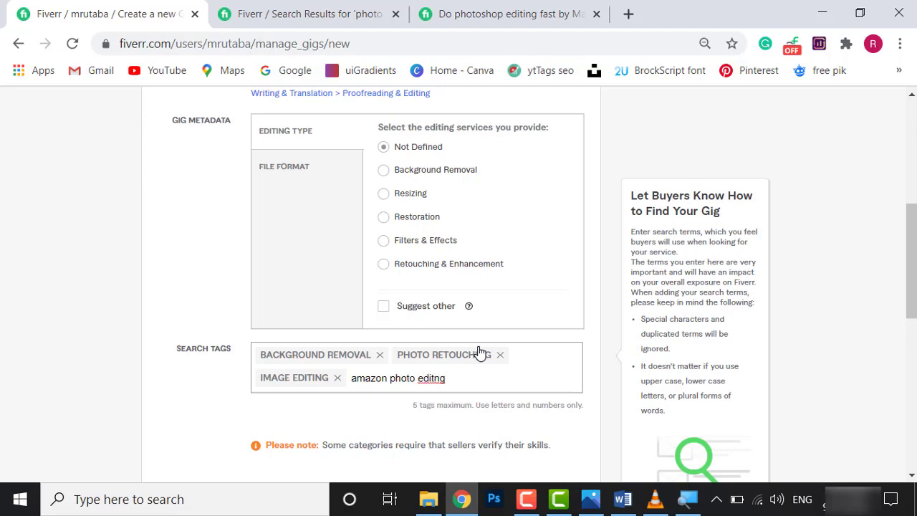
right_click(433, 377)
left_click(525, 144)
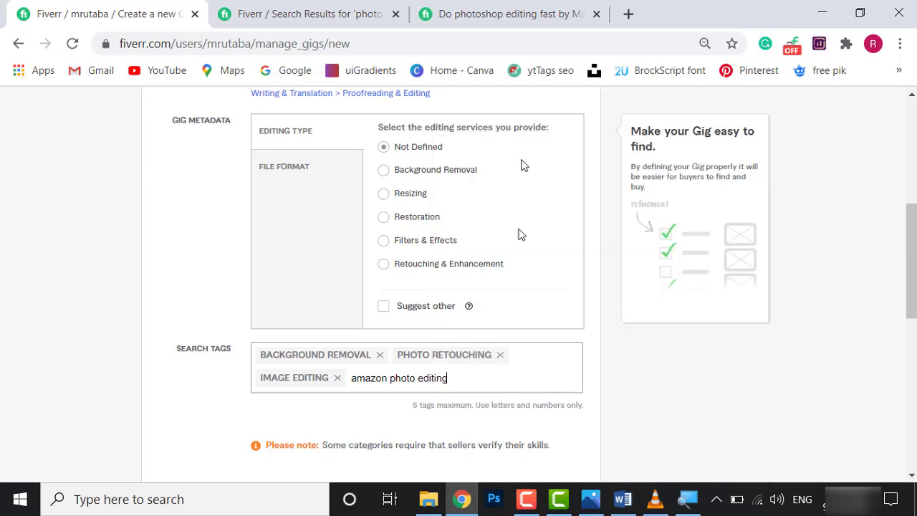
key("Return")
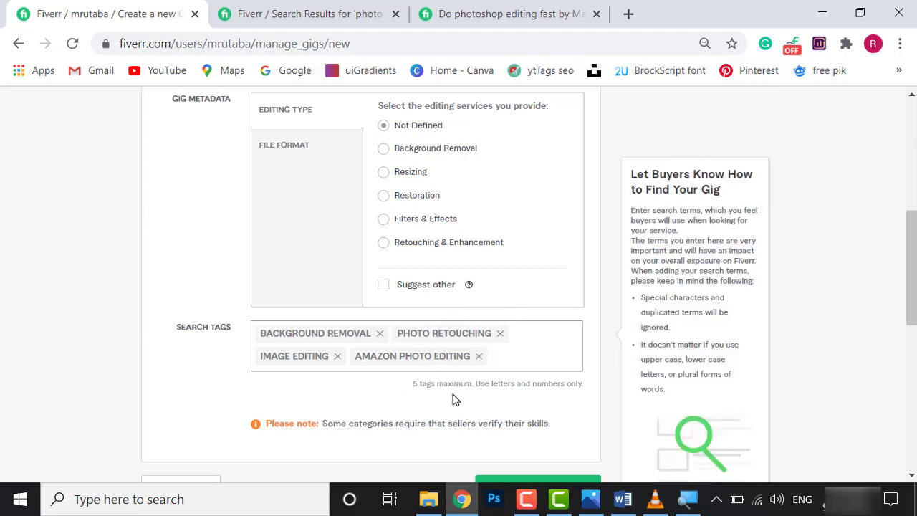
Delete the AMAZON PHOTO EDITING tag again
scroll(586, 391, "down", 1)
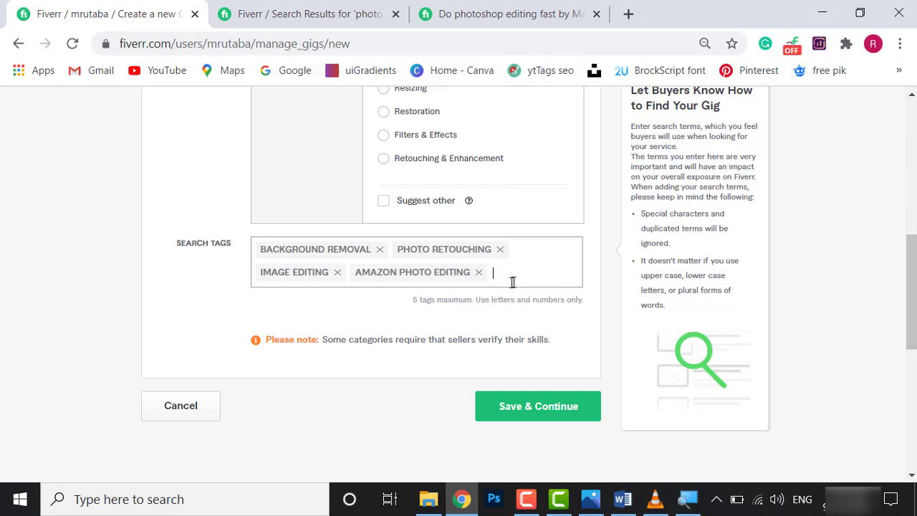
left_click(517, 281)
scroll(519, 285, "up", 1)
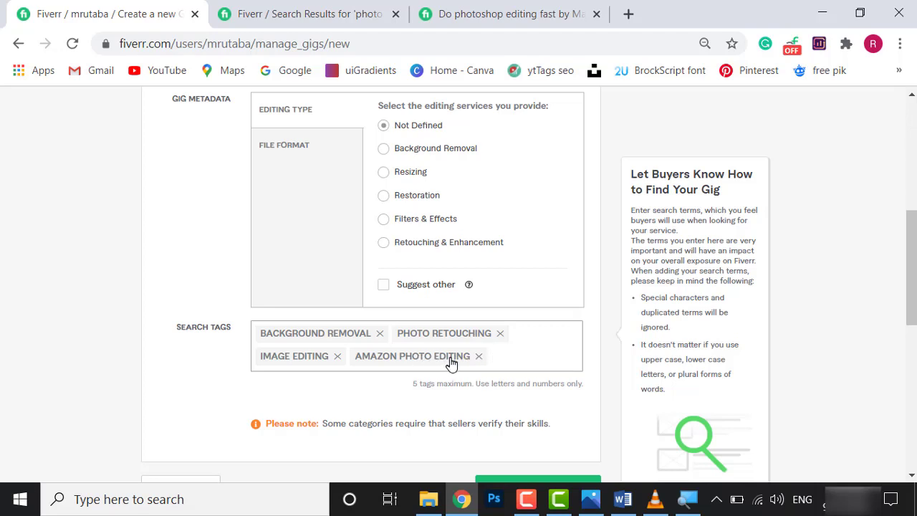
key("BackSpace")
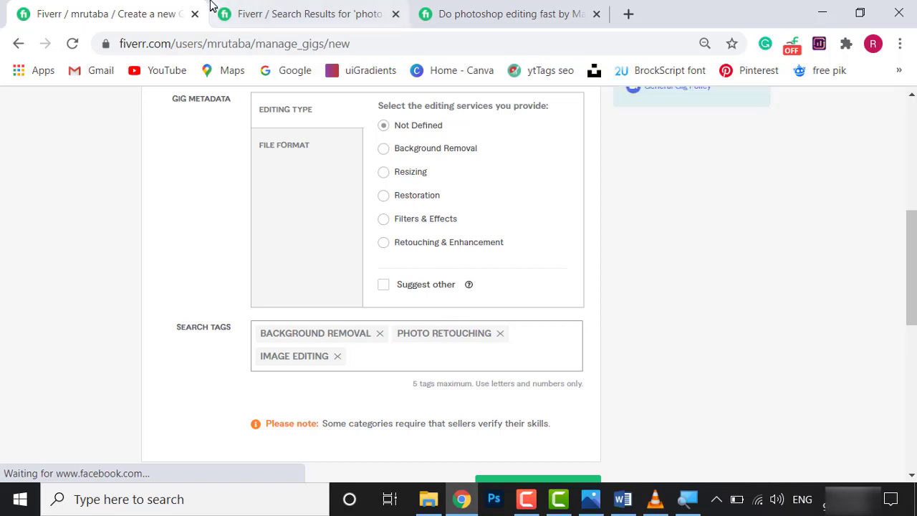
After glancing at the search results, retype 'amazon photo' and select the misspelled last word
left_click(329, 23)
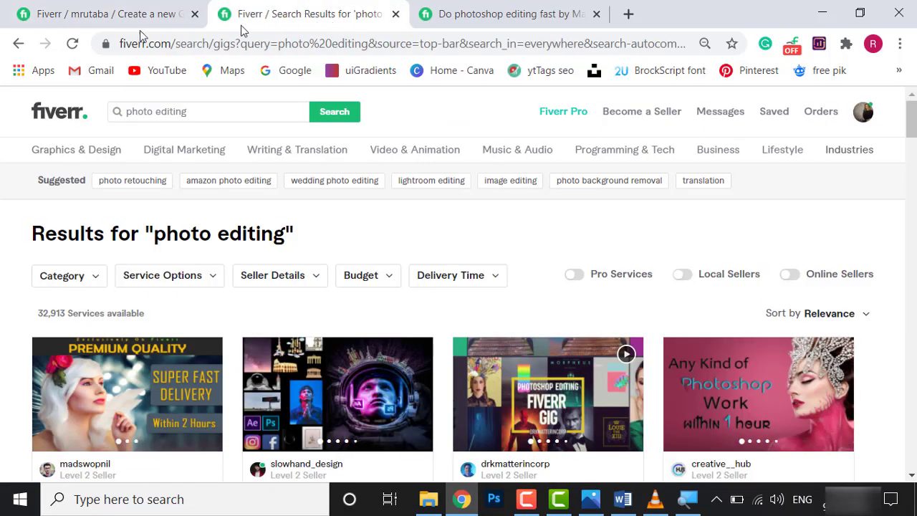
left_click(106, 11)
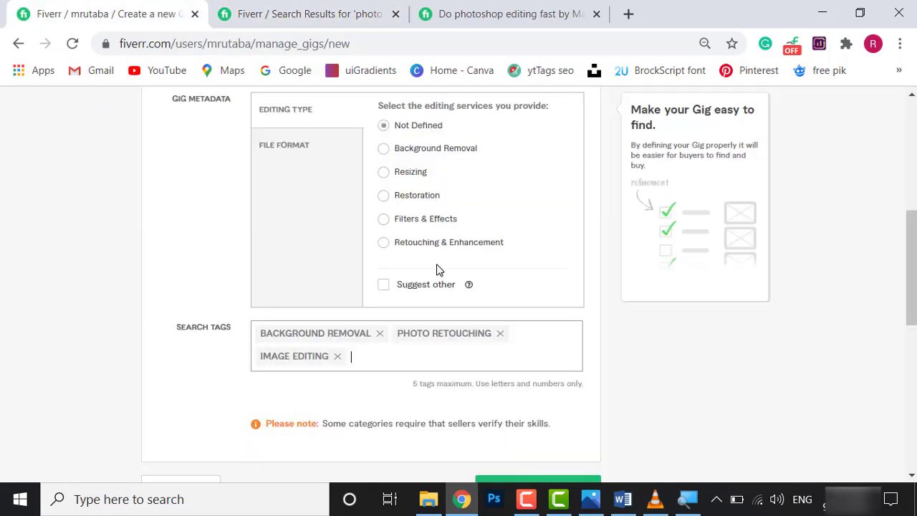
type("d")
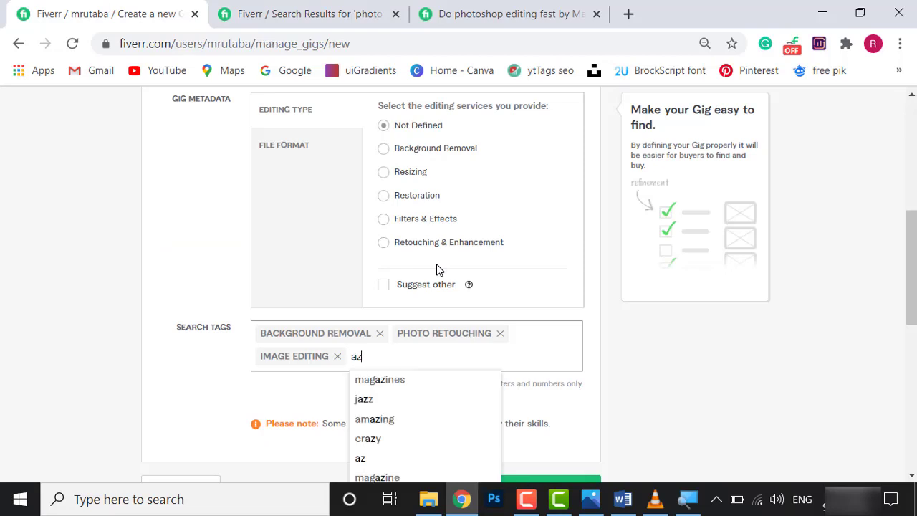
key("BackSpace")
type("mazo")
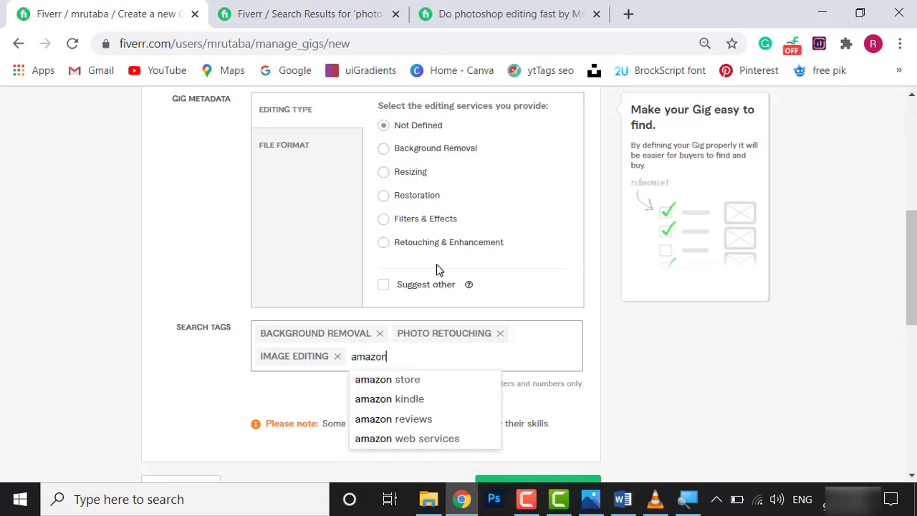
type("n p")
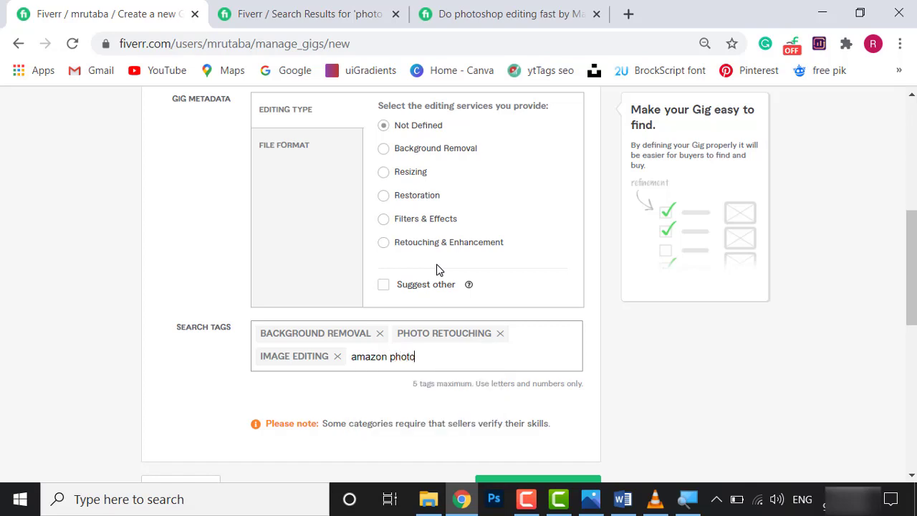
type("hoto ")
type("ide")
left_click(453, 356)
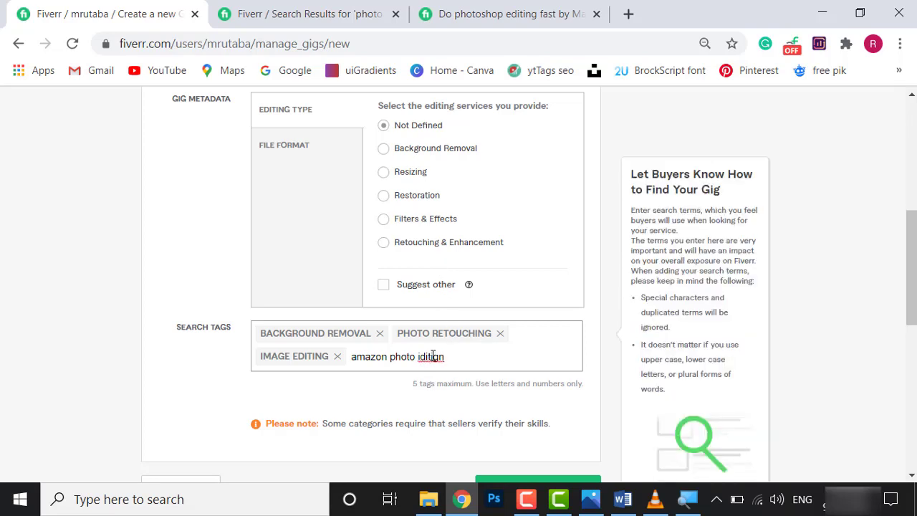
double_click(433, 356)
Correct the misspelling to 'editing' via spell-check and add AMAZON PHOTO EDITING as the fourth tag
right_click(433, 356)
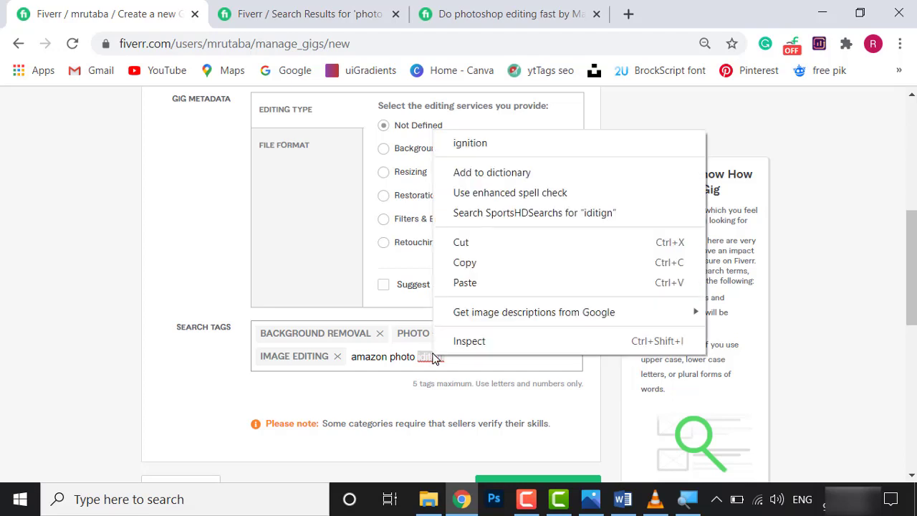
key("Escape")
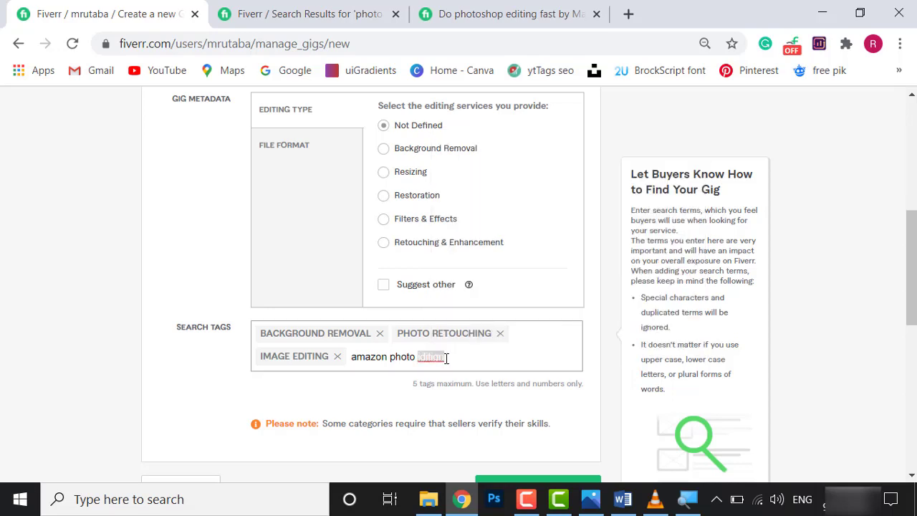
key("BackSpace")
type("id")
right_click(435, 358)
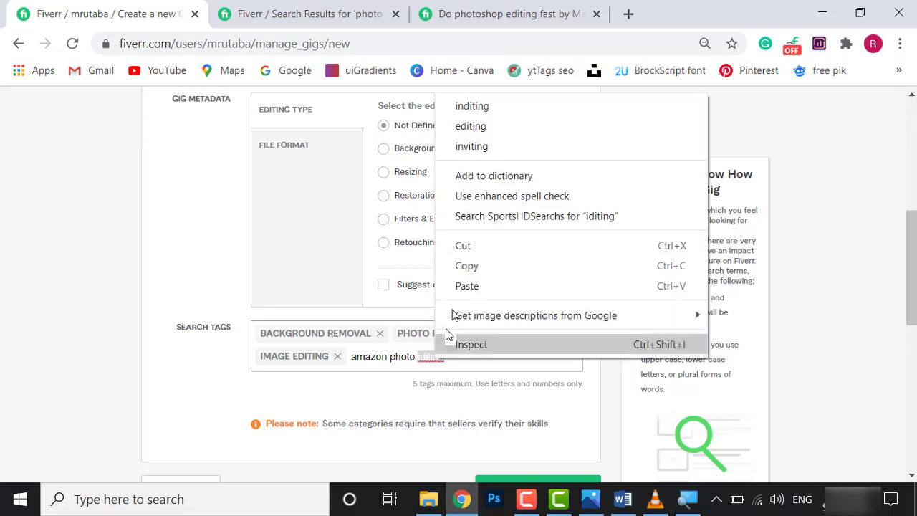
left_click(489, 125)
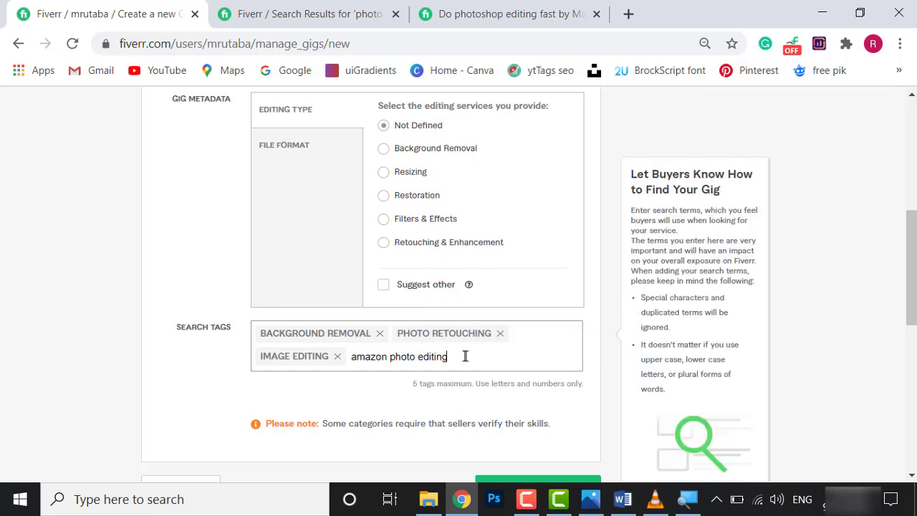
key("Return")
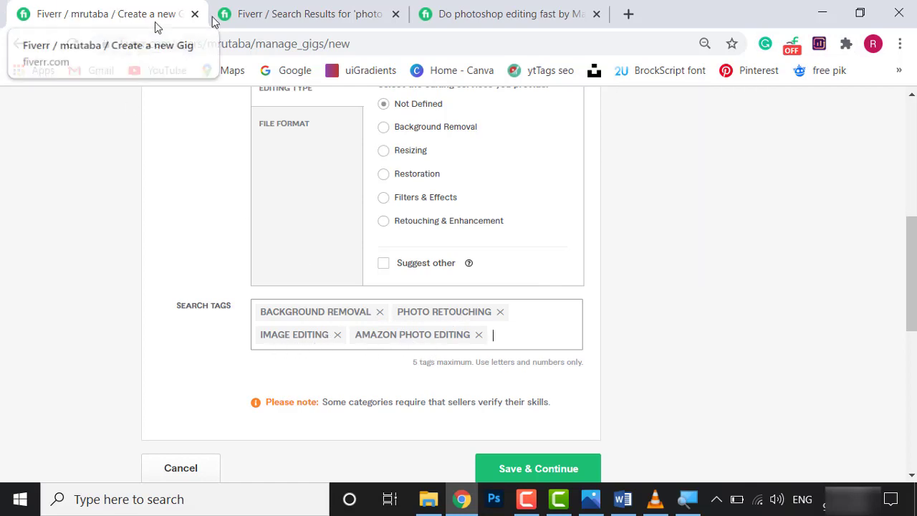
Return to the photo editing search results and scroll through the listings
left_click(260, 12)
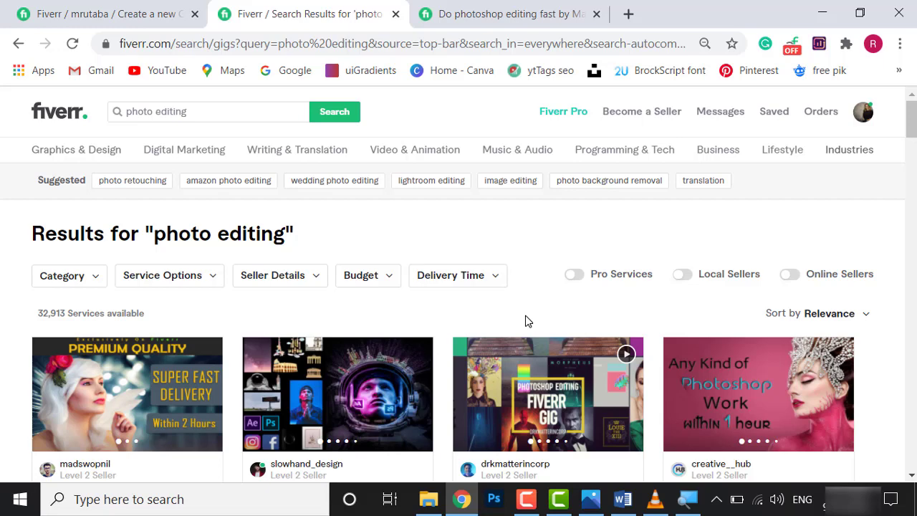
scroll(525, 316, "down", 1)
scroll(525, 321, "down", 3)
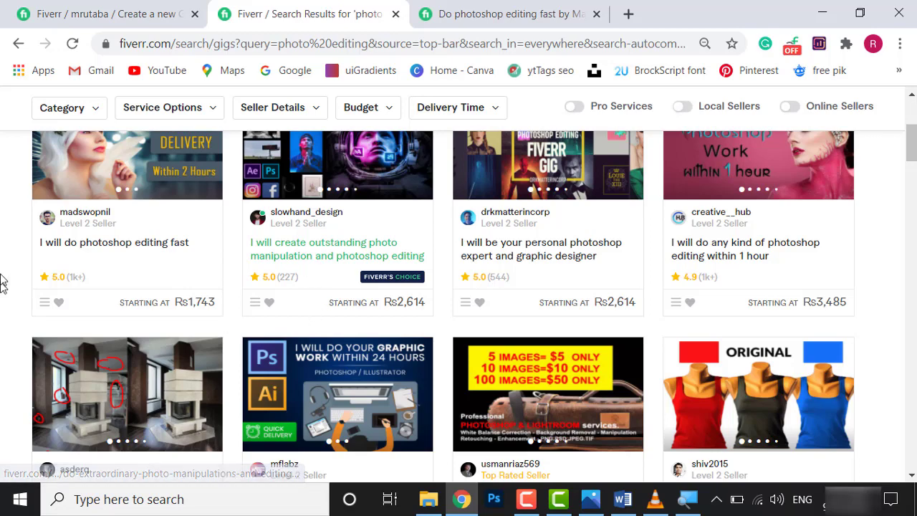
Open the 'I will do photoshop editing fast' gig and review its description, seller info and packages
left_click(129, 245)
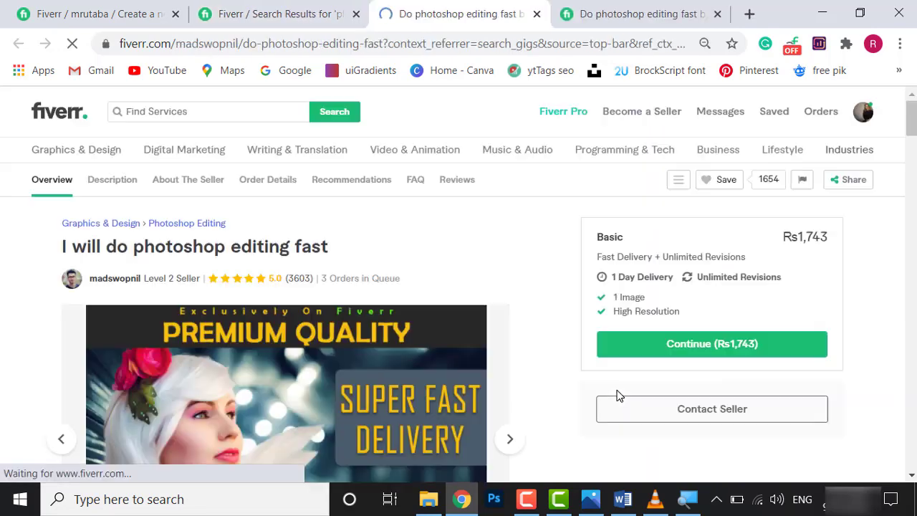
scroll(547, 379, "down", 4)
scroll(546, 378, "down", 2)
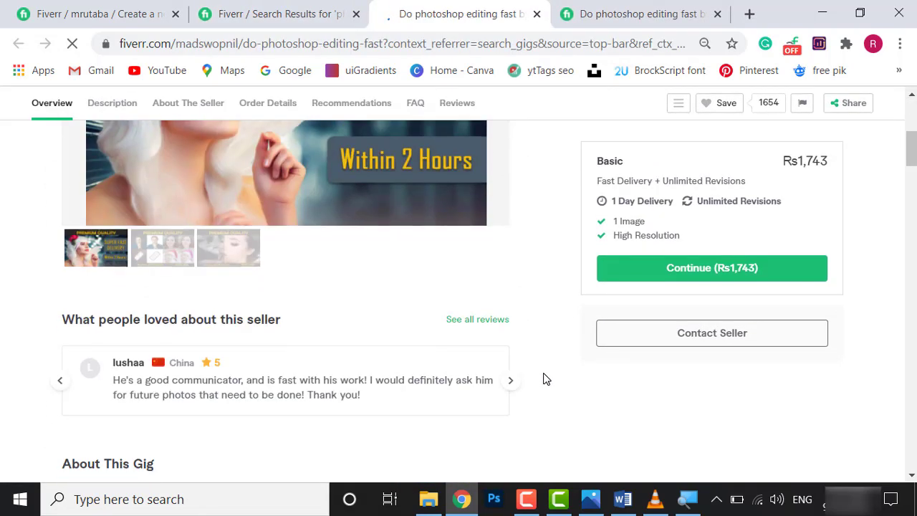
scroll(544, 378, "down", 6)
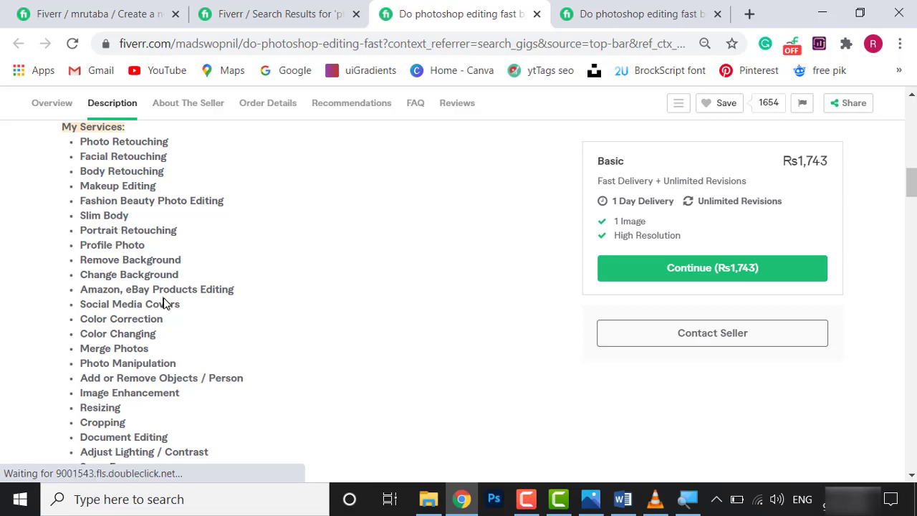
scroll(166, 302, "down", 2)
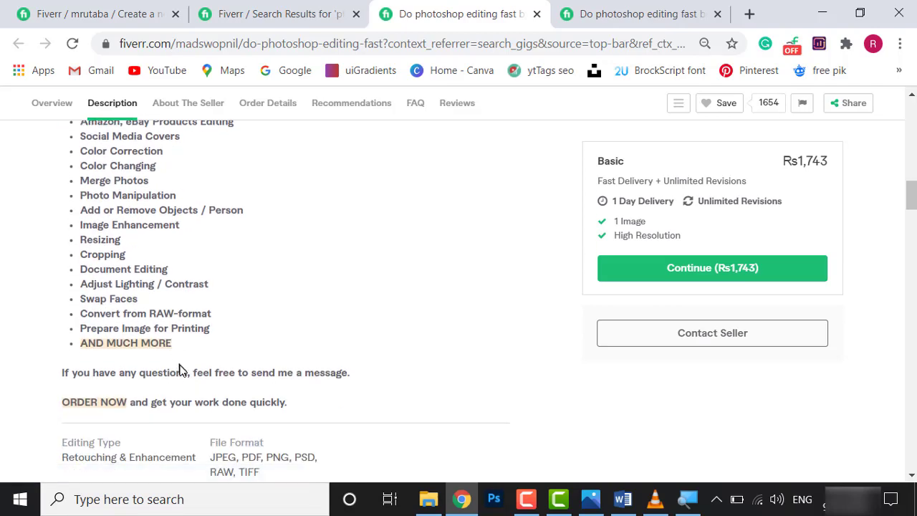
scroll(180, 369, "down", 4)
scroll(180, 374, "down", 5)
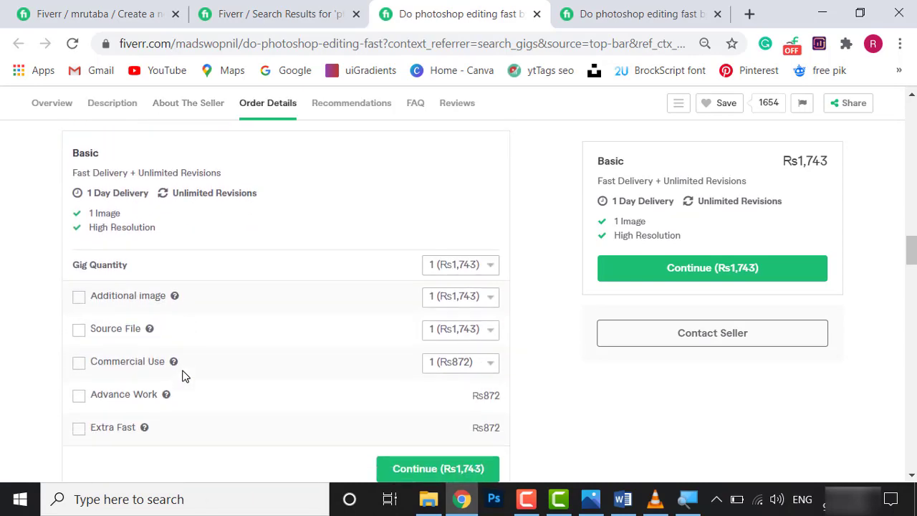
scroll(180, 377, "up", 4)
scroll(867, 314, "up", 2)
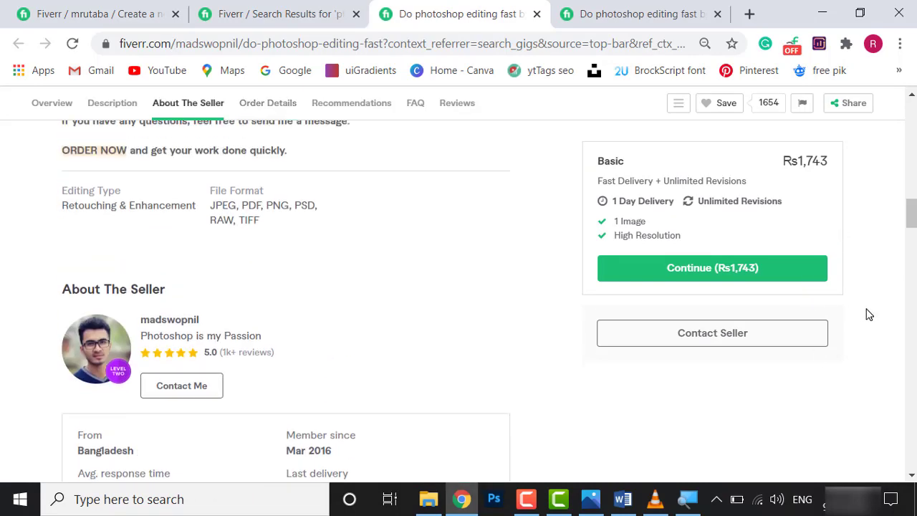
left_click_drag(912, 215, 912, 185)
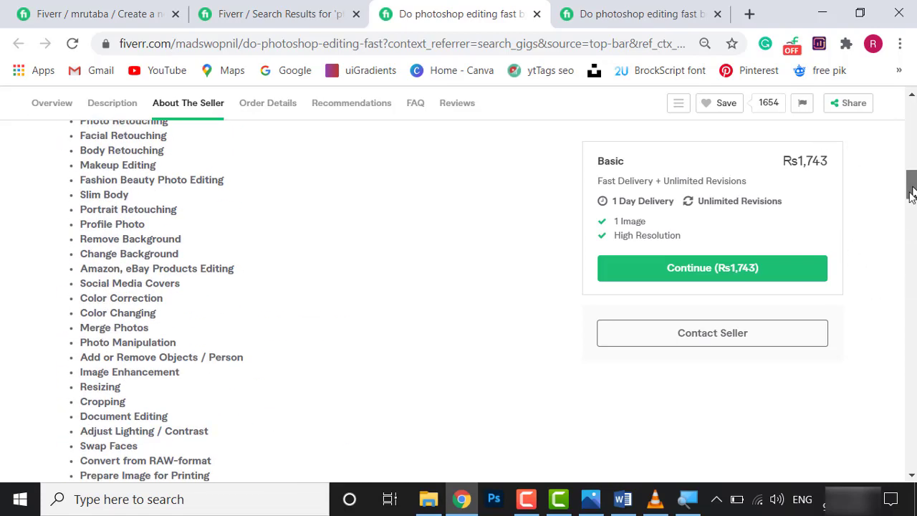
Replace the search with 'photoshop work', run it, and go back to the Create a gig form
left_click(258, 10)
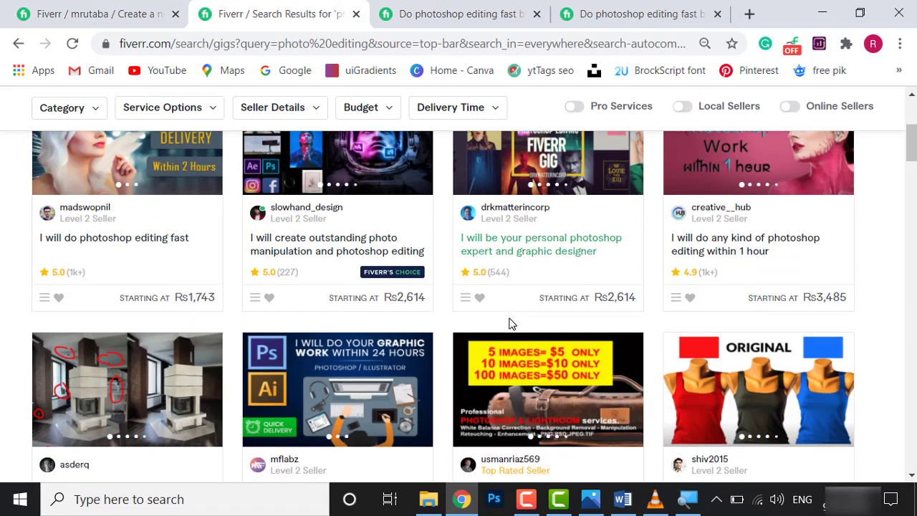
scroll(510, 324, "down", 3)
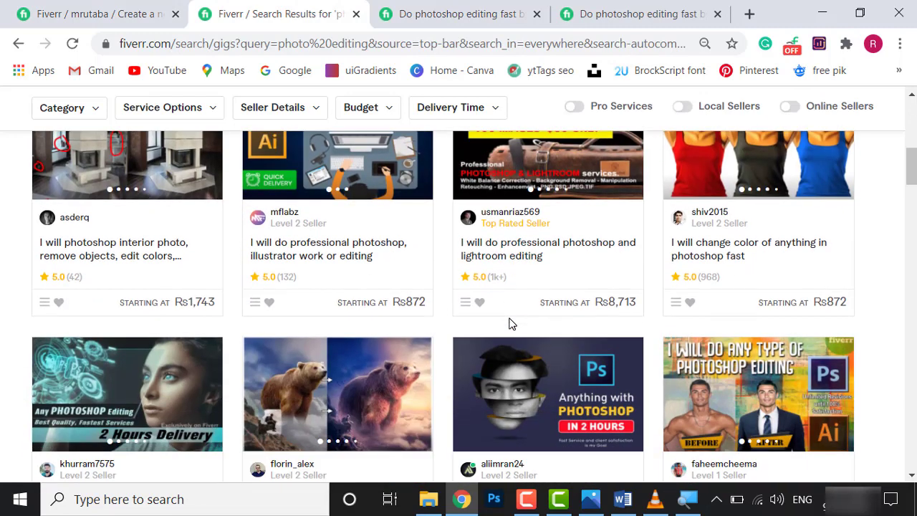
scroll(518, 303, "up", 8)
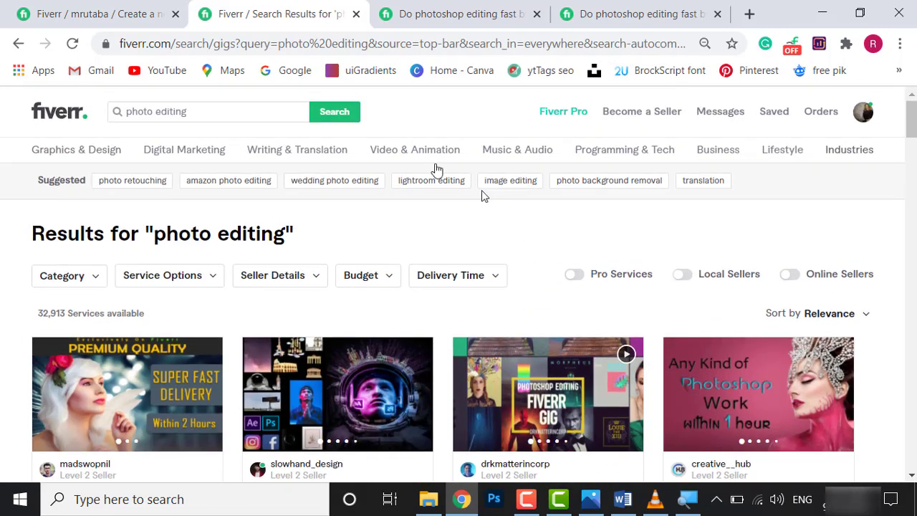
left_click_drag(196, 111, 123, 115)
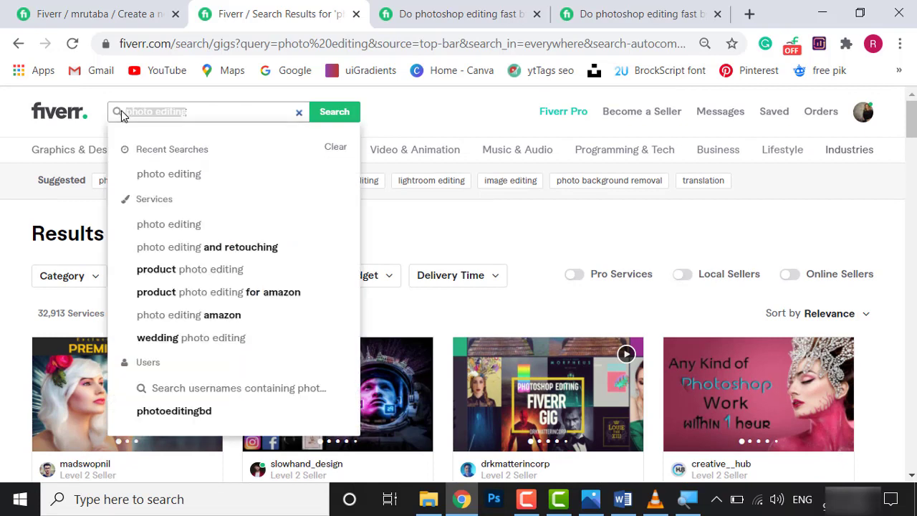
type("ph")
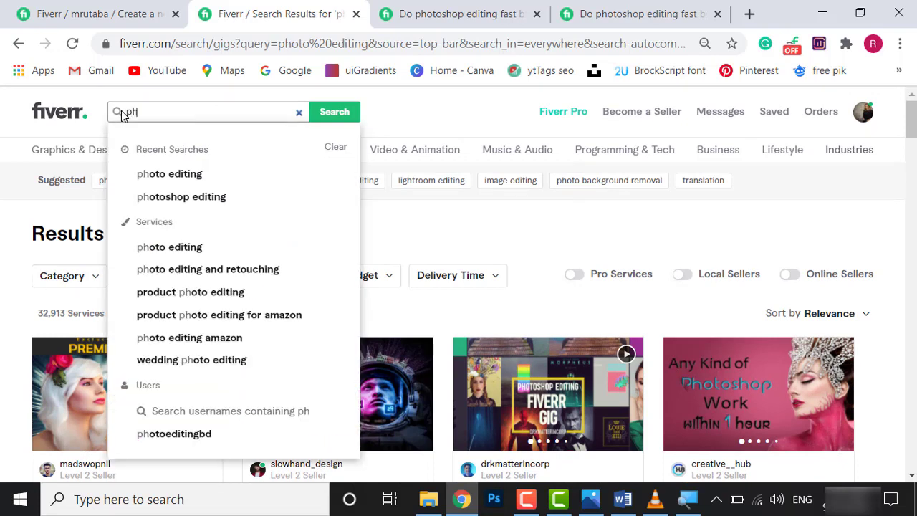
type("otoshop ")
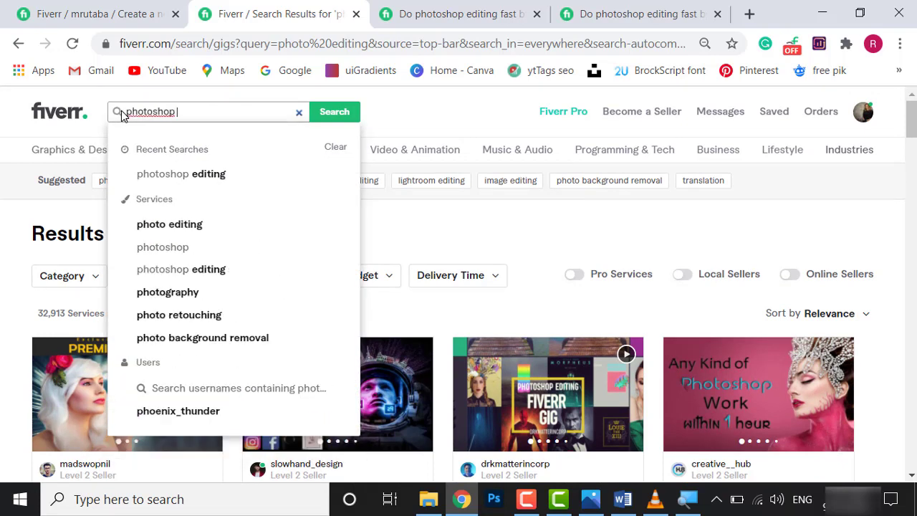
type("work")
key("Return")
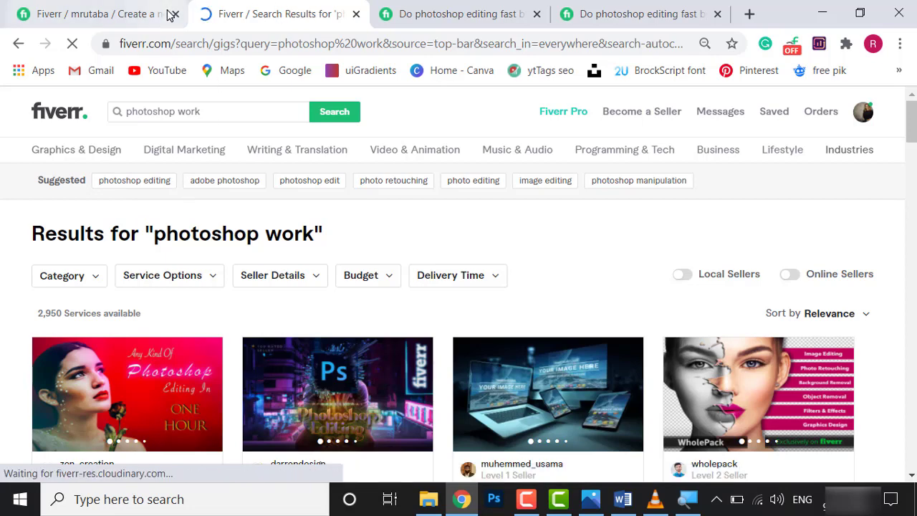
left_click(136, 14)
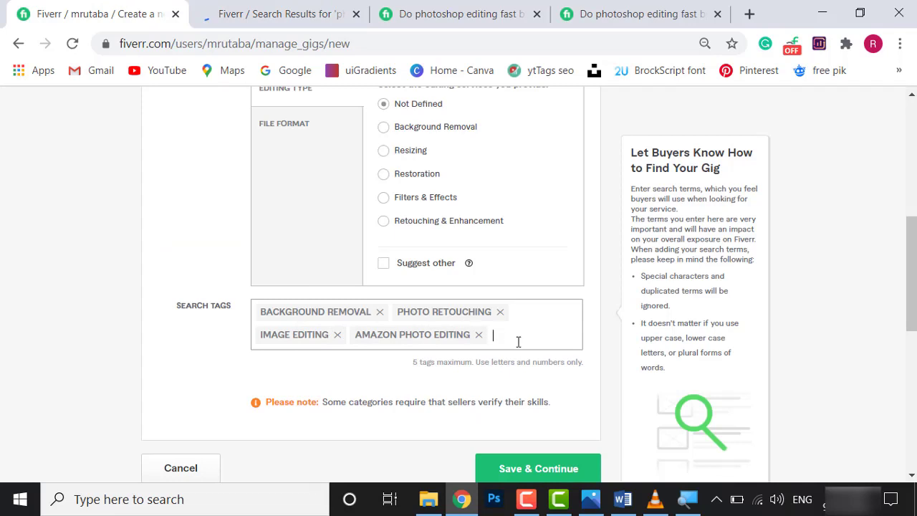
Add 'Photoshop editing' as the fifth search tag, correcting the Photoshop spelling
type("hot")
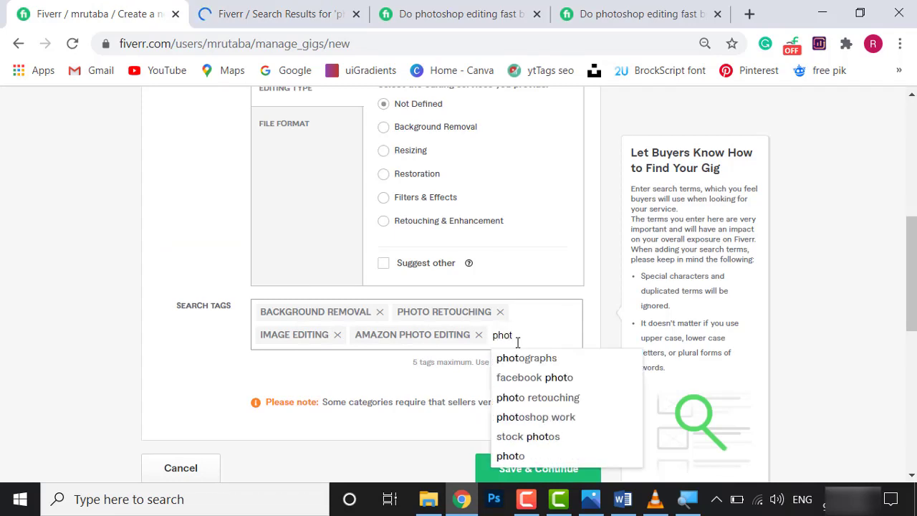
type("oshop ")
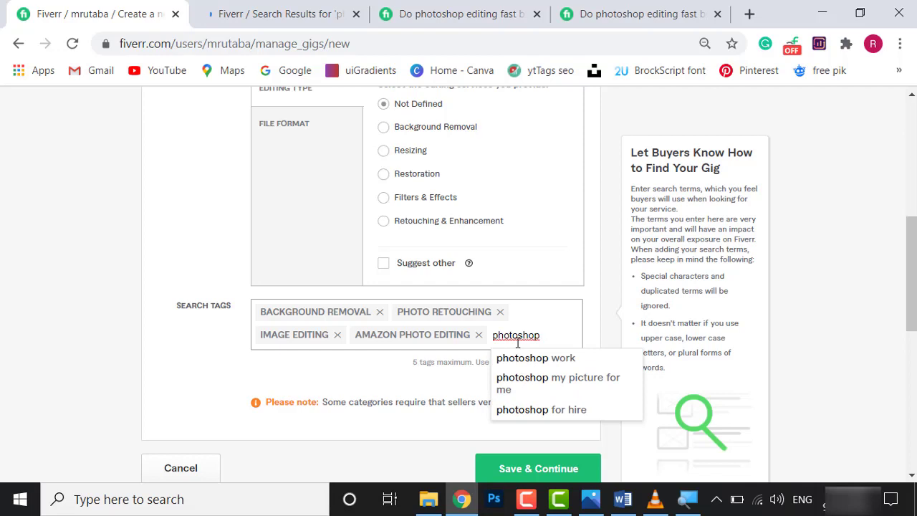
type("editing")
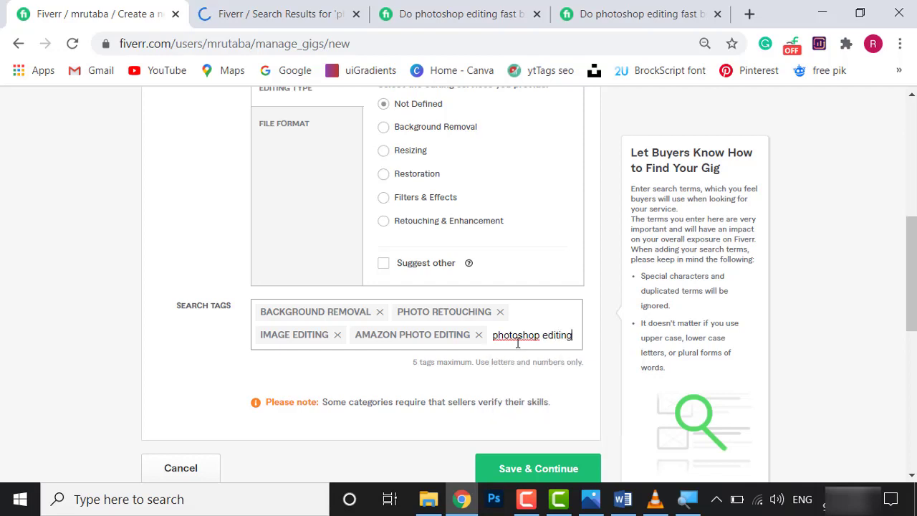
double_click(525, 337)
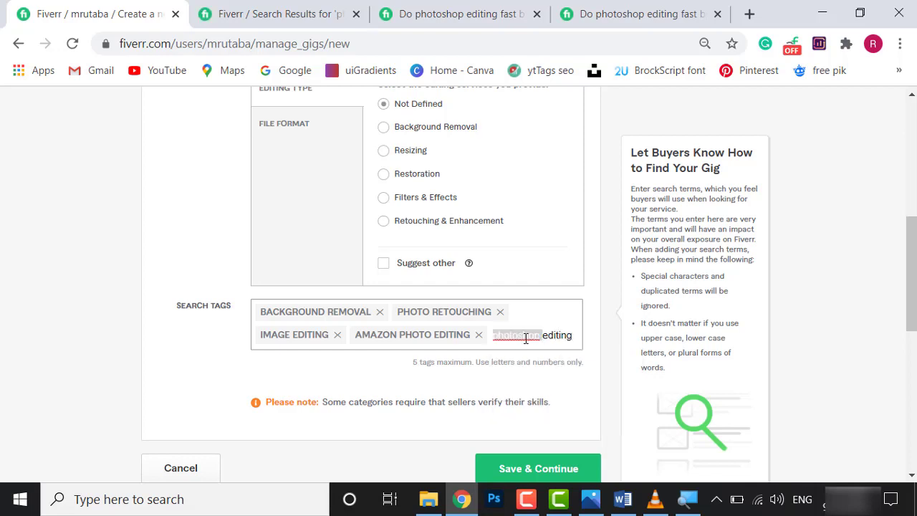
right_click(525, 337)
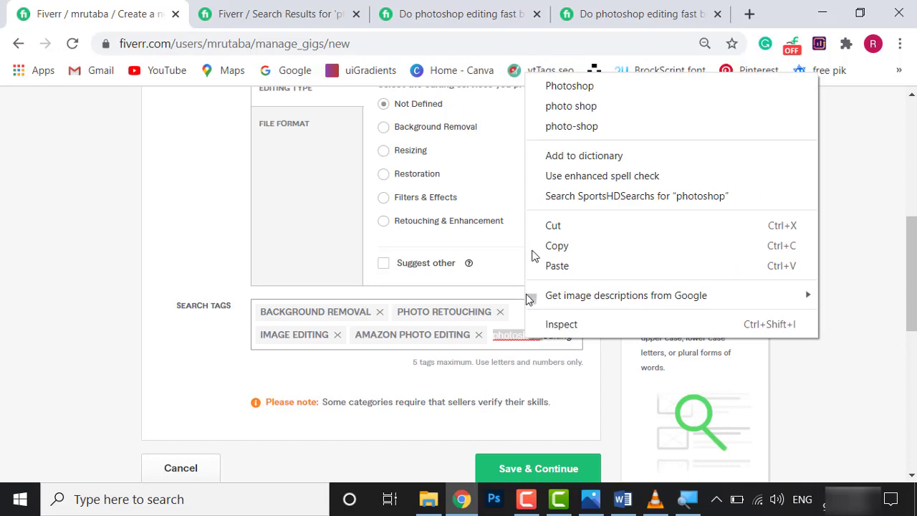
left_click(569, 87)
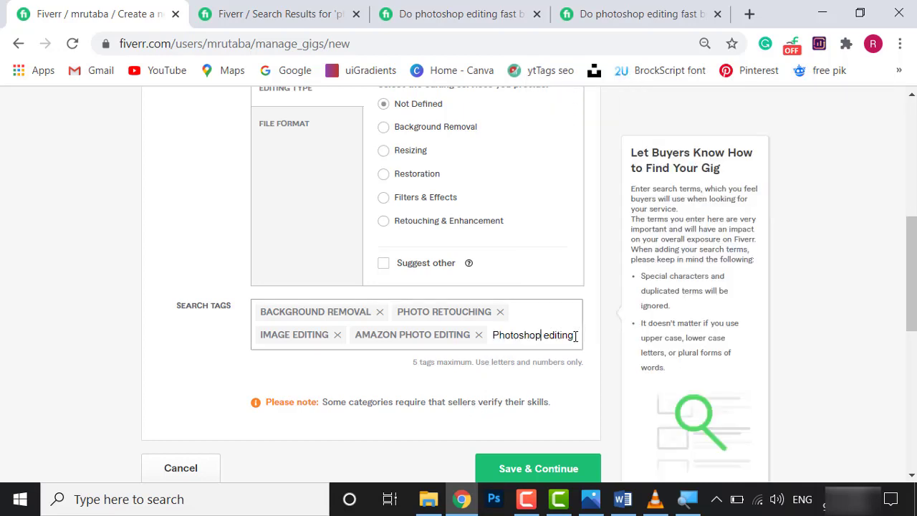
key("Return")
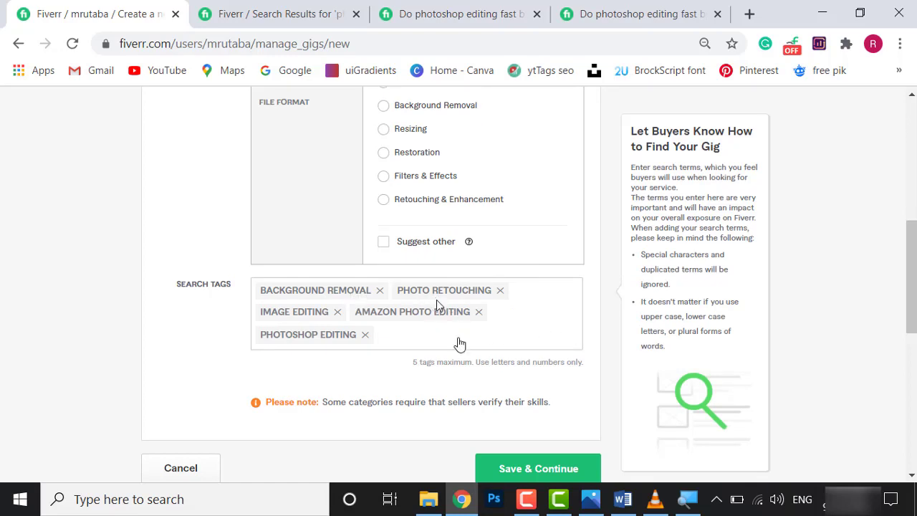
Save the gig overview and continue to Scope & Pricing
scroll(546, 445, "down", 1)
scroll(546, 445, "down", 2)
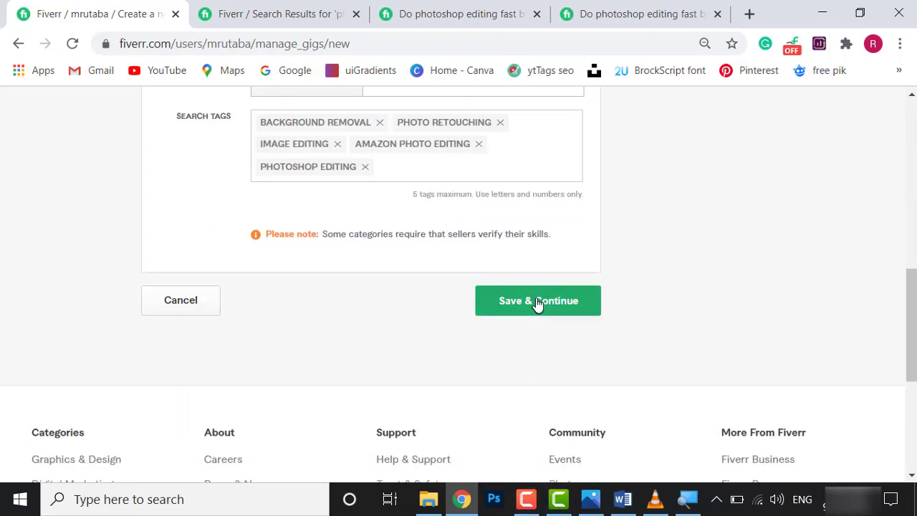
left_click(528, 304)
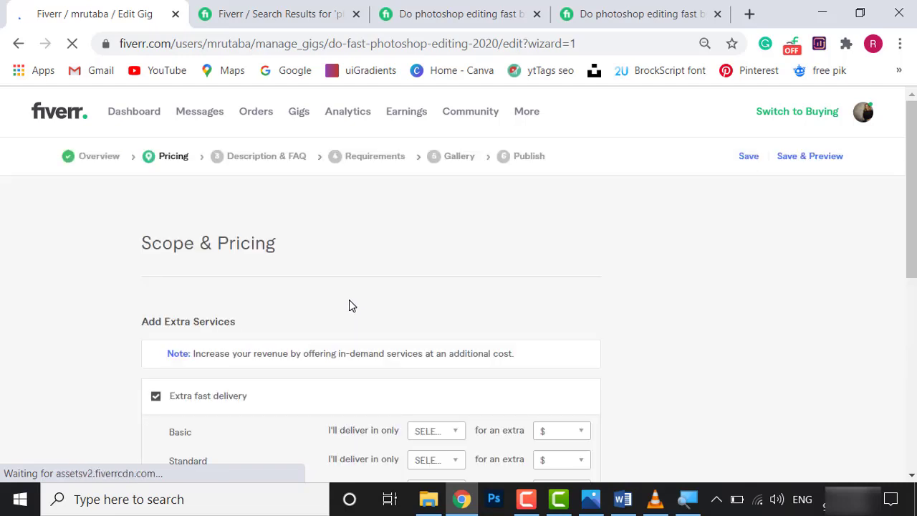
Bring up the Packages table and select the Standard and Basic 'Name your package' fields
scroll(403, 268, "down", 5)
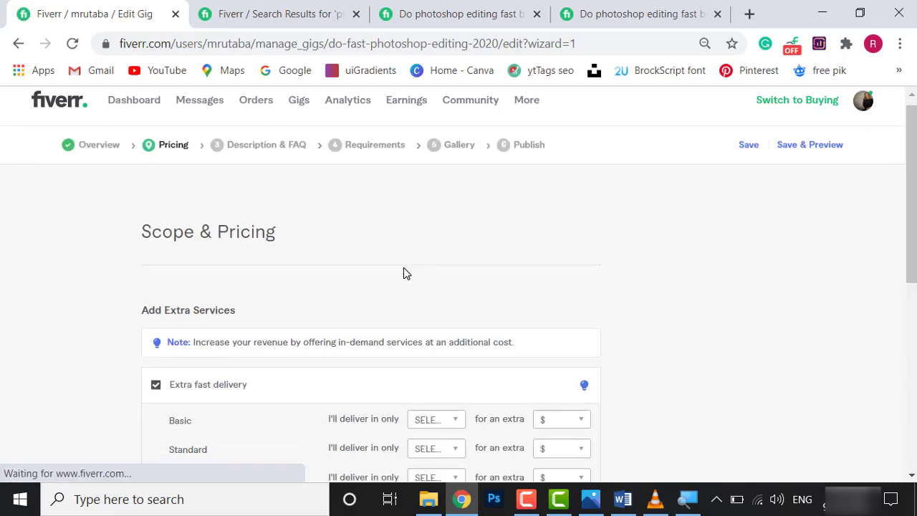
scroll(400, 313, "up", 4)
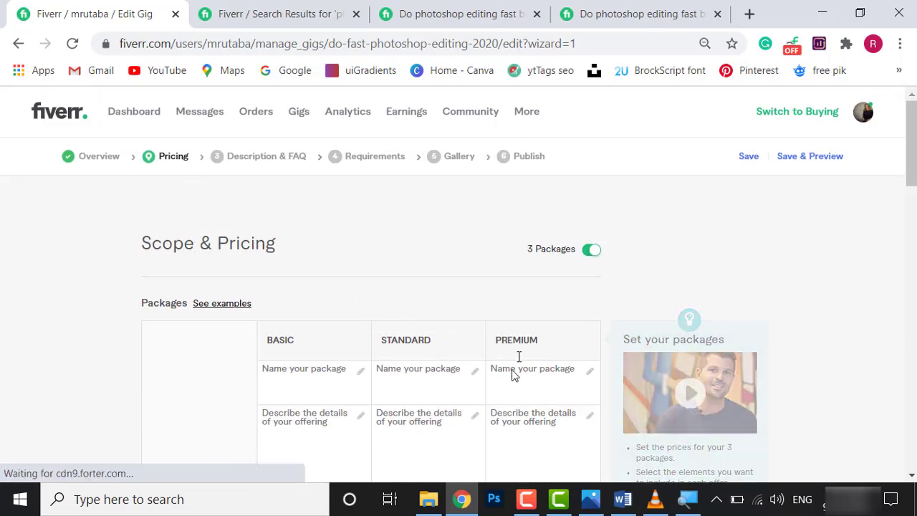
left_click(478, 401)
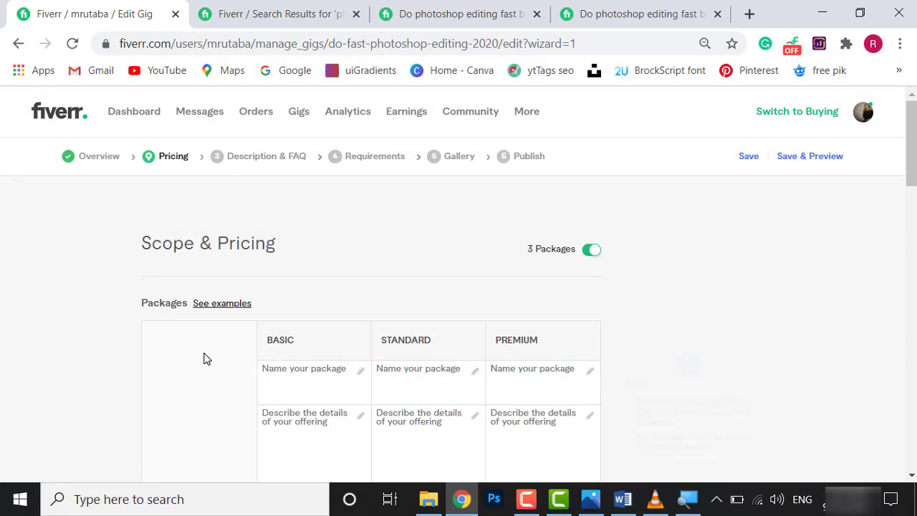
left_click(301, 375)
scroll(350, 334, "down", 1)
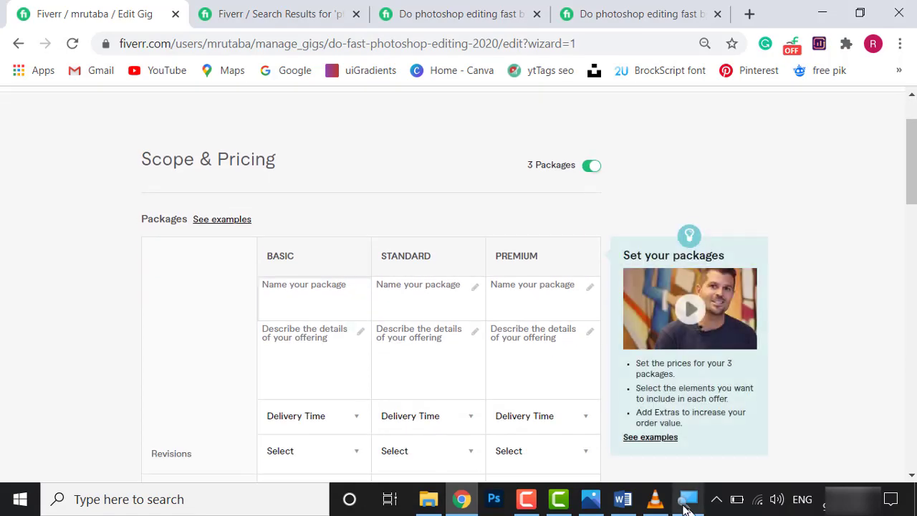
left_click(591, 500)
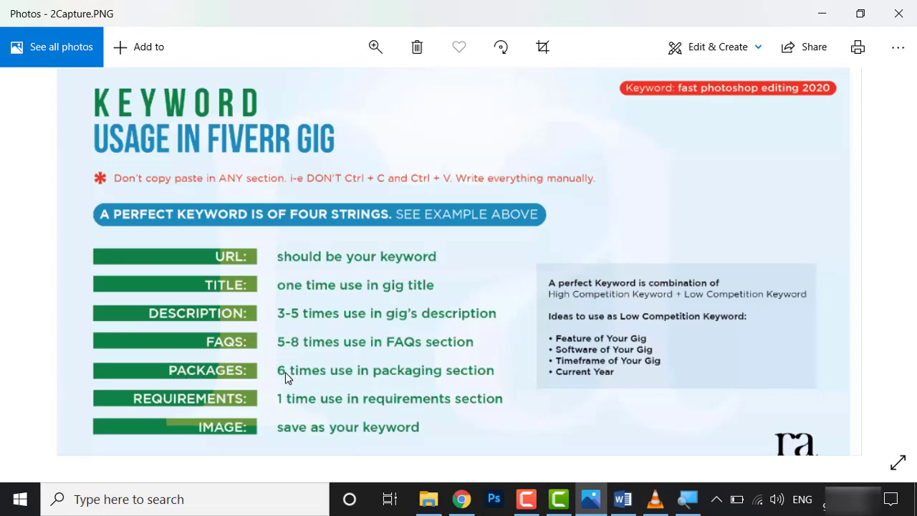
Hide the reference image and name the Basic package 'basic Photoshop editing'
left_click(824, 20)
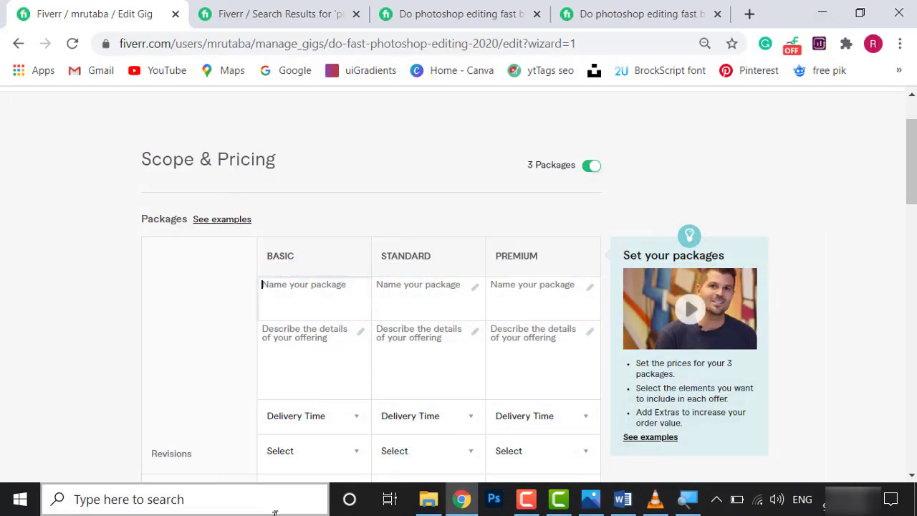
scroll(413, 295, "up", 1)
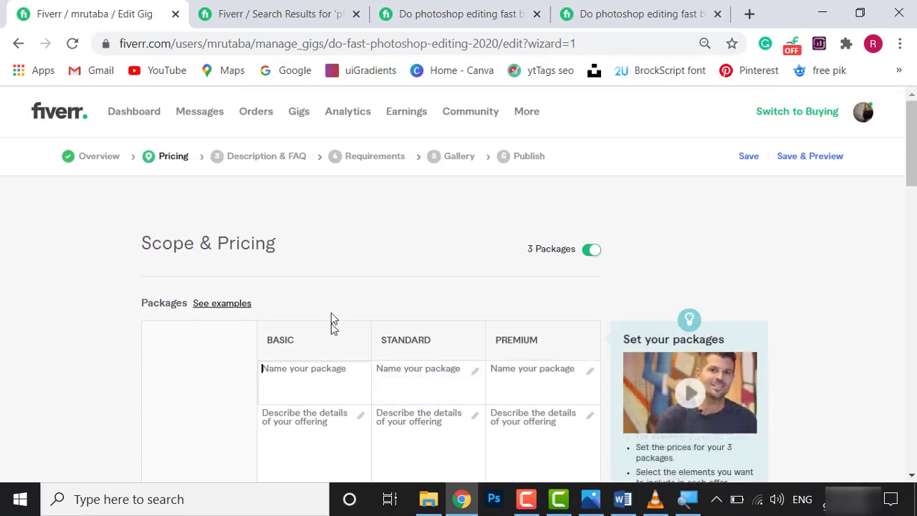
scroll(342, 389, "down", 1)
scroll(324, 278, "up", 1)
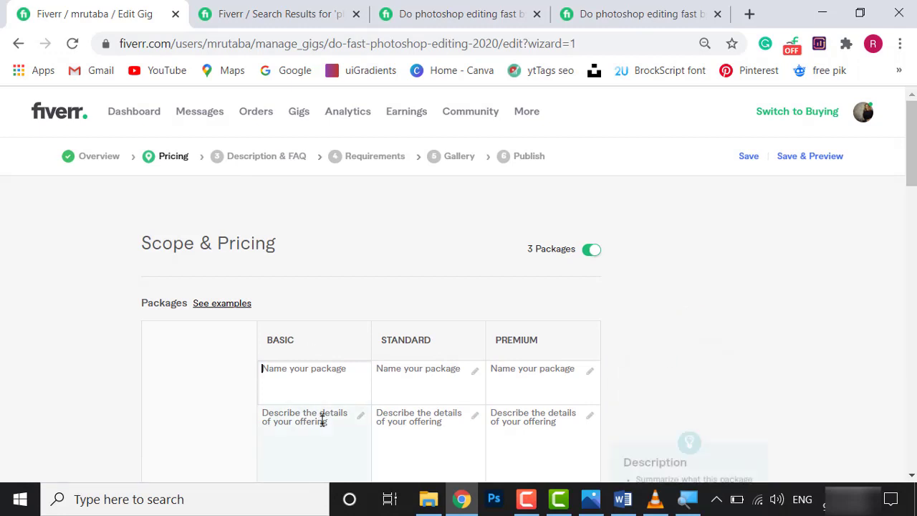
left_click(321, 373)
type("ba")
type("sic")
type(" F")
type("hotosho")
type("p")
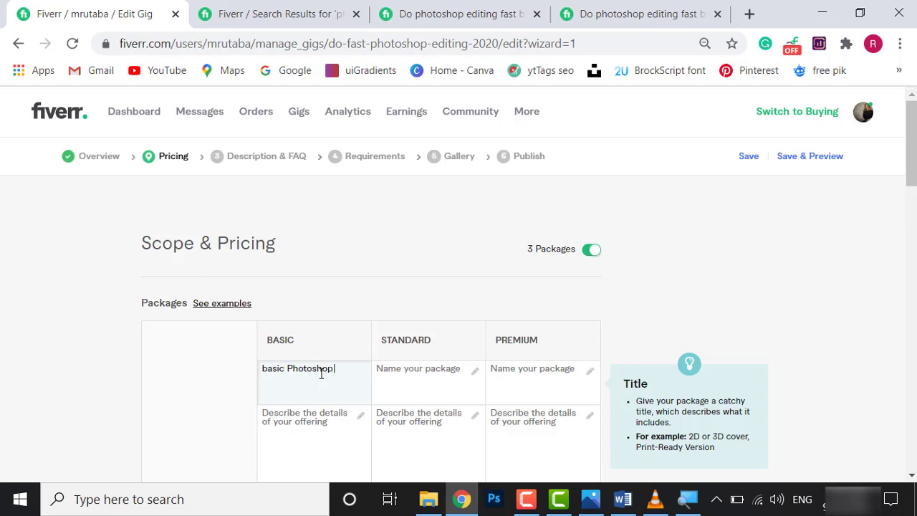
type(" editing")
Name the Standard package 'standard Photoshop editing', fixing the Photoshop spelling
left_click(420, 372)
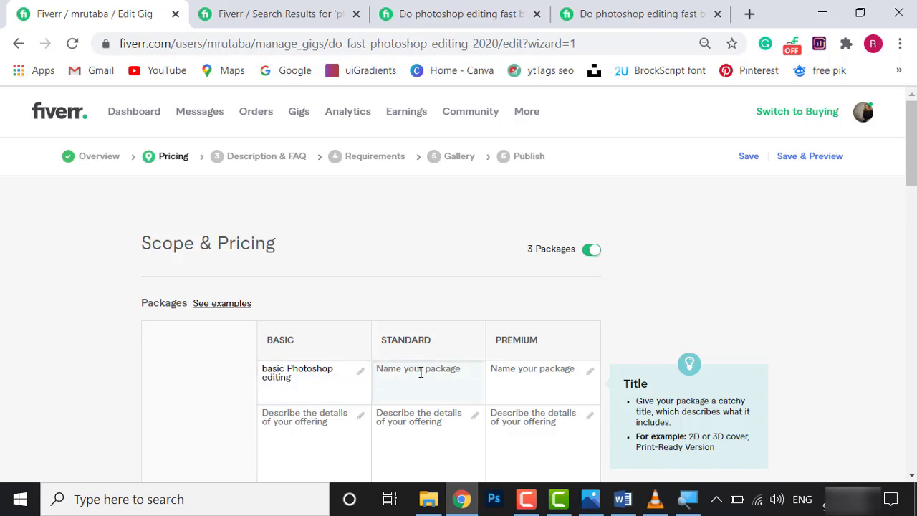
type("standard Photshop")
right_click(422, 371)
left_click(482, 119)
type("editring")
Name the Premium package 'premium Photoshop editing'
left_click(536, 375)
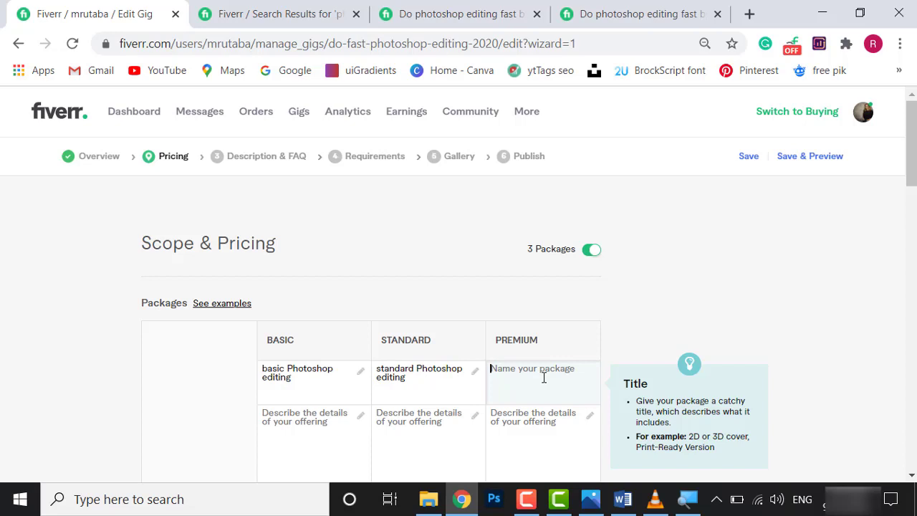
type("premium Photoshop editing")
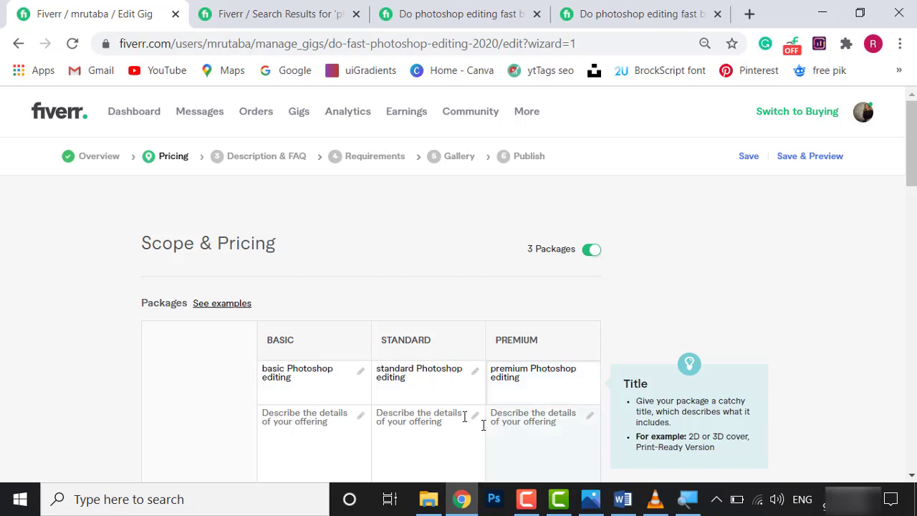
left_click(298, 431)
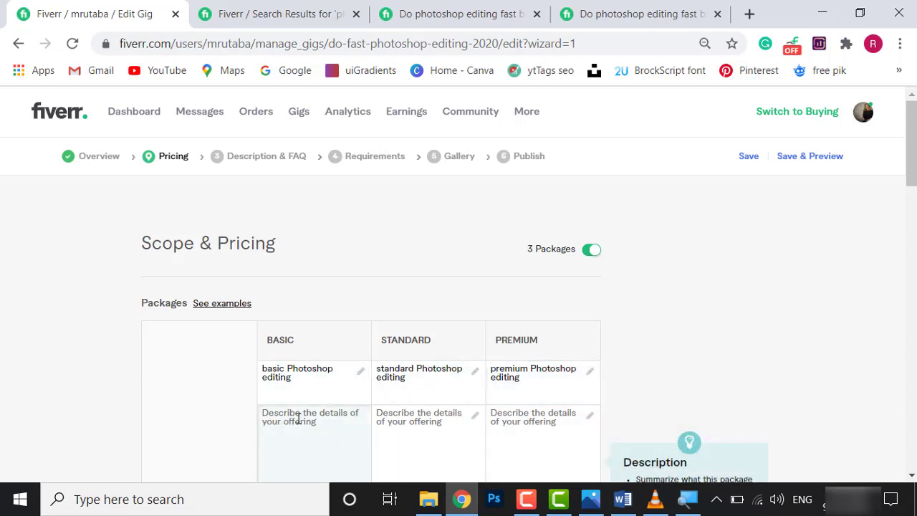
Describe the Basic package as 'one photo editing in Photoshop', fixing typos
scroll(307, 420, "down", 1)
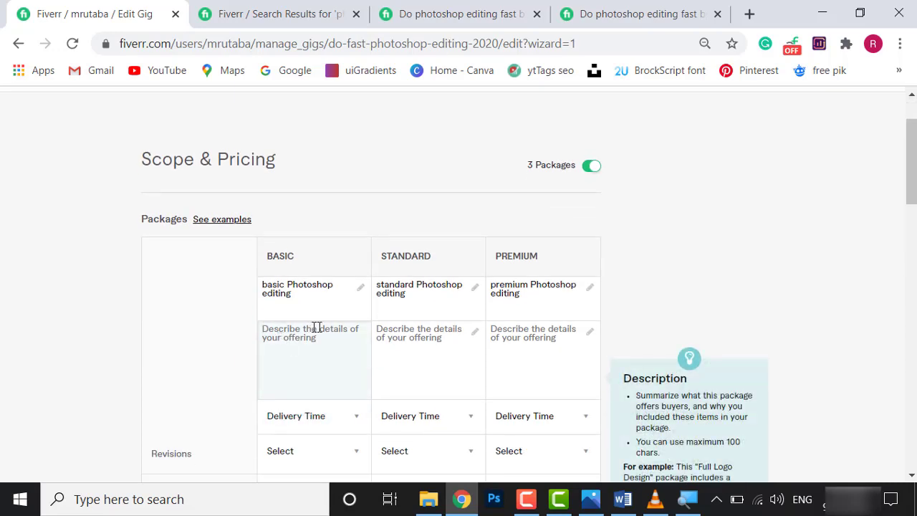
left_click(296, 292)
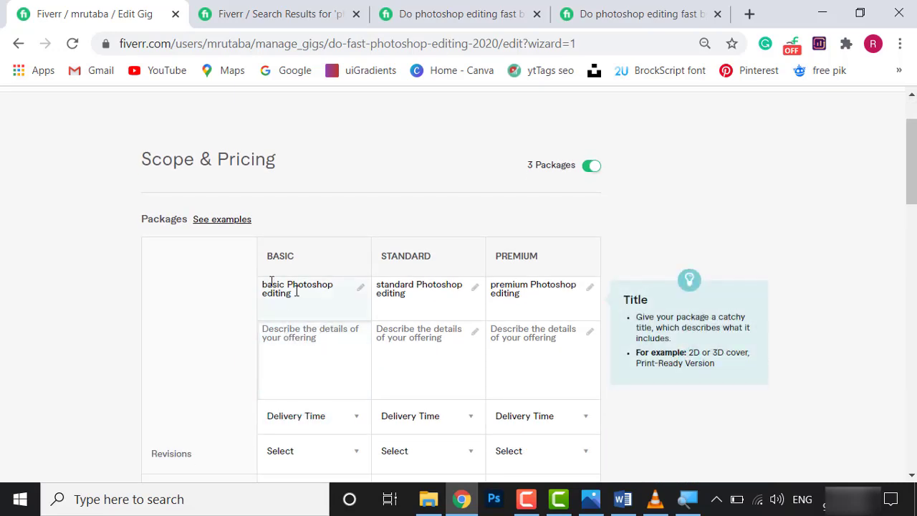
left_click(283, 331)
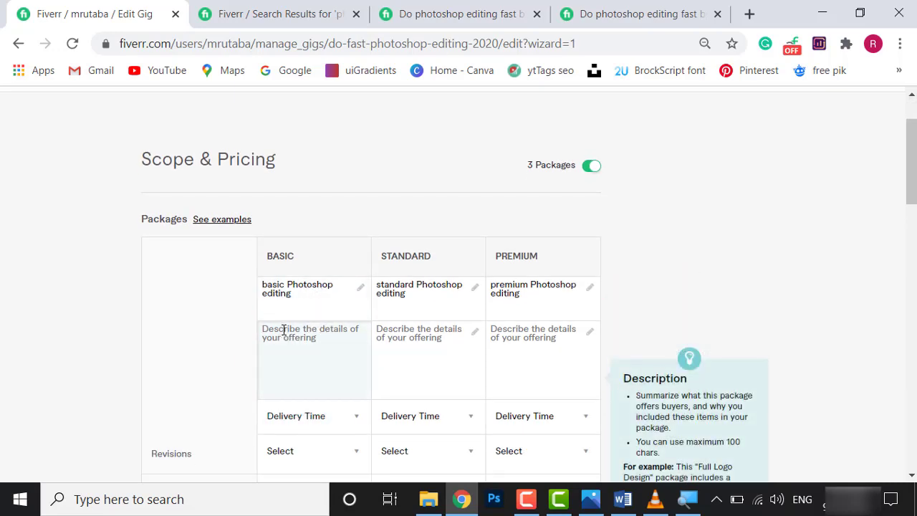
type("on")
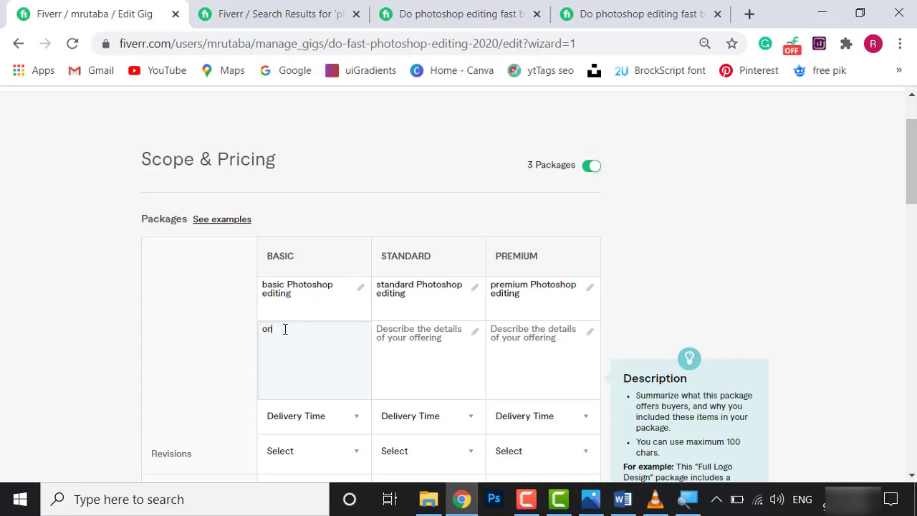
type("e photo")
type("shop")
key("BackSpace")
key("BackSpace")
key("BackSpace")
key("BackSpace")
key("BackSpace")
key("BackSpace")
key("BackSpace")
key("BackSpace")
type("photo editn")
key("BackSpace")
type("ing in p")
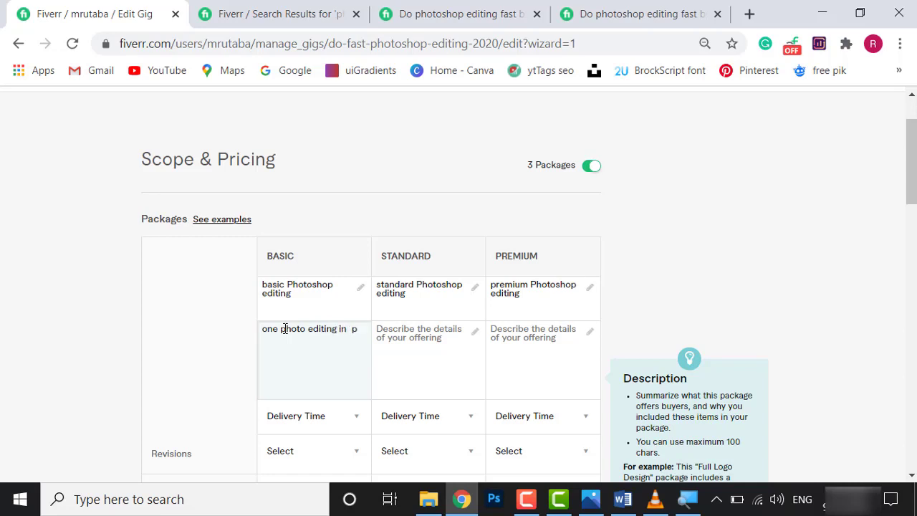
type("photoshopop")
right_click(292, 343)
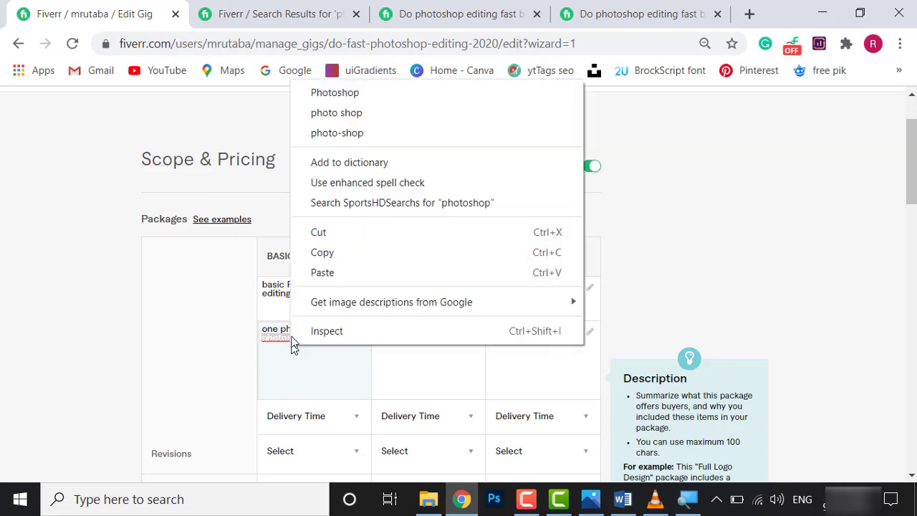
left_click(337, 94)
Describe Standard as '3 Photos editing in Photoshop' and Premium as '5 photos editing in photoshop'
left_click(422, 342)
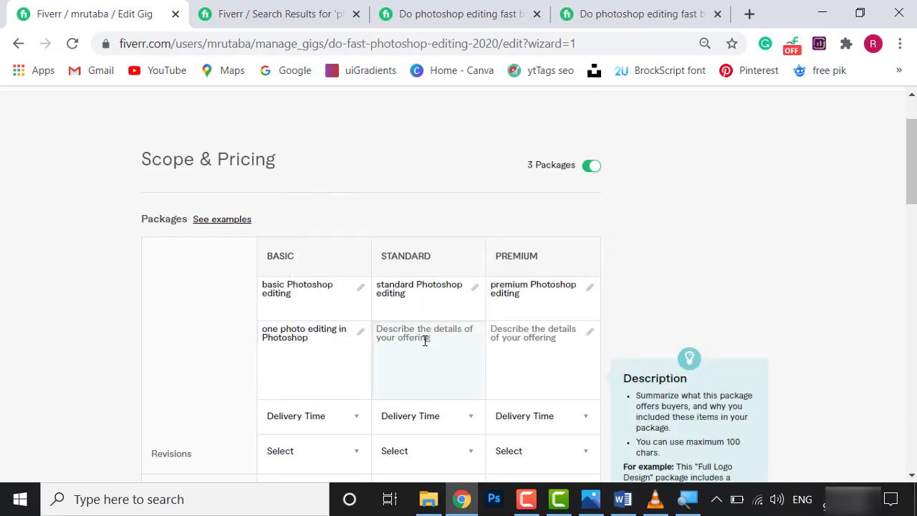
type("3")
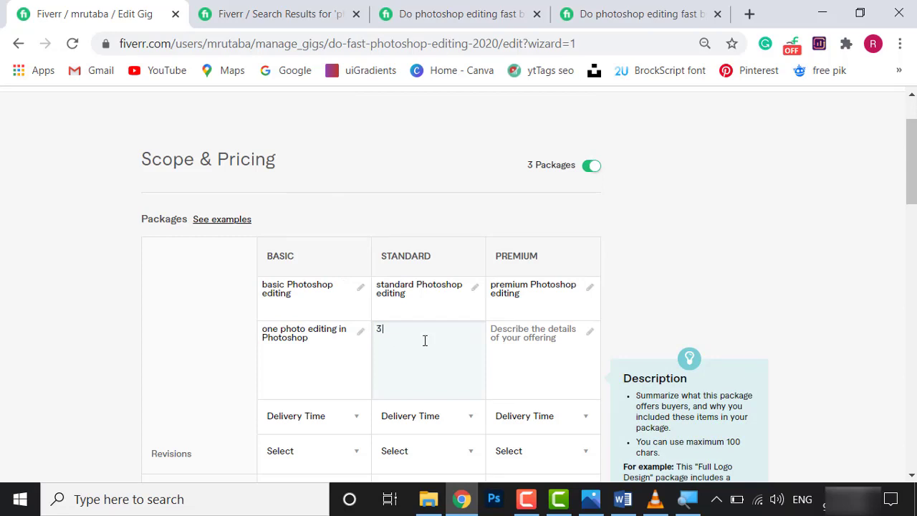
type(" Photos editing in Photoshop")
left_click(525, 335)
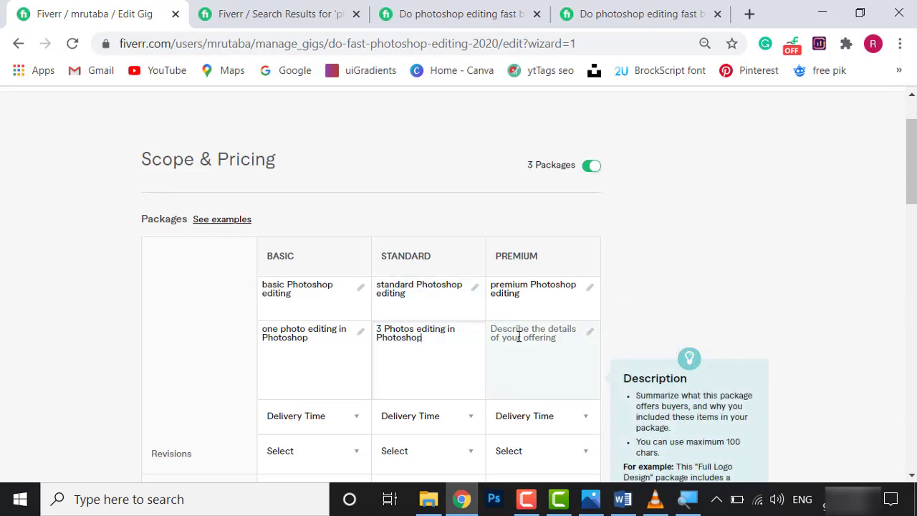
type("5")
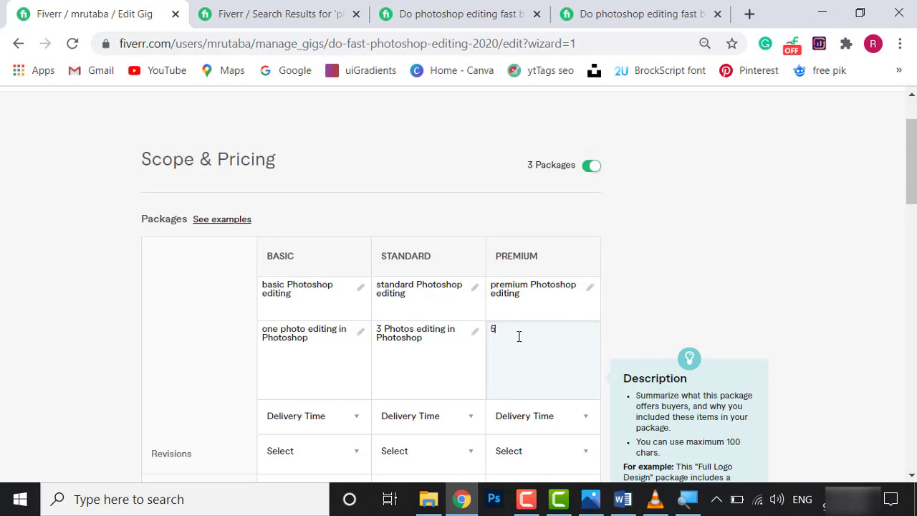
type(" photosho")
key("BackSpace")
type("s editing in photoshop")
Fix the Premium description's spelling so it ends 'in Photoshop'
right_click(519, 337)
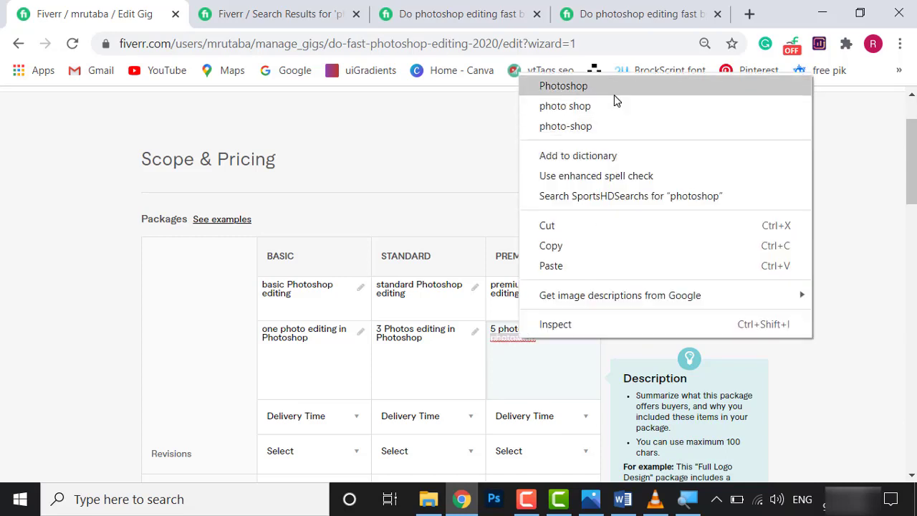
left_click(566, 104)
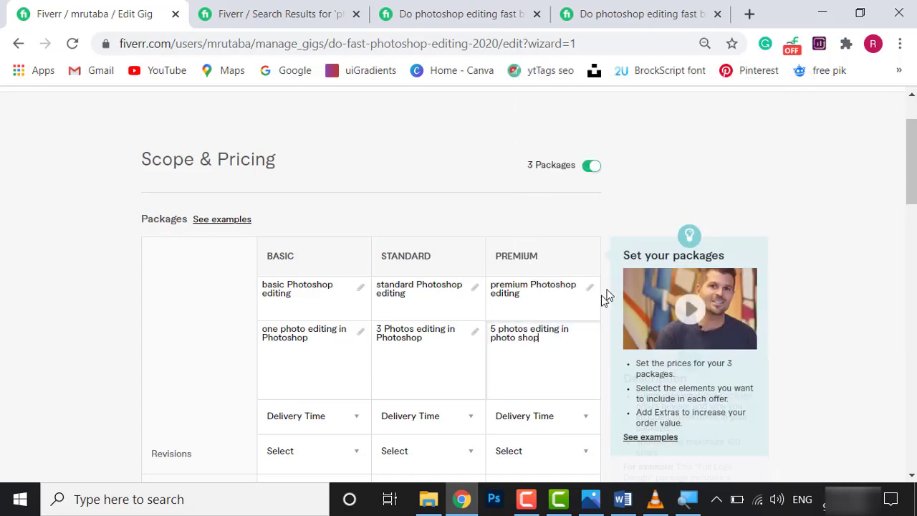
left_click(519, 337)
key("BackSpace")
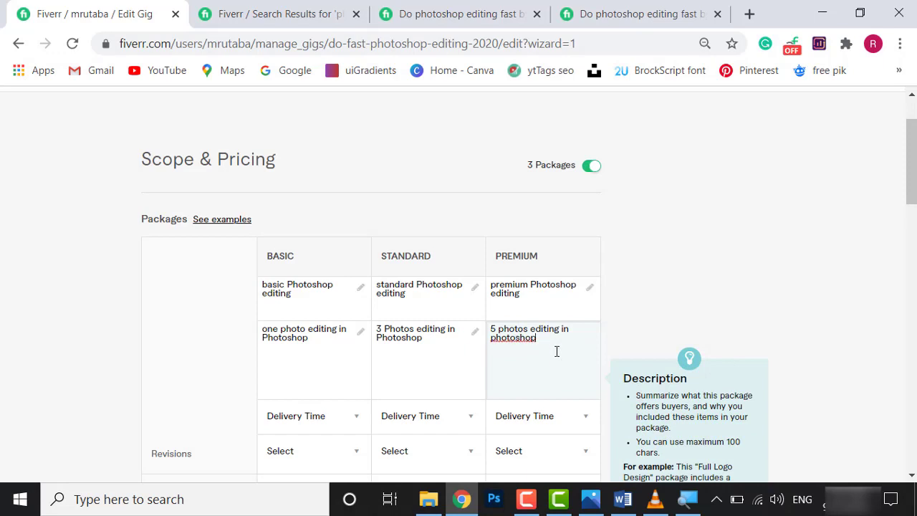
double_click(533, 338)
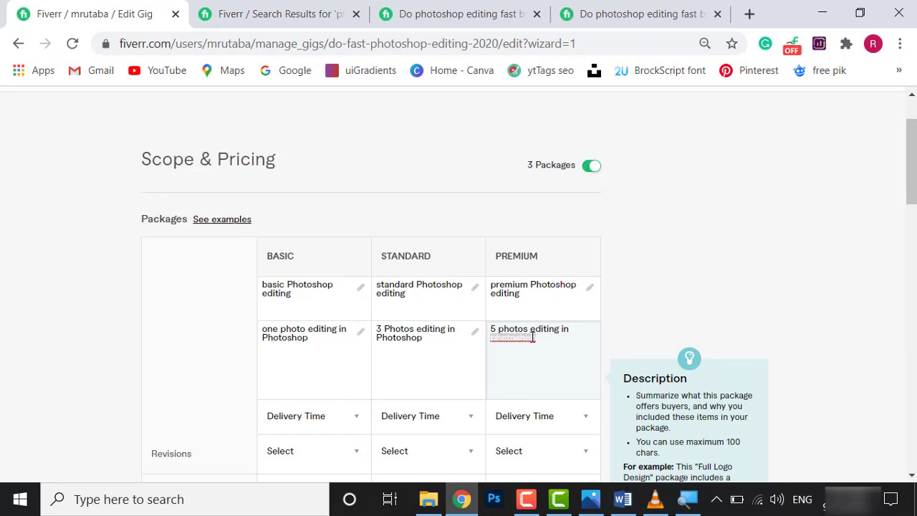
right_click(533, 337)
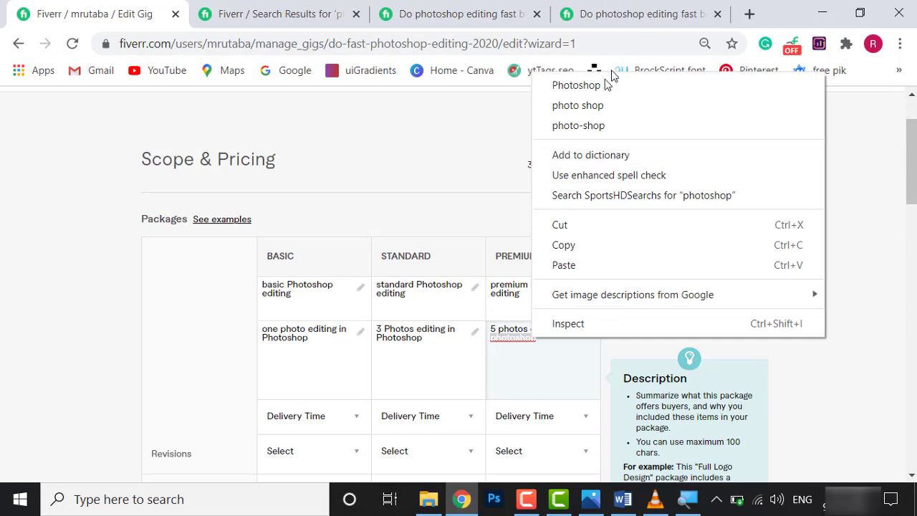
left_click(576, 84)
Set 1 Day Delivery for the Basic, Standard and Premium packages
scroll(528, 318, "down", 3)
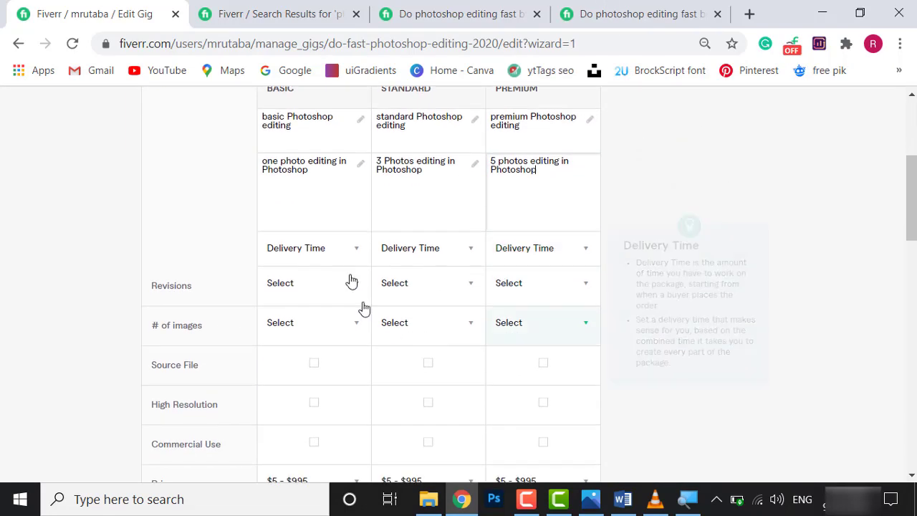
scroll(342, 262, "up", 1)
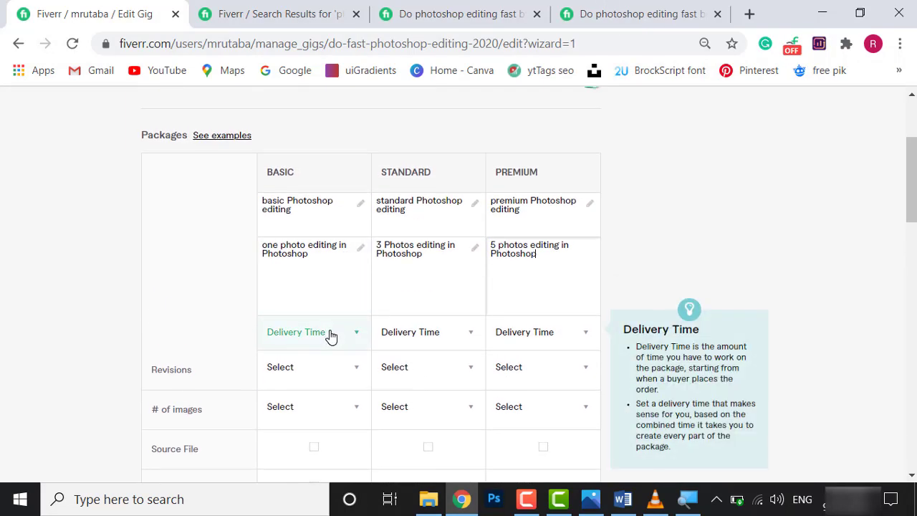
left_click(332, 334)
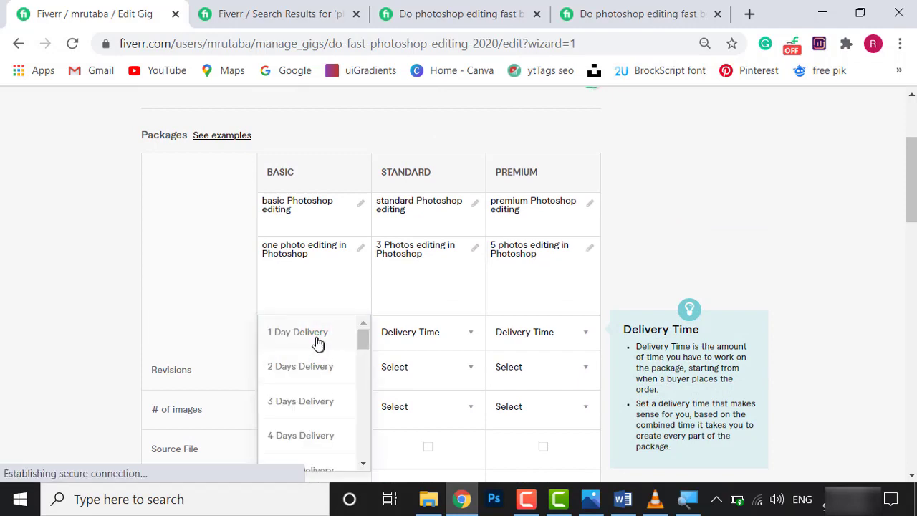
left_click(318, 342)
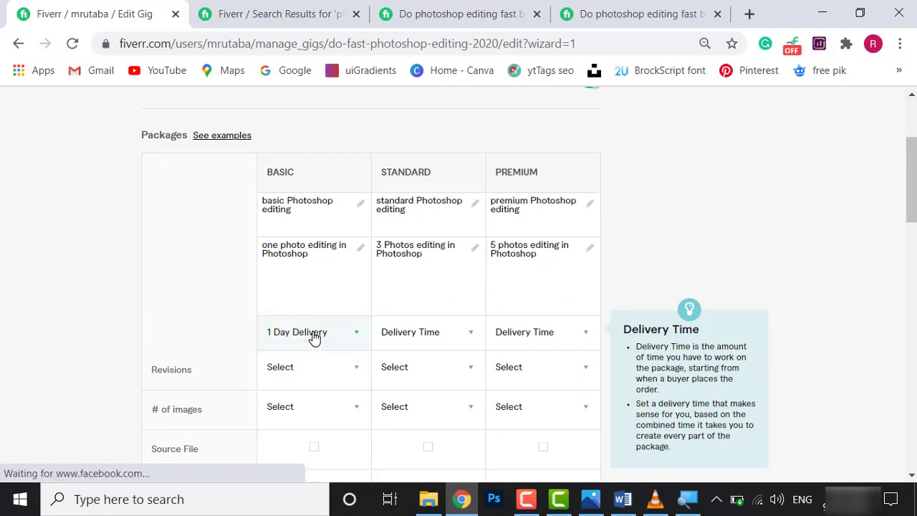
left_click(439, 340)
left_click(441, 340)
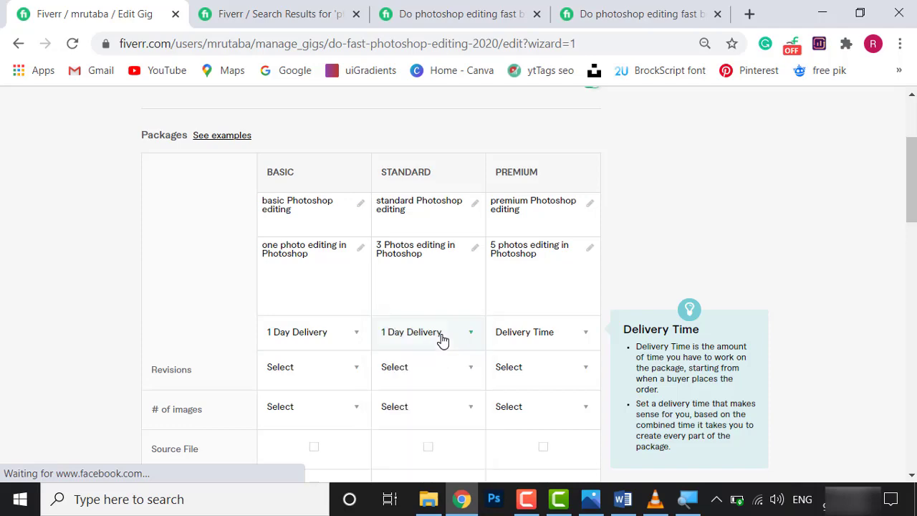
left_click(533, 338)
left_click(530, 340)
Set revisions to 2 for Basic, 5 for Standard and Unlimited for Premium
scroll(531, 338, "down", 1)
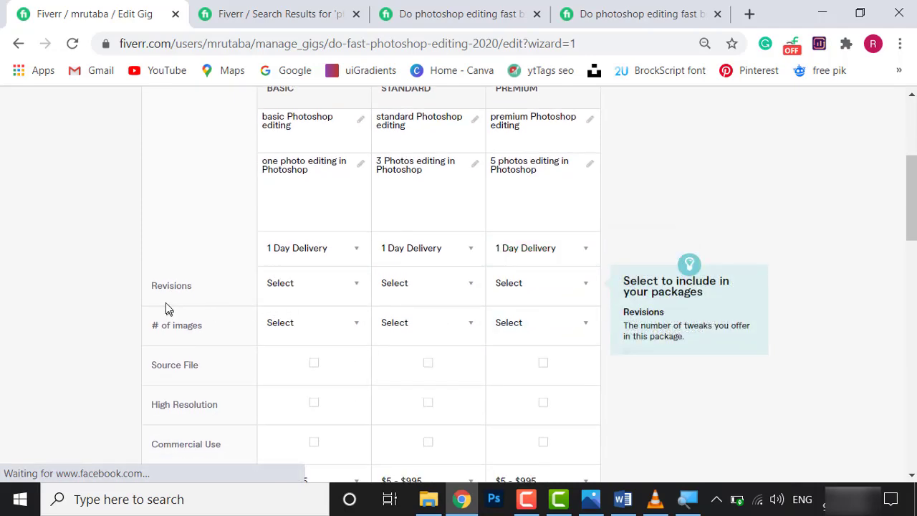
left_click(362, 286)
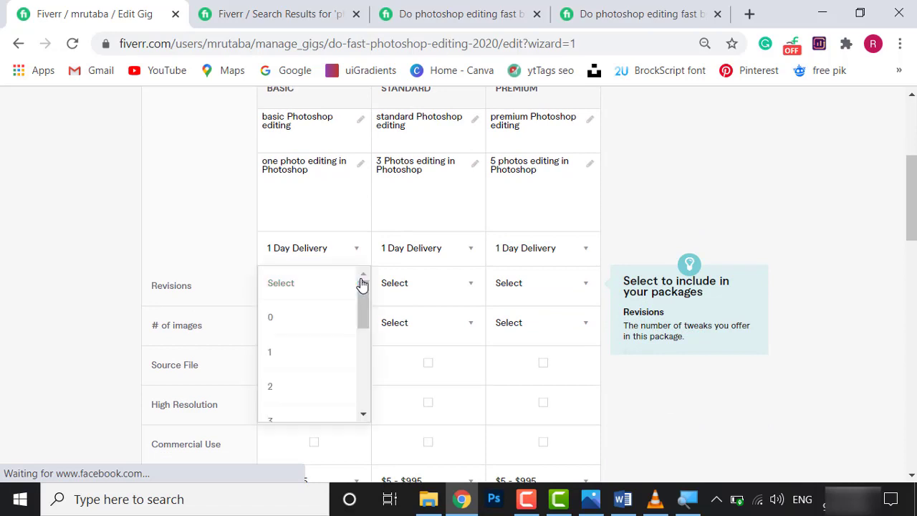
left_click(286, 382)
left_click(439, 296)
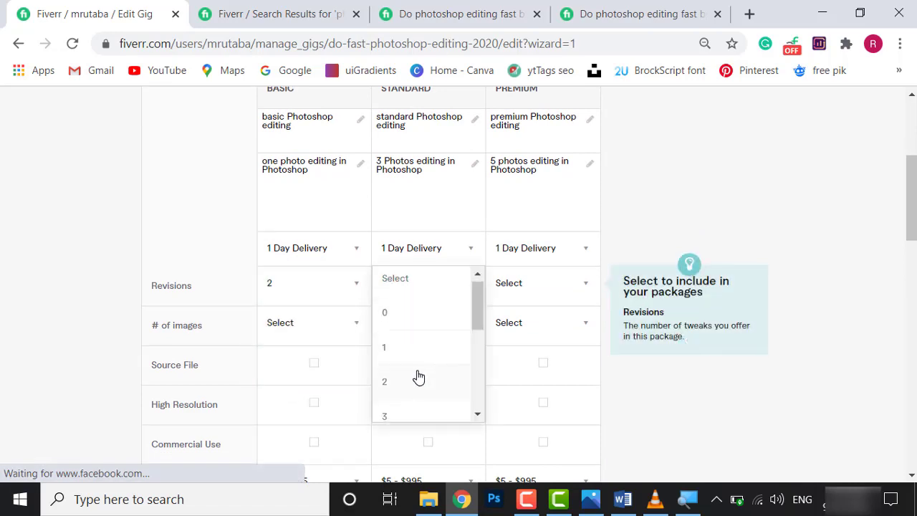
scroll(415, 375, "down", 2)
left_click(405, 403)
left_click(533, 289)
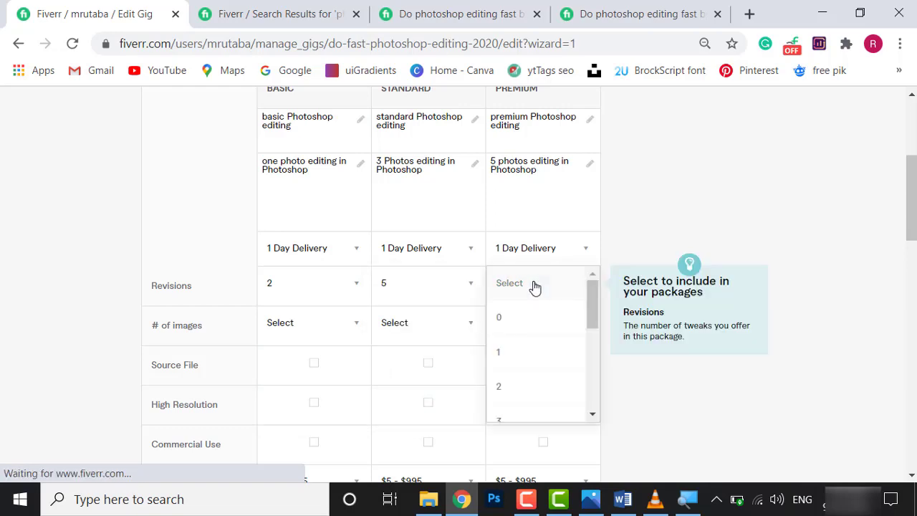
scroll(534, 405, "down", 4)
left_click(540, 402)
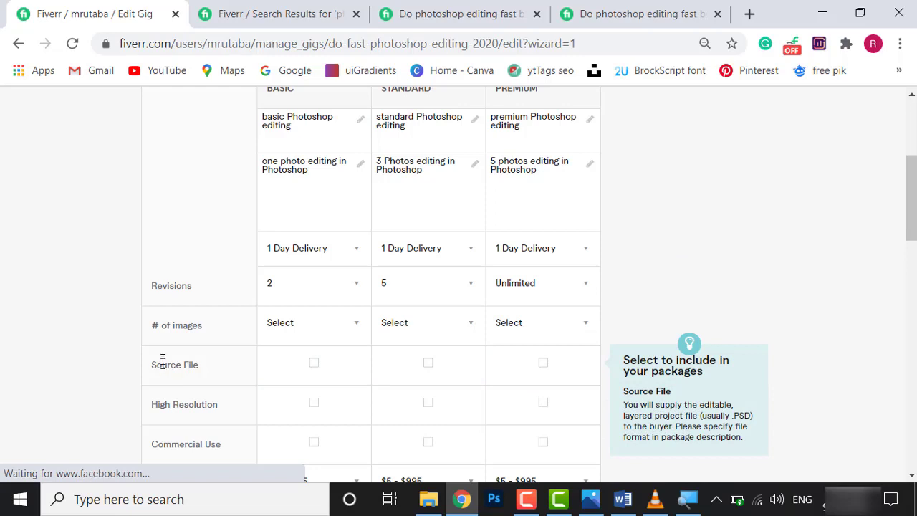
Set the number of images to 1, 3 and 5 for Basic, Standard and Premium
left_click(357, 333)
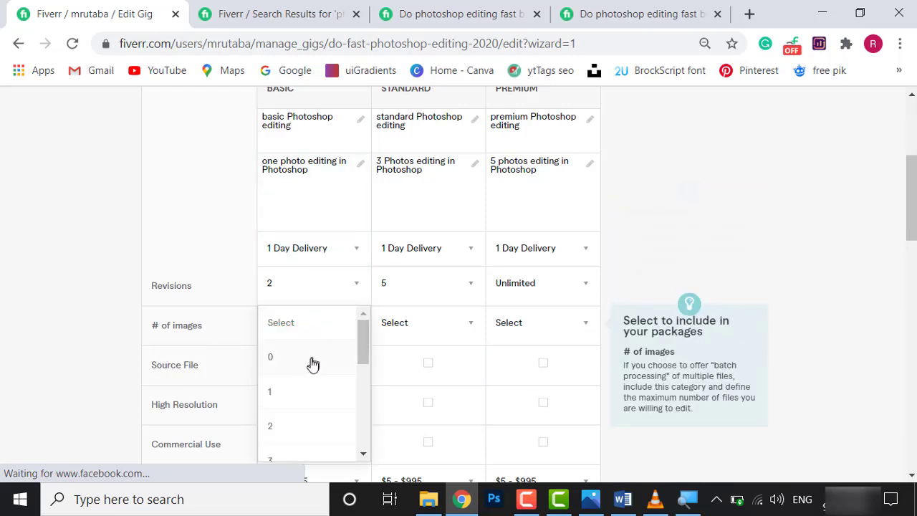
left_click(308, 391)
left_click(450, 332)
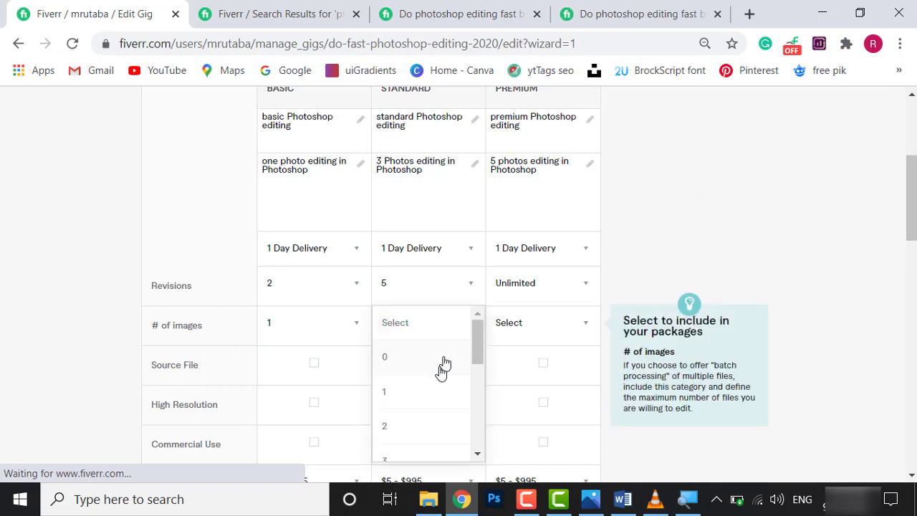
left_click(398, 463)
left_click(537, 333)
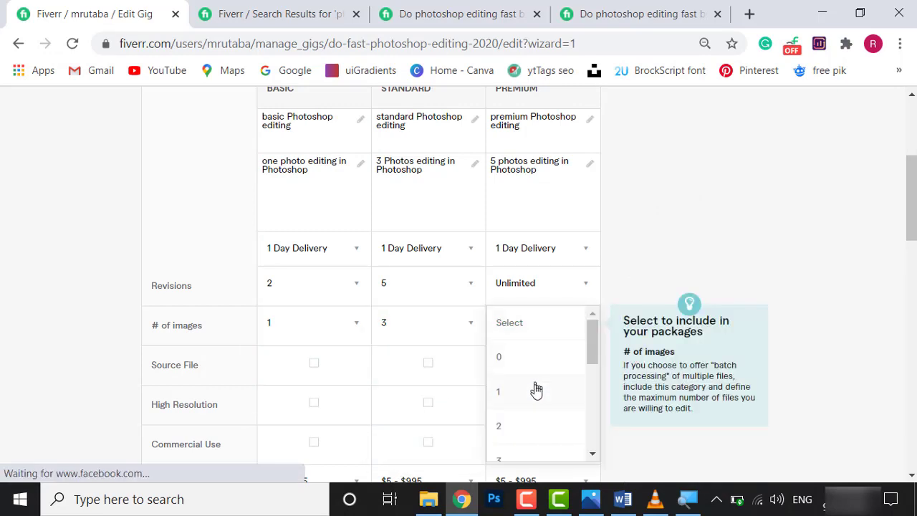
scroll(533, 391, "down", 4)
scroll(533, 393, "up", 2)
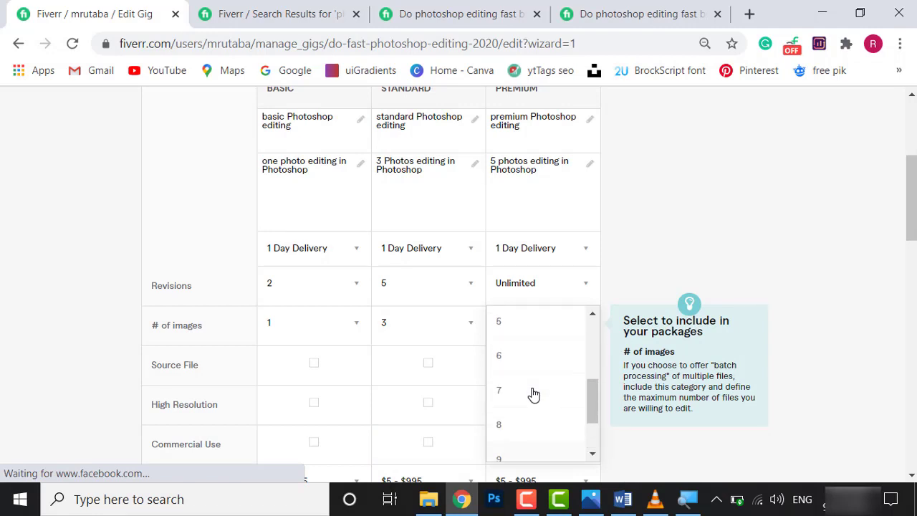
left_click(516, 326)
scroll(480, 368, "down", 1)
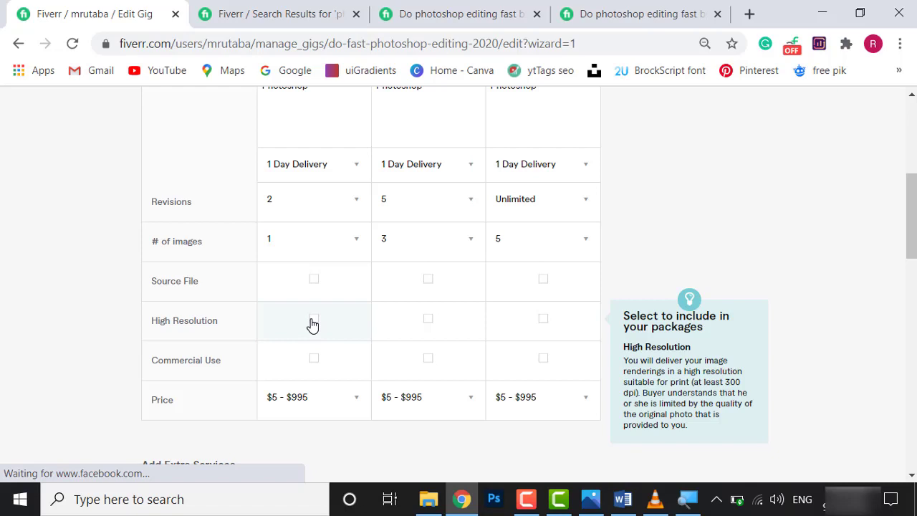
Include High Resolution and Commercial Use in all packages, and Source File only in Premium
left_click(313, 324)
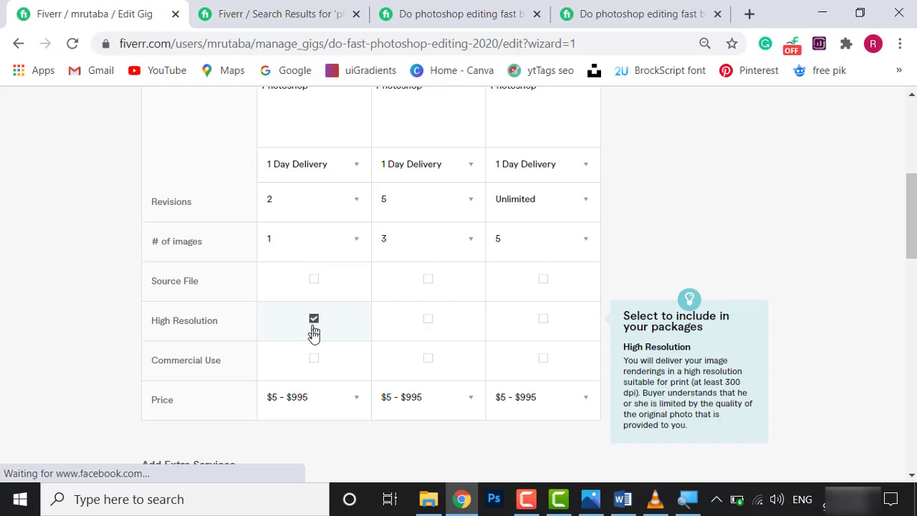
left_click(319, 362)
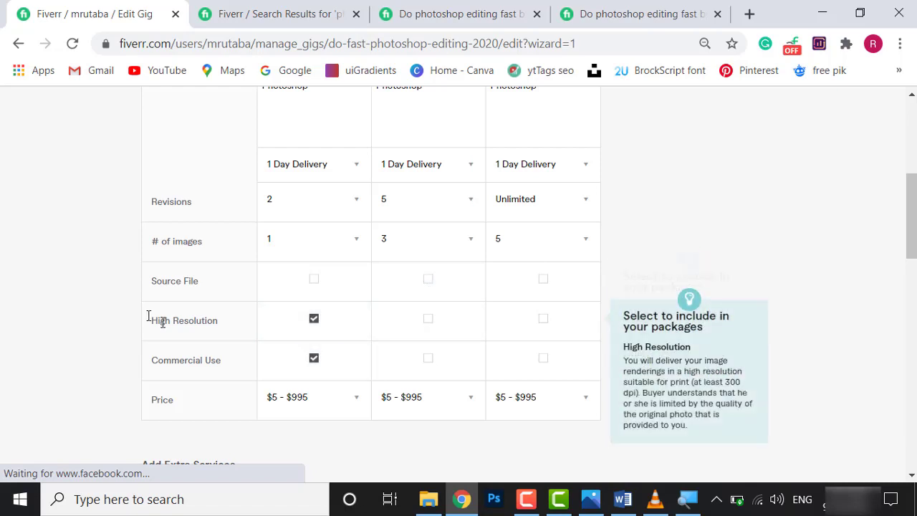
left_click(429, 288)
left_click(428, 283)
left_click(428, 324)
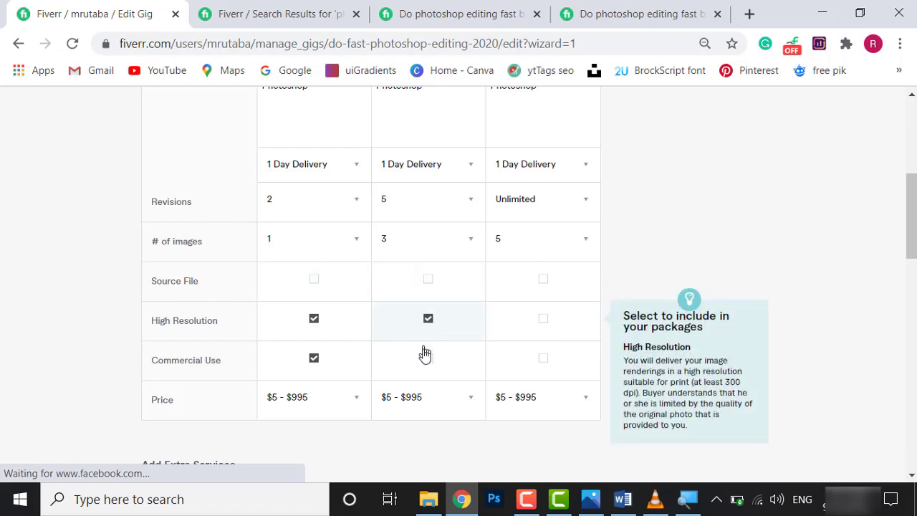
left_click(427, 357)
left_click(553, 289)
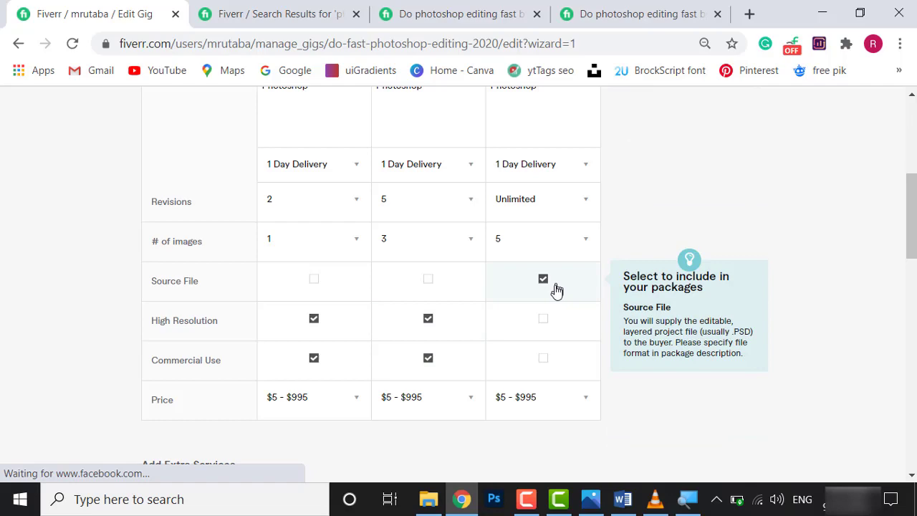
left_click(554, 328)
left_click(542, 361)
Price the Basic package at $5 and the Standard package at $20
scroll(539, 279, "up", 3)
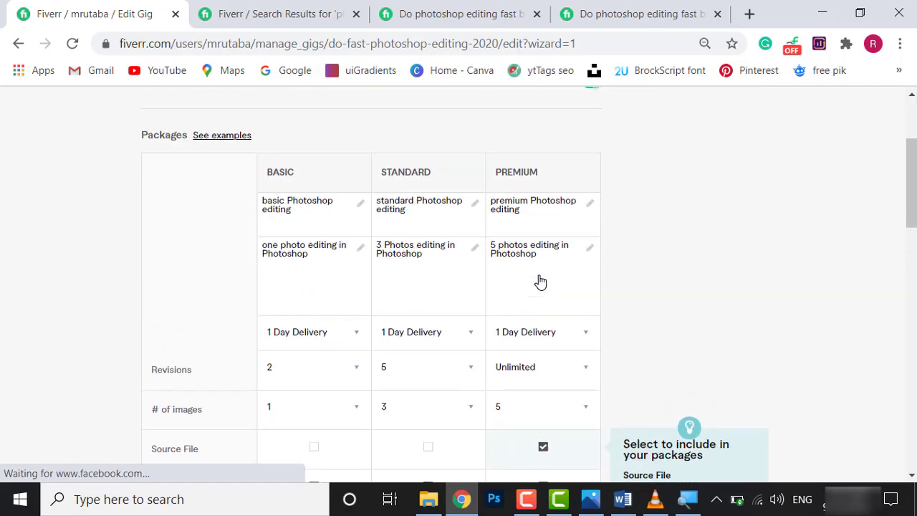
scroll(540, 282, "down", 3)
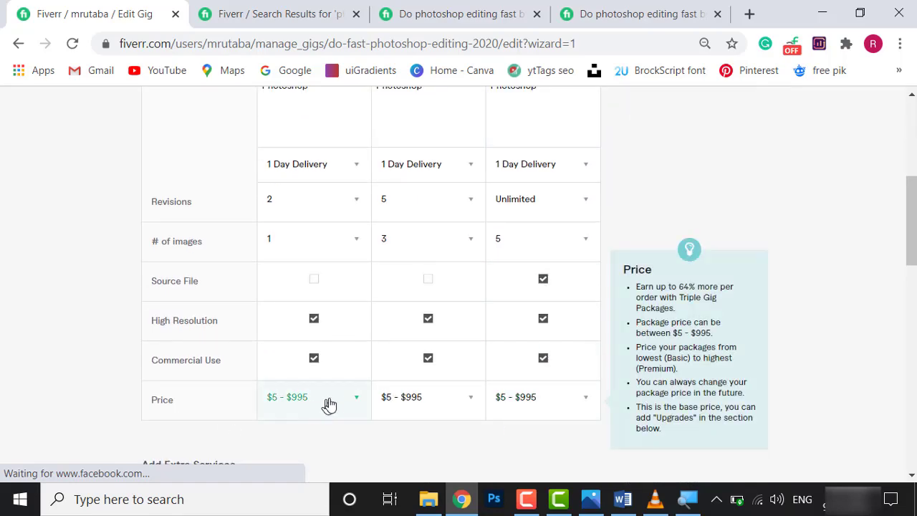
left_click(331, 403)
left_click(336, 398)
left_click(451, 405)
left_click(425, 435)
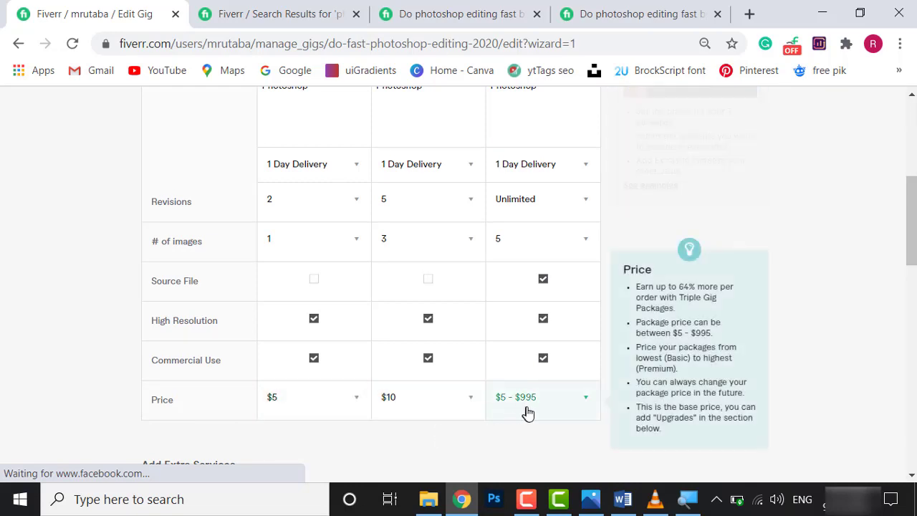
left_click(458, 398)
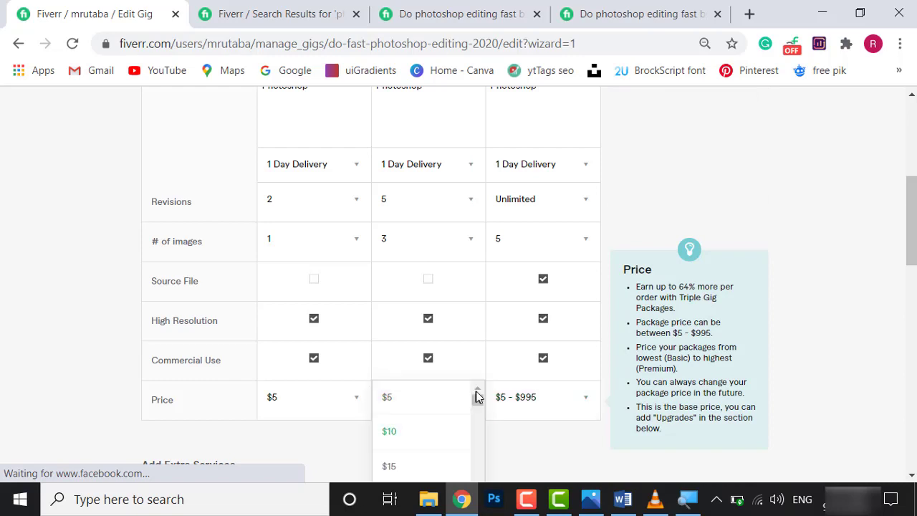
scroll(454, 451, "down", 4)
scroll(430, 430, "up", 3)
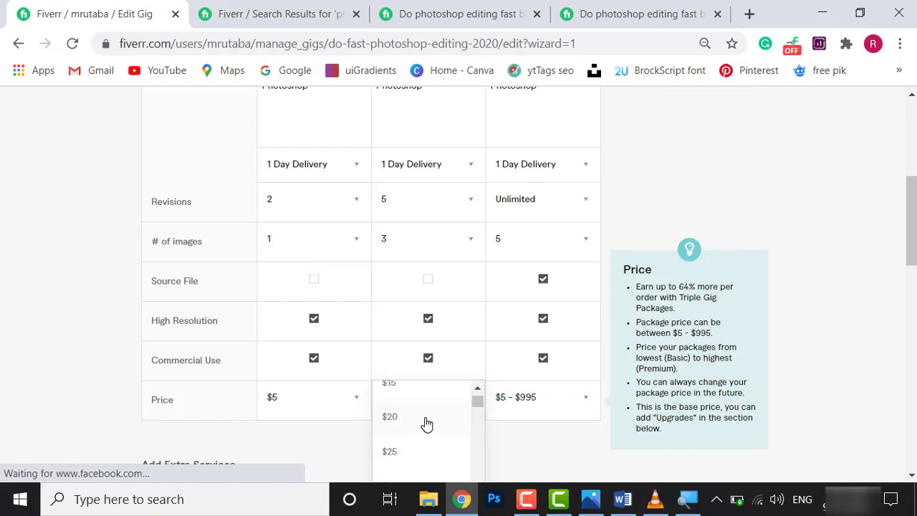
left_click(426, 424)
Price the Premium package at $30 and review the completed pricing table
left_click(547, 396)
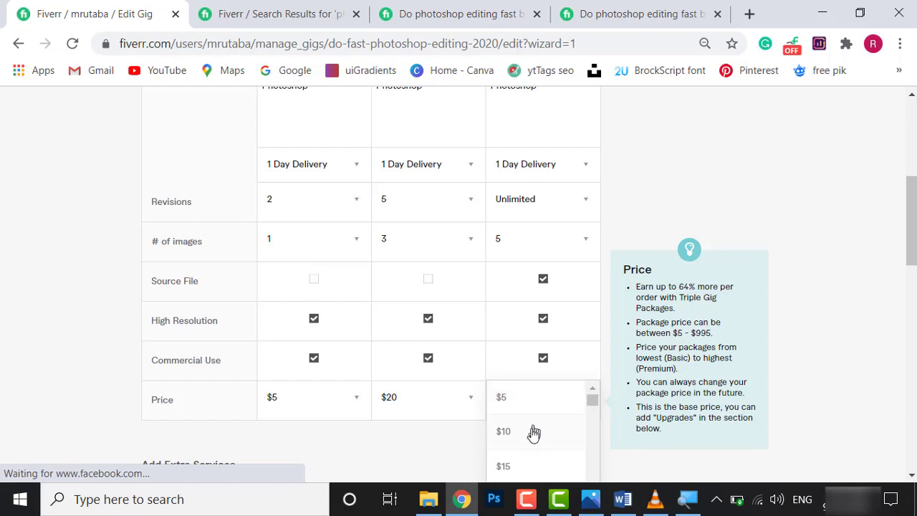
scroll(534, 434, "down", 1)
scroll(533, 439, "down", 2)
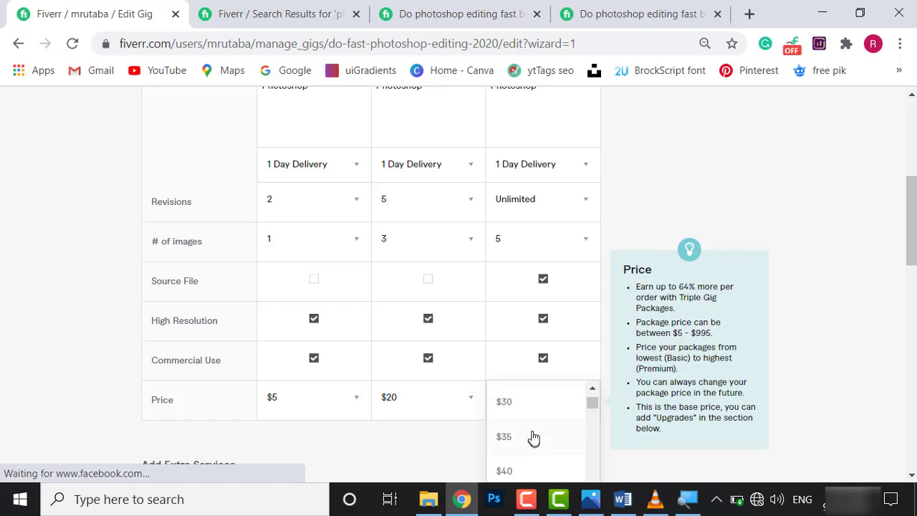
left_click(527, 407)
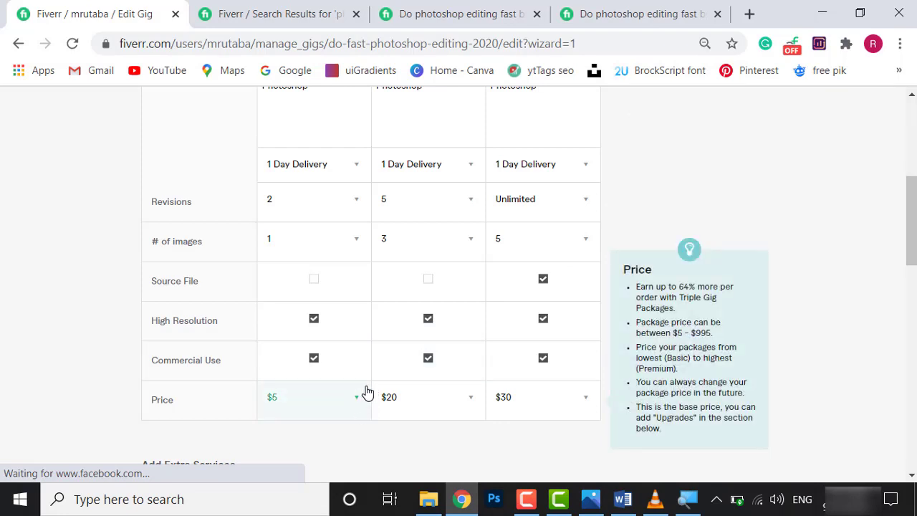
scroll(367, 392, "down", 1)
scroll(371, 351, "down", 1)
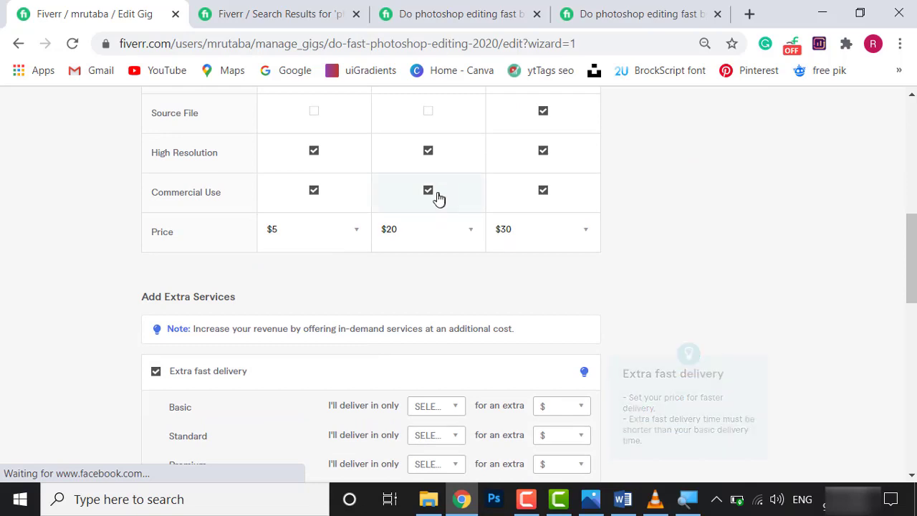
scroll(424, 267, "up", 1)
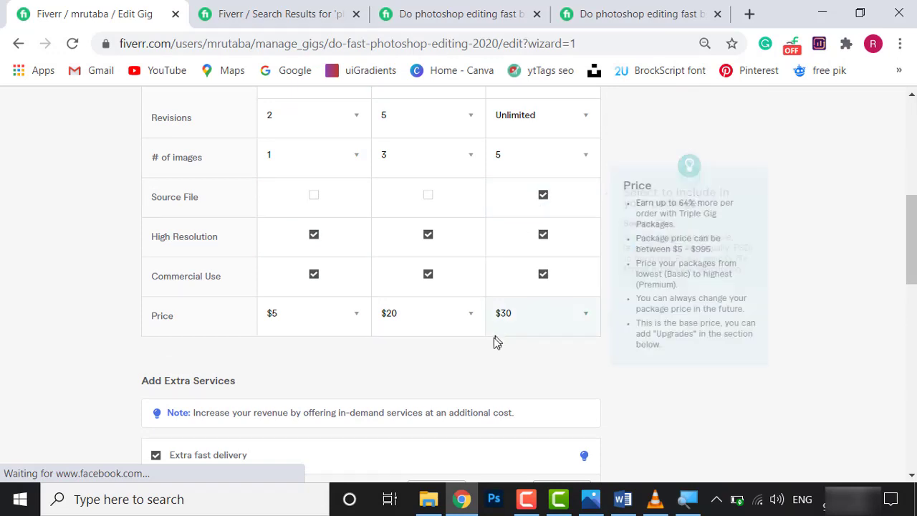
scroll(392, 297, "up", 2)
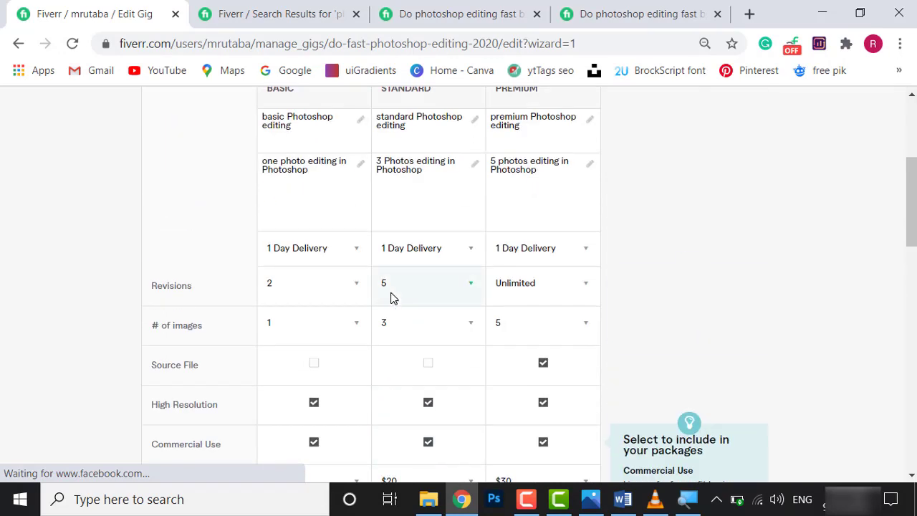
scroll(403, 323, "down", 2)
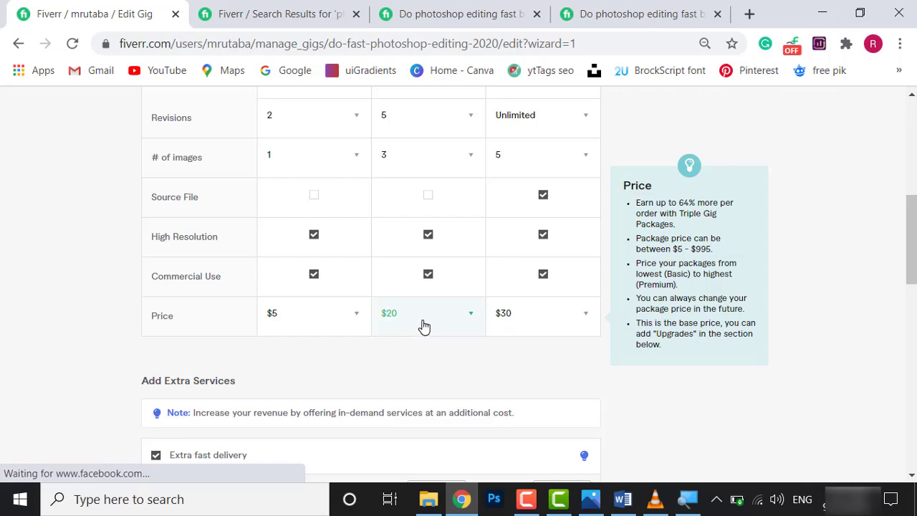
scroll(422, 324, "down", 1)
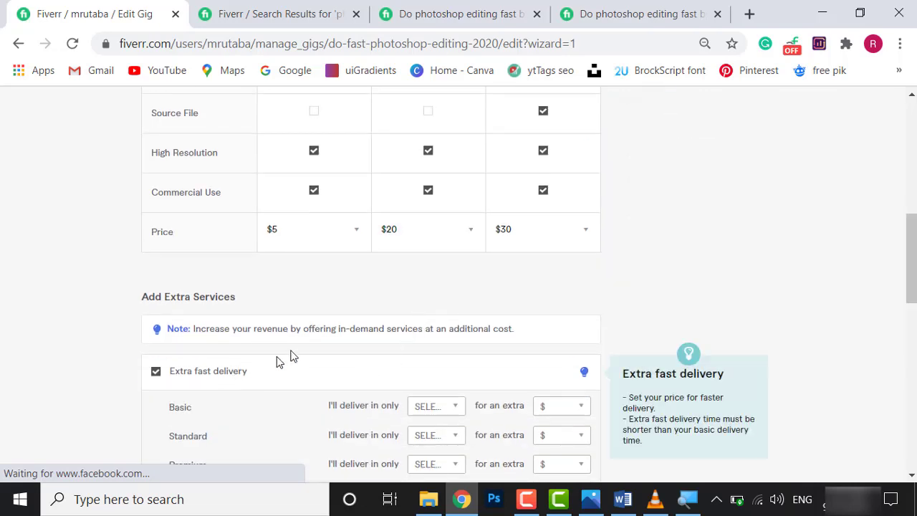
scroll(292, 356, "down", 2)
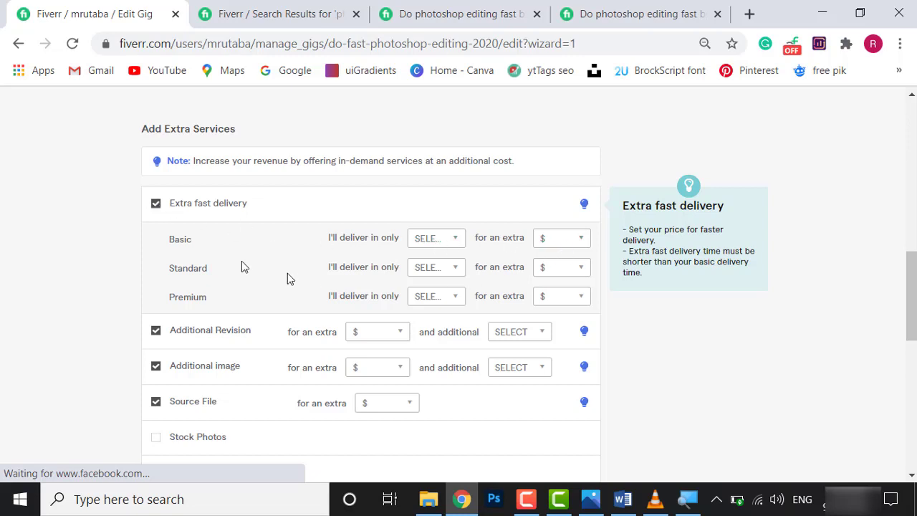
Drop the Extra fast delivery extra and price Additional Revision at $5 with 1 extra day
left_click(156, 204)
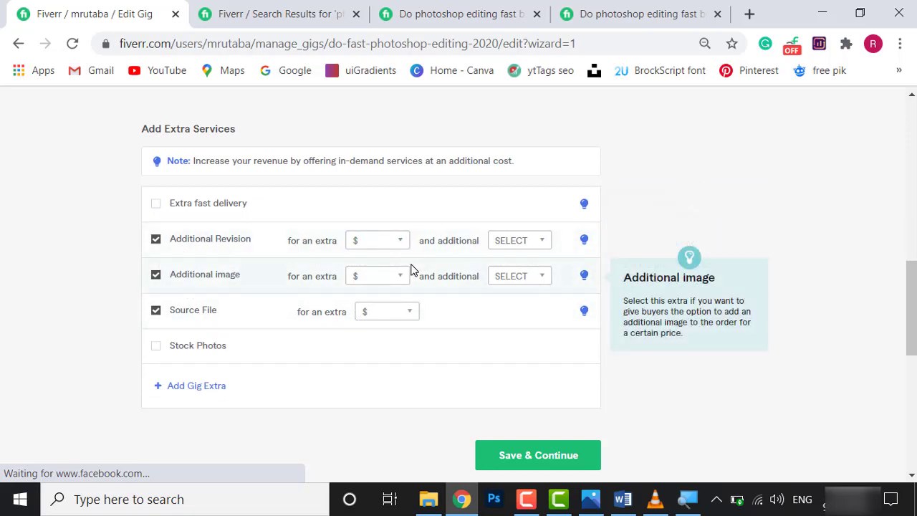
scroll(399, 260, "up", 7)
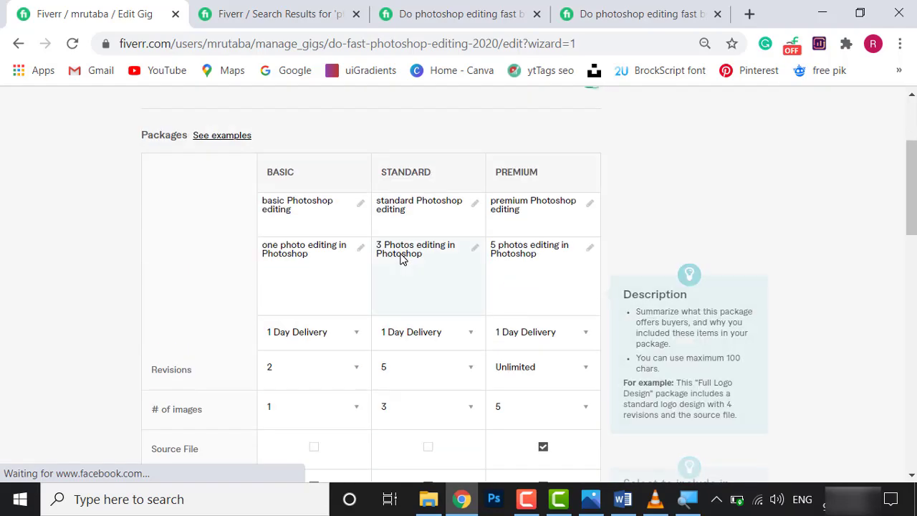
scroll(370, 383, "down", 7)
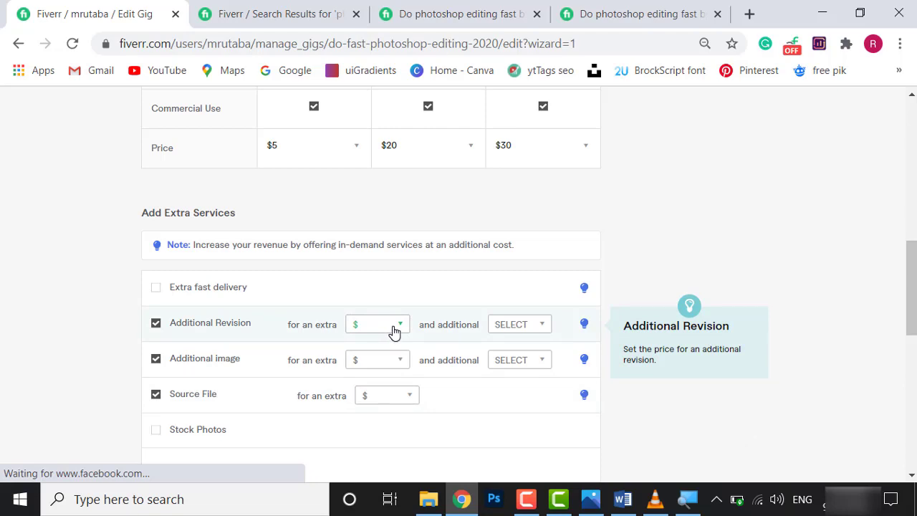
left_click(394, 332)
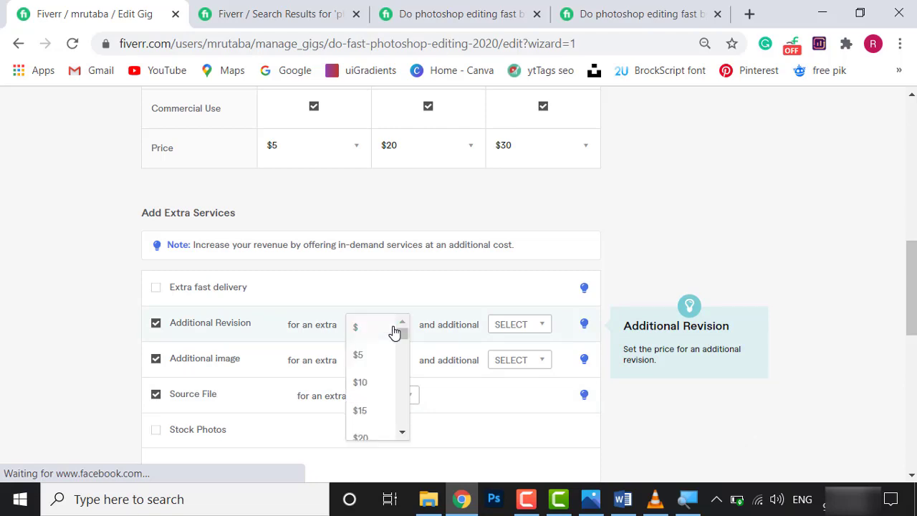
left_click(370, 356)
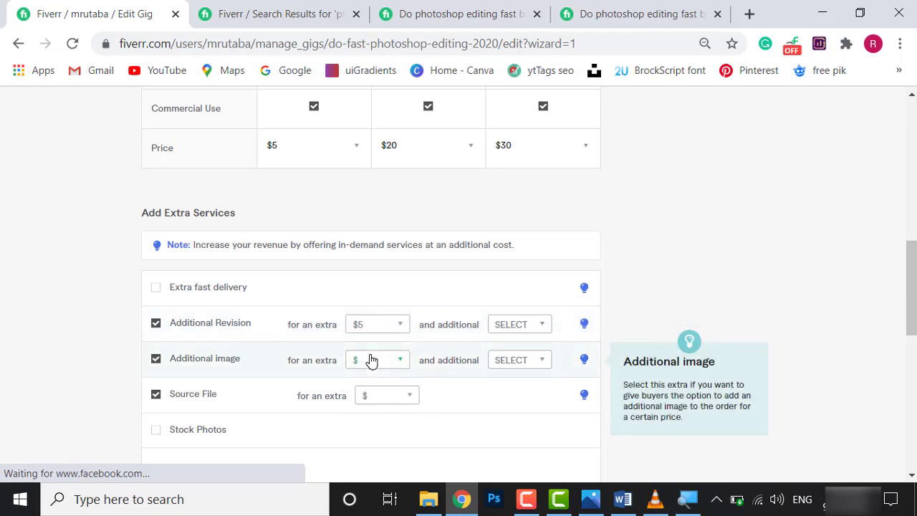
left_click(509, 334)
left_click(509, 352)
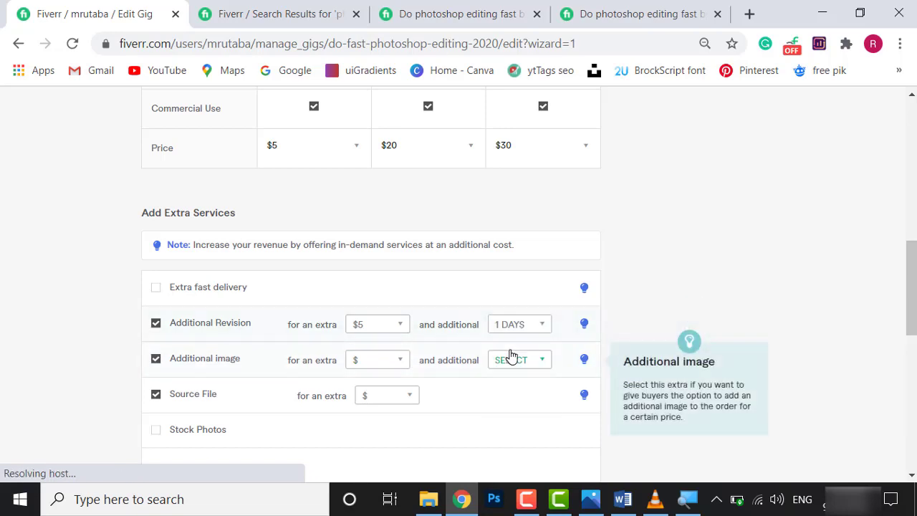
Price Additional image and Source File at $5 each, giving Additional image 1 extra day
left_click(387, 362)
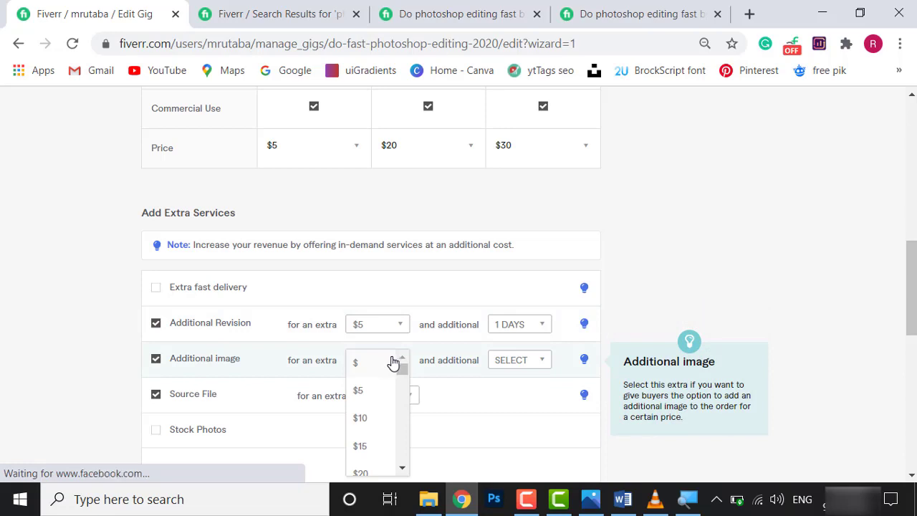
left_click(377, 391)
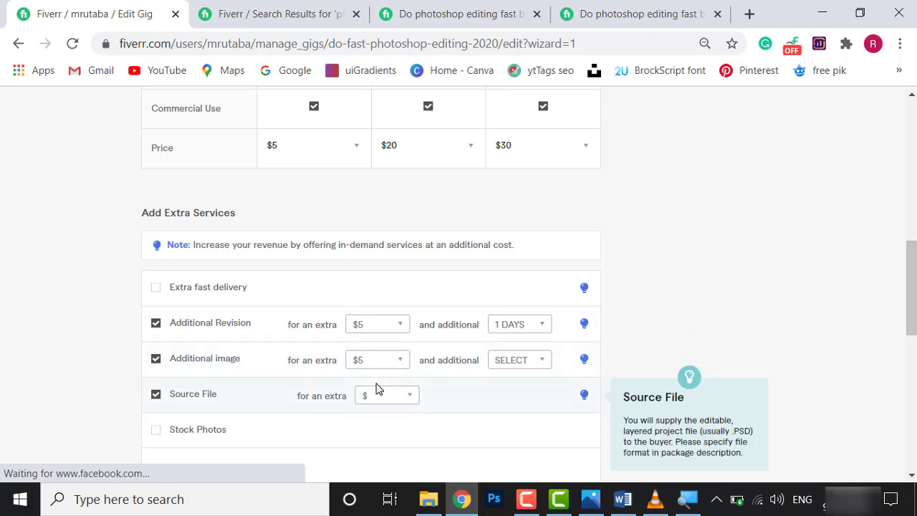
left_click(407, 399)
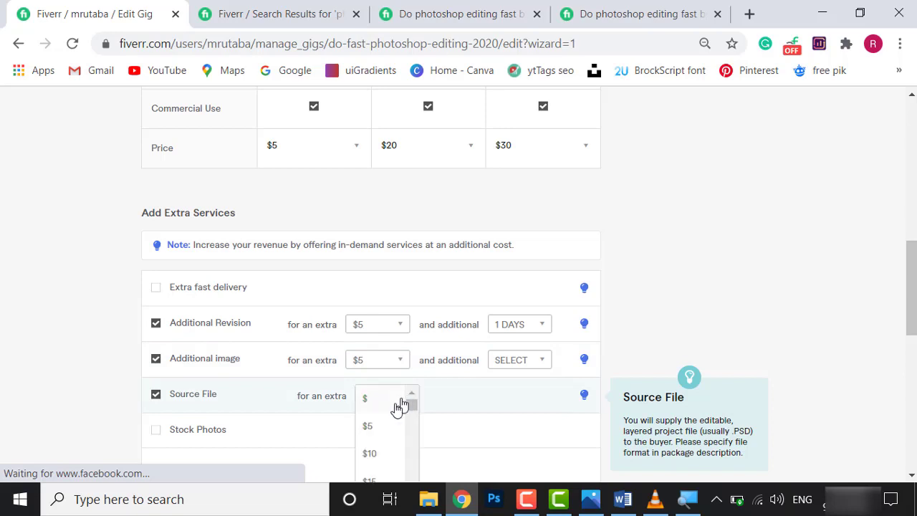
left_click(377, 427)
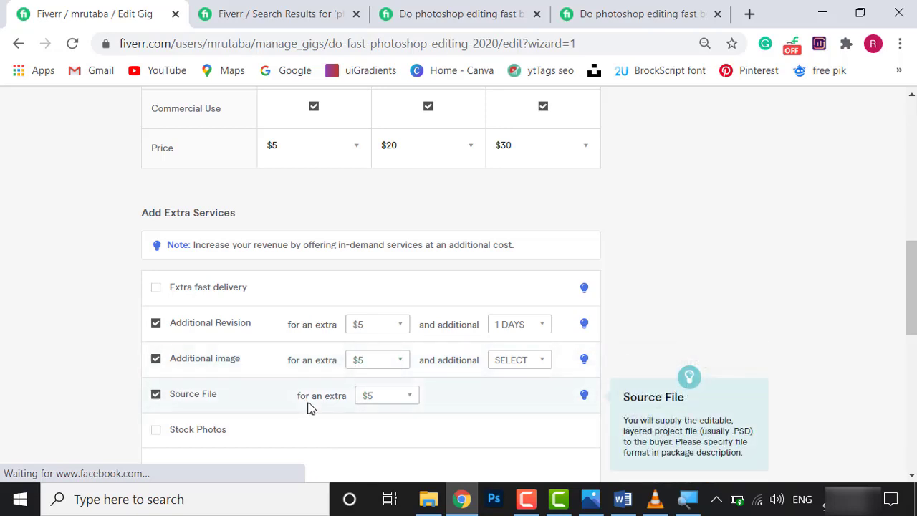
left_click(527, 364)
left_click(509, 387)
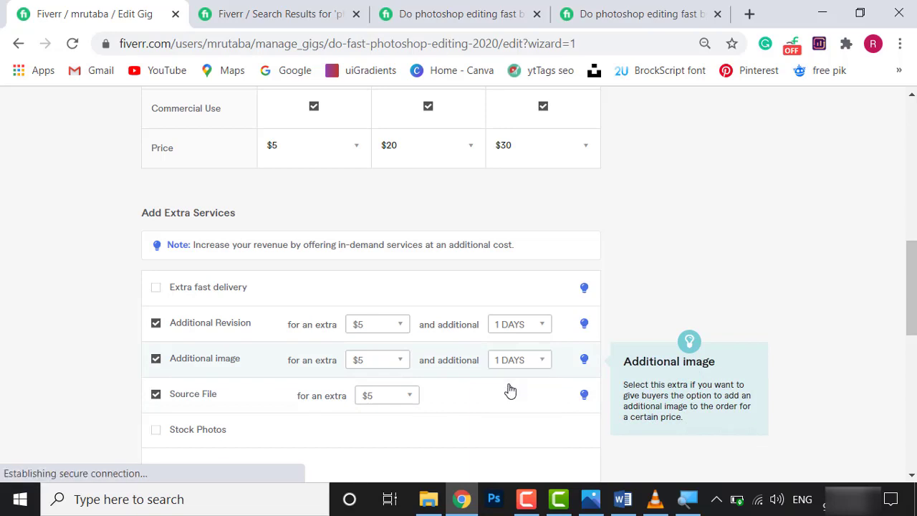
scroll(509, 380, "down", 3)
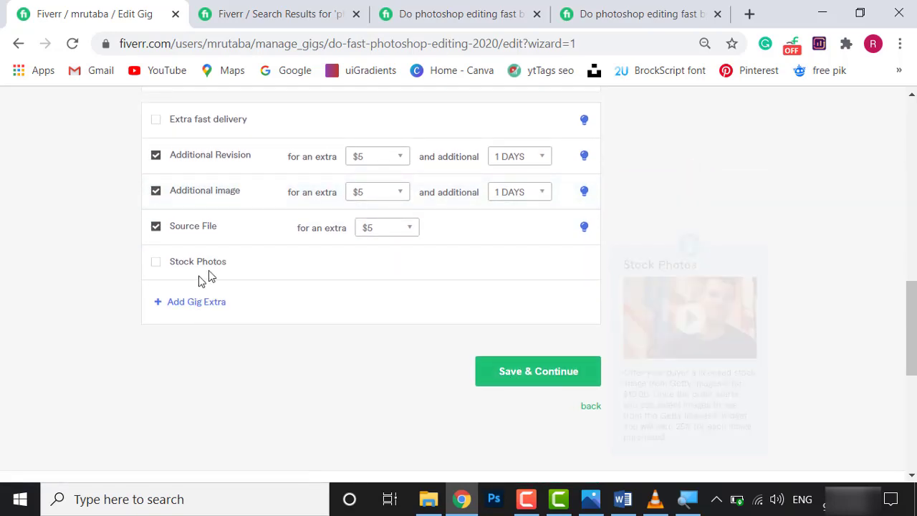
left_click(496, 380)
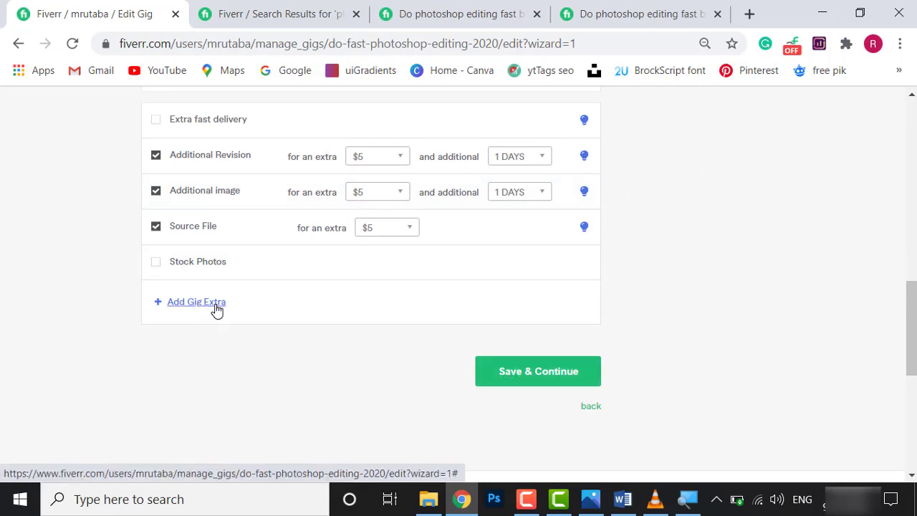
scroll(479, 349, "up", 2)
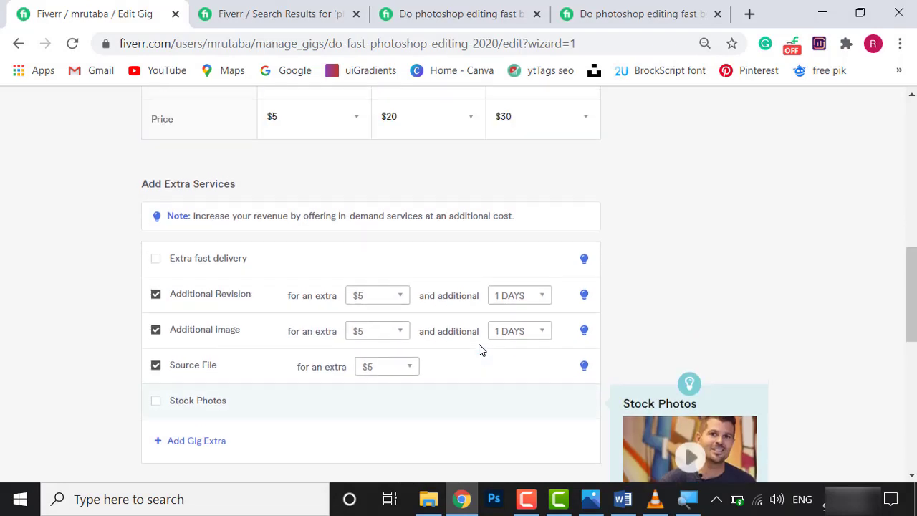
scroll(480, 348, "down", 1)
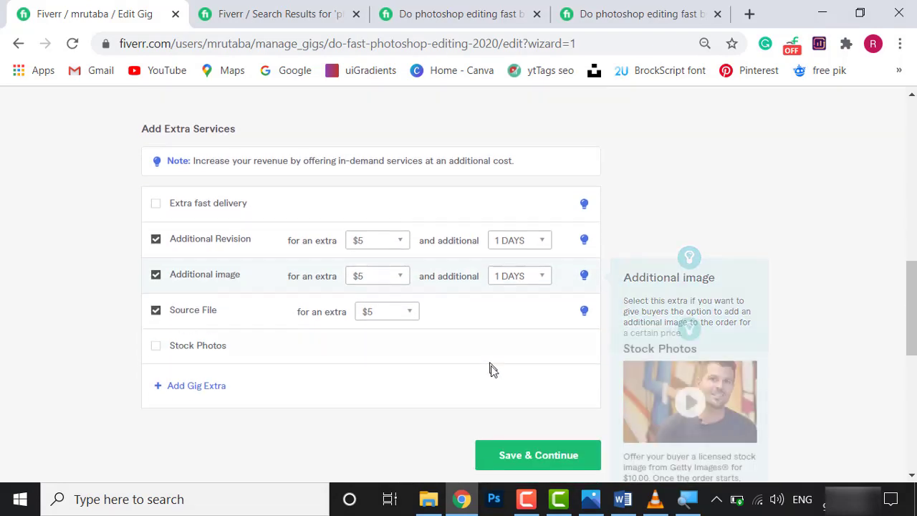
Save the pricing, start the gig description, and bring up the keyword usage guide
left_click(524, 452)
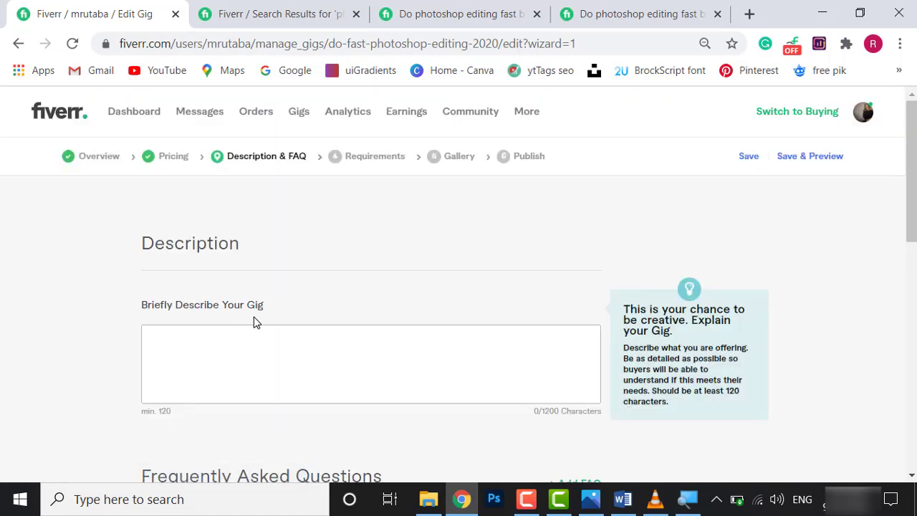
left_click(277, 350)
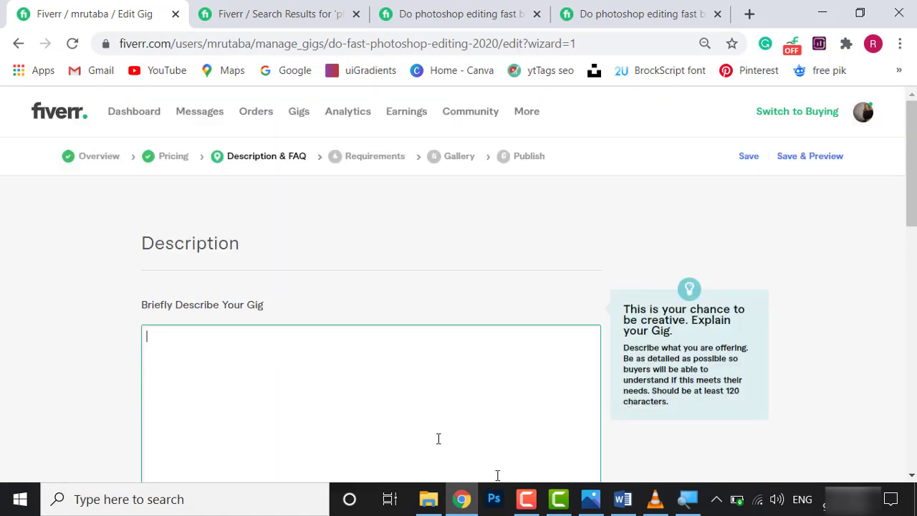
left_click(590, 499)
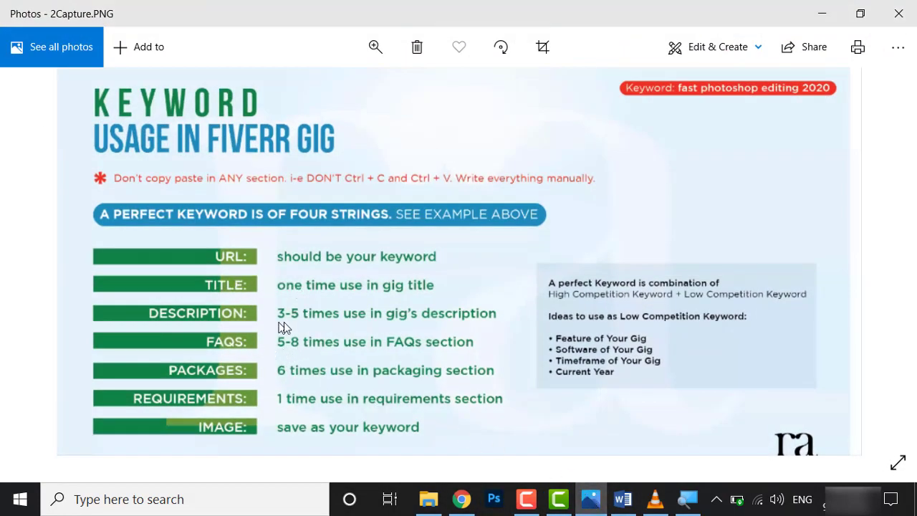
Put away the Capture.PNG keyword guide and return to the 'photoshop work' search results
left_click(831, 20)
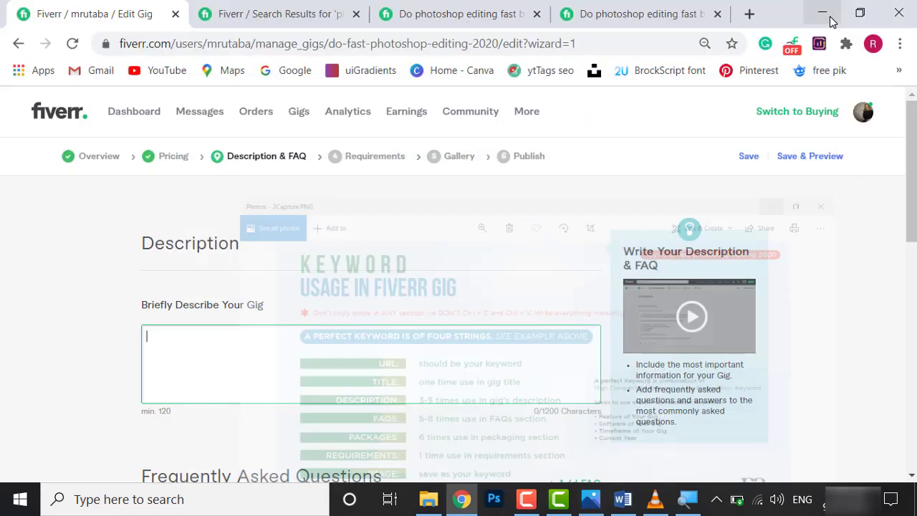
scroll(366, 359, "down", 1)
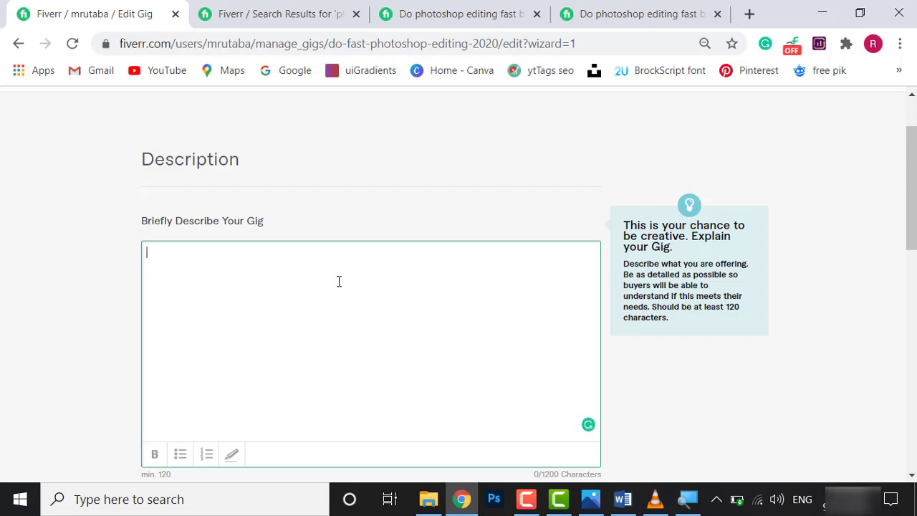
left_click(300, 10)
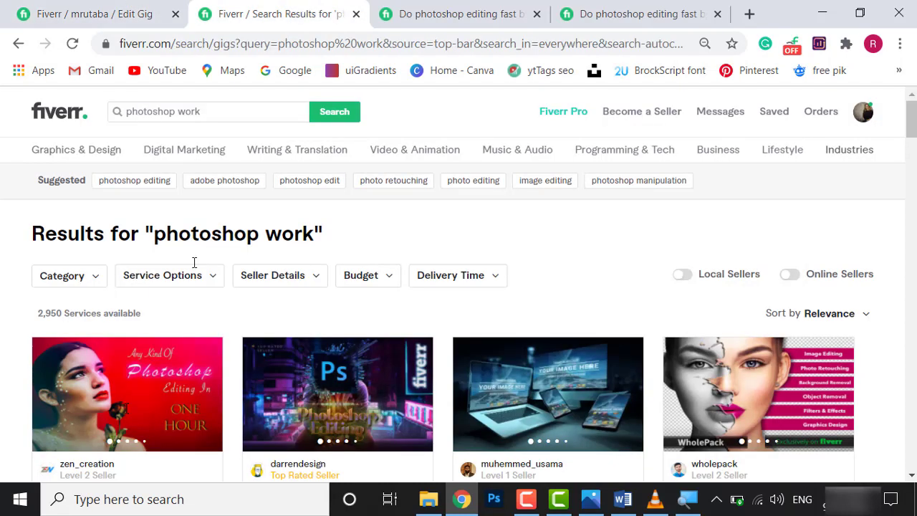
Open the 'I will do professional photoshop work' gig and read its About This Gig section
scroll(250, 393, "down", 2)
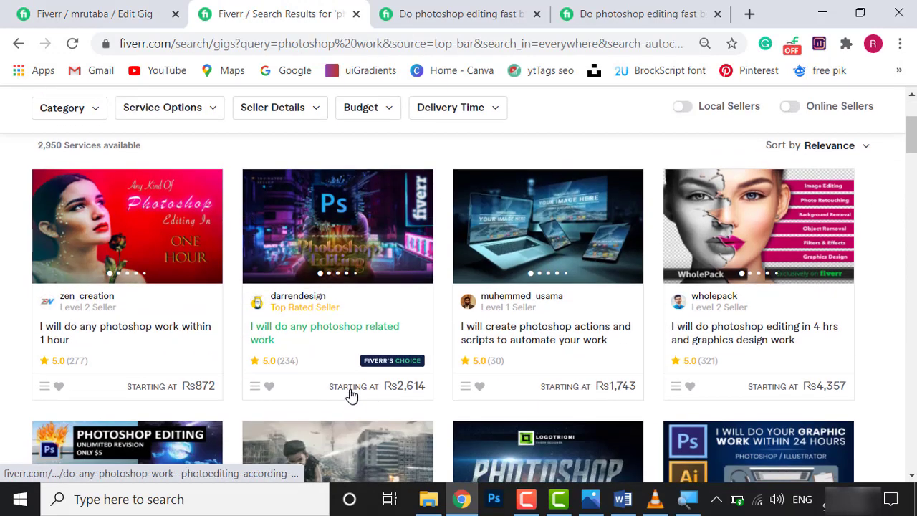
scroll(581, 397, "down", 2)
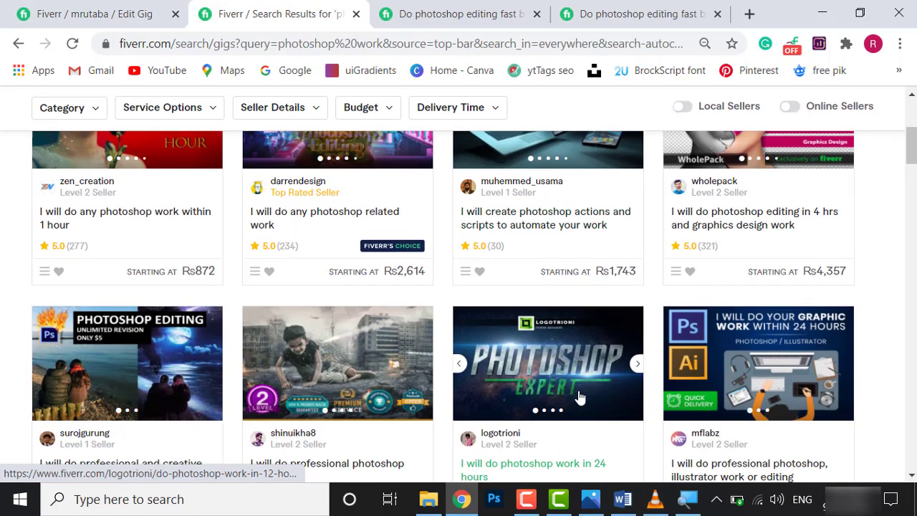
scroll(580, 396, "down", 2)
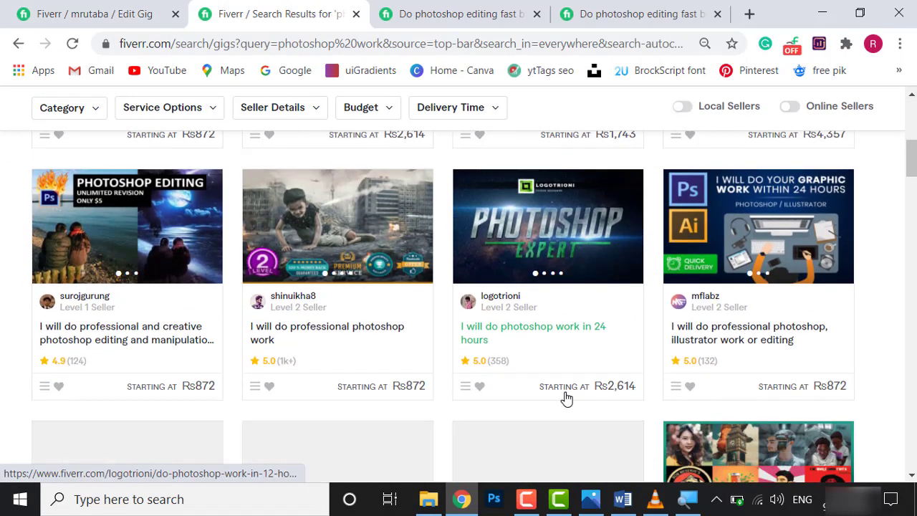
left_click(303, 332)
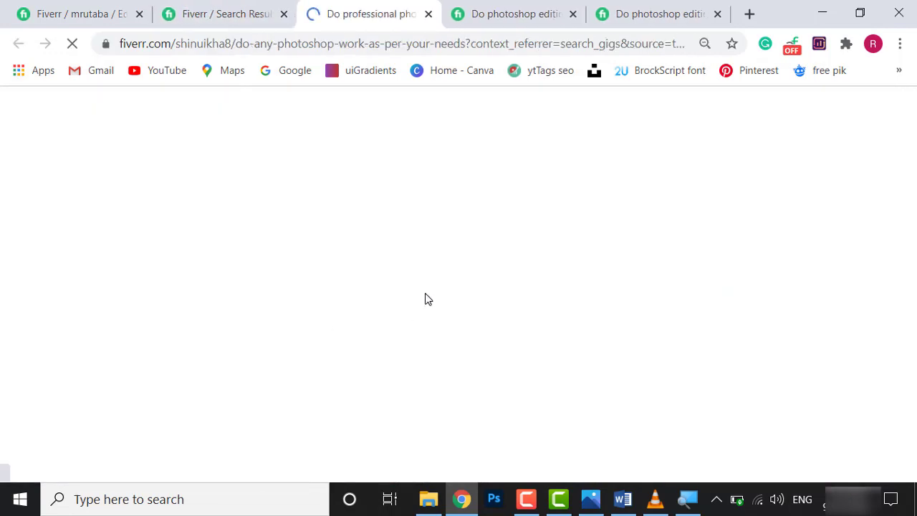
scroll(425, 300, "down", 2)
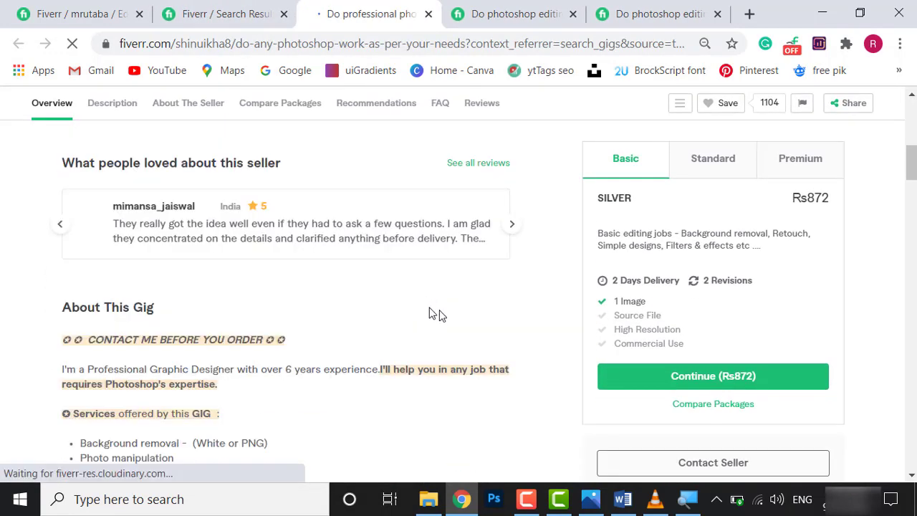
scroll(373, 326, "up", 3)
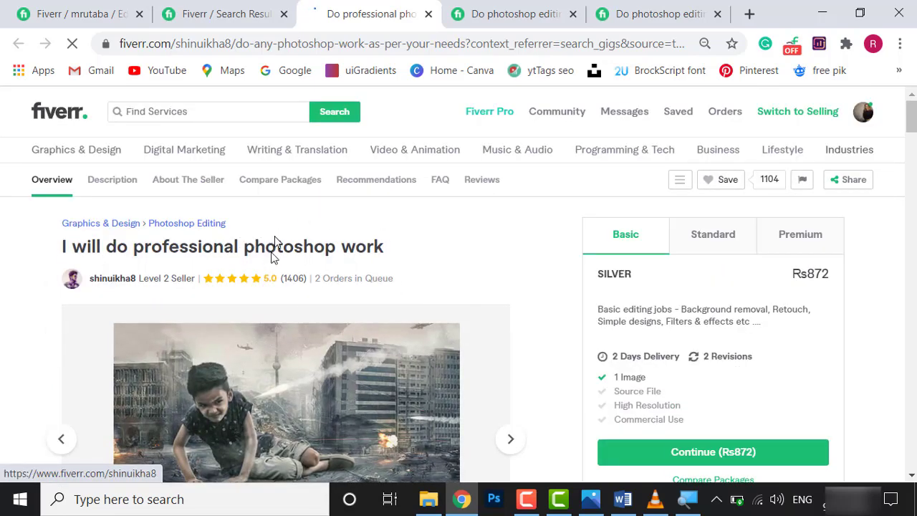
scroll(358, 302, "down", 7)
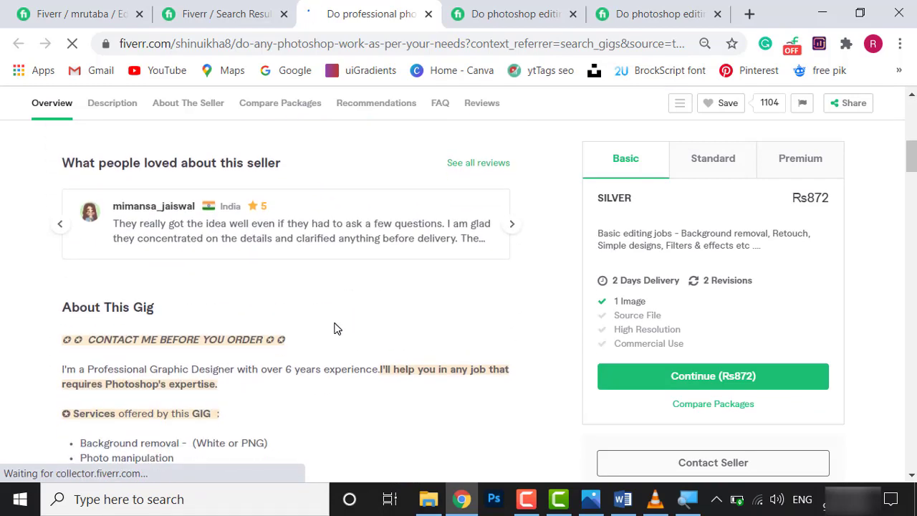
scroll(245, 316, "up", 2)
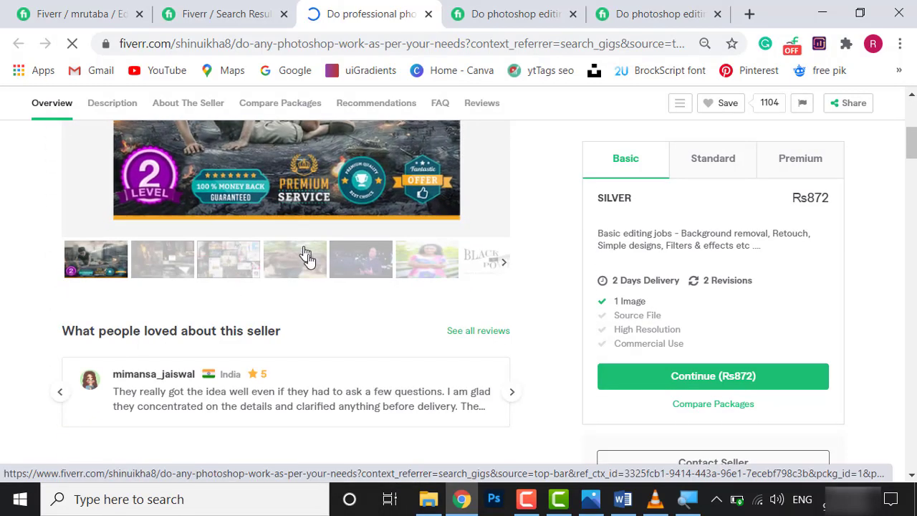
scroll(306, 255, "down", 3)
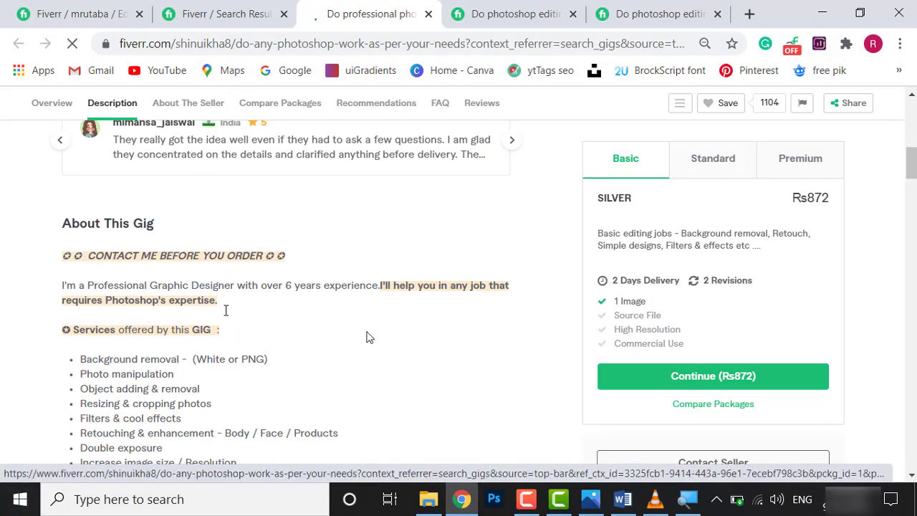
scroll(242, 324, "down", 1)
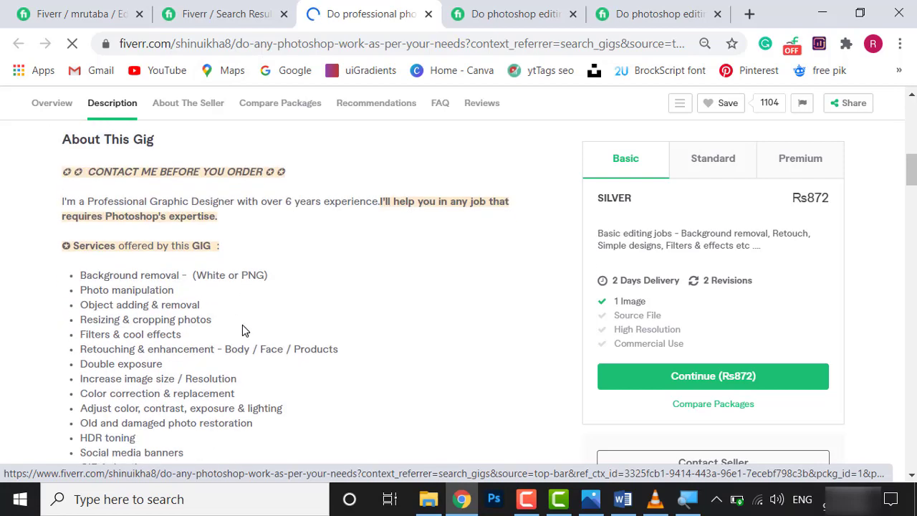
scroll(246, 327, "up", 1)
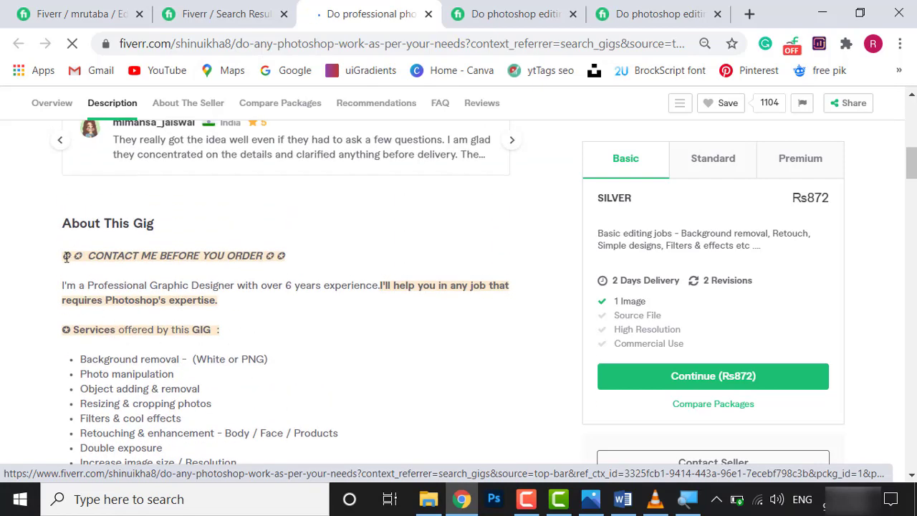
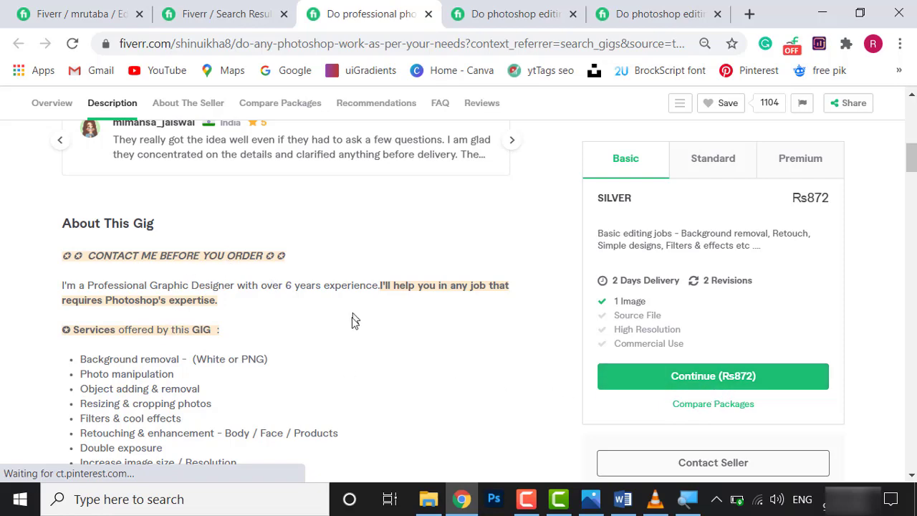
Skim the competitor's gig description and services, then return to your own gig's Description & FAQ editor
scroll(352, 321, "down", 10)
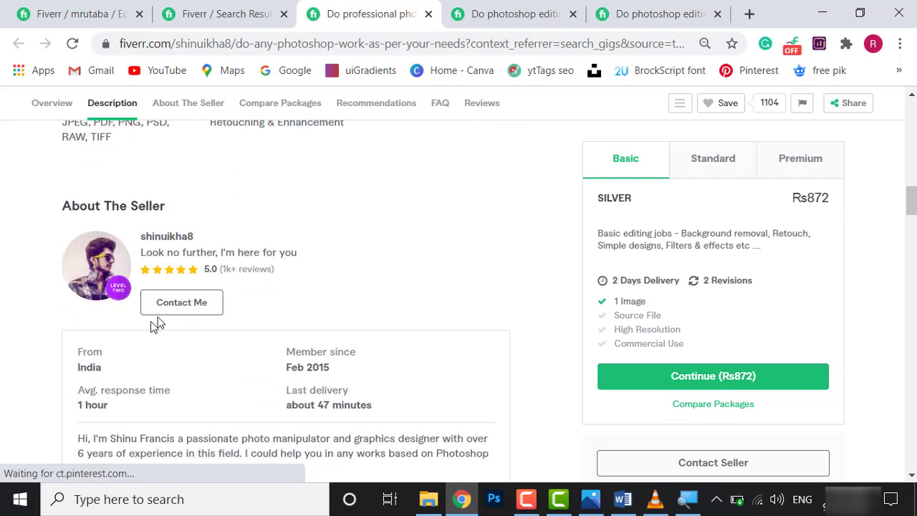
scroll(275, 308, "up", 1)
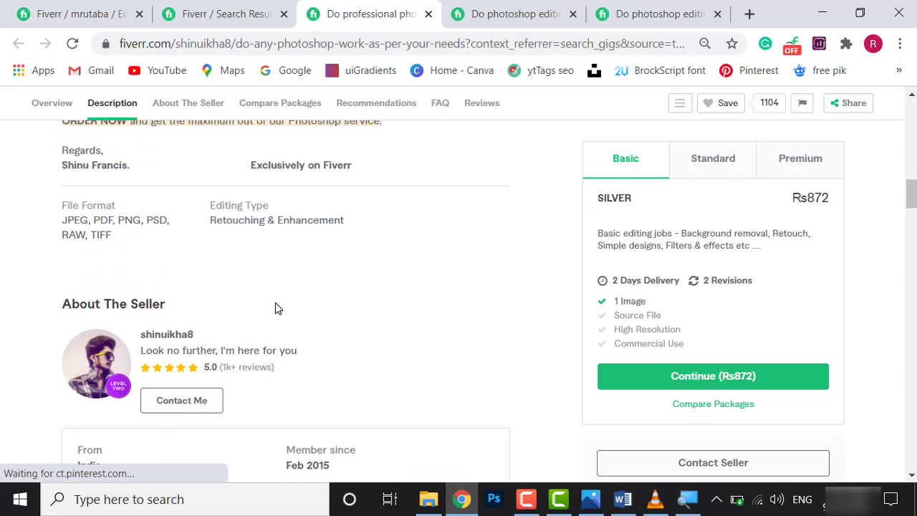
scroll(275, 305, "up", 6)
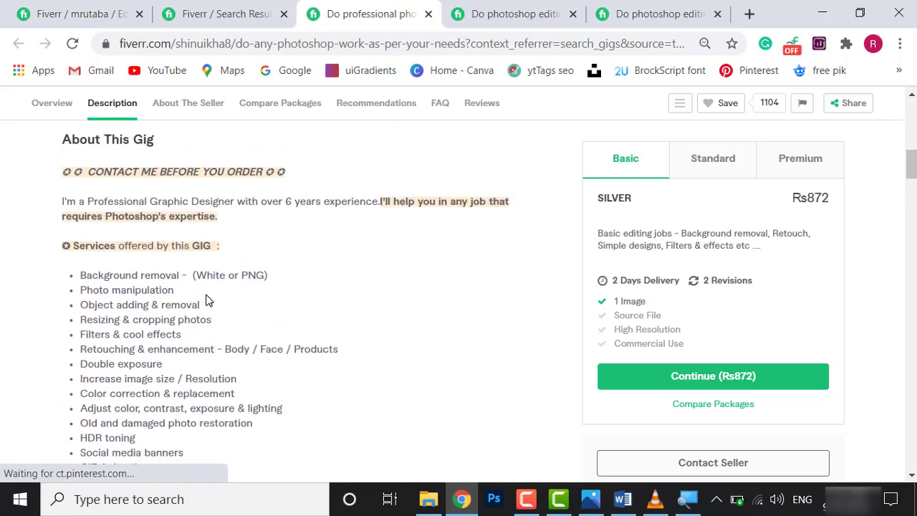
scroll(206, 300, "up", 1)
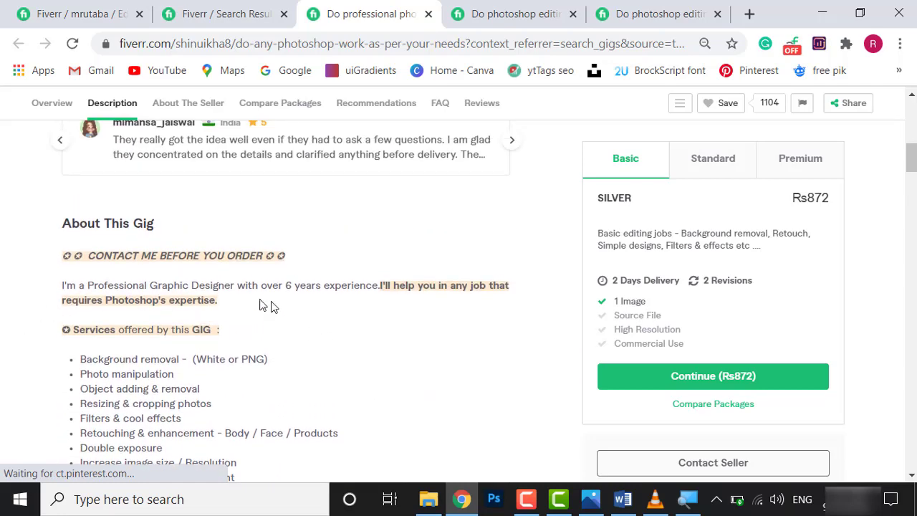
scroll(181, 347, "down", 1)
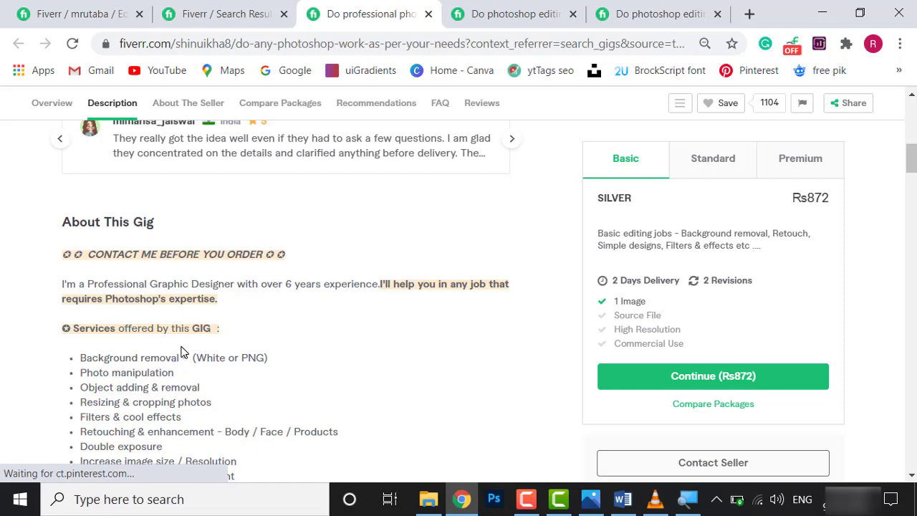
scroll(221, 365, "down", 2)
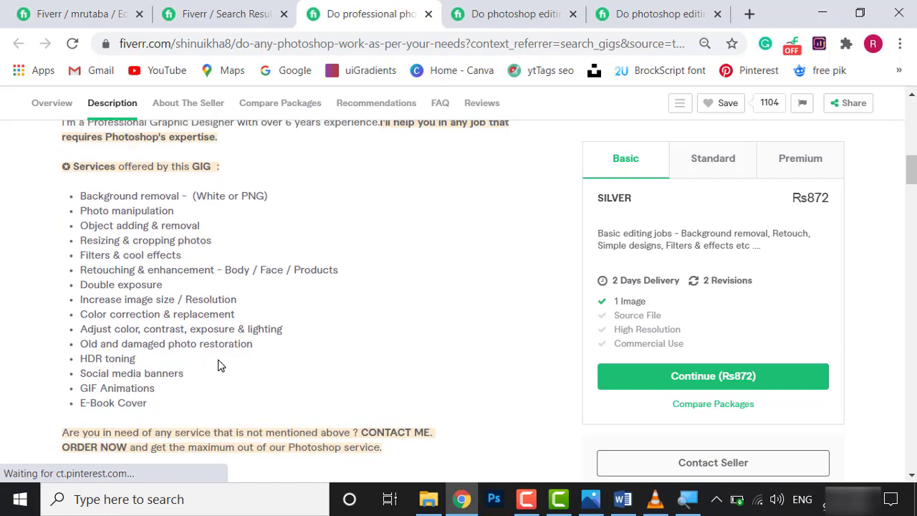
scroll(221, 366, "up", 3)
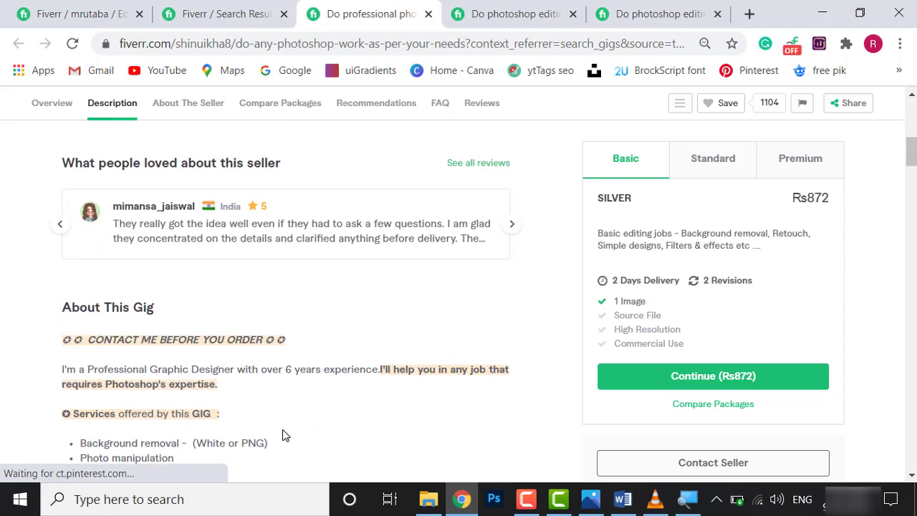
scroll(282, 433, "down", 5)
scroll(278, 422, "up", 1)
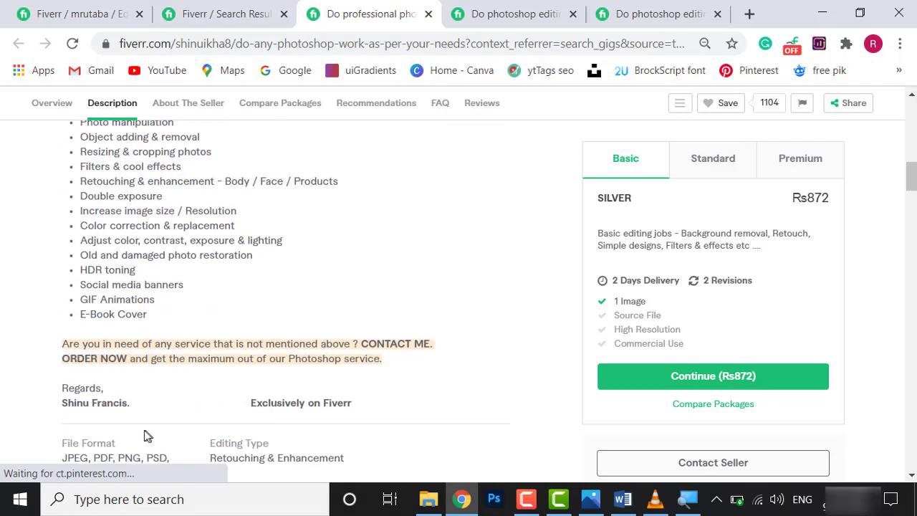
scroll(194, 373, "up", 3)
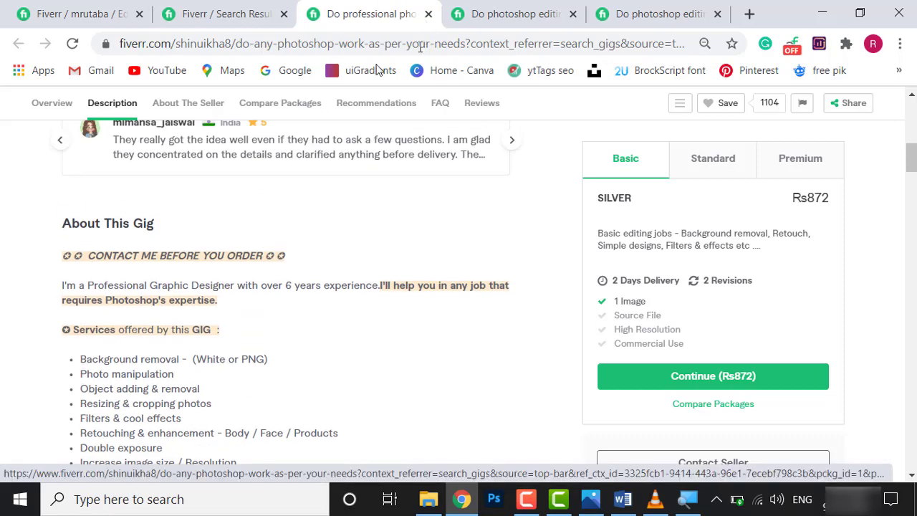
left_click(245, 17)
left_click(93, 14)
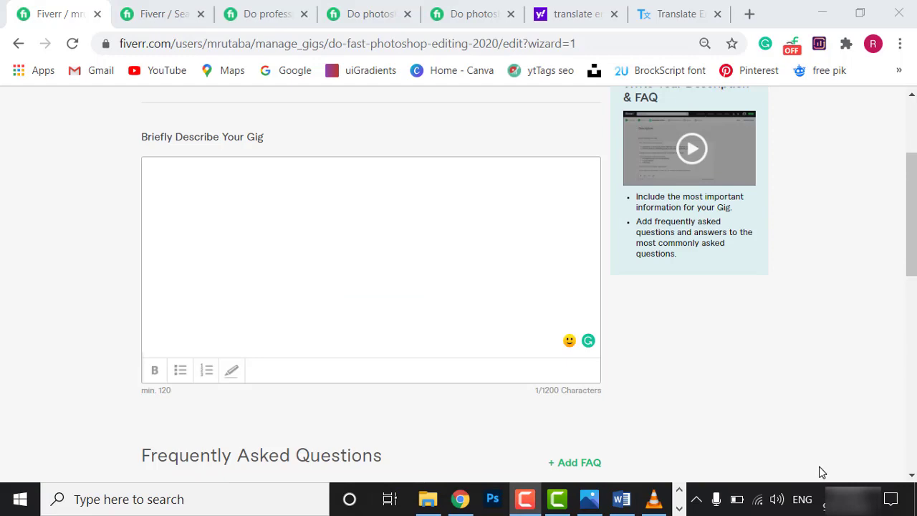
left_click(617, 505)
scroll(623, 263, "up", 8)
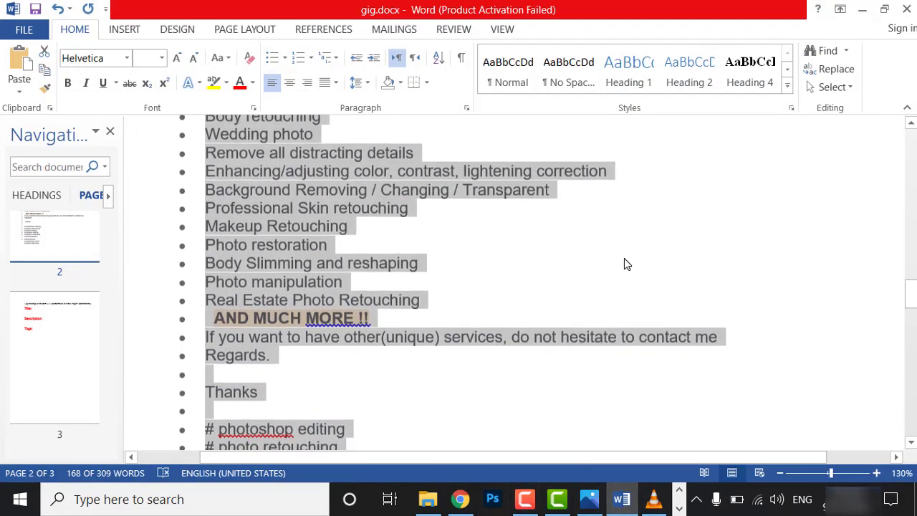
scroll(627, 266, "down", 15)
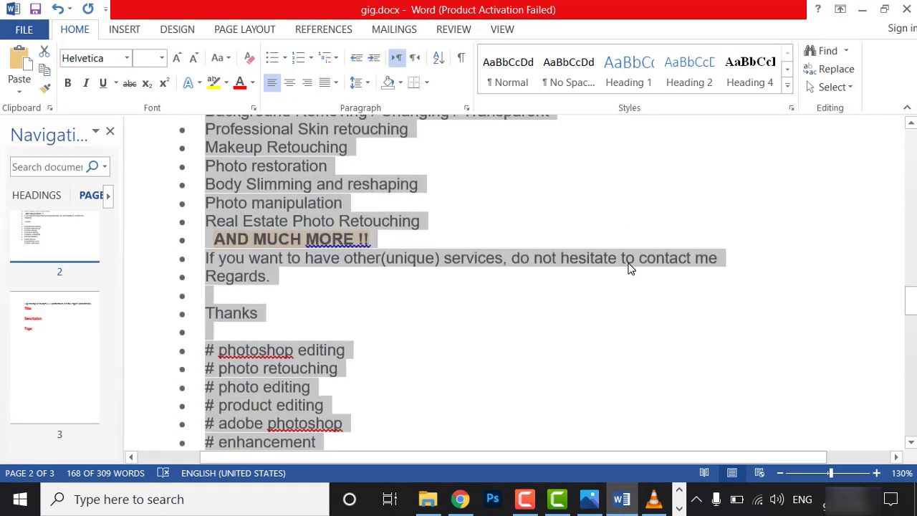
scroll(629, 267, "up", 2)
scroll(631, 267, "up", 3)
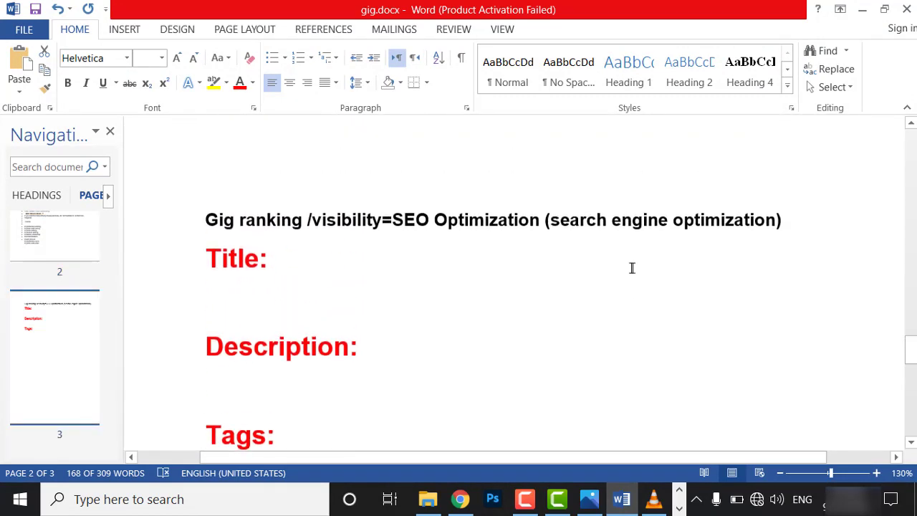
scroll(460, 279, "up", 3)
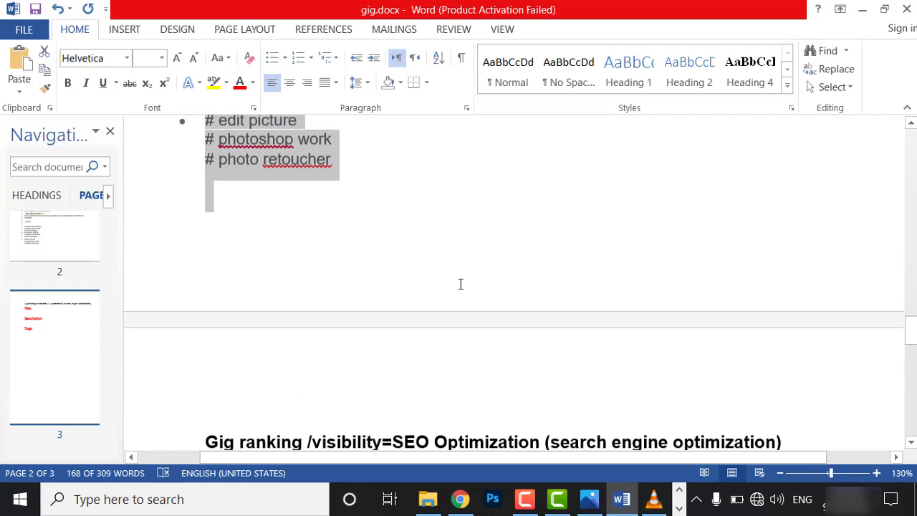
left_click(863, 9)
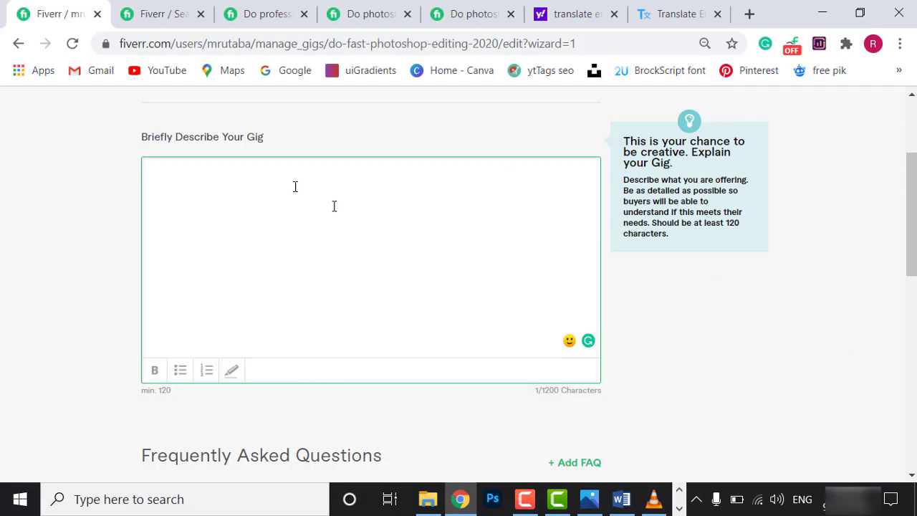
Paste the prepared services text into the gig description and select its 'CONTACT ME BEFORE YOU ORDER' heading
left_click(188, 185)
key("ctrl+v")
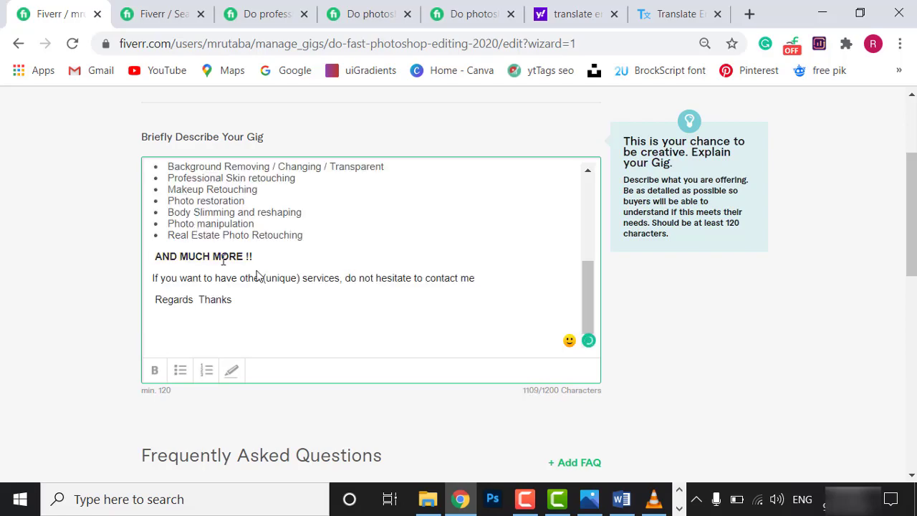
scroll(311, 255, "up", 3)
scroll(311, 255, "up", 5)
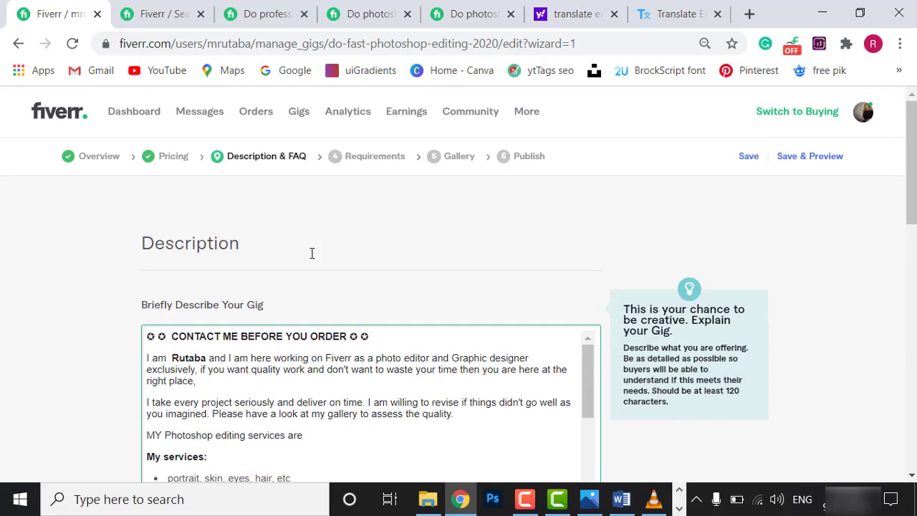
scroll(428, 368, "down", 1)
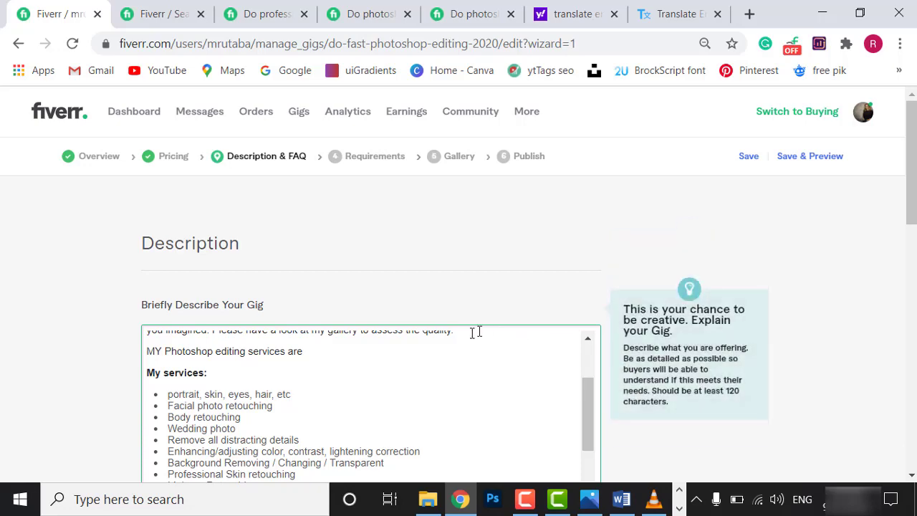
scroll(461, 375, "down", 1)
scroll(461, 374, "up", 1)
scroll(461, 373, "up", 2)
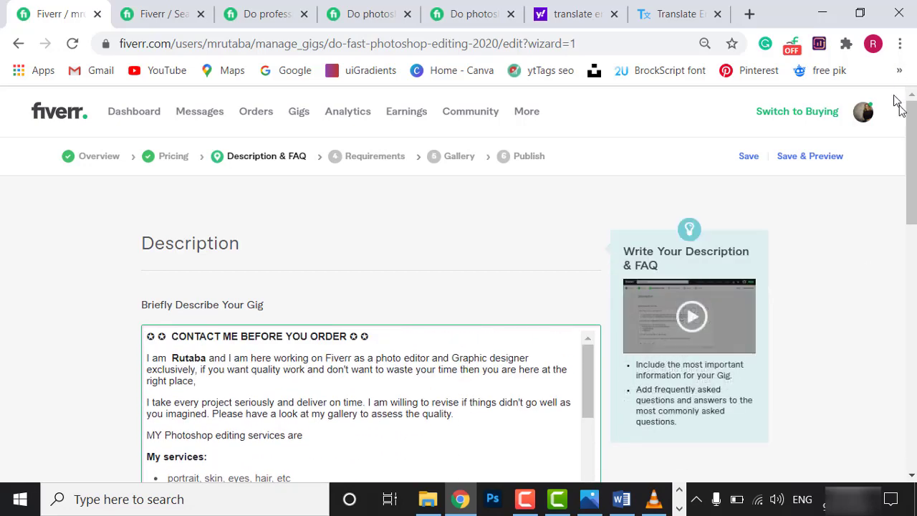
left_click_drag(914, 154, 916, 215)
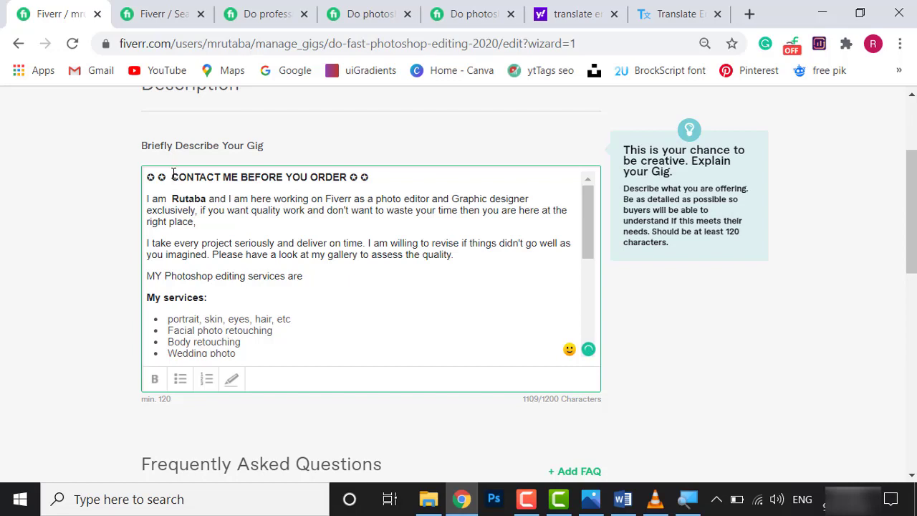
left_click_drag(173, 175, 349, 177)
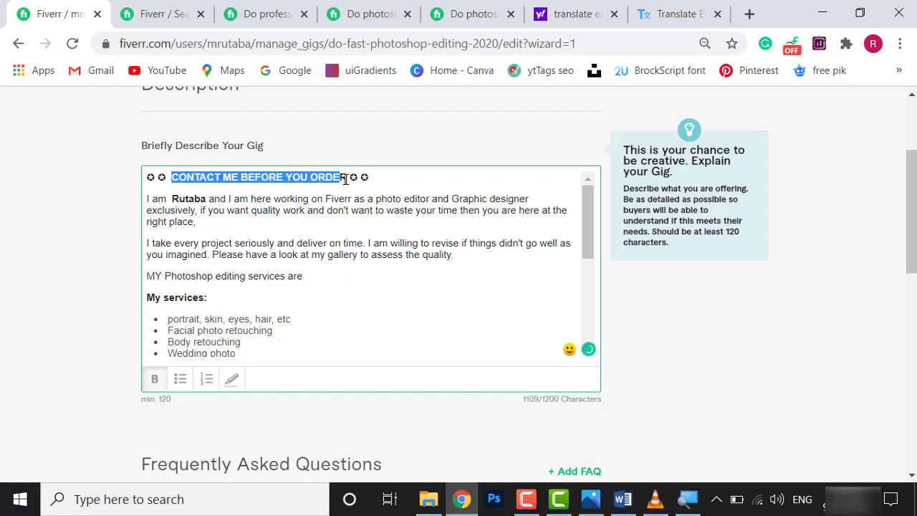
Highlight the 'MY Photoshop editing services are:' line of the description in yellow
left_click(349, 175)
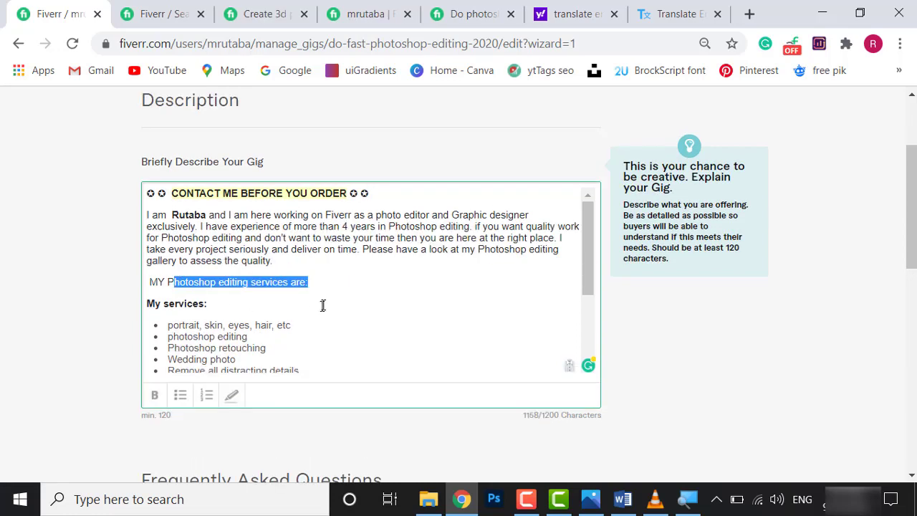
left_click(391, 306)
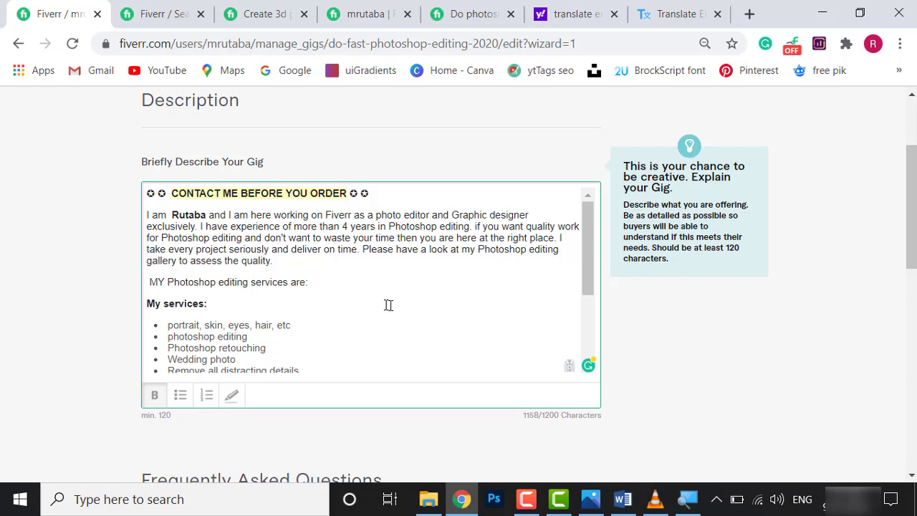
left_click_drag(356, 280, 151, 283)
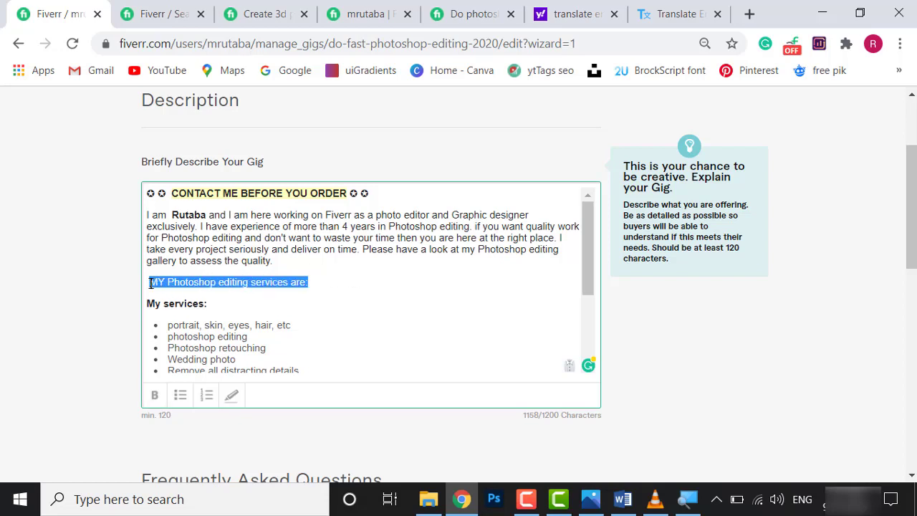
left_click(231, 395)
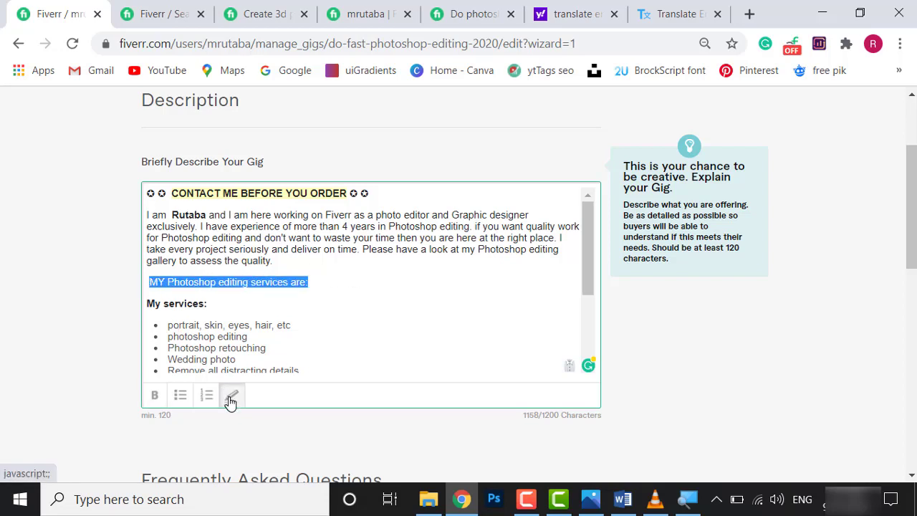
left_click(326, 320)
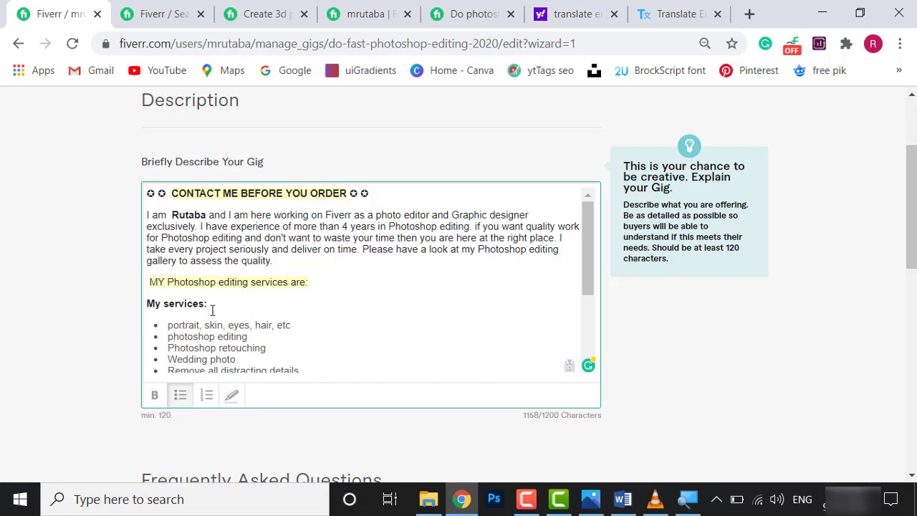
left_click_drag(212, 310, 146, 303)
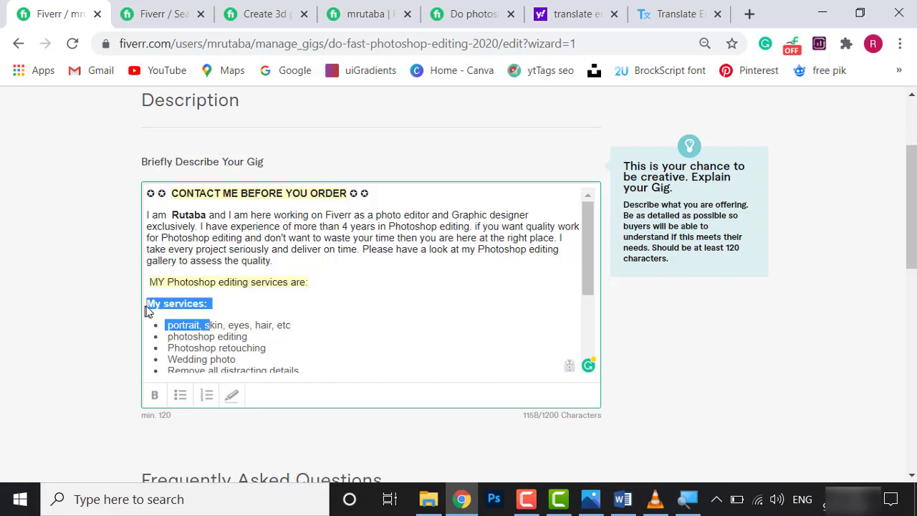
left_click(326, 326)
Add a blank FAQ form, then check the keyword usage guide image before returning to Fiverr
scroll(244, 330, "down", 2)
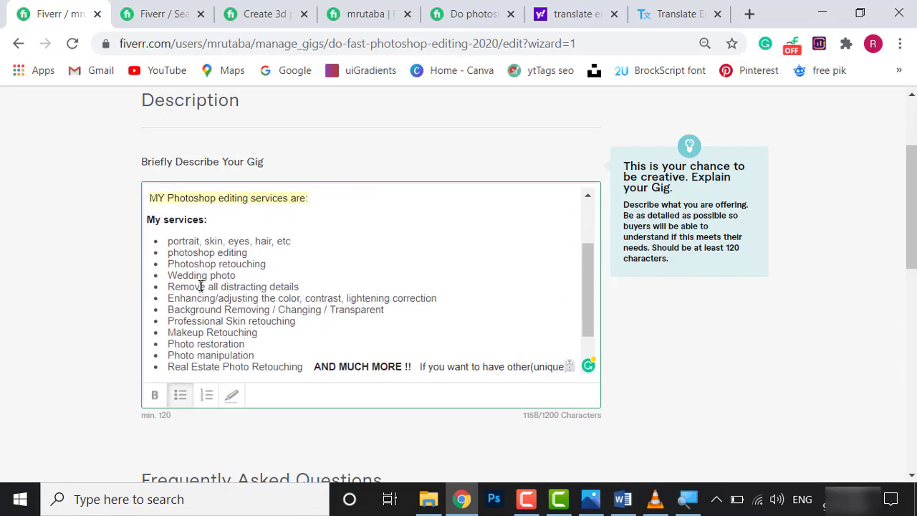
scroll(201, 287, "down", 1)
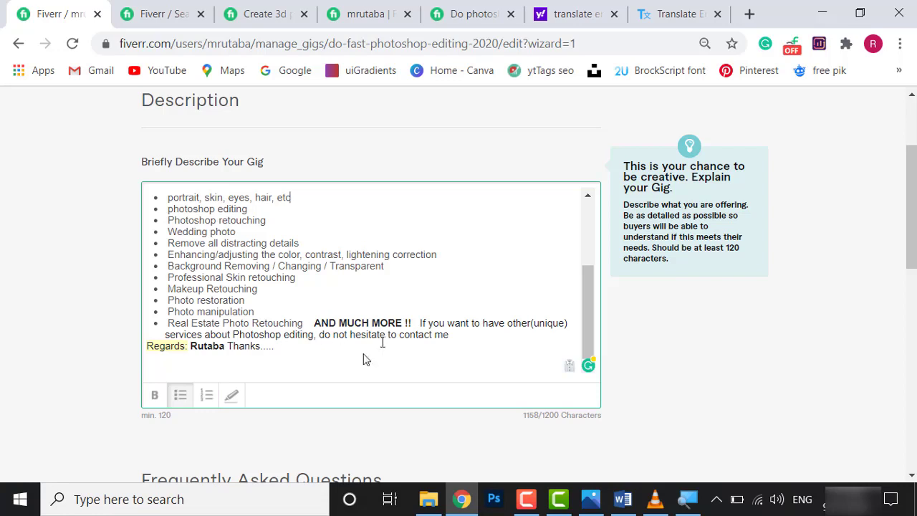
scroll(331, 308, "up", 2)
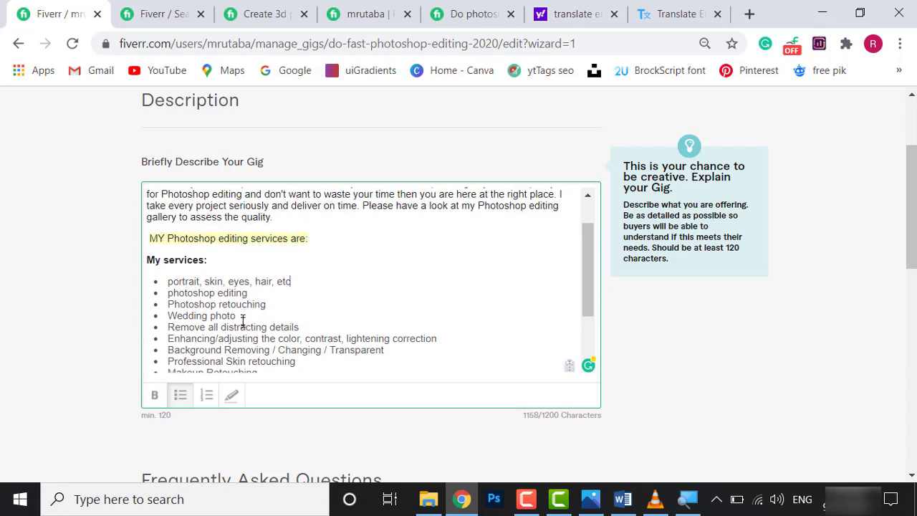
scroll(204, 312, "down", 2)
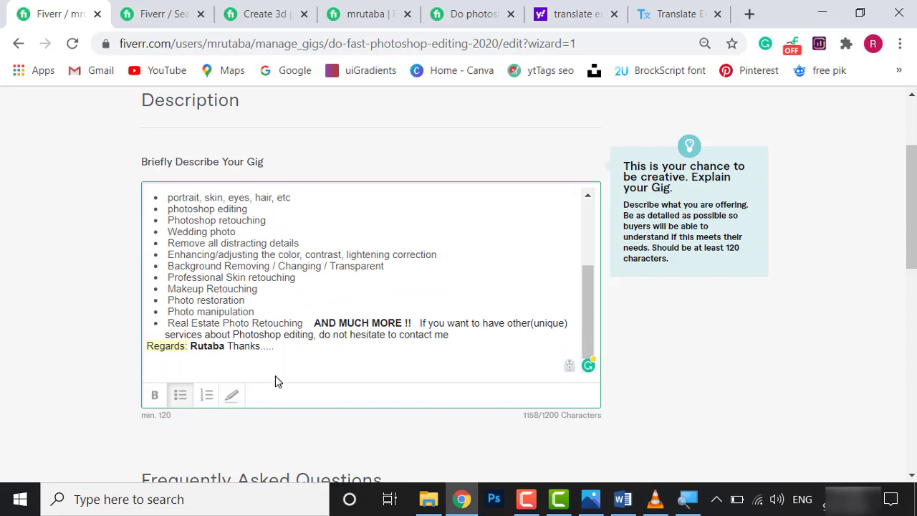
scroll(530, 334, "down", 1)
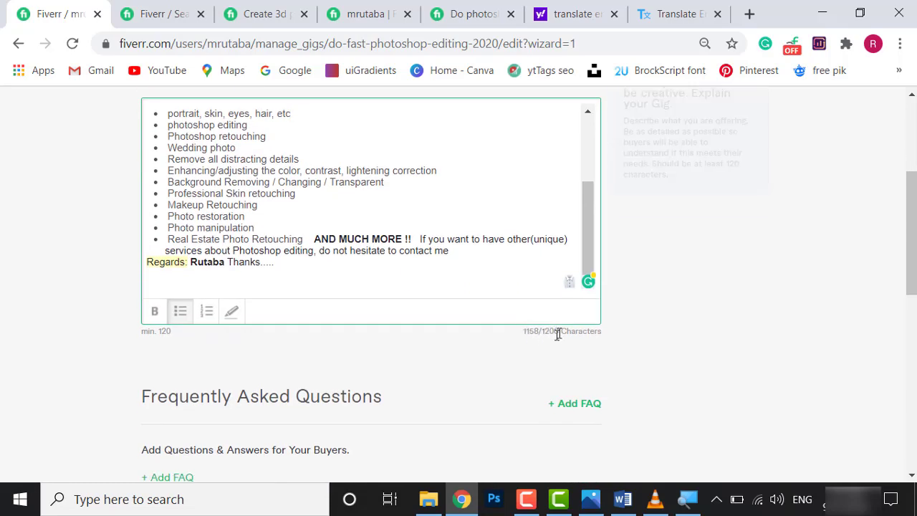
scroll(541, 344, "down", 1)
scroll(541, 344, "down", 1)
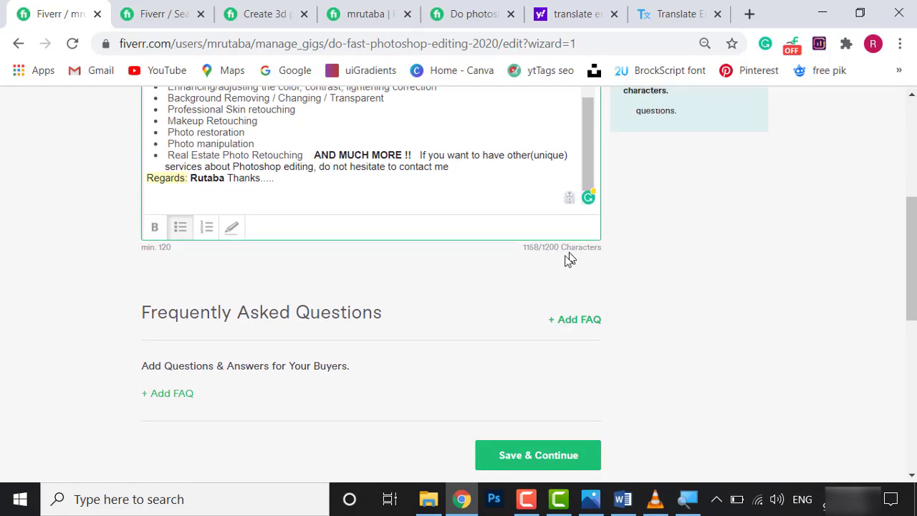
scroll(471, 319, "down", 1)
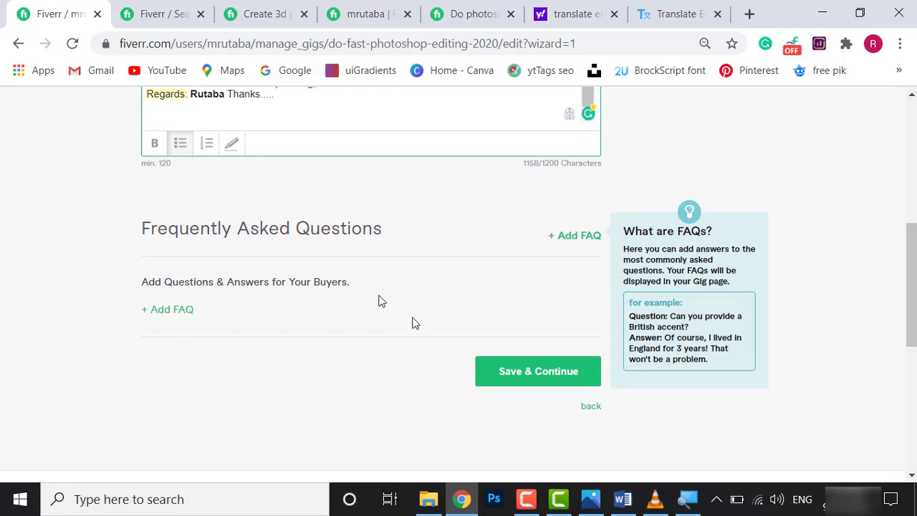
left_click(172, 312)
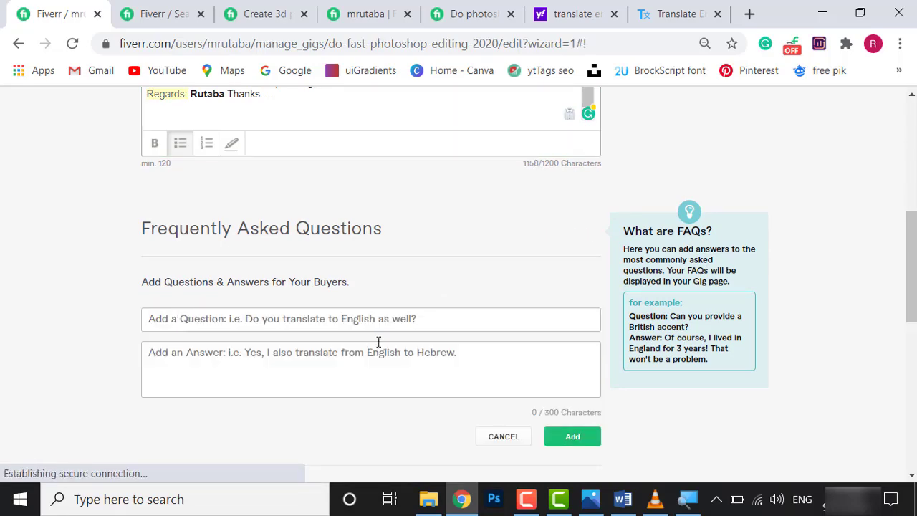
scroll(378, 341, "up", 5)
scroll(378, 342, "down", 1)
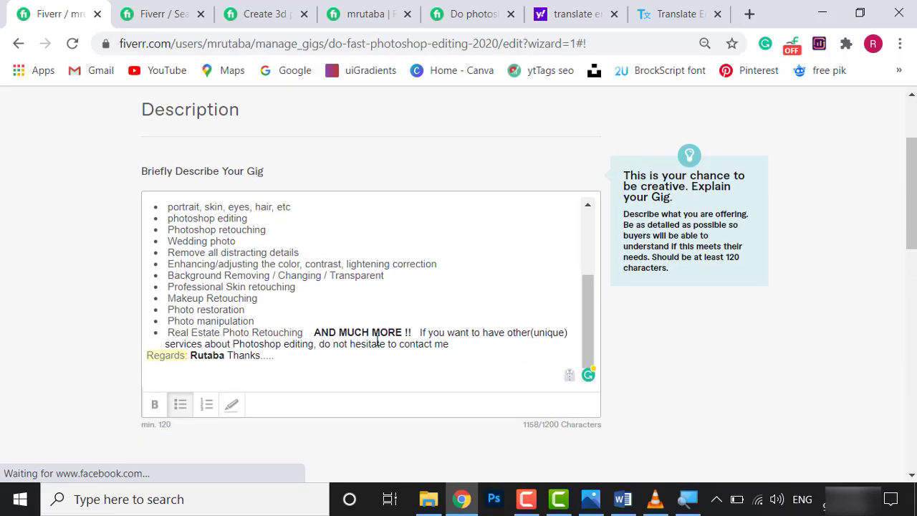
left_click(597, 505)
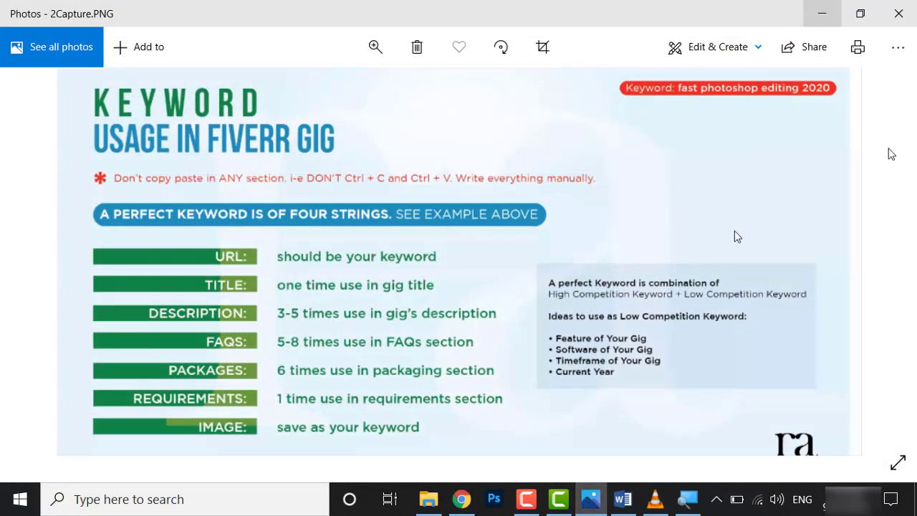
left_click(822, 13)
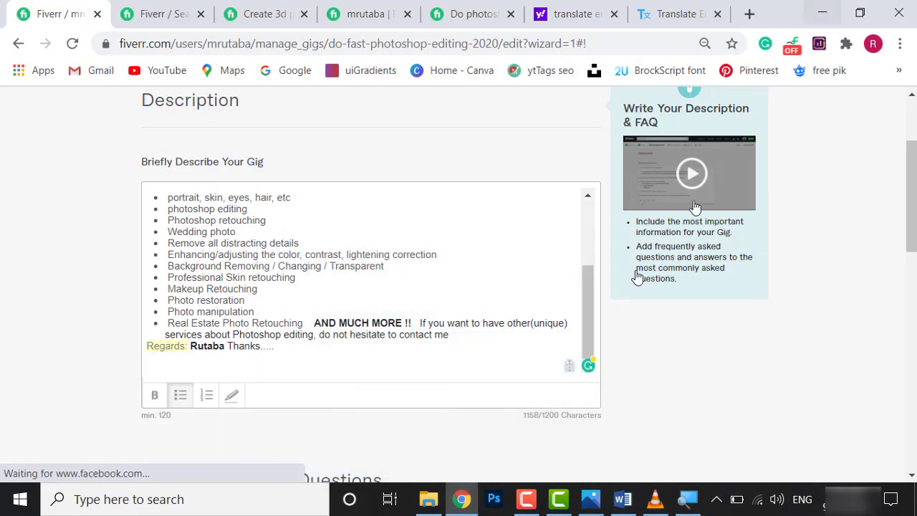
left_click(366, 337)
scroll(369, 326, "up", 3)
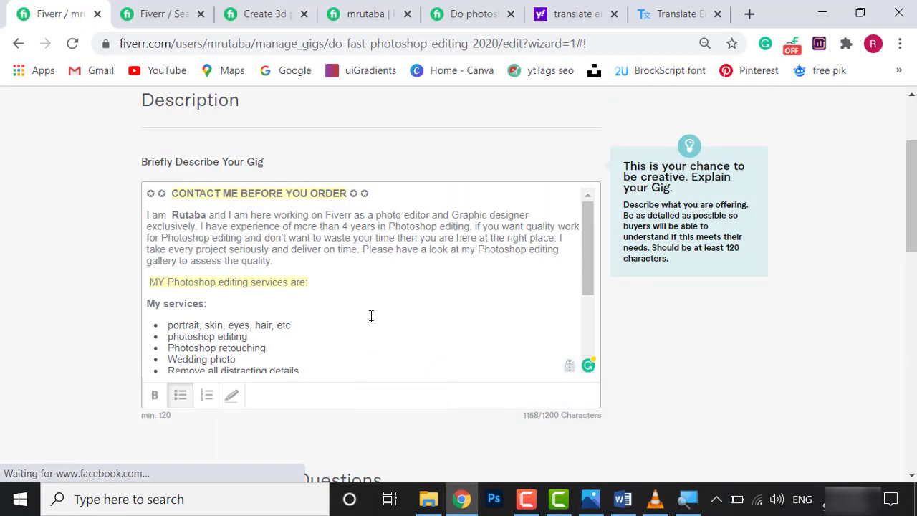
scroll(371, 316, "up", 1)
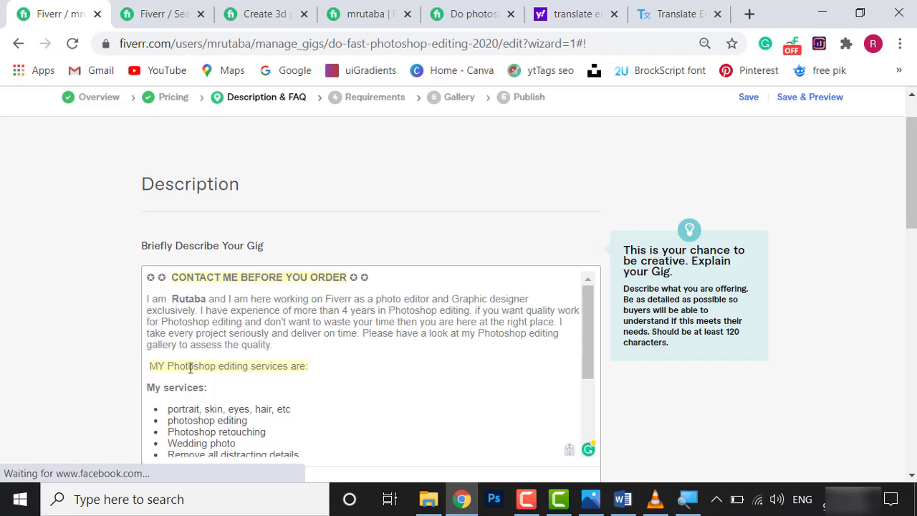
scroll(386, 380, "down", 1)
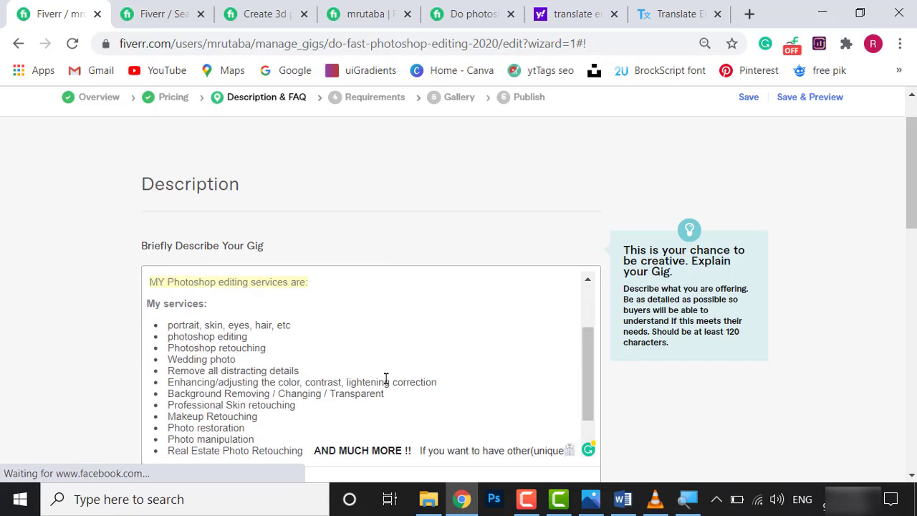
scroll(371, 368, "up", 1)
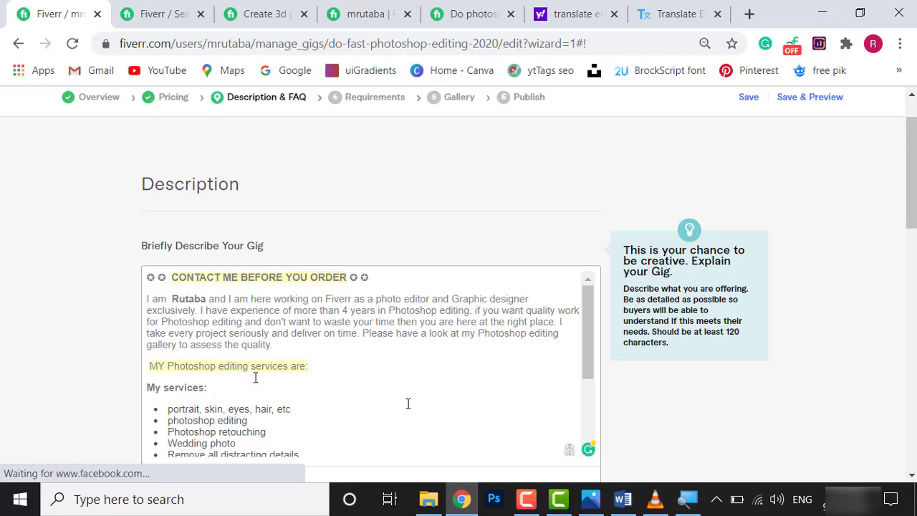
scroll(475, 385, "down", 2)
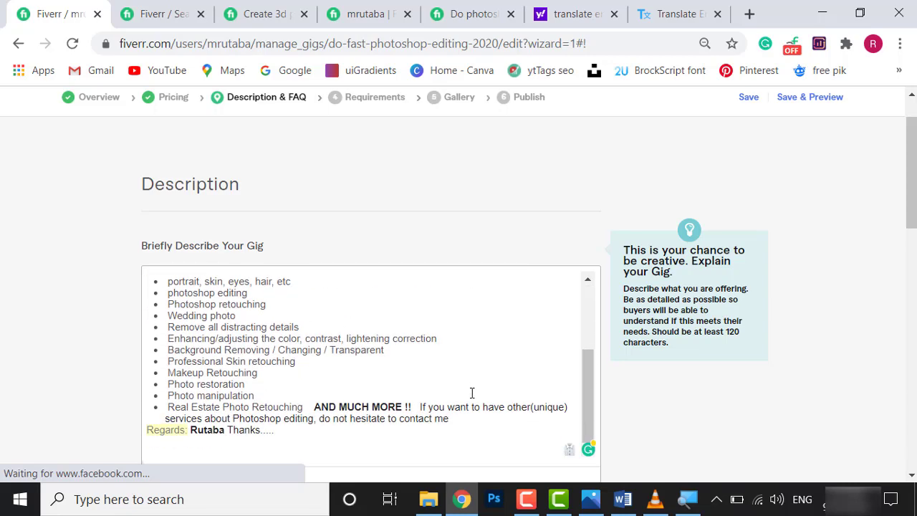
Save & Continue the Description & FAQ step, which returns the excessive 'photoshop' error
scroll(474, 387, "down", 1)
scroll(525, 389, "down", 2)
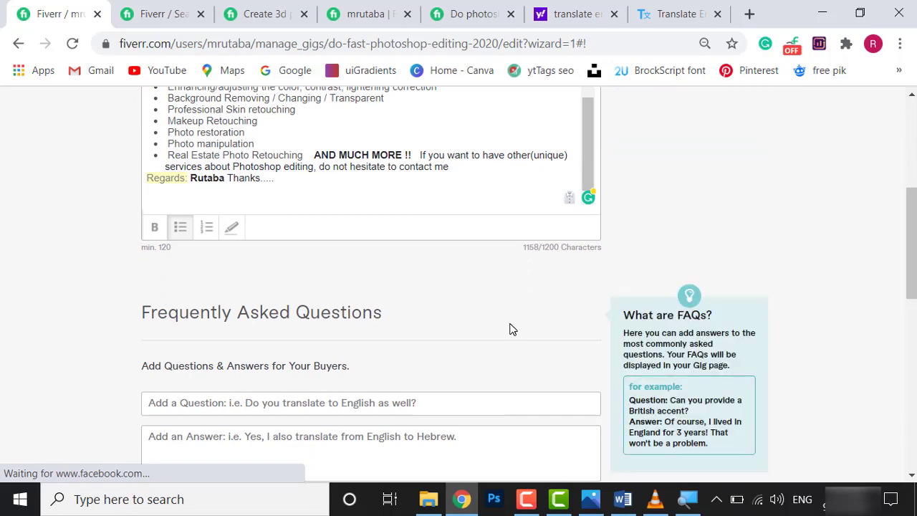
scroll(505, 336, "down", 2)
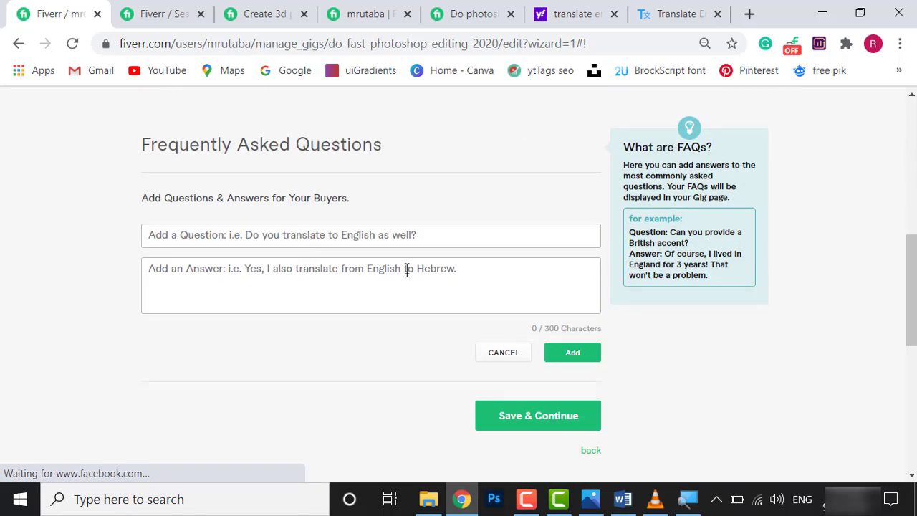
left_click(527, 419)
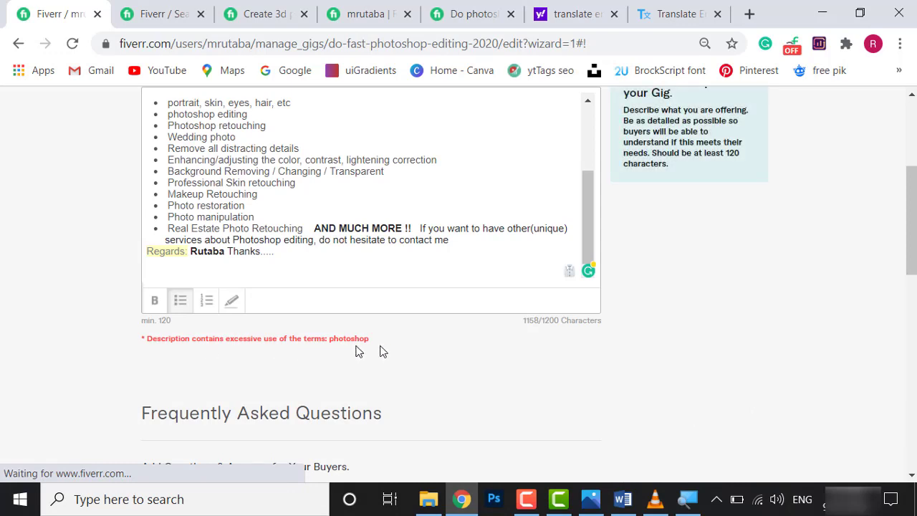
Delete 'Photoshop editing' from the intro sentence and save the step again
scroll(387, 351, "up", 3)
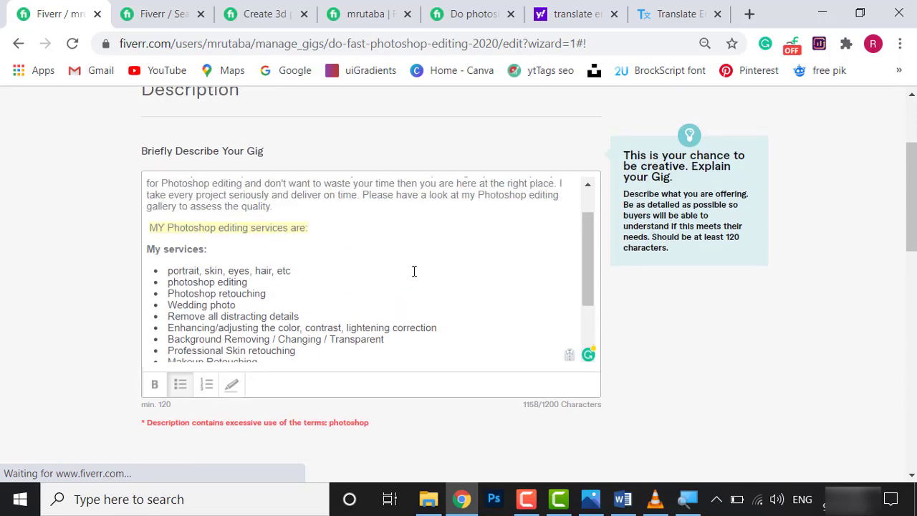
scroll(414, 271, "up", 5)
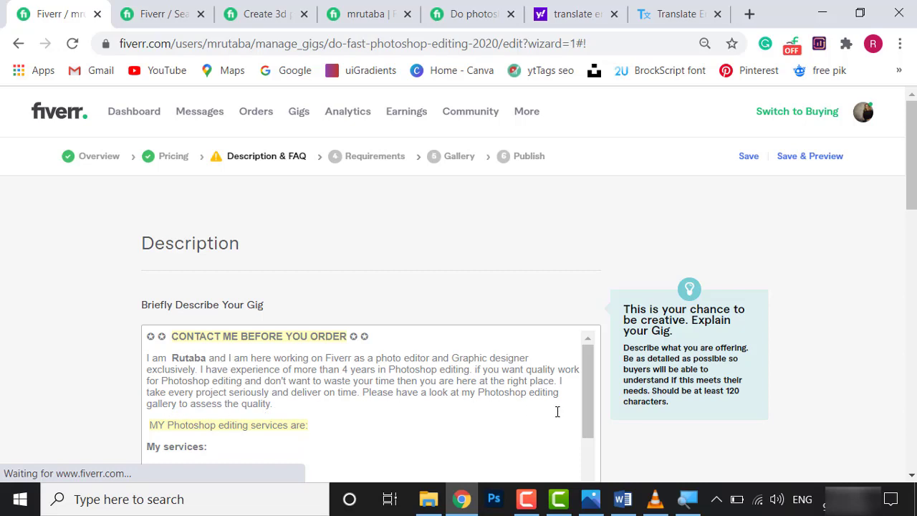
left_click_drag(563, 395, 479, 398)
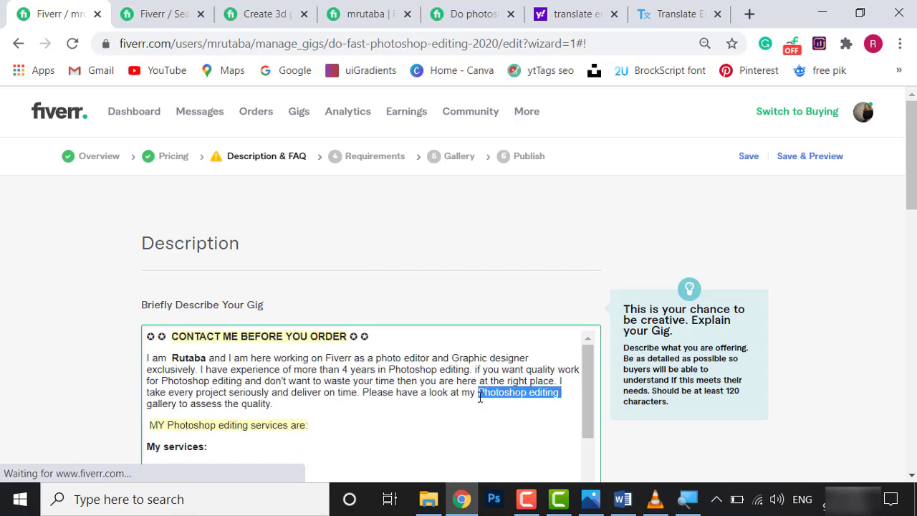
key("BackSpace")
scroll(477, 409, "down", 3)
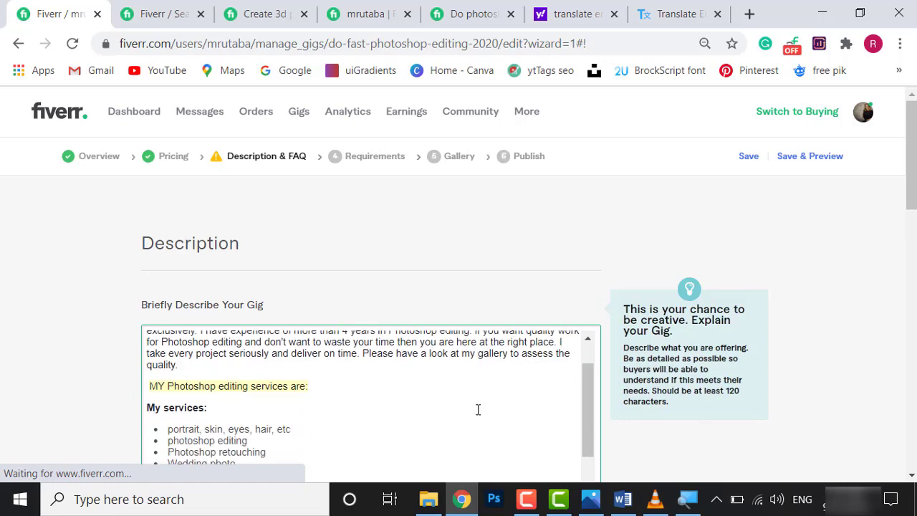
scroll(526, 326, "down", 4)
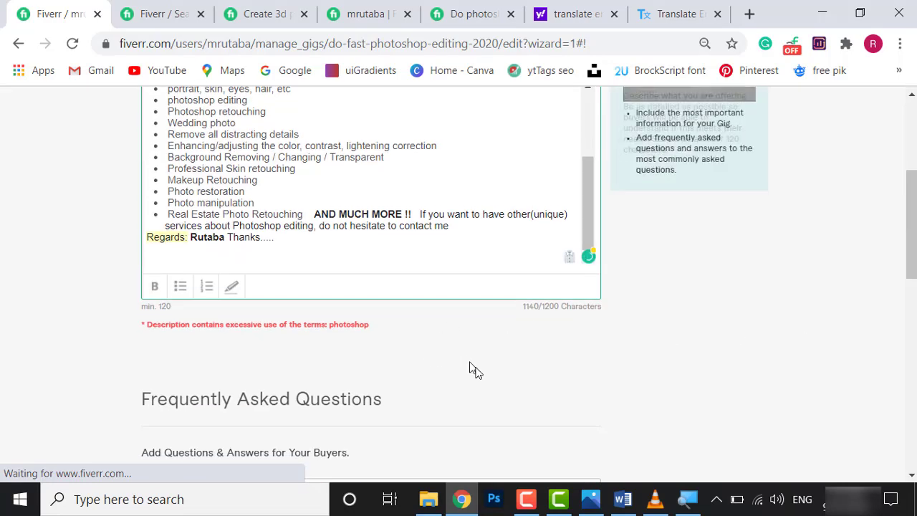
scroll(522, 371, "down", 2)
scroll(558, 415, "down", 3)
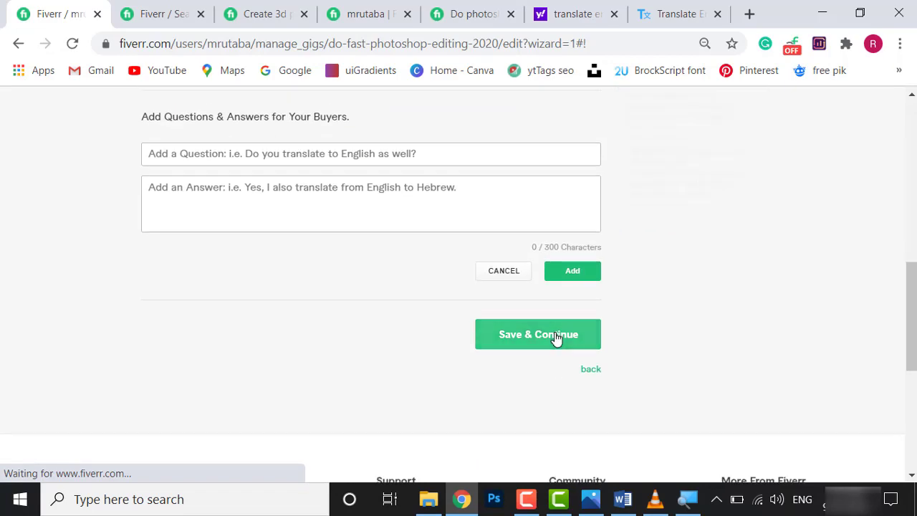
left_click(557, 337)
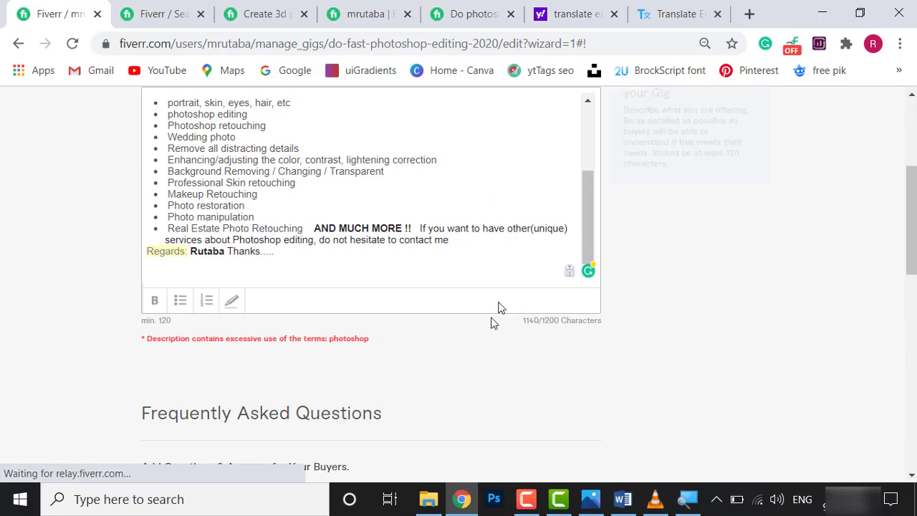
Undo an accidental text move and shorten 'photoshop editing' to 'photo editing'
scroll(497, 310, "up", 3)
scroll(454, 364, "down", 1)
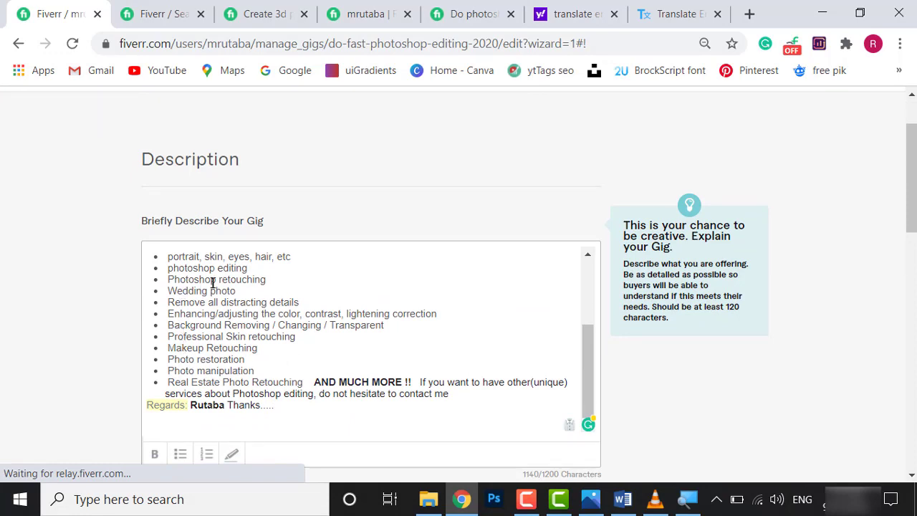
left_click_drag(217, 280, 199, 281)
left_click_drag(201, 280, 181, 282)
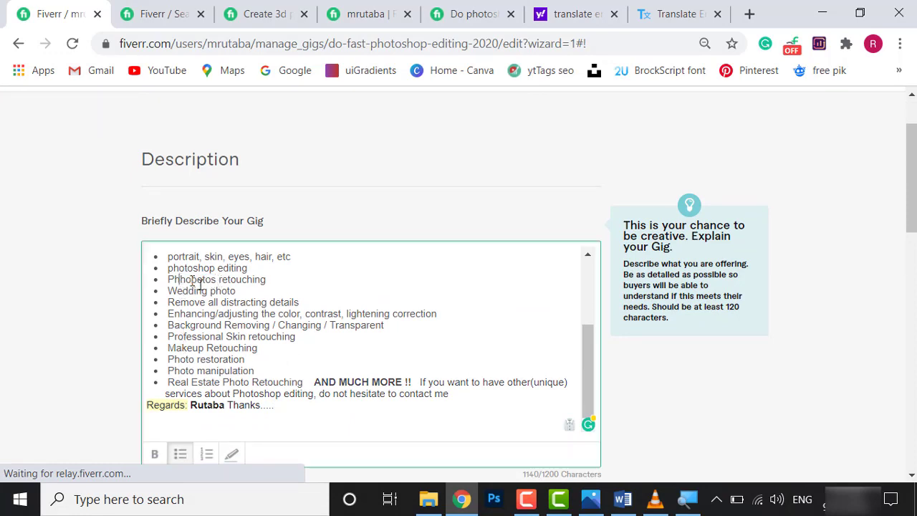
scroll(553, 330, "up", 2)
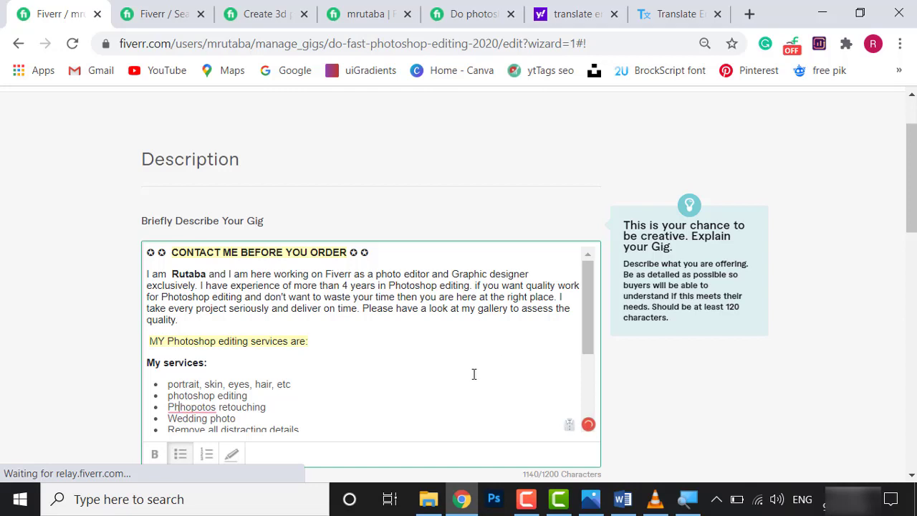
key("ctrl+z")
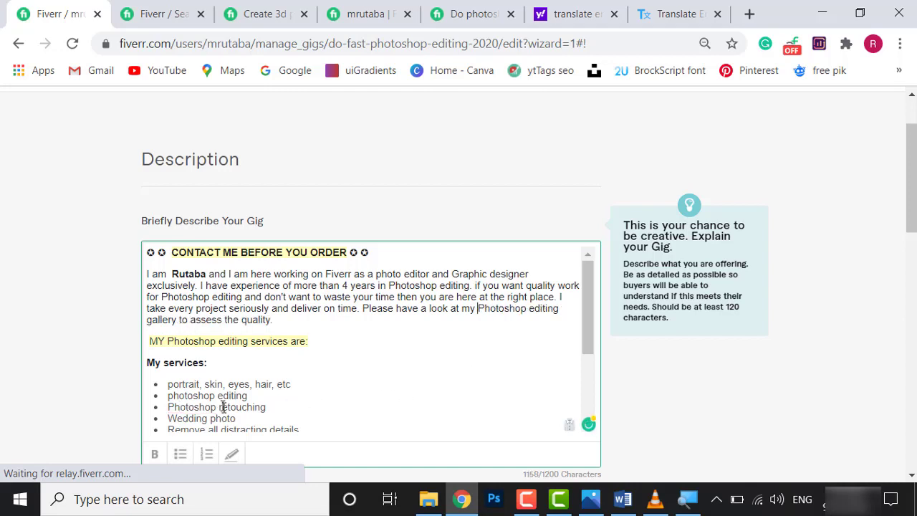
scroll(227, 394, "down", 3)
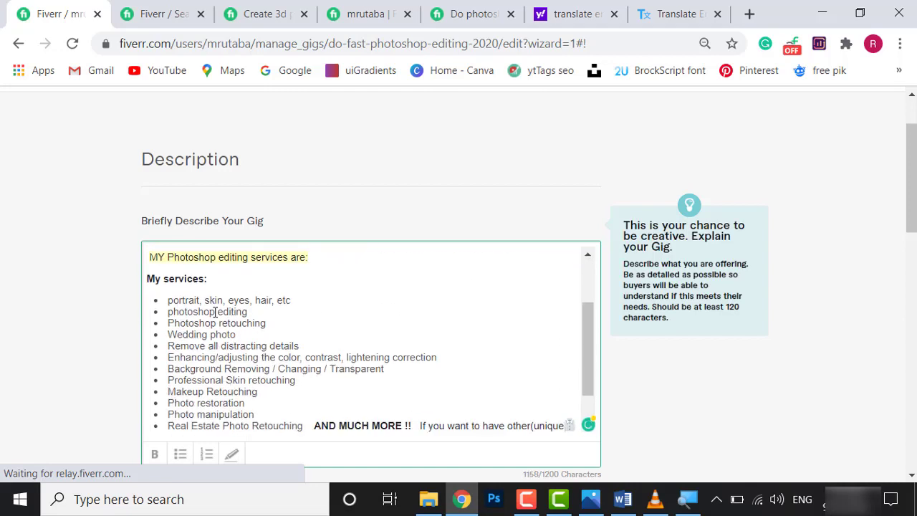
mouse_move(214, 312)
left_mouse_down()
mouse_move(189, 311)
mouse_move(198, 306)
left_mouse_up()
key("BackSpace")
Change 'Photoshop retouching' to 'Photo retouching', drop 'Photo' from 'Photo manipulation', and save
scroll(260, 327, "down", 2)
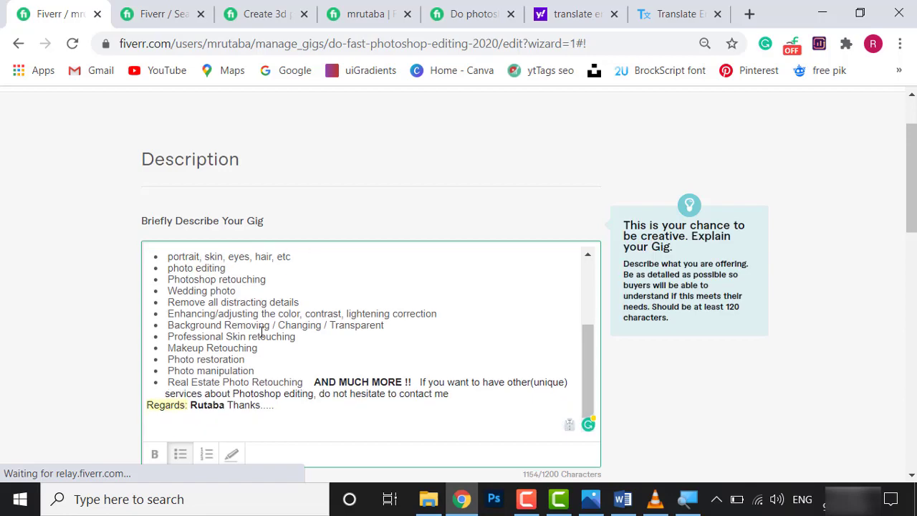
scroll(430, 407, "down", 3)
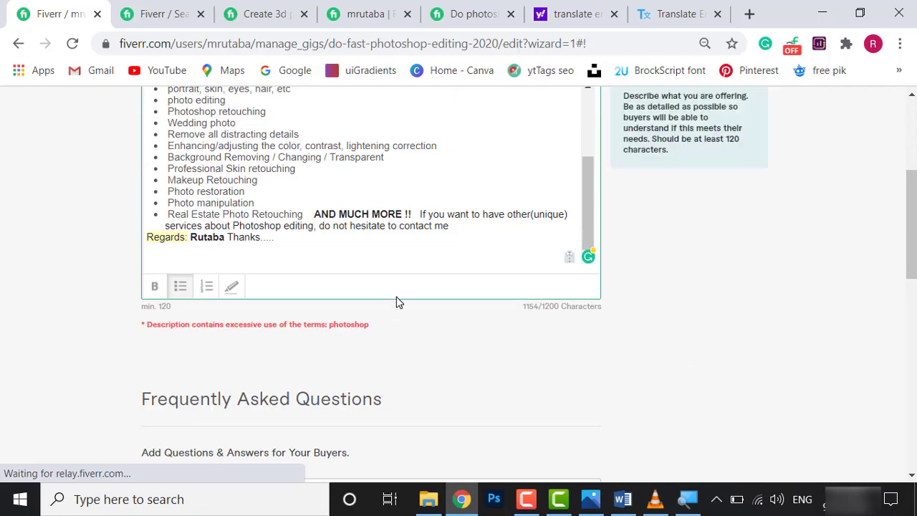
scroll(315, 240, "up", 1)
scroll(312, 233, "up", 1)
scroll(310, 237, "down", 1)
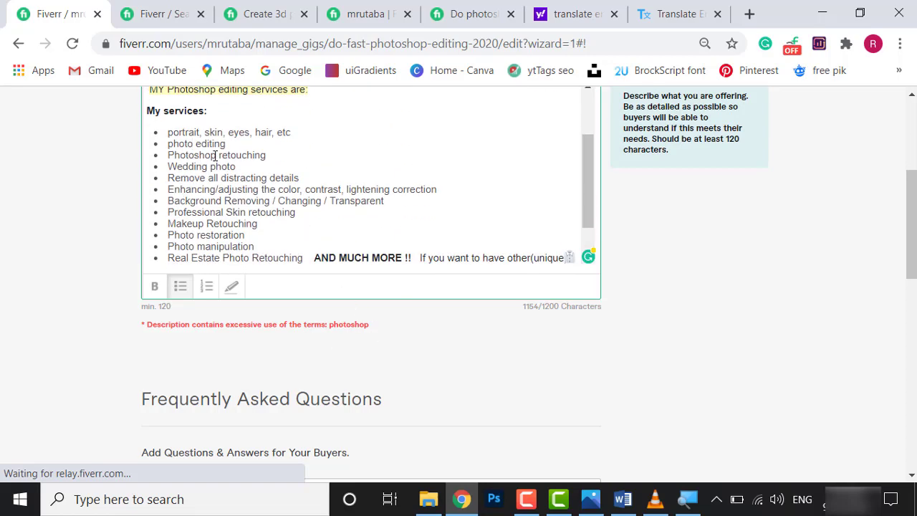
left_click_drag(215, 155, 199, 158)
key("BackSpace")
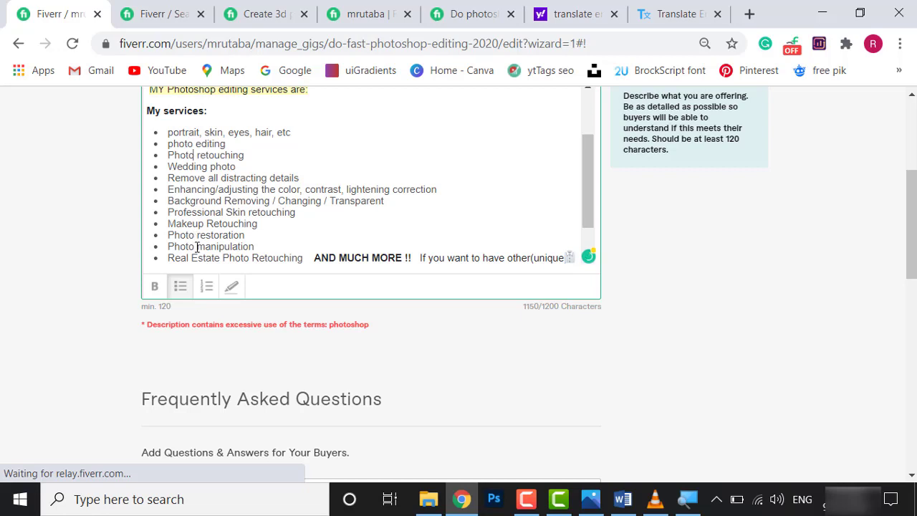
left_click_drag(195, 246, 169, 246)
key("BackSpace")
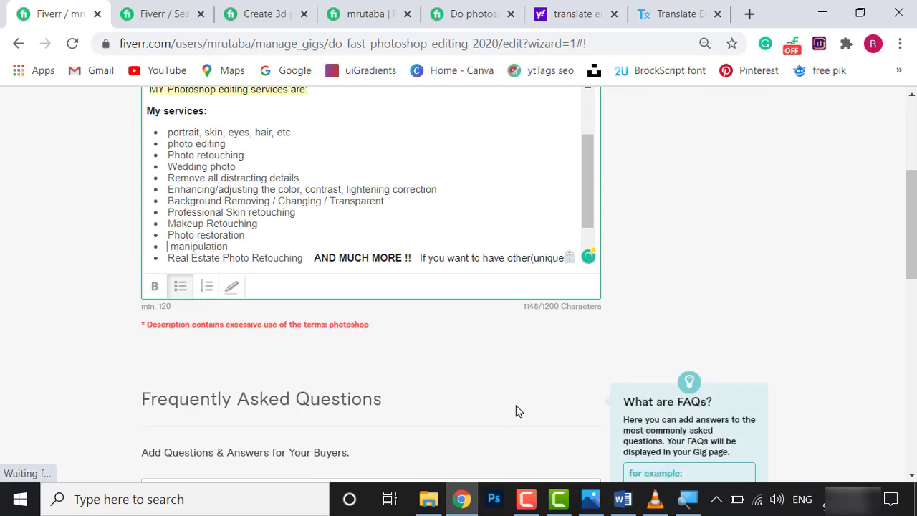
scroll(517, 405, "down", 2)
scroll(559, 441, "down", 2)
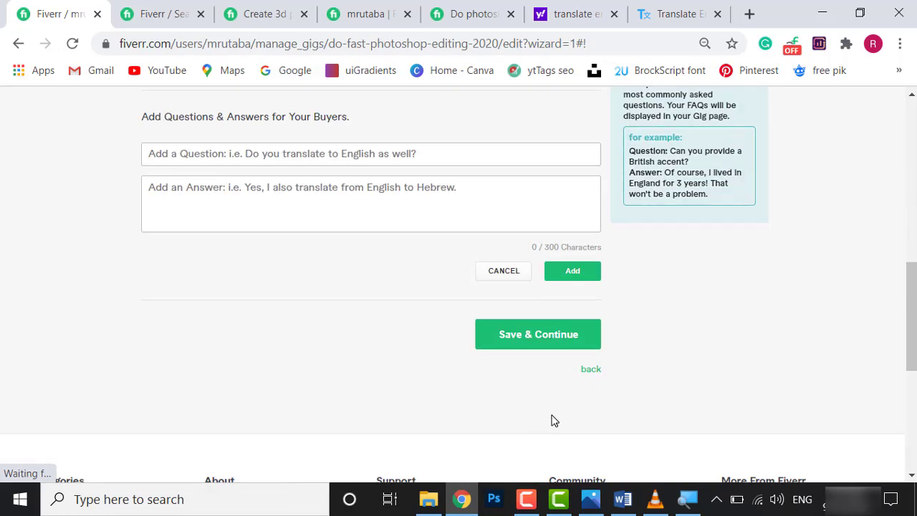
left_click(530, 335)
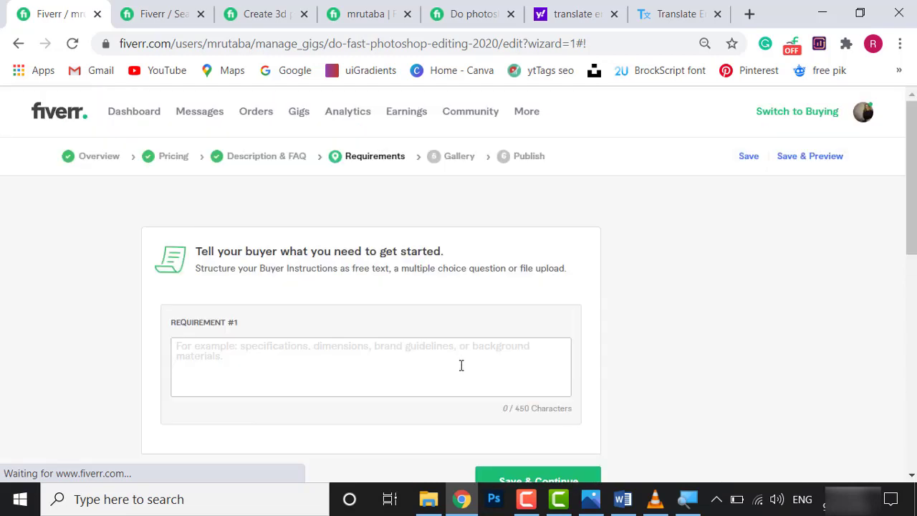
Go back via the Pricing step to Description & FAQ and review the 1145-character description down to the FAQs
left_click(178, 161)
scroll(469, 333, "down", 3)
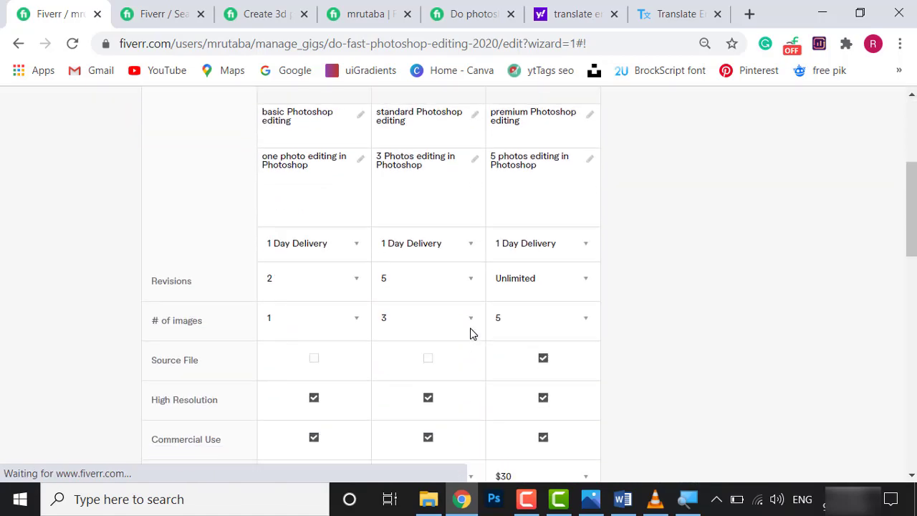
scroll(471, 333, "up", 3)
left_click(262, 158)
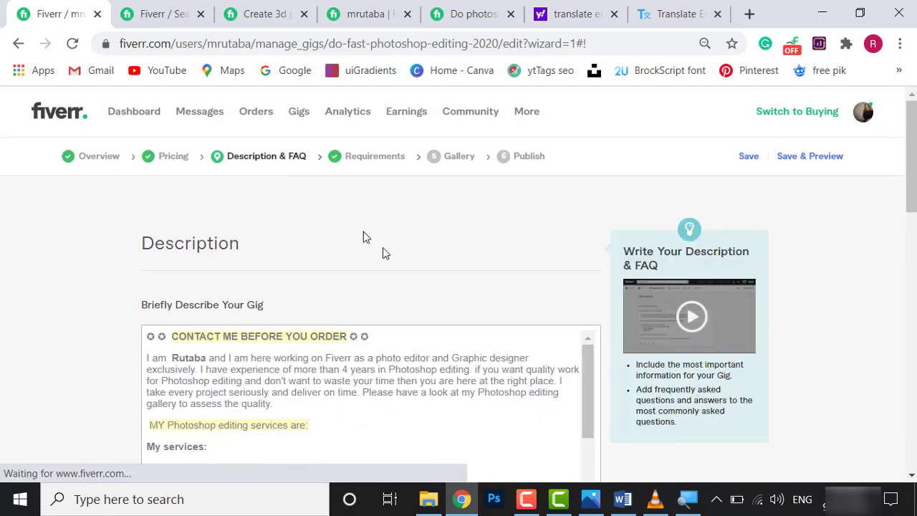
scroll(442, 341, "down", 3)
scroll(491, 351, "down", 2)
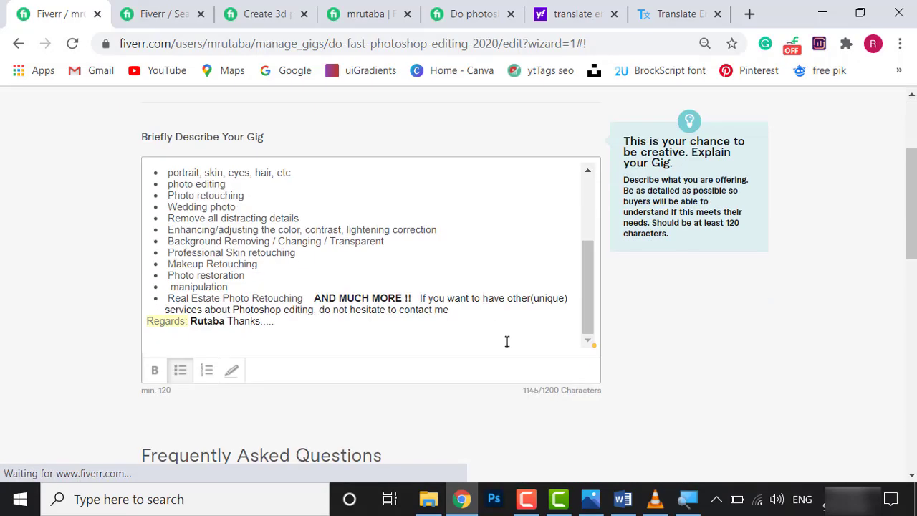
scroll(482, 271, "up", 2)
scroll(411, 251, "up", 2)
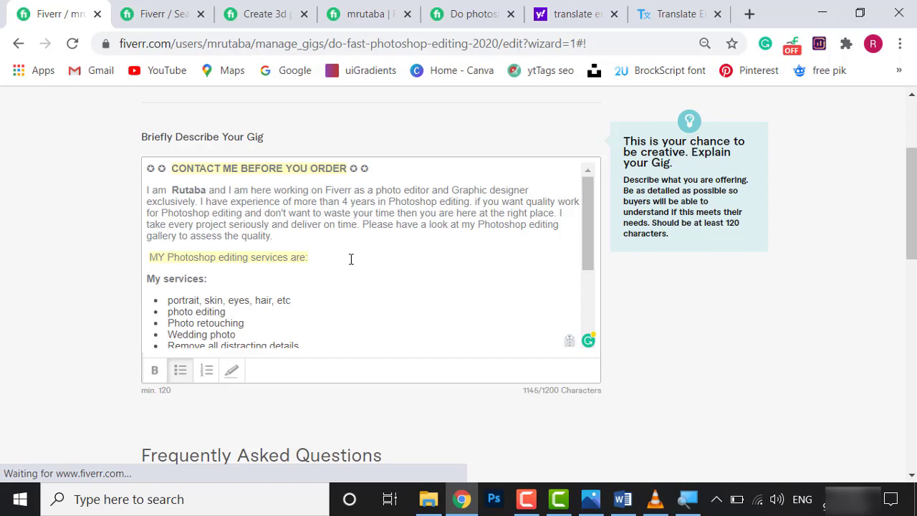
scroll(351, 258, "down", 4)
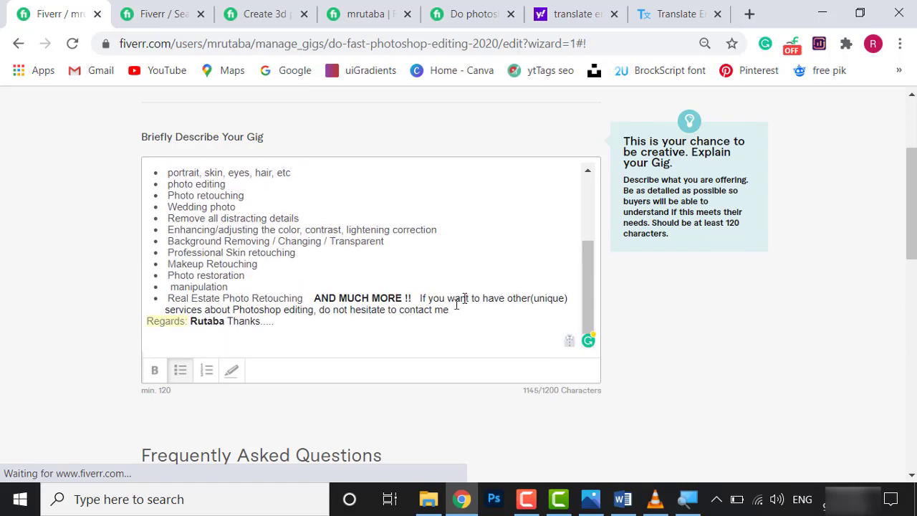
scroll(539, 323, "down", 1)
scroll(539, 323, "down", 3)
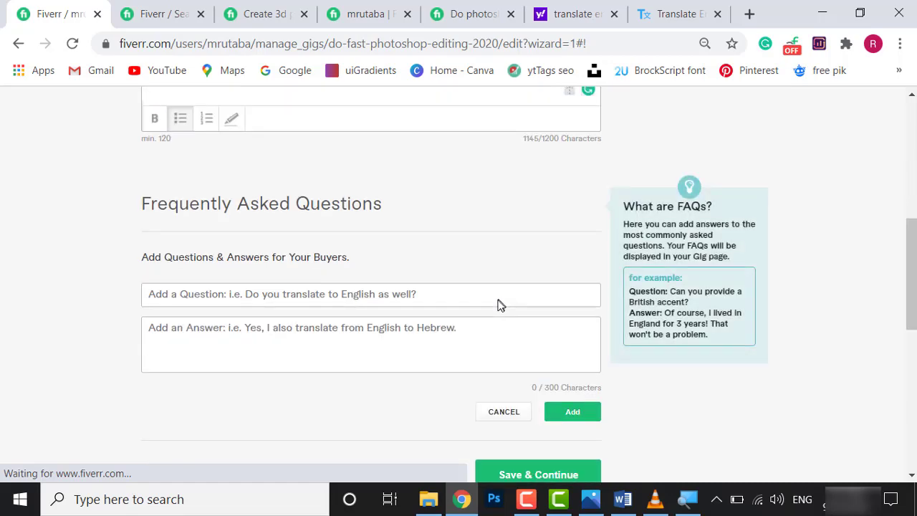
scroll(498, 303, "up", 1)
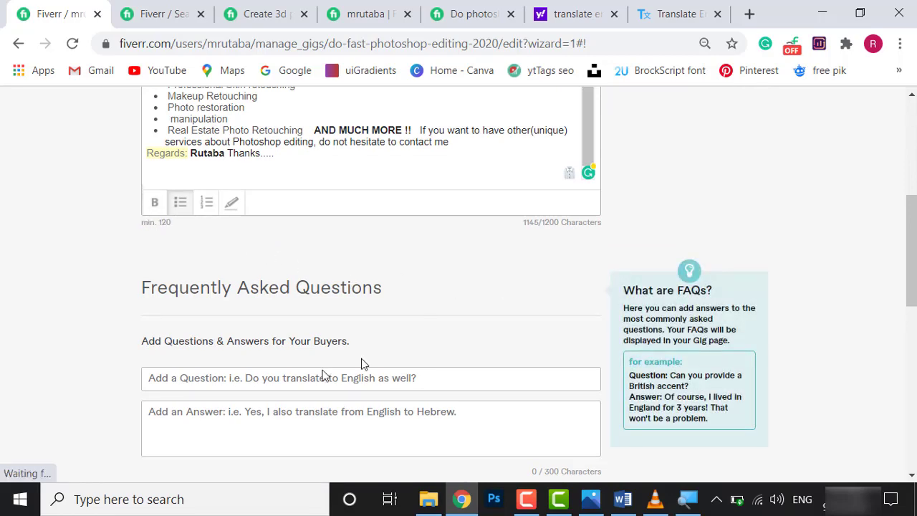
scroll(333, 340, "down", 1)
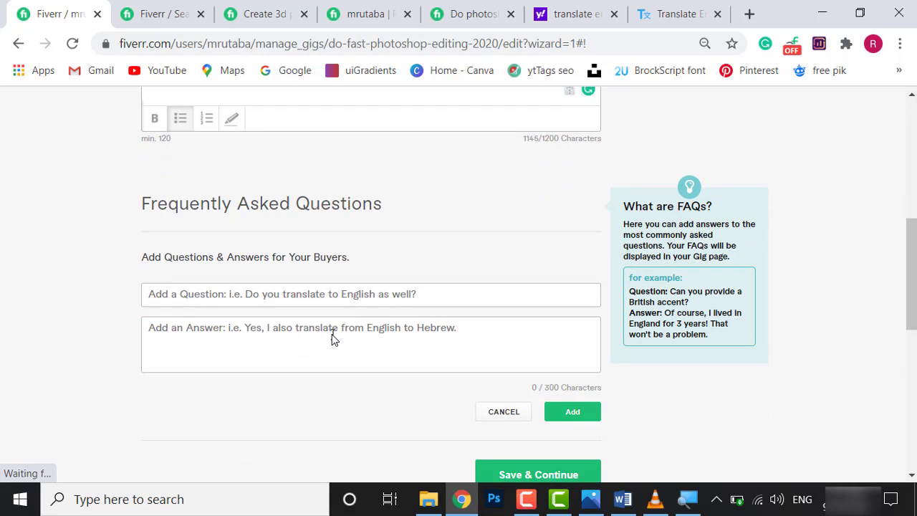
scroll(842, 435, "down", 1)
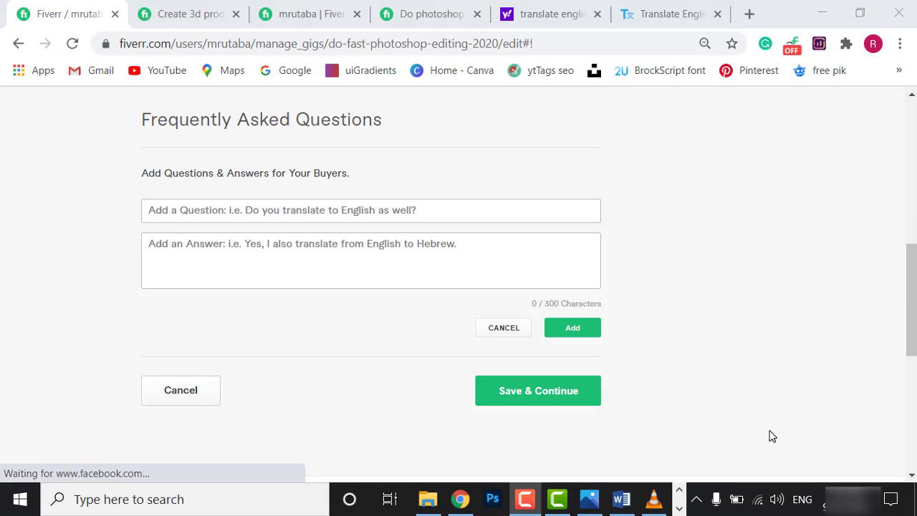
scroll(771, 434, "up", 1)
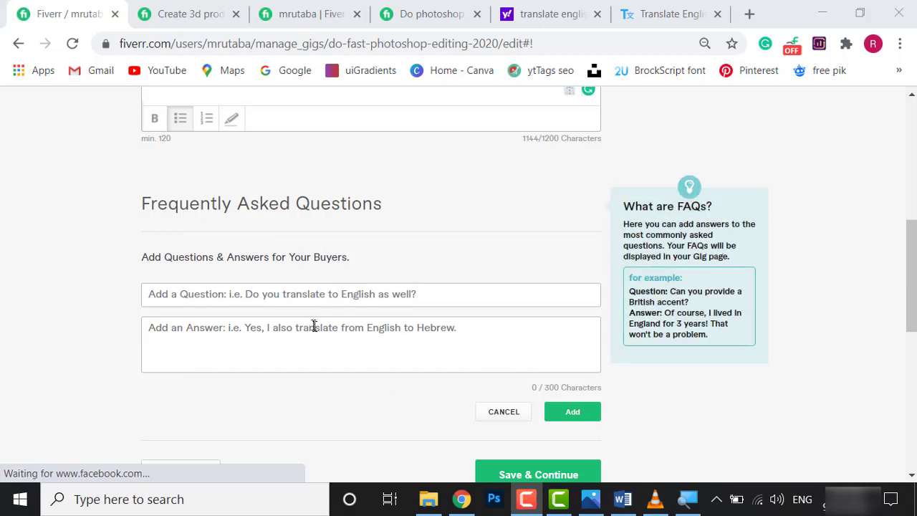
left_click(313, 294)
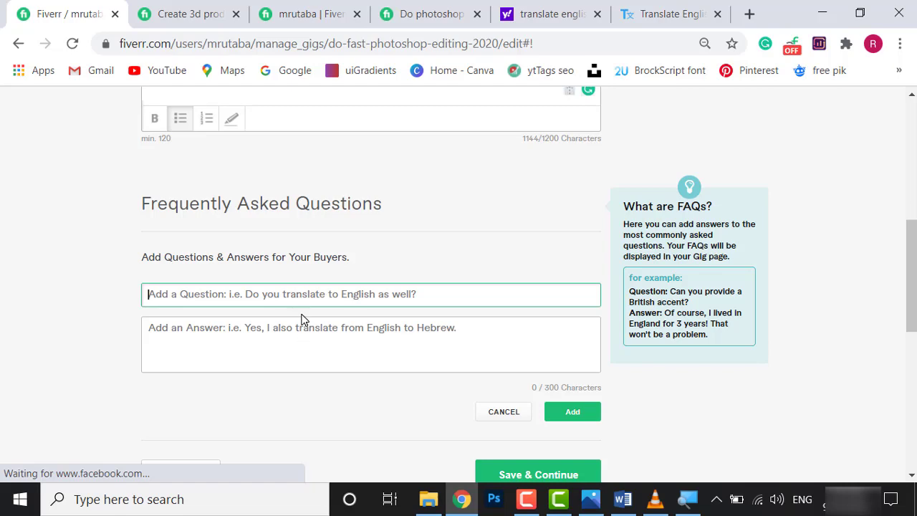
scroll(321, 283, "up", 2)
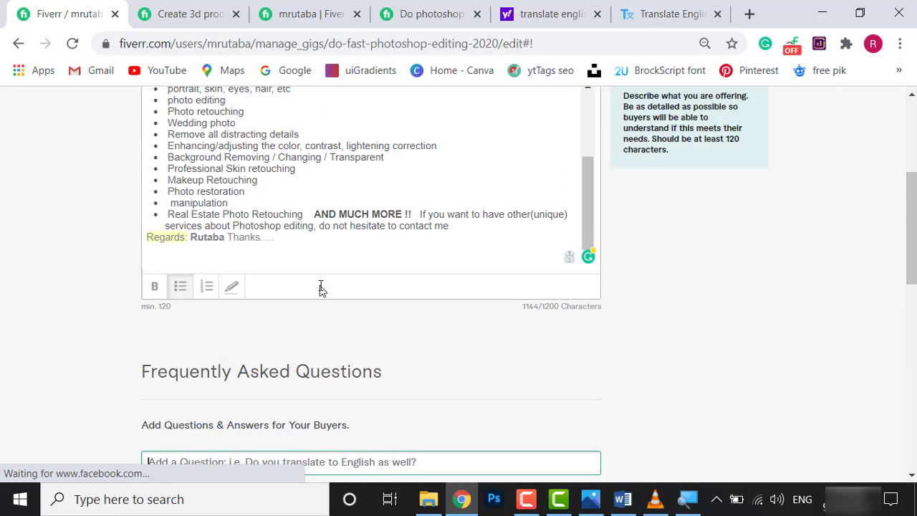
scroll(341, 350, "down", 2)
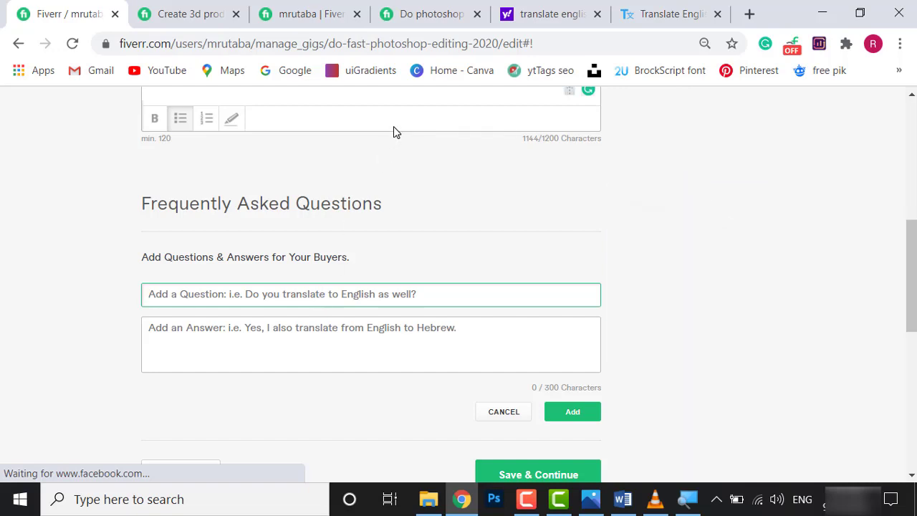
Add FAQ 'Can you provide me 2 photoshop editing in $5?' answered 'Yes, i will provide you 2 photoshop editing in just $5.'
type("Q")
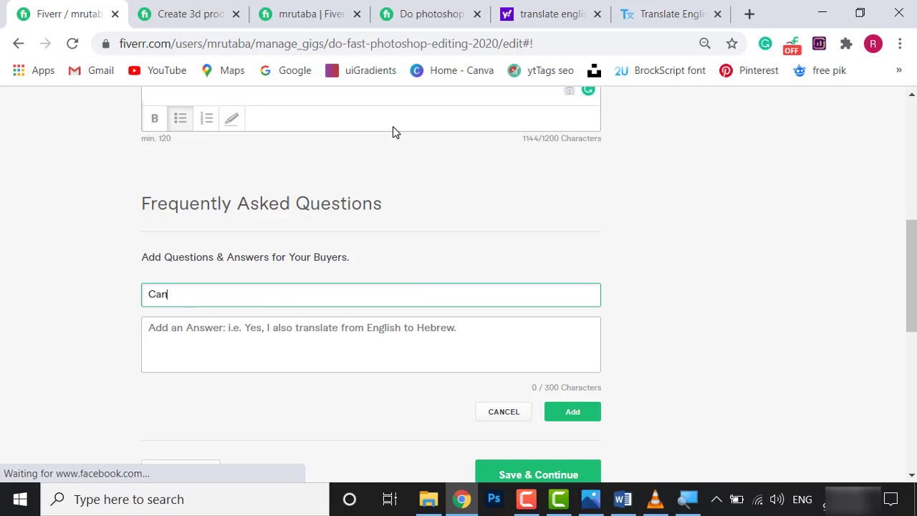
type("an you provide me 2 photo")
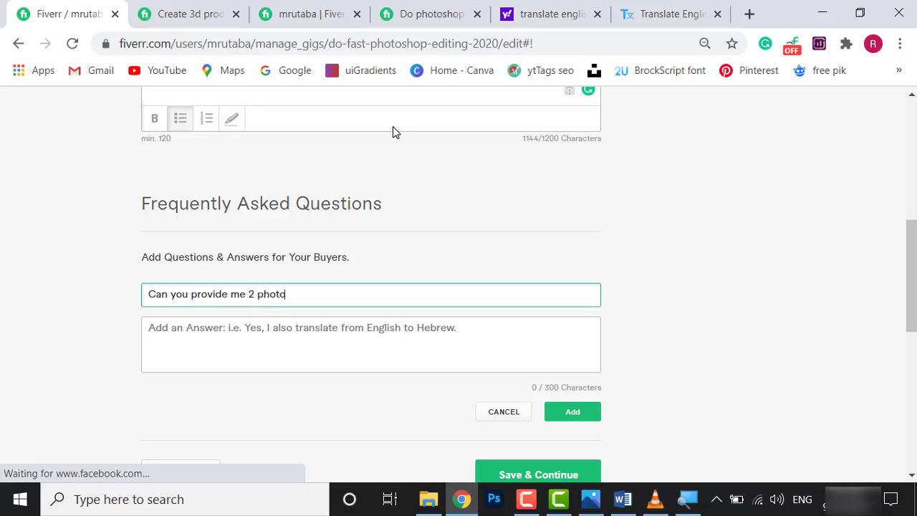
type("p editing in $5?")
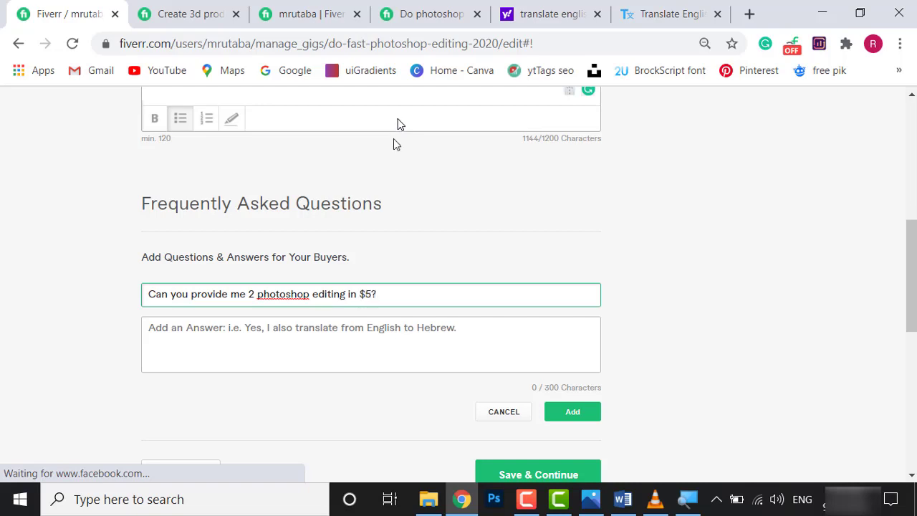
left_click(381, 333)
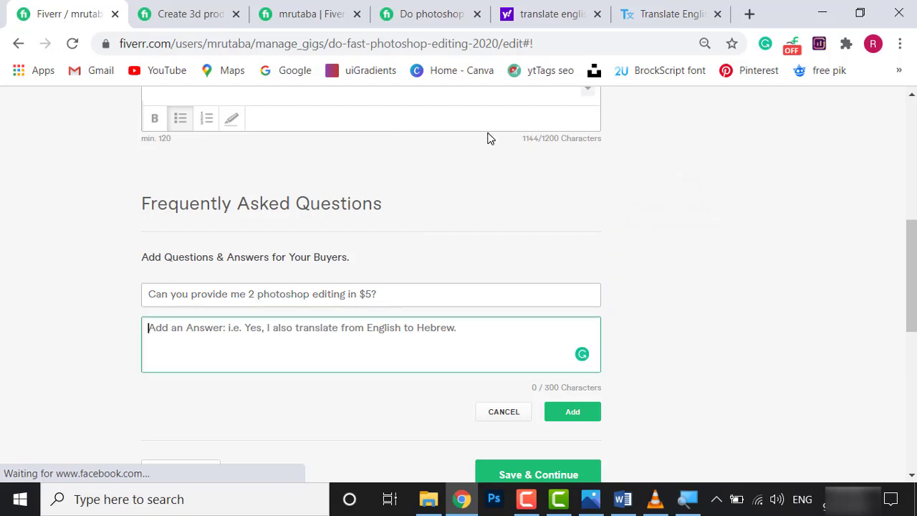
type("Yes, ")
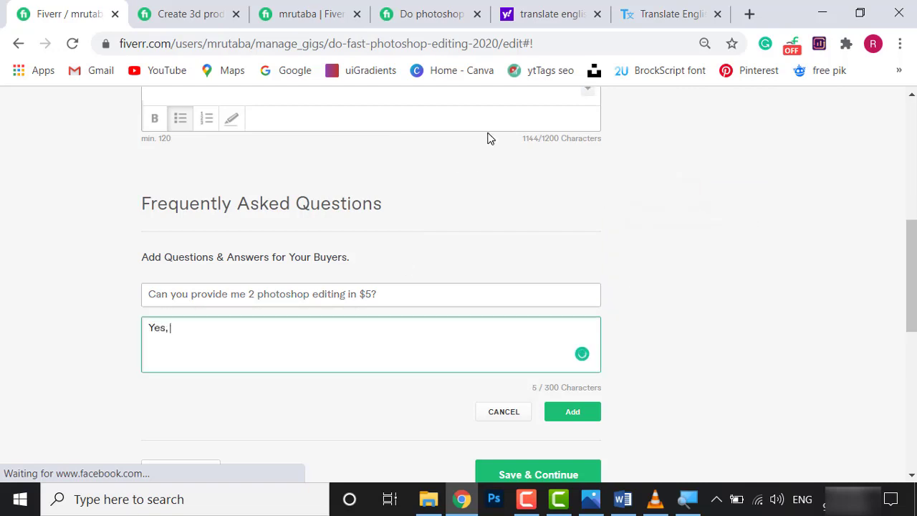
type("i will provide")
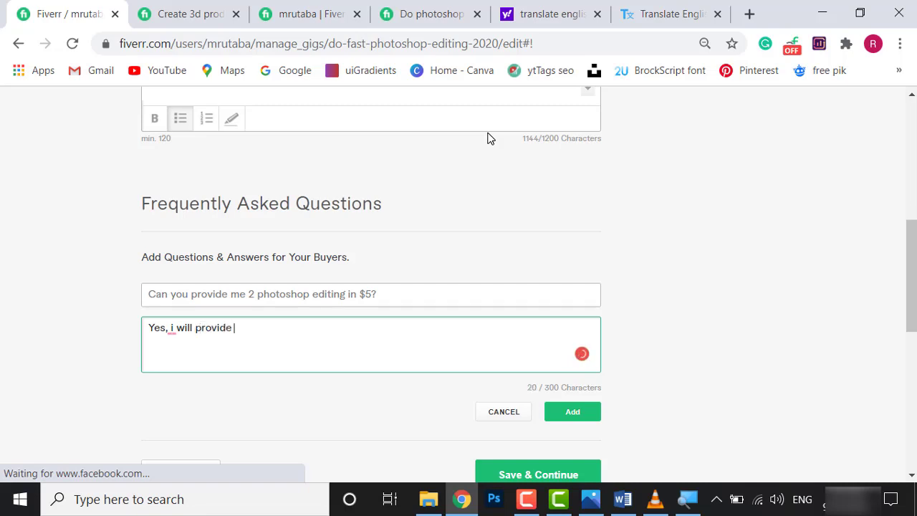
type(" you 2 photosho")
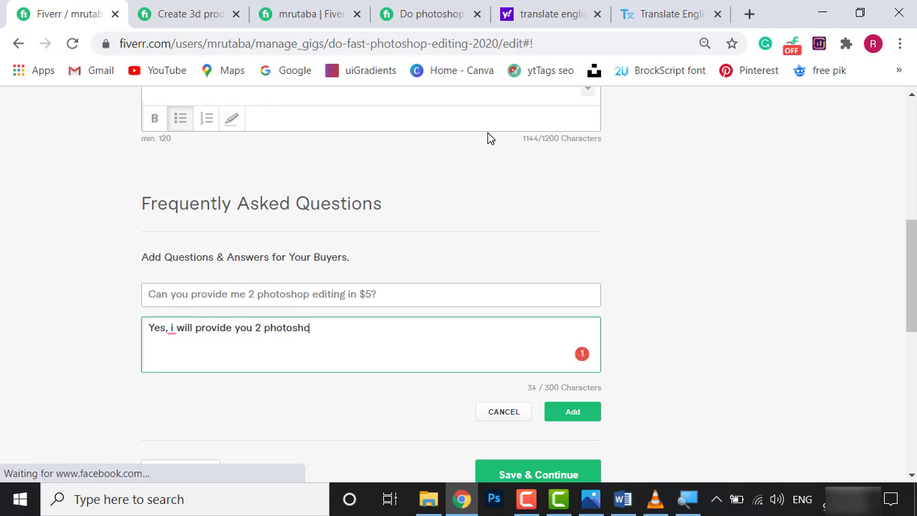
type("p editing in just")
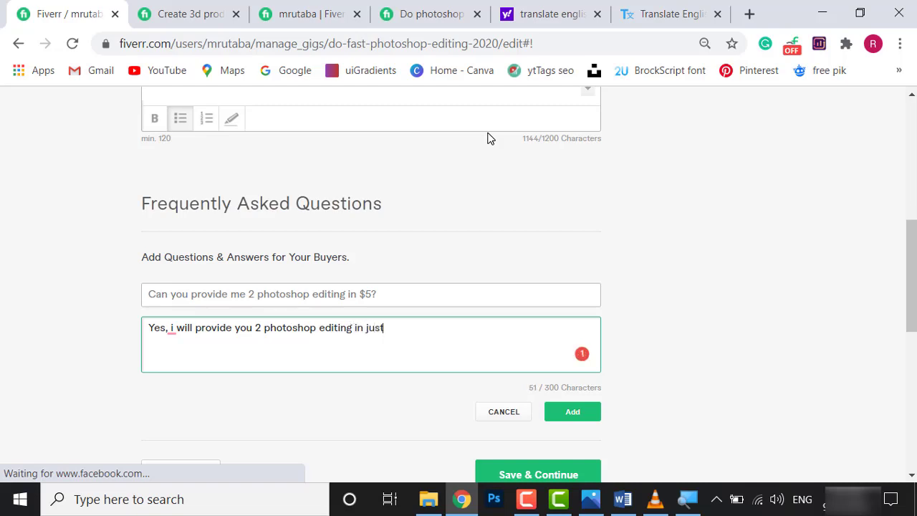
type(" $5")
key("BackSpace")
type(".")
left_click(575, 416)
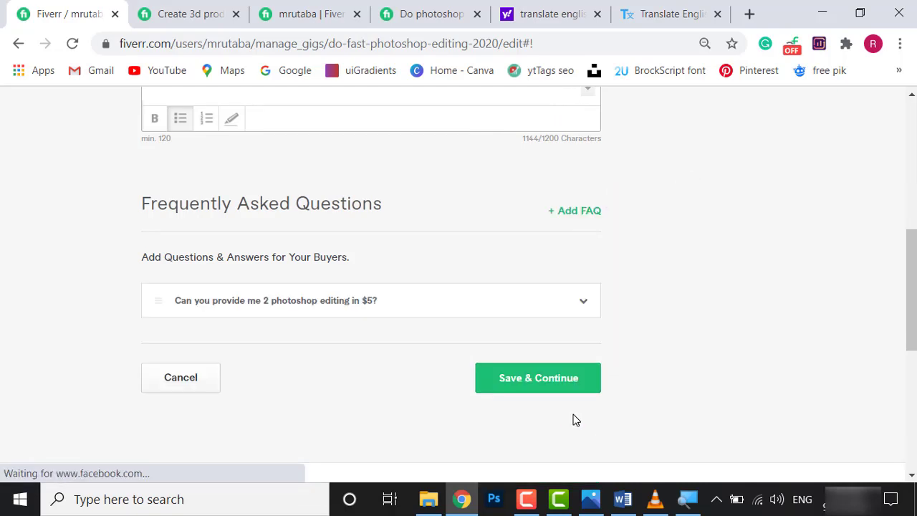
left_click(569, 212)
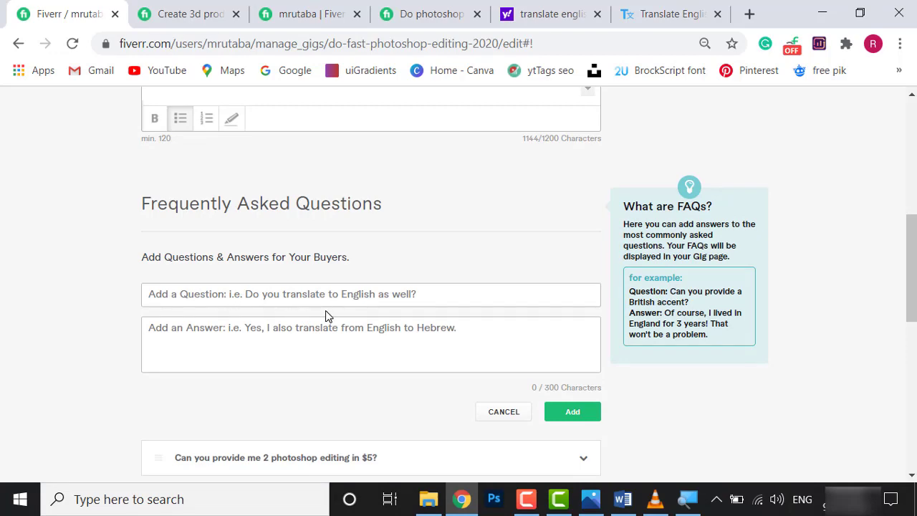
Add FAQ 'Can you provide me 3 photoshop editing in just 7$' answered 'Yes, i will provide you 3 photoshop editing in just $7'
scroll(308, 301, "down", 3)
scroll(268, 185, "up", 1)
scroll(269, 186, "up", 1)
left_click(267, 208)
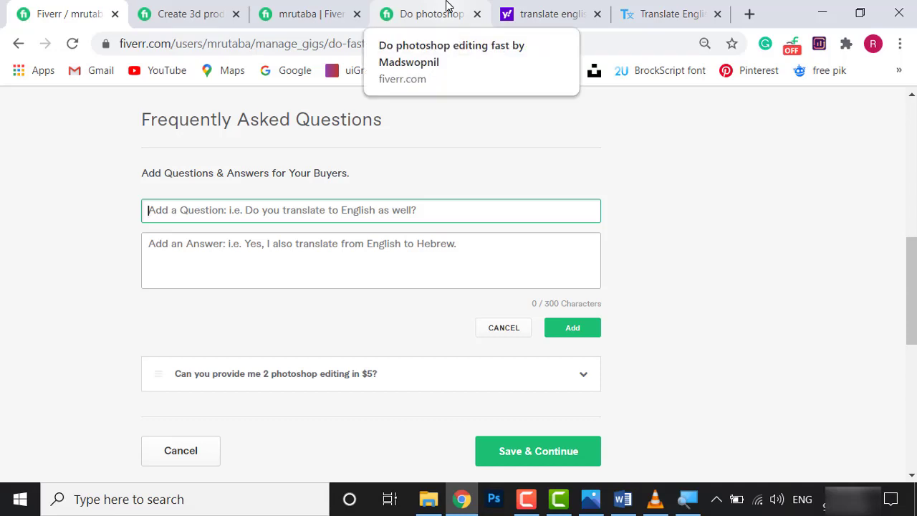
type("cany")
key("BackSpace")
key("BackSpace")
key("BackSpace")
key("BackSpace")
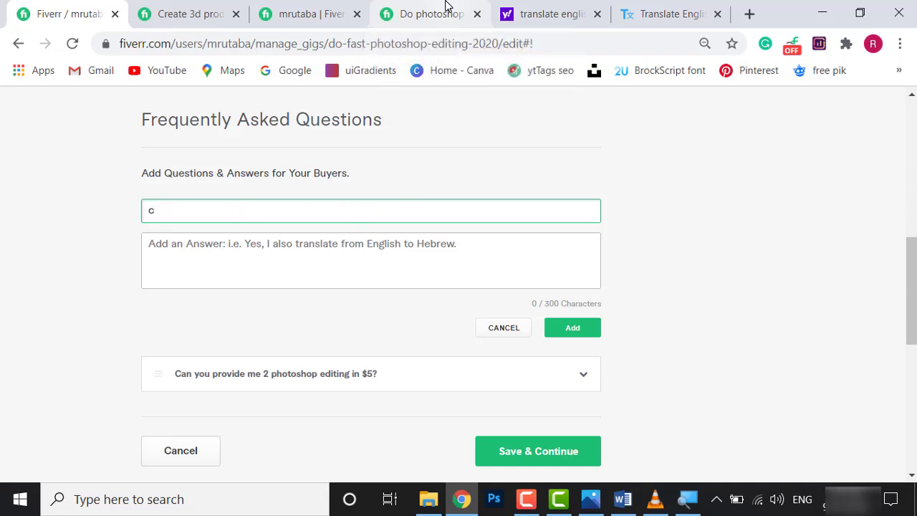
type("Can you provide me ")
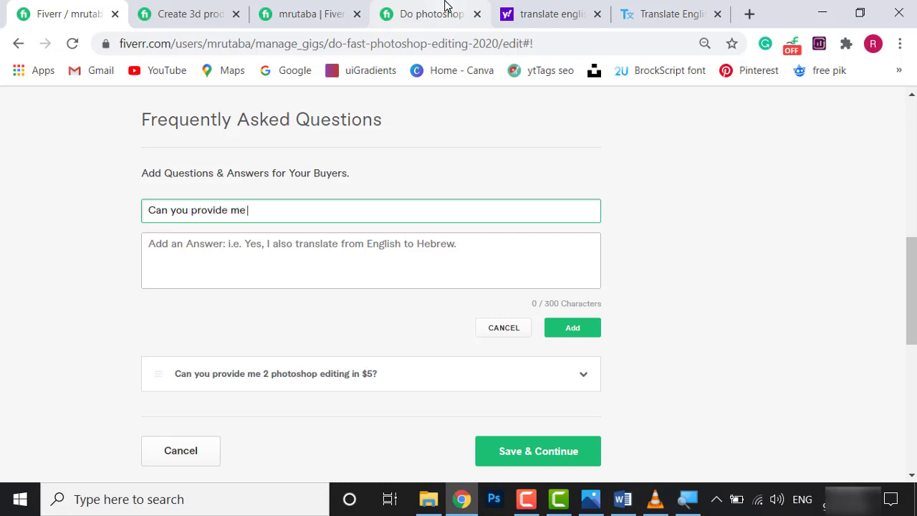
type("3 photoshop ")
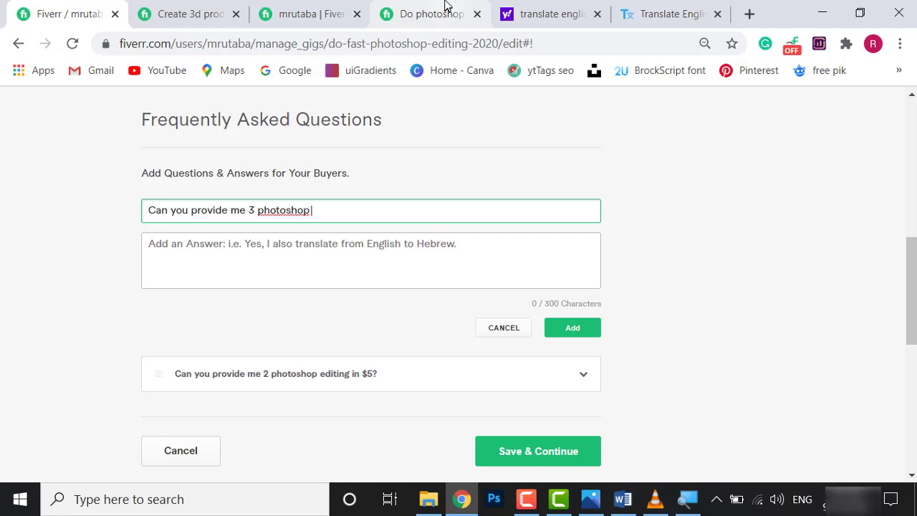
type("editing in just")
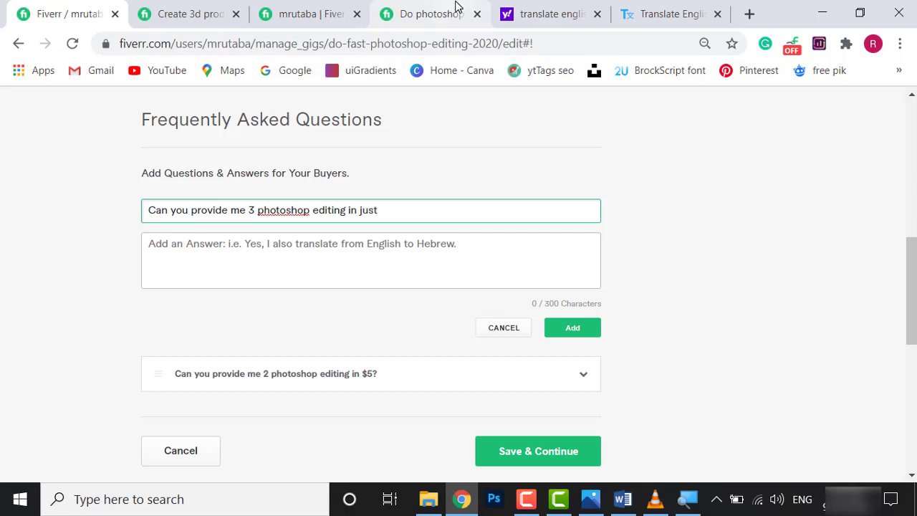
type(" 7")
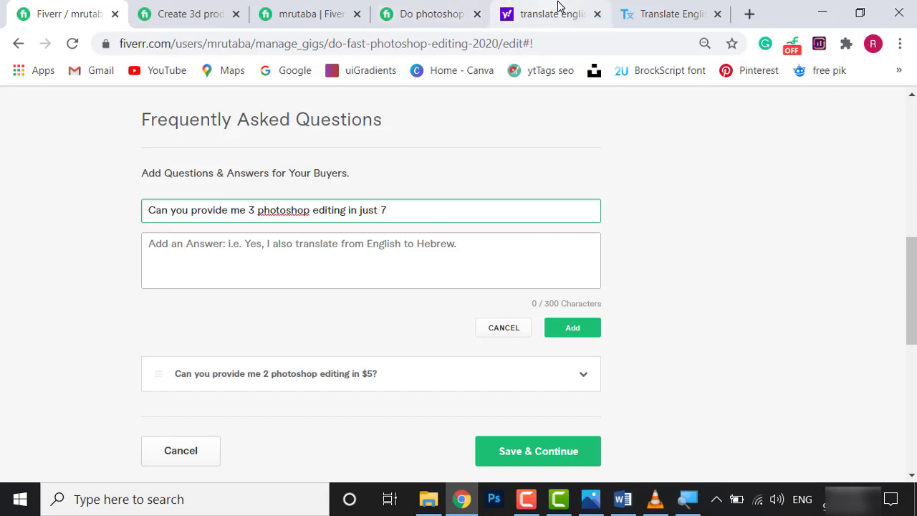
type("$")
left_click(340, 252)
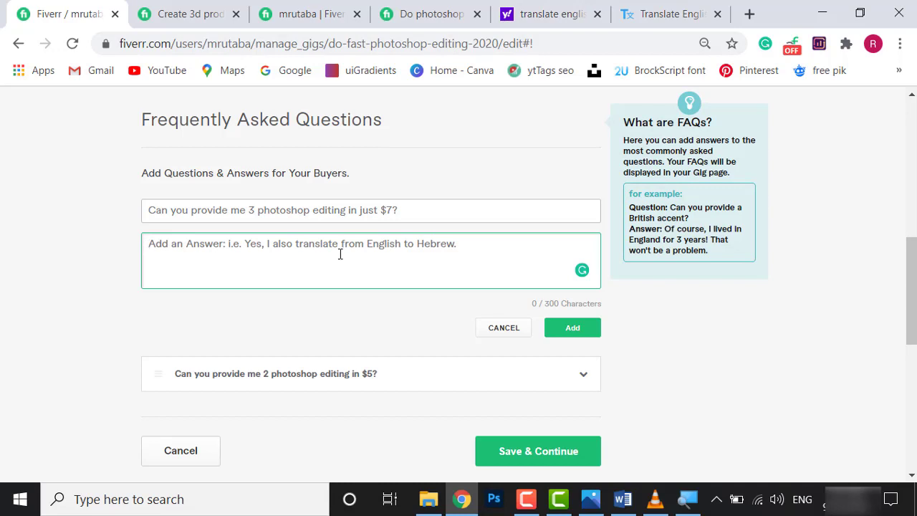
type("Yes, ")
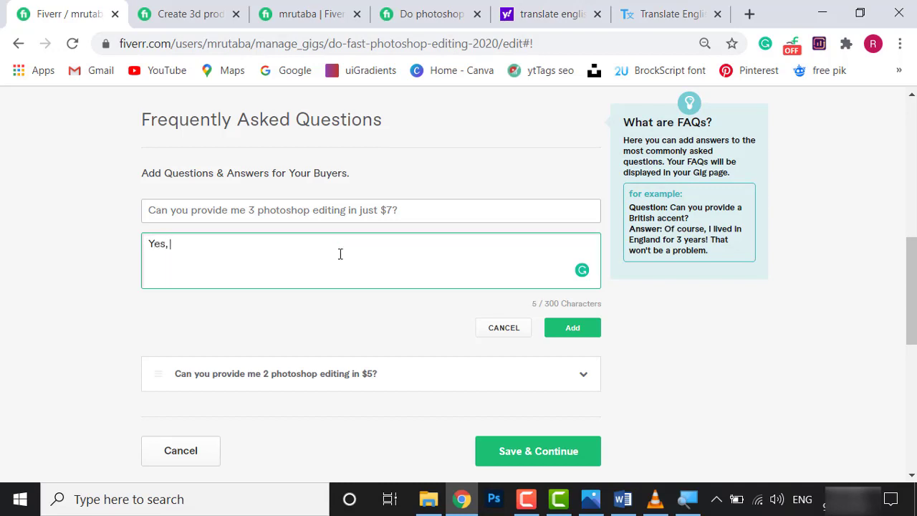
type("i will pro")
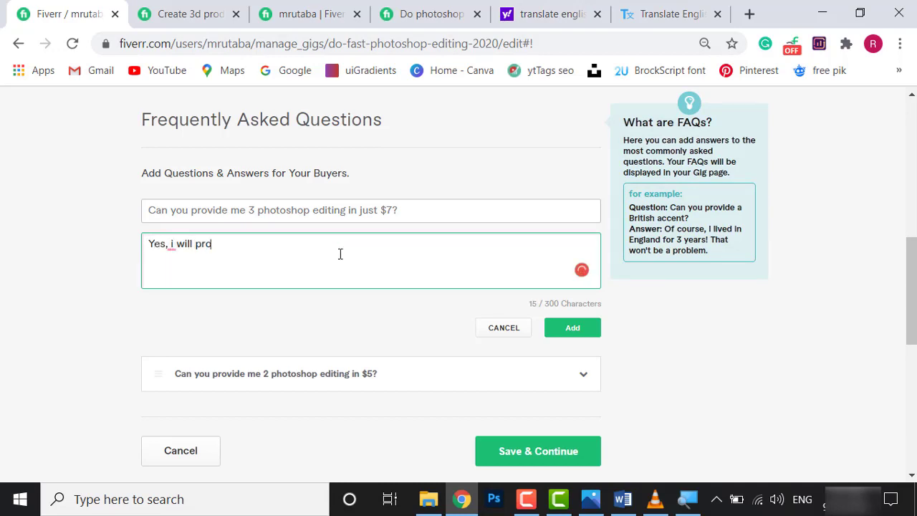
type("vide you 3 photosho")
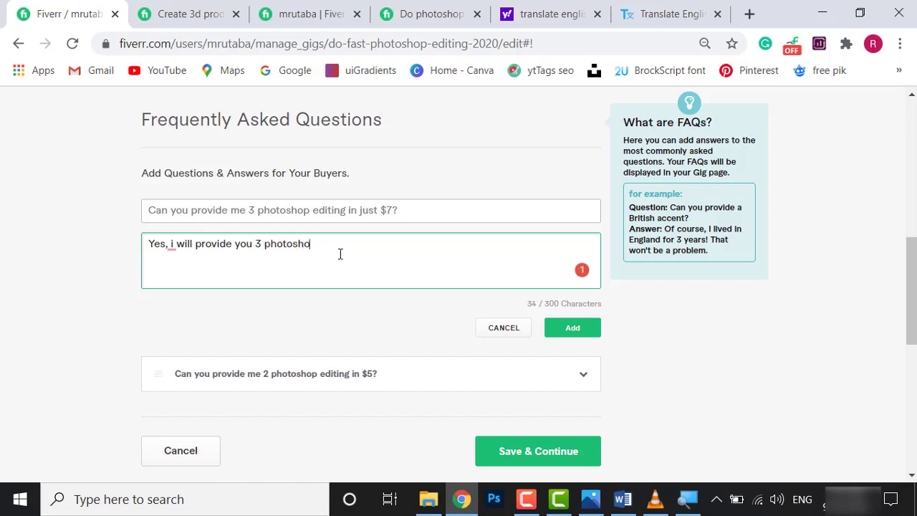
type("p editing in just $7")
left_click(581, 327)
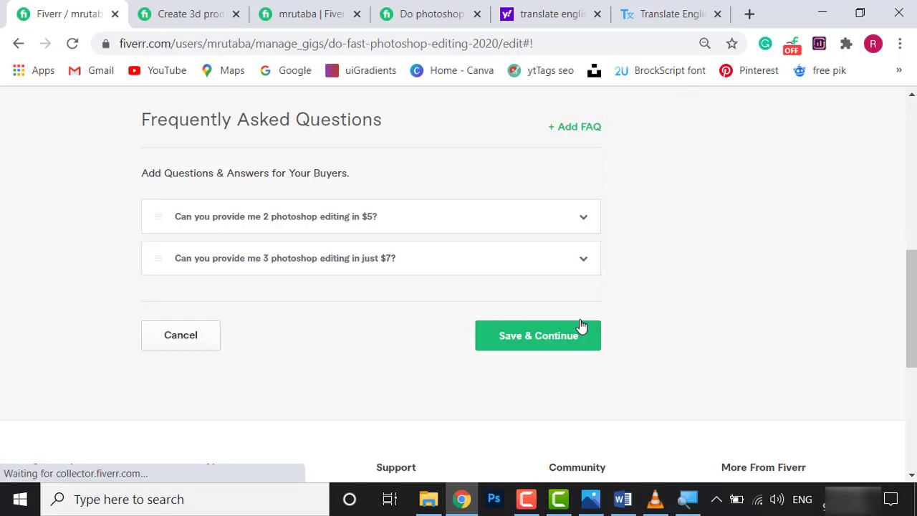
Start a new FAQ asking 'can you provide me 3 images of photoshop editing in just 2 hours?'
left_click(573, 129)
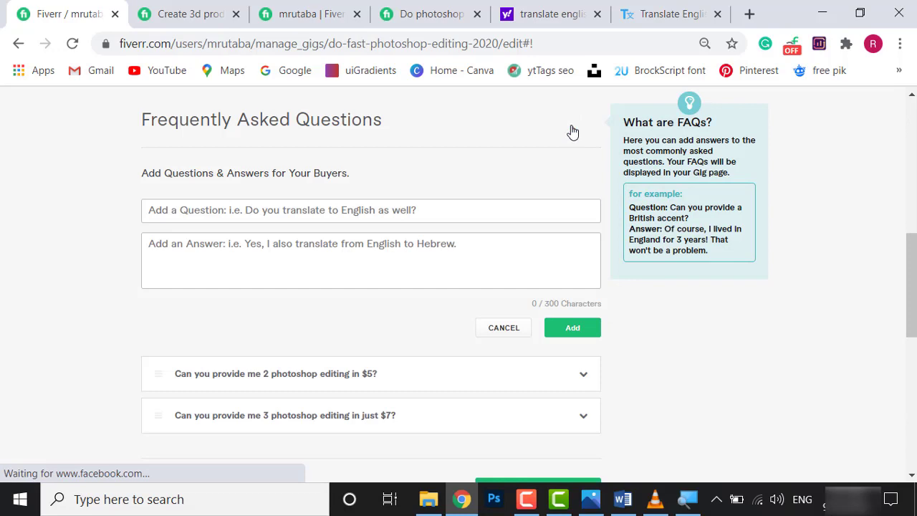
left_click(364, 210)
type("c")
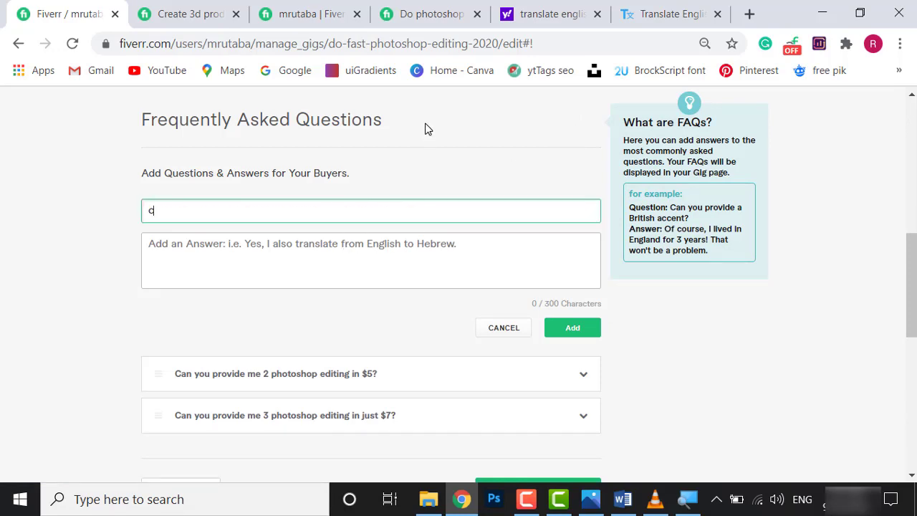
key("BackSpace")
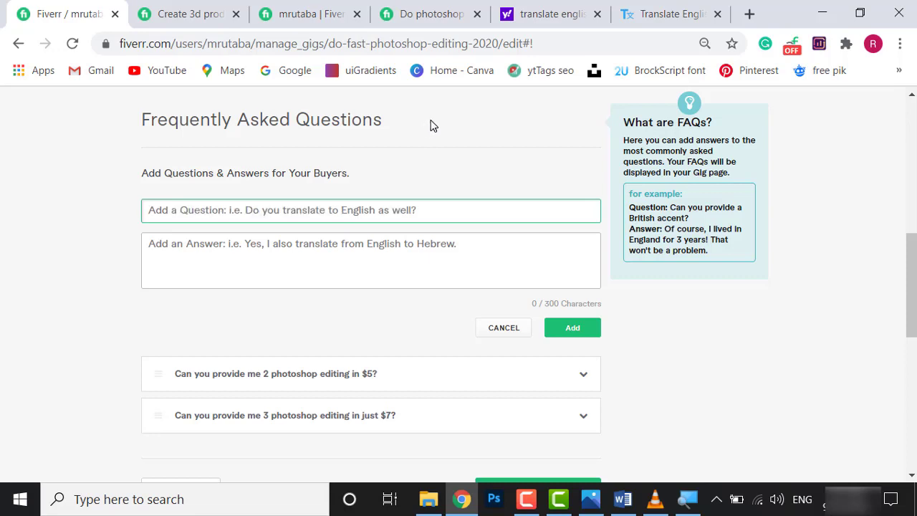
type("can you prov")
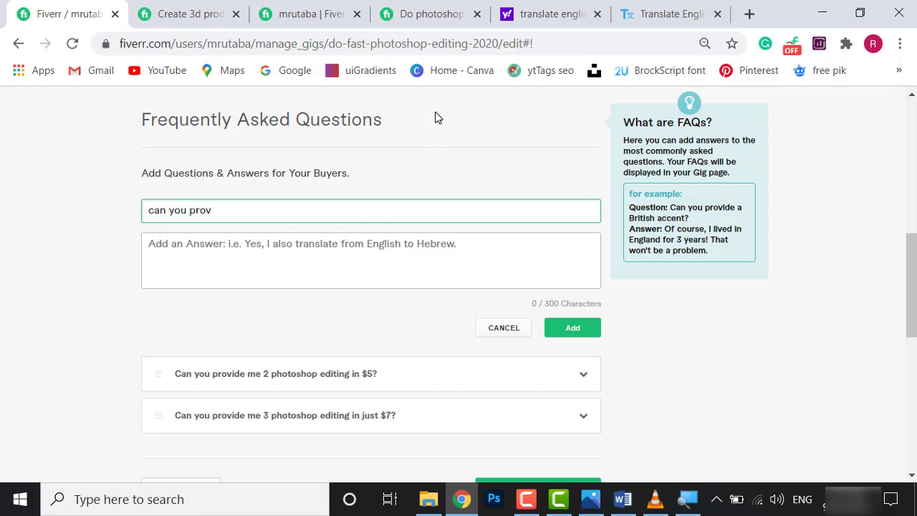
type("ide me 3 imga")
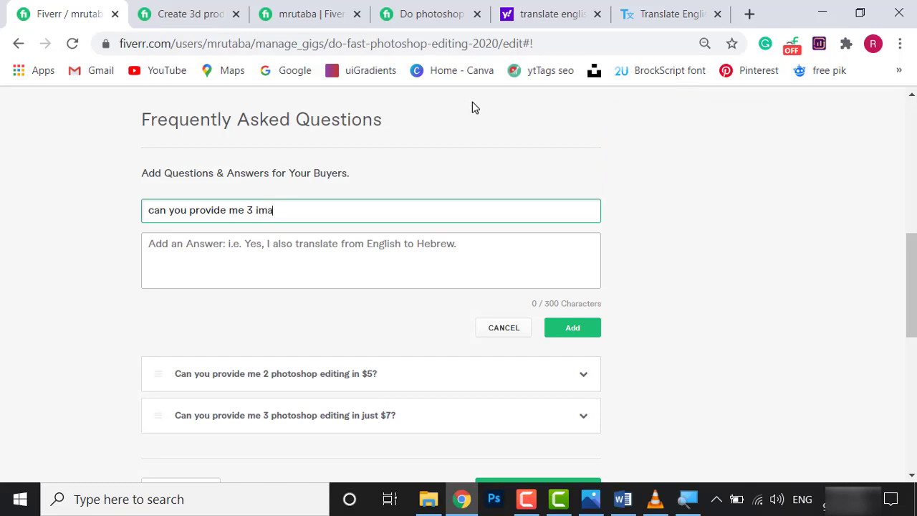
type("ges in ju")
key("BackSpace")
key("BackSpace")
key("BackSpace")
type("of photoshop ed")
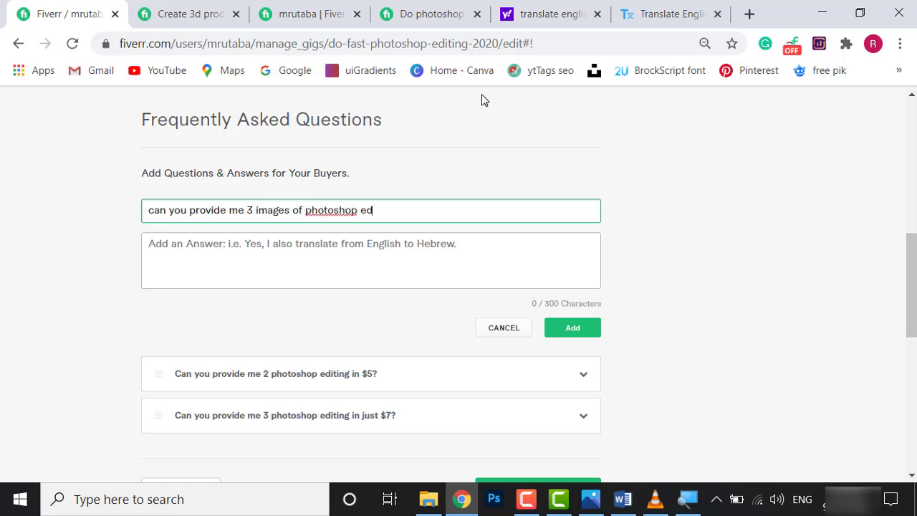
type("iting in just 2 hours.")
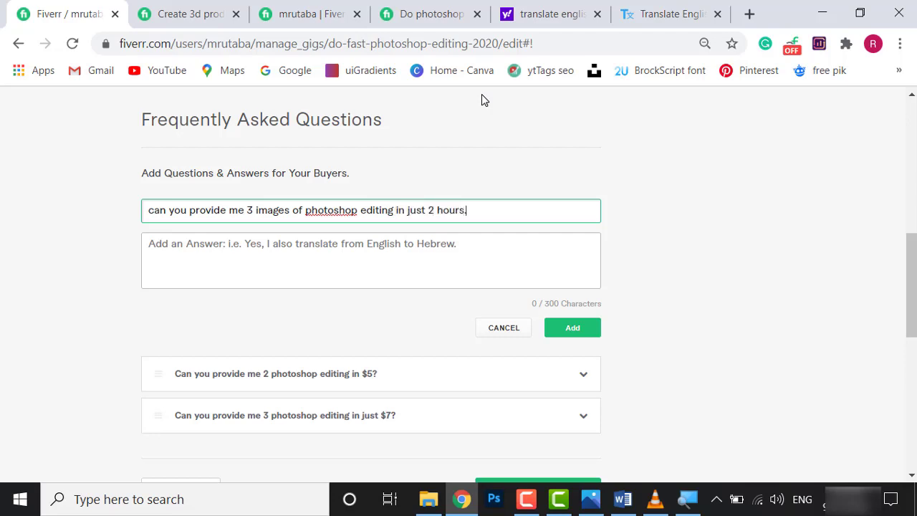
key("BackSpace")
type("?")
Answer 'Yes, I will provide you 3 images of photoshop editing in just 2 hours' and add the FAQ
left_click(306, 247)
type("y")
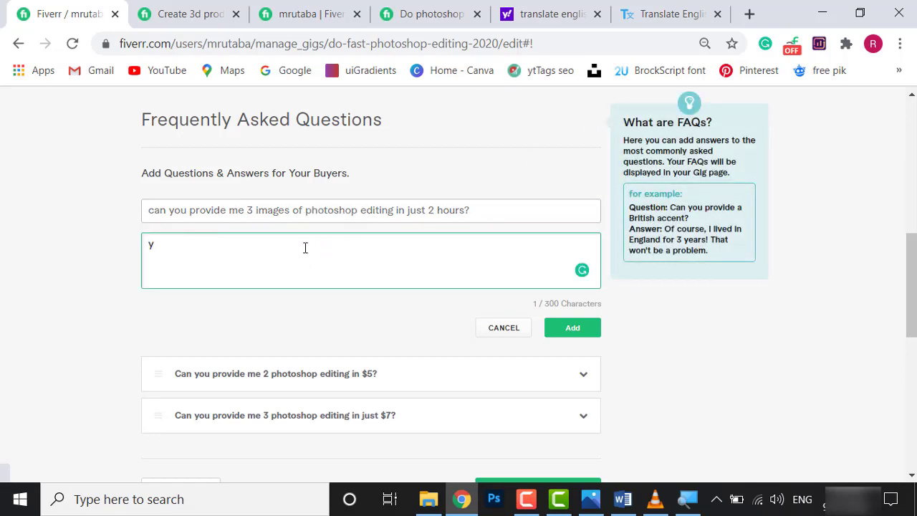
key("BackSpace")
type("Yes, i will r")
key("BackSpace")
type("provide your")
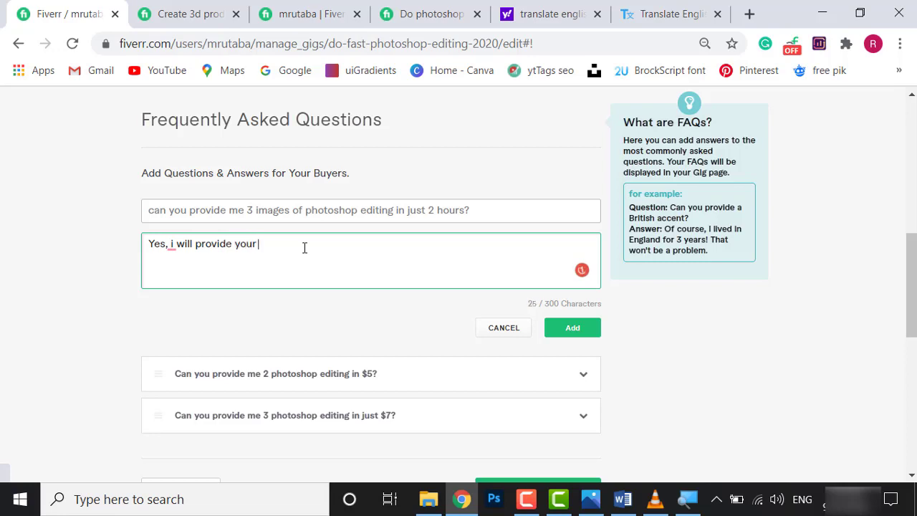
key("BackSpace")
key("BackSpace")
type("3 images of photosh")
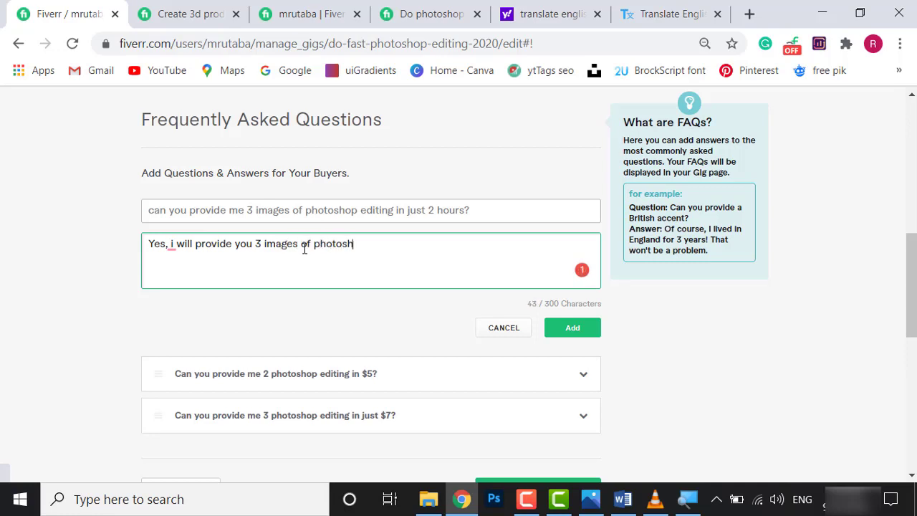
type("op editing in just ")
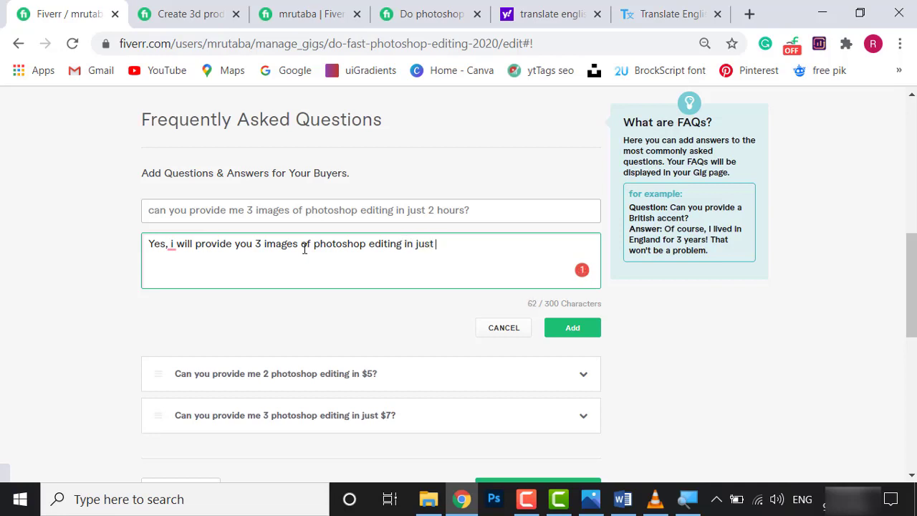
type("2 hours.")
mouse_move(171, 247)
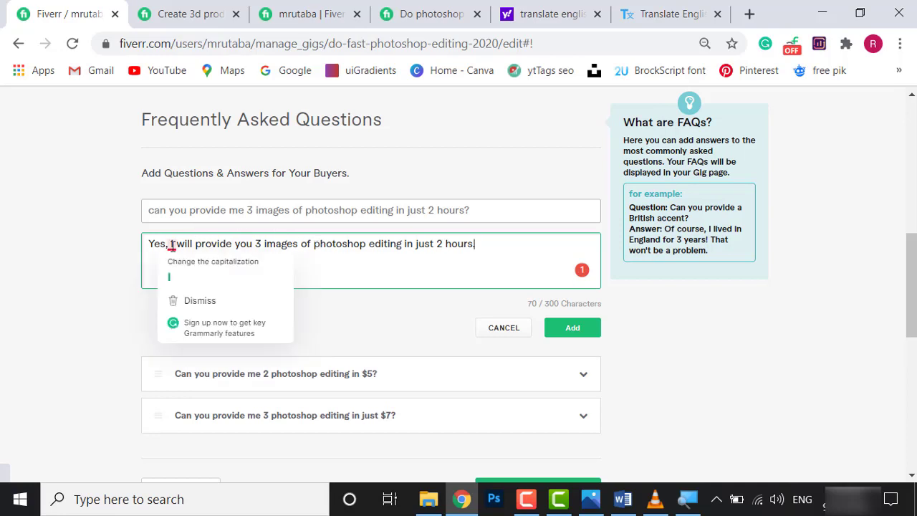
left_click(171, 280)
left_click(584, 329)
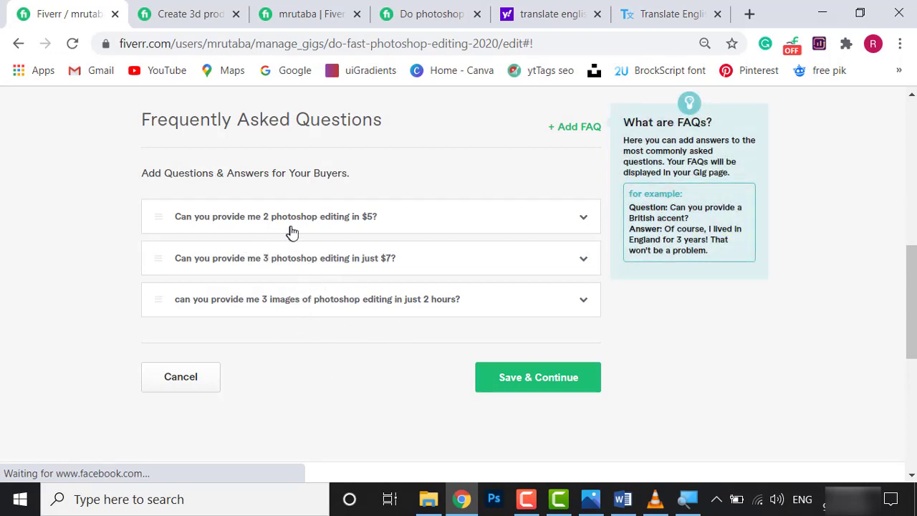
Save the Description & FAQ step with its three FAQs and continue to Requirements
left_click(493, 384)
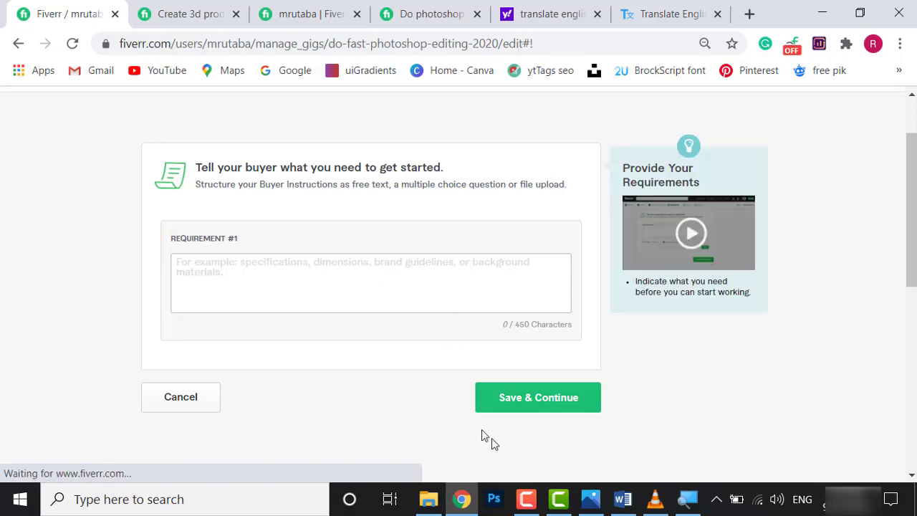
left_click(591, 499)
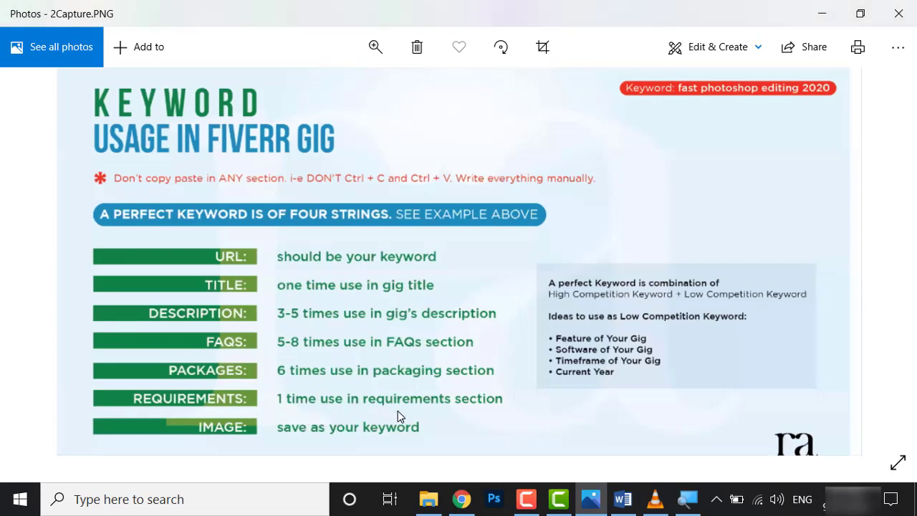
Write the first buyer requirement as 'Images for photoshop editing' with a capital I
left_click(822, 14)
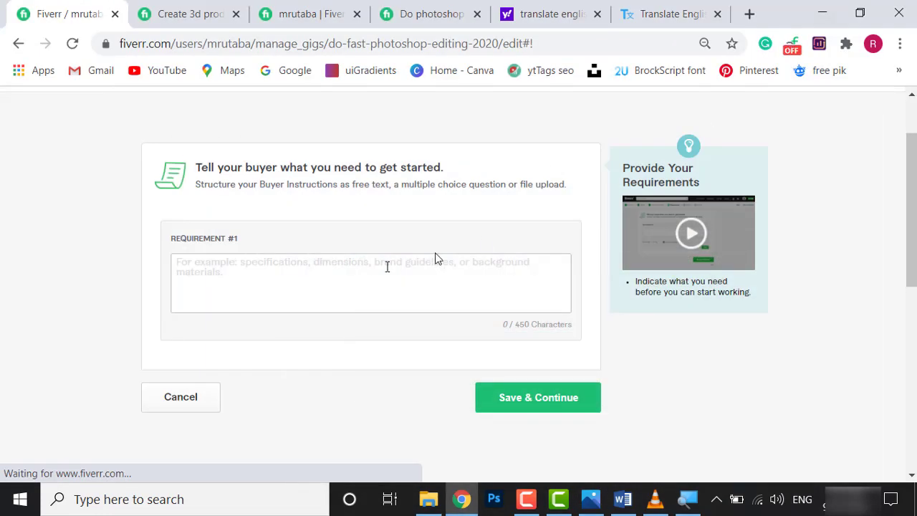
left_click(299, 284)
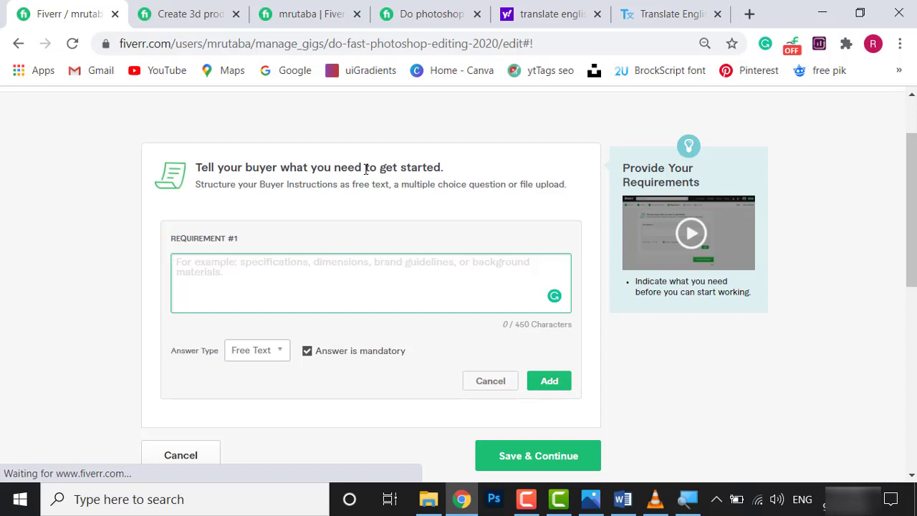
type("im")
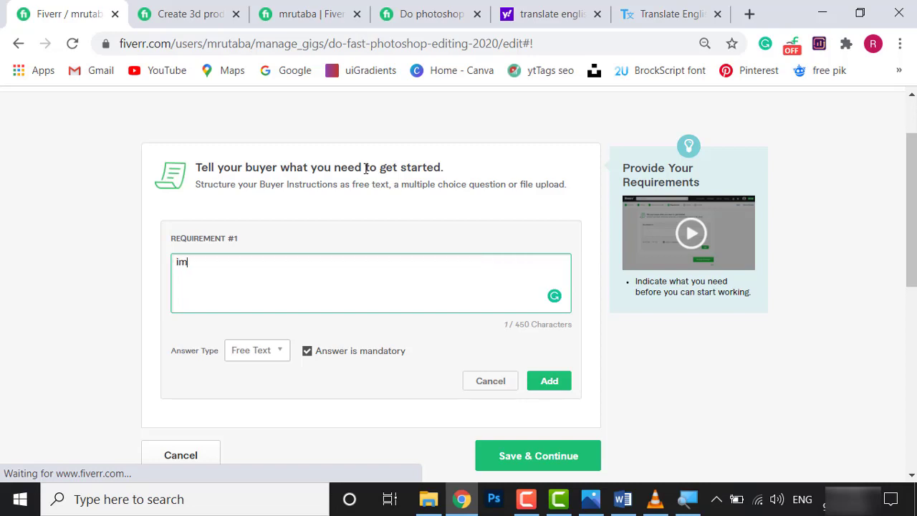
type("ages for photoshop editing.")
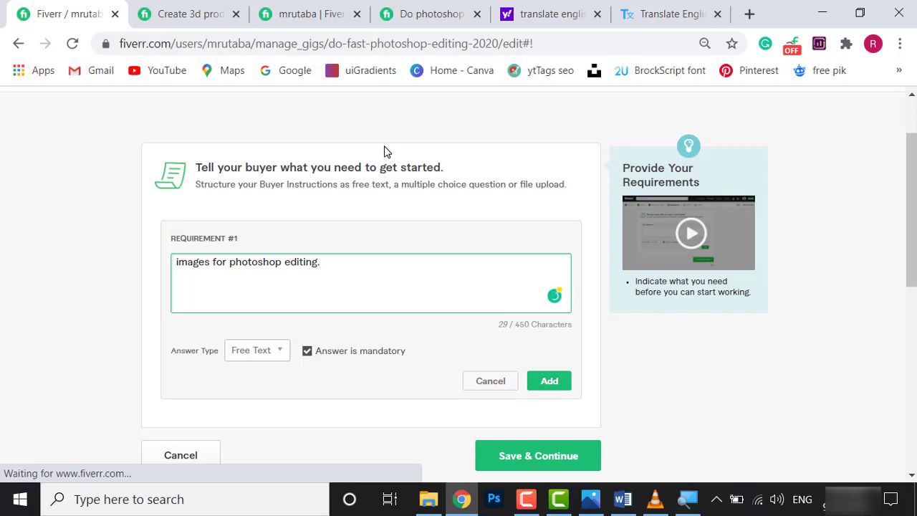
left_click(179, 262)
key("BackSpace")
type("I")
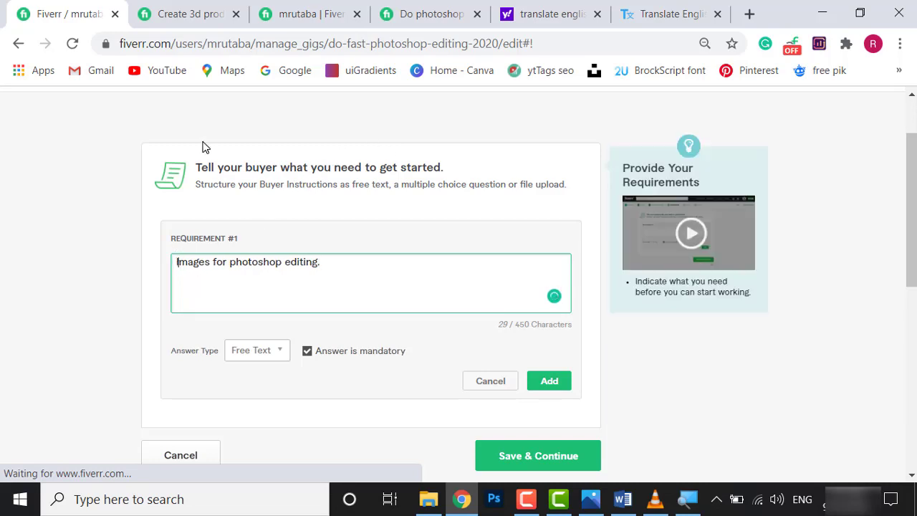
Set the requirement's answer type to attached file, make it mandatory, and add it
left_click(279, 358)
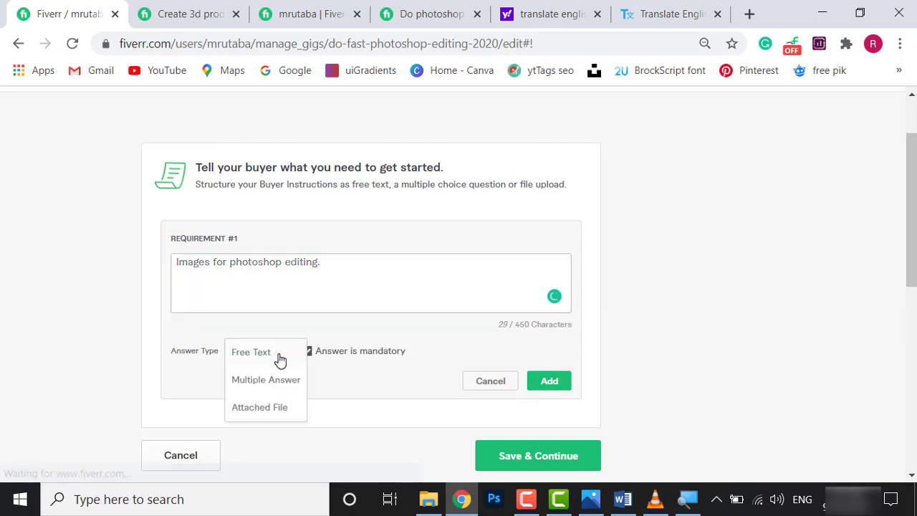
left_click(282, 412)
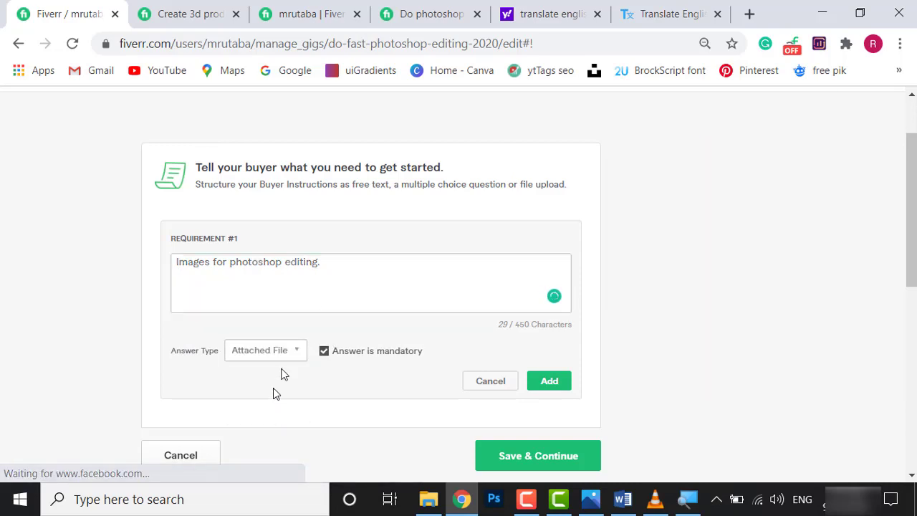
left_click(397, 354)
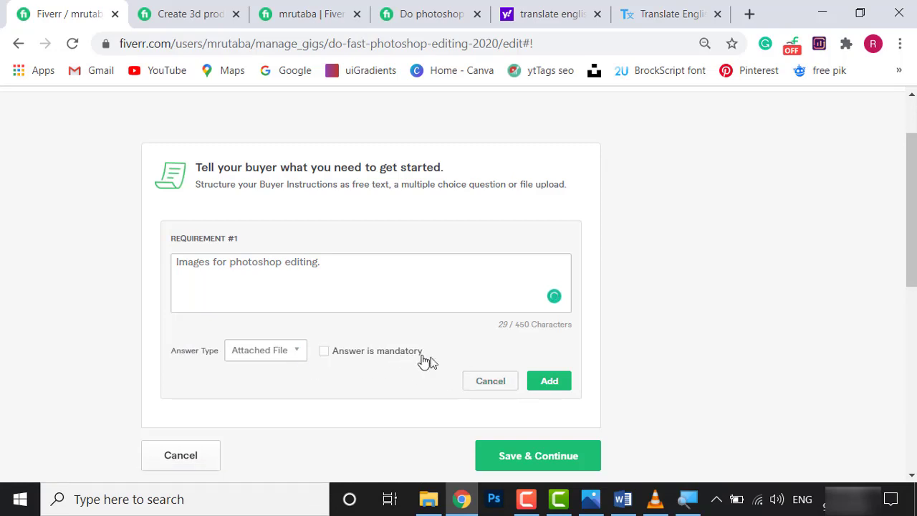
left_click(547, 458)
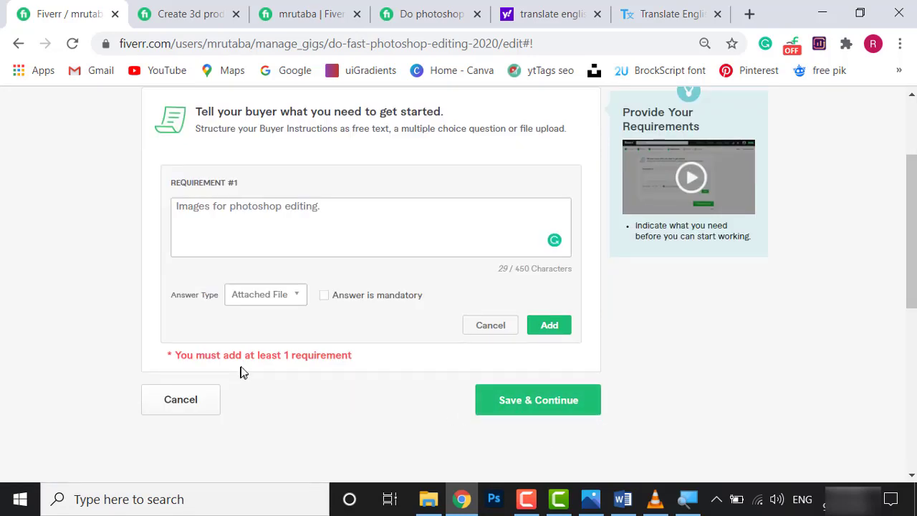
left_click(346, 302)
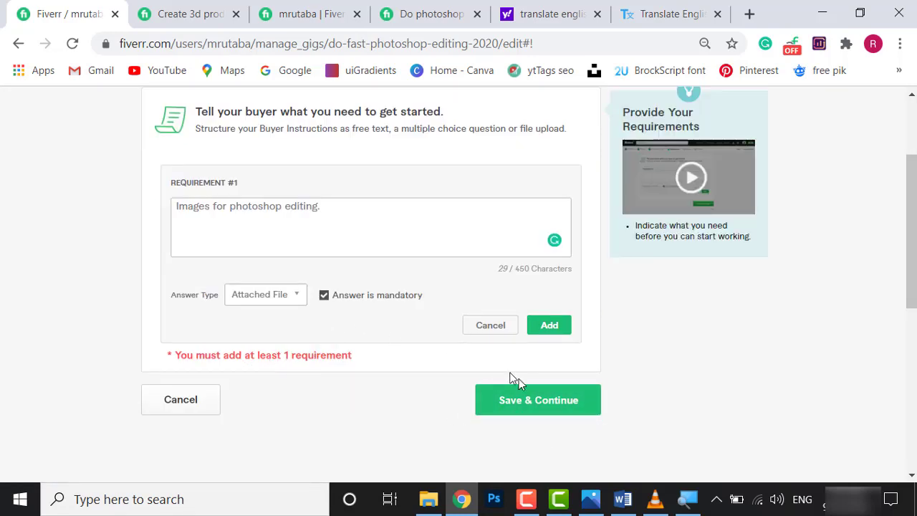
left_click(549, 327)
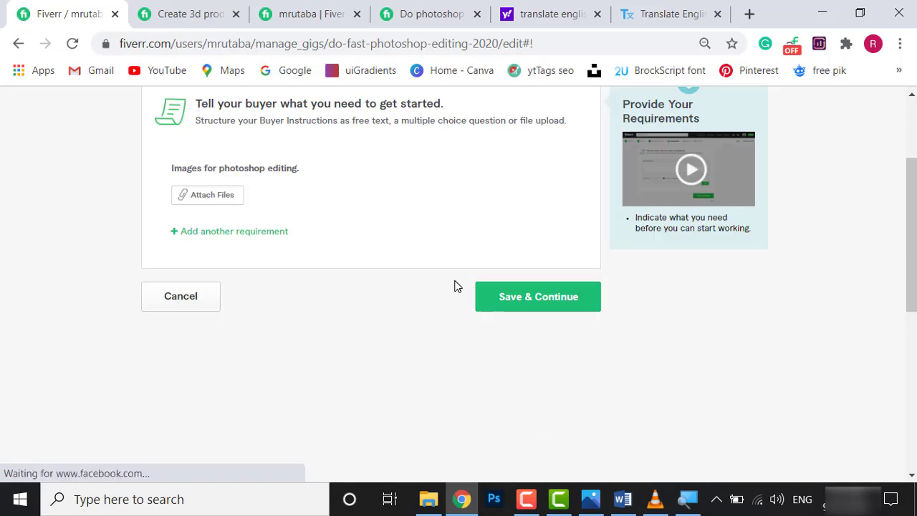
scroll(458, 287, "up", 1)
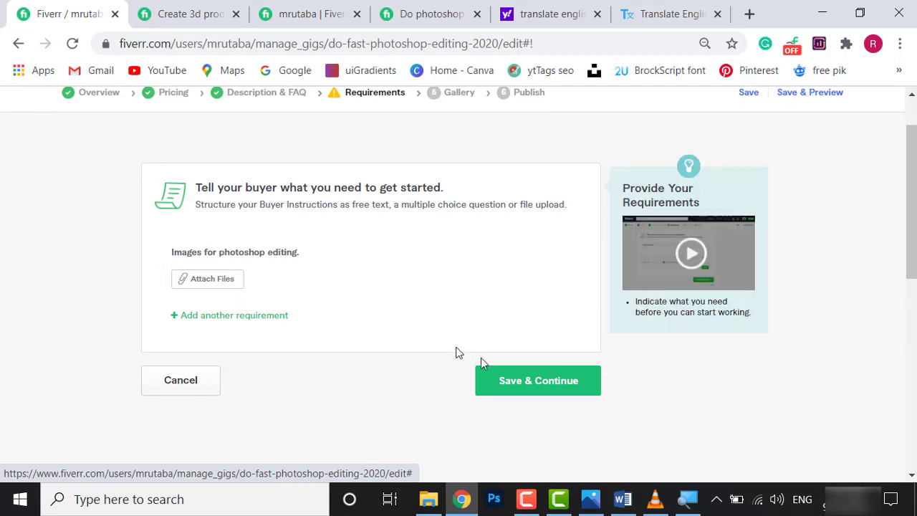
Save the requirements, review the Gig Gallery's photo and video sections, then return to Yahoo
left_click(553, 381)
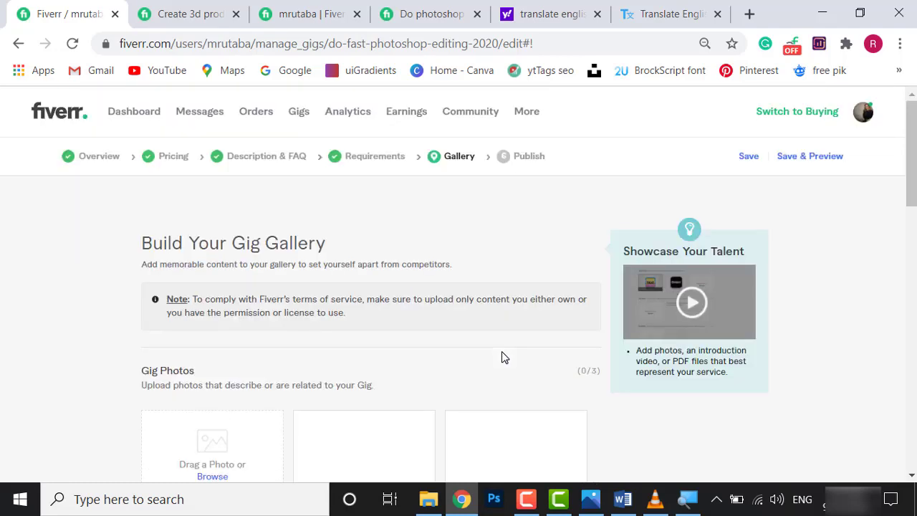
scroll(502, 352, "down", 1)
scroll(486, 345, "up", 1)
scroll(502, 199, "down", 1)
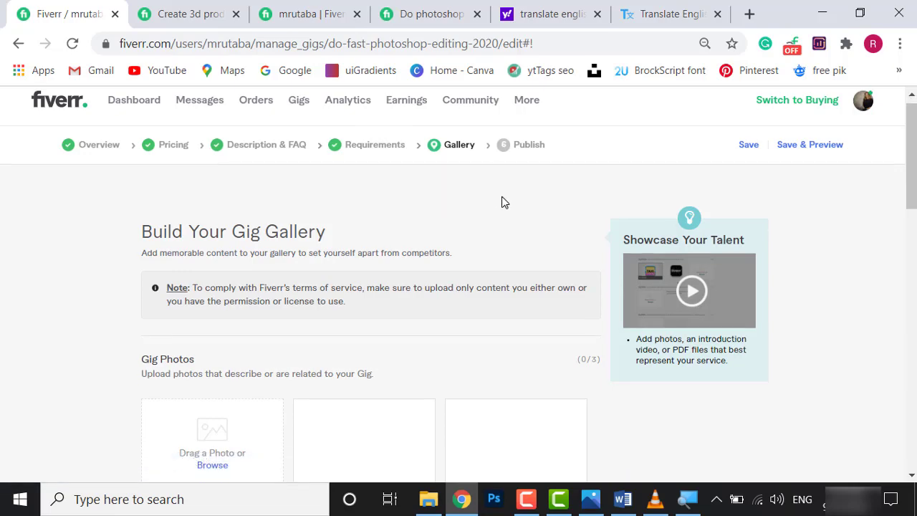
scroll(501, 202, "down", 2)
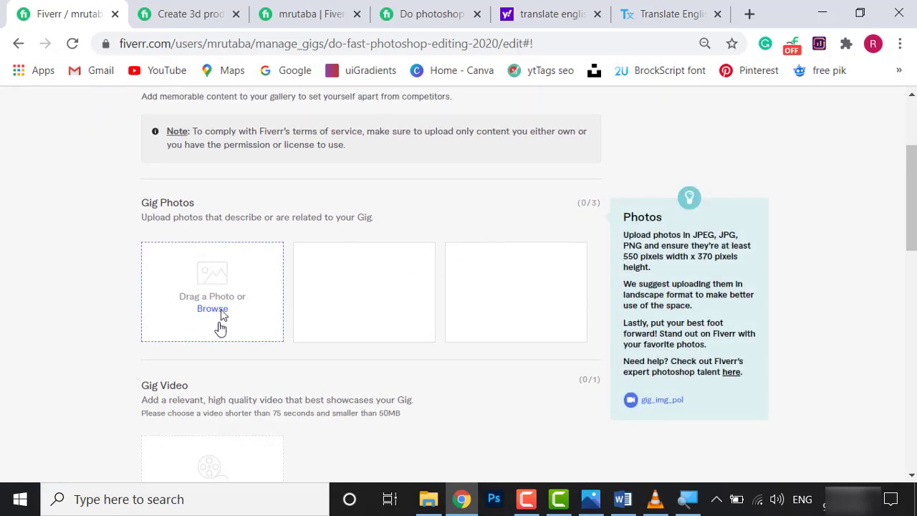
scroll(244, 307, "down", 1)
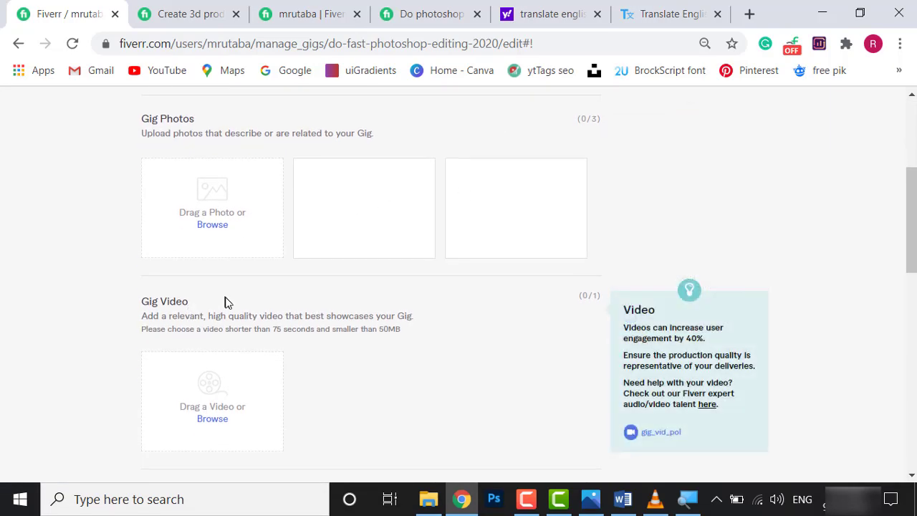
scroll(226, 301, "down", 1)
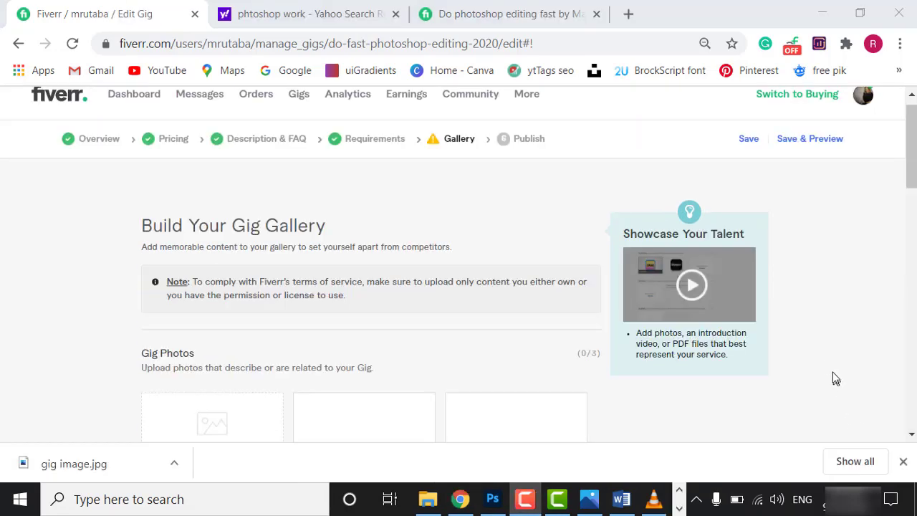
scroll(829, 355, "down", 1)
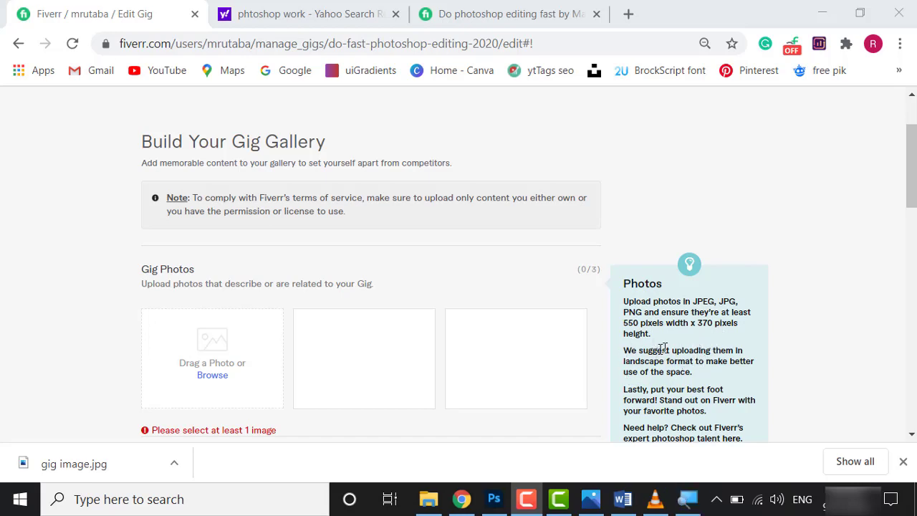
left_click(347, 14)
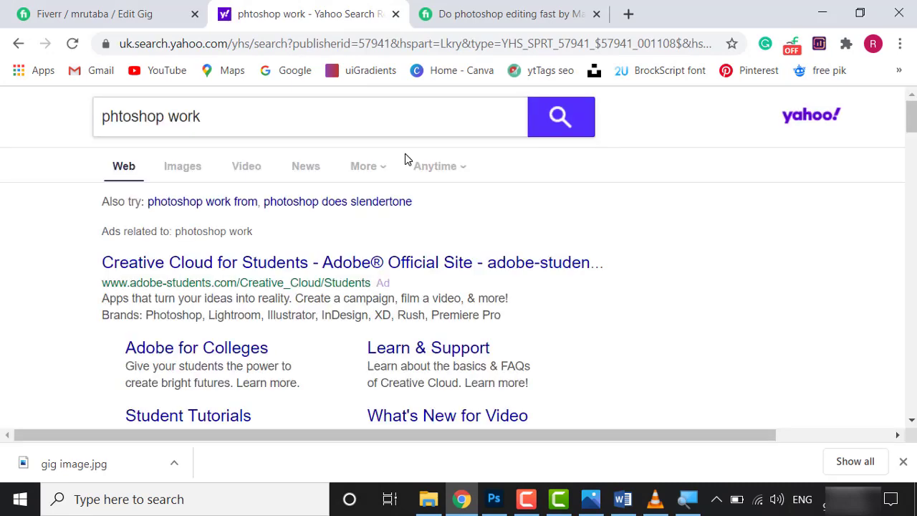
Open the glowing-hands before/after image from Yahoo Images at its full 1280×720 size
left_click(199, 172)
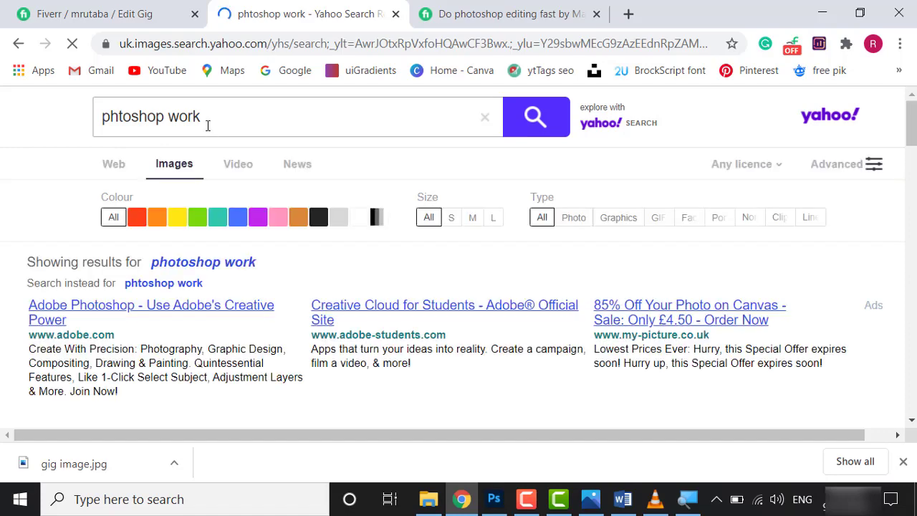
scroll(382, 313, "down", 5)
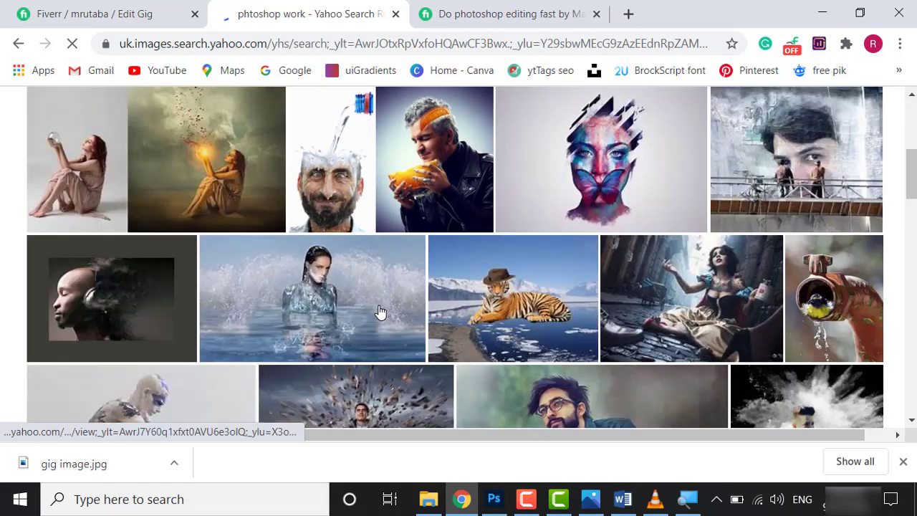
left_click(159, 207)
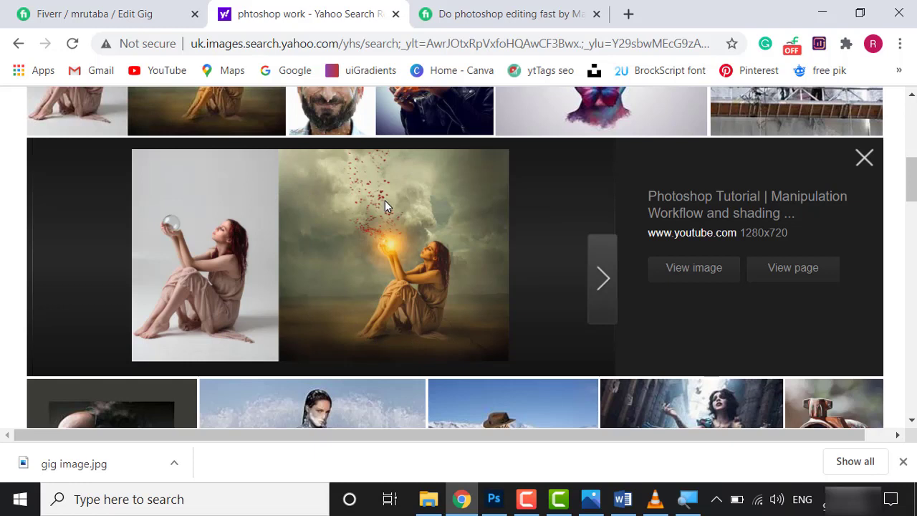
left_click(688, 272)
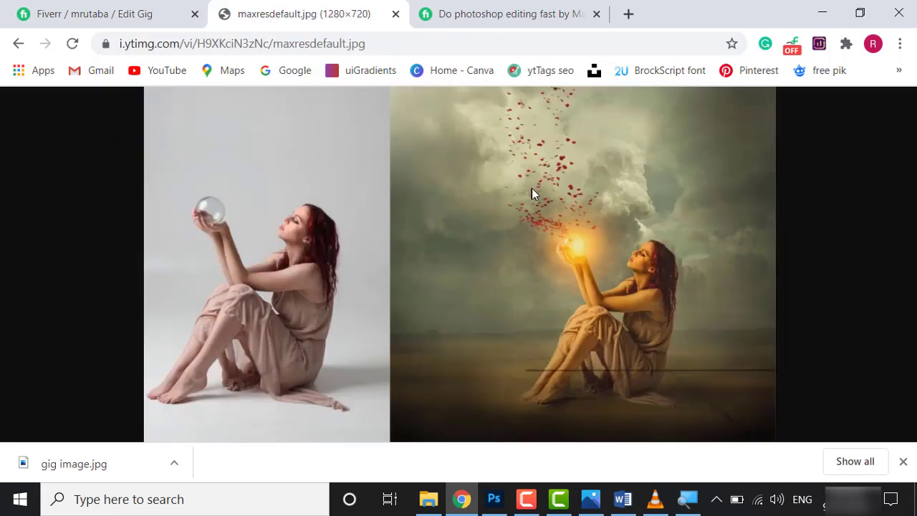
right_click(522, 223)
Download the before/after picture to the Desktop as 'photoshop editing.jpg' (75.9 KB)
left_click(570, 258)
left_click(598, 499)
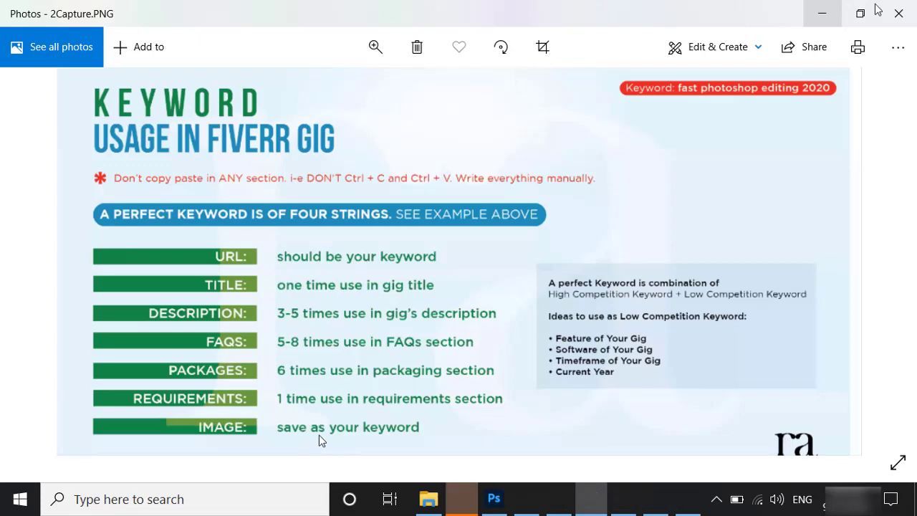
left_click(826, 7)
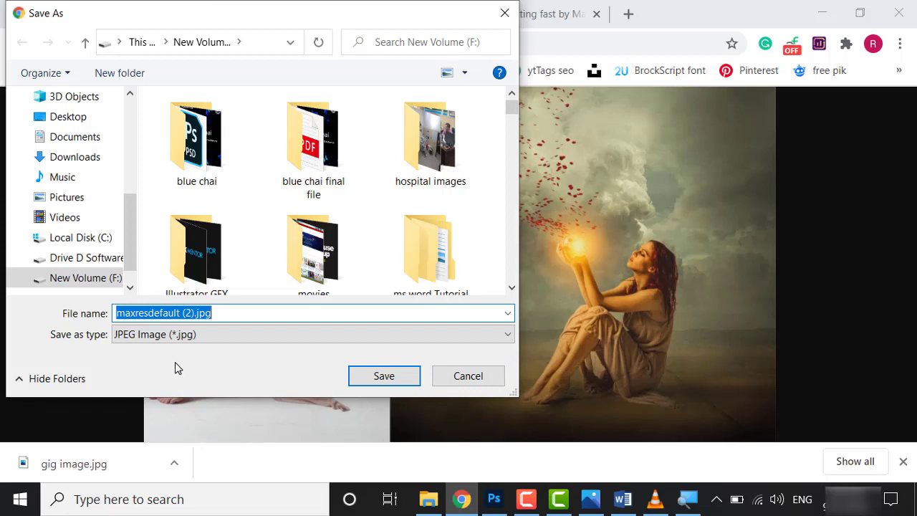
type("photo")
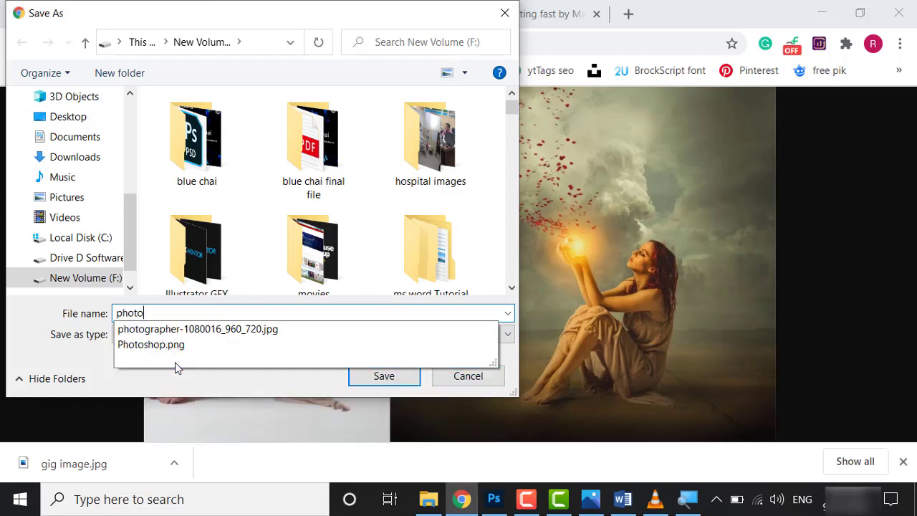
type("shop edit")
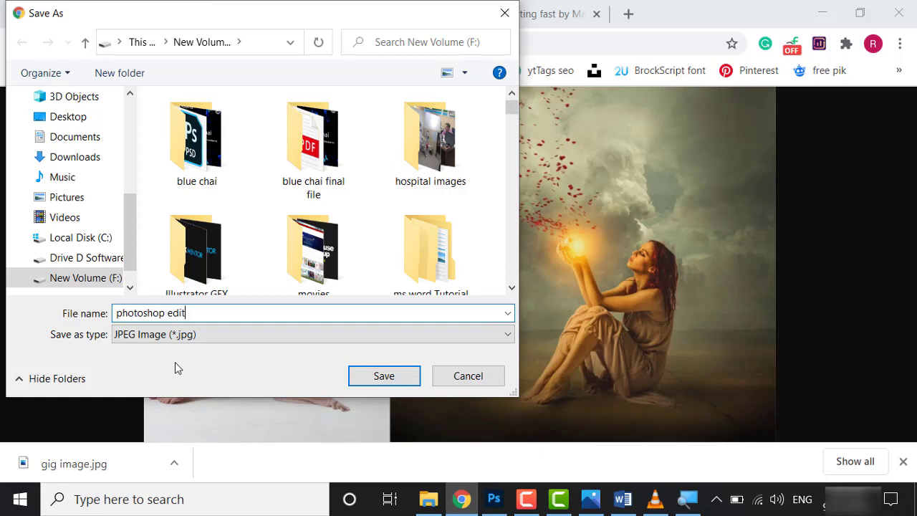
type("ing")
left_click(84, 119)
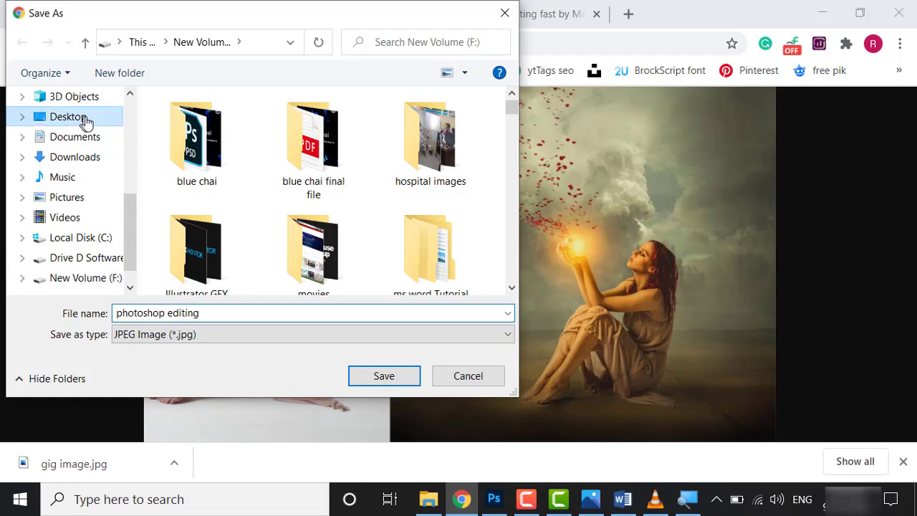
left_click(380, 378)
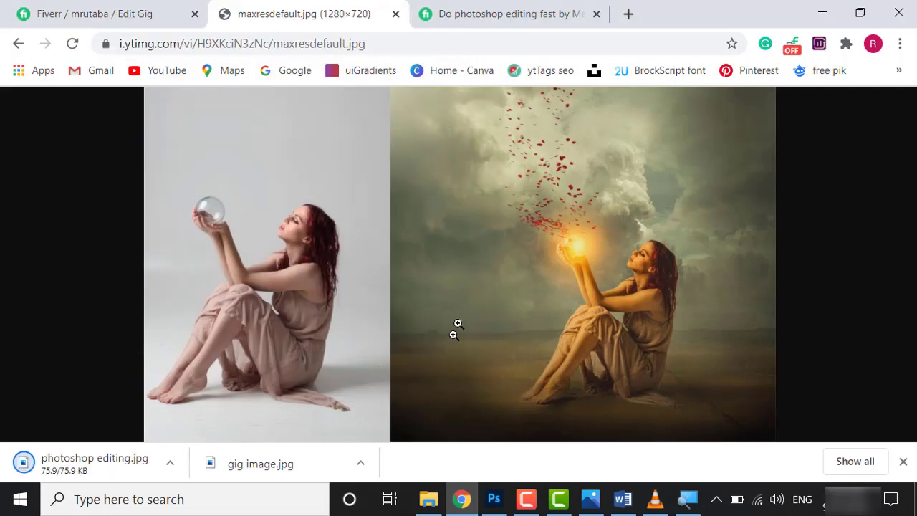
Back in Yahoo image results, preview the 640x427 flickr 'Photoshop Work - Example' before/after photo
left_click(18, 44)
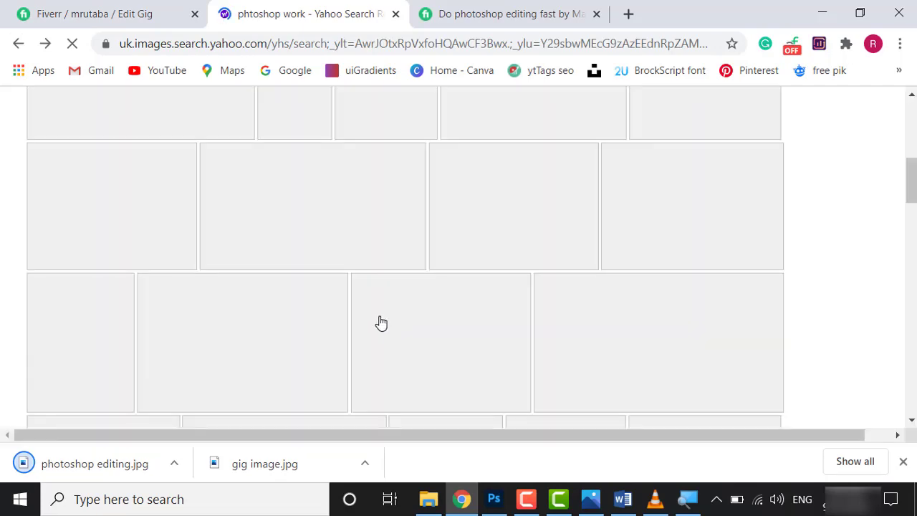
scroll(454, 322, "down", 4)
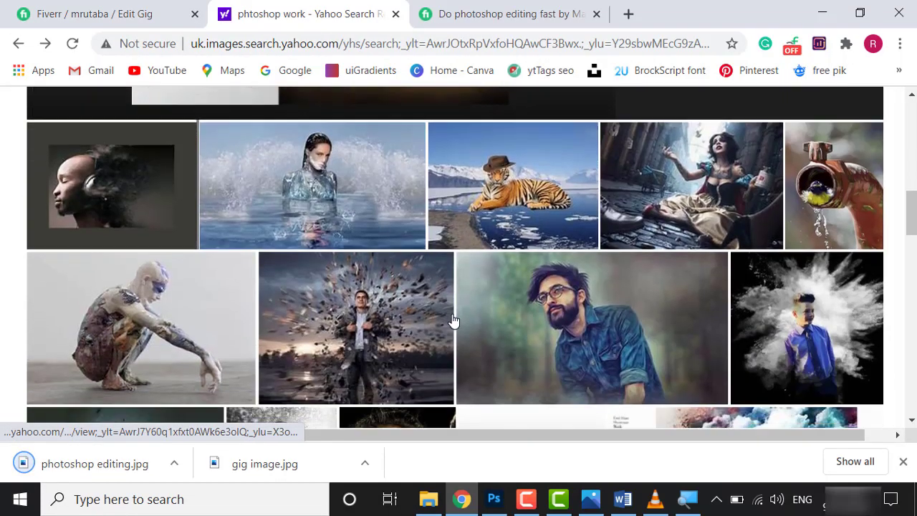
scroll(454, 322, "up", 3)
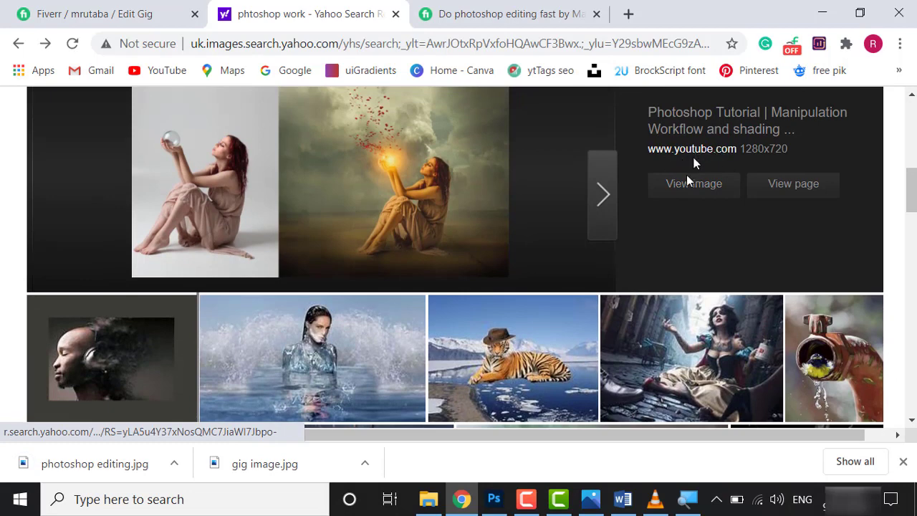
scroll(603, 273, "down", 3)
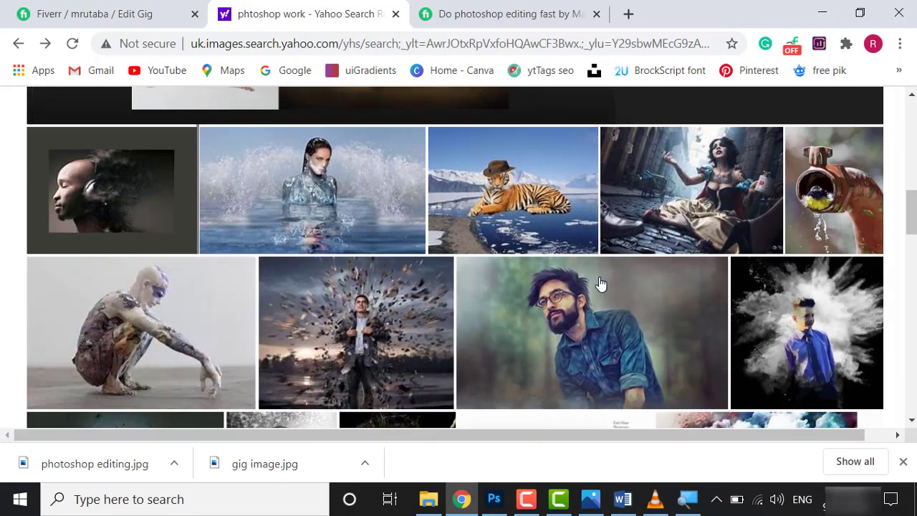
scroll(600, 286, "down", 6)
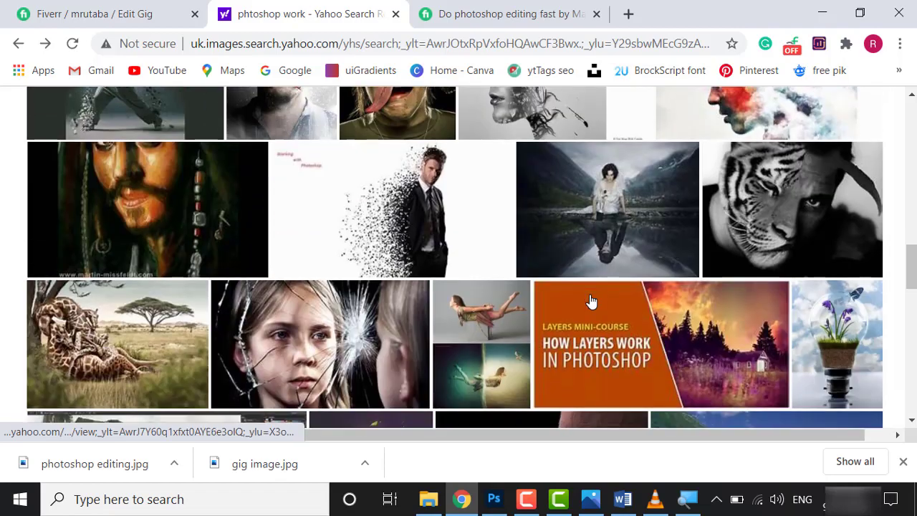
scroll(591, 302, "down", 2)
scroll(591, 301, "down", 6)
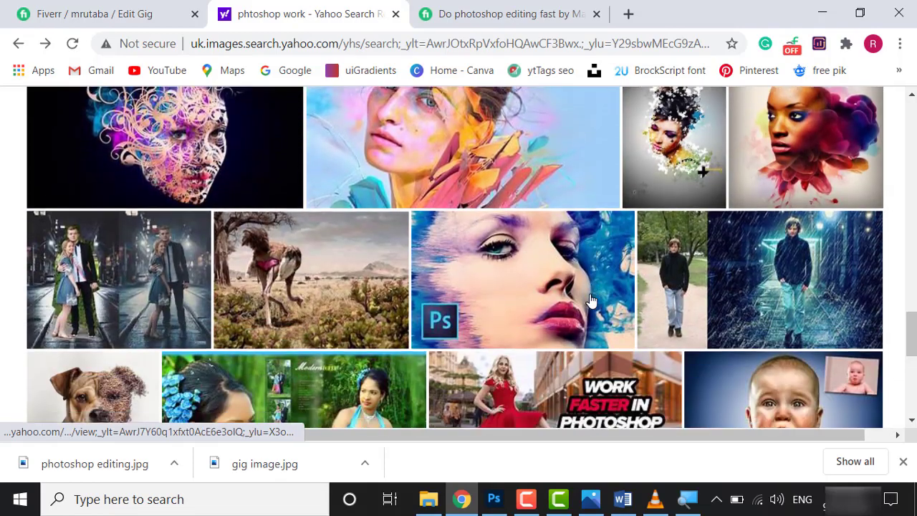
scroll(591, 301, "down", 1)
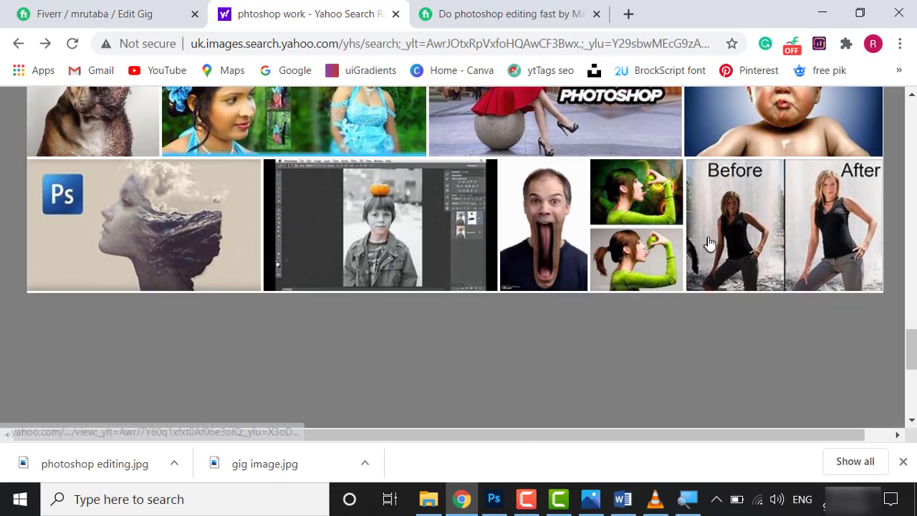
left_click(709, 243)
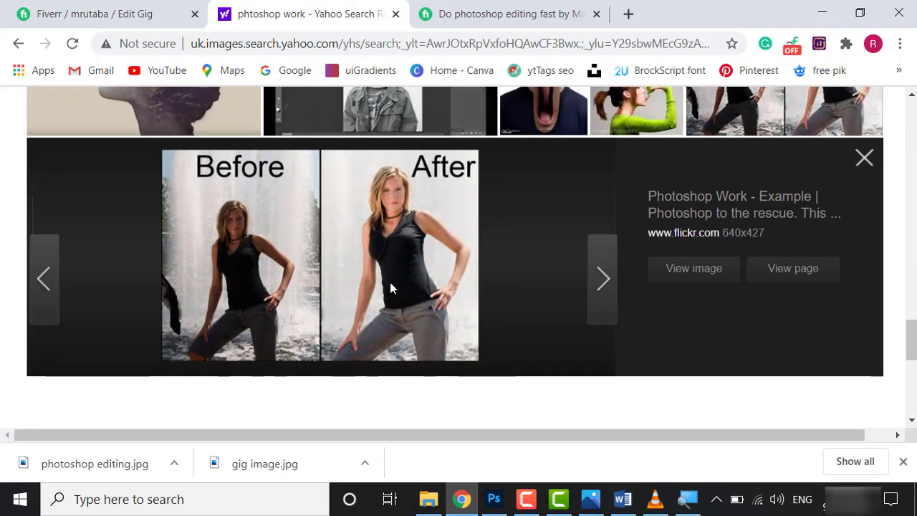
scroll(408, 304, "down", 3)
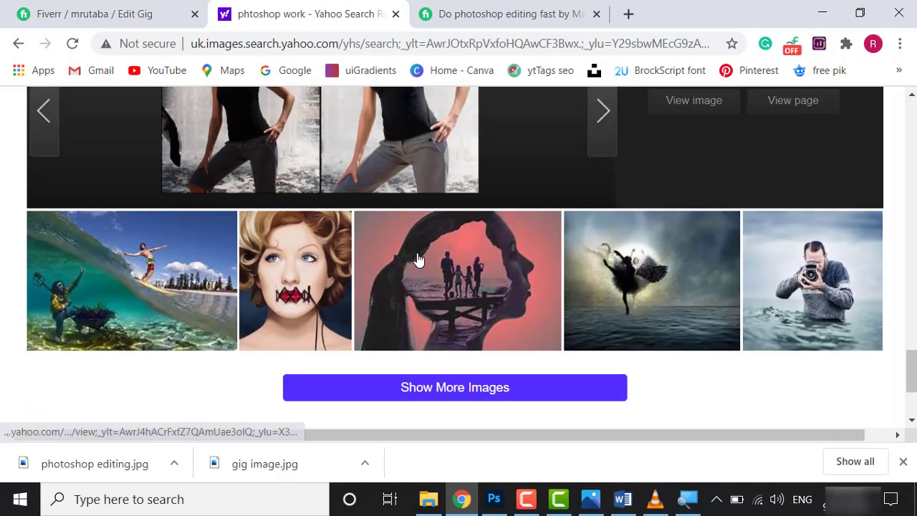
scroll(419, 259, "up", 3)
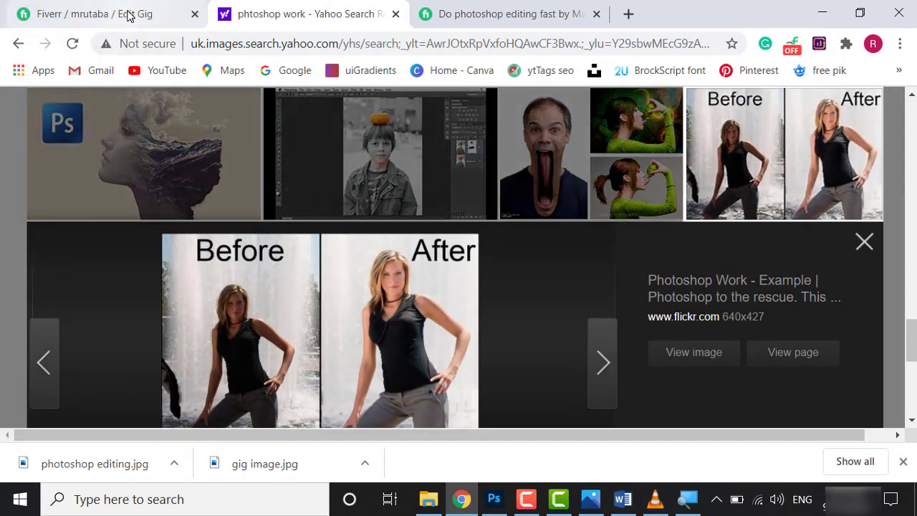
Read the Gig Photos minimum size of 550 × 370 pixels on Fiverr, then go to Photoshop
left_click(129, 16)
scroll(370, 277, "down", 4)
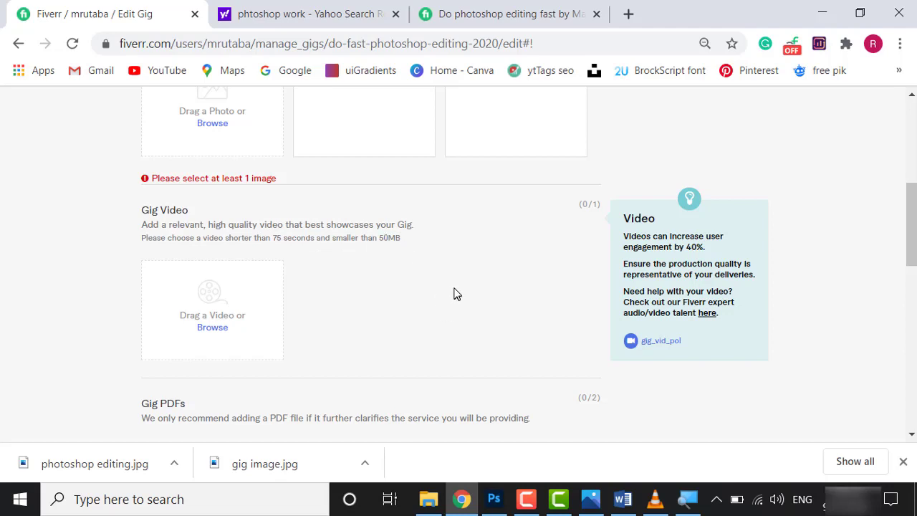
scroll(457, 294, "up", 2)
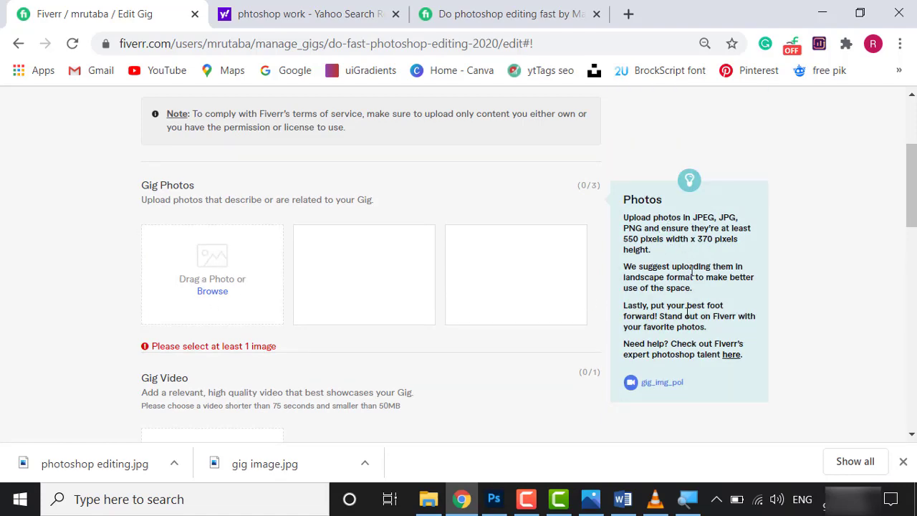
left_click(492, 502)
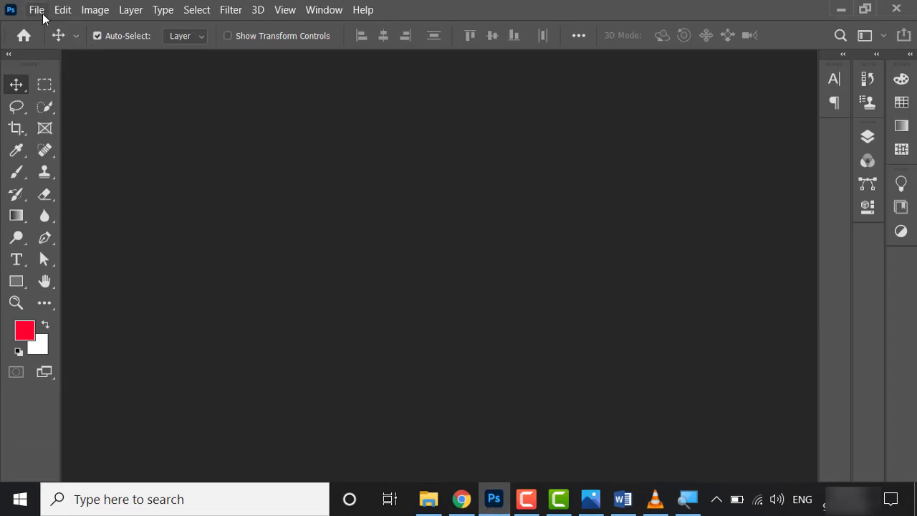
Open the 1280 × 720 'photoshop editing.jpg' from the Desktop in Photoshop
left_click(43, 18)
left_click(72, 25)
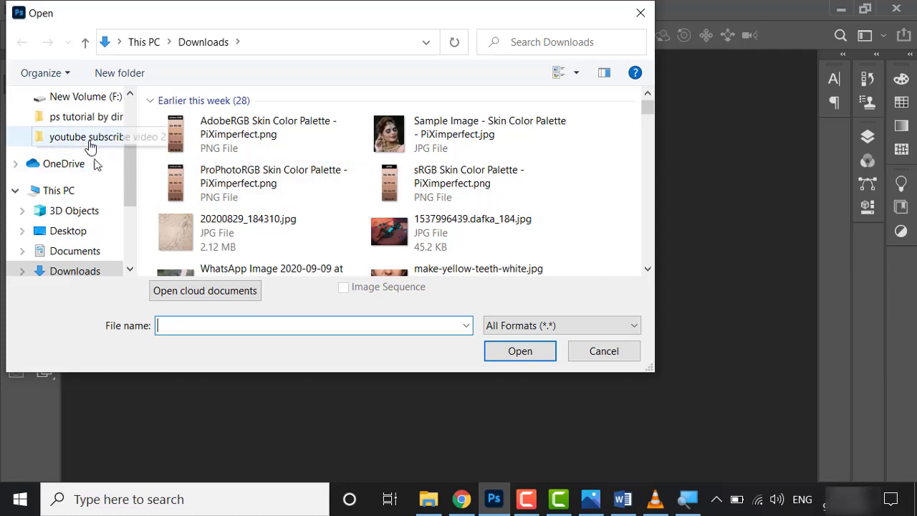
left_click(86, 231)
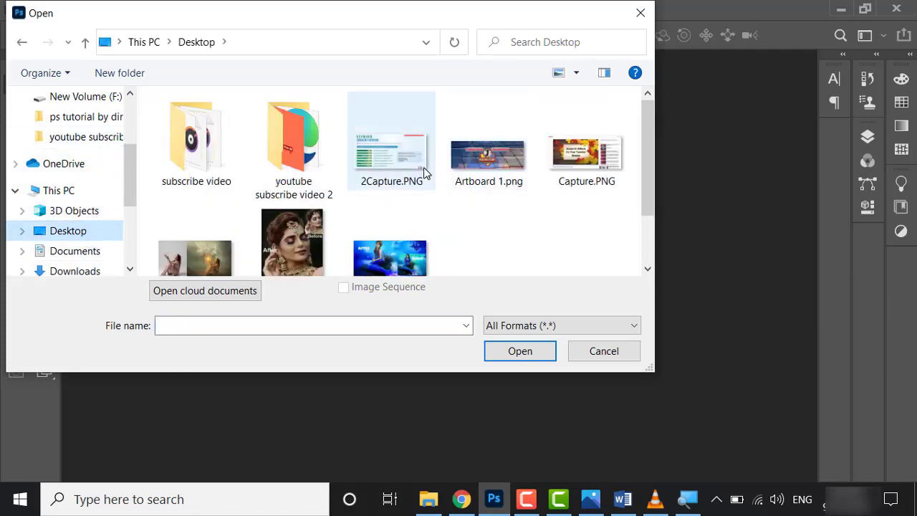
left_click(218, 253)
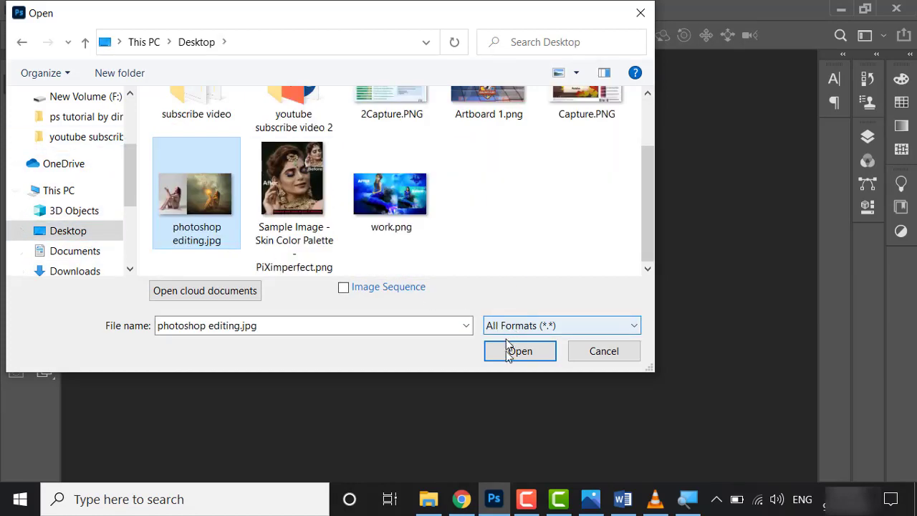
left_click(512, 352)
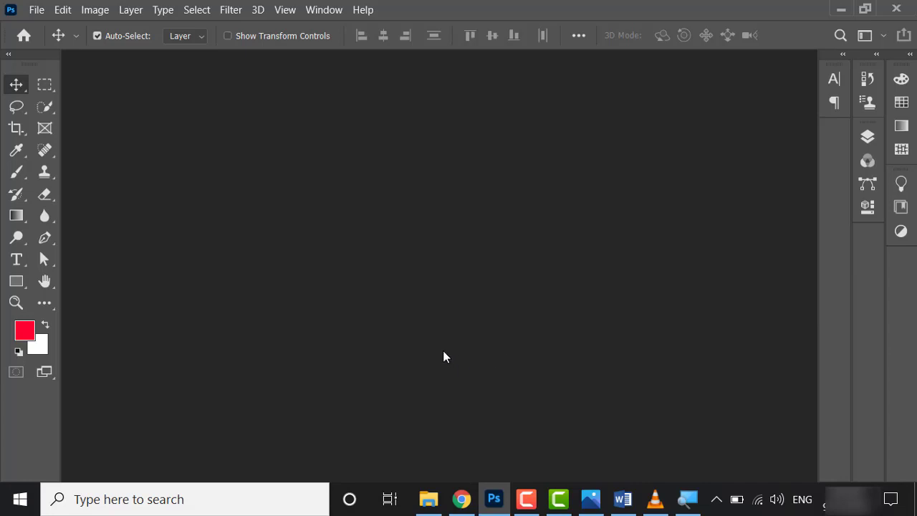
scroll(398, 249, "up", 1)
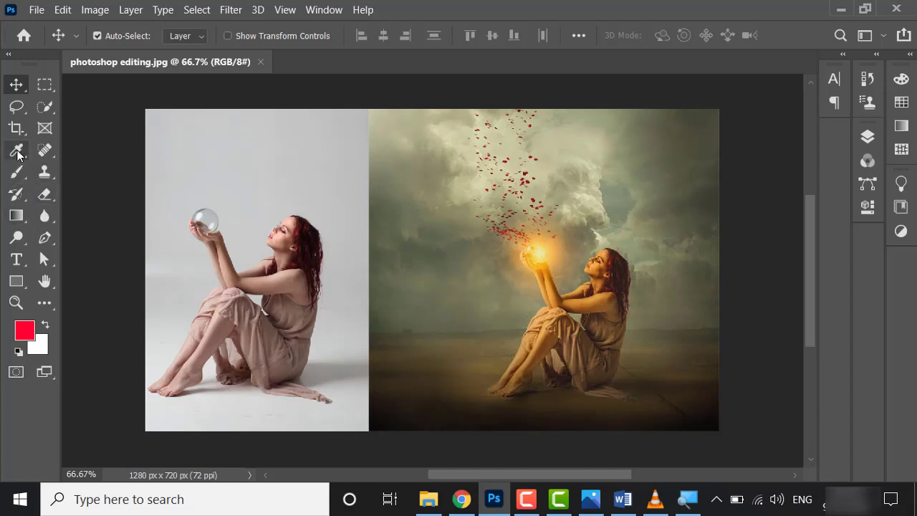
In Image Size, change 'photoshop editing.jpg' from 1280 × 720 to 550 × 370 pixels
left_click(92, 11)
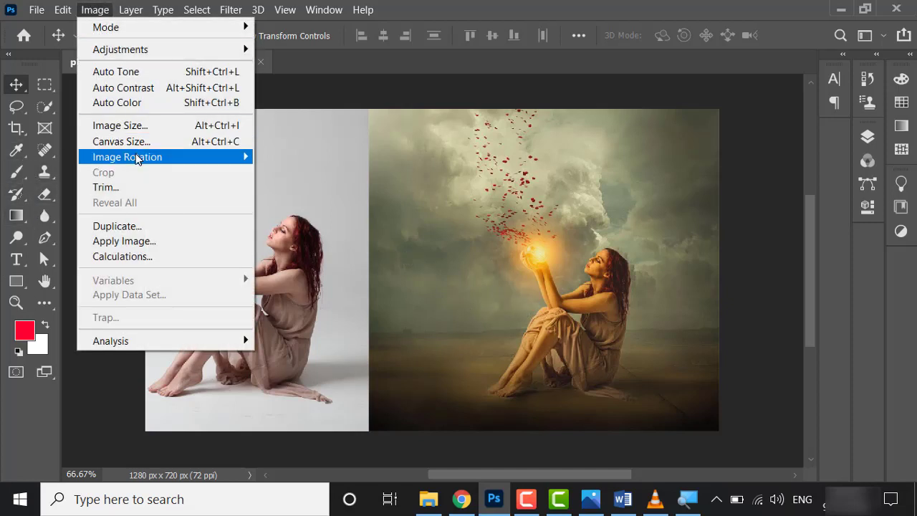
left_click(138, 128)
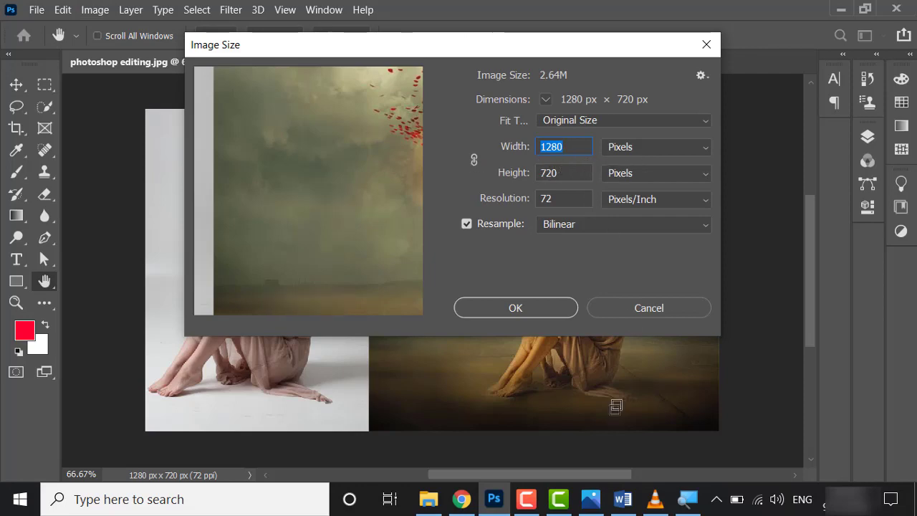
left_click(461, 500)
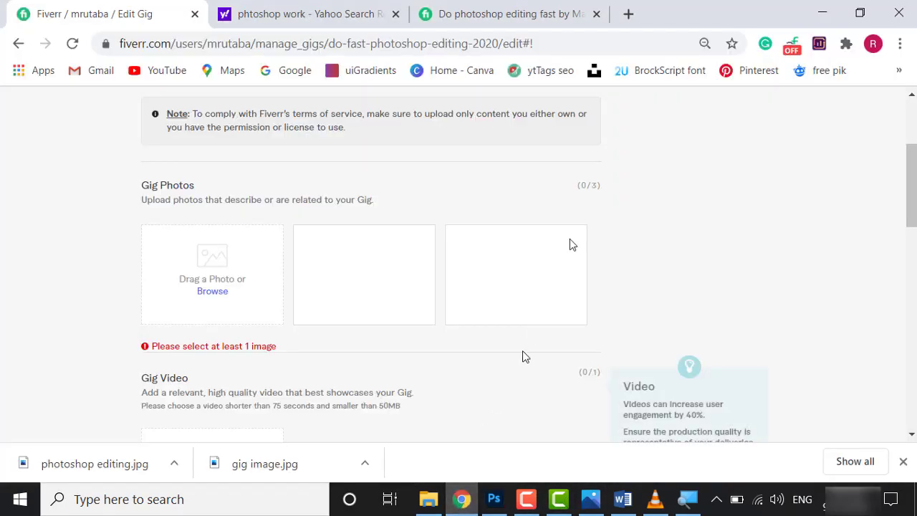
scroll(586, 215, "up", 1)
scroll(602, 216, "up", 2)
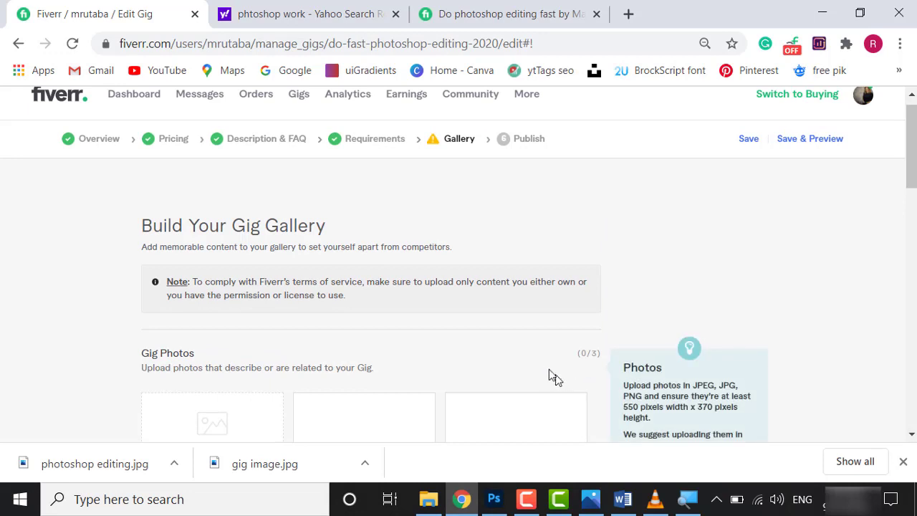
scroll(546, 366, "down", 1)
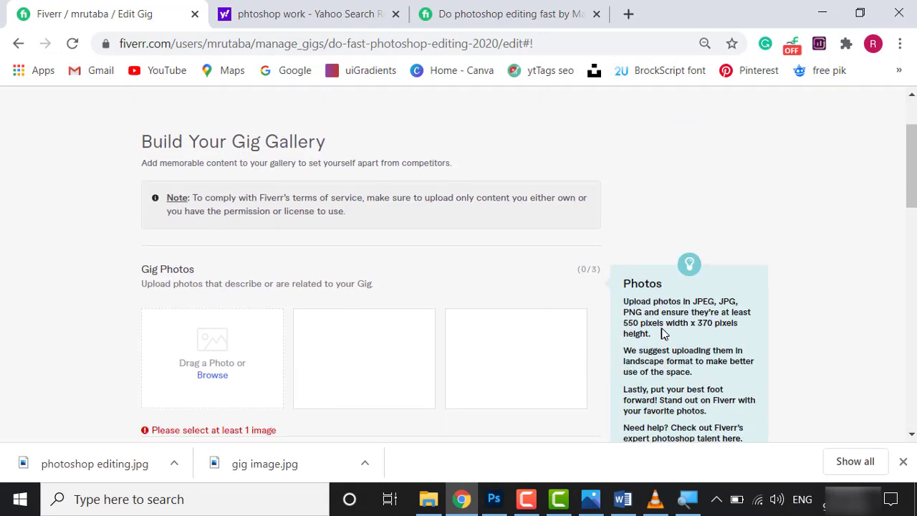
left_click(494, 499)
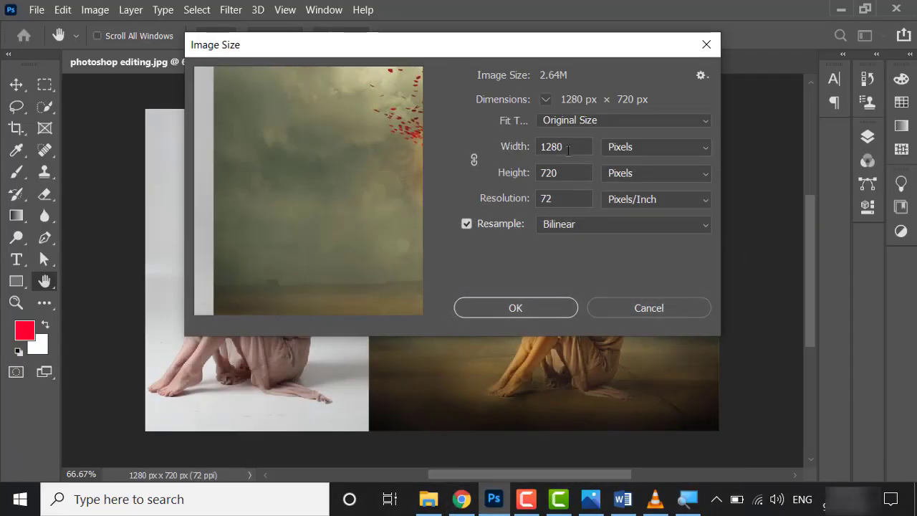
left_click_drag(568, 149, 532, 141)
type("55")
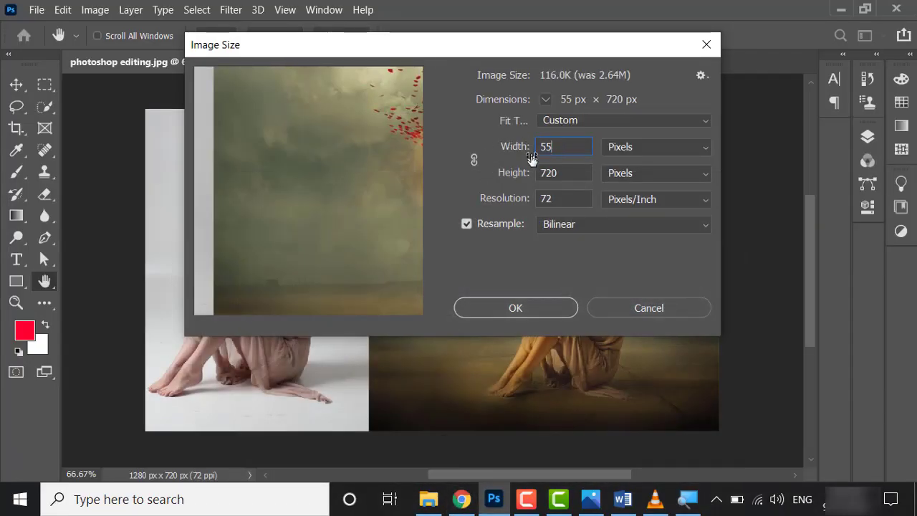
type("0")
left_click(549, 173)
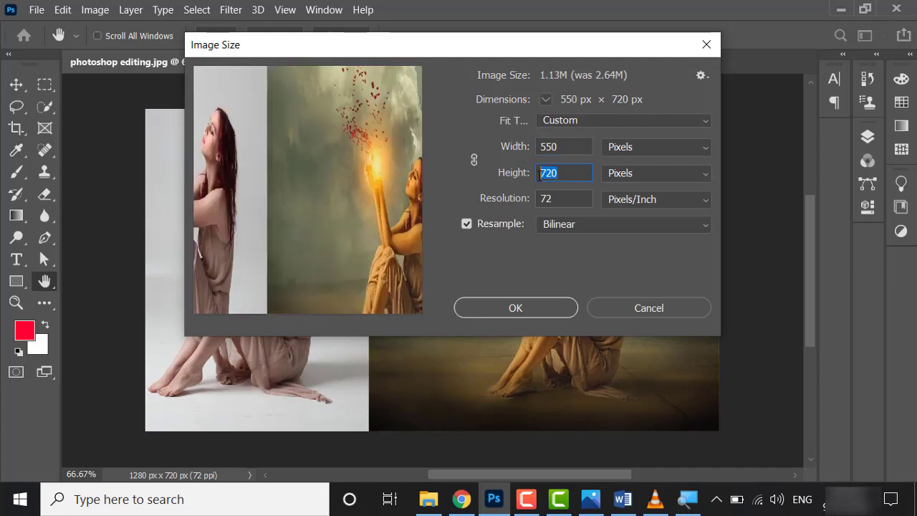
type("370")
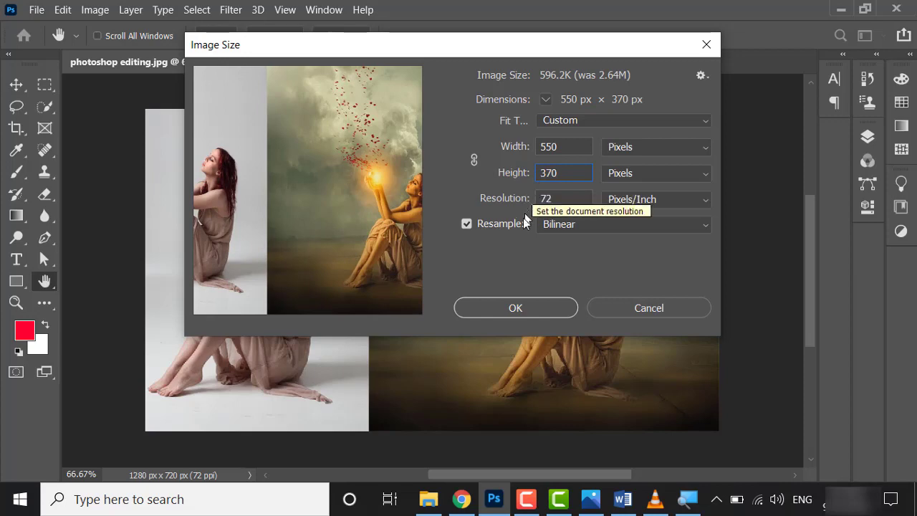
left_click(511, 309)
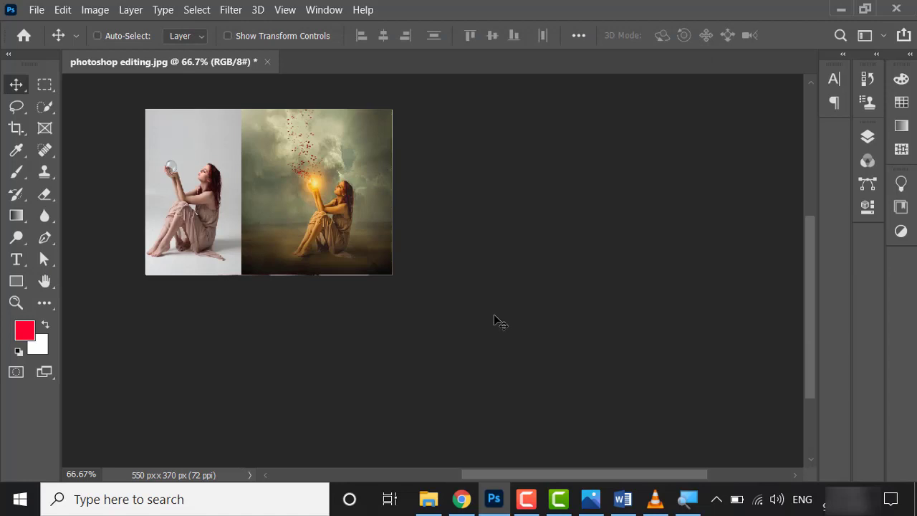
Zoom in and out on the canvas to inspect the resized 550 × 370 image
scroll(494, 321, "up", 4)
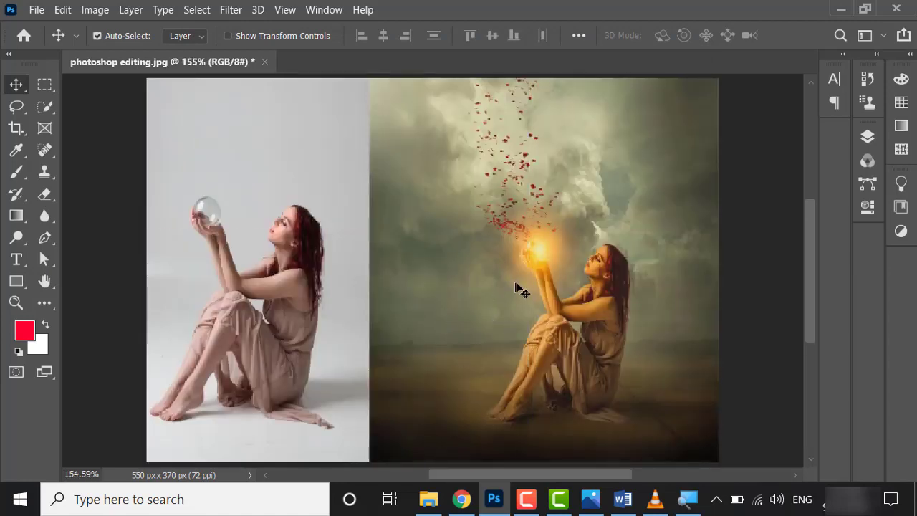
scroll(294, 276, "up", 2)
scroll(293, 262, "up", 2)
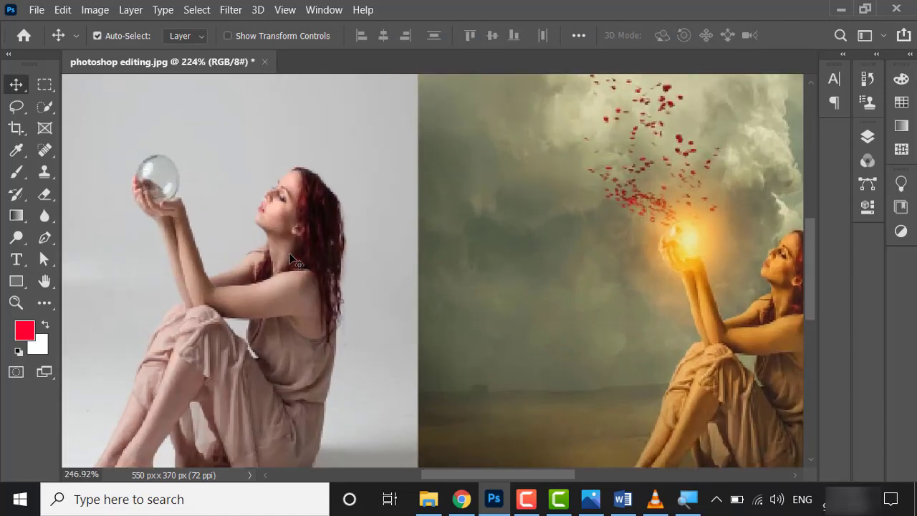
scroll(293, 263, "down", 3)
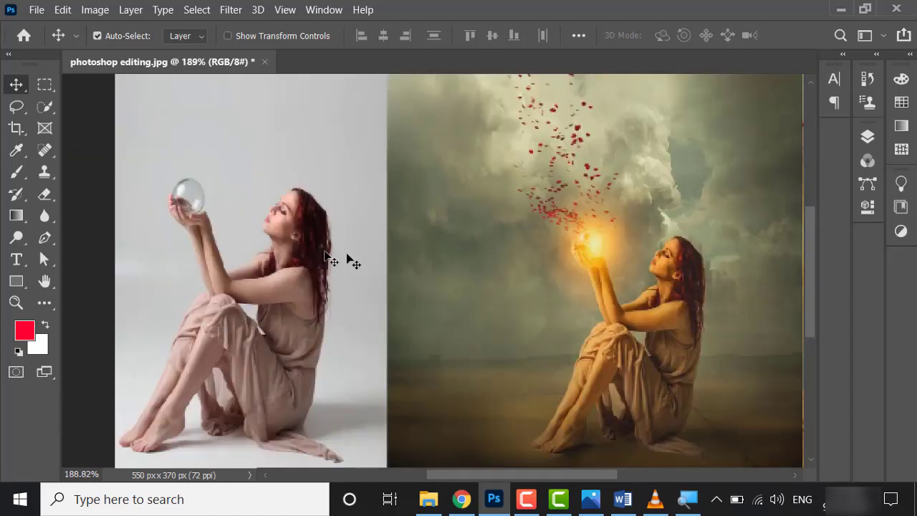
scroll(379, 262, "down", 3)
scroll(379, 264, "up", 3)
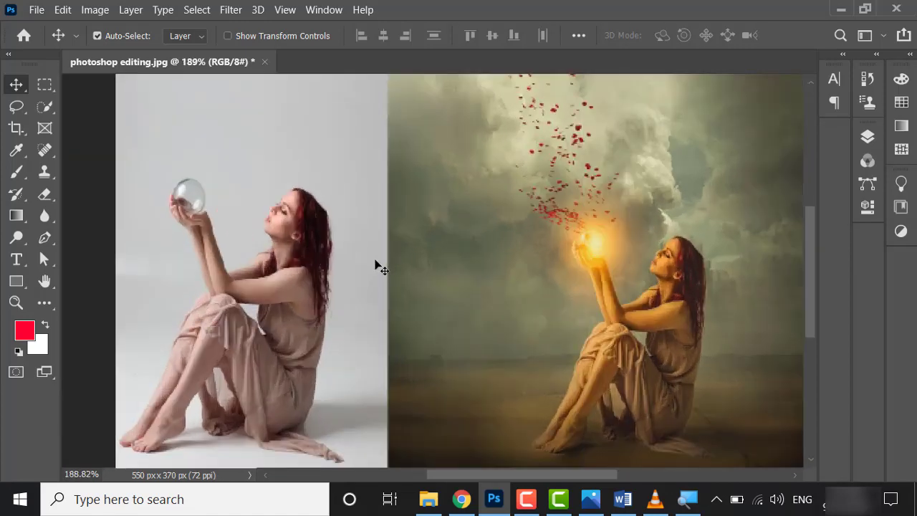
scroll(379, 265, "down", 2)
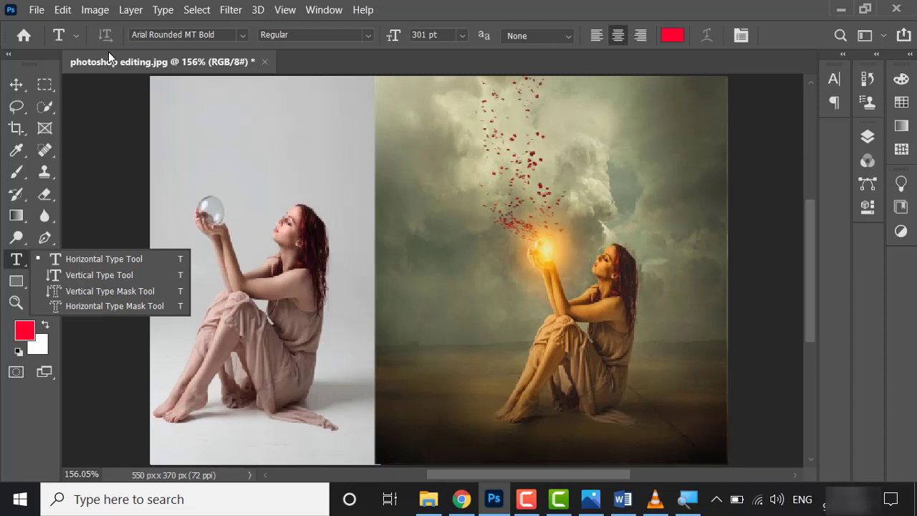
Start a Horizontal Type text entry on the left photo, then minimize Photoshop
left_click(185, 127)
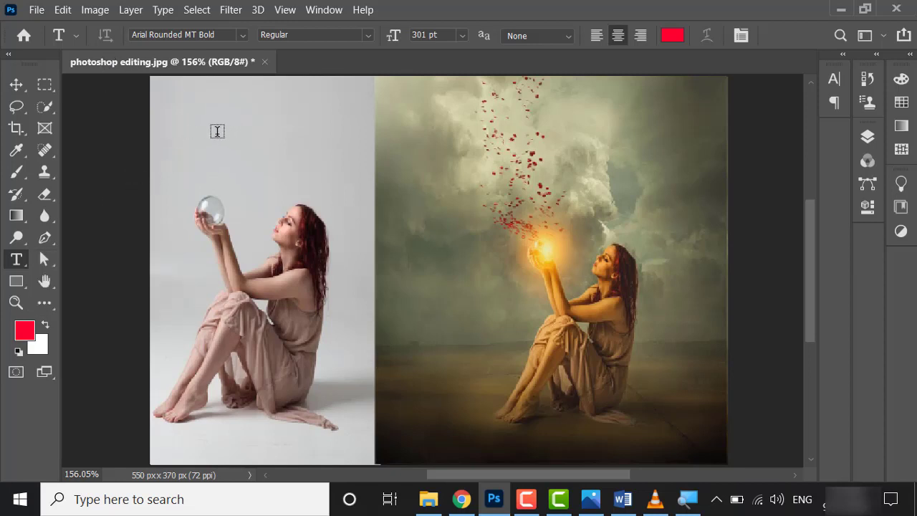
left_click(229, 141)
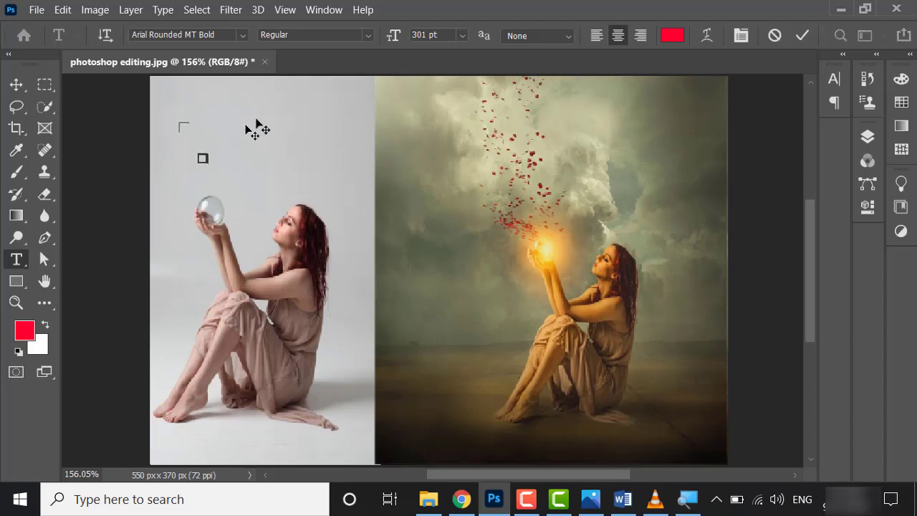
left_click(842, 9)
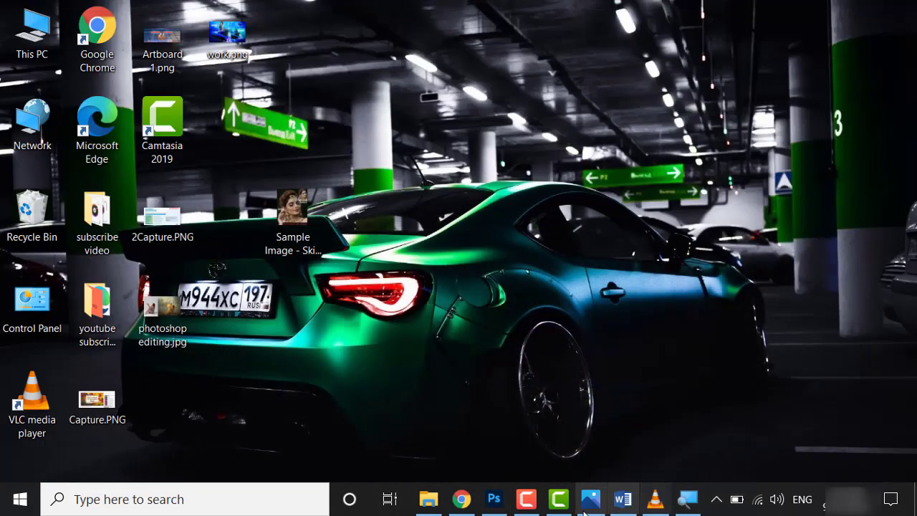
Check Fiverr's empty Gig Photos slots (0/3), then return to Photoshop's hair-colour image
left_click(462, 499)
scroll(378, 344, "down", 1)
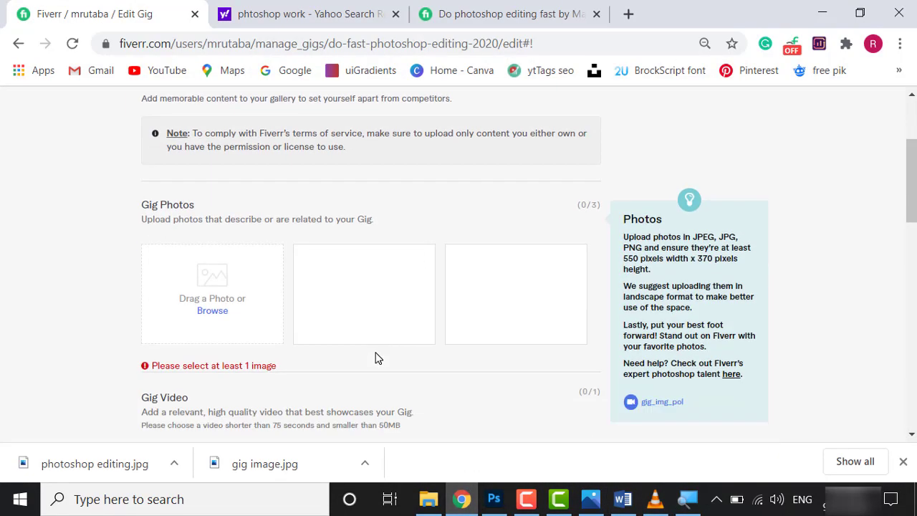
scroll(379, 359, "down", 1)
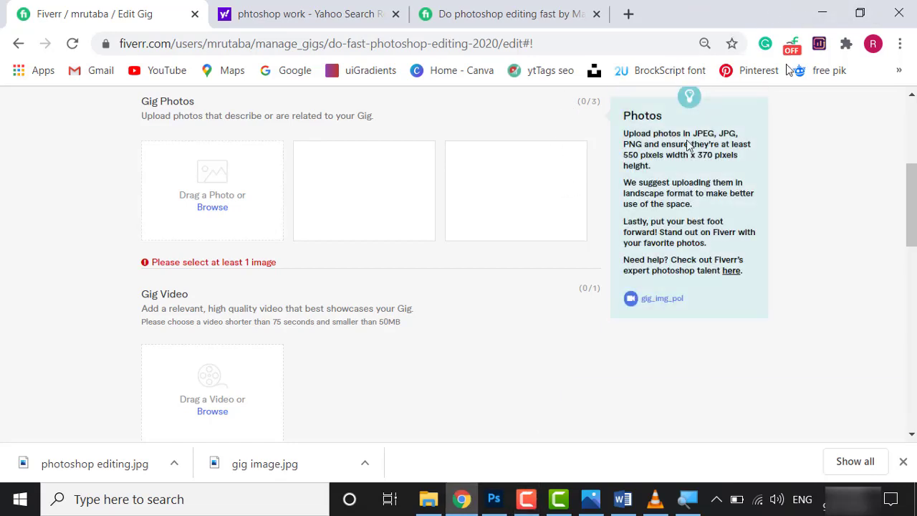
left_click(501, 507)
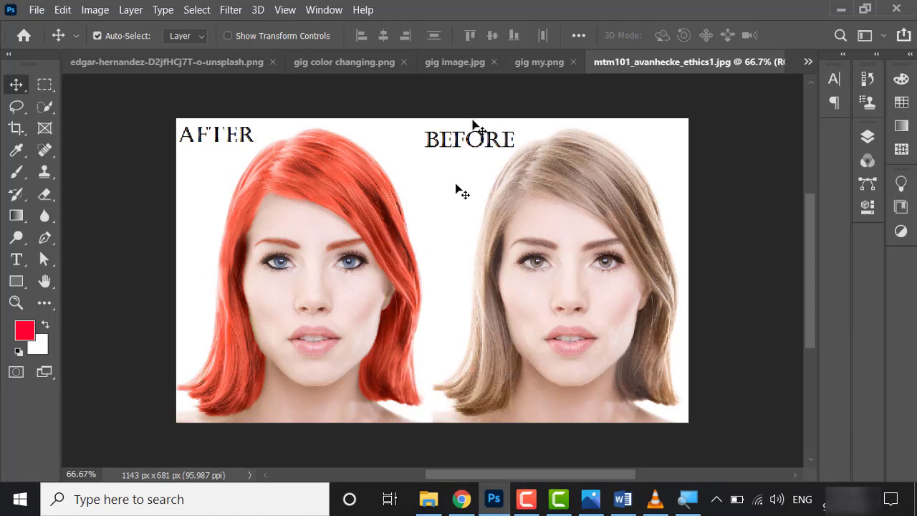
left_click(526, 61)
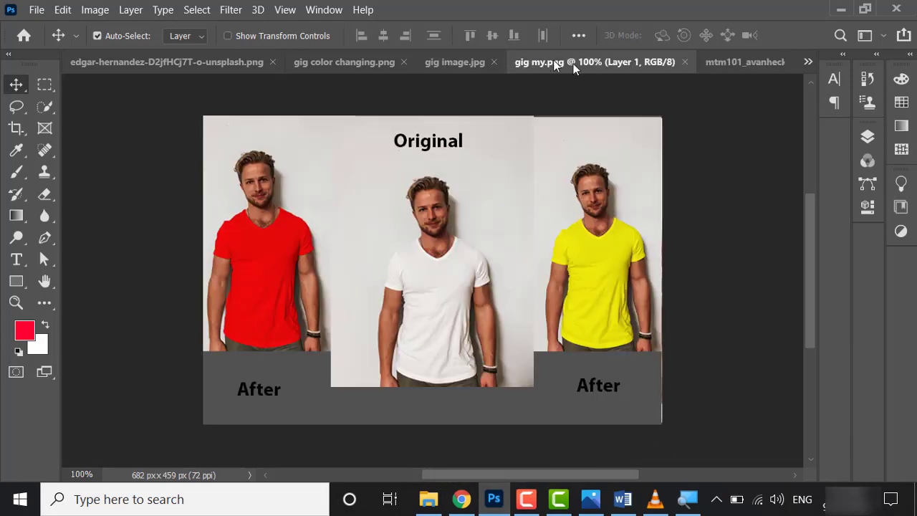
left_click(685, 64)
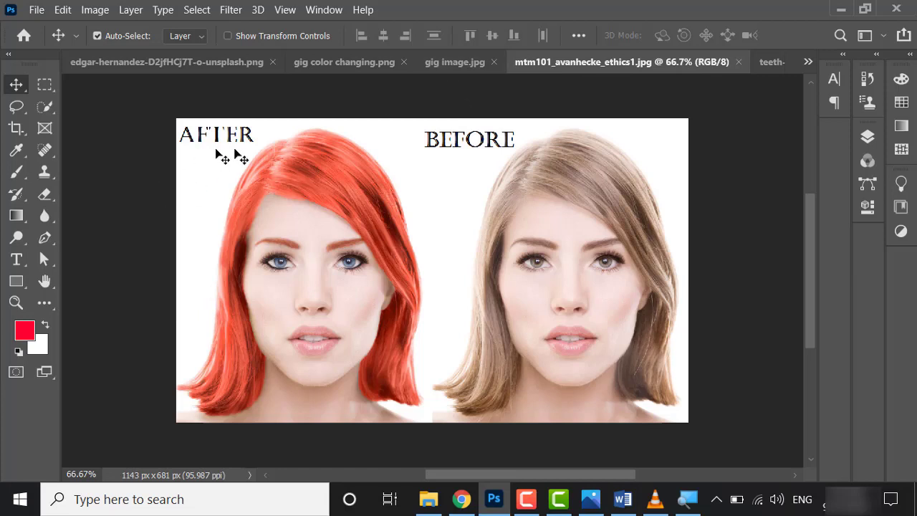
left_click(450, 64)
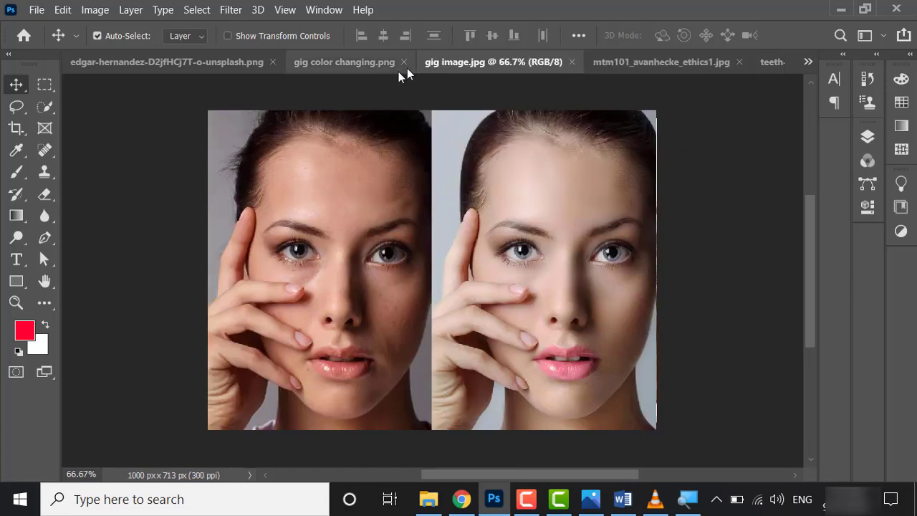
left_click(364, 64)
left_click(225, 67)
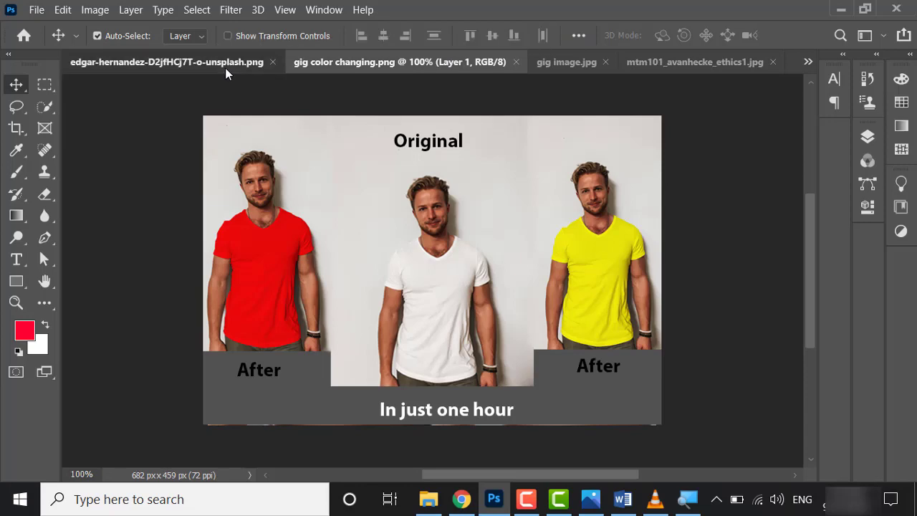
left_click(473, 63)
left_click(731, 65)
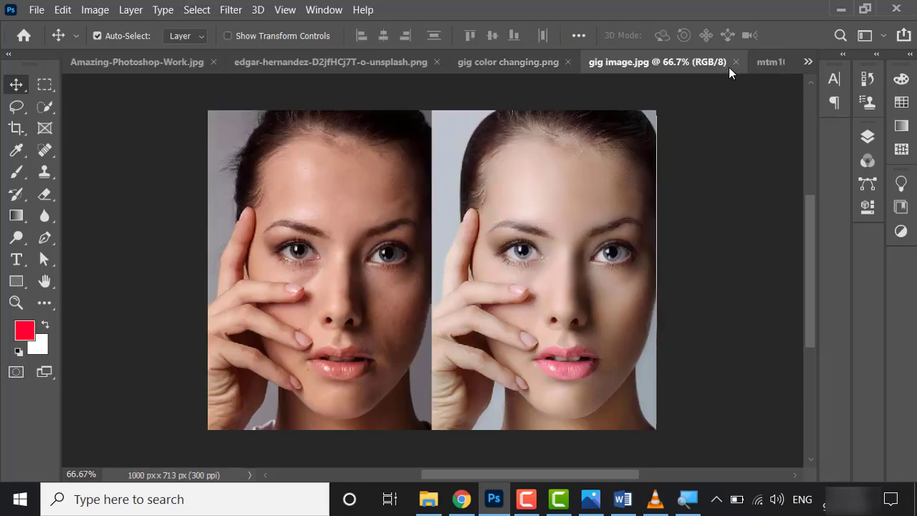
left_click(772, 62)
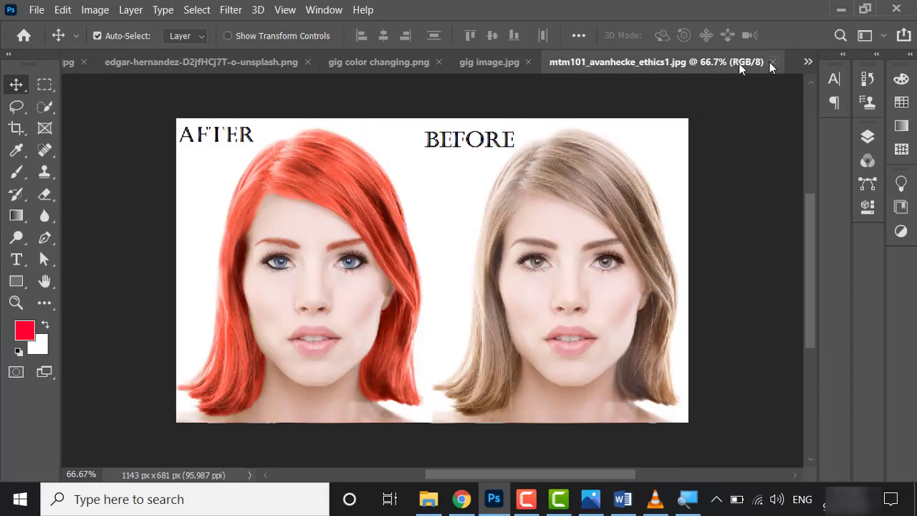
Open File > Export > Save for Web (Legacy) for the red-hair image
left_click(36, 9)
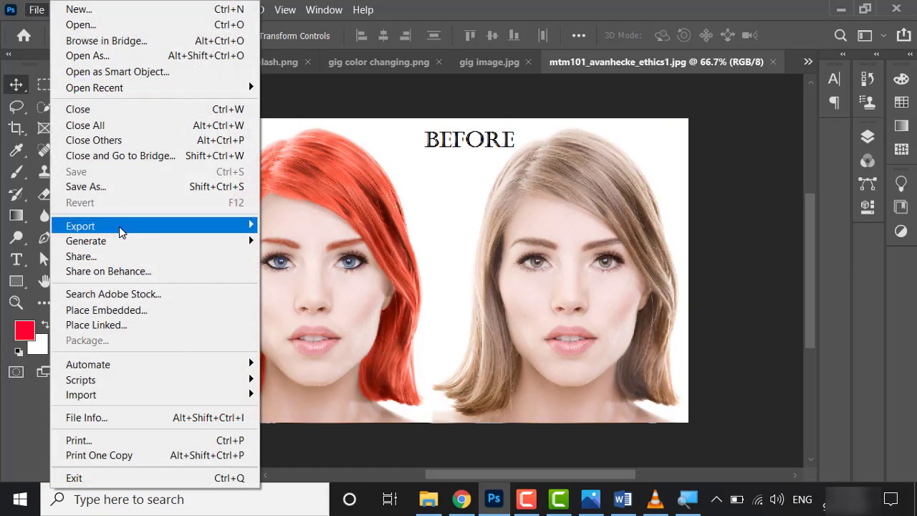
mouse_move(120, 231)
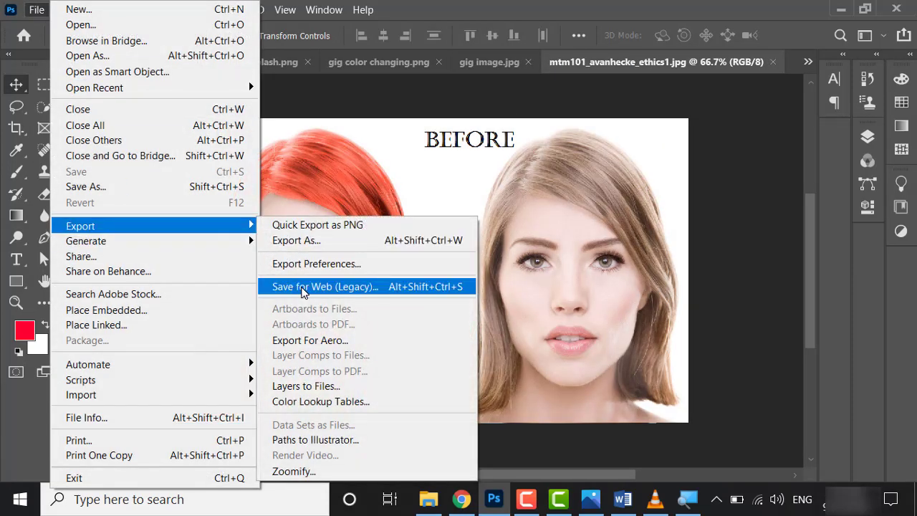
left_click(312, 288)
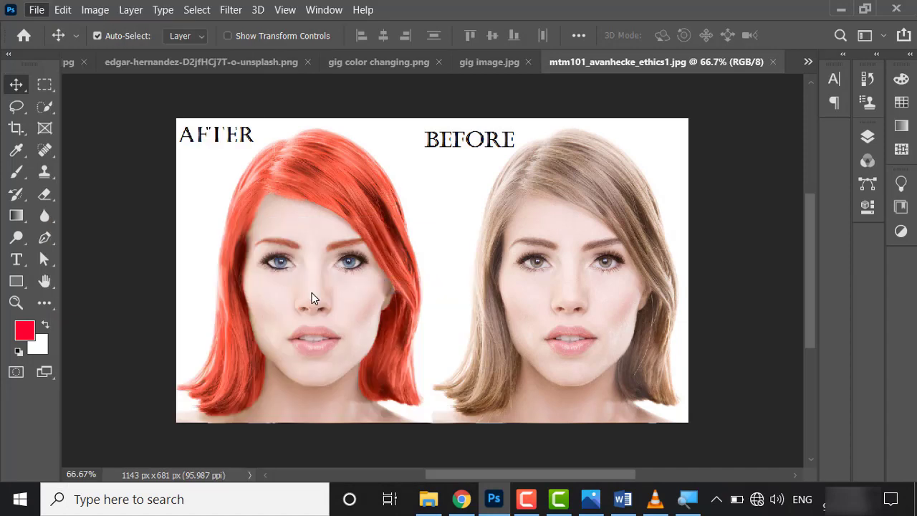
Enter a 550 px width in Save for Web and reposition the export window
type("550")
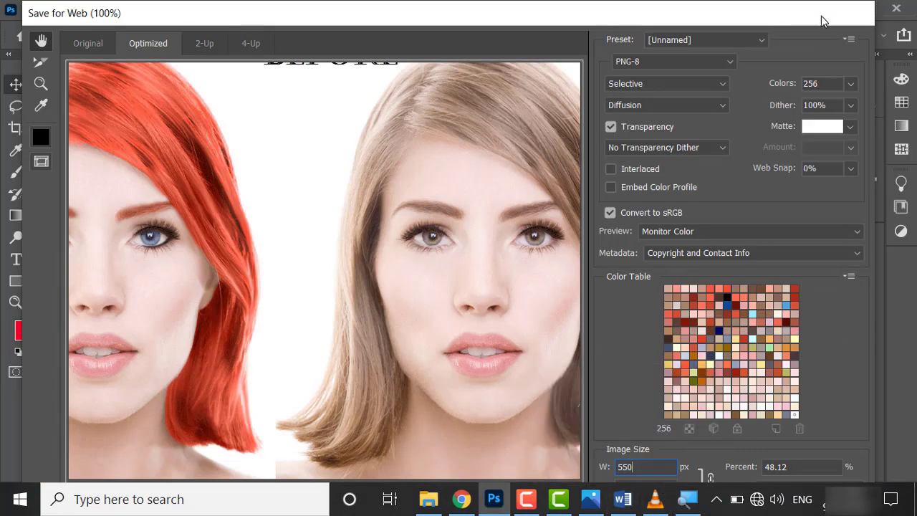
left_click_drag(822, 21, 733, 4)
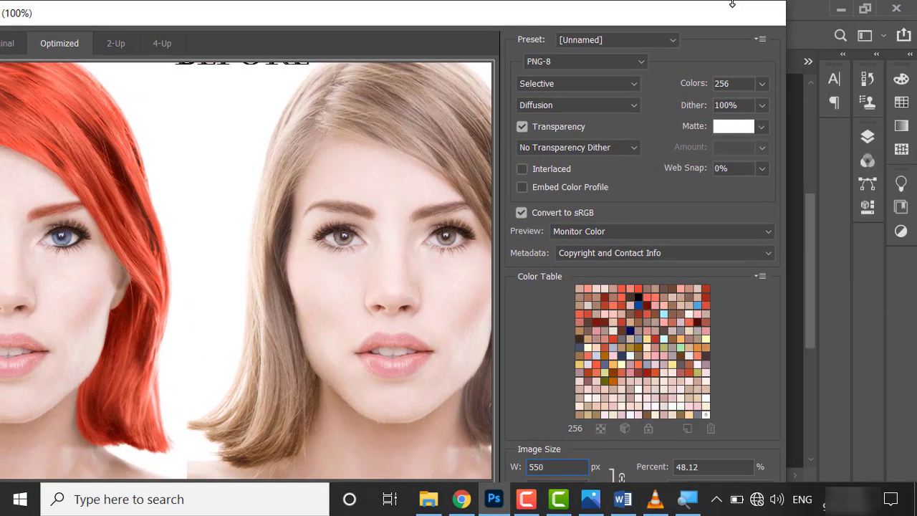
left_click_drag(731, 17, 752, 18)
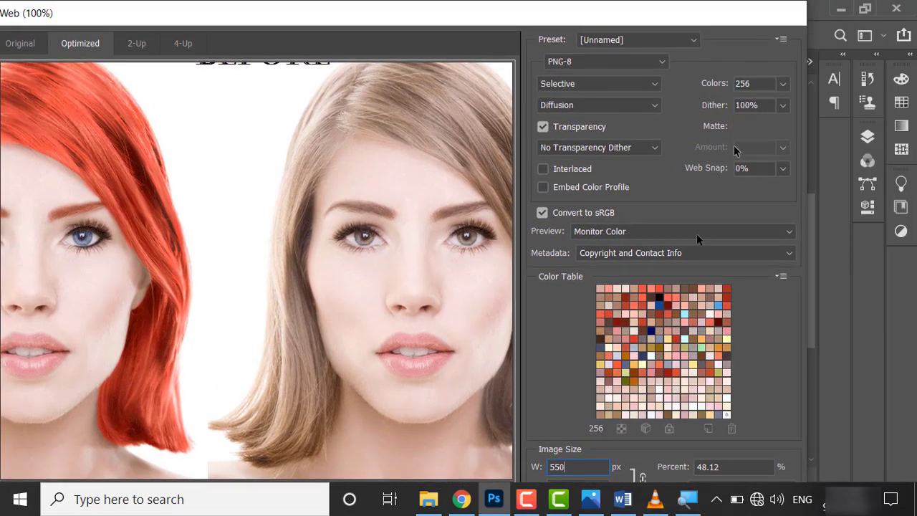
left_click(463, 499)
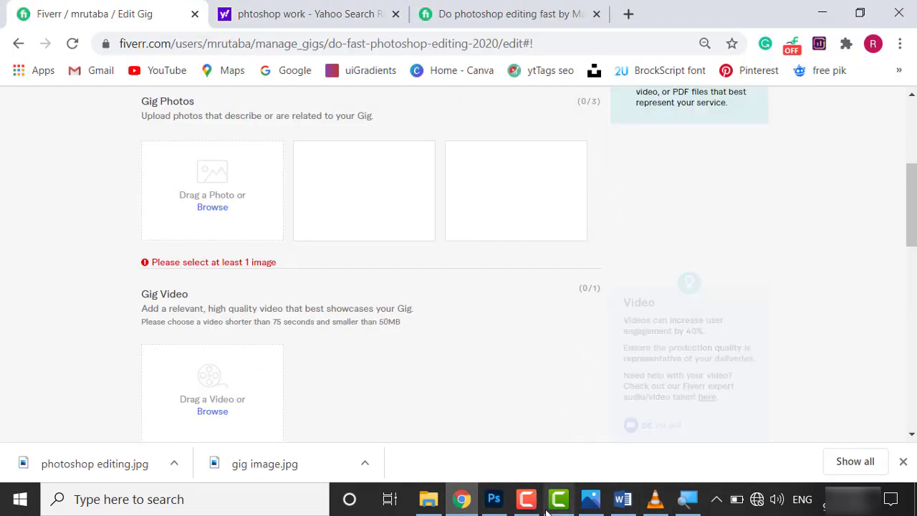
left_click(494, 499)
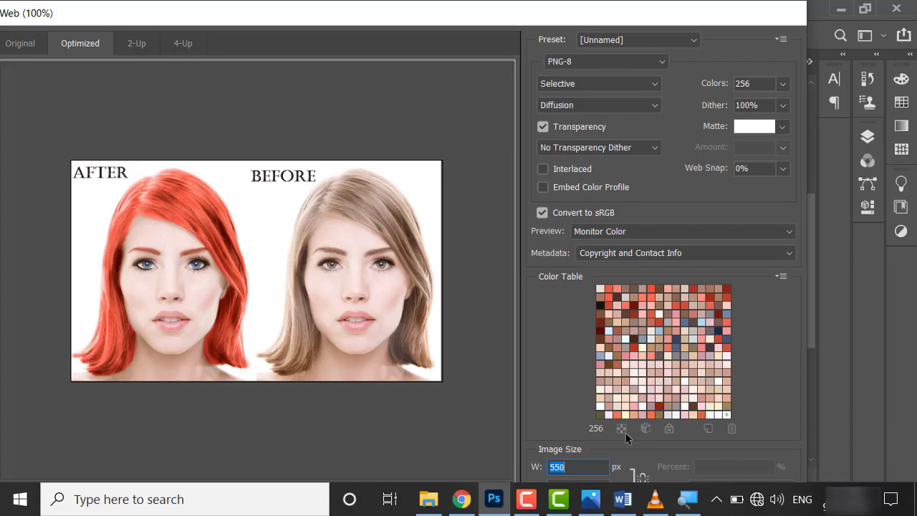
left_click_drag(731, 9, 776, 1)
Apply the 550 px PNG-8 size and bring up Save Optimized As
key("Tab")
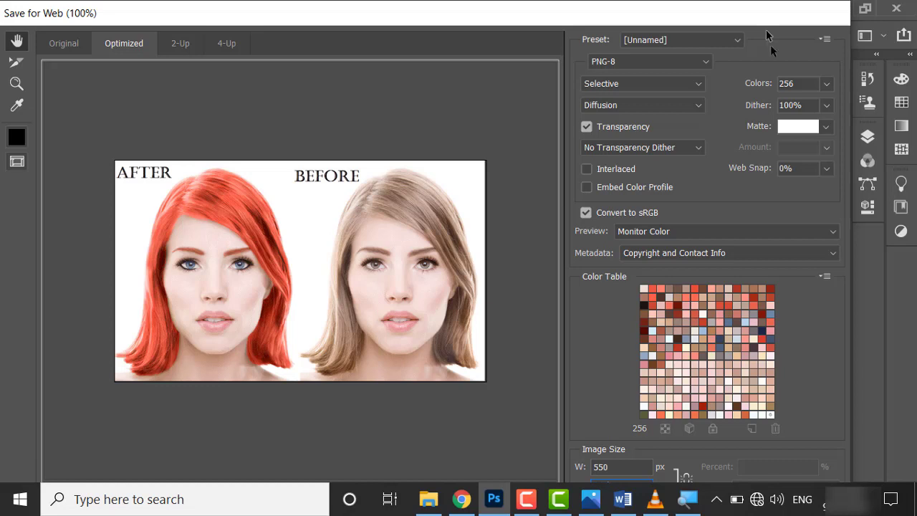
key("Tab")
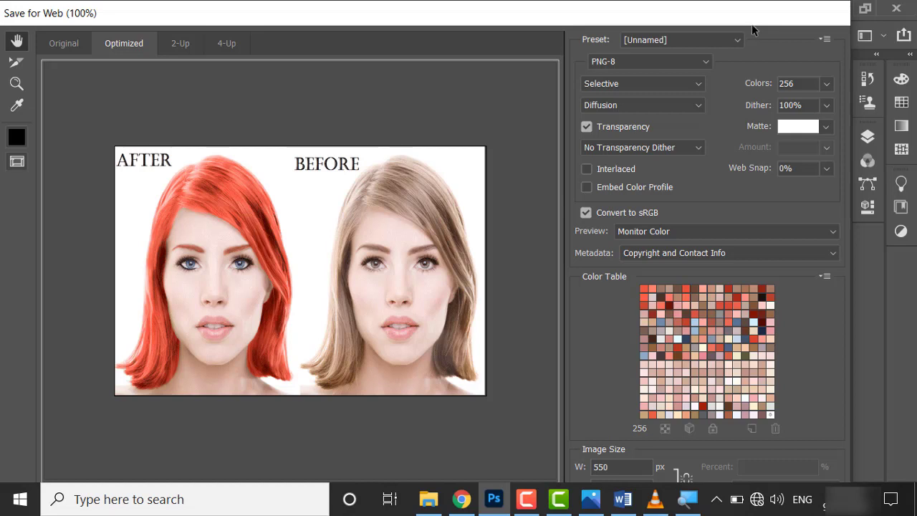
key("Return")
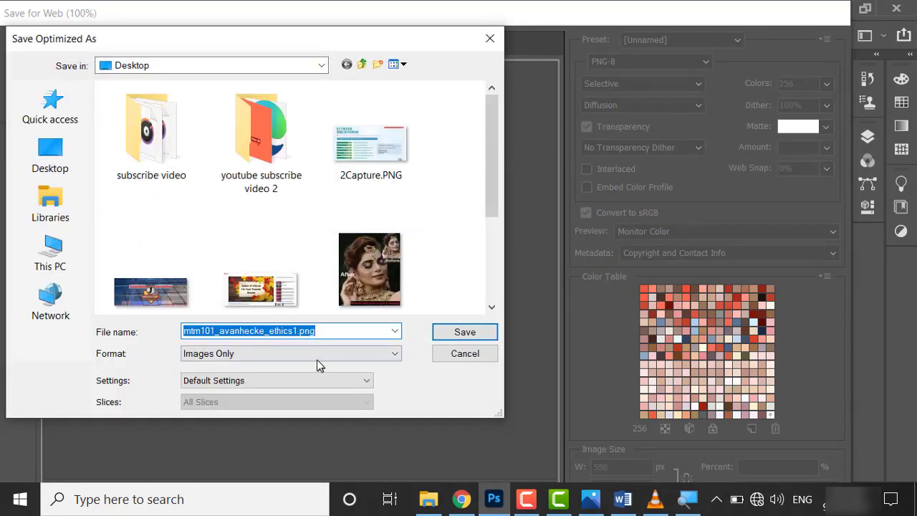
Save the web image to the Desktop as 'photoshop editing 1'
type("phoy")
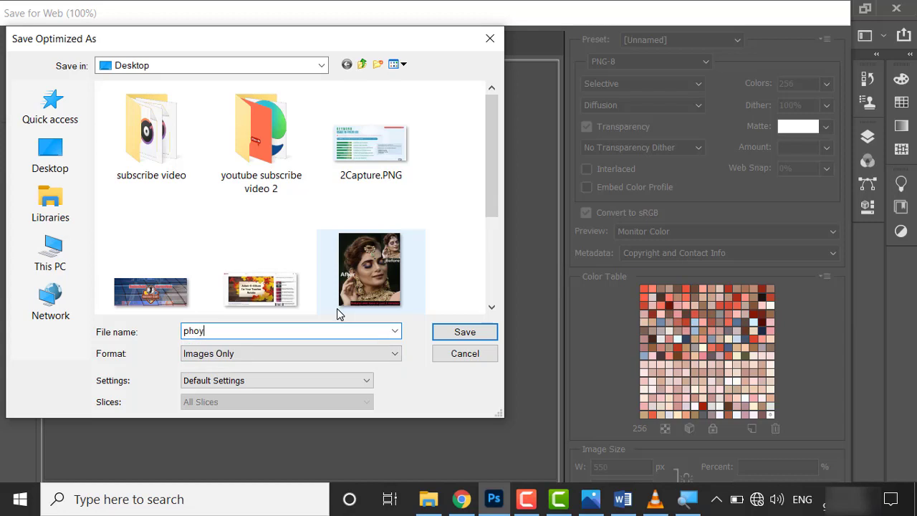
key("BackSpace")
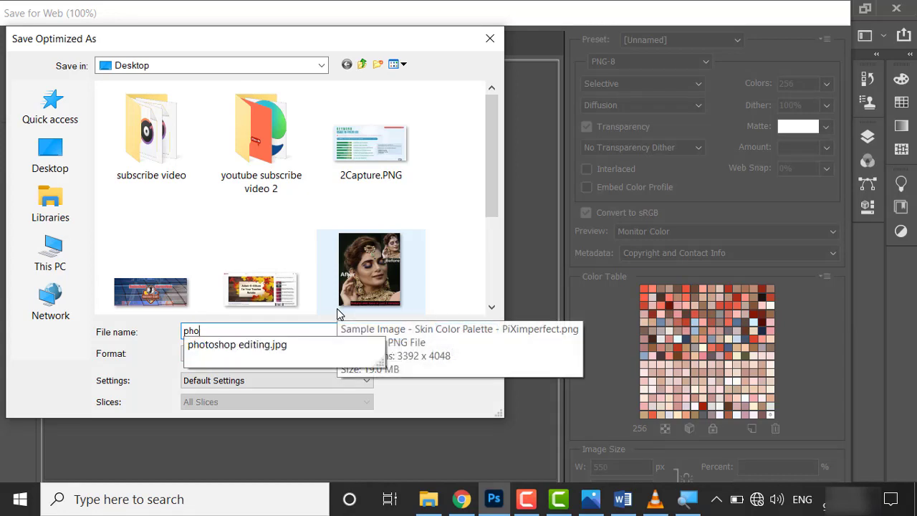
type("toshop editing 1")
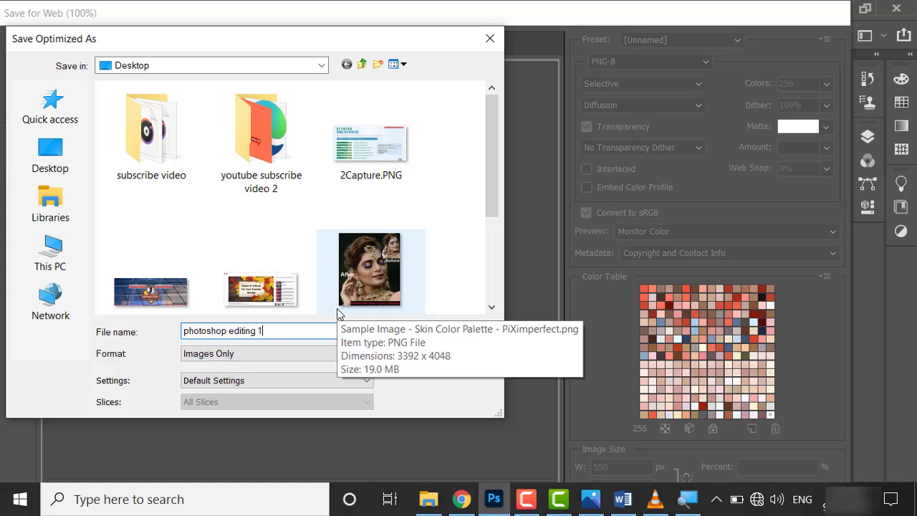
left_click(440, 331)
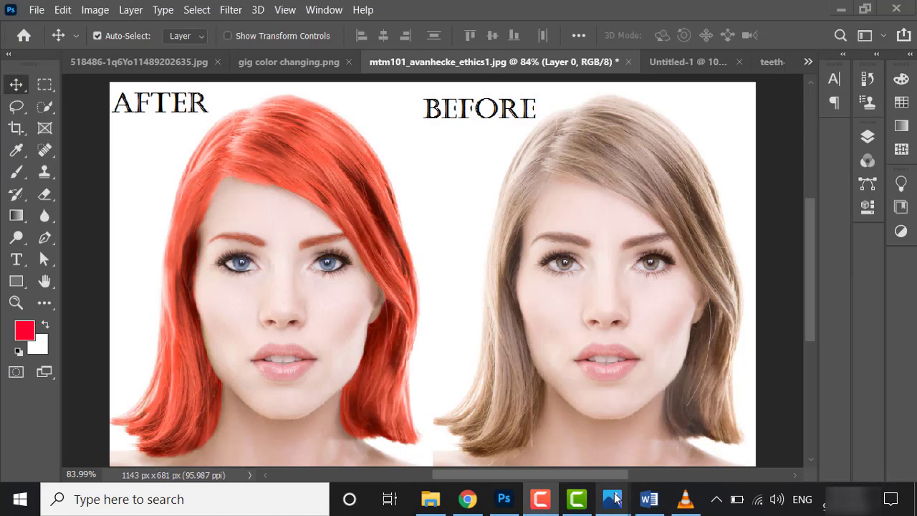
Close the extra Photos window and preview the exported mtm101_avanhecke_ethics1.png
mouse_move(612, 499)
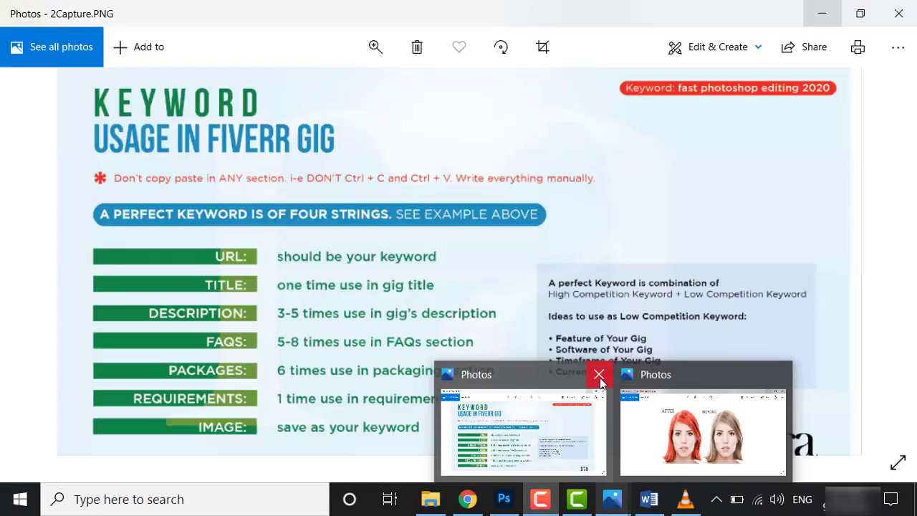
left_click(599, 374)
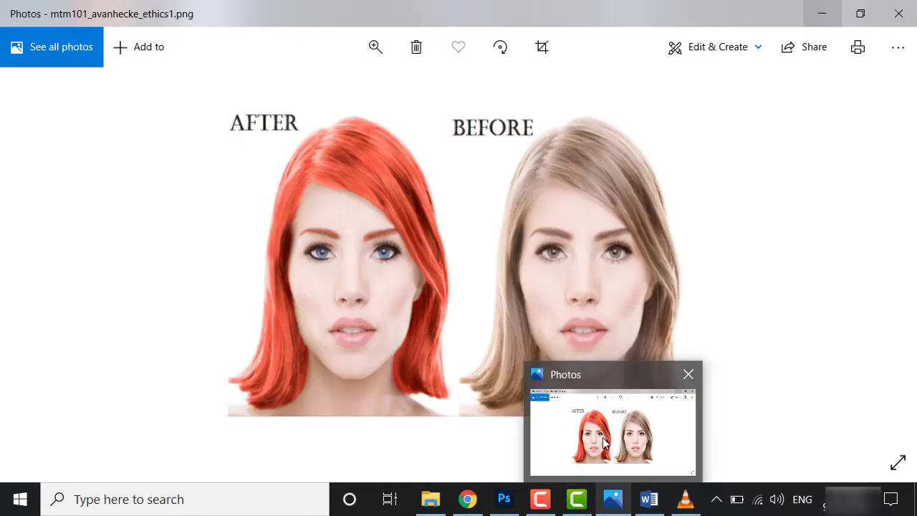
left_click(613, 430)
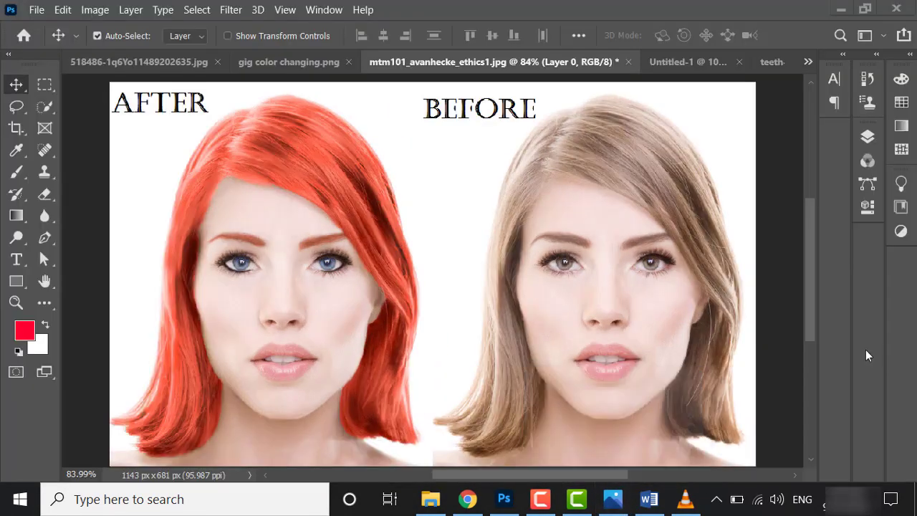
mouse_move(602, 505)
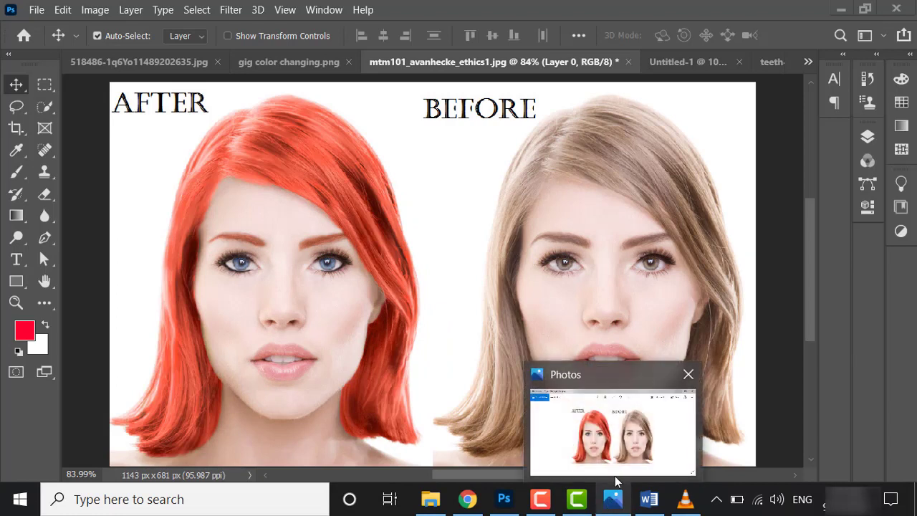
mouse_move(613, 464)
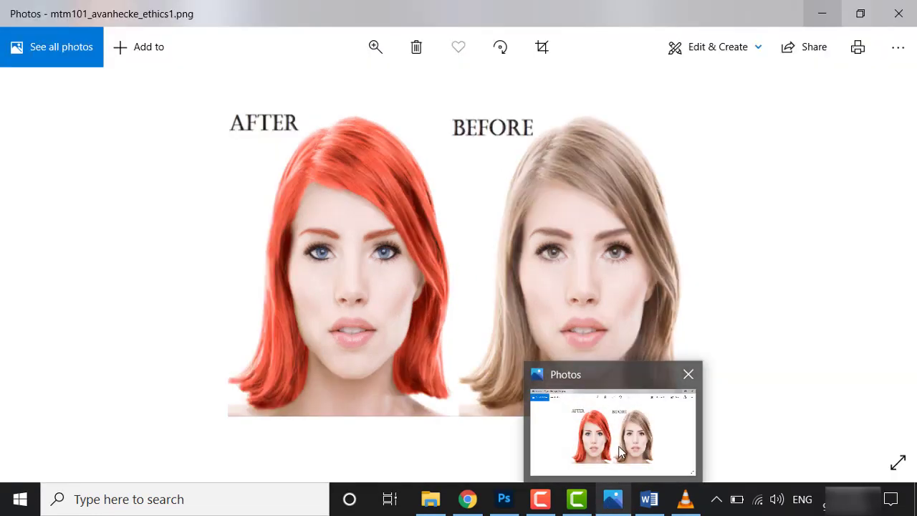
Close the Photos viewer, leaving Photoshop's AFTER/BEFORE document showing
mouse_move(504, 500)
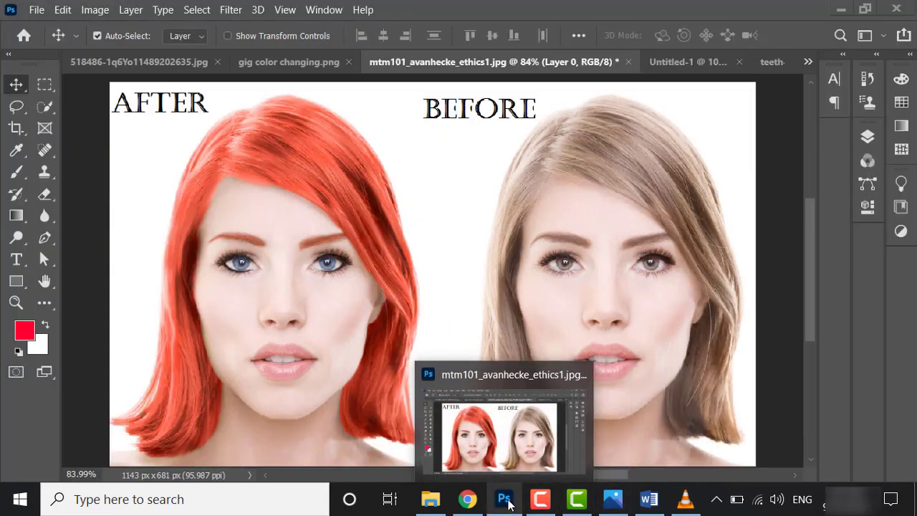
left_click(534, 434)
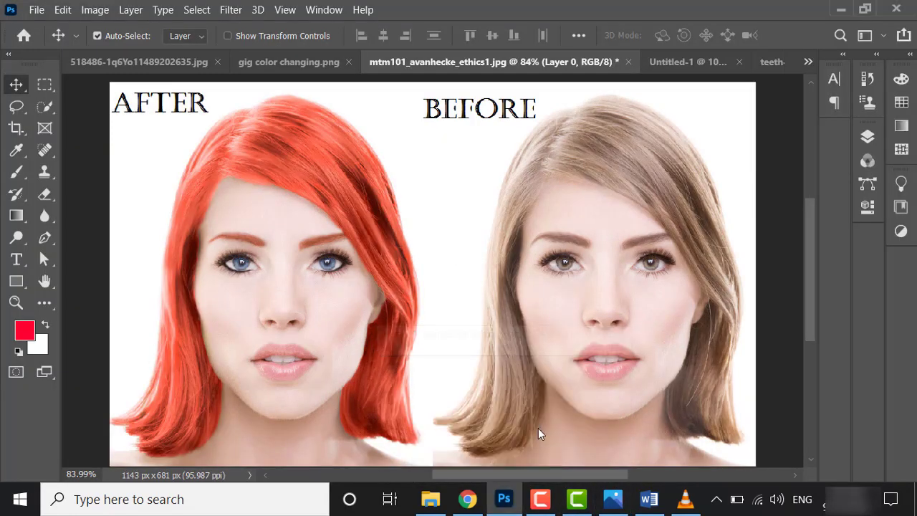
left_click(613, 427)
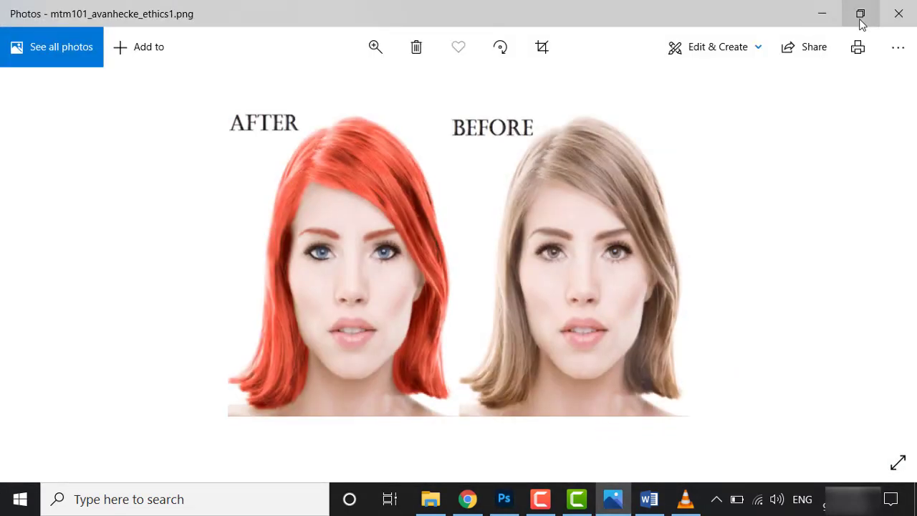
left_click(899, 14)
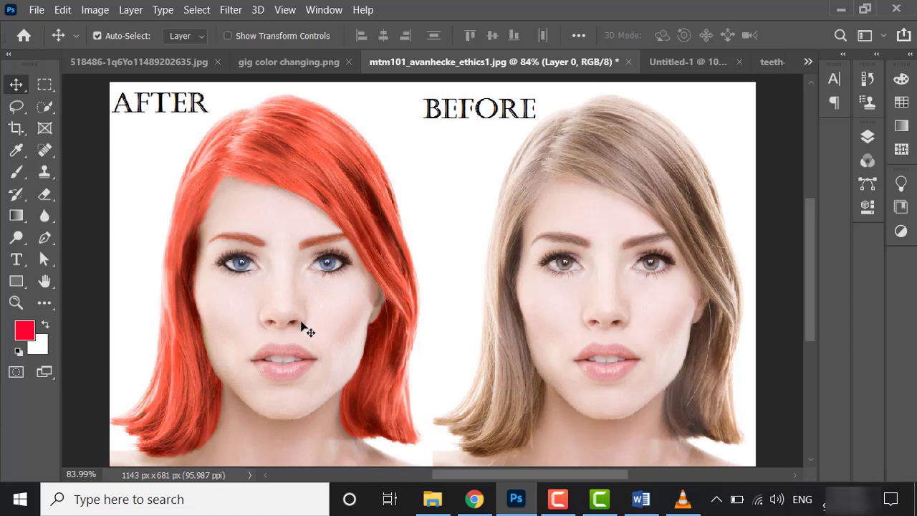
Create a new 550 × 370 px document
key("ctrl+n")
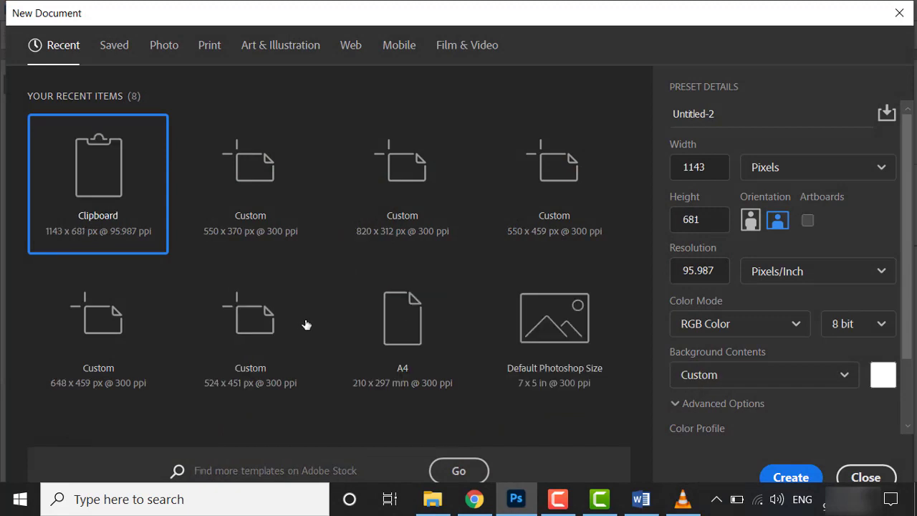
double_click(680, 168)
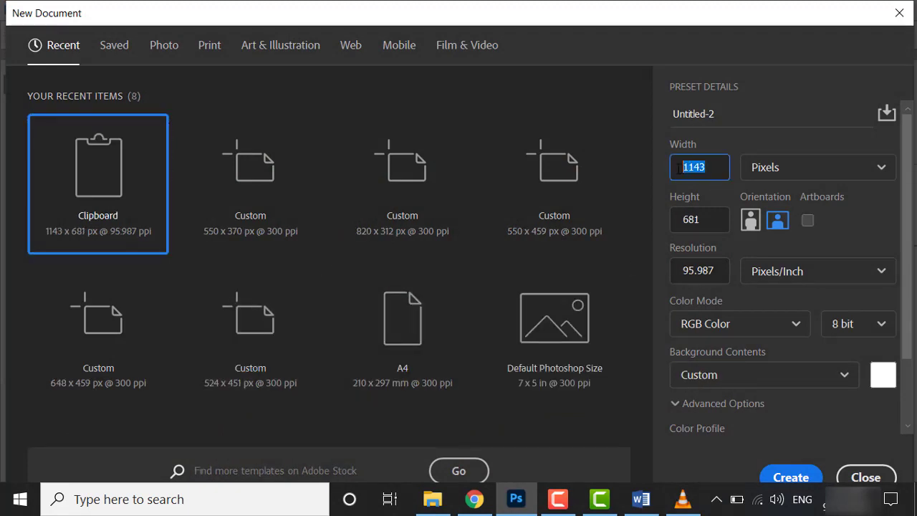
type("550")
key("Tab")
type("370")
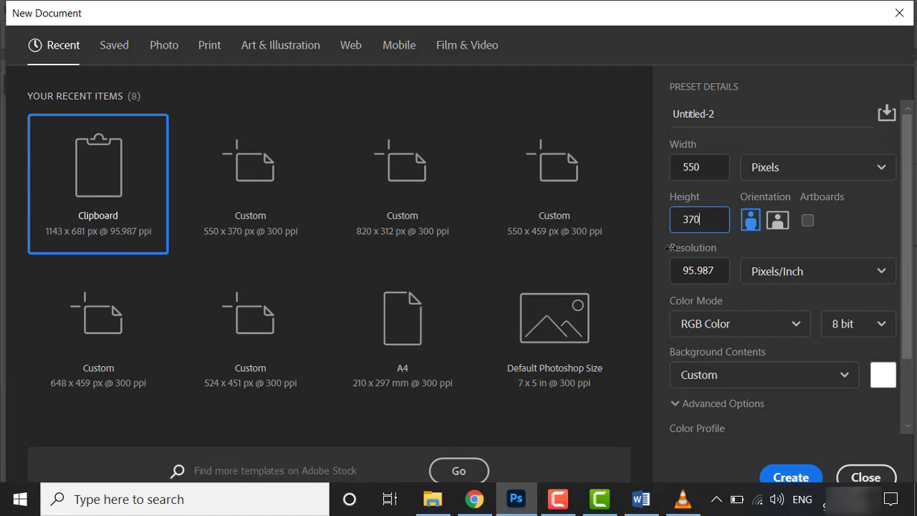
left_click(789, 474)
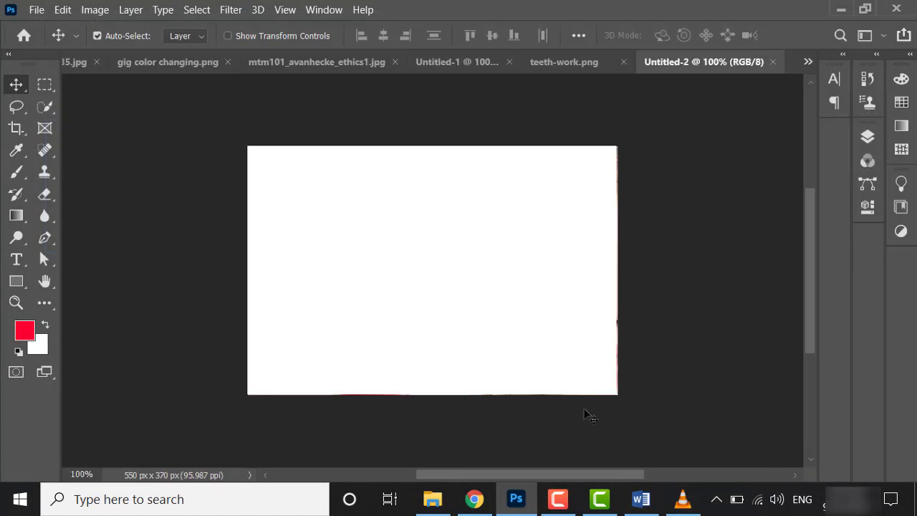
Paste the AFTER/BEFORE hair comparison image into the new Untitled-2 document
left_click(284, 62)
left_click_drag(440, 277, 435, 277)
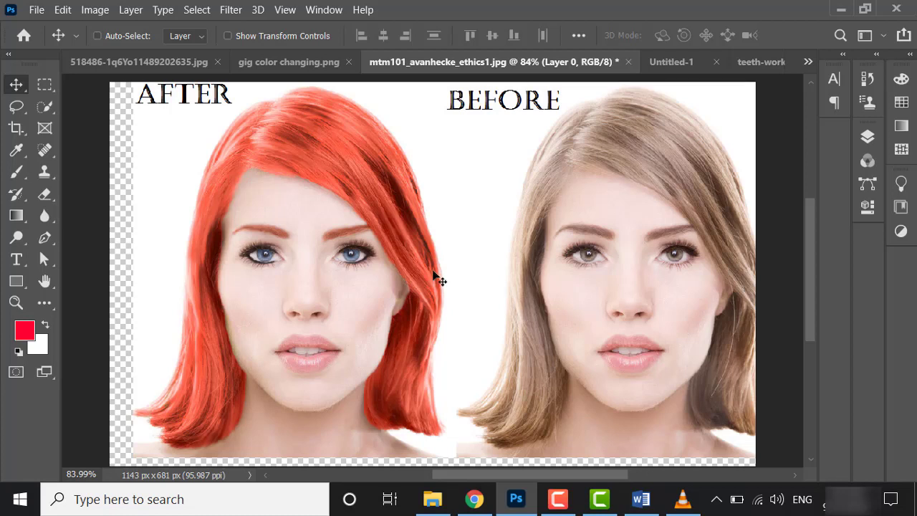
left_click(808, 63)
left_click(688, 147)
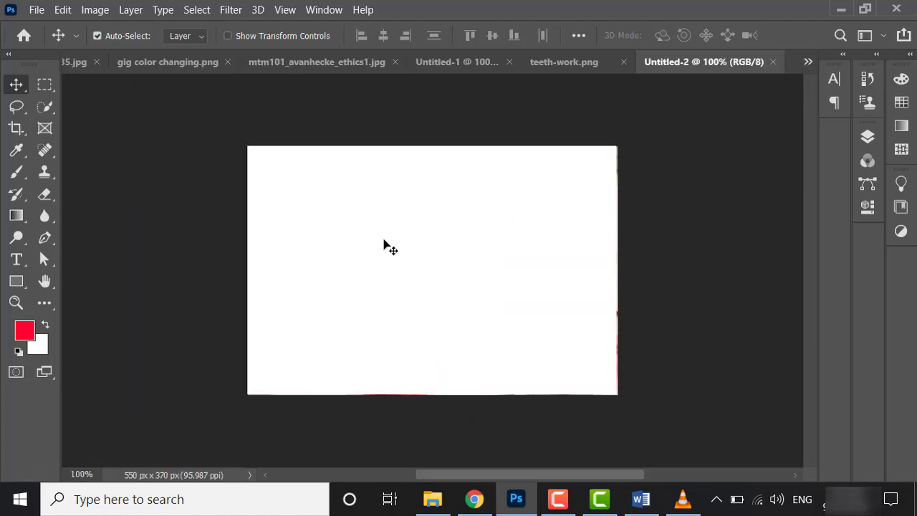
key("ctrl+v")
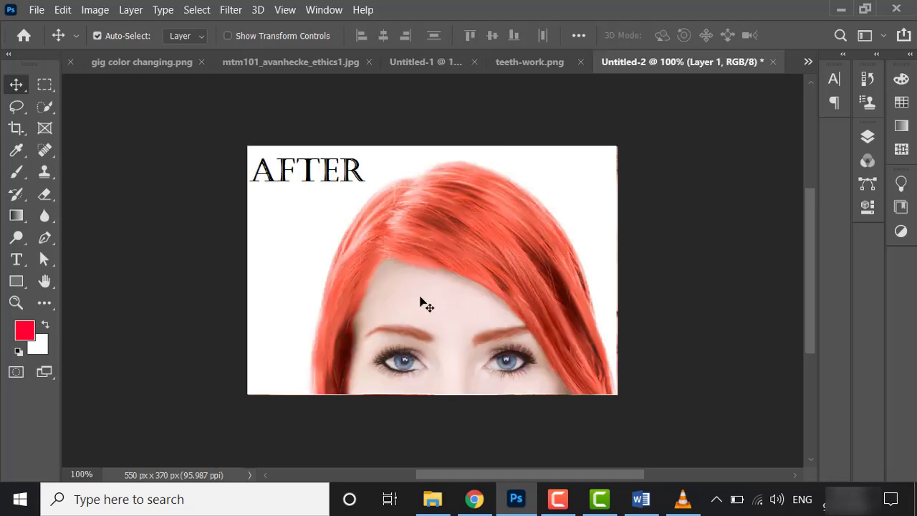
Scale the pasted comparison image to about 49% and place it at the canvas top
key("ctrl+t")
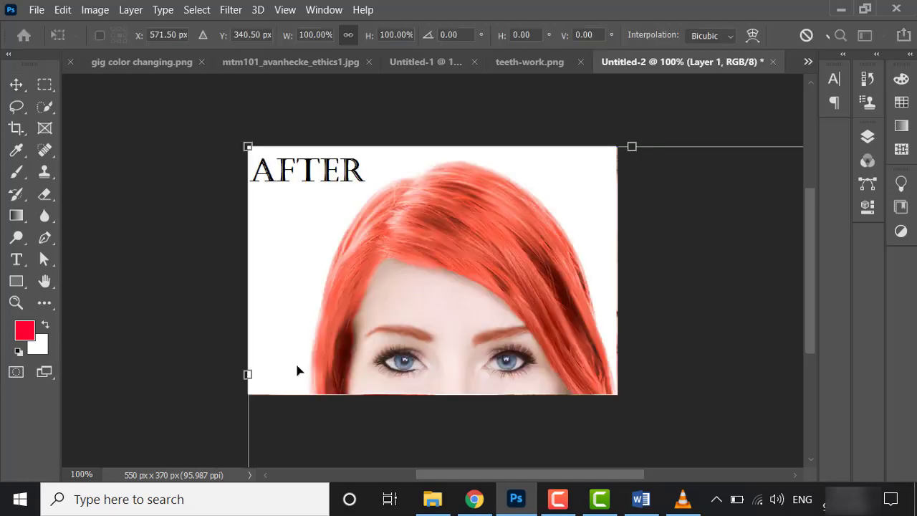
left_click_drag(262, 374, 526, 370)
left_click_drag(589, 379, 238, 256)
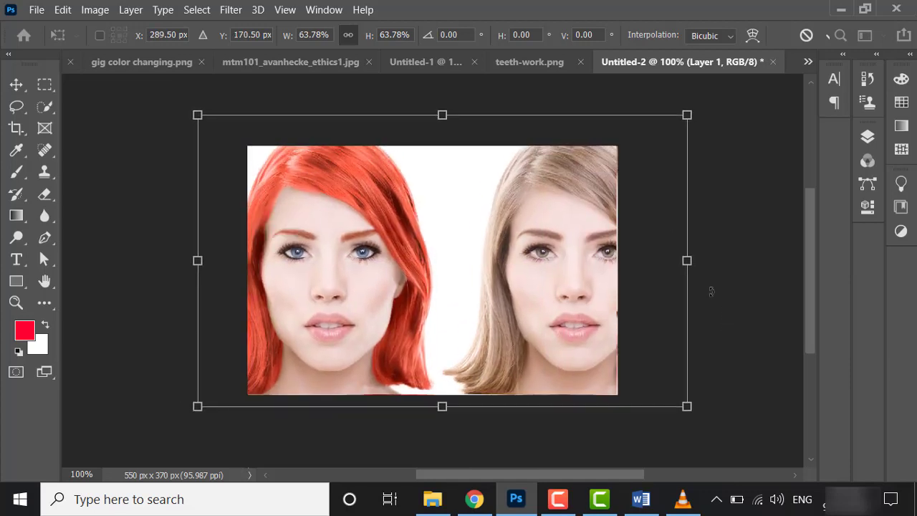
left_click_drag(687, 260, 579, 260)
left_click_drag(412, 302, 450, 316)
left_click_drag(551, 337, 555, 334)
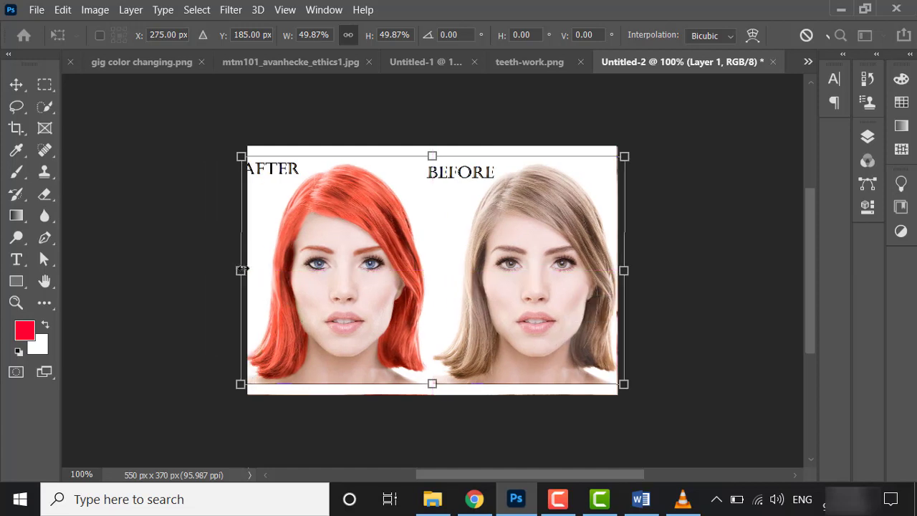
left_click_drag(242, 269, 247, 270)
left_click_drag(367, 295, 370, 281)
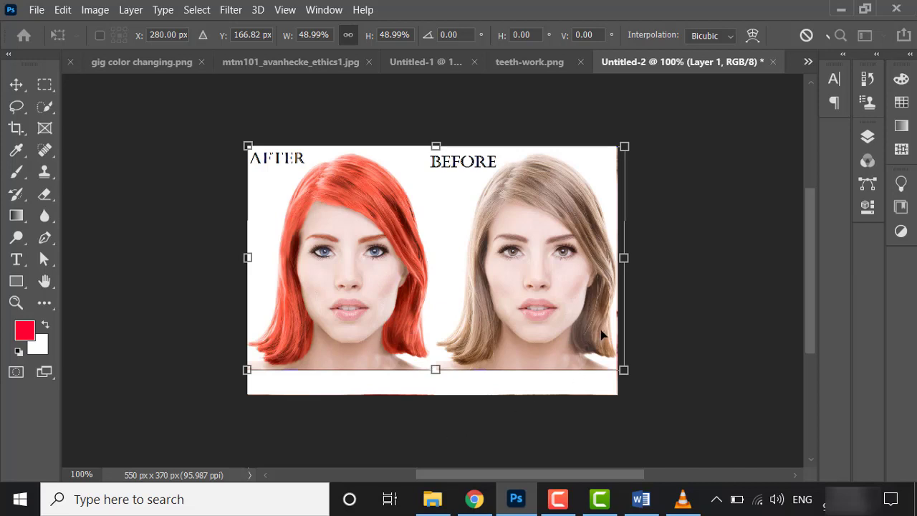
key("Return")
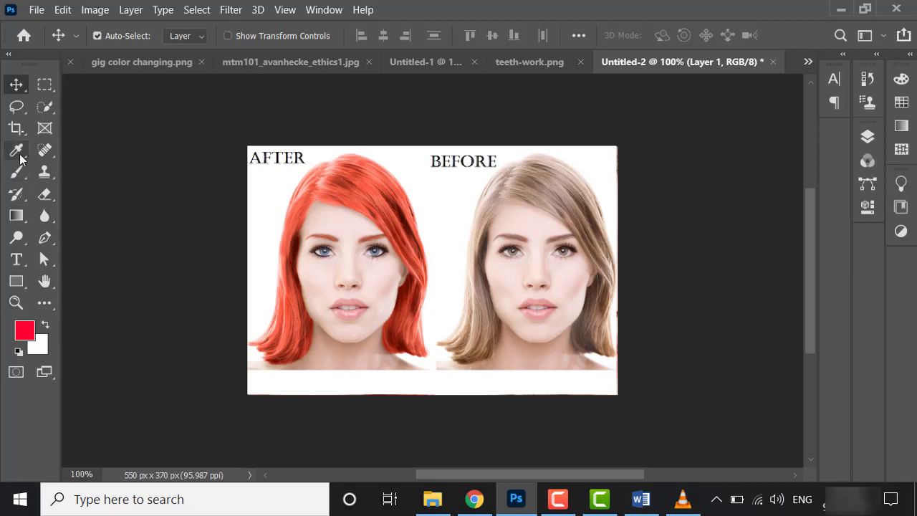
Draw a red rectangle bar across the bottom of the image
left_click(17, 259)
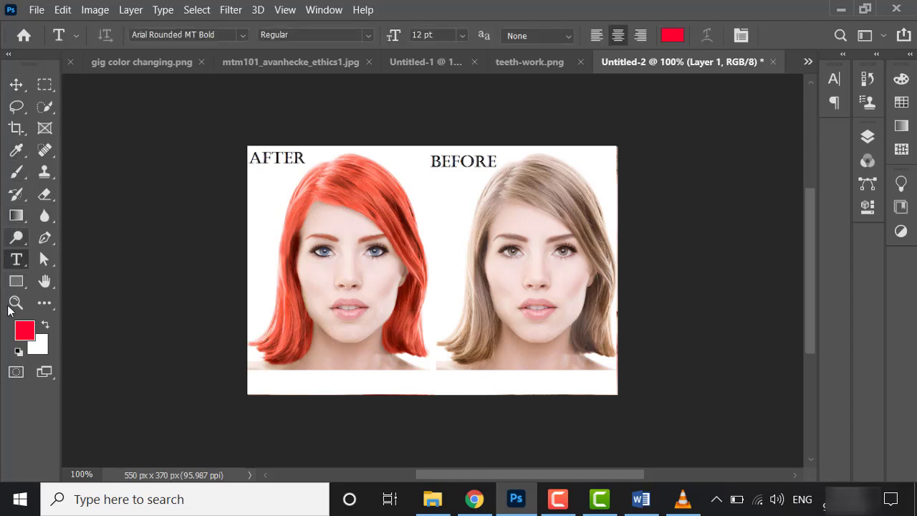
left_click(17, 281)
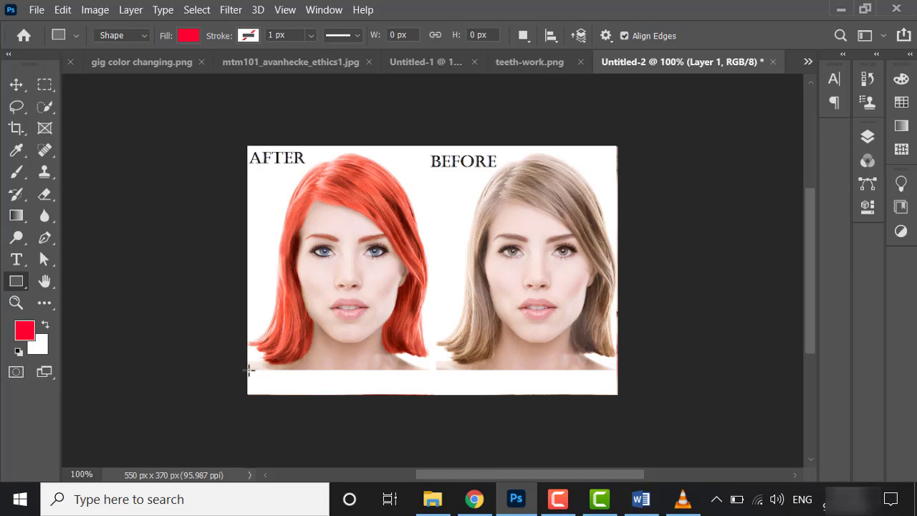
left_click_drag(253, 370, 615, 395)
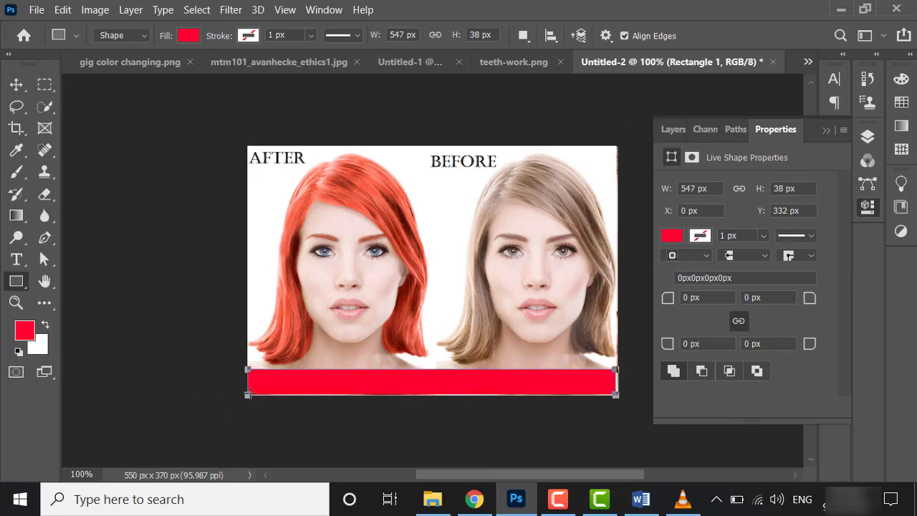
Add the text 'in just 1 hour' just above the red bar
left_click(16, 258)
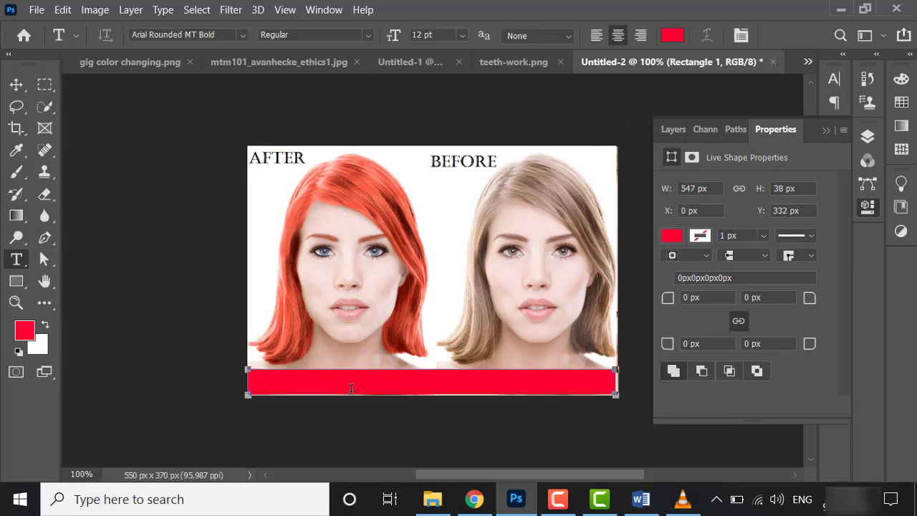
left_click(344, 349)
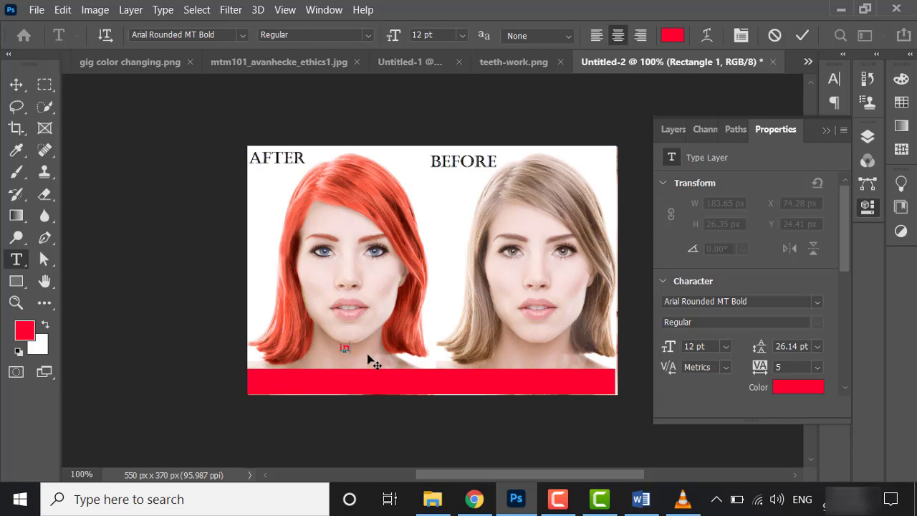
type("in just 1 hour")
Nudge the 'in just 1 hour' caption right and recolour it green
left_click(16, 84)
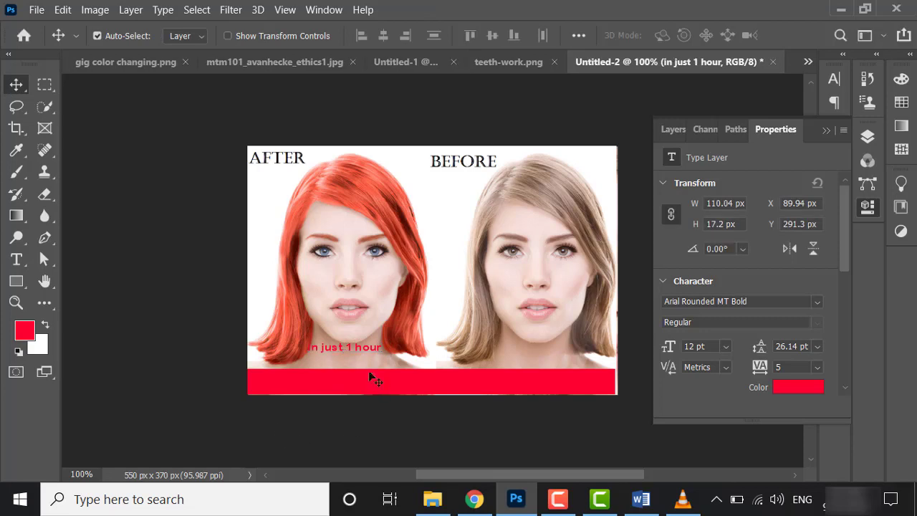
left_click_drag(379, 353, 389, 351)
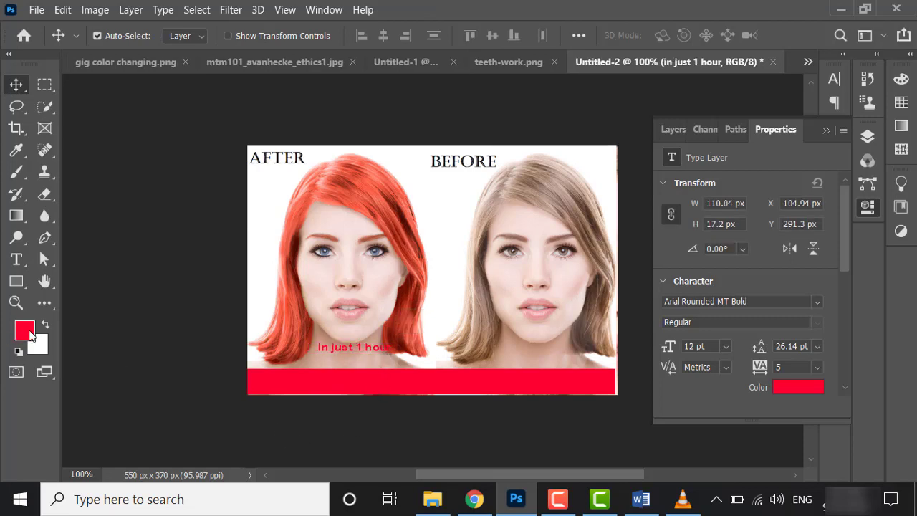
left_click(30, 335)
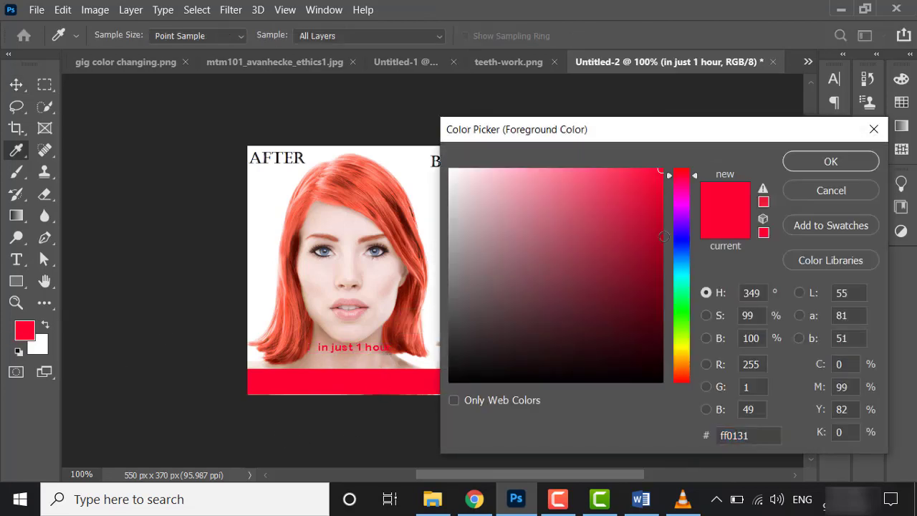
left_click(685, 300)
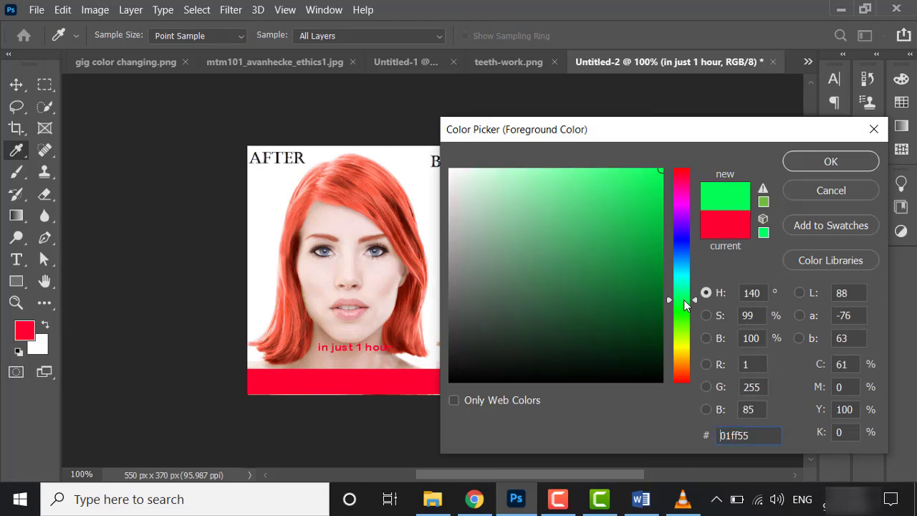
left_click(640, 222)
left_click(810, 163)
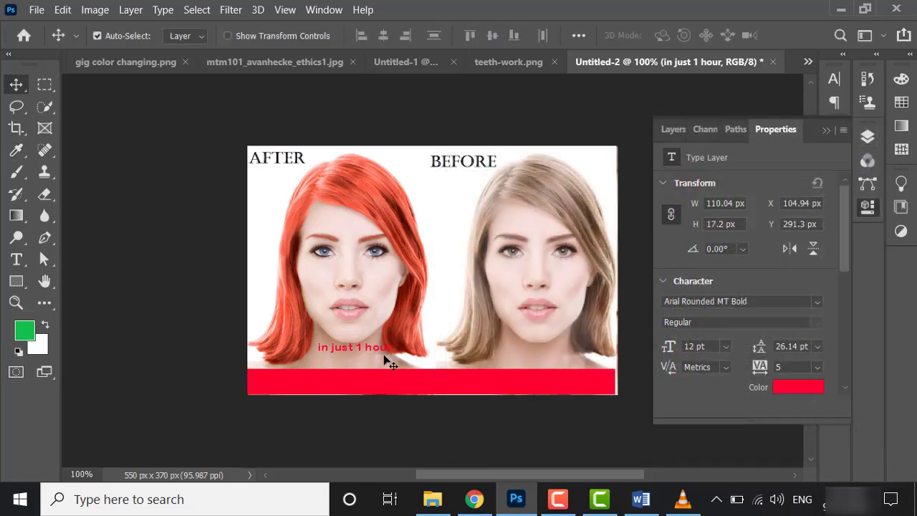
double_click(386, 351)
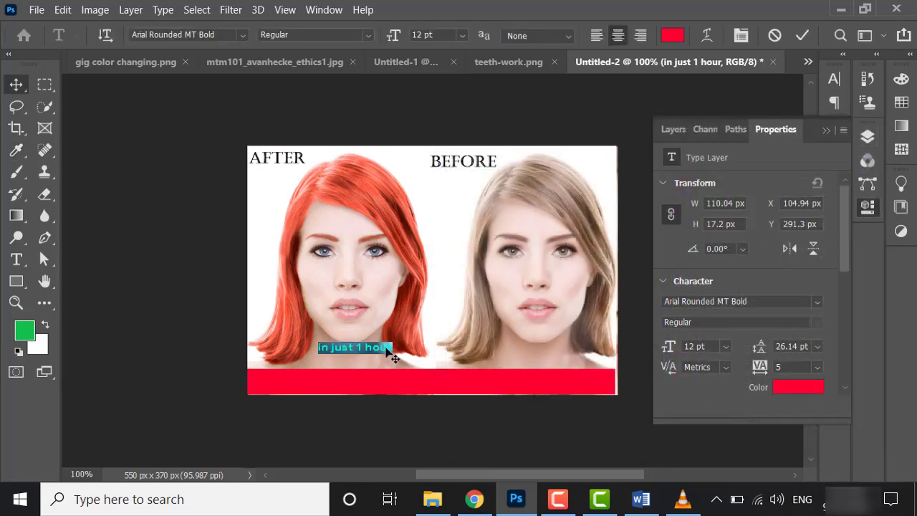
key("alt+BackSpace")
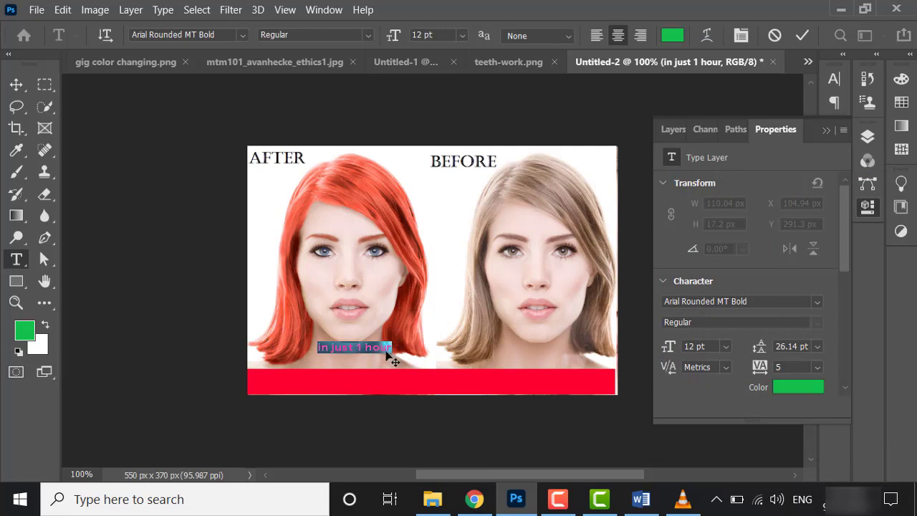
key("v")
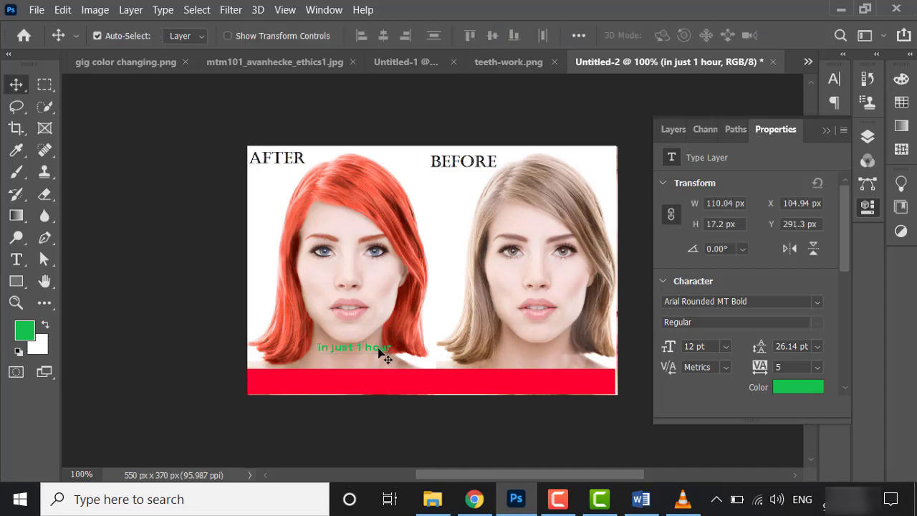
Enlarge the caption to about 275% and move it down onto the red bar
key("ctrl+t")
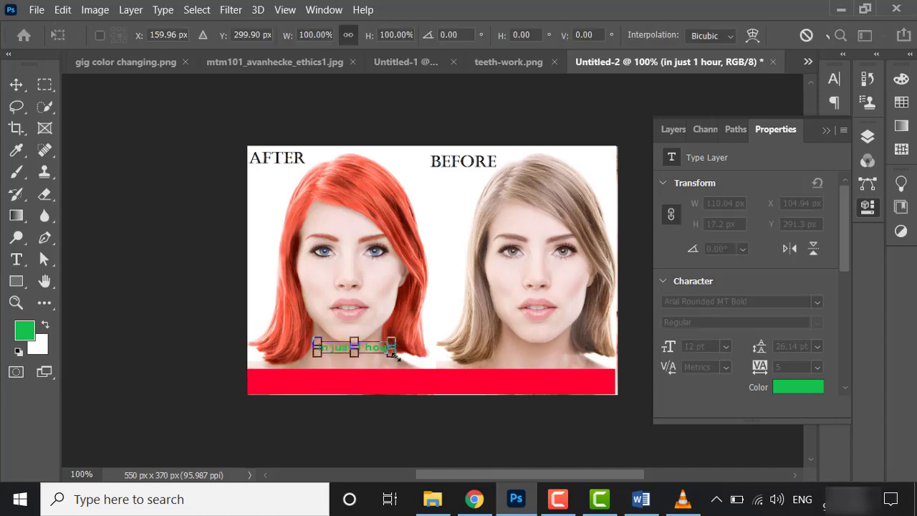
left_click_drag(393, 351, 523, 374)
left_click_drag(459, 356, 456, 383)
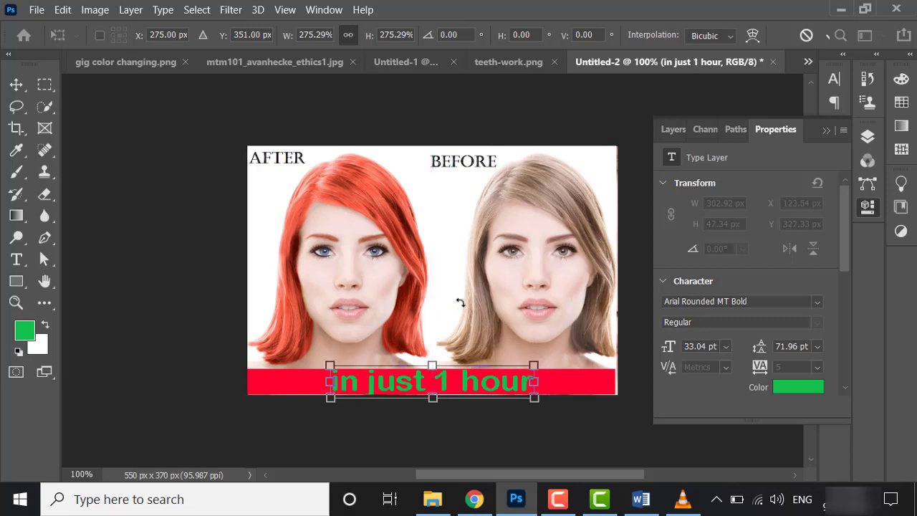
key("Down")
key("Down")
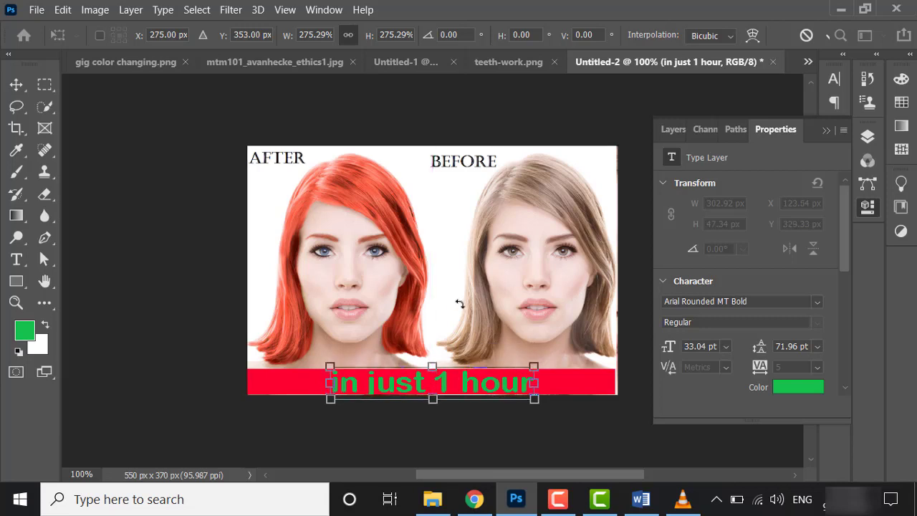
key("Return")
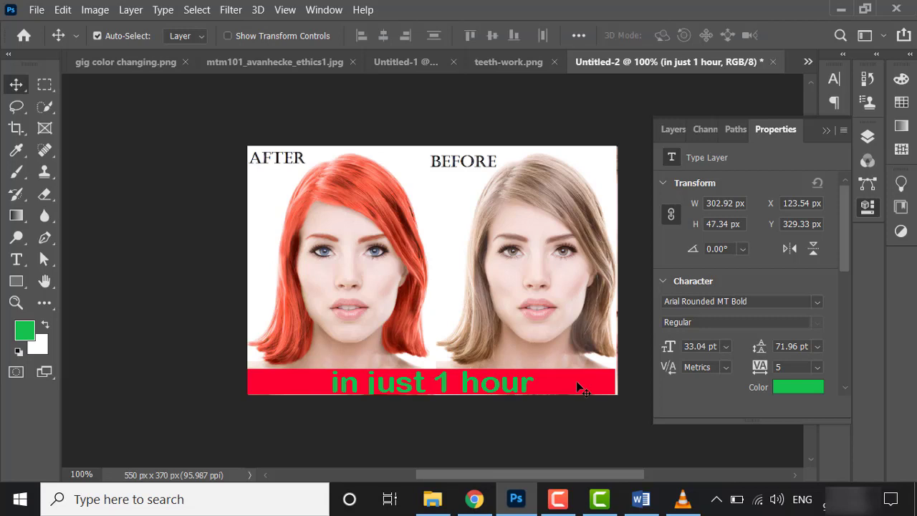
Stretch the red bar to the full 550 px canvas width and fit the image on screen
left_click(577, 383)
key("ctrl+t")
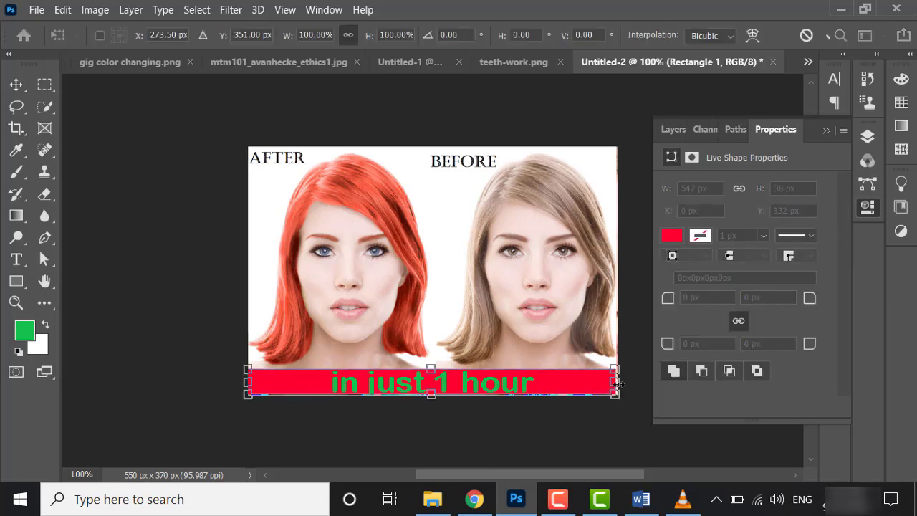
left_click_drag(618, 384, 621, 382)
scroll(526, 378, "up", 3)
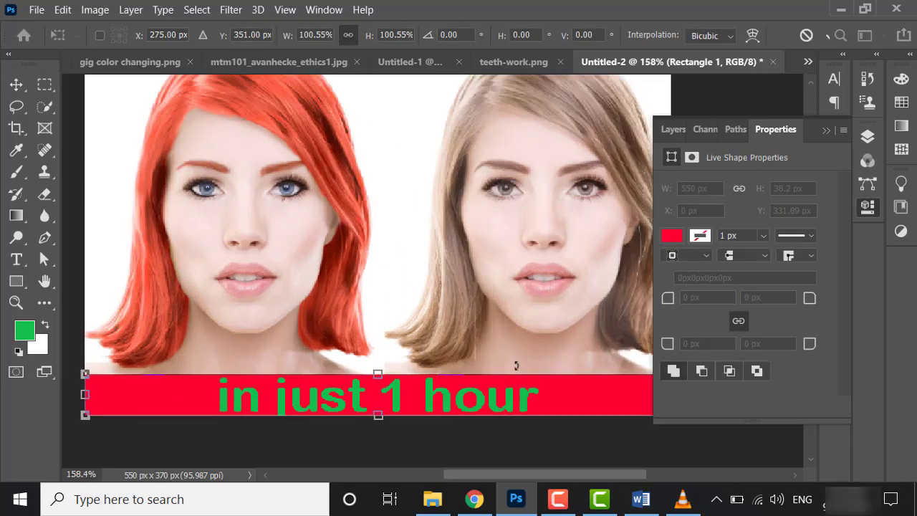
left_click(826, 129)
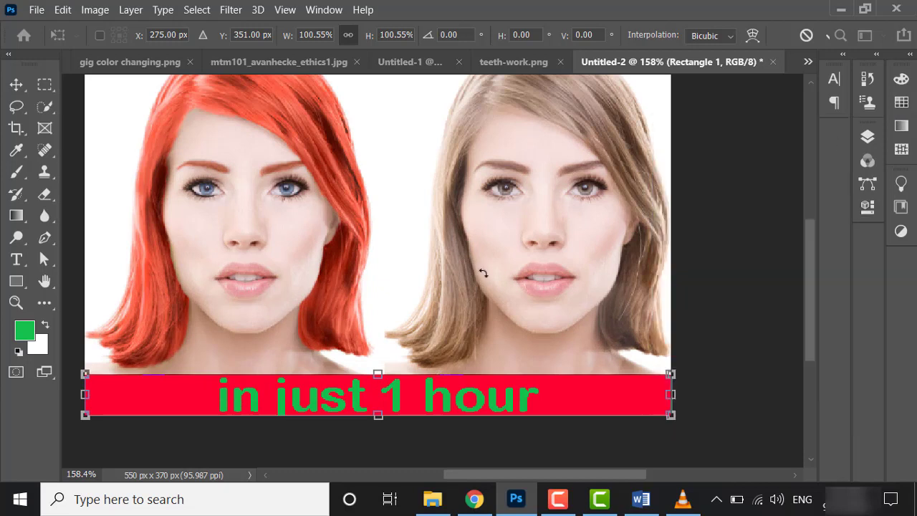
left_click_drag(360, 307, 431, 291)
key("Return")
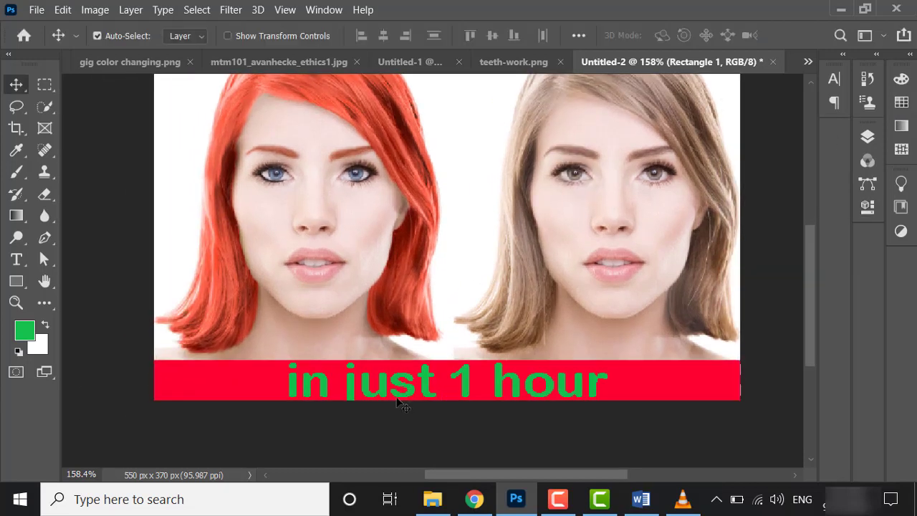
left_click(410, 389)
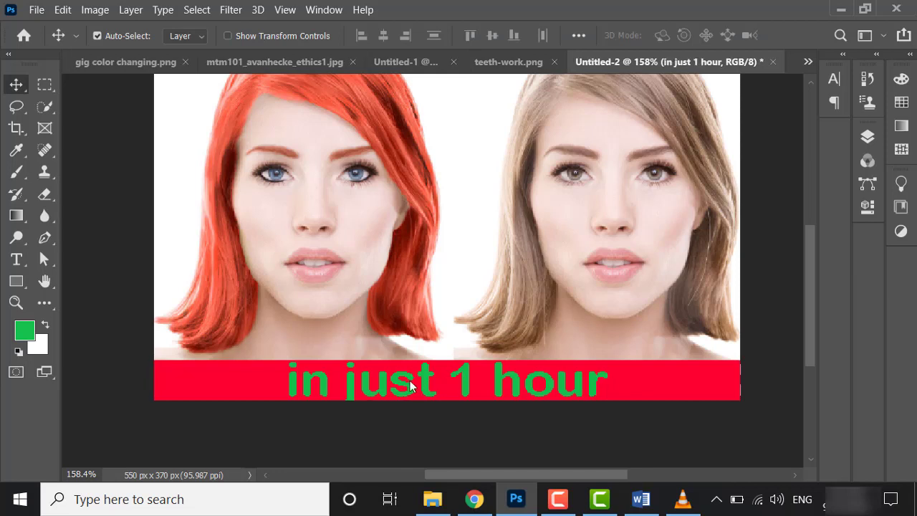
key("ctrl+0")
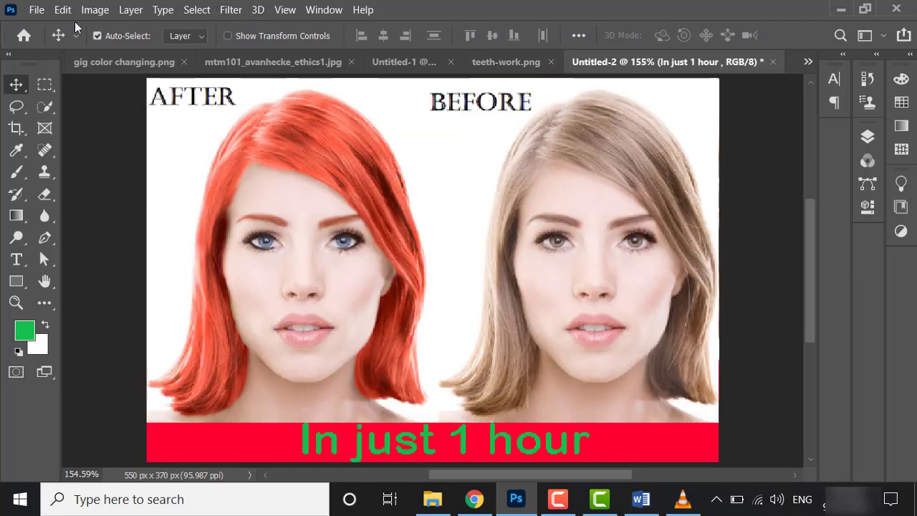
Save for Web as PNG-8 to the Desktop, replacing mtm101_avanhecke_ethics1.png
left_click(36, 10)
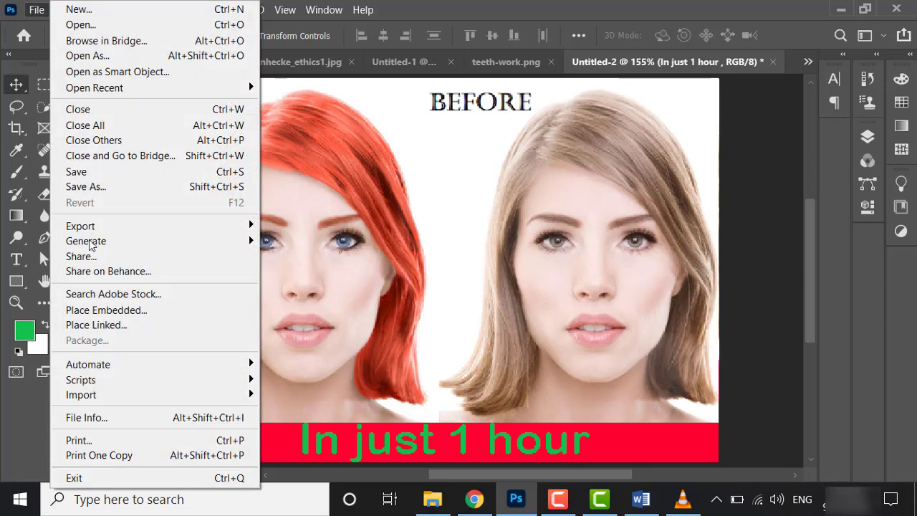
mouse_move(165, 232)
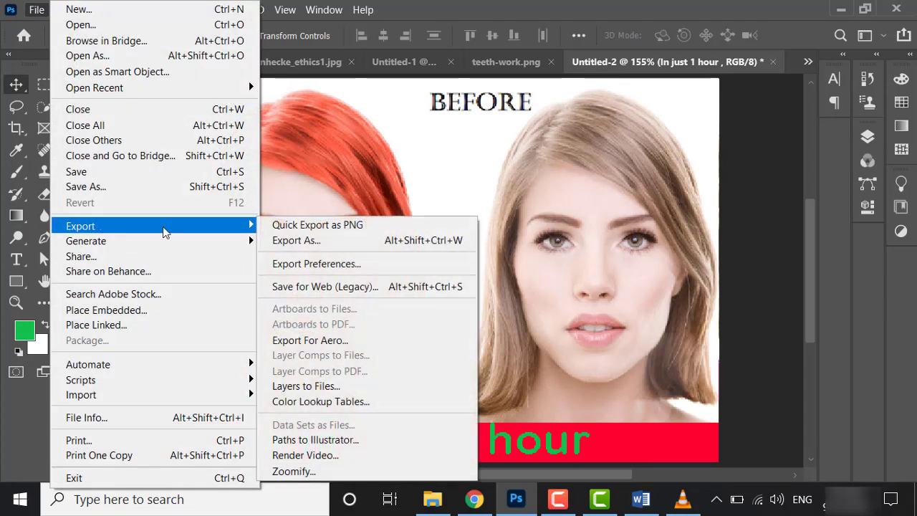
left_click(304, 286)
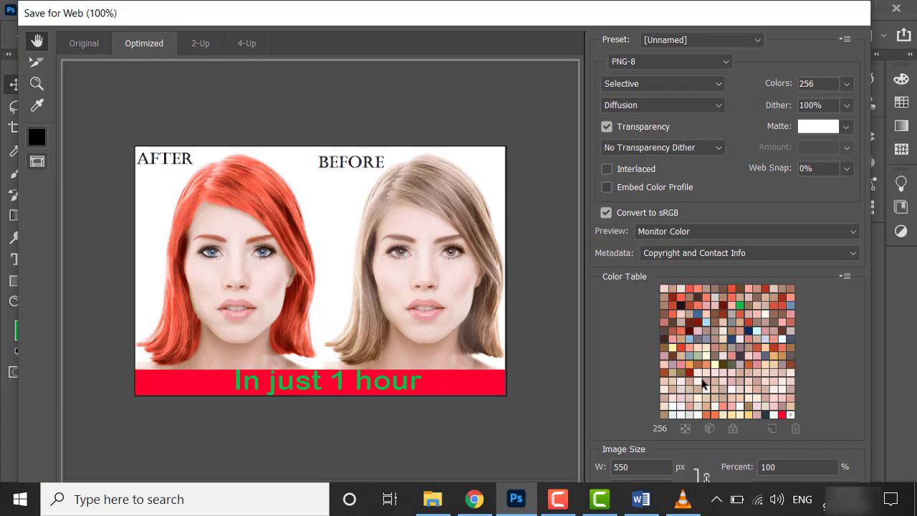
left_click_drag(683, 22, 694, 6)
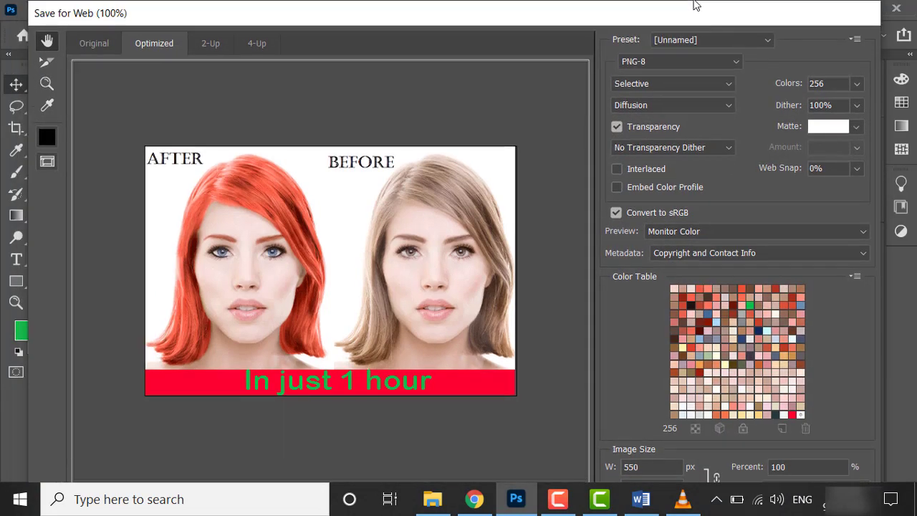
key("Return")
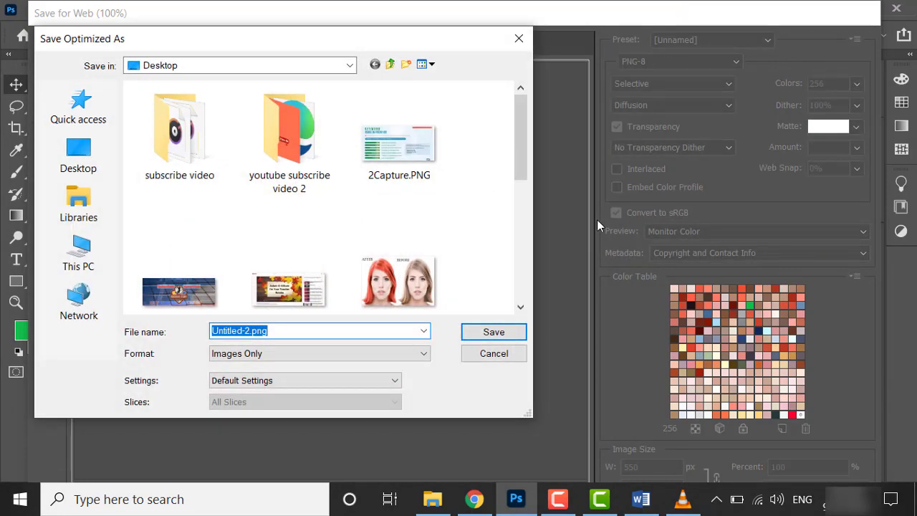
left_click(410, 308)
left_click(484, 334)
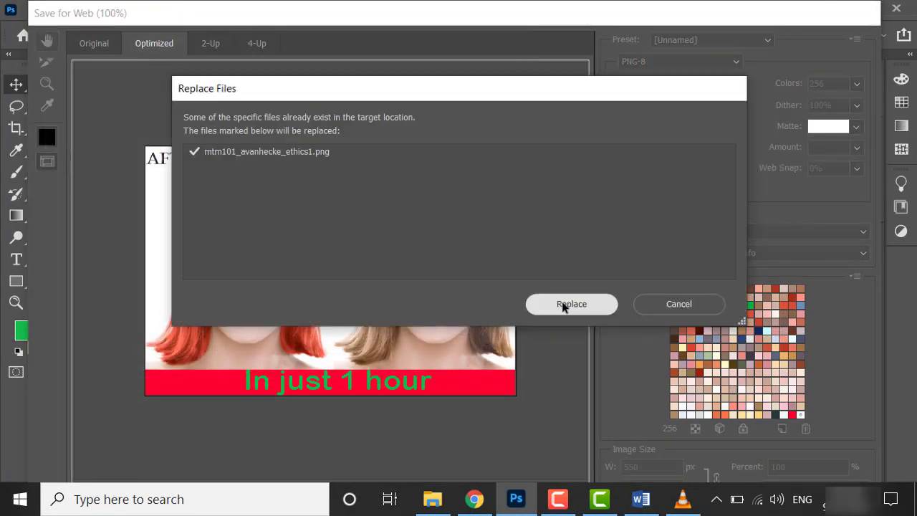
left_click(560, 304)
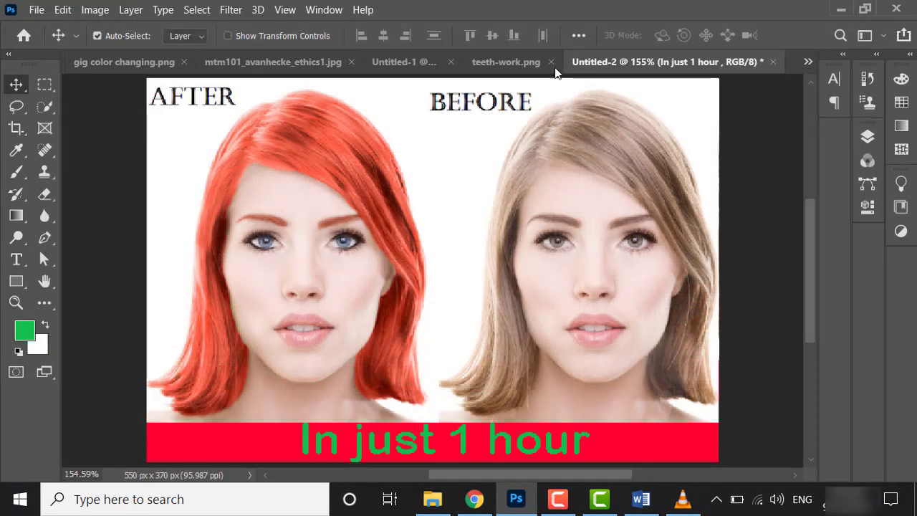
In the Untitled-1 teeth artboard, edit the caption 'In just 2 hours' to read 'In just 1 hour'
left_click(508, 64)
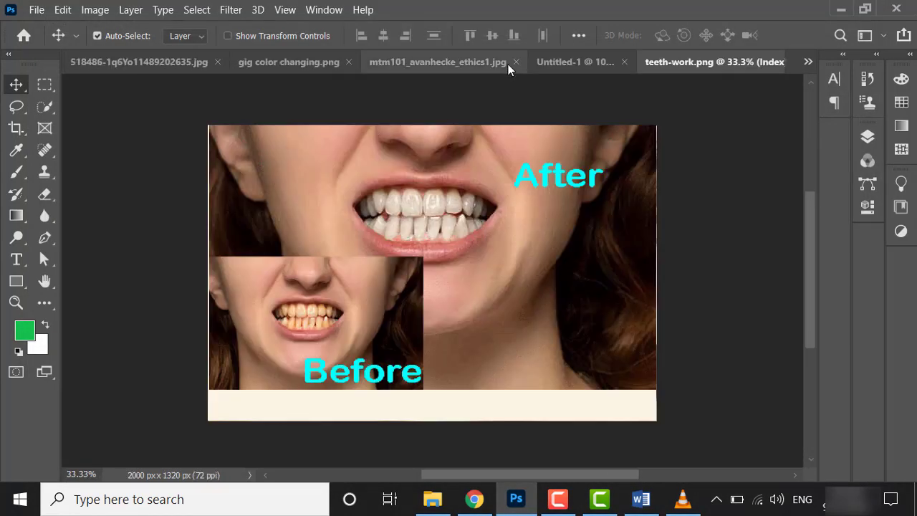
left_click(562, 62)
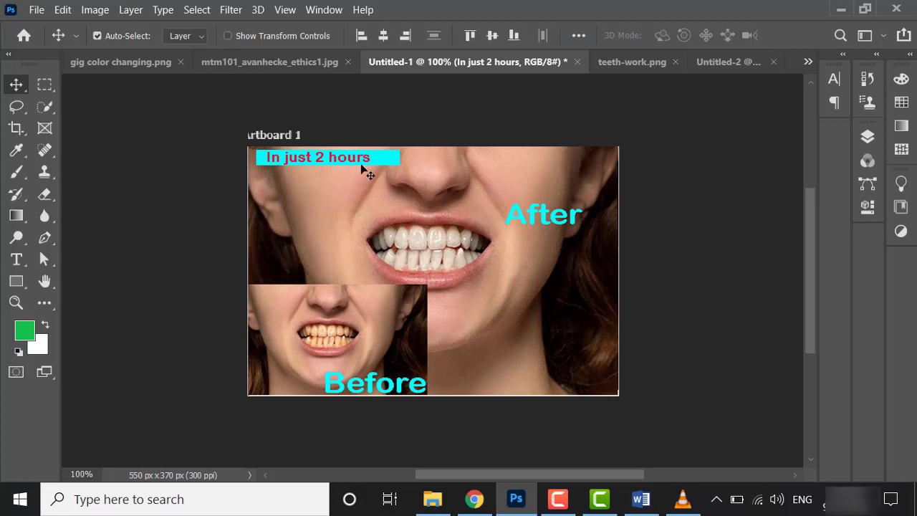
double_click(326, 158)
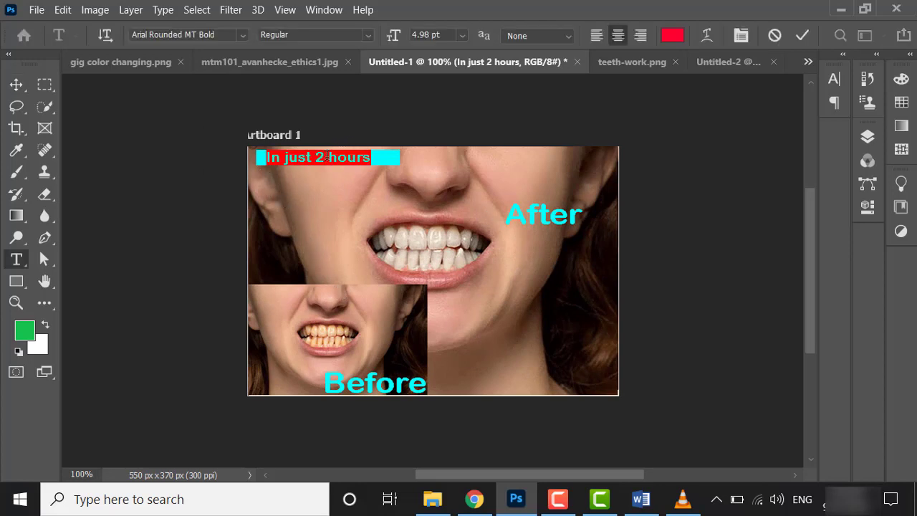
left_click(324, 157)
key("BackSpace")
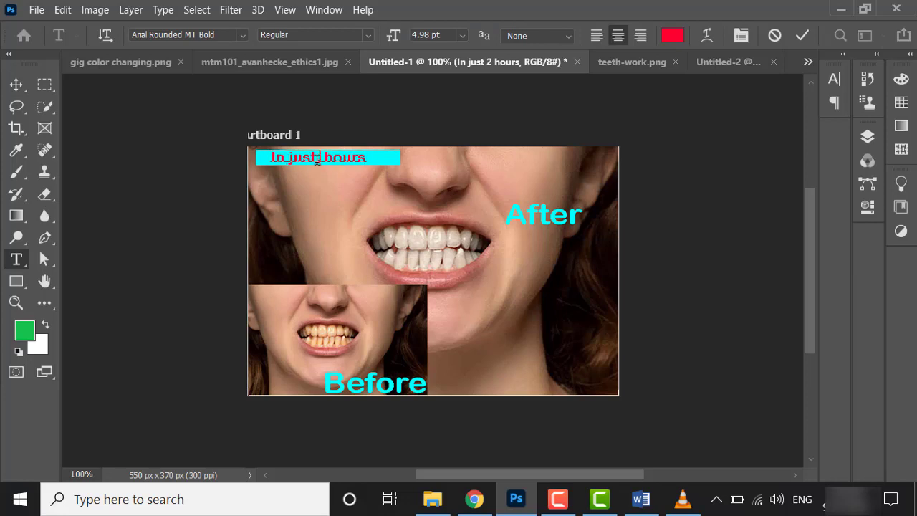
type("1")
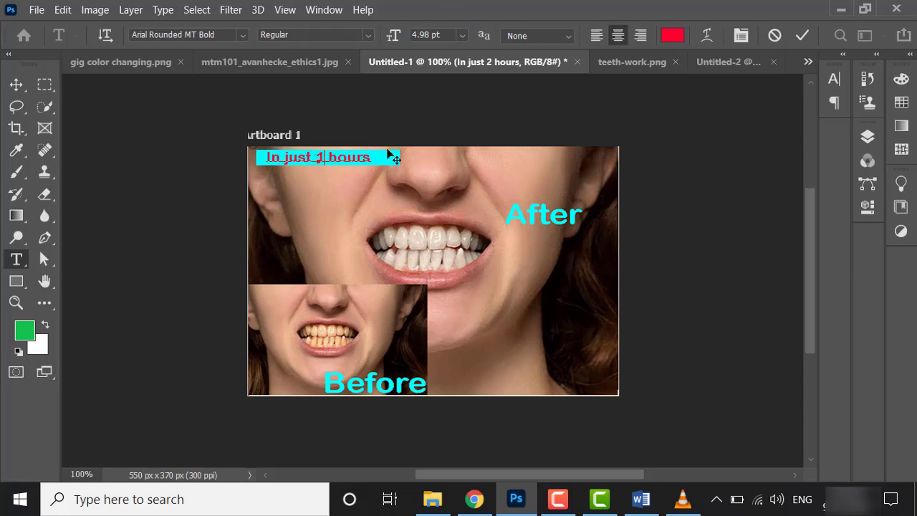
key("BackSpace")
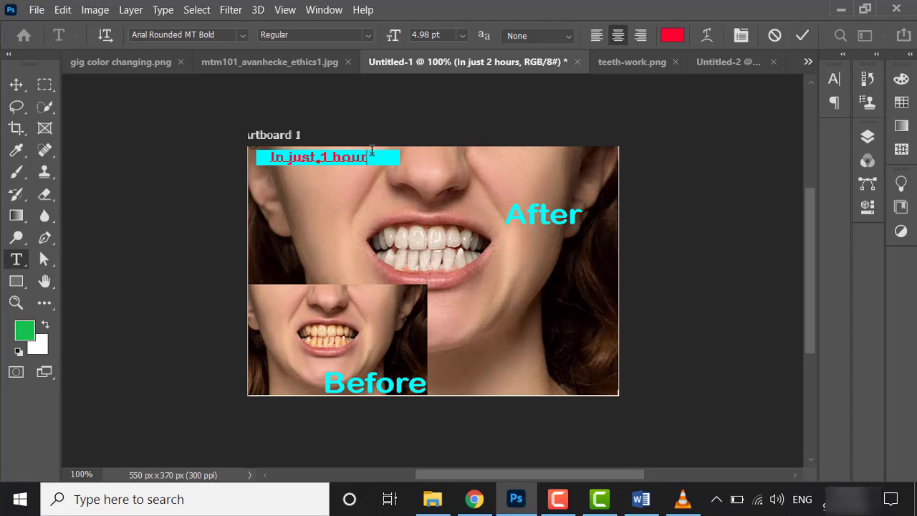
left_click(35, 9)
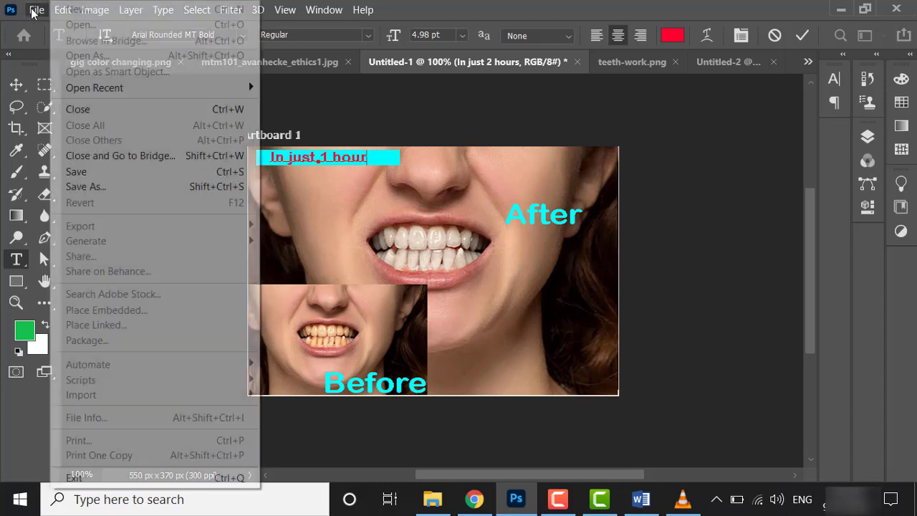
left_click(310, 241)
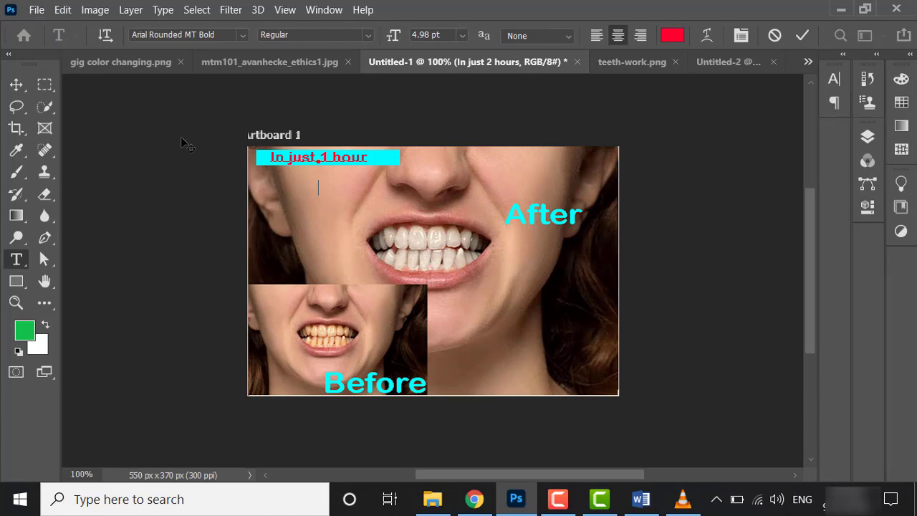
Commit the caption edit and open the Save for Web (Legacy) export settings
left_click(15, 84)
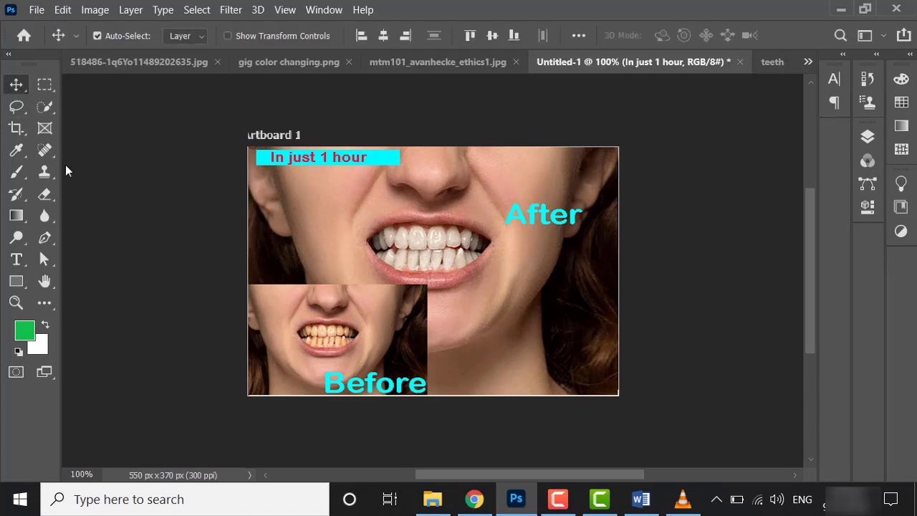
left_click(36, 10)
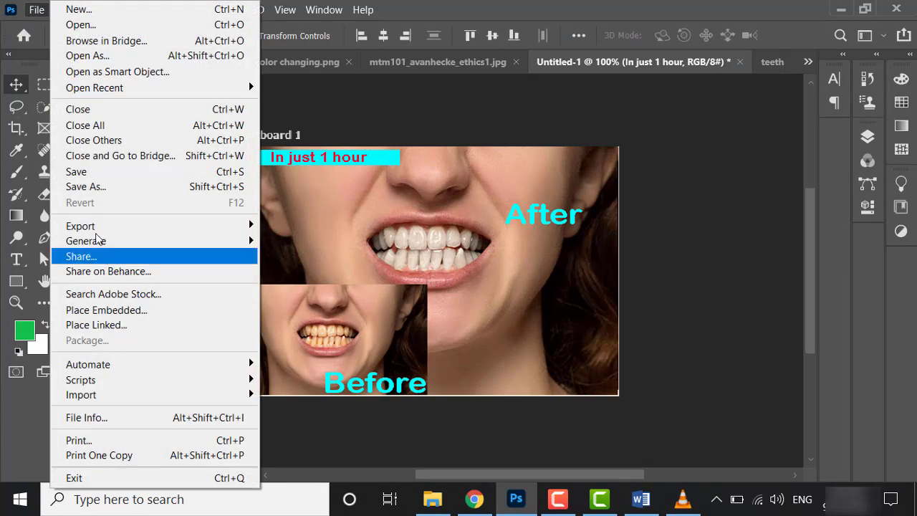
mouse_move(217, 231)
left_click(318, 288)
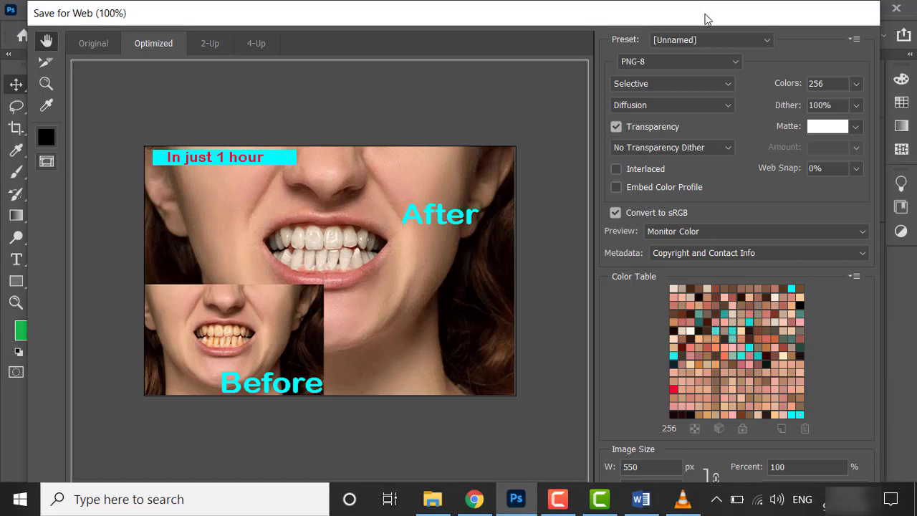
left_click_drag(705, 19, 708, 9)
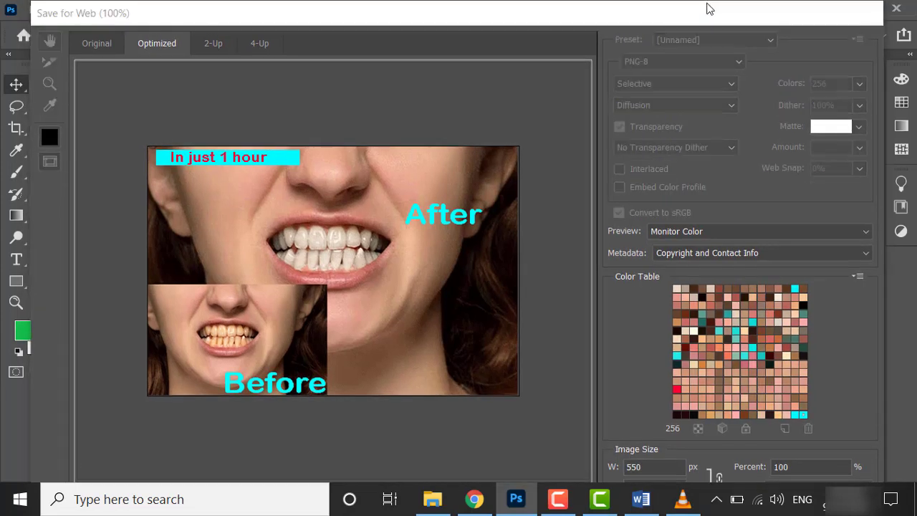
key("Return")
Save the PNG as 'photoshop editing 4', replacing the existing file, then minimize Photoshop
scroll(376, 227, "down", 3)
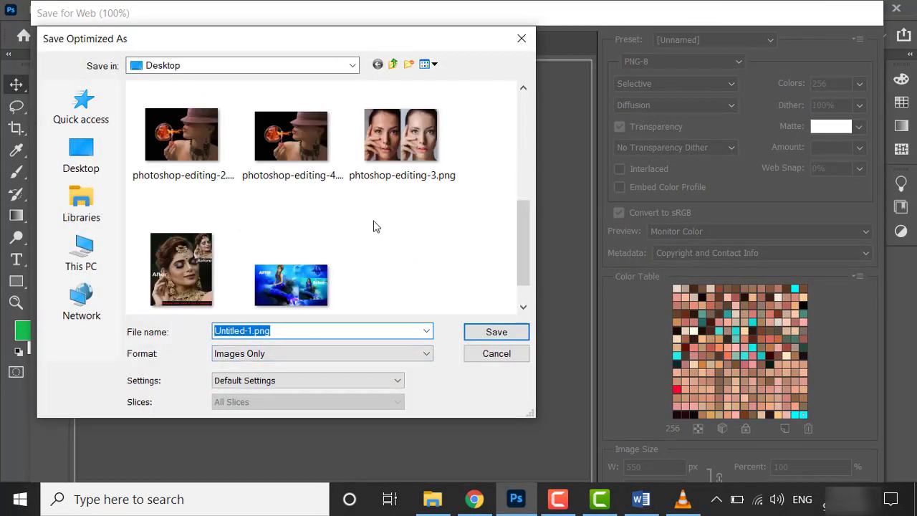
scroll(372, 223, "up", 3)
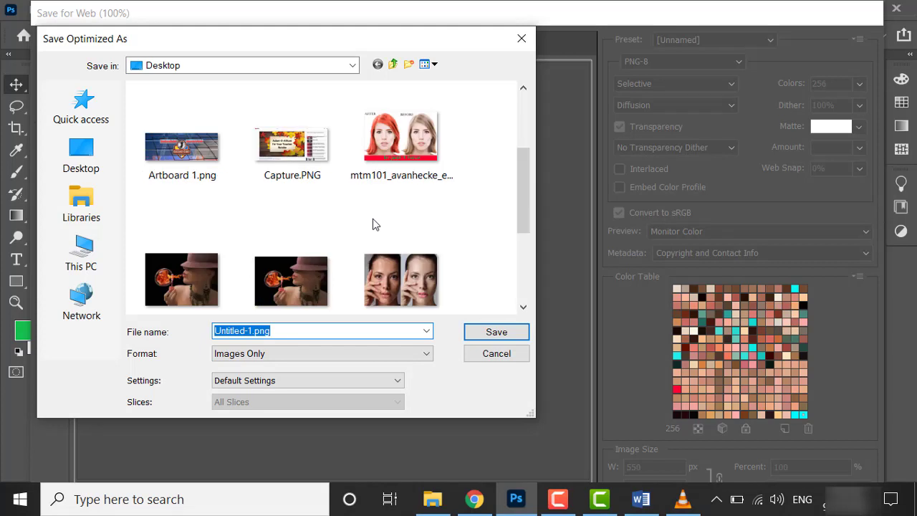
left_click(296, 333)
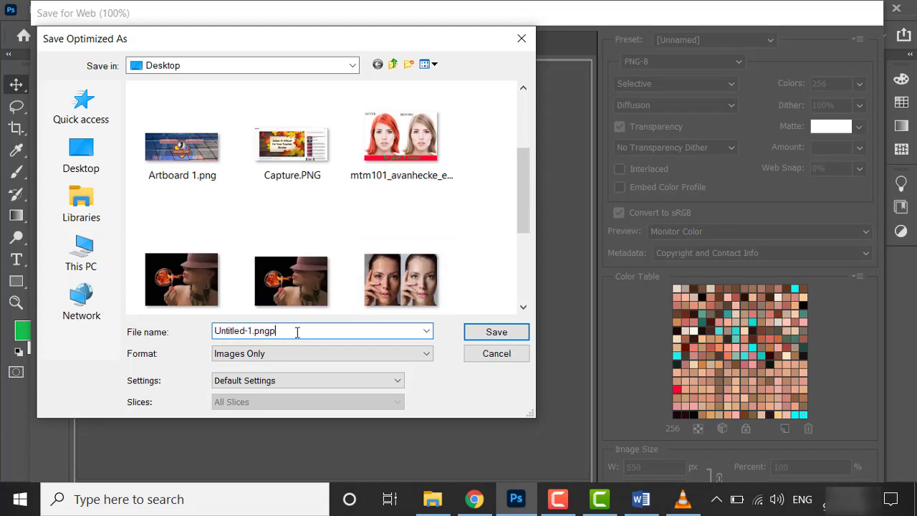
key("BackSpace")
key("BackSpace")
key("BackSpace")
key("BackSpace")
key("BackSpace")
key("BackSpace")
key("BackSpace")
key("BackSpace")
key("BackSpace")
key("BackSpace")
key("BackSpace")
type("pho")
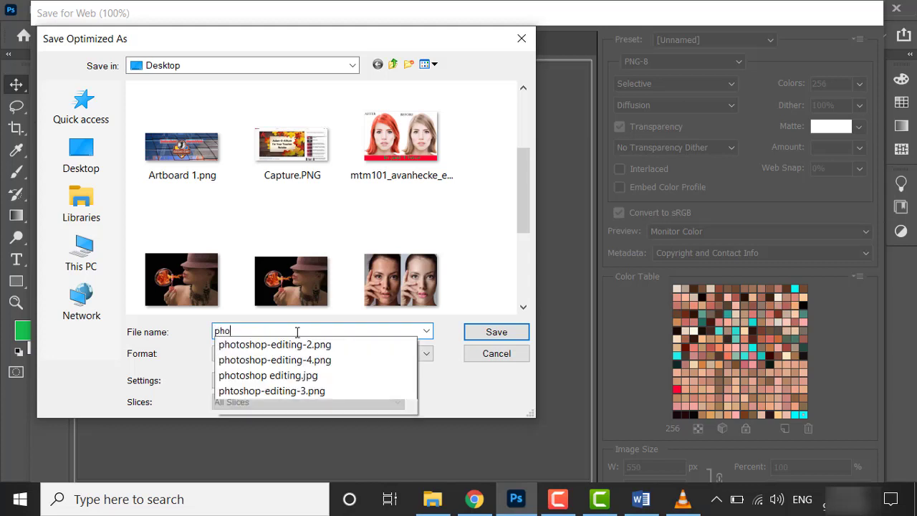
type("toshop e")
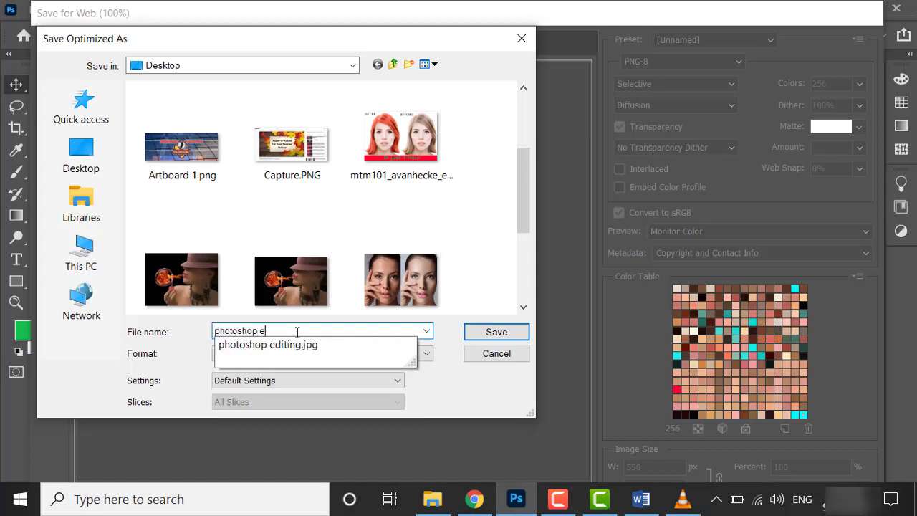
type("diting 4")
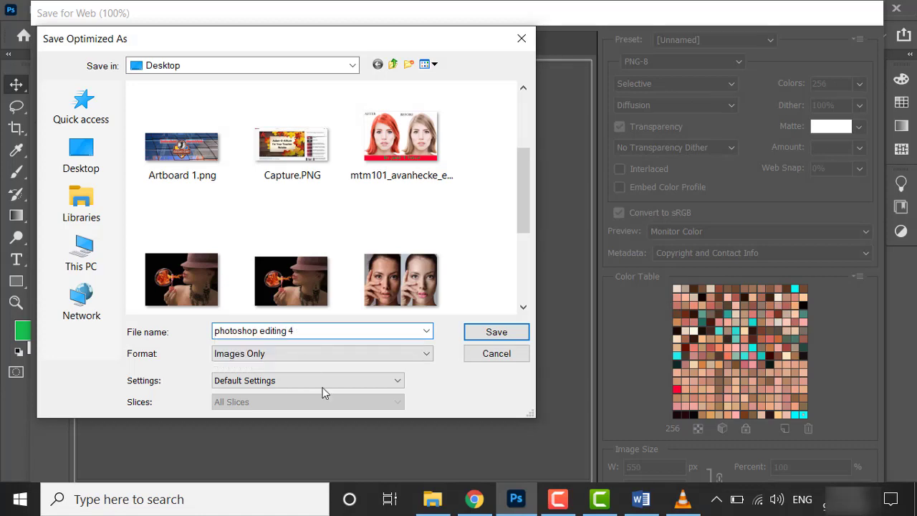
left_click(486, 332)
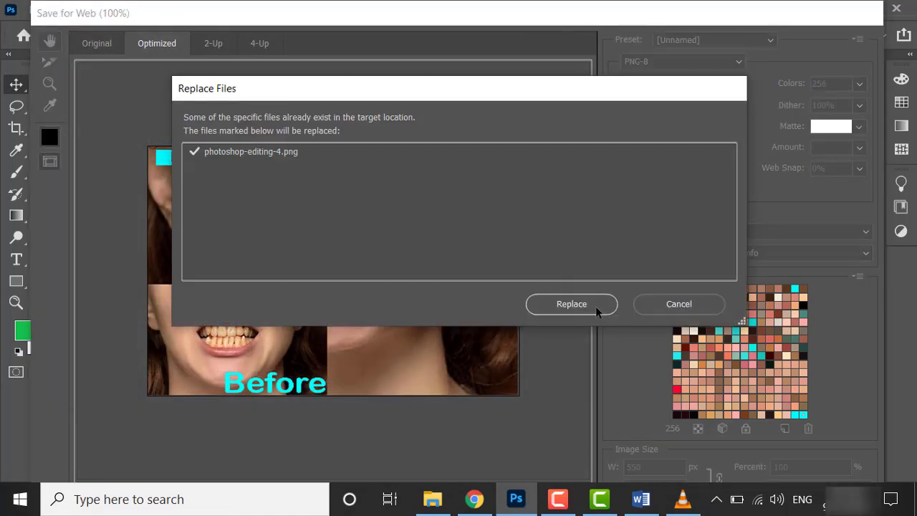
left_click(597, 310)
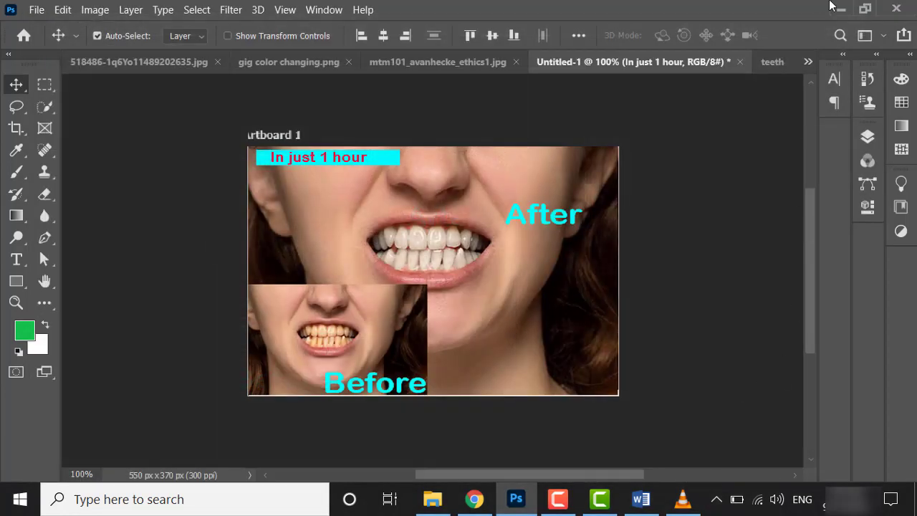
left_click(841, 9)
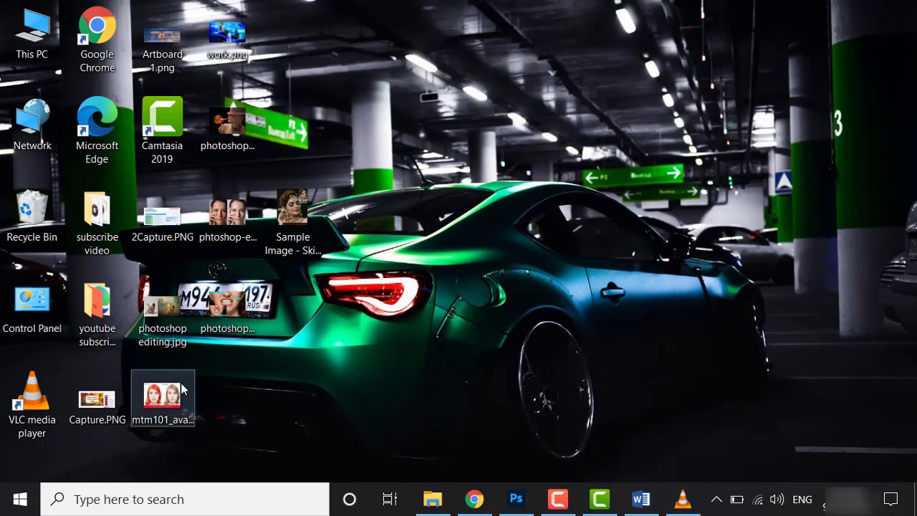
Drag the teeth before/after image from the desktop into Fiverr's Gig Photos as the second photo
left_click(474, 502)
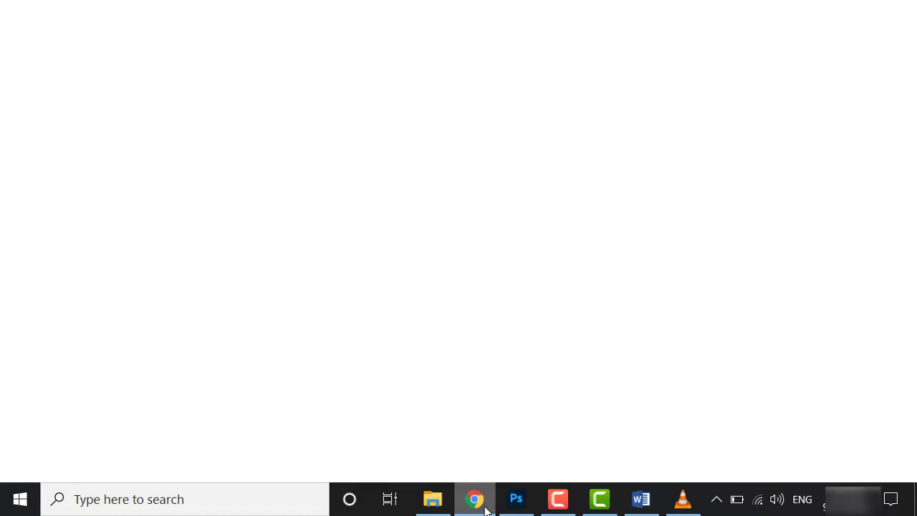
left_click(821, 12)
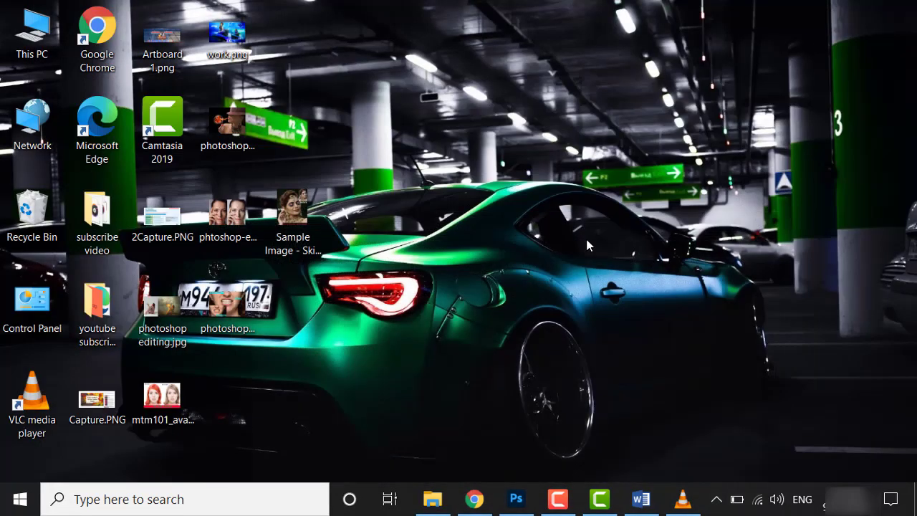
left_click_drag(183, 377, 228, 302)
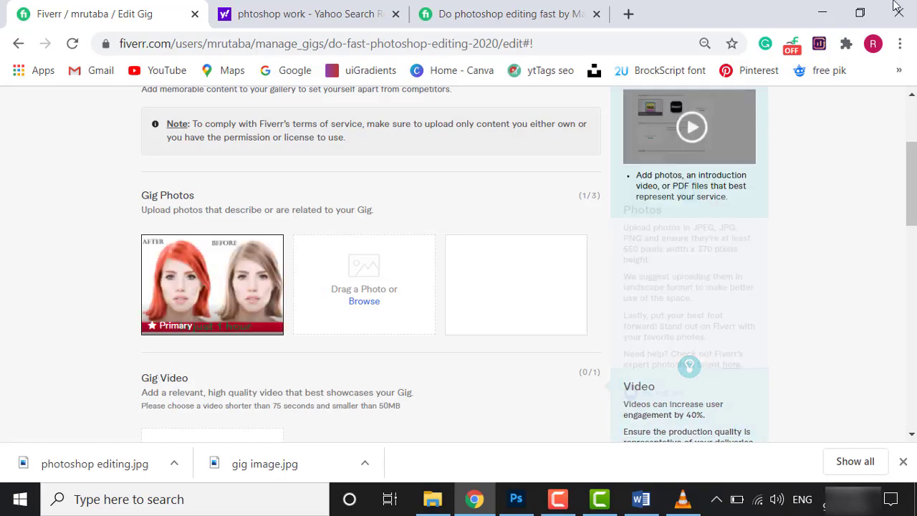
left_click(823, 12)
left_click_drag(218, 319, 332, 298)
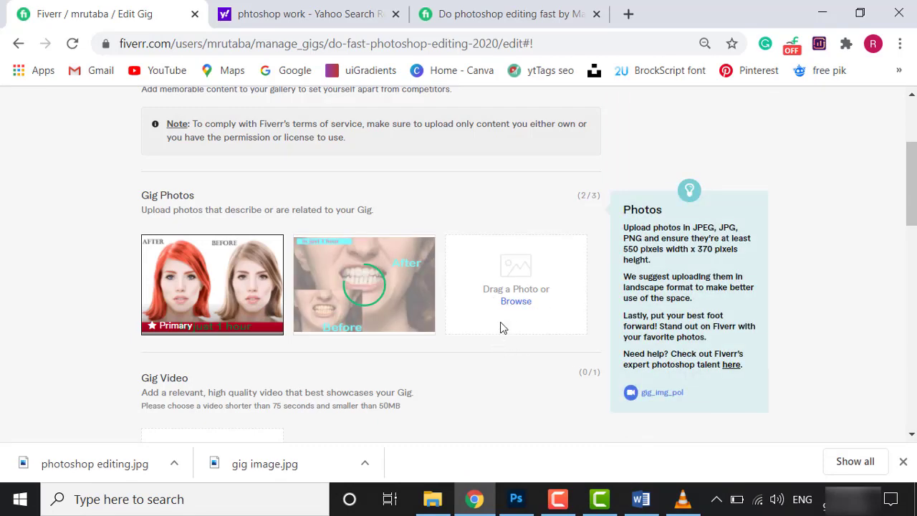
left_click(823, 9)
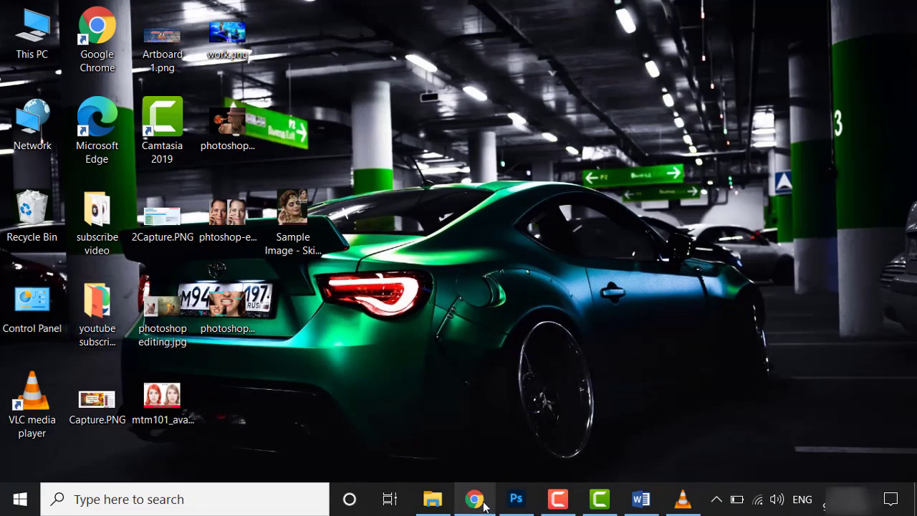
Convert the face retouch photo's Background to a normal layer, shift it left, and delete the teeth image from Untitled-1
left_click(516, 499)
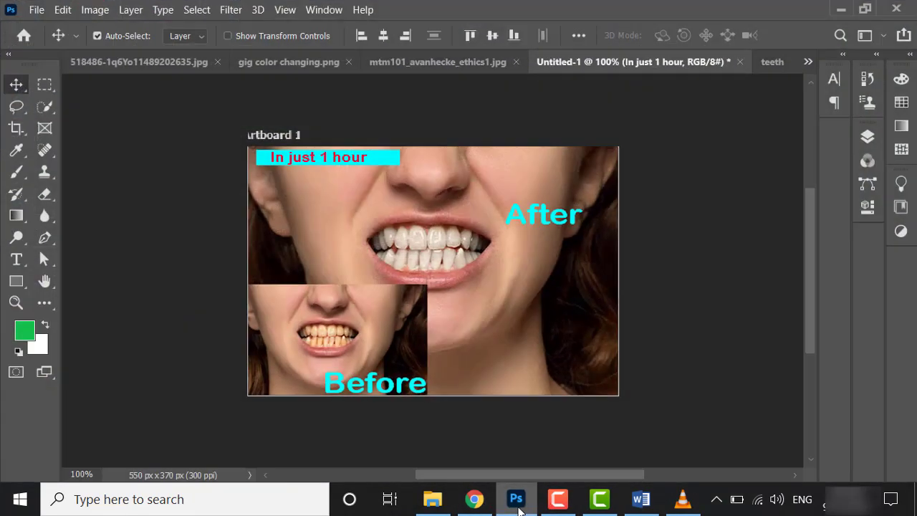
left_click(460, 64)
left_click(287, 62)
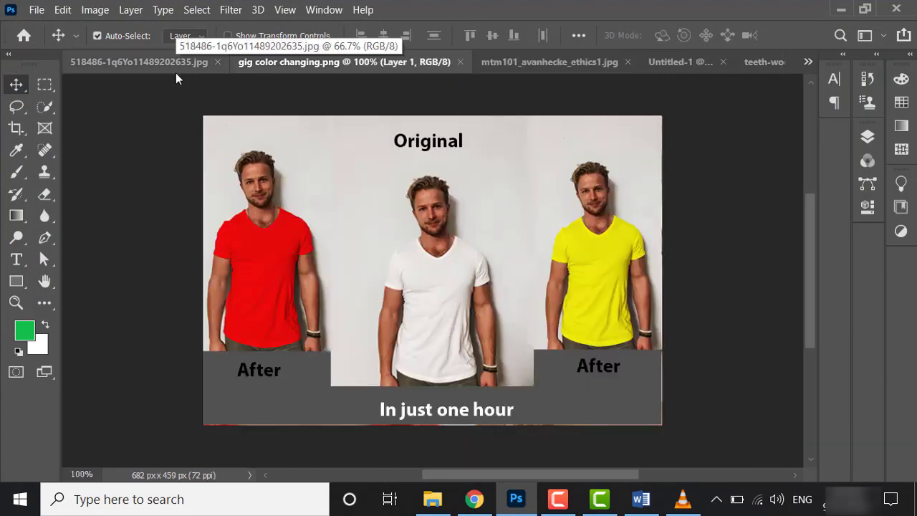
left_click(170, 66)
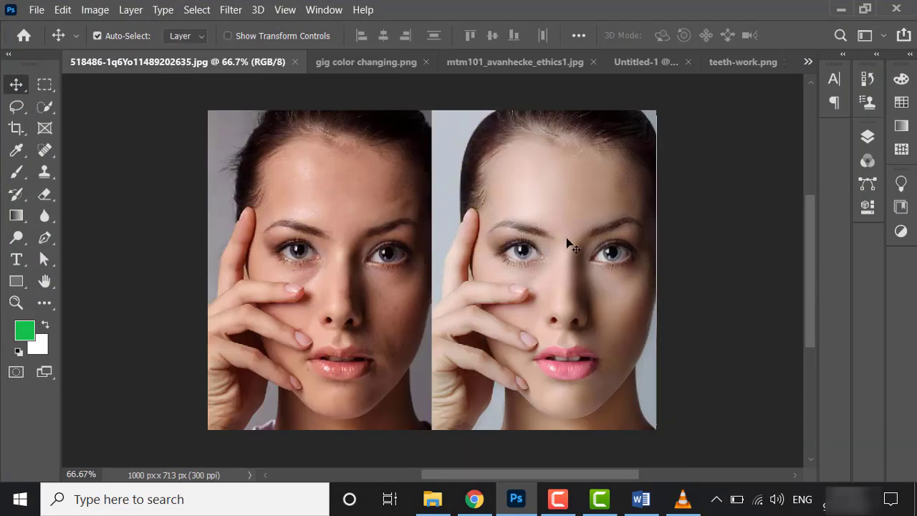
mouse_move(558, 248)
left_mouse_down()
mouse_move(579, 229)
mouse_move(567, 245)
left_mouse_up()
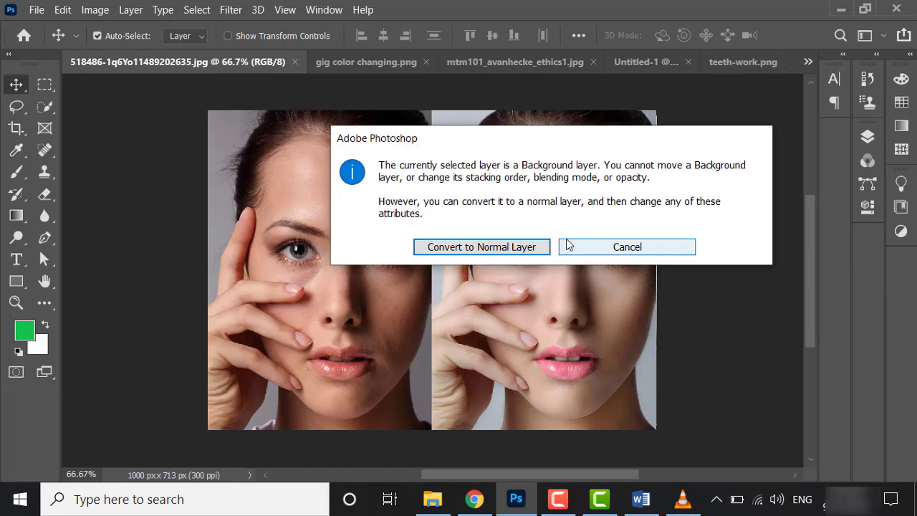
left_click(503, 248)
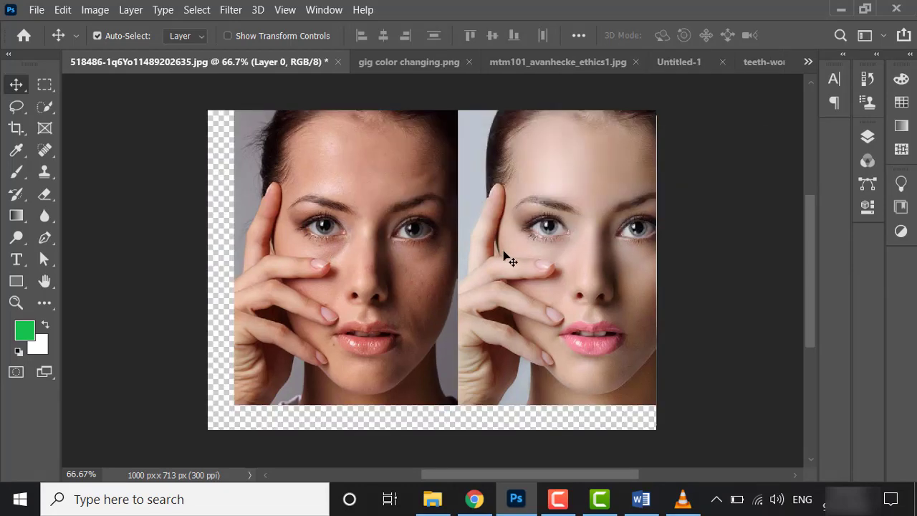
key("ctrl")
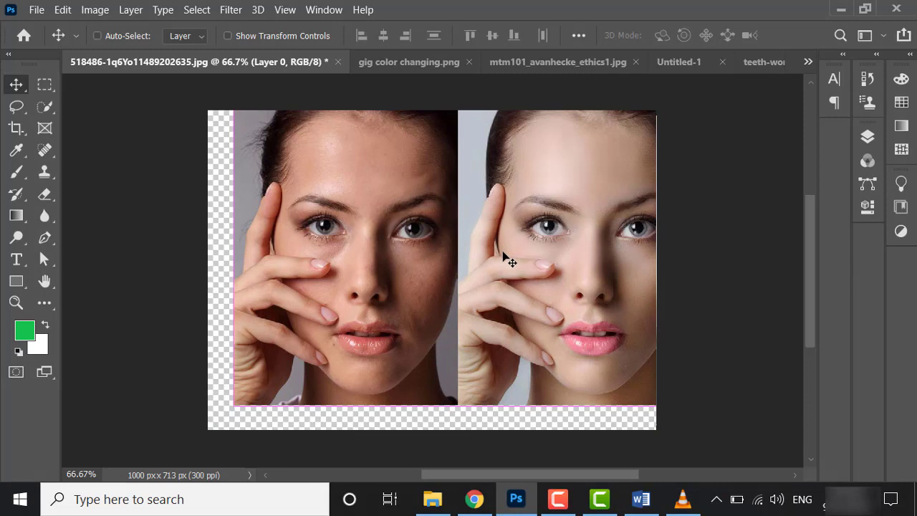
left_click_drag(506, 263, 477, 269)
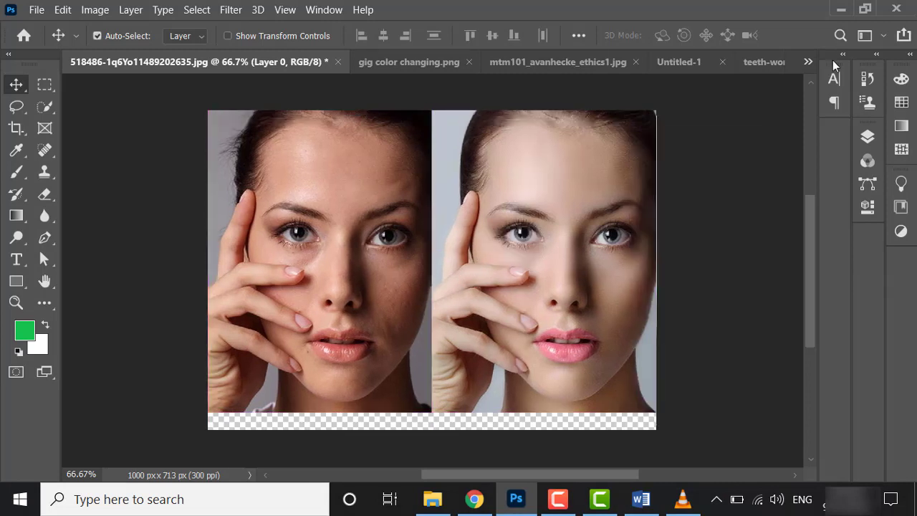
left_click(677, 61)
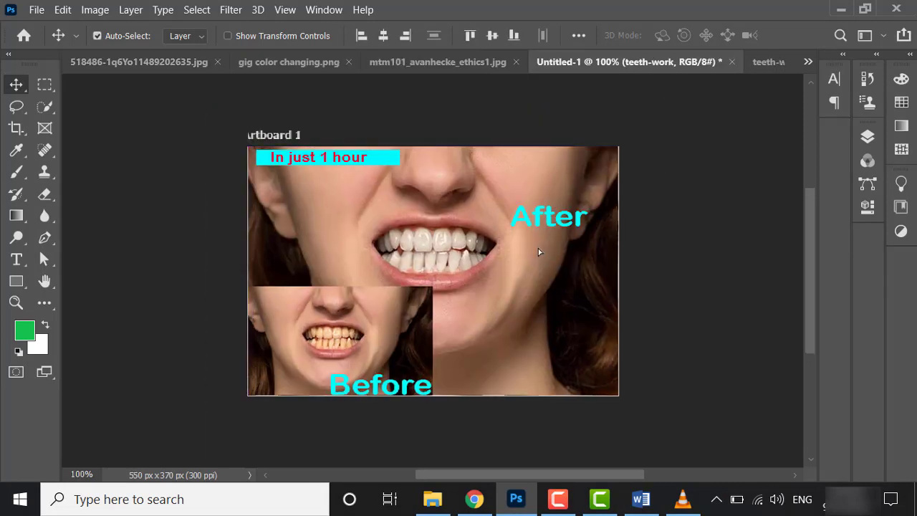
key("Delete")
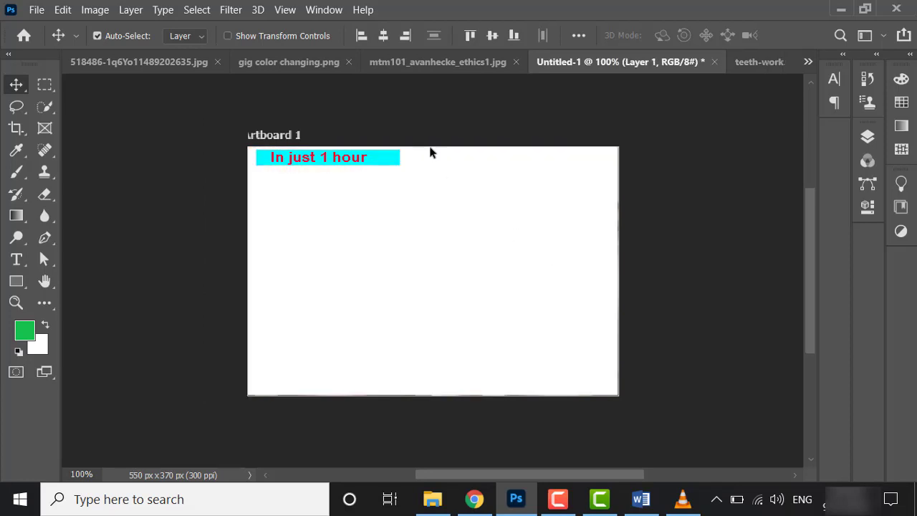
Drag the face before/after photo layer into the Untitled-1 artboard
left_click(190, 62)
left_click_drag(370, 268, 707, 66)
left_click_drag(489, 260, 489, 260)
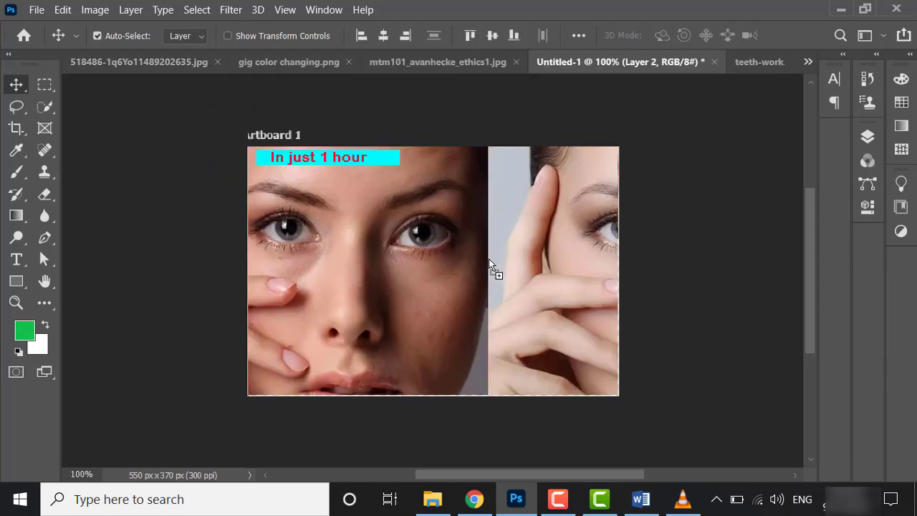
Scale the placed face photo to 56.1% and fit it beneath the 'In just 1 hour' caption
key("ctrl+t")
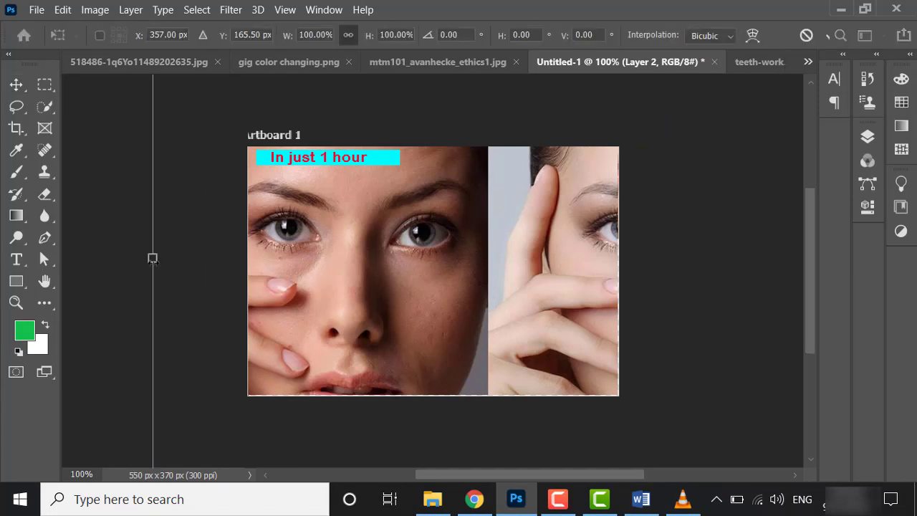
left_click_drag(152, 258, 400, 258)
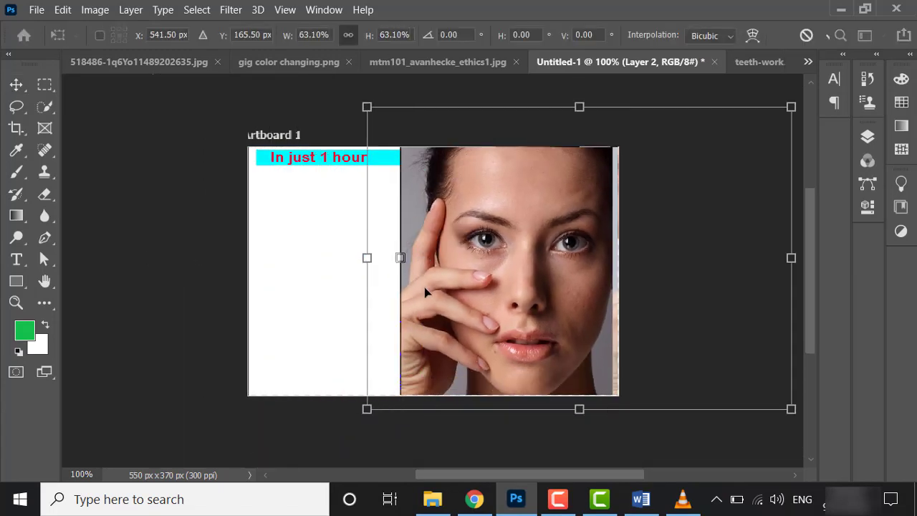
left_click_drag(425, 292, 349, 291)
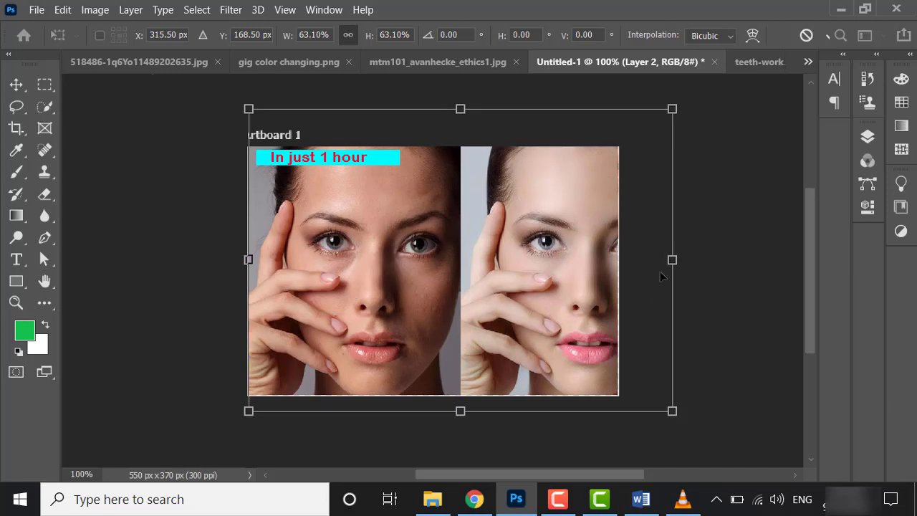
left_click_drag(672, 259, 624, 260)
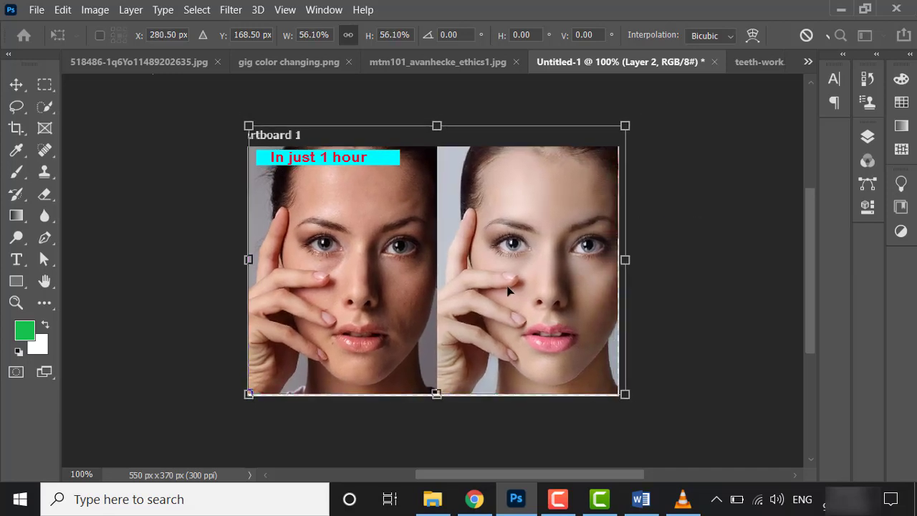
left_click_drag(508, 293, 512, 297)
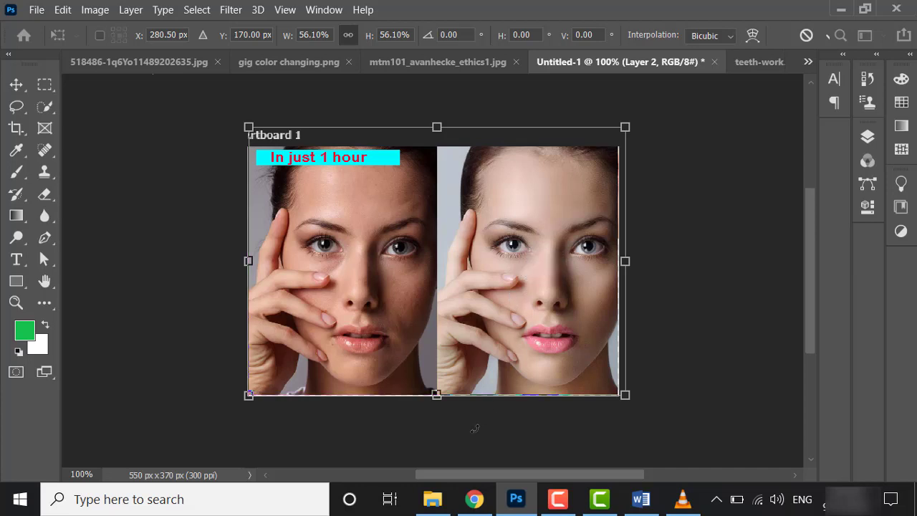
key("Return")
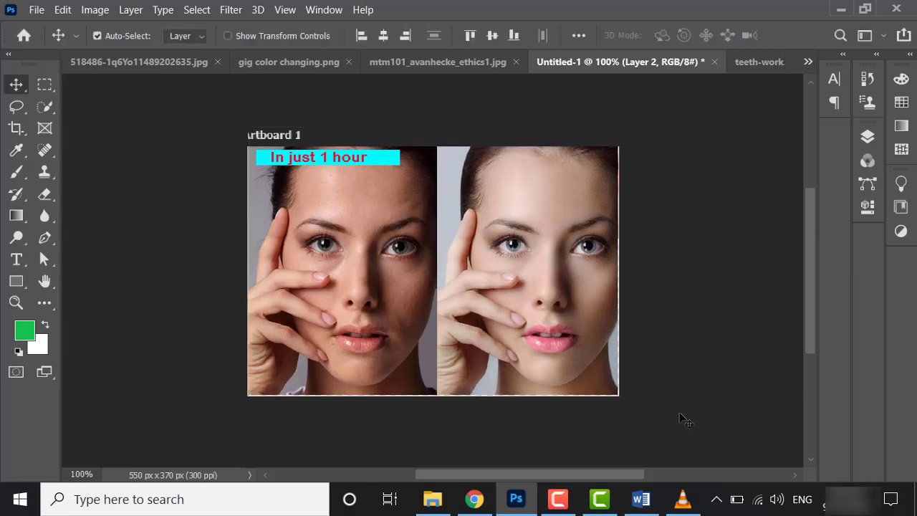
scroll(601, 283, "up", 1)
scroll(601, 283, "up", 2)
scroll(606, 280, "down", 3)
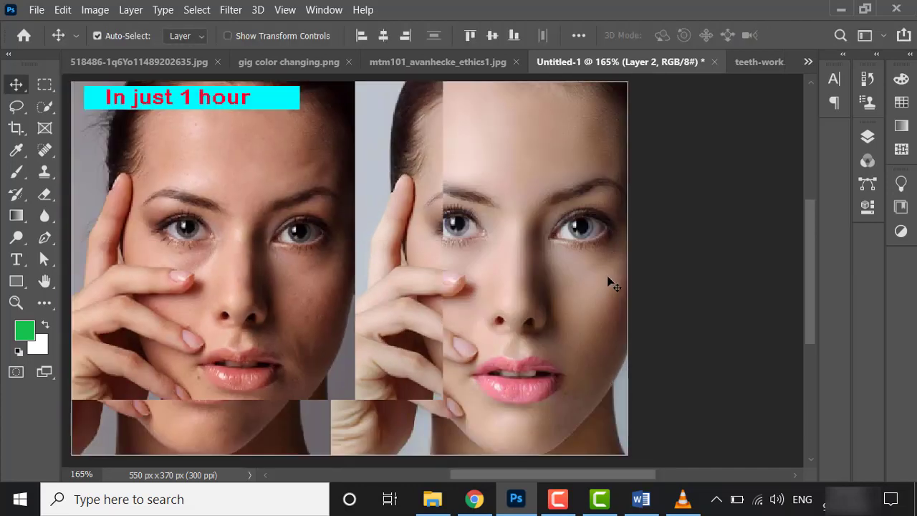
scroll(534, 405, "up", 4)
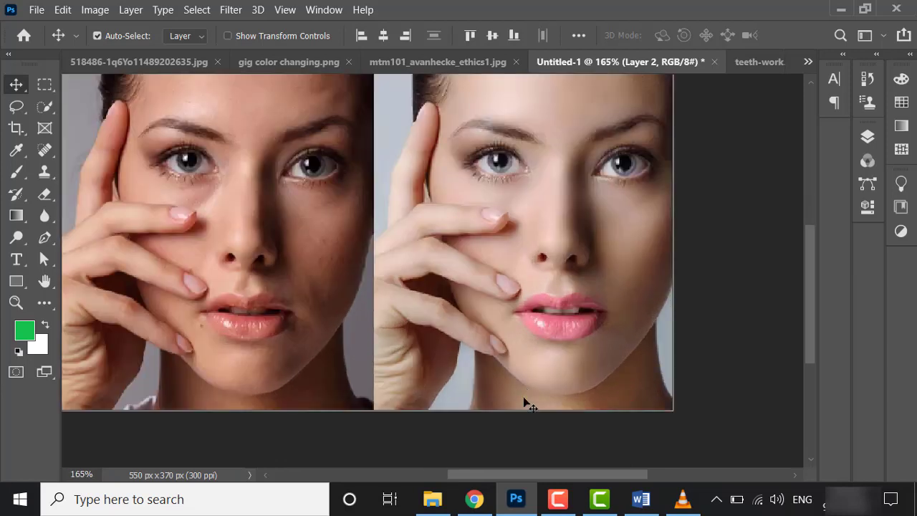
scroll(508, 404, "down", 3)
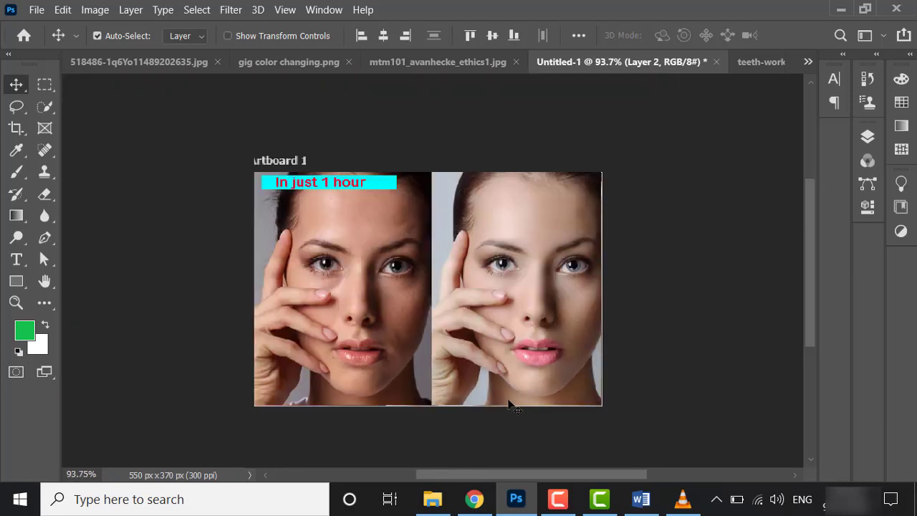
left_click(36, 11)
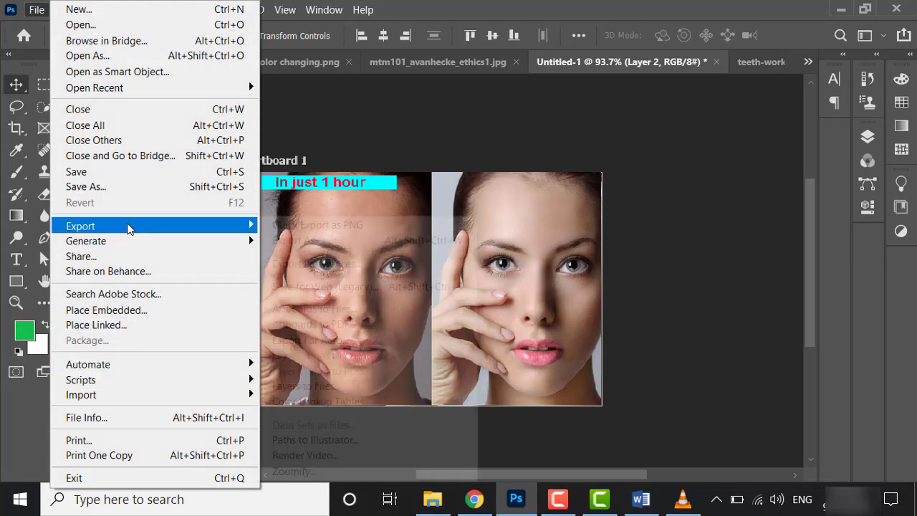
mouse_move(127, 226)
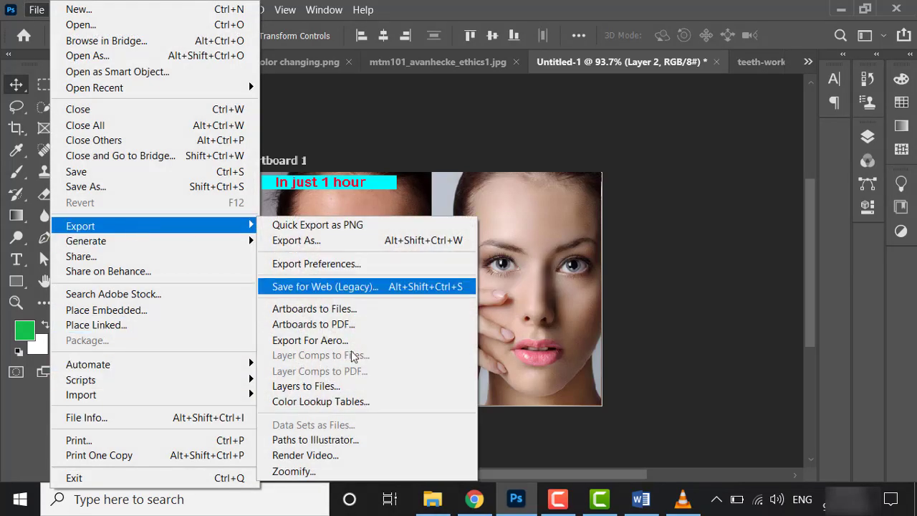
left_click(327, 287)
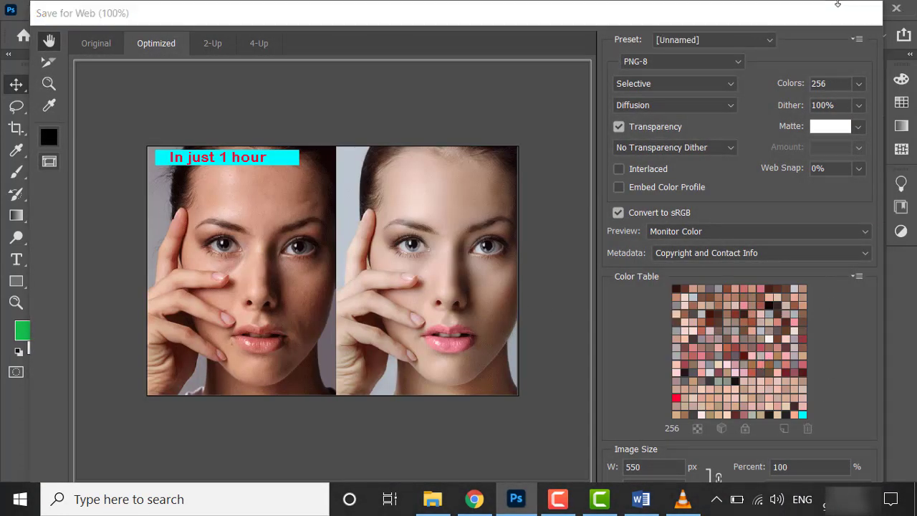
key("Escape")
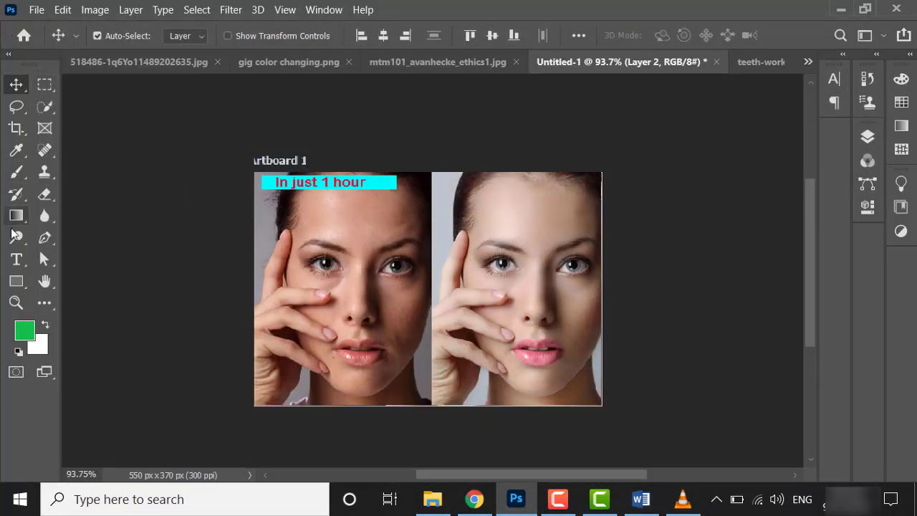
Add a 'Befor' text label under the left photo and shrink it to about 70%
left_click(16, 259)
left_click(339, 385)
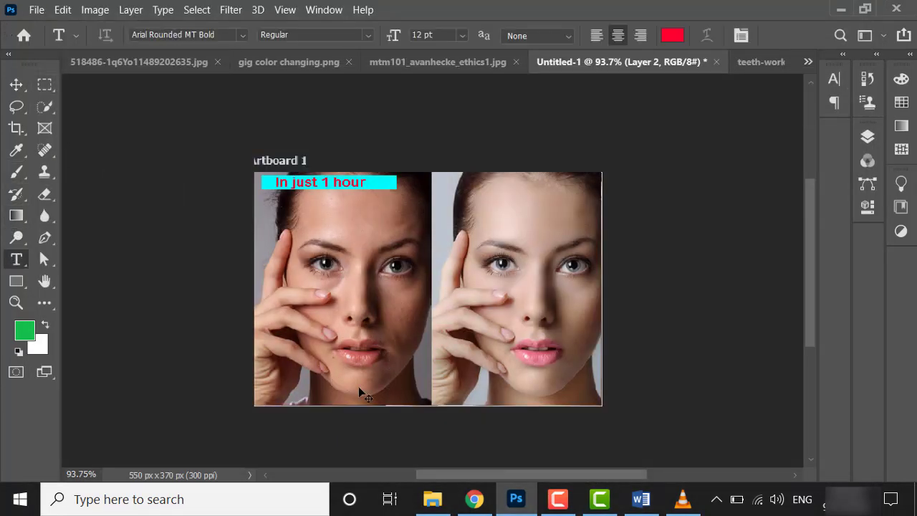
type("Befor")
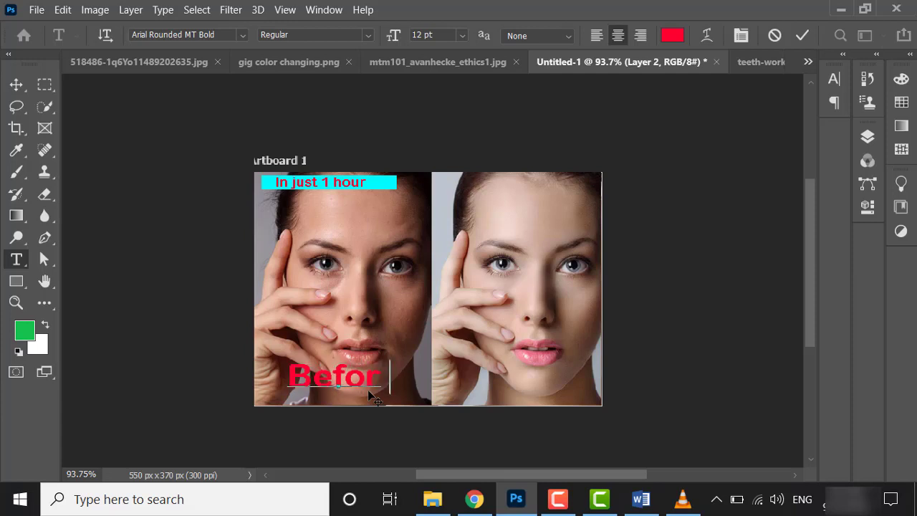
left_click(21, 85)
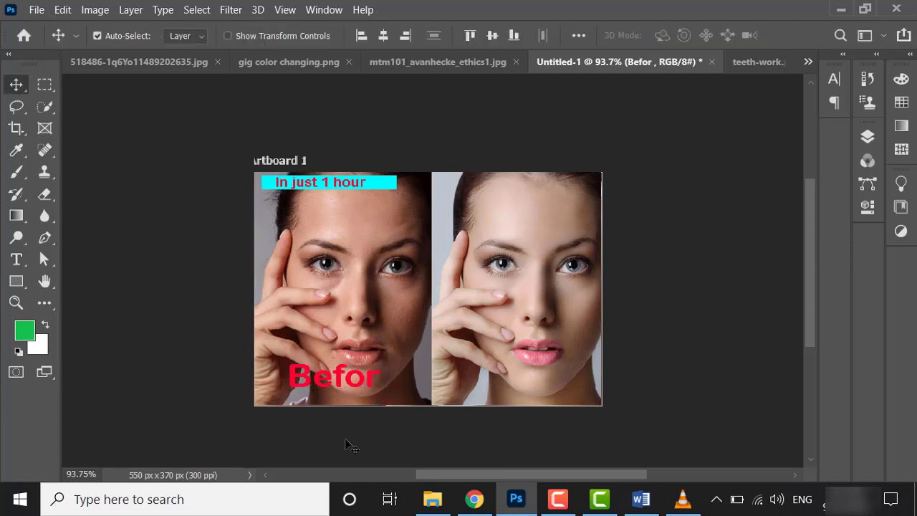
key("ctrl")
key("ctrl")
key("ctrl+t")
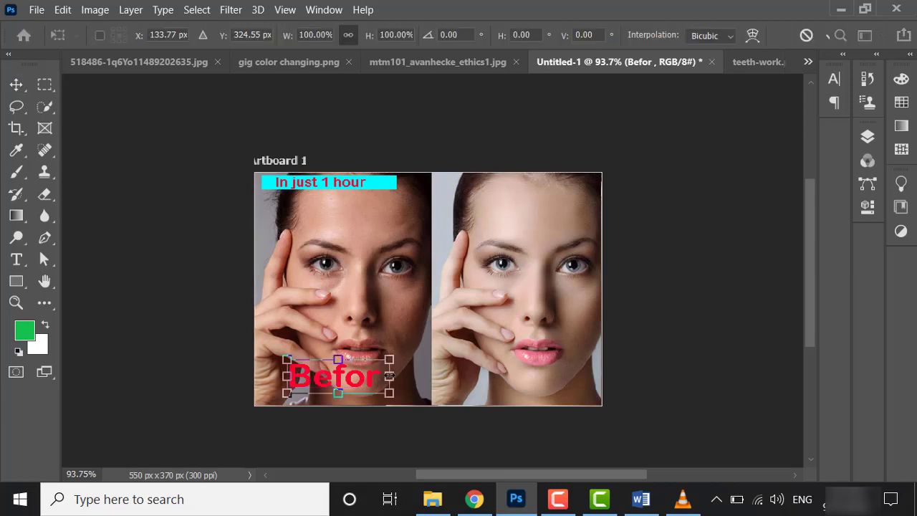
left_click_drag(383, 376, 359, 392)
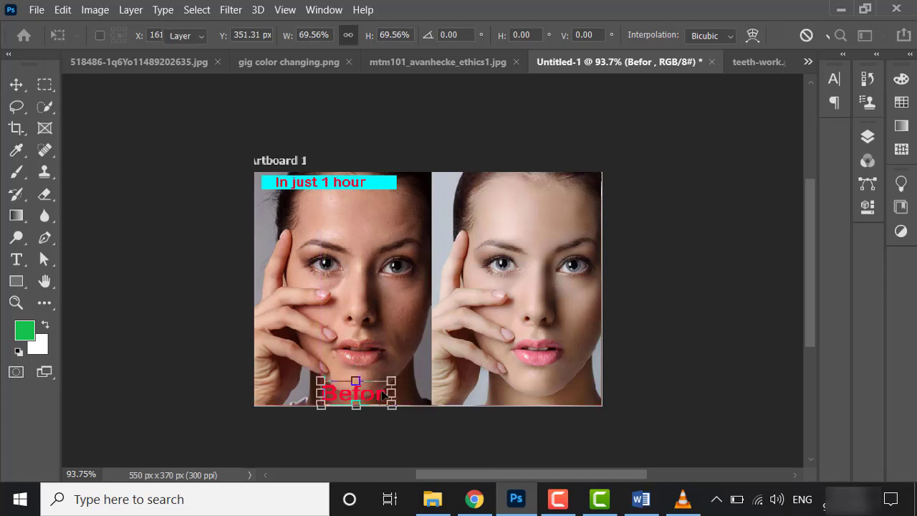
key("Return")
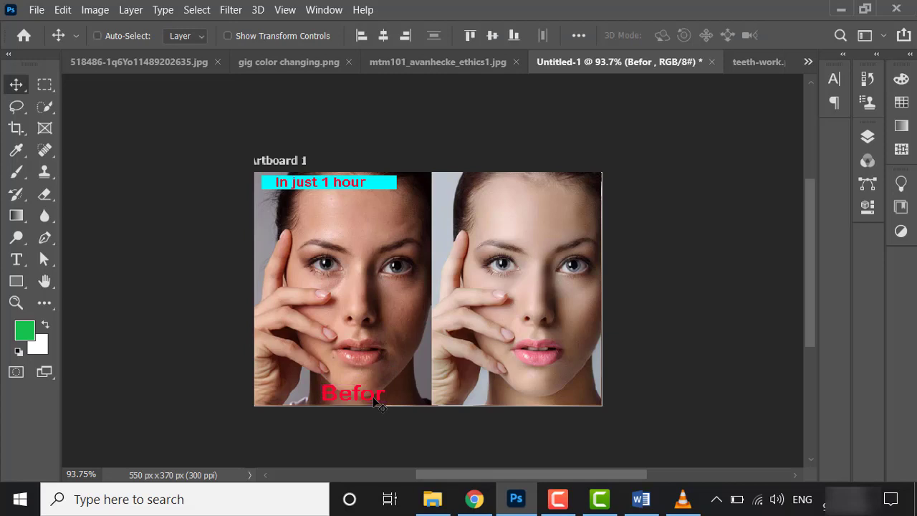
Copy the Befor label under the right photo and change its text to 'After'
left_click_drag(380, 405, 541, 396)
double_click(540, 394)
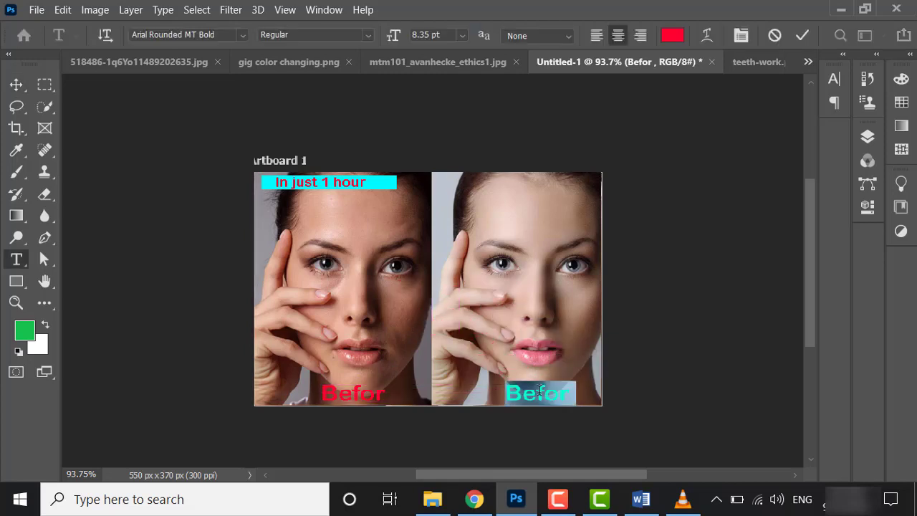
type("After")
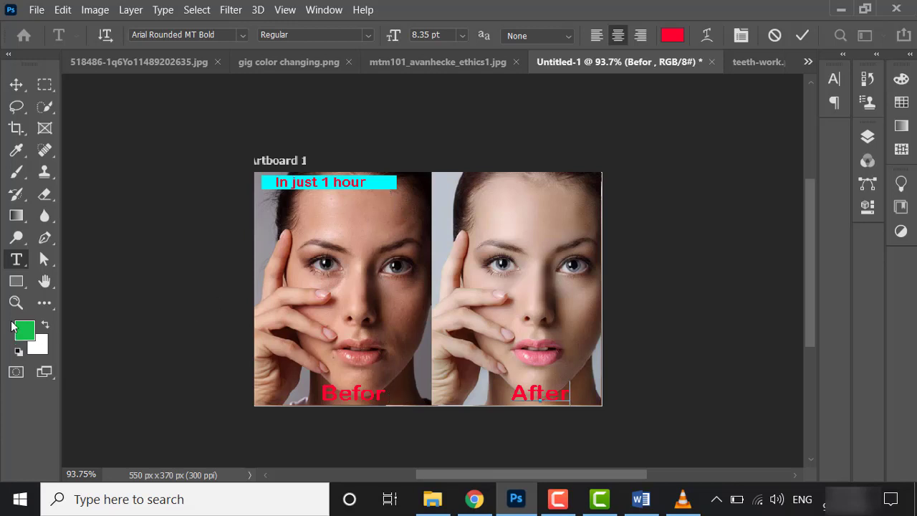
Sample the 'In just 1 hour' banner cyan and recolour the Befor label with it
left_click(15, 150)
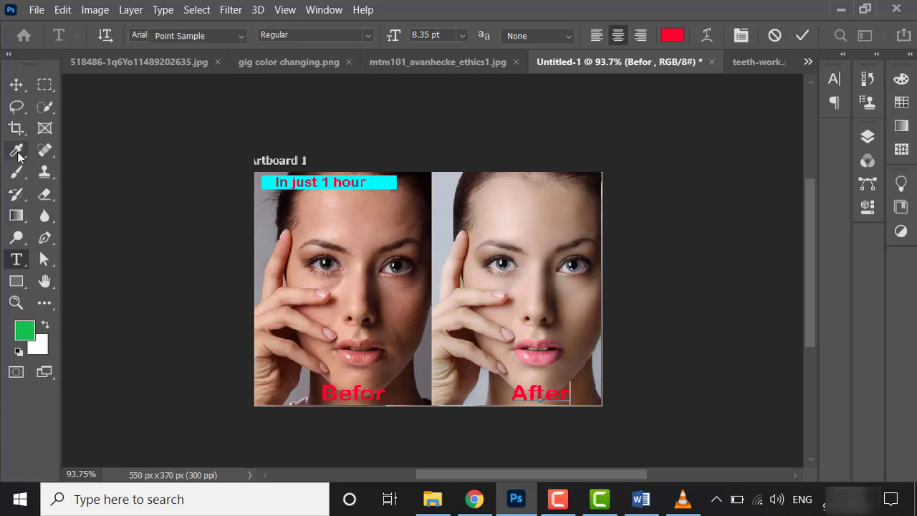
left_click(380, 186)
left_click(15, 84)
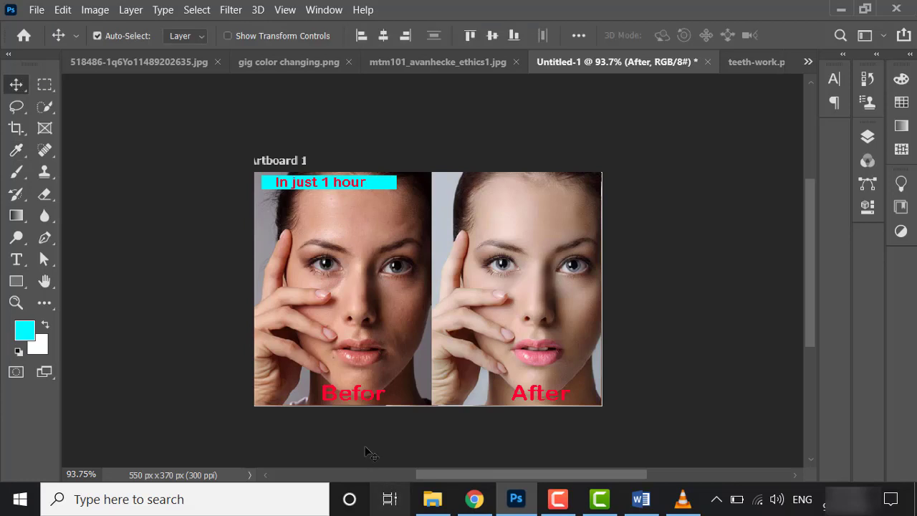
double_click(370, 399)
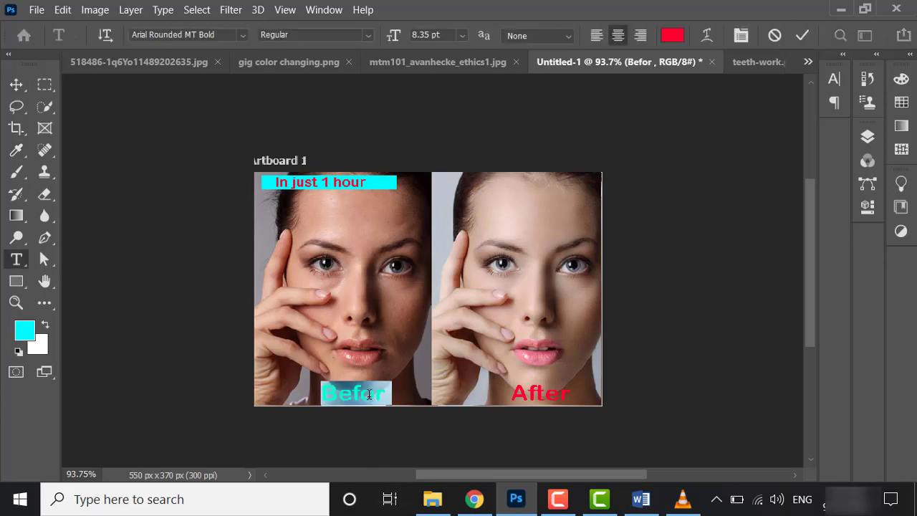
left_click(370, 412)
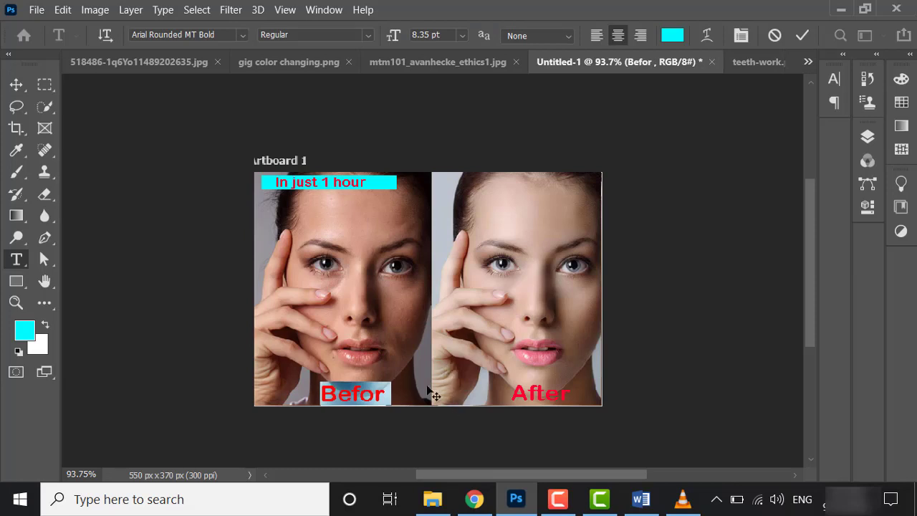
left_click_drag(382, 399, 318, 399)
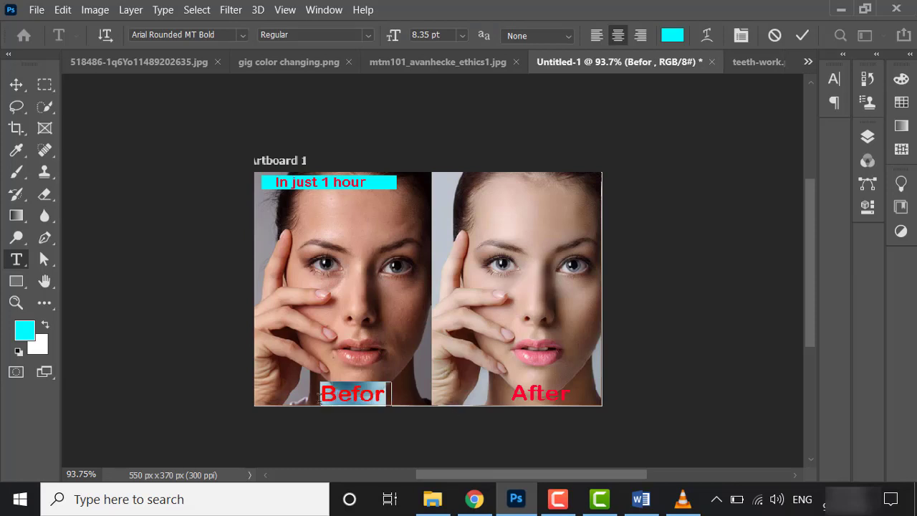
left_click(16, 84)
Recolour the After label to the same sampled cyan and commit
double_click(561, 399)
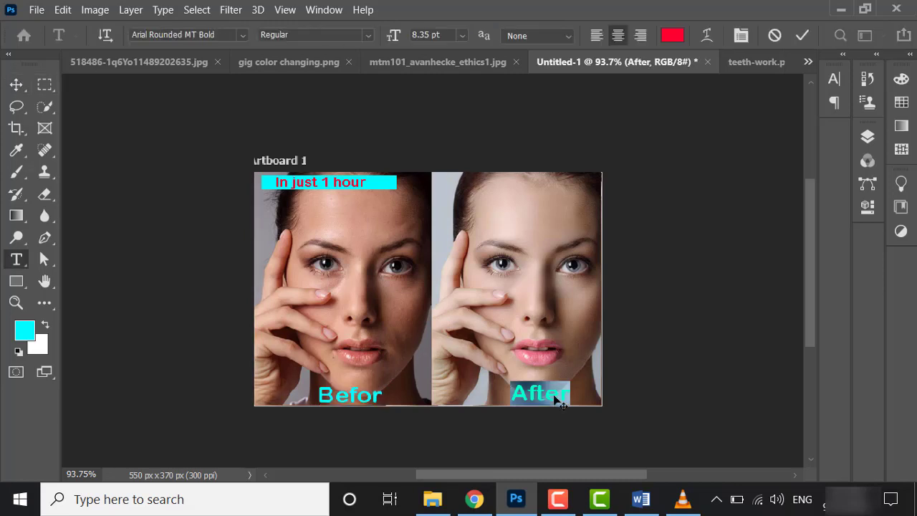
left_click(563, 420)
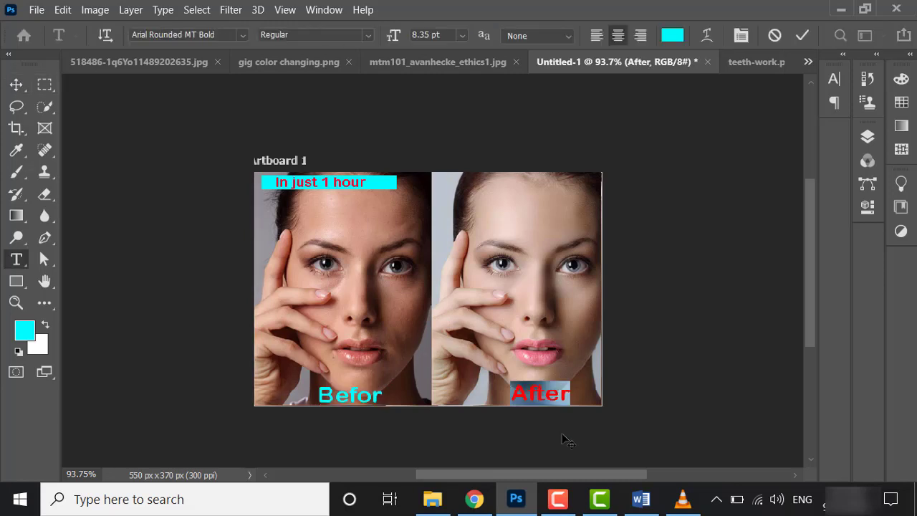
left_click(802, 35)
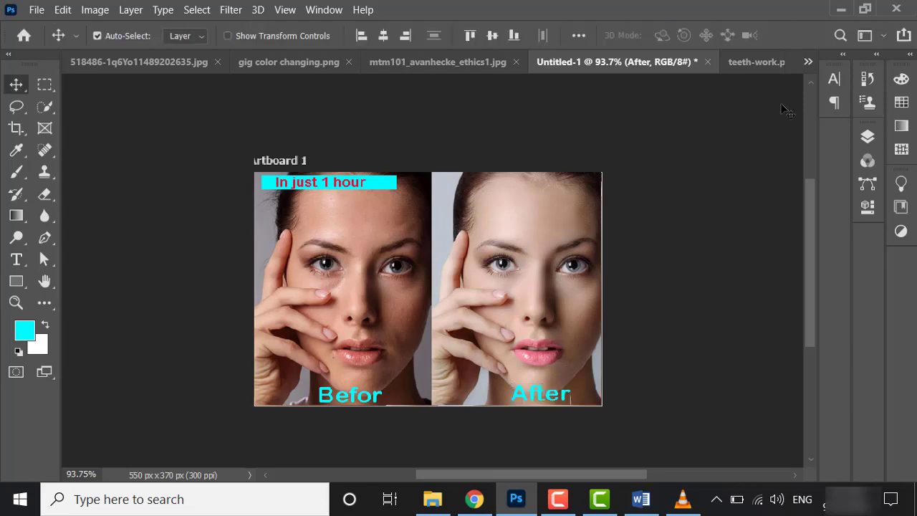
Export the image via Save for Web (Legacy) as gig.png on the Desktop, then minimise Photoshop
left_click(36, 10)
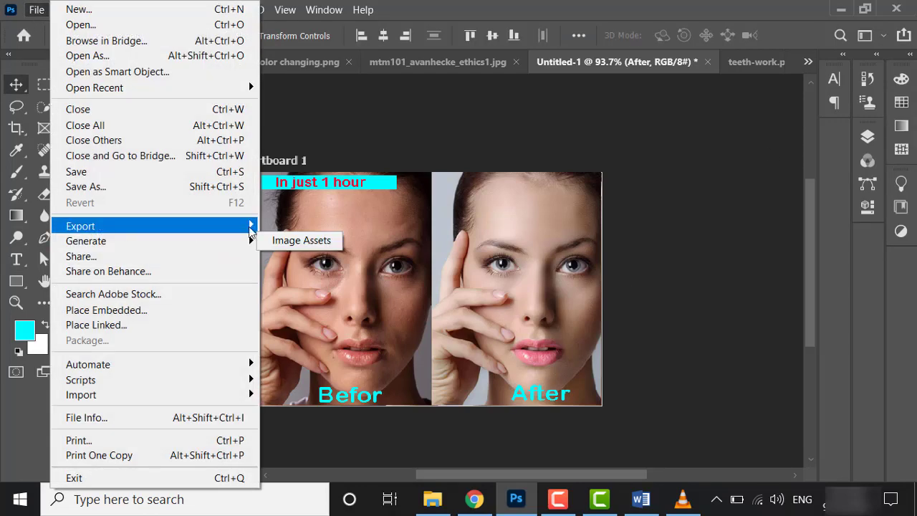
mouse_move(143, 226)
left_click(302, 285)
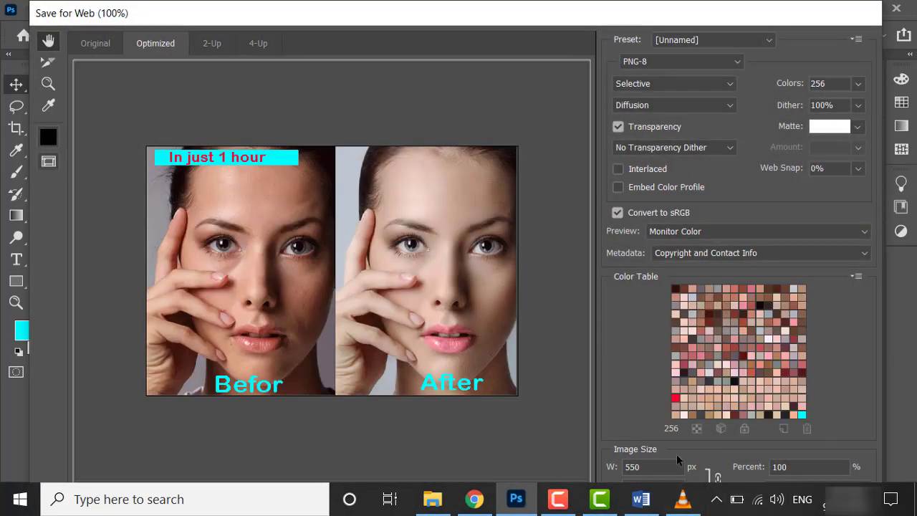
key("Return")
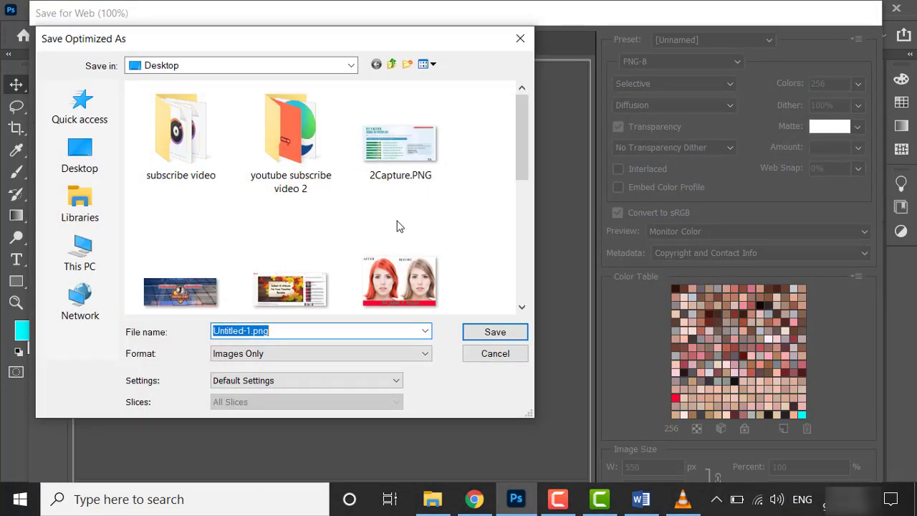
scroll(399, 226, "down", 5)
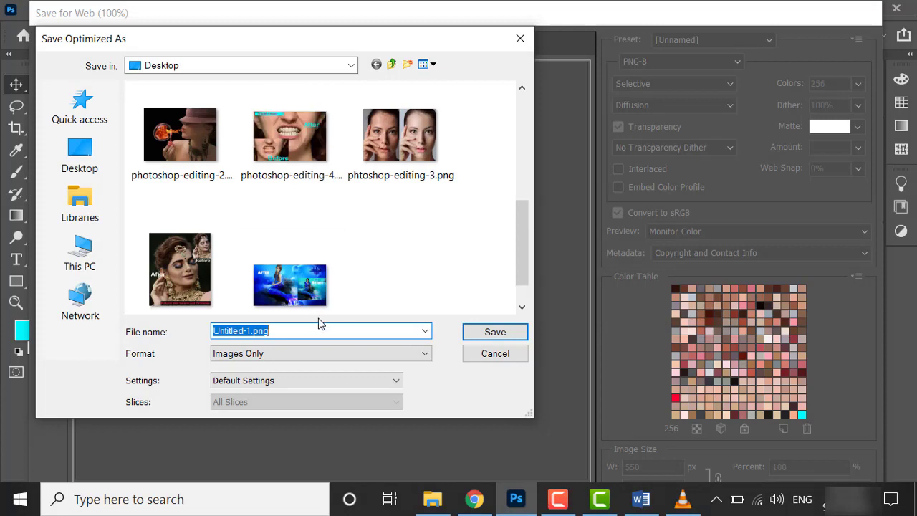
type("gig")
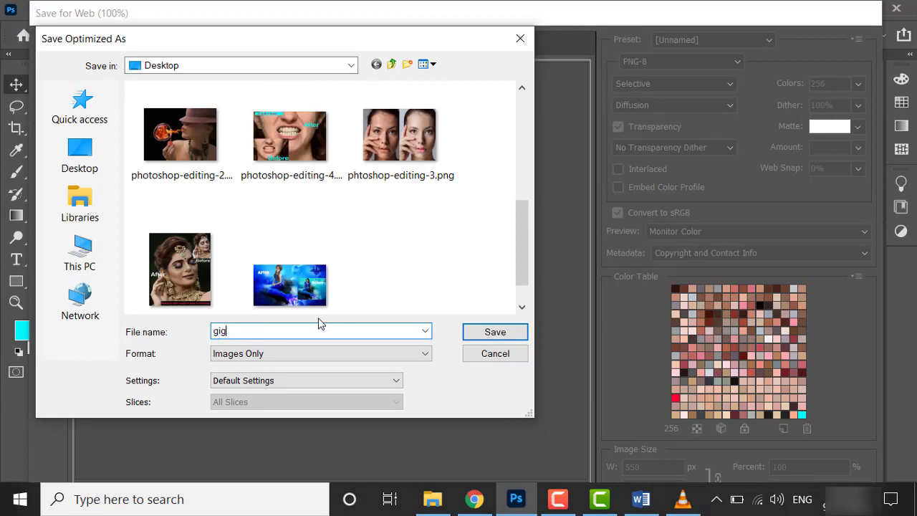
left_click(509, 331)
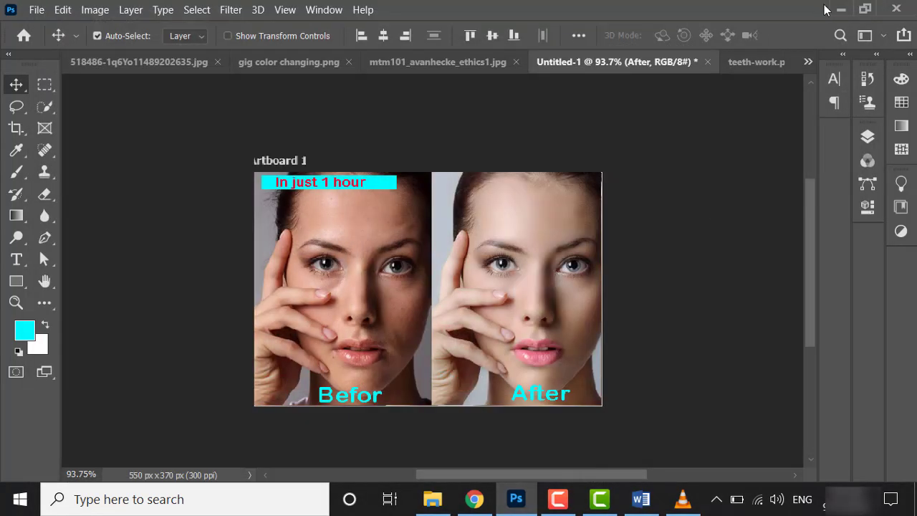
left_click(836, 8)
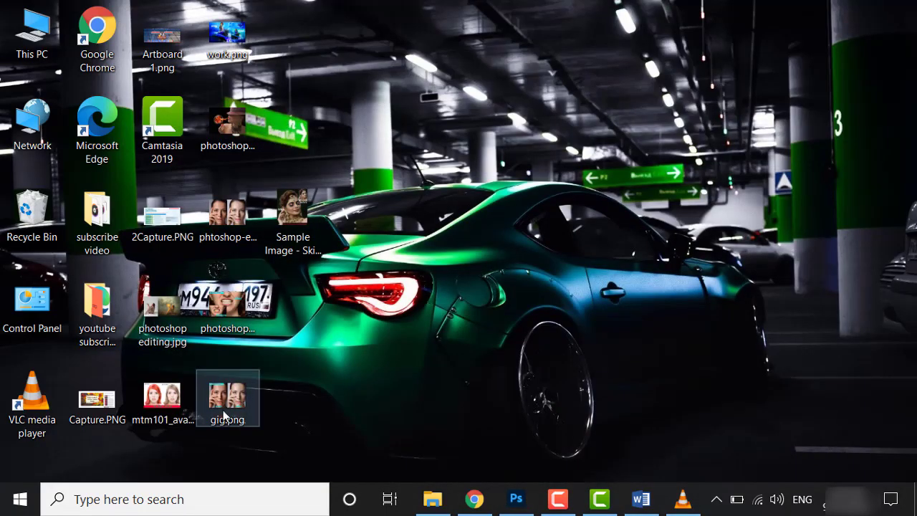
Upload gig.png to Gig Photos, accept the originality declaration, and Save & Continue
left_click_drag(224, 414, 482, 315)
scroll(479, 363, "down", 2)
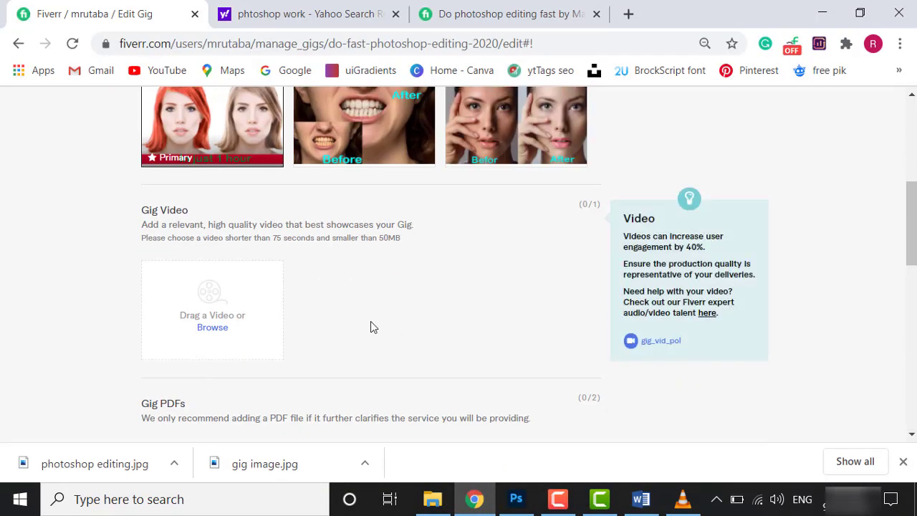
scroll(408, 303, "down", 5)
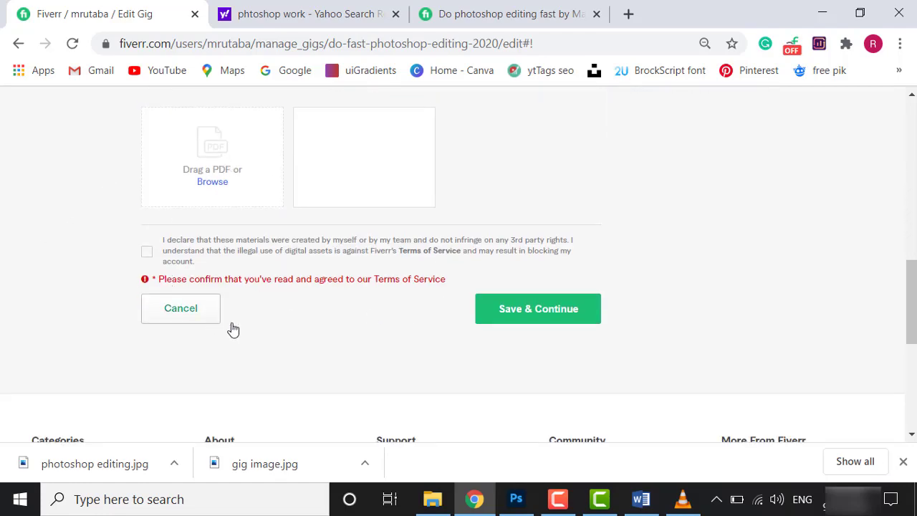
left_click(148, 257)
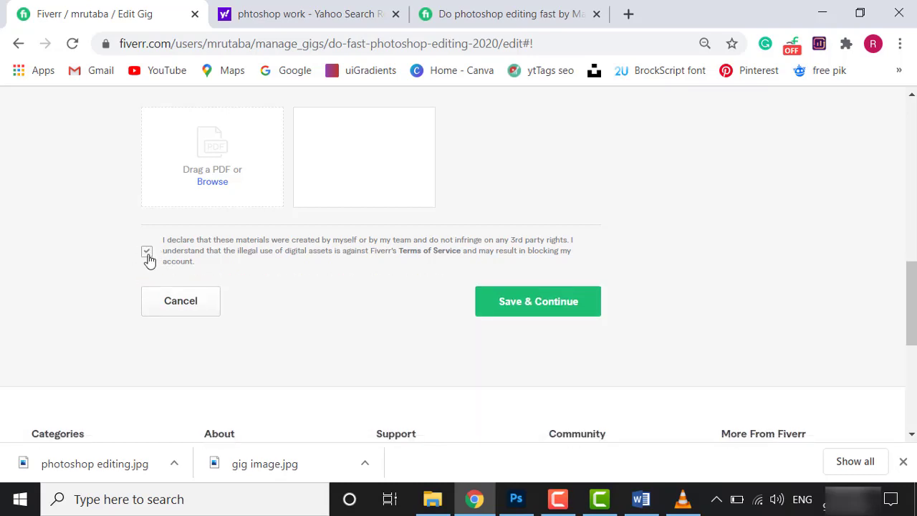
left_click(527, 304)
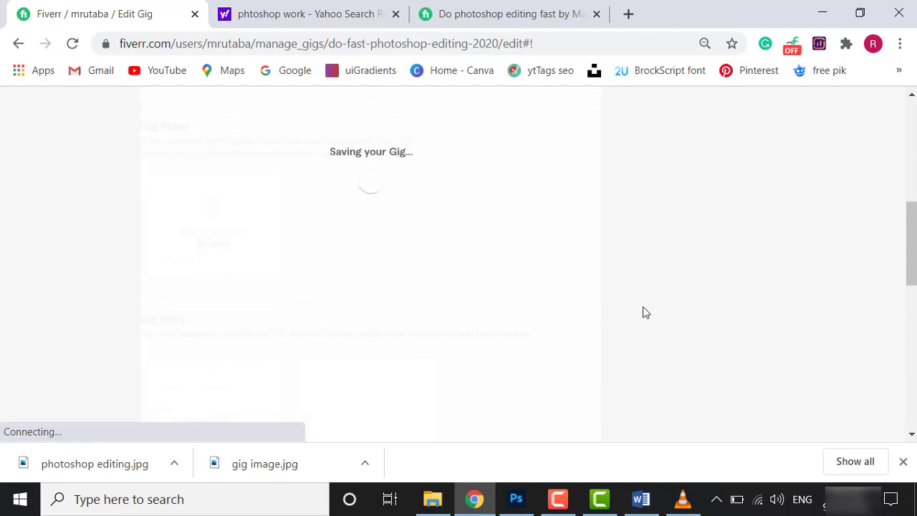
Publish the 'do fast photoshop editing 2020' gig and click Done to return to the gigs list
scroll(578, 310, "up", 1)
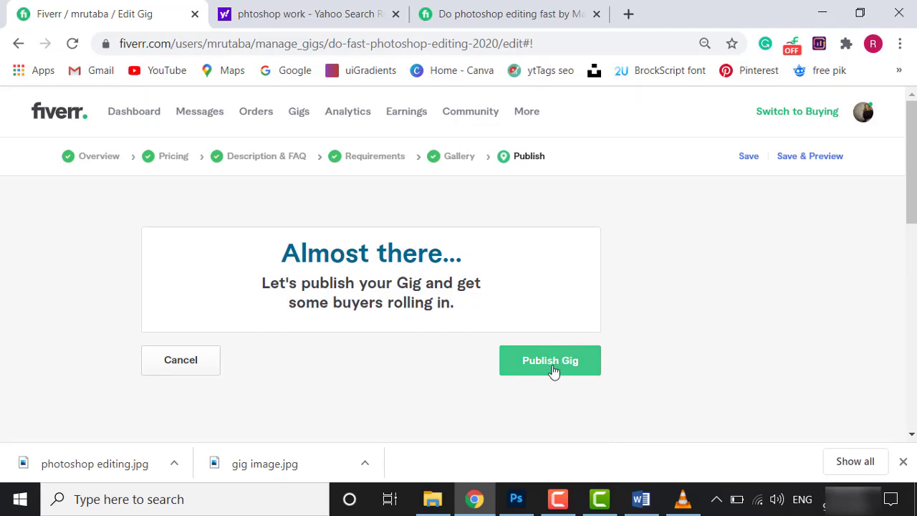
left_click(553, 371)
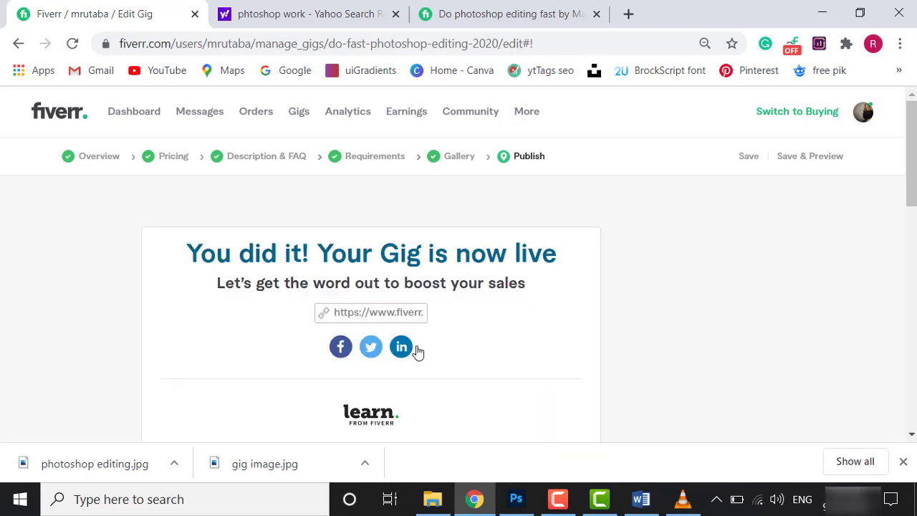
scroll(409, 351, "down", 4)
scroll(416, 334, "down", 3)
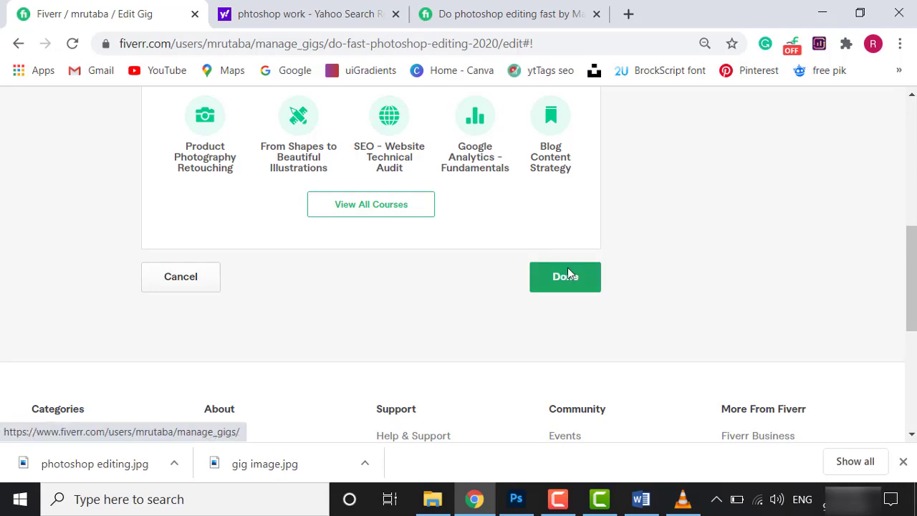
left_click(567, 271)
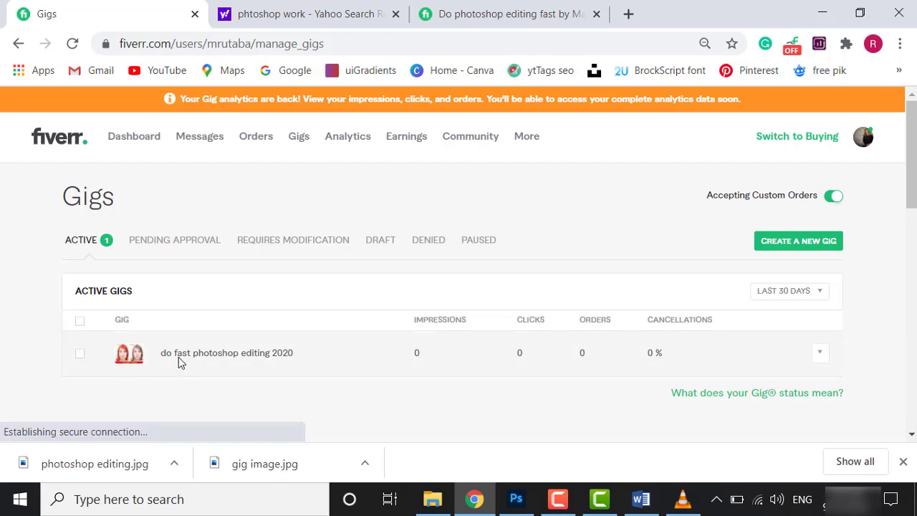
left_click(821, 362)
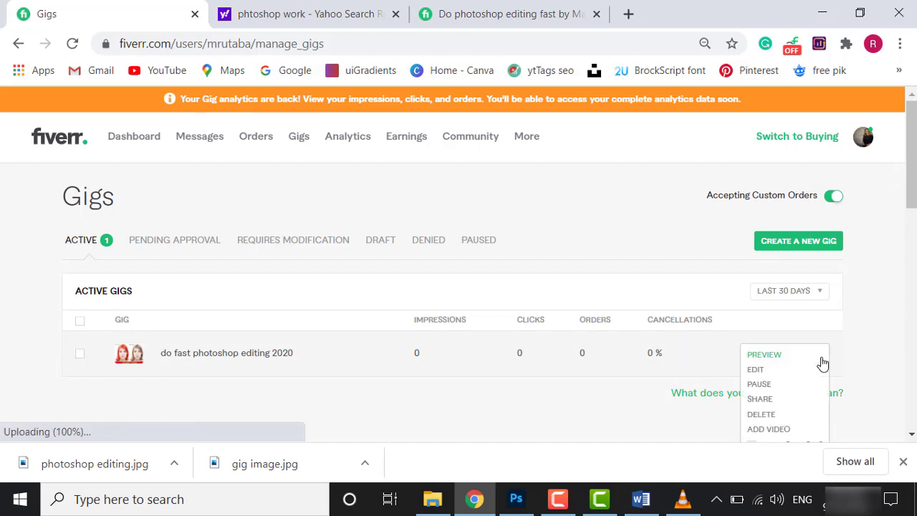
left_click(765, 355)
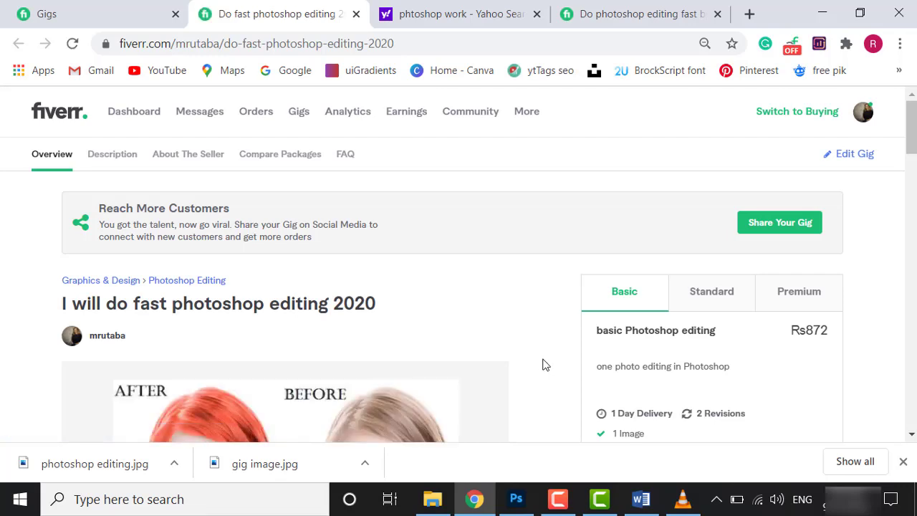
scroll(543, 365, "down", 2)
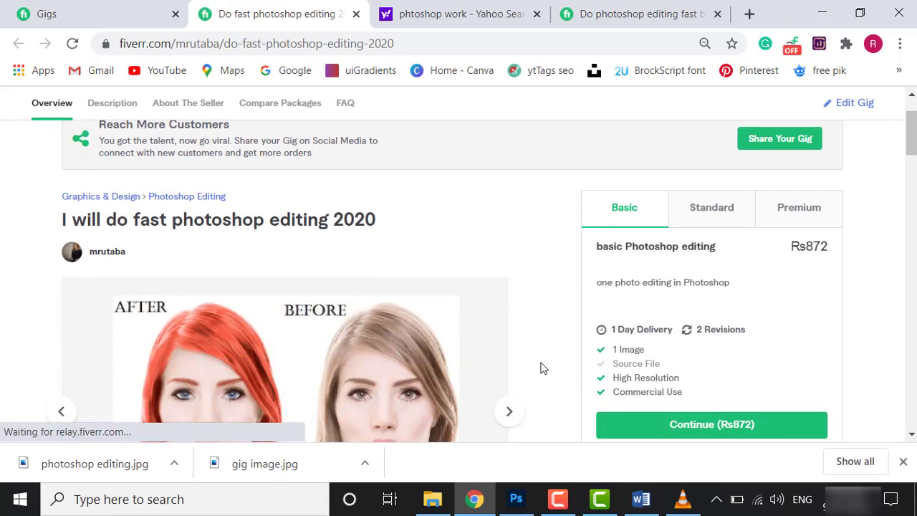
scroll(542, 367, "down", 3)
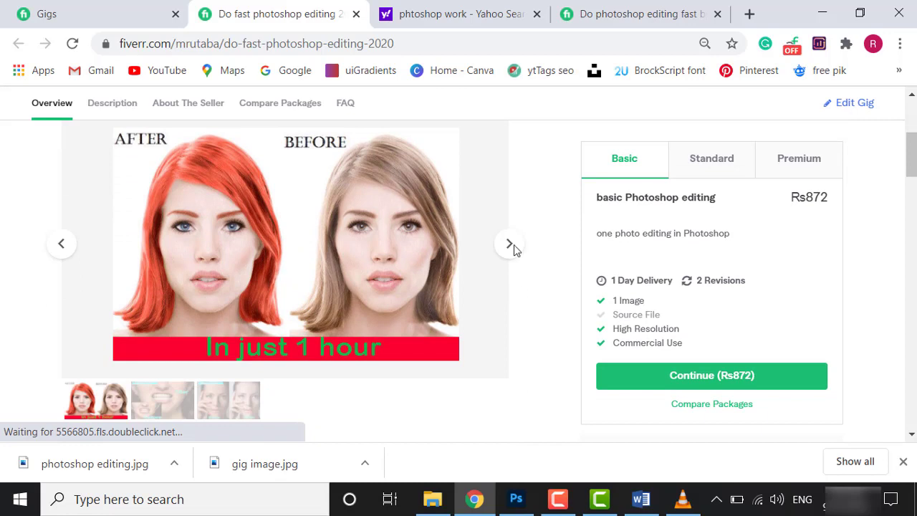
left_click(512, 245)
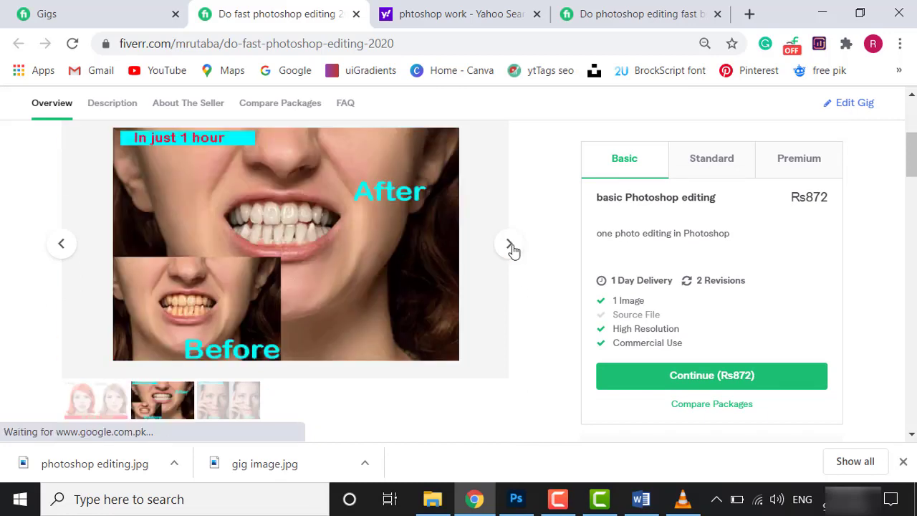
left_click(510, 245)
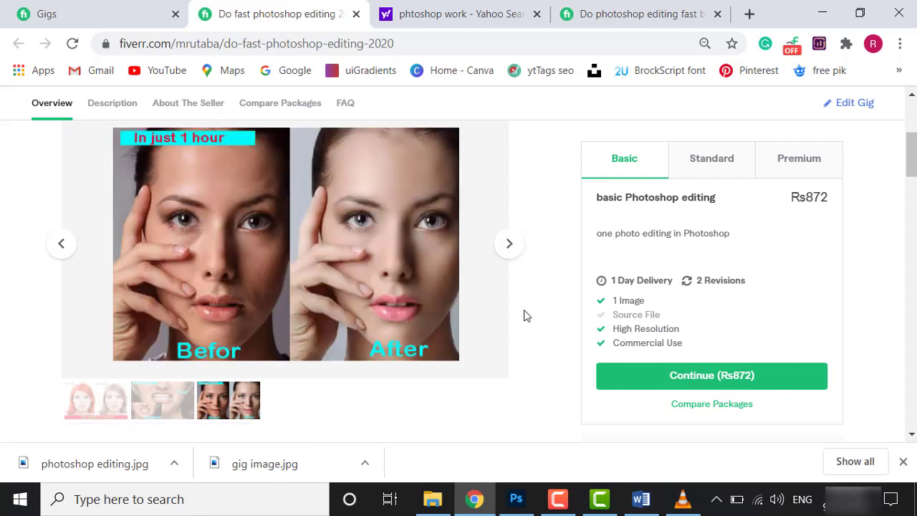
scroll(525, 322, "down", 1)
scroll(525, 322, "down", 5)
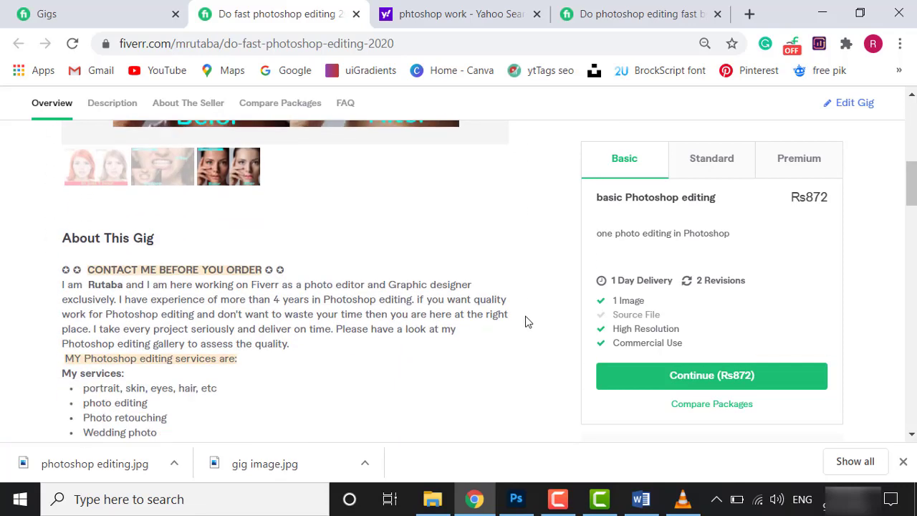
scroll(525, 322, "down", 3)
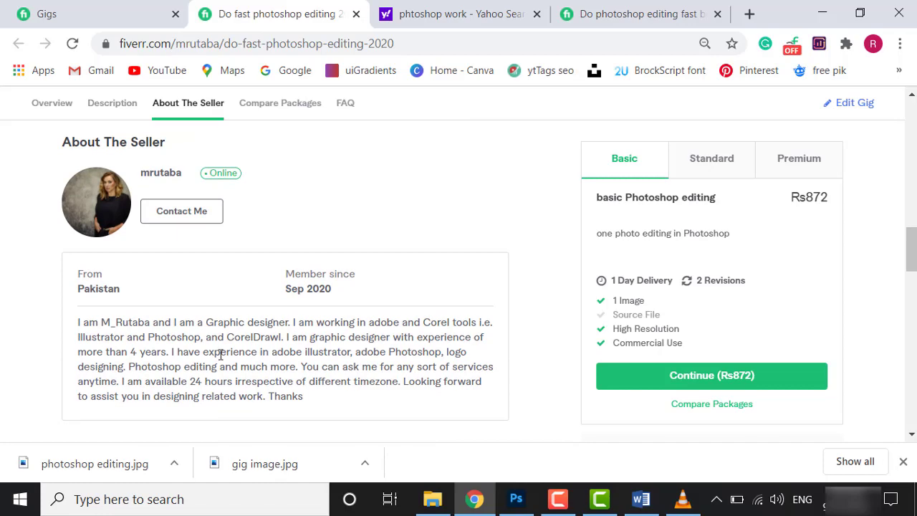
scroll(225, 354, "down", 5)
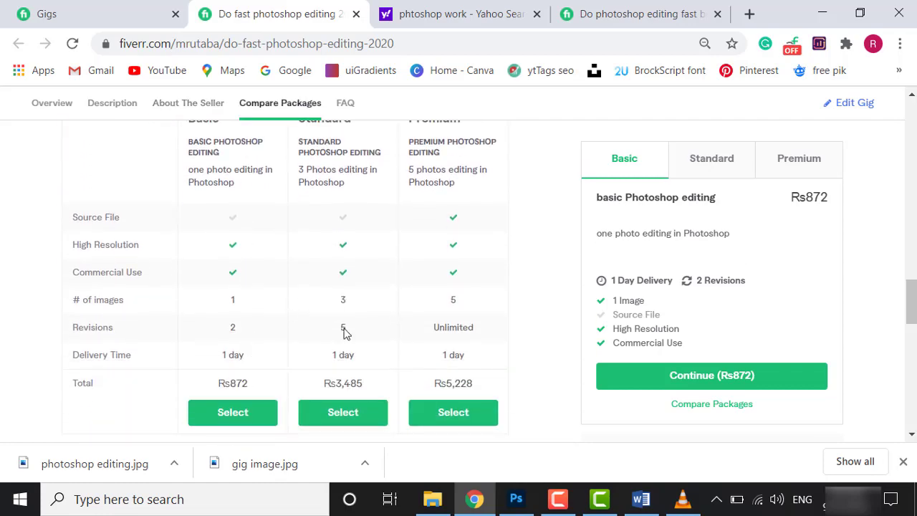
scroll(360, 322, "down", 2)
scroll(361, 325, "down", 3)
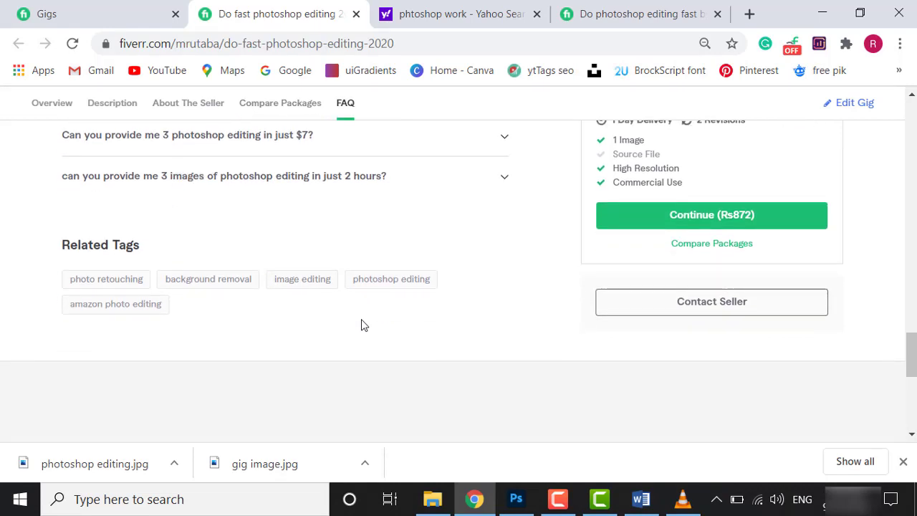
scroll(362, 324, "up", 3)
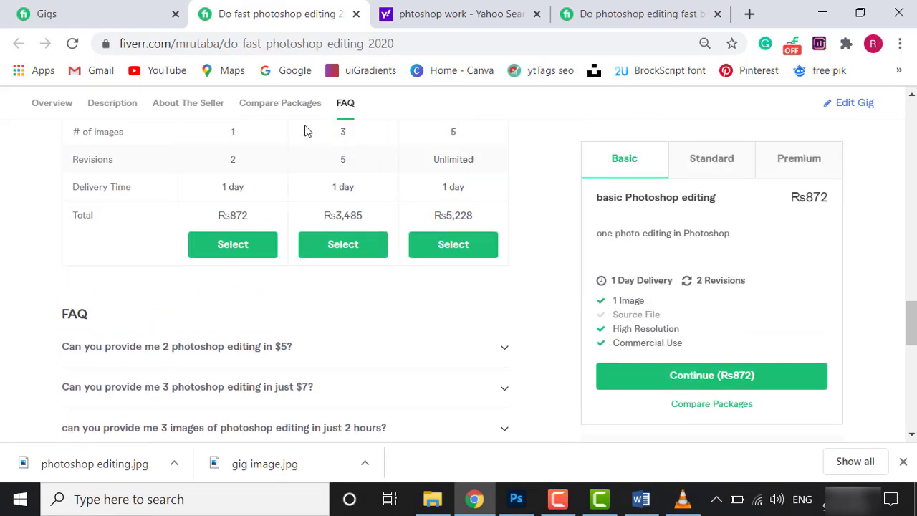
scroll(136, 207, "up", 1)
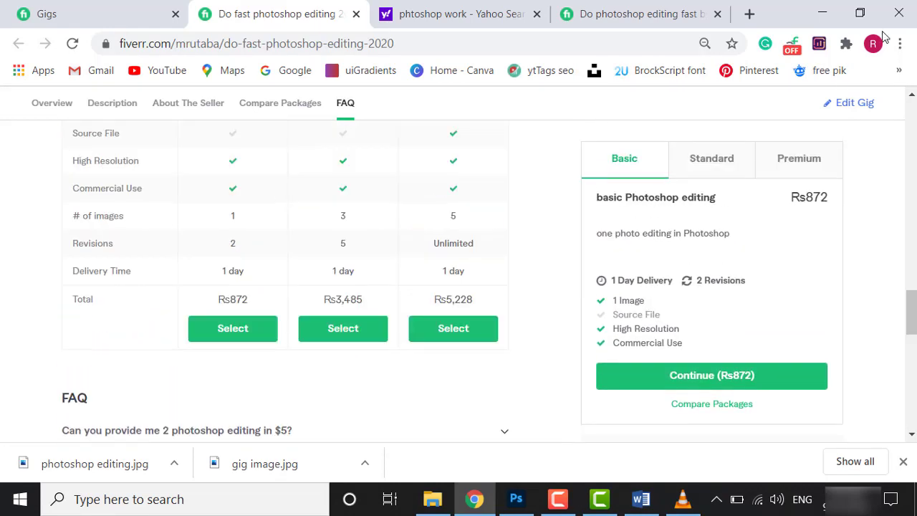
scroll(882, 160, "up", 15)
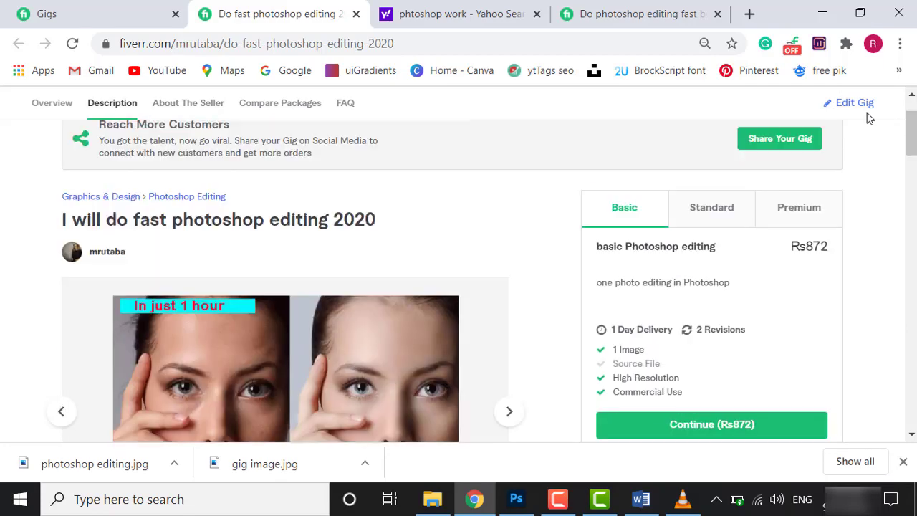
Switch the display currency from PKR to United States Dollar (USD), then go to account Settings
scroll(869, 119, "up", 1)
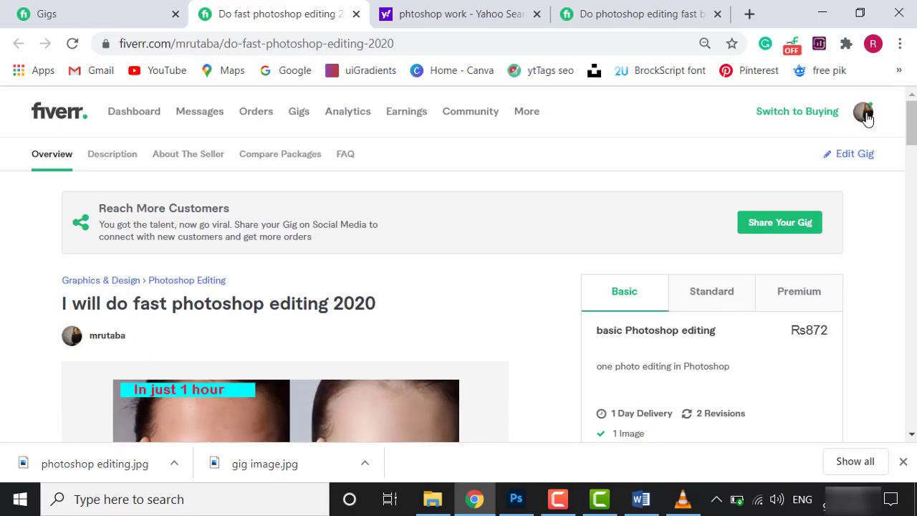
left_click(866, 118)
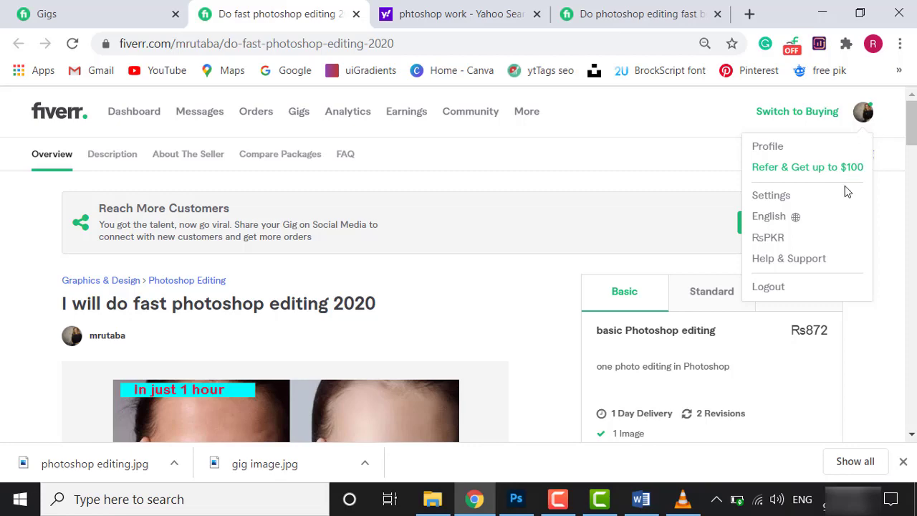
left_click(770, 240)
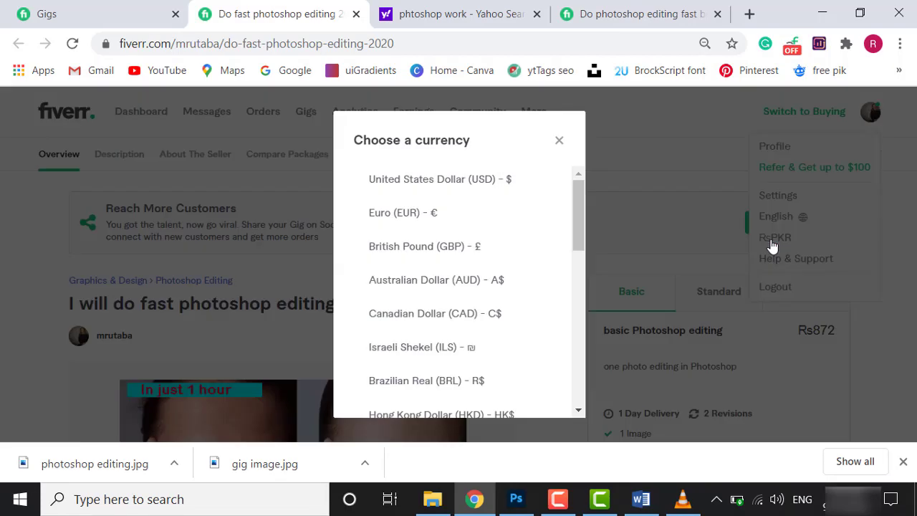
left_click(448, 185)
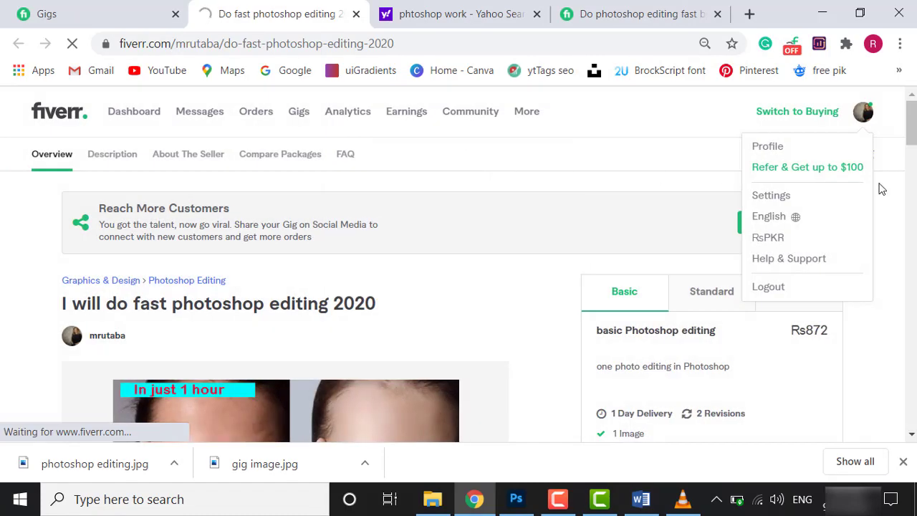
left_click(864, 113)
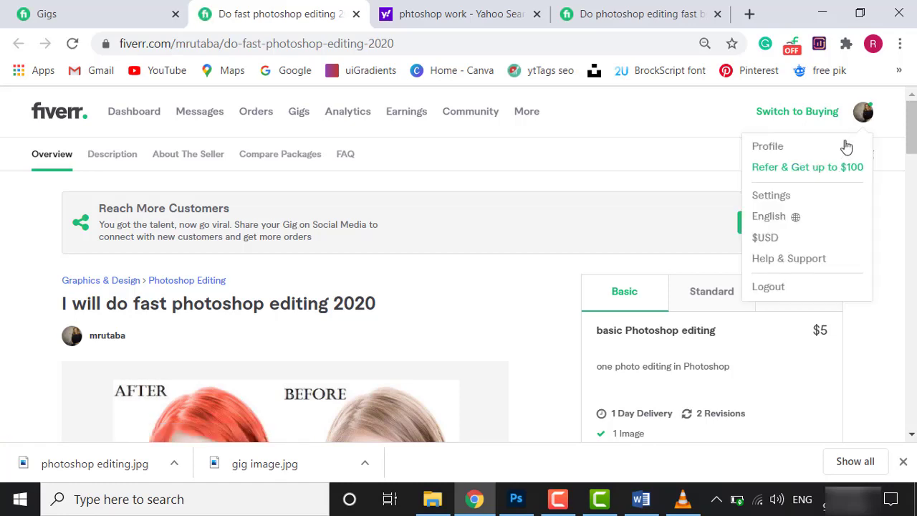
left_click(771, 196)
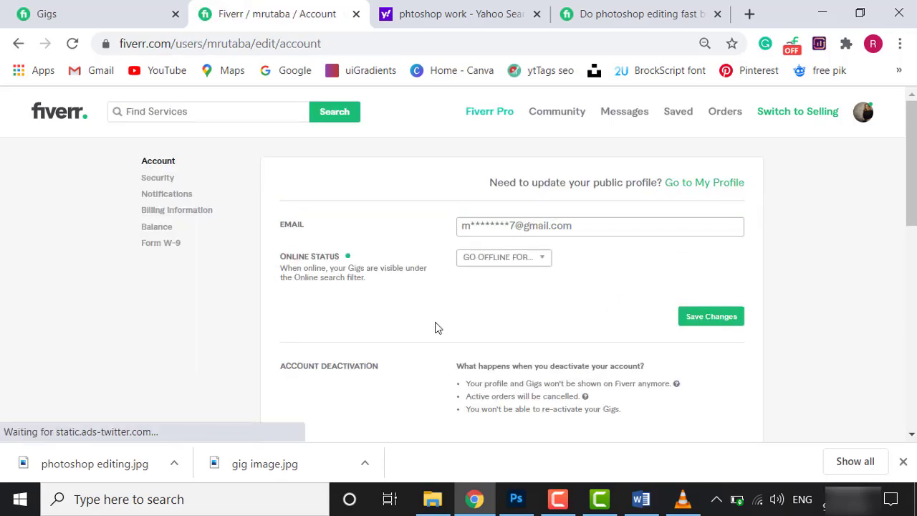
Open the Security settings and review password, phone verification and connected devices sections
left_click(156, 181)
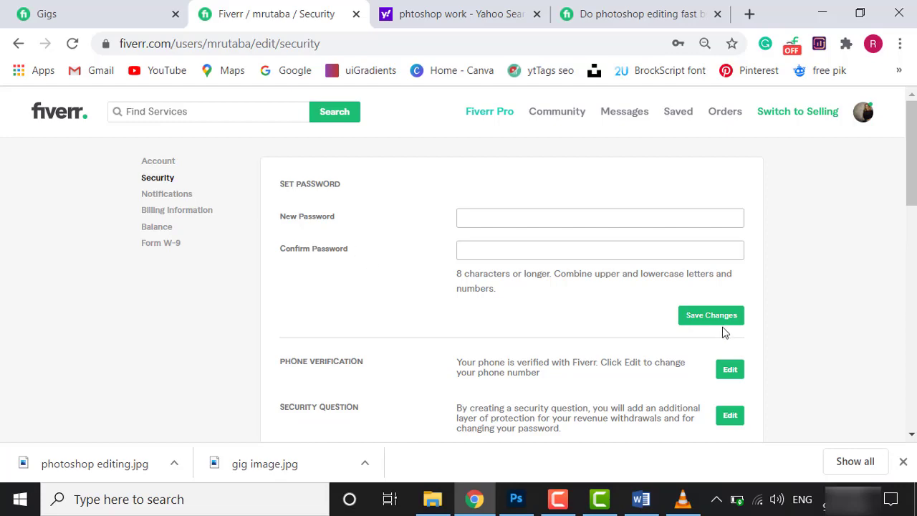
scroll(812, 347, "down", 4)
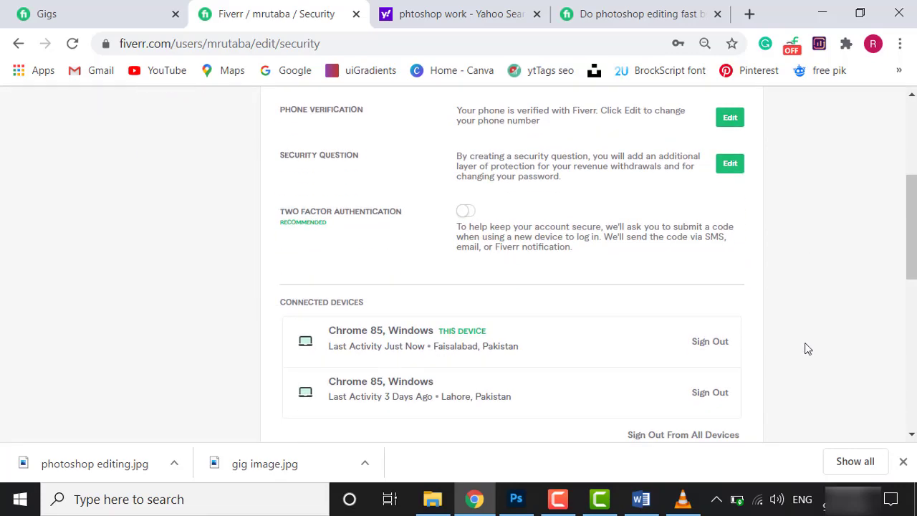
scroll(808, 349, "down", 6)
scroll(804, 347, "up", 10)
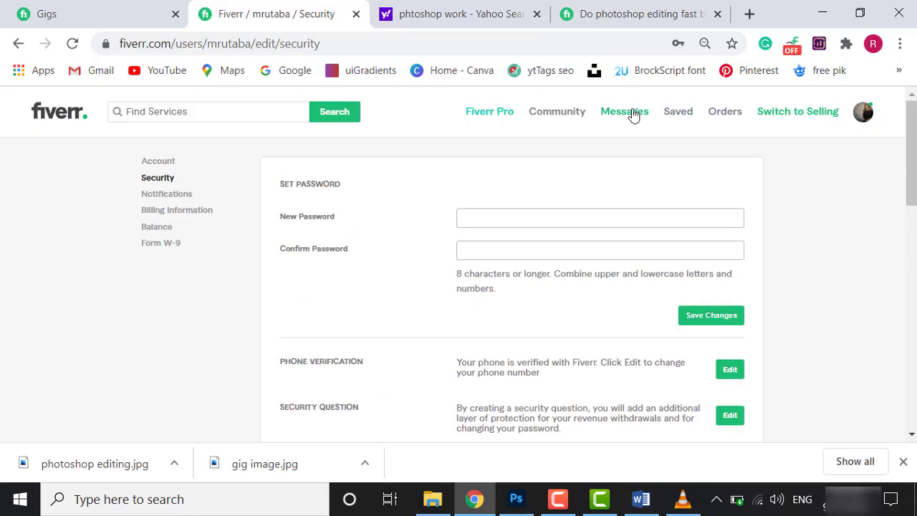
mouse_move(633, 115)
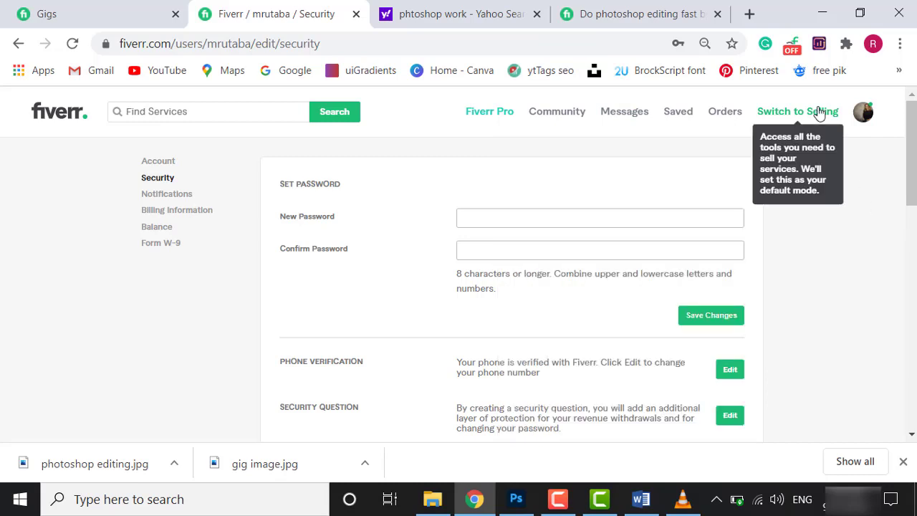
left_click(862, 118)
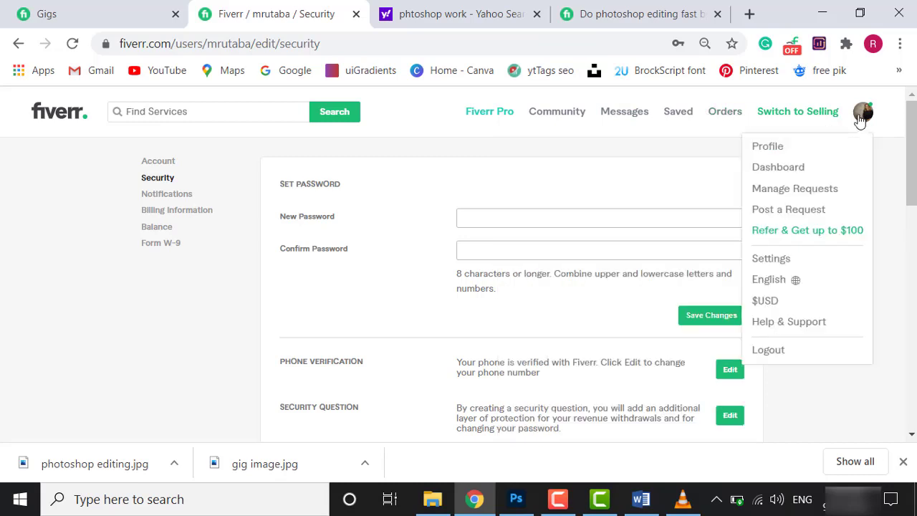
Go to the seller profile showing the $5 photoshop editing gig, with browser zoom at 80%
left_click(770, 147)
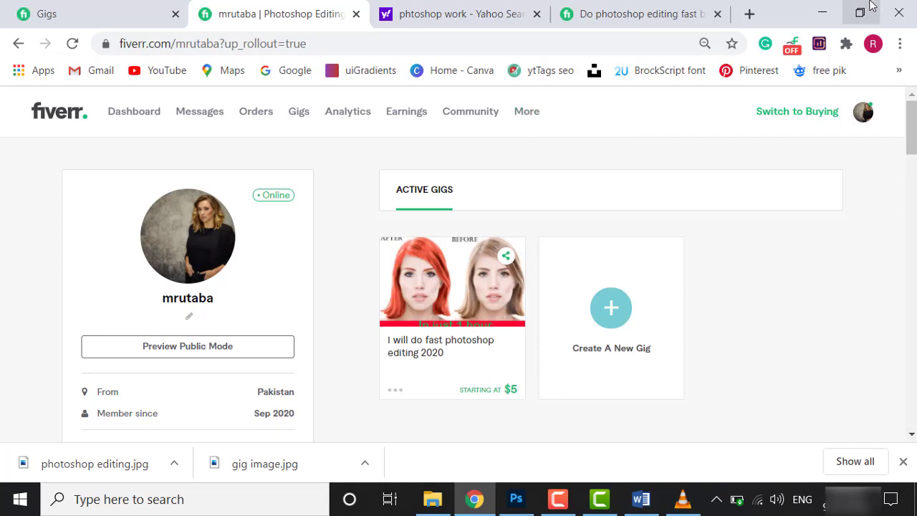
key("ctrl+plus")
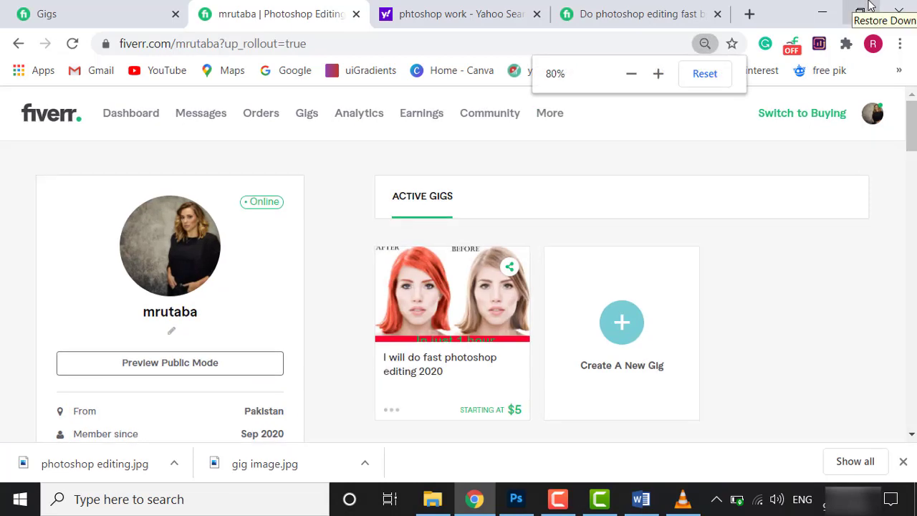
key("ctrl+plus")
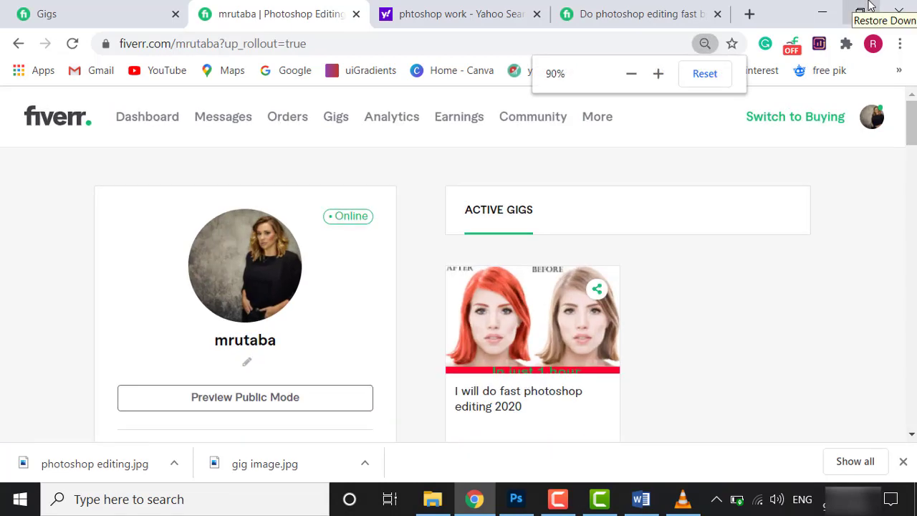
key("ctrl+plus")
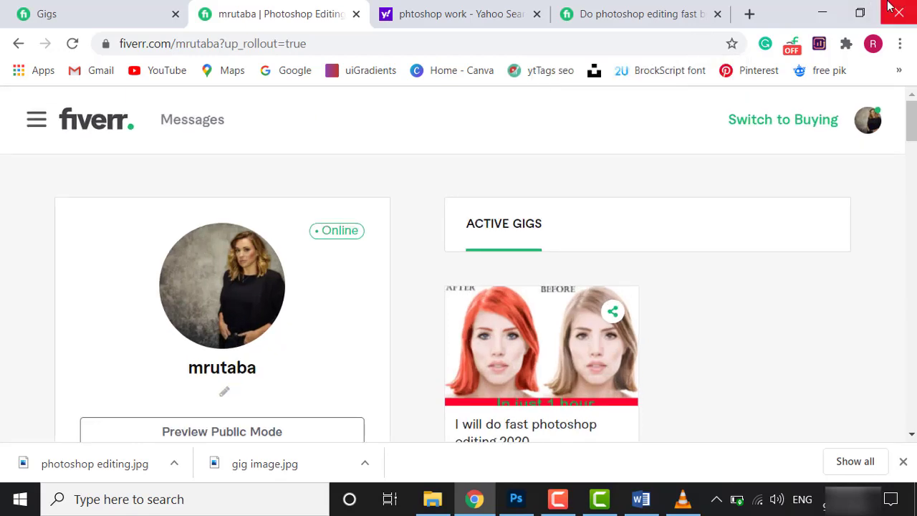
key("ctrl+minus")
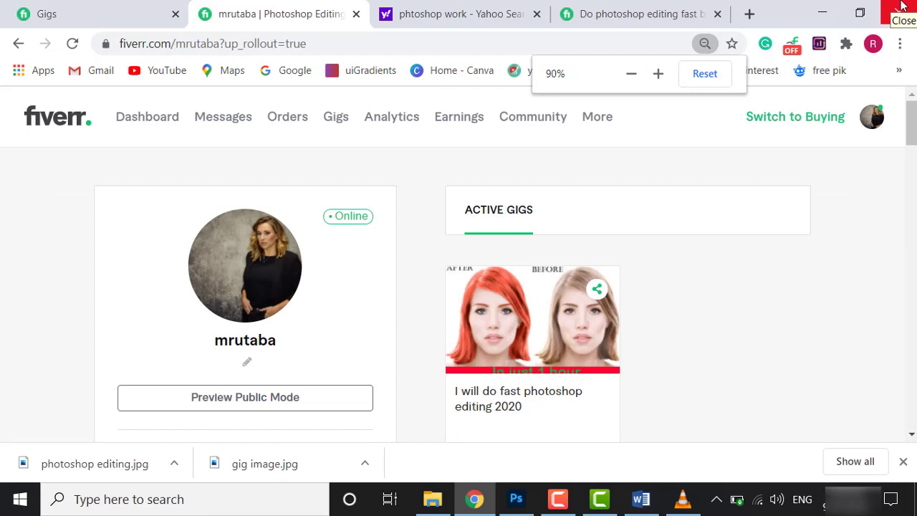
key("ctrl+minus")
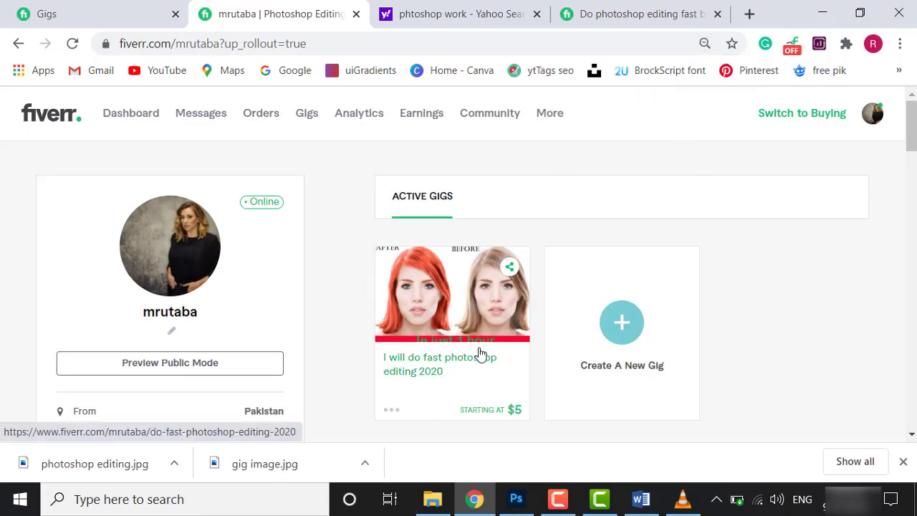
scroll(480, 353, "down", 1)
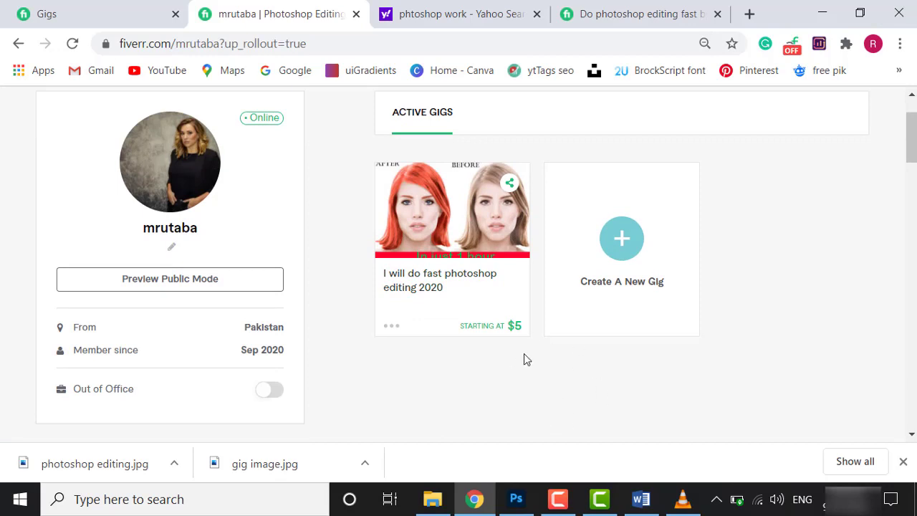
scroll(525, 351, "up", 1)
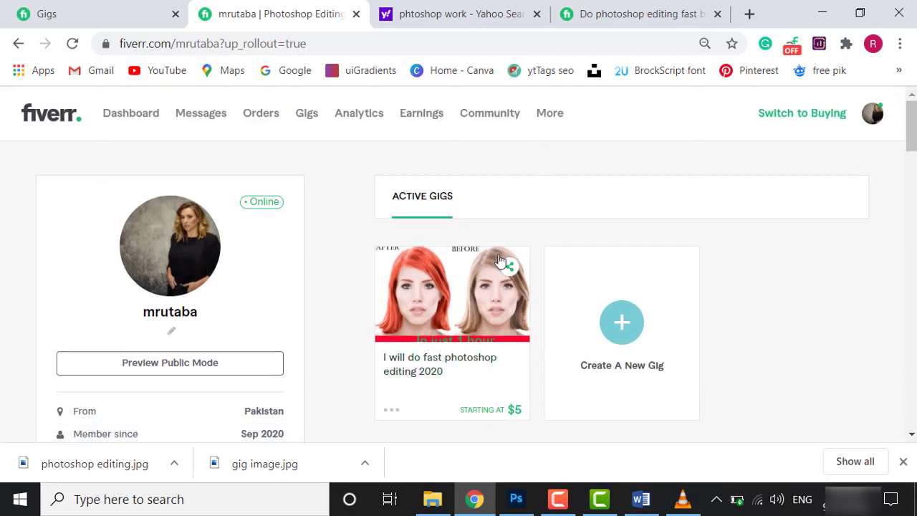
mouse_move(551, 118)
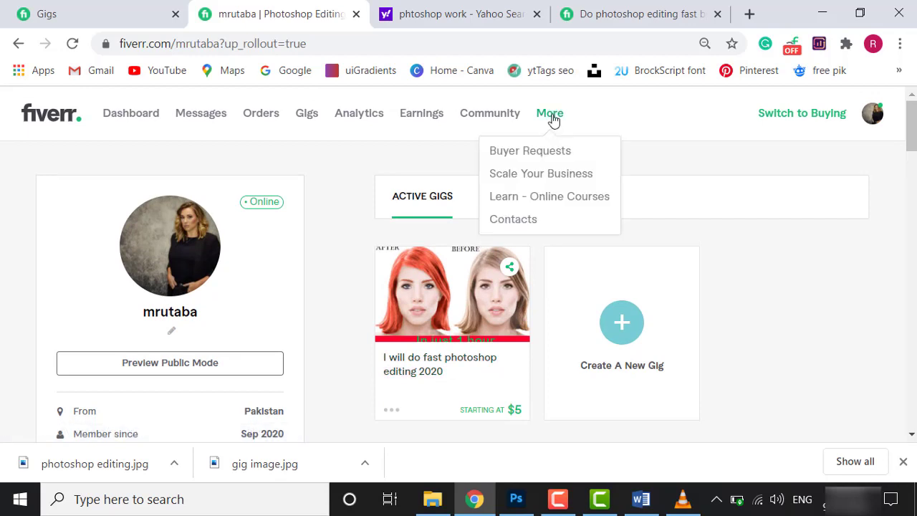
Go to More > Buyer Requests and scroll through the three active requests
left_click(531, 154)
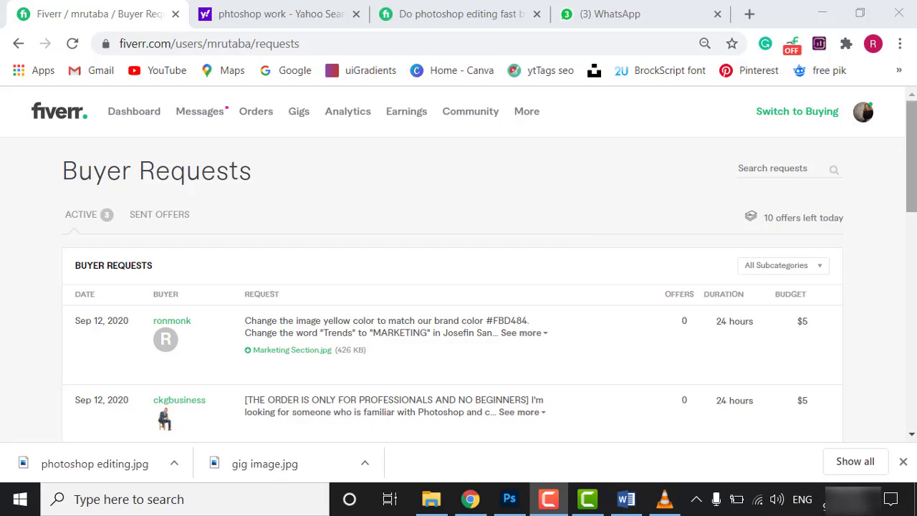
left_click_drag(913, 148, 914, 240)
scroll(912, 237, "up", 3)
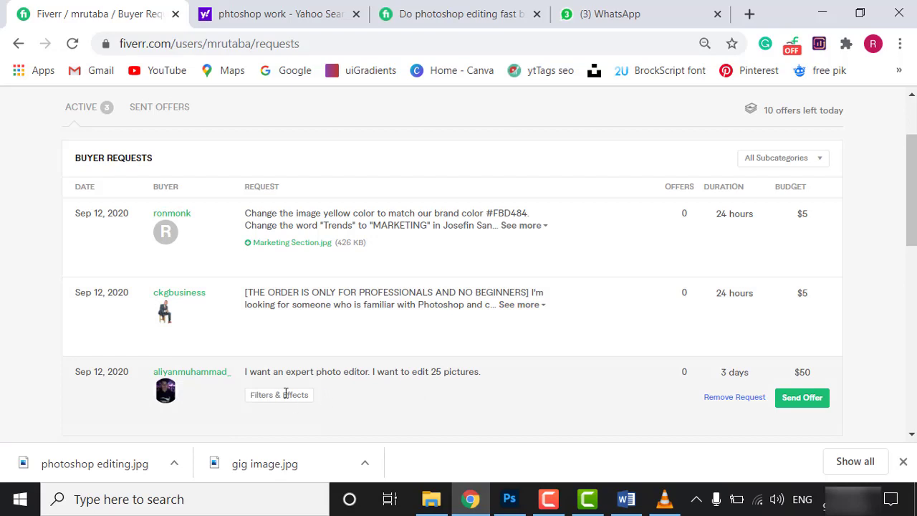
Start a custom offer on the 25-picture request and type 'Hi, I can do amazing photoshop editing in very low price…in just 2 hours'
left_click(804, 399)
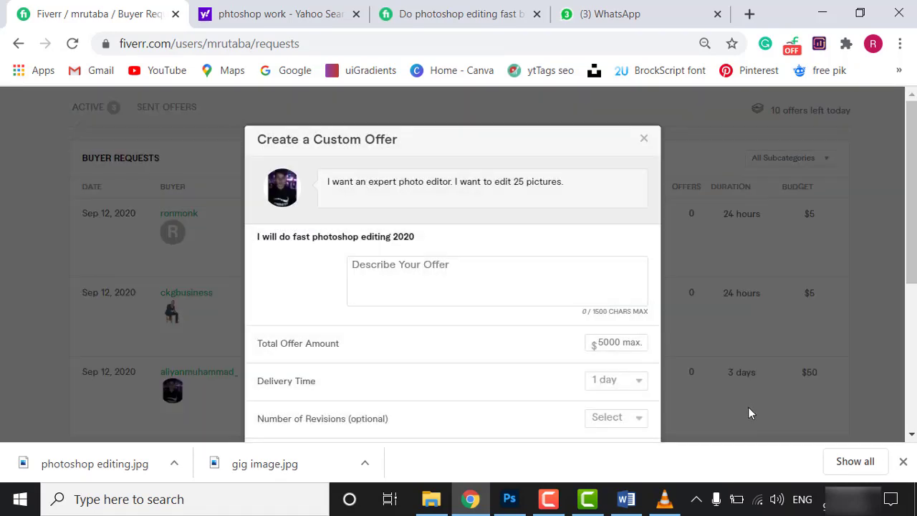
left_click(420, 269)
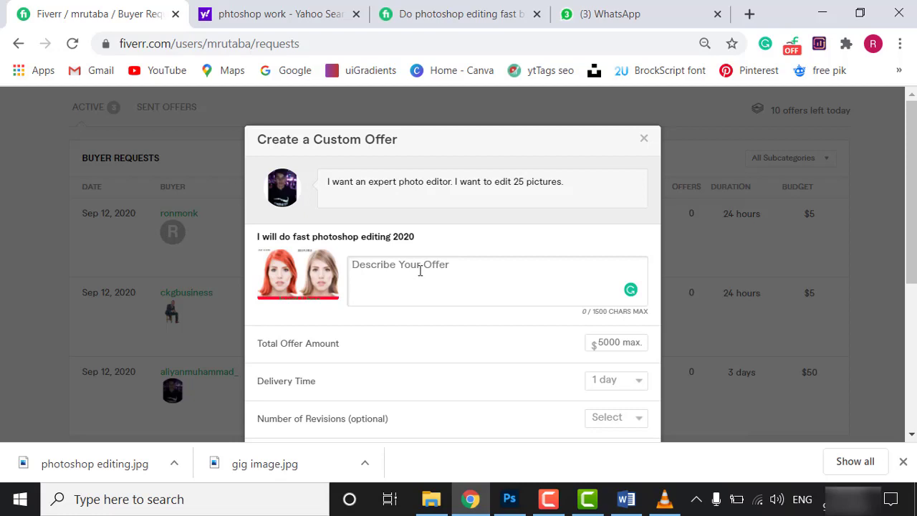
type("Hi")
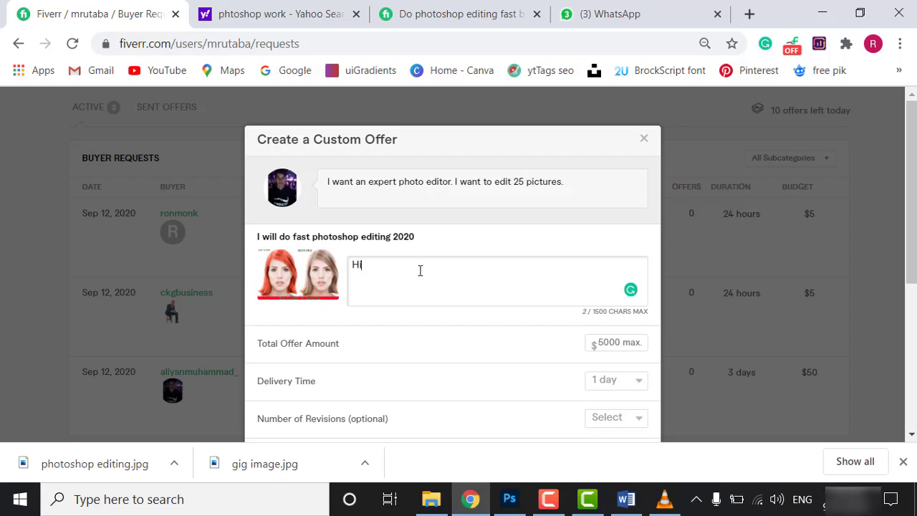
type(", 7")
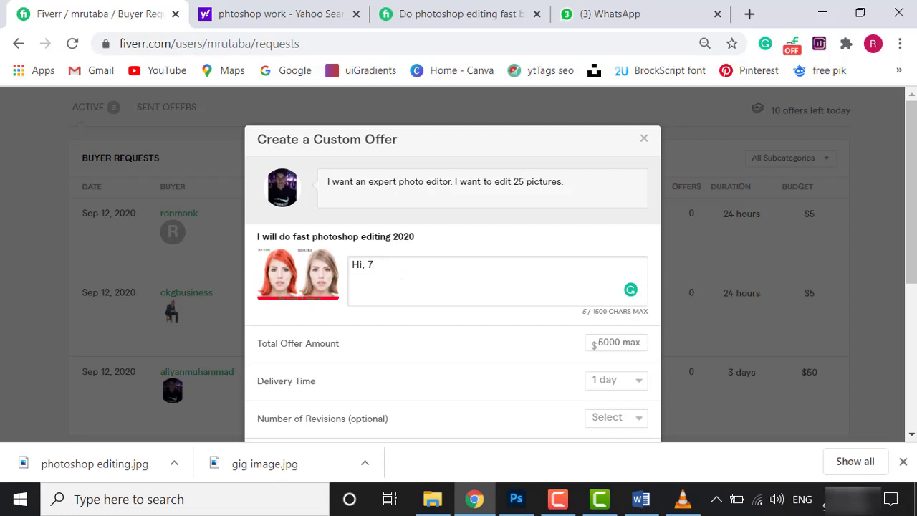
key("BackSpace")
key("BackSpace")
type("ica")
key("BackSpace")
key("BackSpace")
key("BackSpace")
type("I can work")
key("BackSpace")
key("BackSpace")
key("BackSpace")
key("BackSpace")
type("do a")
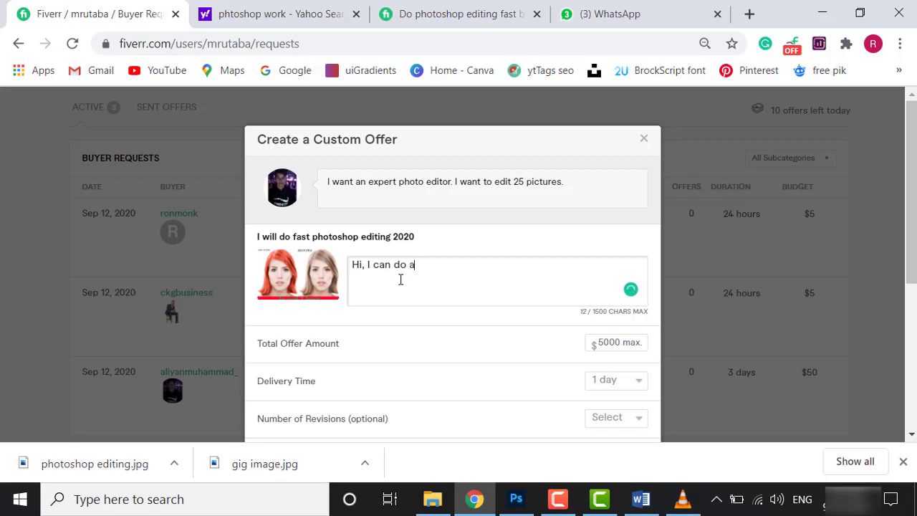
type("mazing photos")
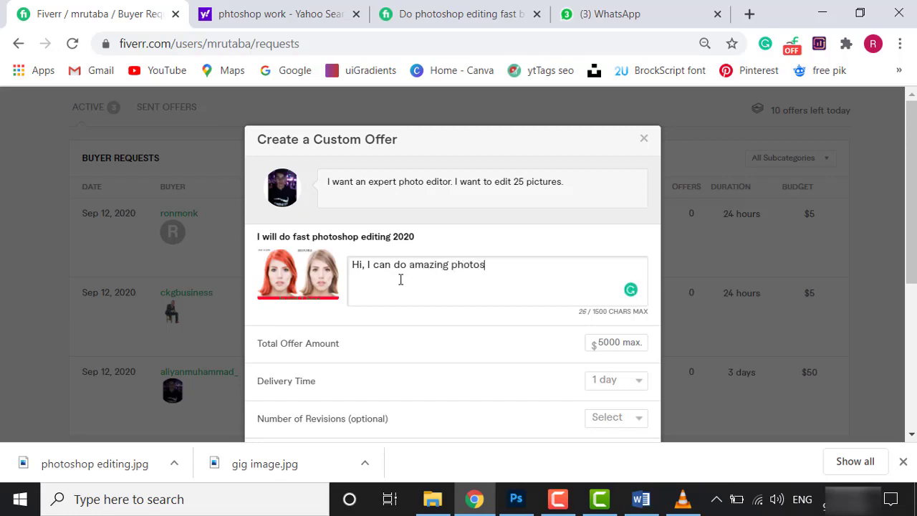
type("hop editing")
key("BackSpace")
type("n ve")
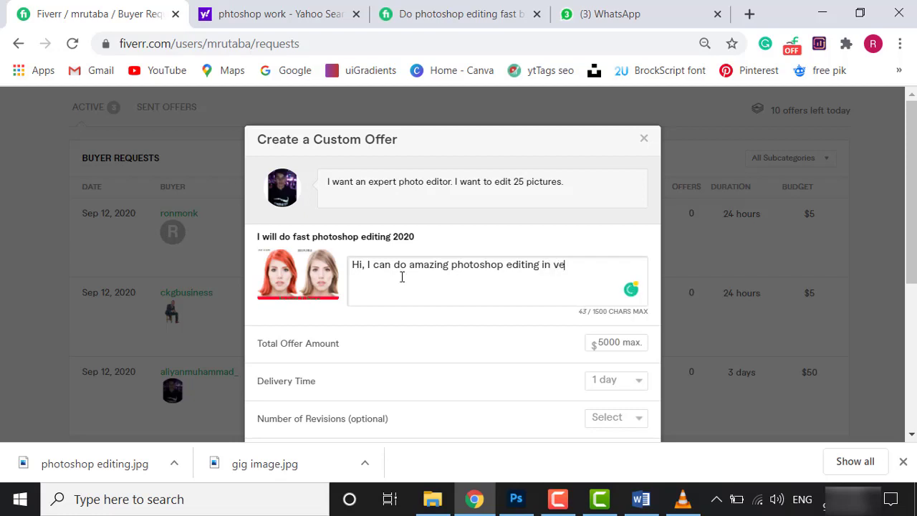
type("ry low price and hi")
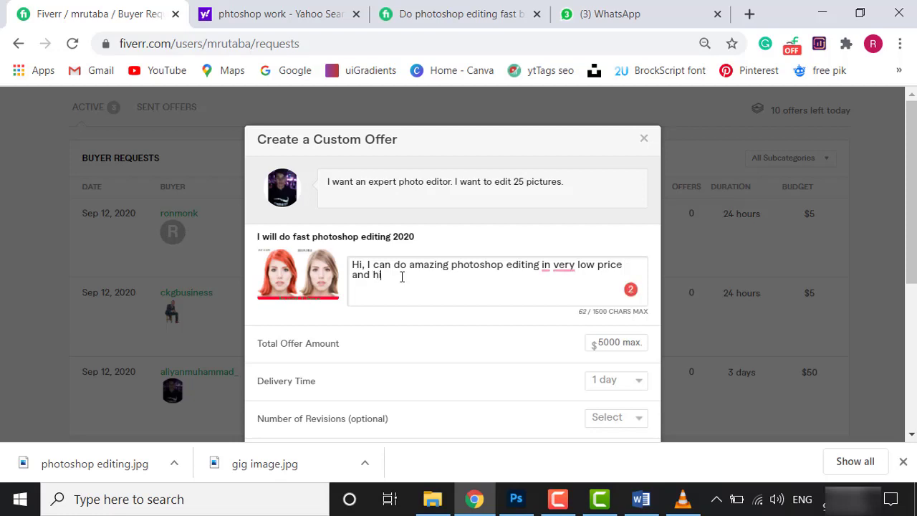
type("guality in")
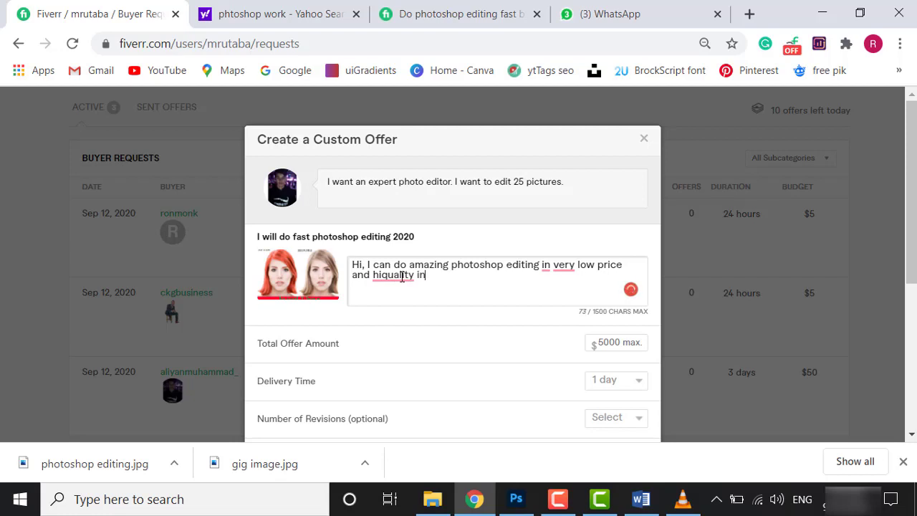
type(" just 2 hours..")
Accept the 'high-quality', 'a very' and 'at' corrections and append 'looking forward thanks'
mouse_move(403, 278)
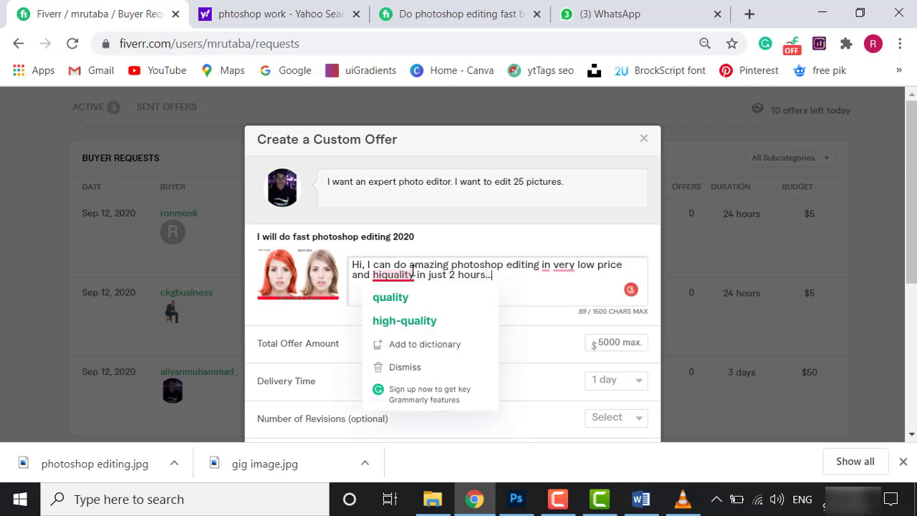
left_click(401, 321)
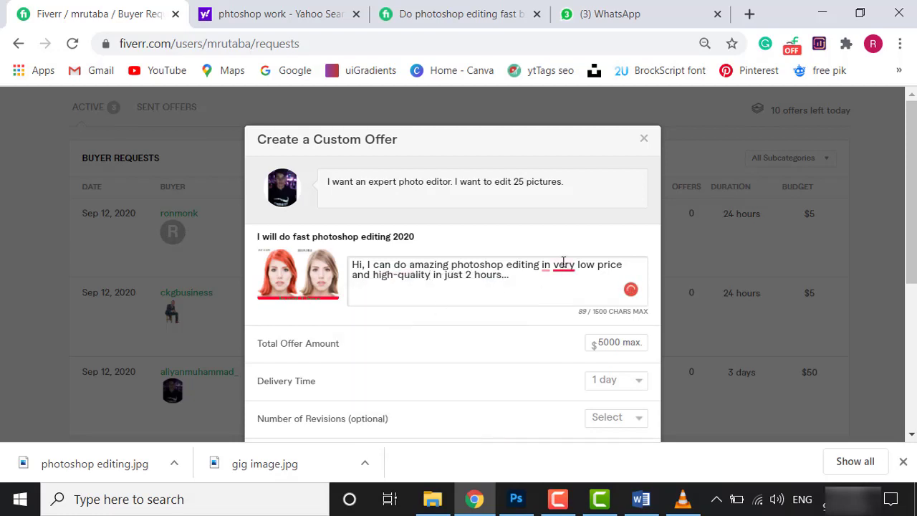
mouse_move(562, 266)
left_click(566, 301)
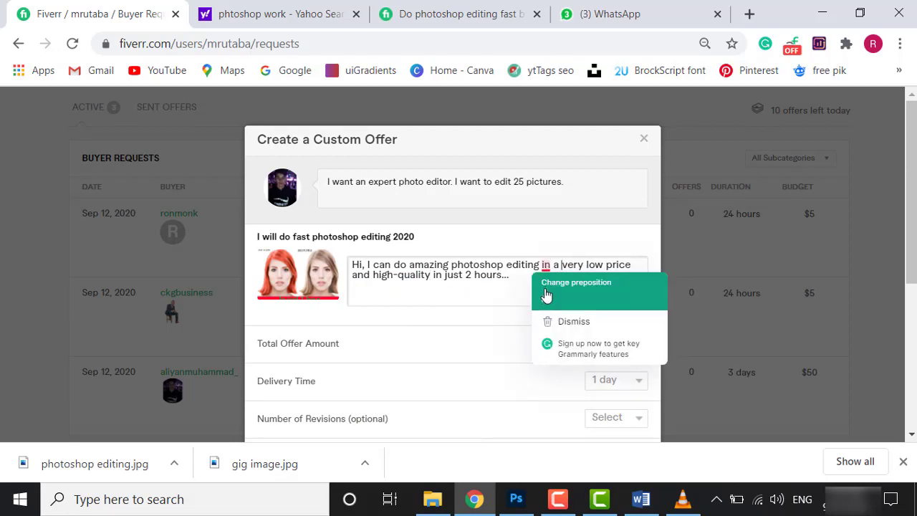
left_click(546, 291)
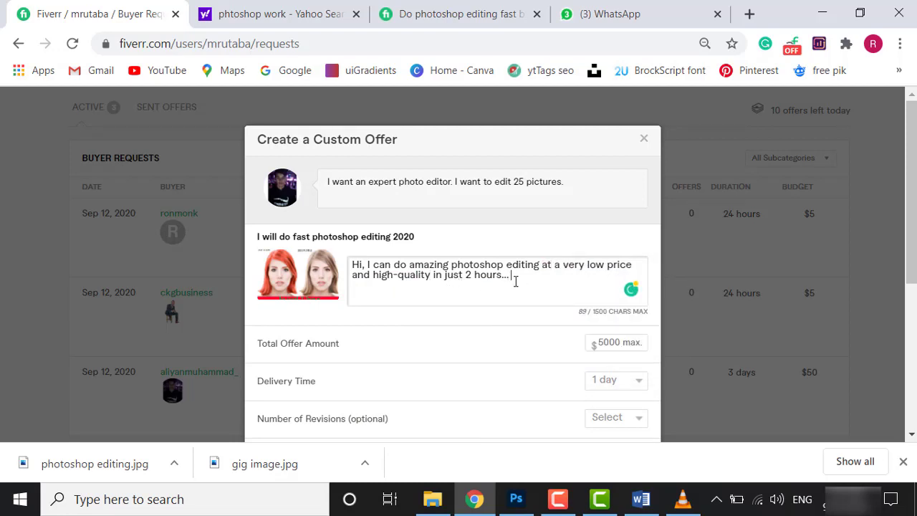
type("looking forward thanks...")
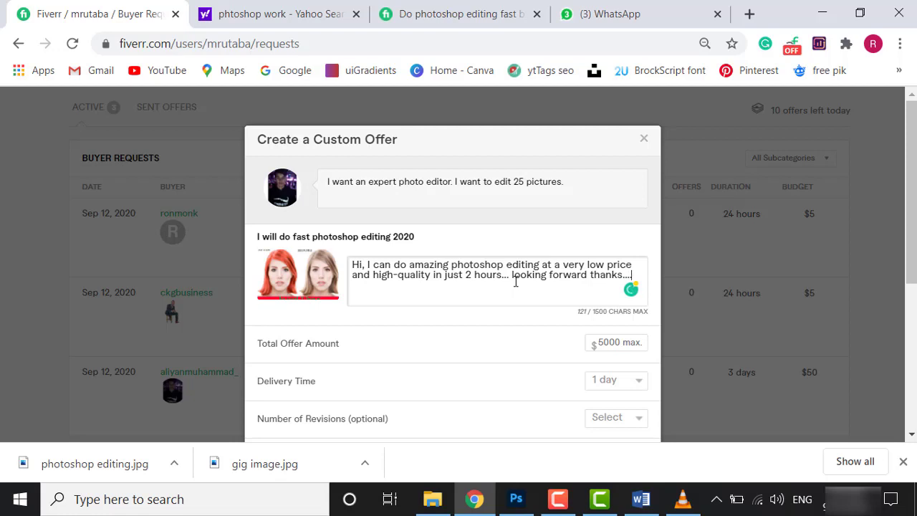
Put 'looking forward thanks' on its own line and set the total offer amount to $20
left_click(511, 276)
key("Return")
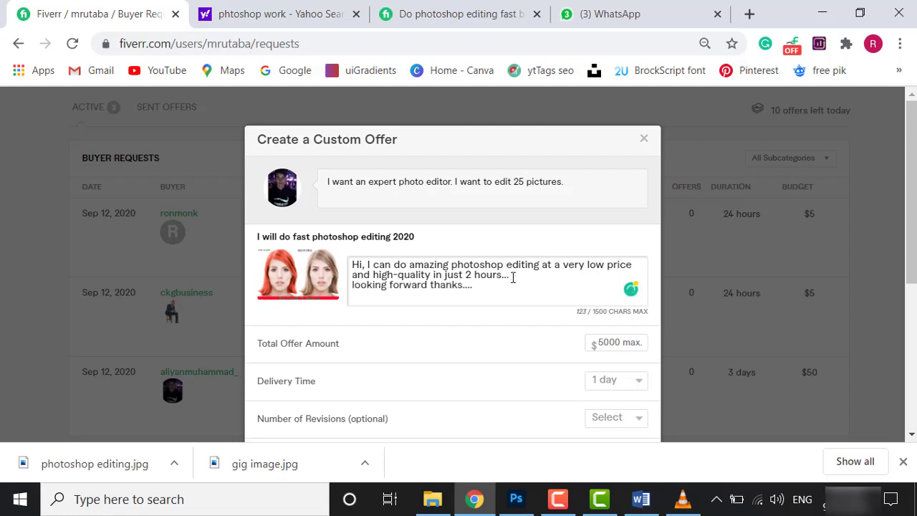
left_click(615, 346)
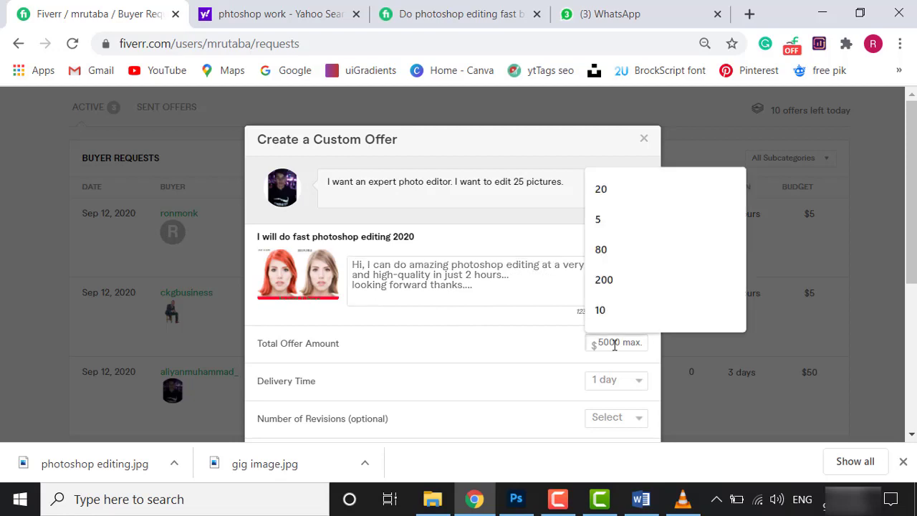
left_click(607, 199)
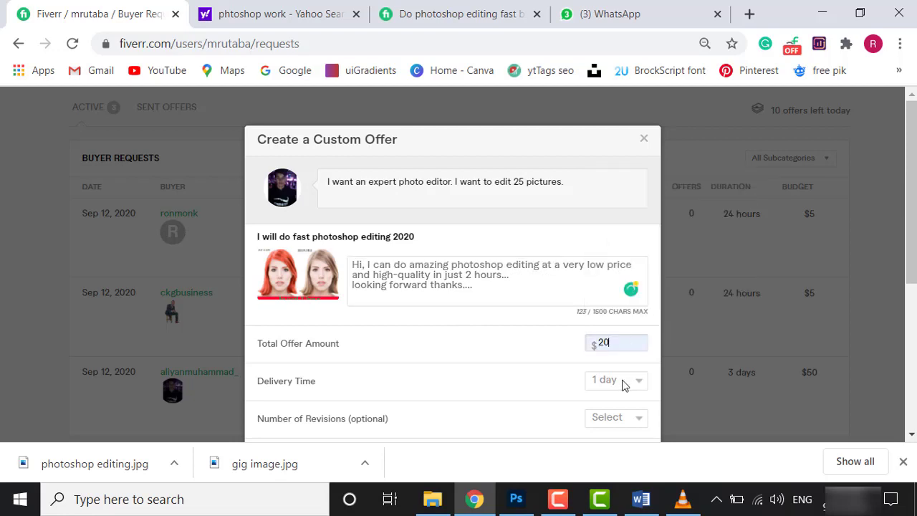
Choose unlimited revisions, include source file, high resolution and commercial use, and submit the offer
scroll(598, 373, "down", 2)
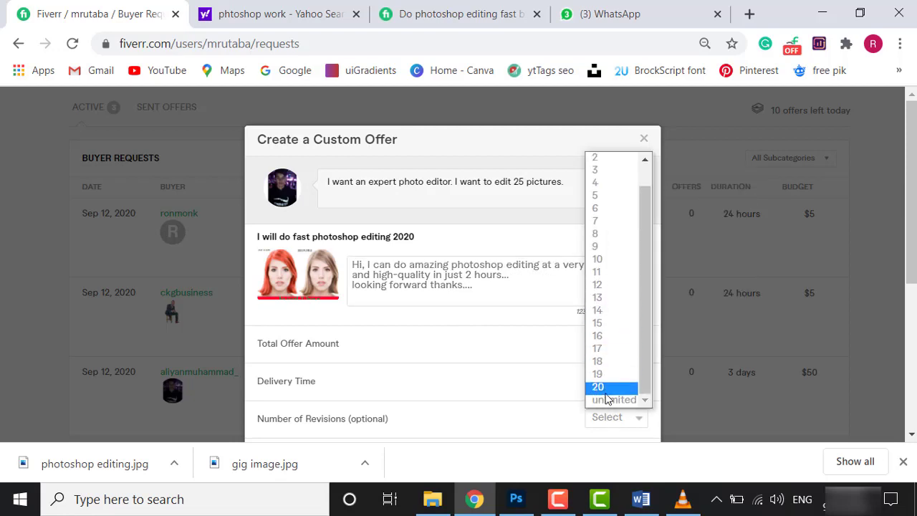
left_click(608, 403)
scroll(600, 374, "down", 4)
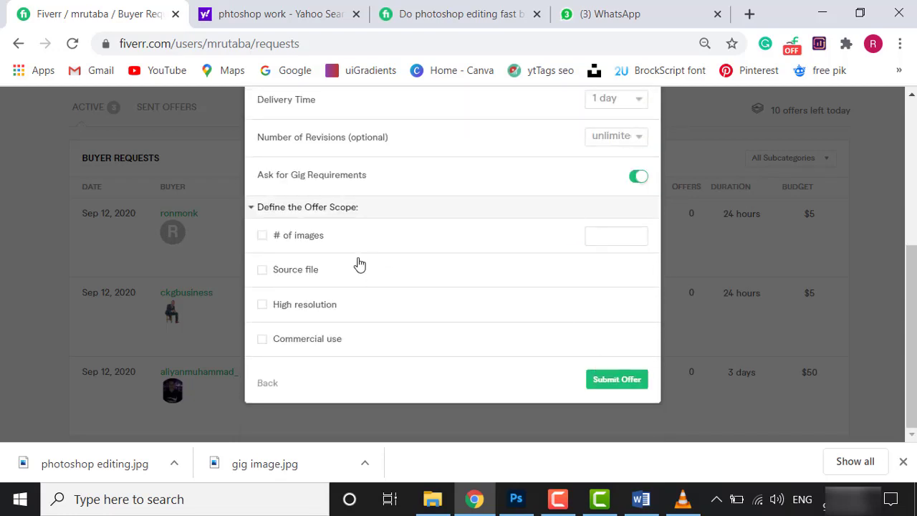
left_click(328, 283)
left_click(350, 315)
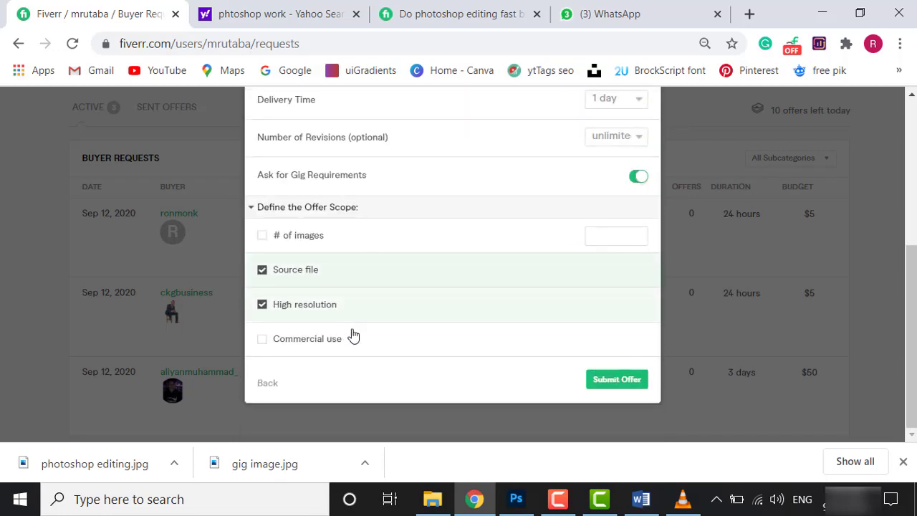
left_click(353, 338)
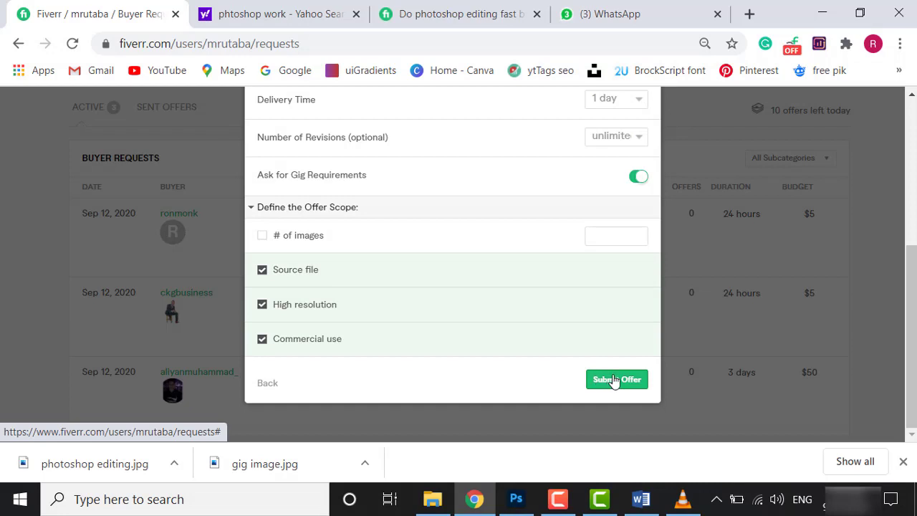
left_click(619, 381)
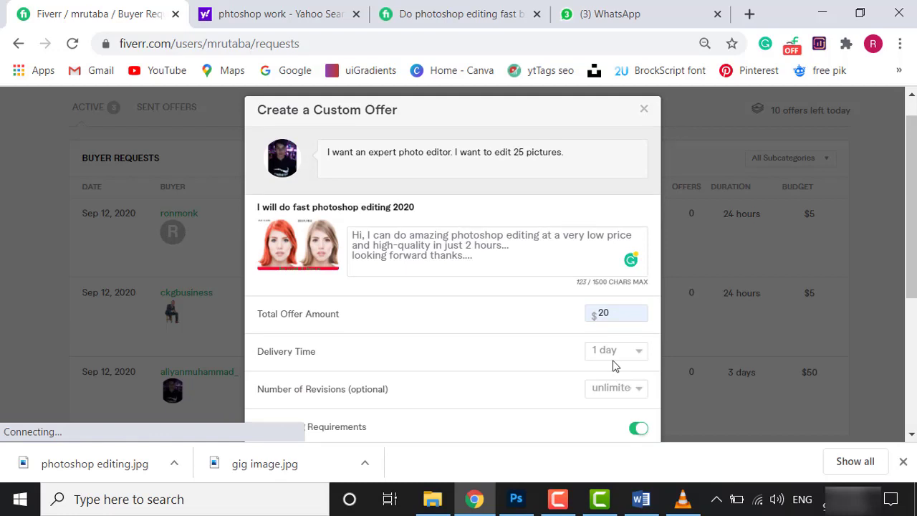
scroll(595, 376, "down", 4)
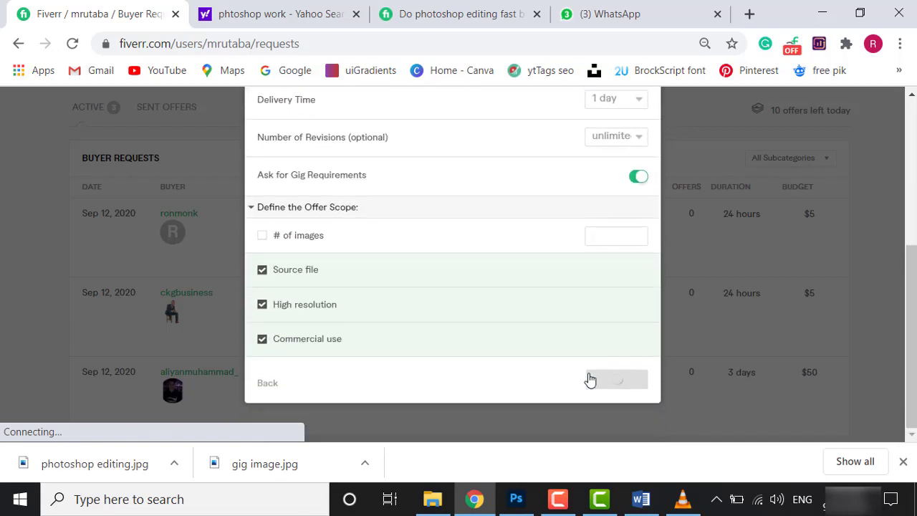
scroll(592, 377, "up", 4)
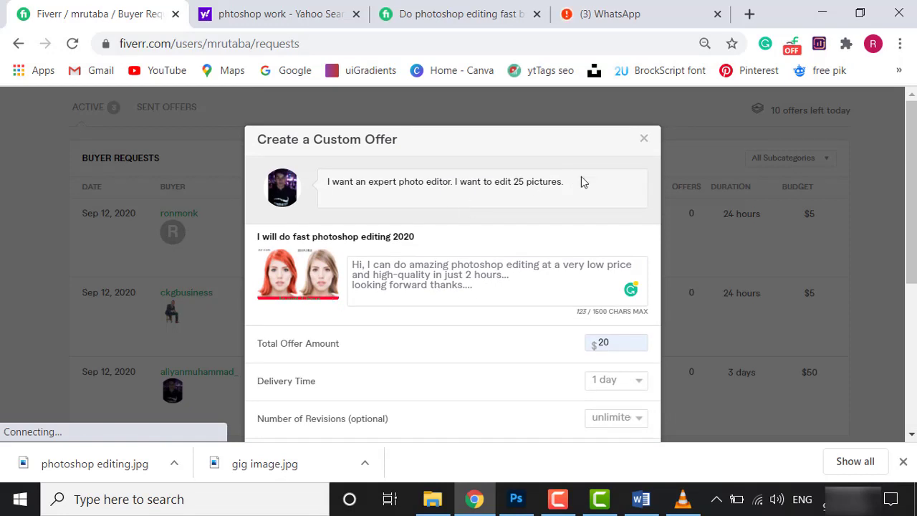
scroll(568, 276, "down", 4)
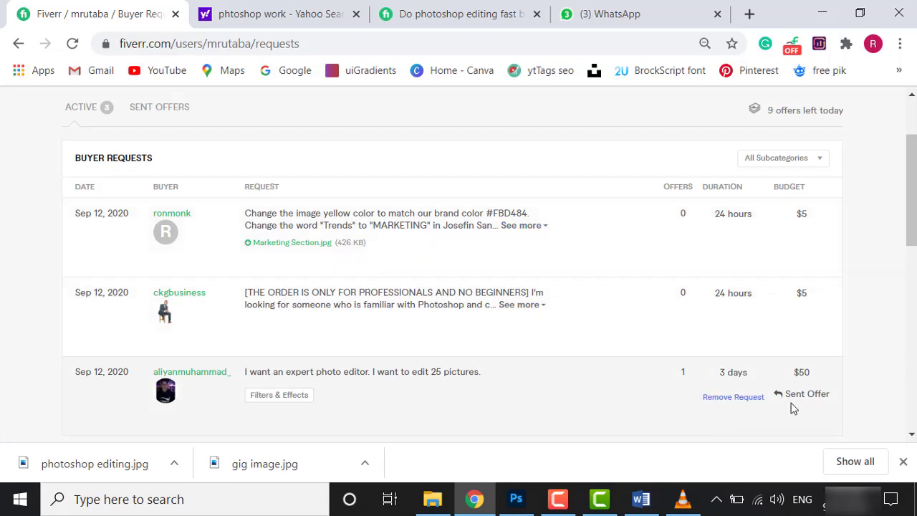
left_click(159, 109)
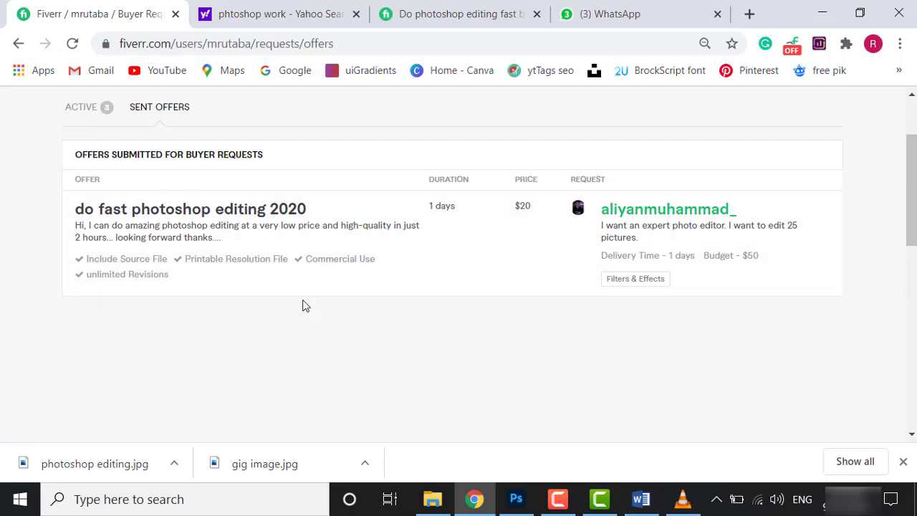
left_click(79, 108)
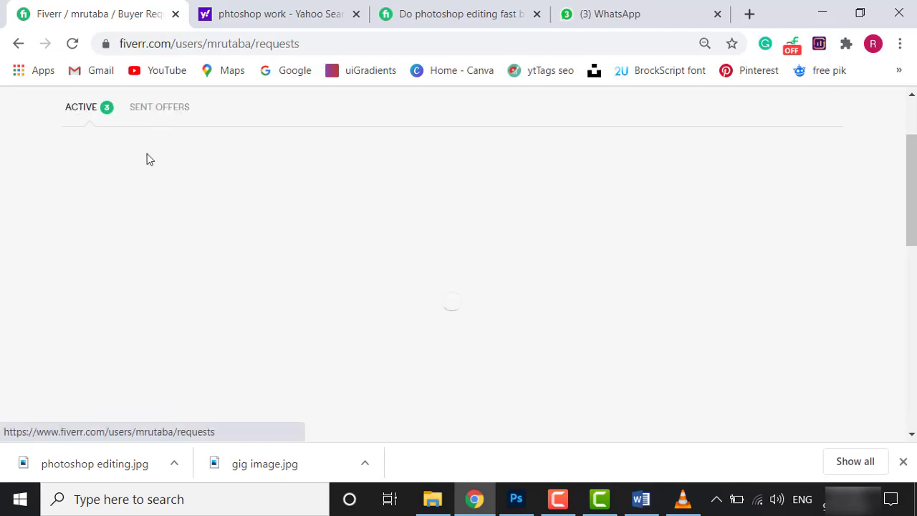
scroll(556, 289, "up", 1)
scroll(557, 289, "down", 2)
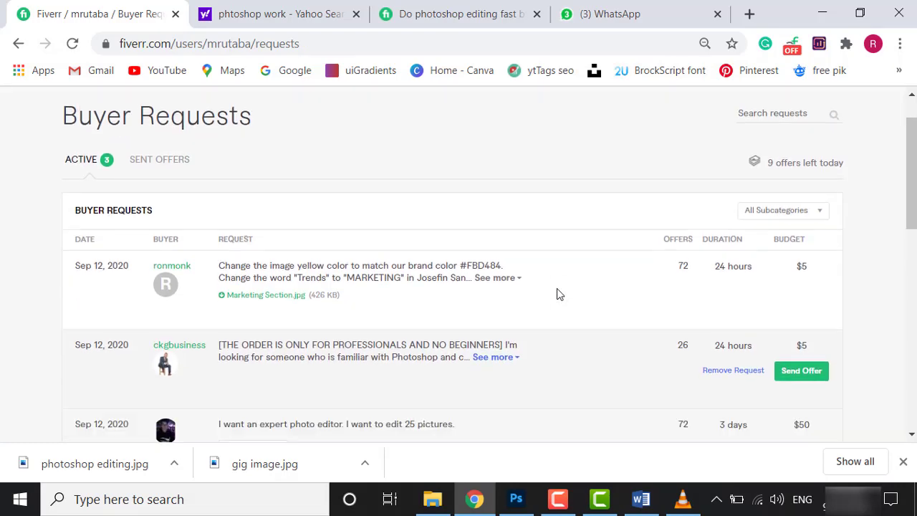
scroll(557, 288, "up", 1)
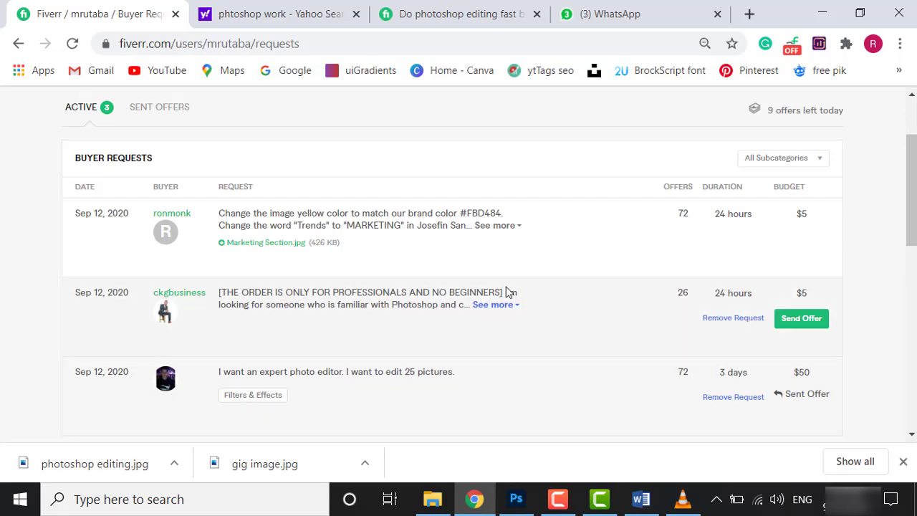
scroll(450, 313, "up", 1)
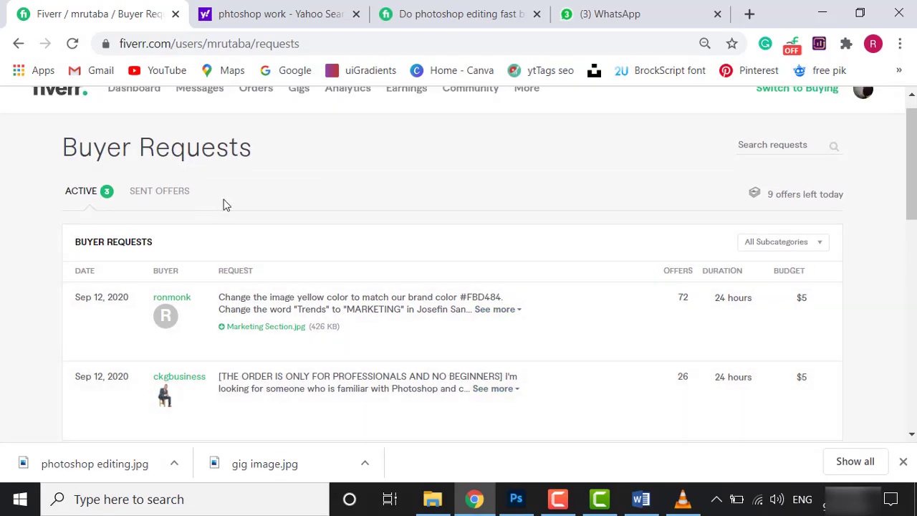
scroll(259, 224, "up", 1)
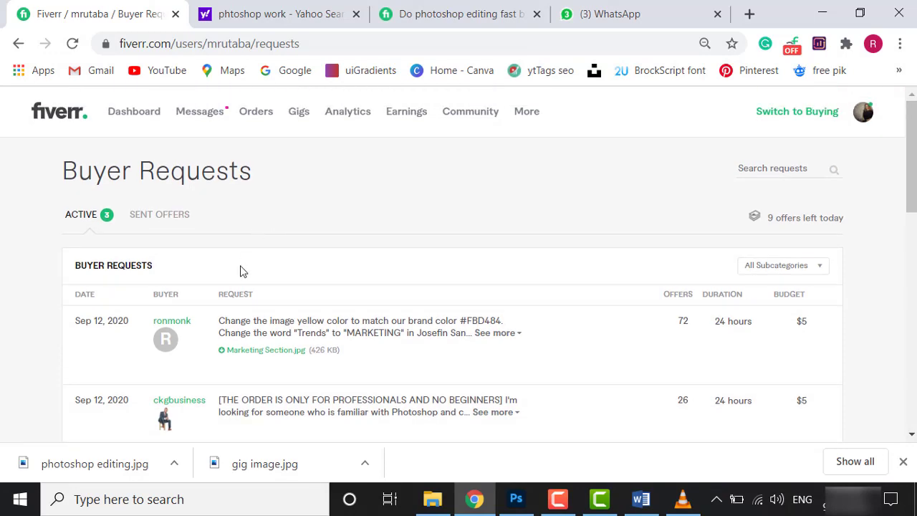